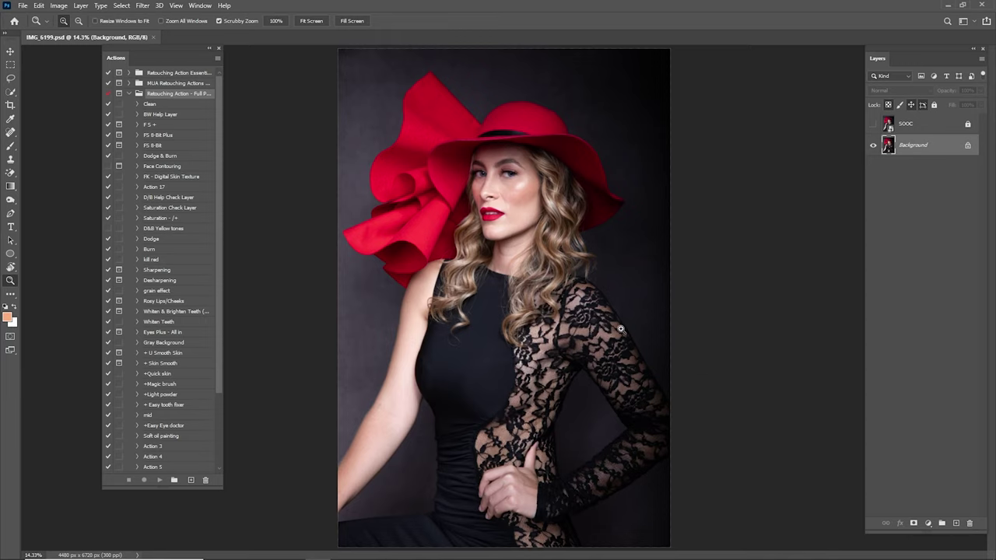
- Run the Clean retouching action and select the clean layer for retouching
click(149, 104)
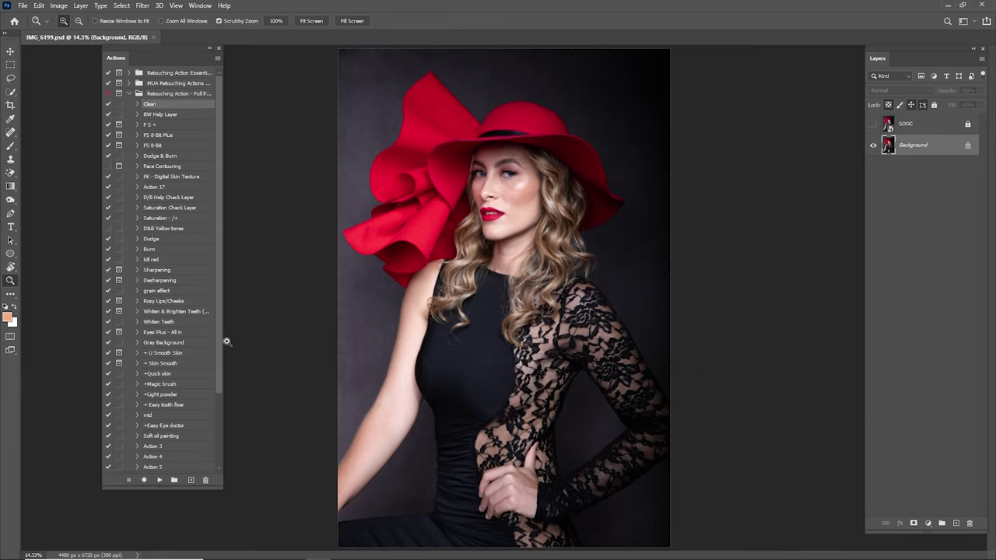
click(159, 480)
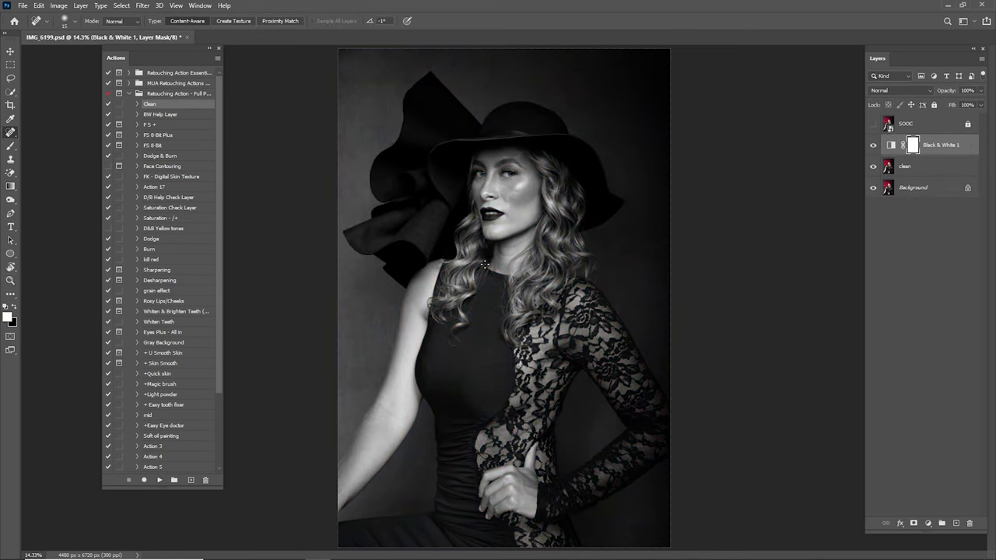
click(924, 168)
- Remove small blemishes and stray hairs around the brow and temple on the clean layer with the Spot Healing Brush
key(z)
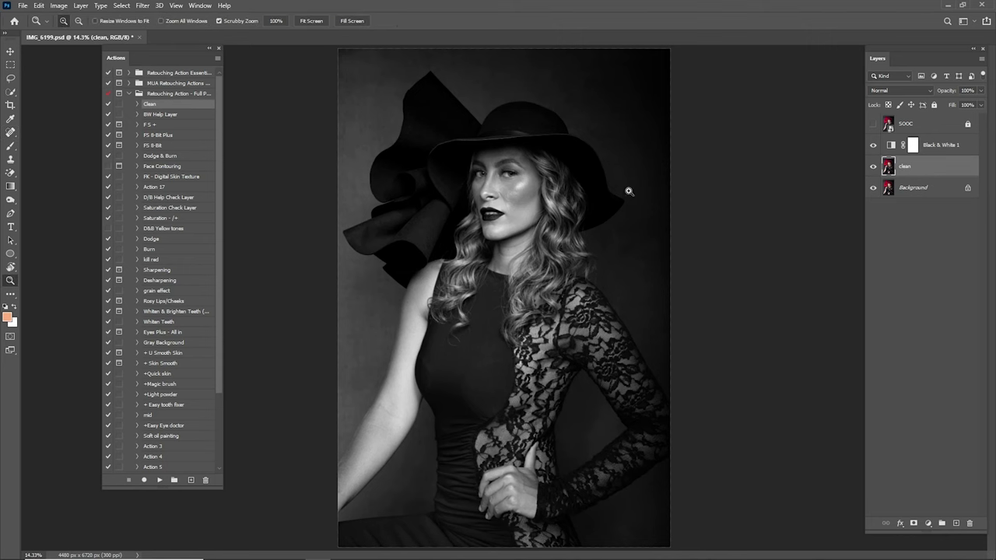
drag(525, 187, 627, 335)
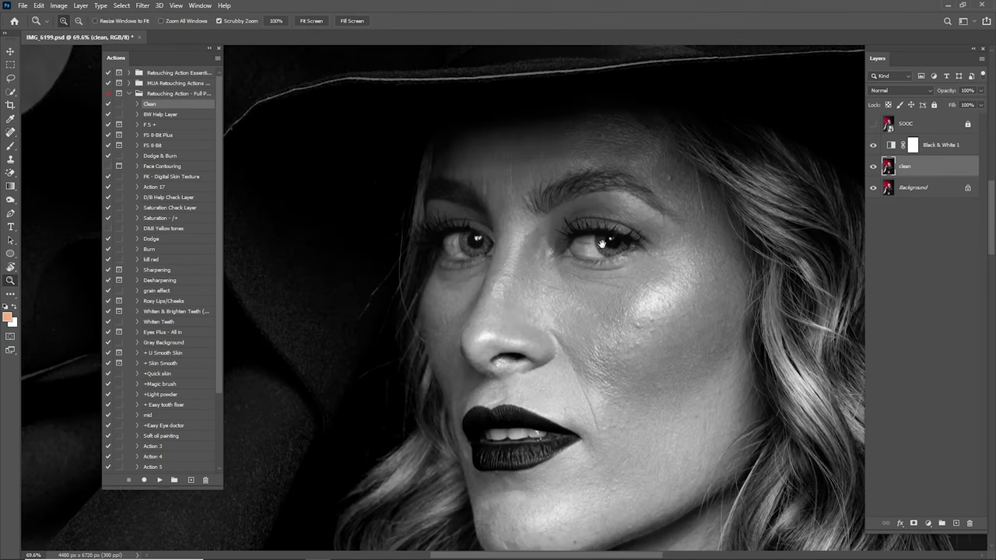
drag(630, 180, 597, 196)
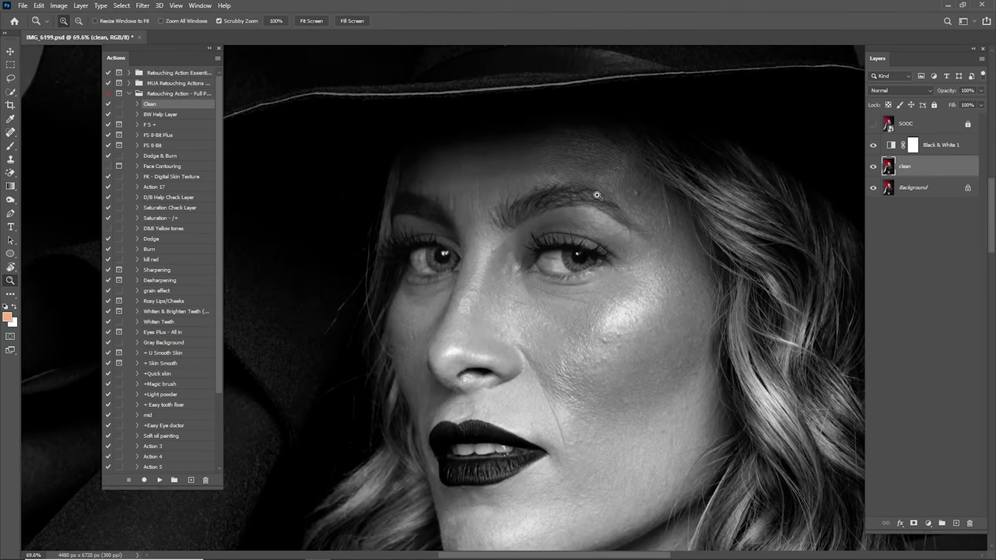
click(10, 132)
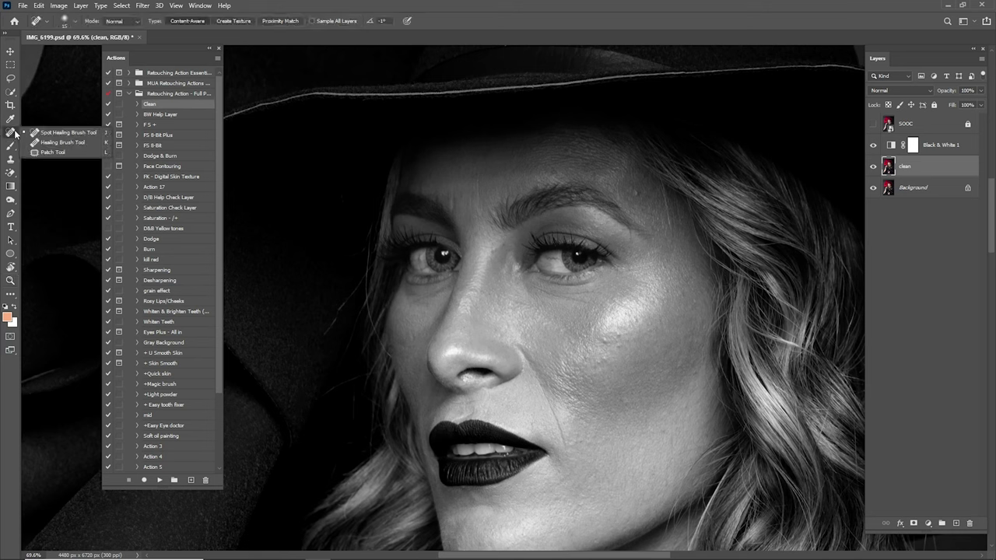
click(49, 134)
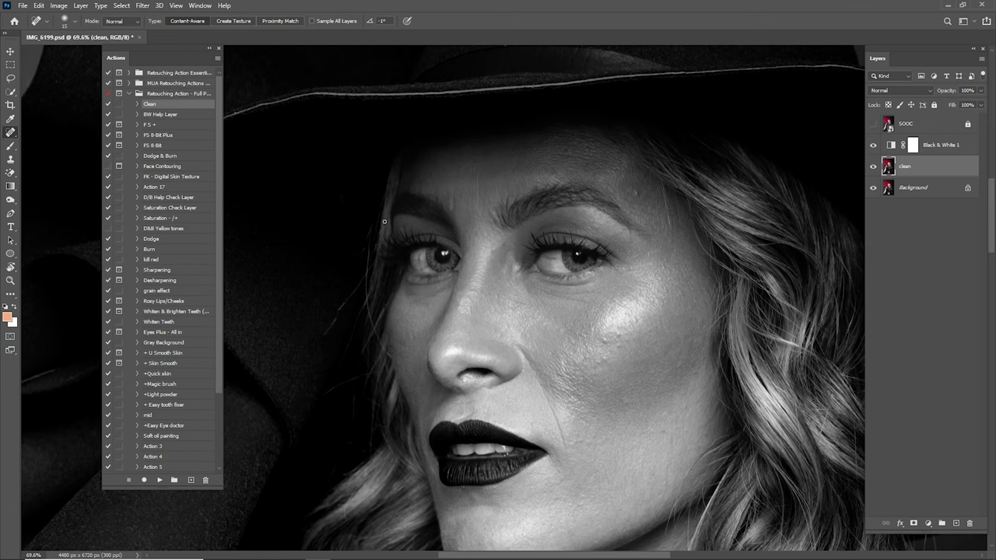
key(z)
mouse_move(483, 190)
mouse_down()
mouse_move(511, 248)
mouse_move(510, 230)
mouse_up()
key(j)
click(491, 272)
drag(679, 208, 529, 198)
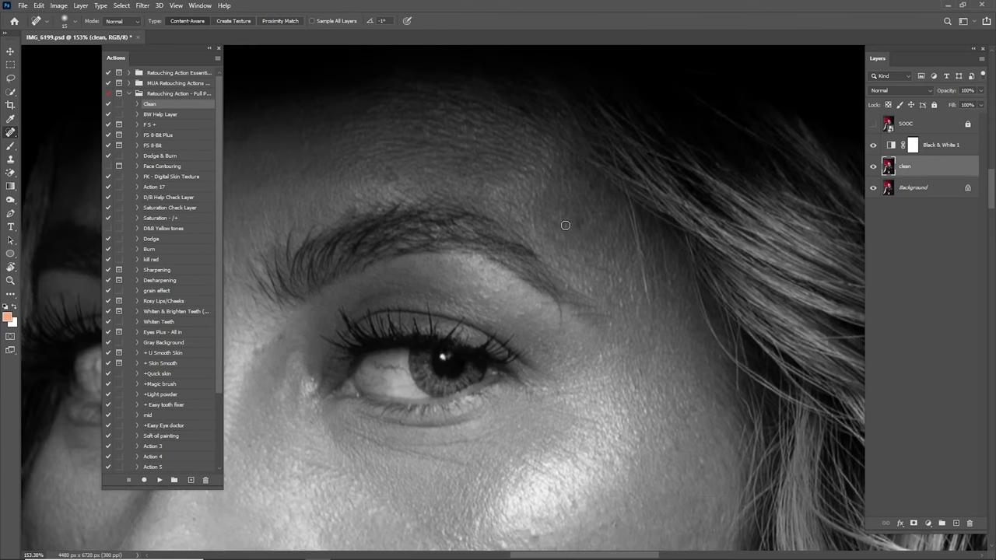
mouse_move(645, 204)
mouse_down()
mouse_move(650, 305)
mouse_move(641, 250)
mouse_up()
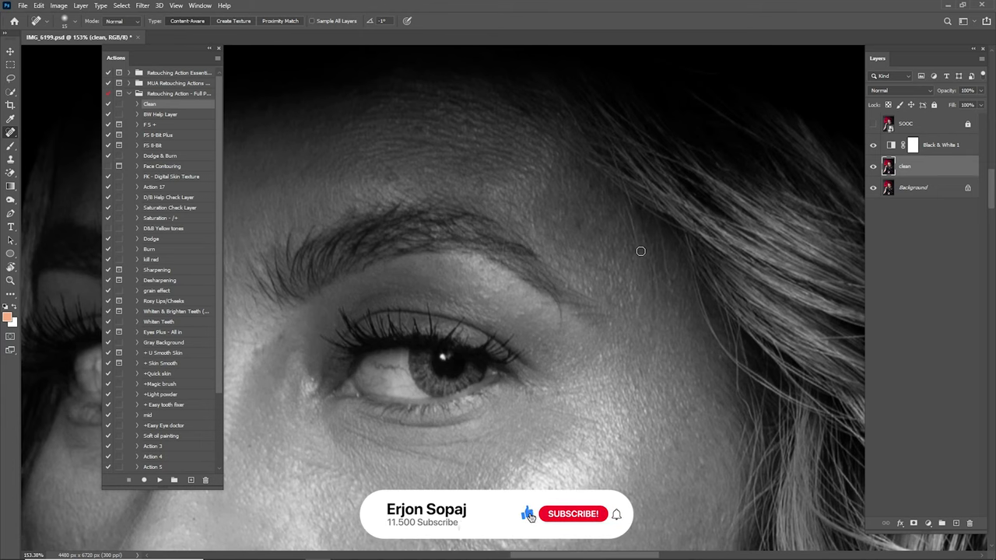
- Hide the Black & White 1 layer and spot-heal the stray hairs beside the temple and above the brow
click(874, 147)
drag(618, 324, 706, 213)
drag(651, 196, 654, 221)
drag(626, 156, 649, 255)
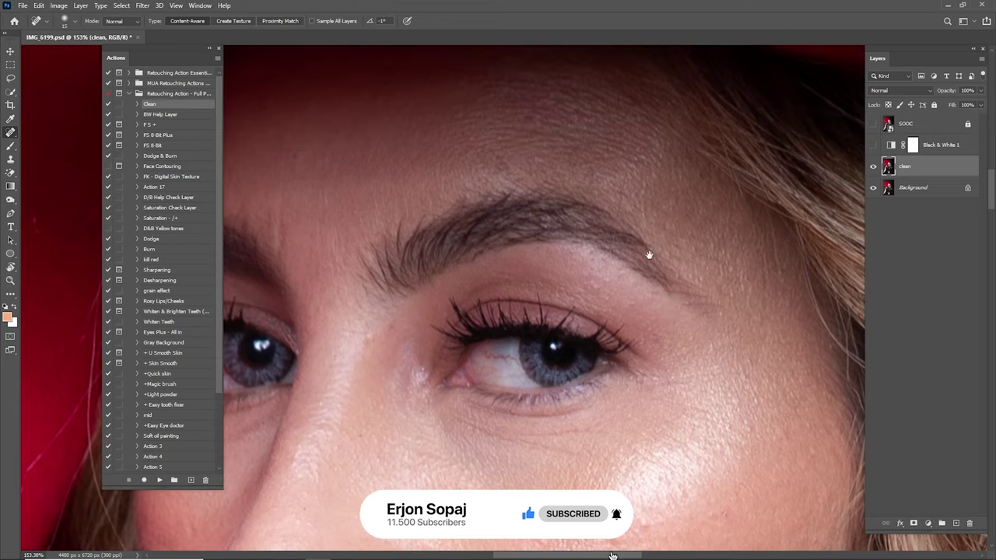
mouse_move(621, 211)
mouse_down()
mouse_move(624, 181)
mouse_move(642, 221)
mouse_up()
- Spot-heal the small marks on the forehead, between the eyebrows and along the nose
mouse_move(568, 158)
mouse_down()
mouse_move(660, 249)
mouse_move(714, 235)
mouse_up()
drag(493, 306, 578, 278)
drag(551, 289, 547, 241)
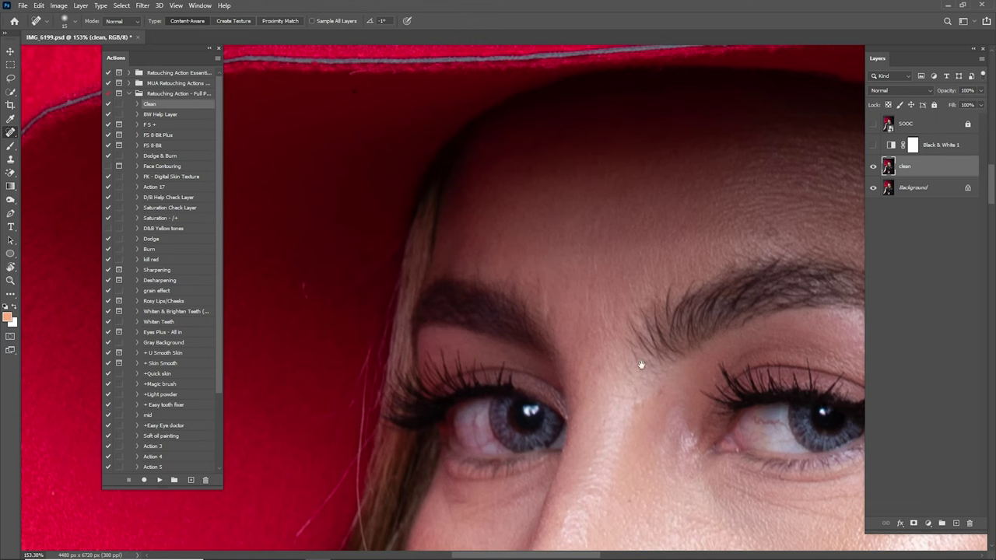
mouse_move(641, 365)
mouse_down()
mouse_move(556, 156)
mouse_move(568, 123)
mouse_up()
drag(575, 253, 573, 270)
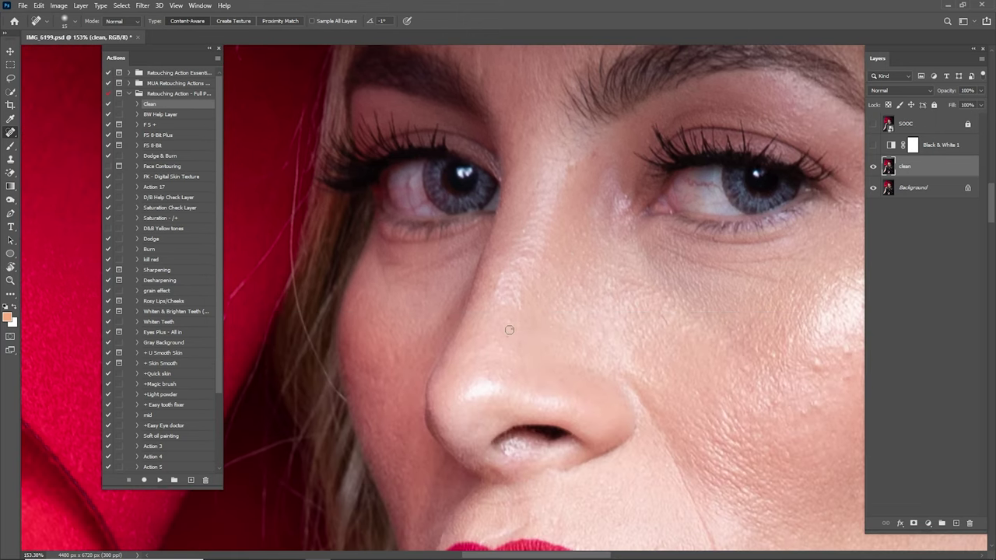
drag(628, 333, 514, 224)
drag(662, 272, 568, 211)
drag(638, 228, 618, 315)
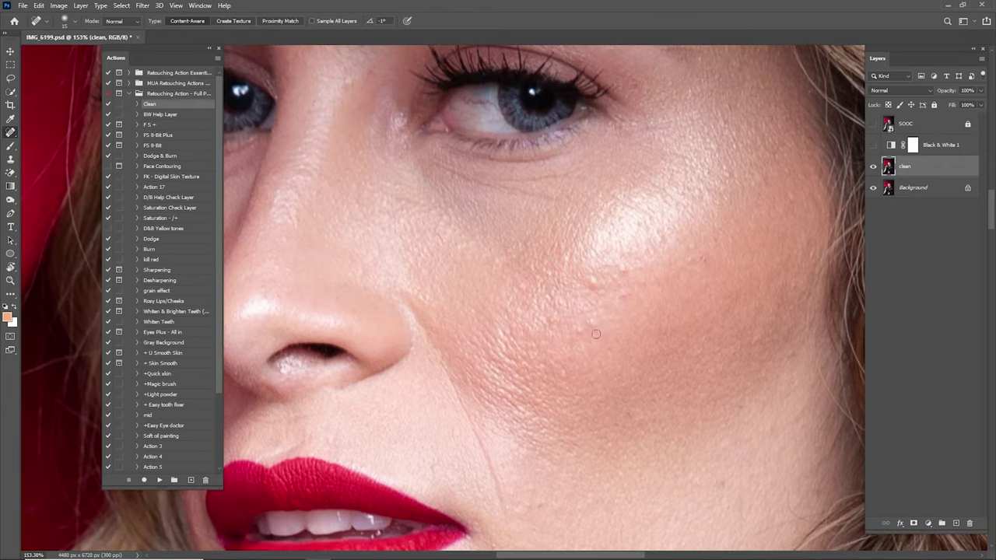
- Heal the bumps below the cheek highlight with a smaller Healing Brush, sampling clean skin beside each one
key(shift+j)
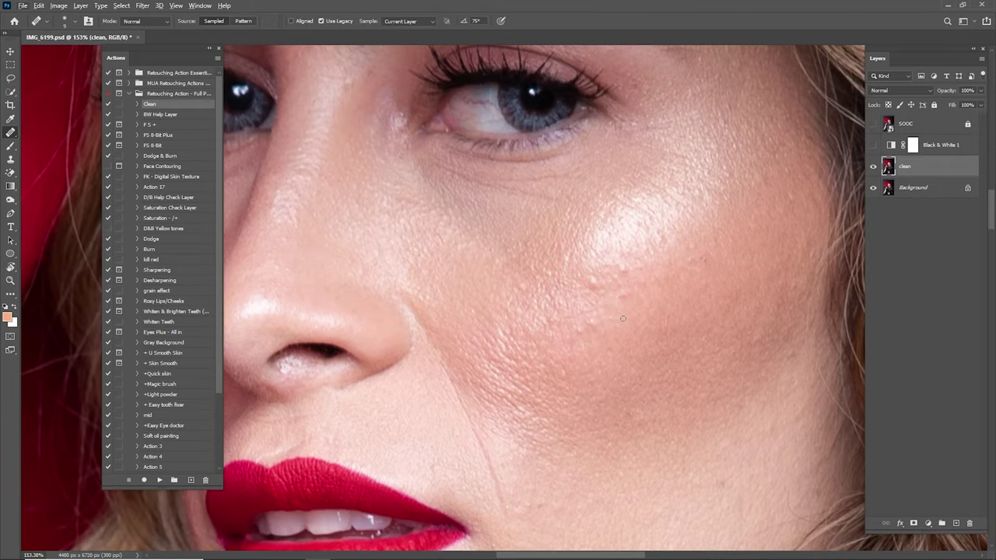
key(bracketleft)
alt+click(629, 323)
click(611, 317)
alt+click(638, 265)
click(624, 270)
alt+click(585, 295)
click(592, 286)
- Heal the spots on the outer and lower cheek with the Healing Brush, sampling nearby clean skin
drag(674, 291, 594, 291)
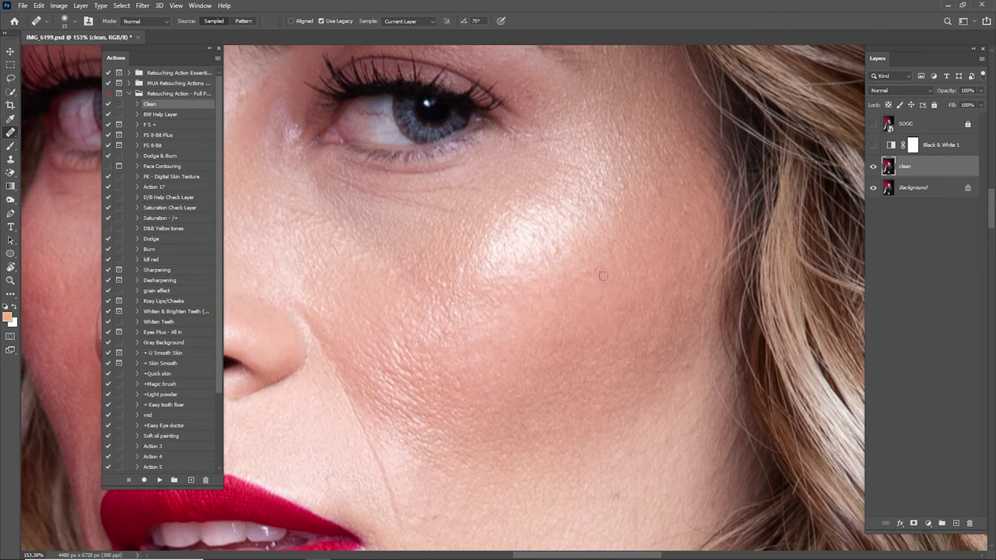
alt+click(603, 293)
click(595, 269)
alt+click(609, 315)
click(608, 290)
mouse_move(565, 385)
mouse_down()
mouse_move(606, 293)
mouse_move(648, 245)
mouse_up()
alt+click(623, 301)
click(609, 284)
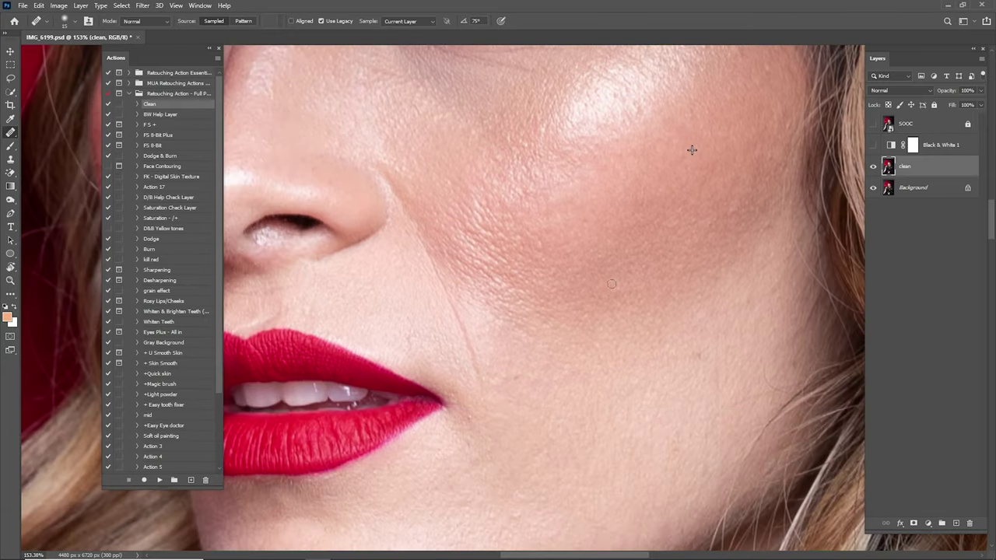
alt+click(644, 296)
- Heal the crease line running from the nose to the mouth corner and the spots beside it, using sampled skin
mouse_move(447, 319)
mouse_down()
mouse_move(579, 303)
mouse_move(542, 319)
mouse_up()
alt+click(543, 306)
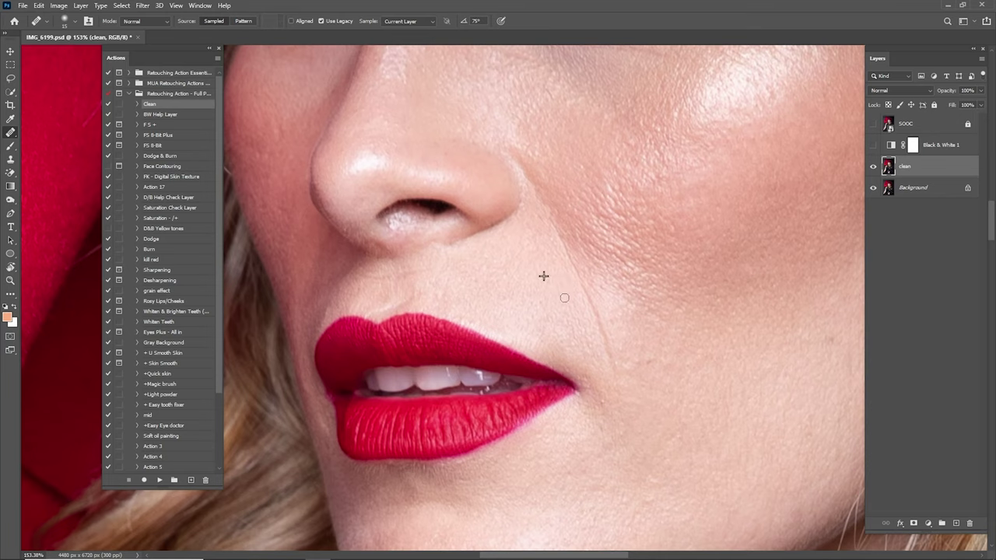
mouse_move(570, 264)
mouse_down()
mouse_move(596, 296)
mouse_move(614, 371)
mouse_move(597, 322)
mouse_up()
drag(620, 365, 584, 260)
click(572, 294)
alt+click(602, 295)
click(615, 260)
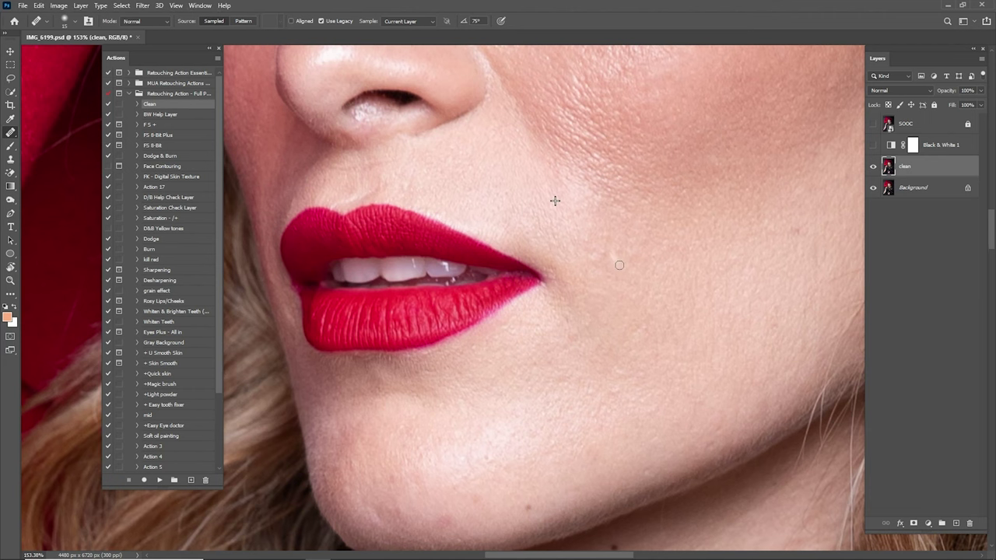
- Heal the remaining marks on the lower cheek and around the mouth, switching to the Spot Healing Brush
drag(757, 248, 604, 310)
alt+click(610, 319)
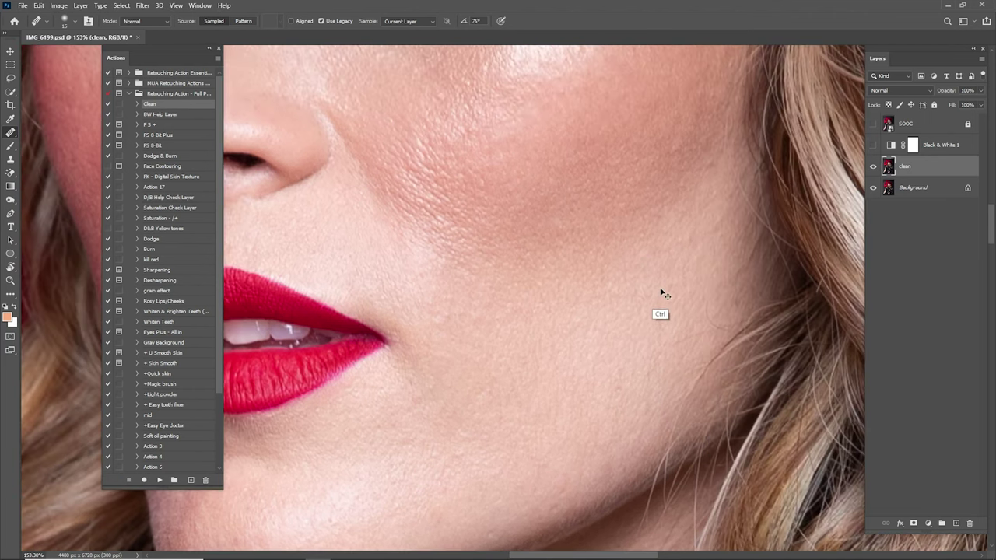
key(shift+j)
drag(608, 278, 599, 400)
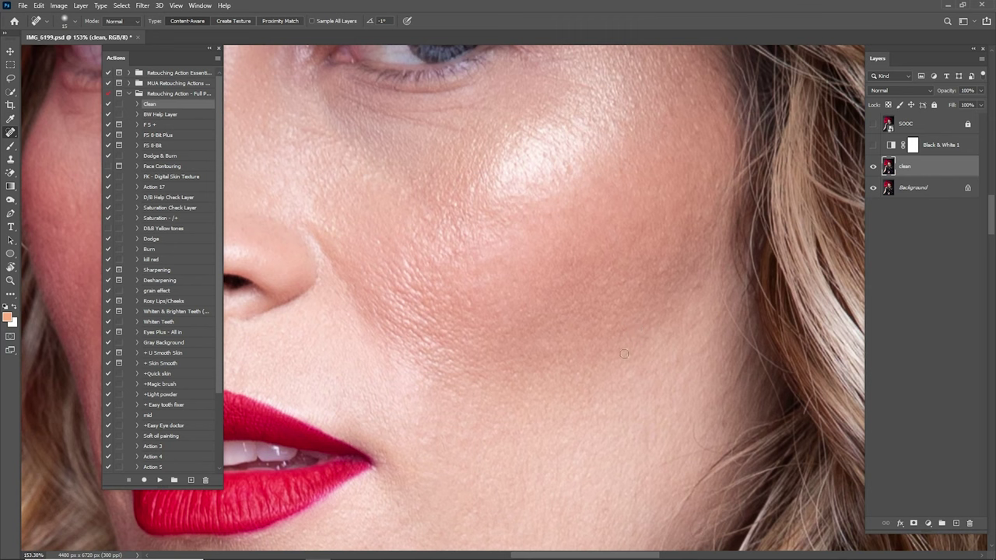
click(596, 414)
drag(585, 271, 605, 372)
drag(578, 314, 748, 207)
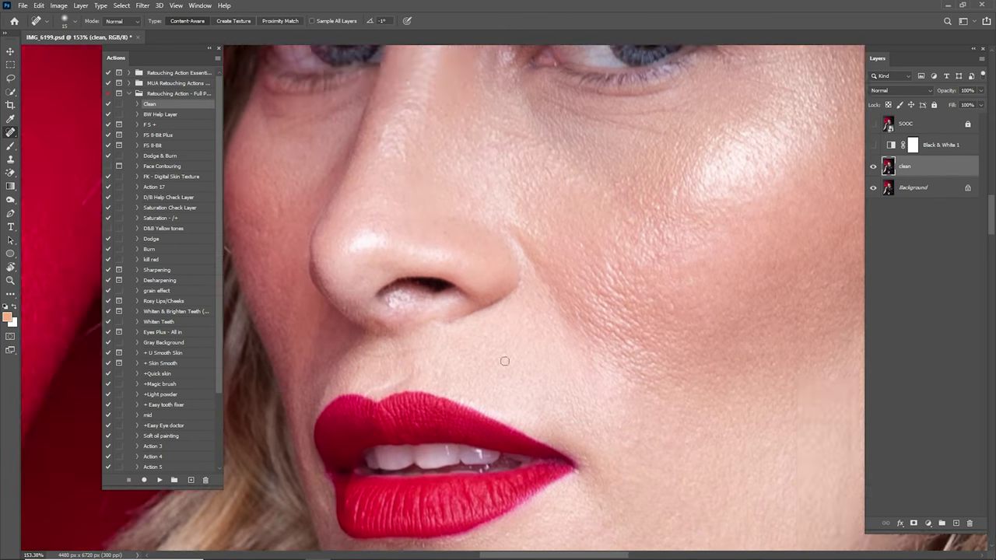
drag(505, 360, 589, 98)
drag(852, 475, 623, 281)
- Heal the fine creases under the eye and the red veins in the white of the eye
key(shift+j)
drag(695, 160, 651, 497)
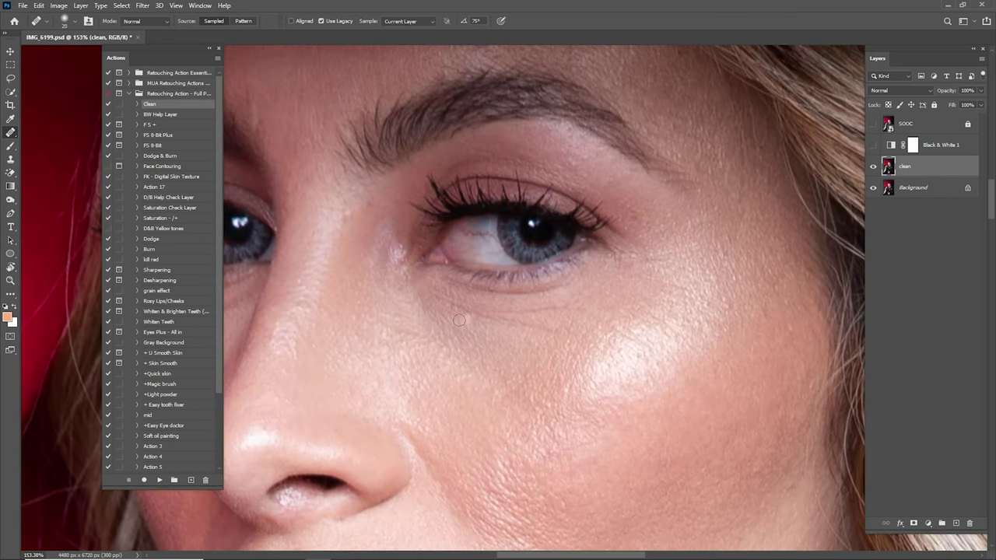
drag(747, 318, 618, 300)
drag(326, 311, 778, 244)
key(shift+j)
scroll(545, 233, up, 4)
key(shift+j)
drag(527, 230, 533, 270)
key(ctrl+d)
key(shift+j)
drag(778, 264, 311, 257)
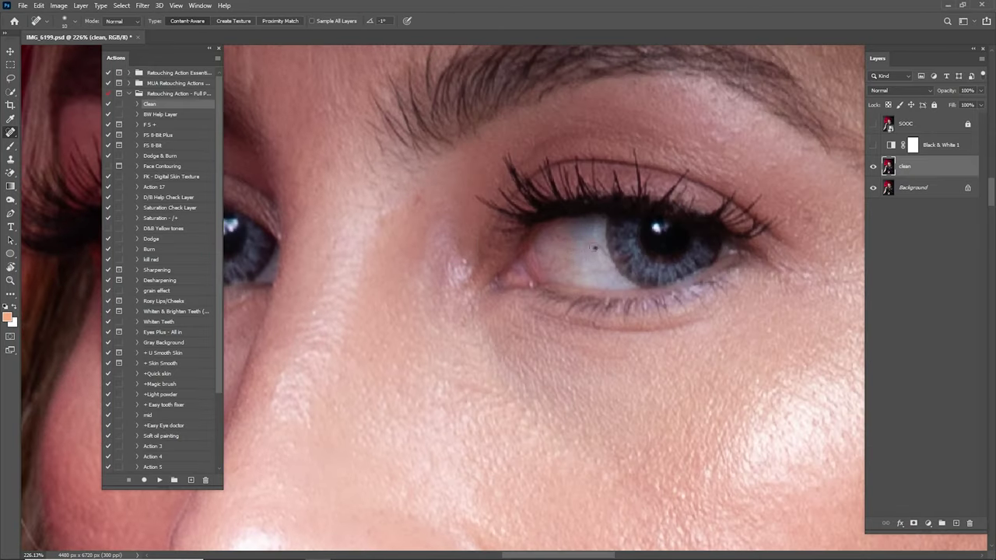
scroll(596, 249, down, 4)
scroll(551, 333, up, 4)
- Remove the stray hairs crossing the red hat beside the shaded side of the face with the Spot Healing Brush
drag(591, 132, 498, 495)
drag(553, 224, 553, 342)
drag(506, 498, 519, 93)
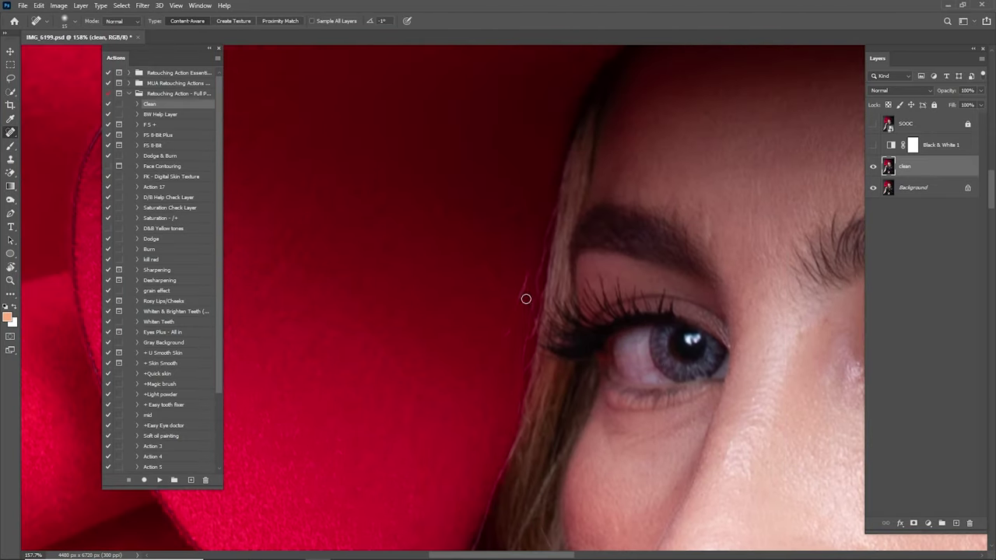
drag(490, 498, 551, 224)
drag(543, 358, 553, 155)
scroll(537, 234, up, 4)
drag(522, 267, 520, 463)
- Clean up the leftover strands along the hair edge near the lashes with the Healing Brush
key(shift+b)
key(shift+j)
drag(537, 149, 511, 323)
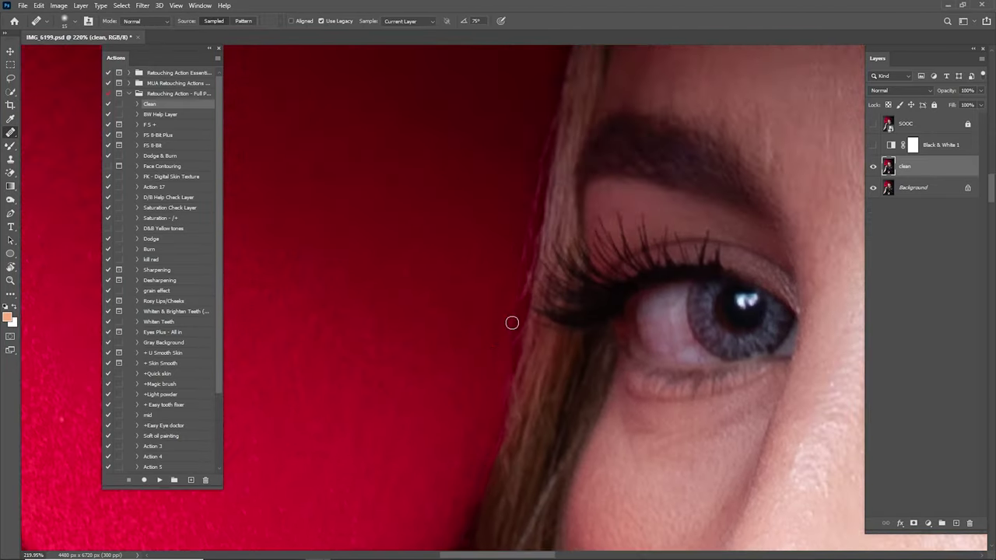
drag(512, 284, 502, 322)
key(s)
key(b)
key(j)
scroll(516, 233, down, 4)
- Hide the Black & White 1 layer and spot-heal the flyaway hairs around the curls with a larger brush
drag(778, 194, 610, 354)
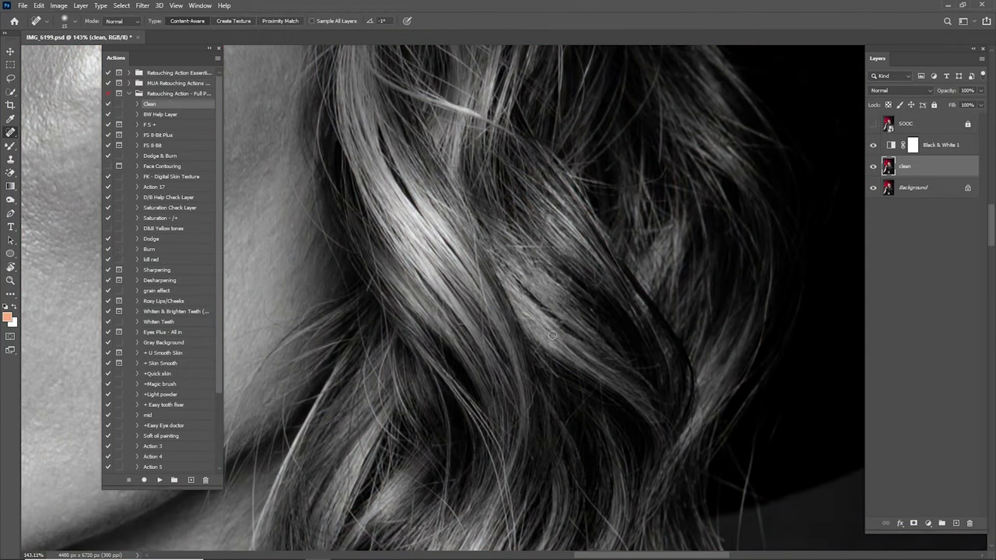
mouse_move(552, 335)
mouse_down()
mouse_move(766, 435)
mouse_move(715, 364)
mouse_up()
drag(817, 109, 537, 325)
key(bracketright)
click(873, 145)
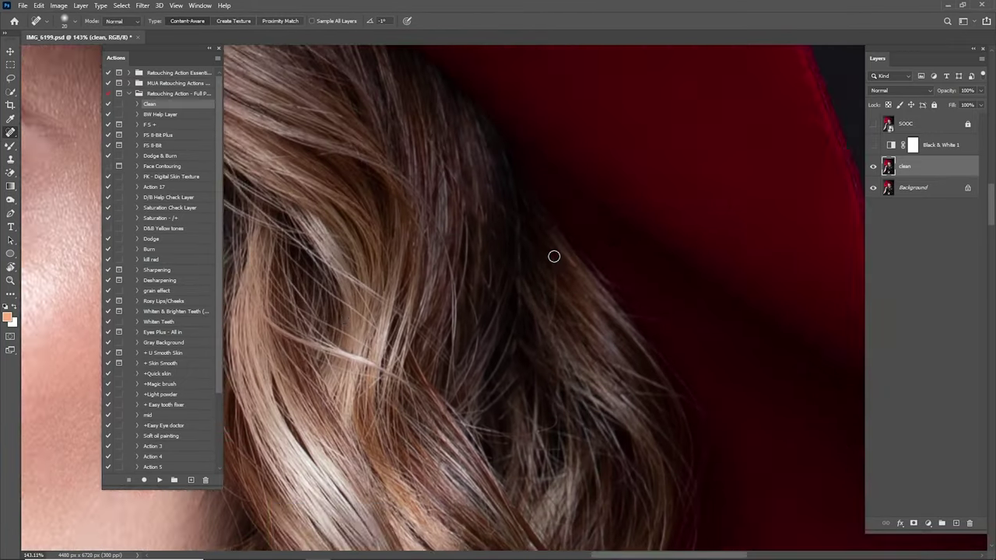
scroll(554, 256, down, 1)
drag(374, 140, 500, 311)
drag(500, 467, 482, 156)
key(bracketright)
drag(482, 342, 442, 257)
drag(427, 353, 443, 354)
- Remove the loose hair strands lying over the black dress between the curls with the Spot Healing Brush
drag(700, 195, 389, 374)
drag(586, 379, 576, 312)
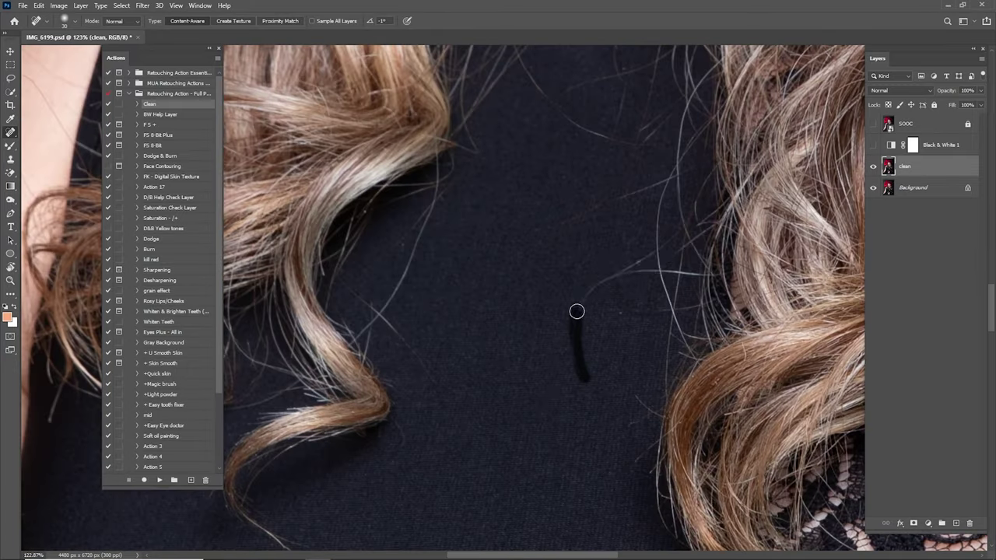
drag(498, 195, 506, 435)
drag(540, 240, 493, 260)
drag(490, 194, 511, 284)
drag(498, 467, 591, 194)
drag(529, 338, 507, 382)
scroll(482, 312, up, 3)
key(bracketleft)
mouse_move(389, 195)
mouse_down()
mouse_move(473, 292)
mouse_move(481, 455)
mouse_up()
drag(469, 305, 494, 269)
- Spot-heal the flyaway hairs against the dark background above the lace shoulder with a larger brush
scroll(498, 272, down, 3)
key(bracketright)
drag(531, 157, 537, 163)
drag(661, 350, 389, 195)
drag(700, 233, 350, 389)
drag(563, 259, 583, 264)
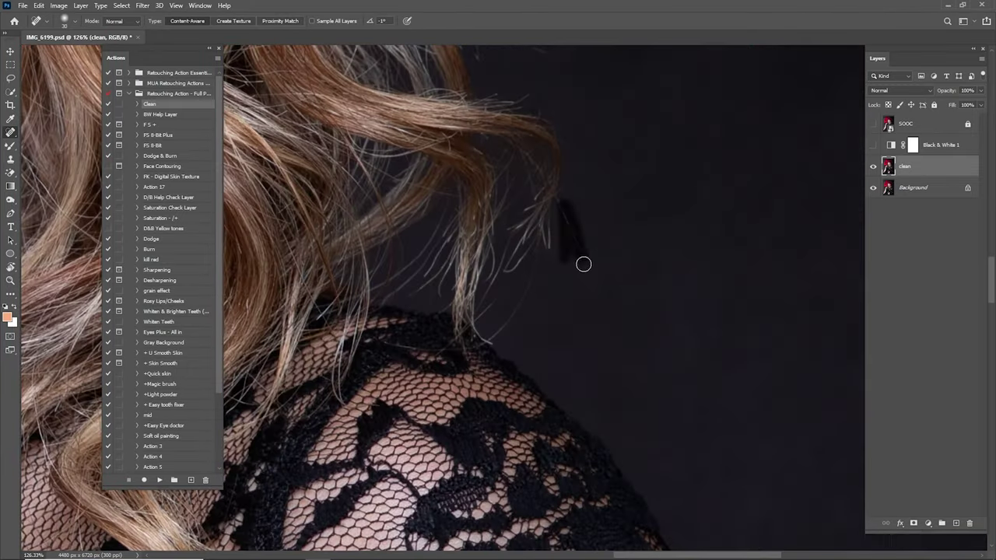
drag(467, 156, 529, 467)
drag(566, 381, 568, 244)
drag(389, 195, 589, 373)
- Delete the Black & White 1 adjustment layer together with its layer mask
key(ctrl+0)
key(z)
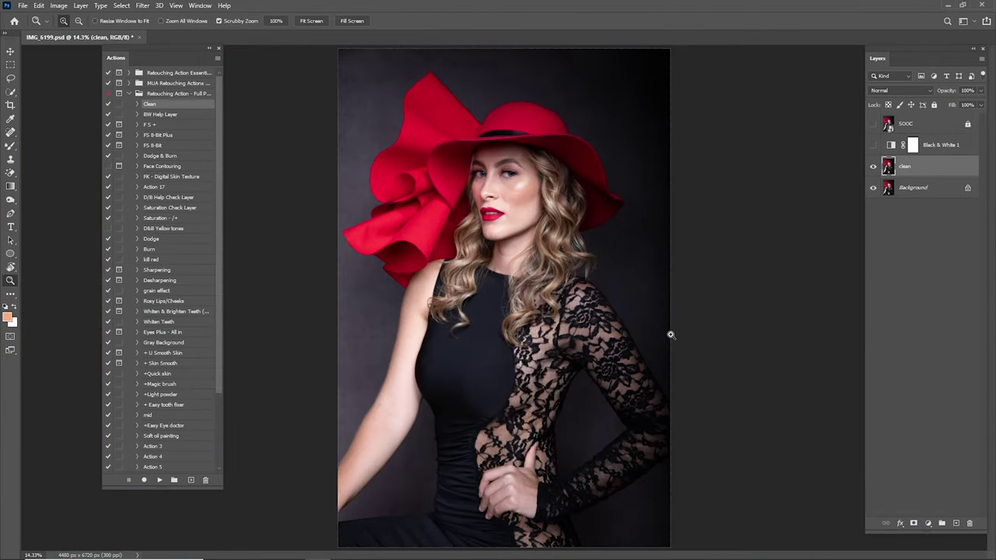
drag(527, 212, 589, 279)
click(947, 146)
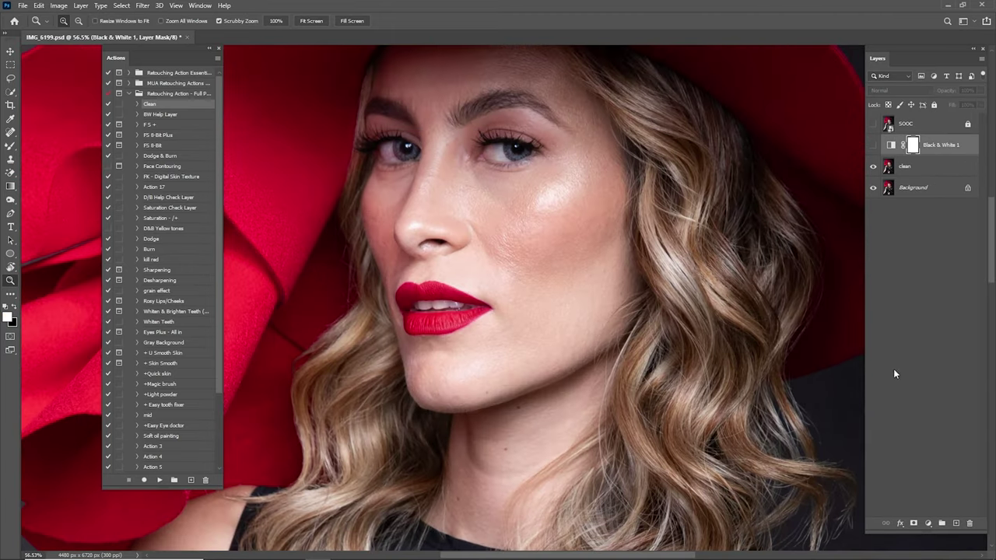
click(969, 523)
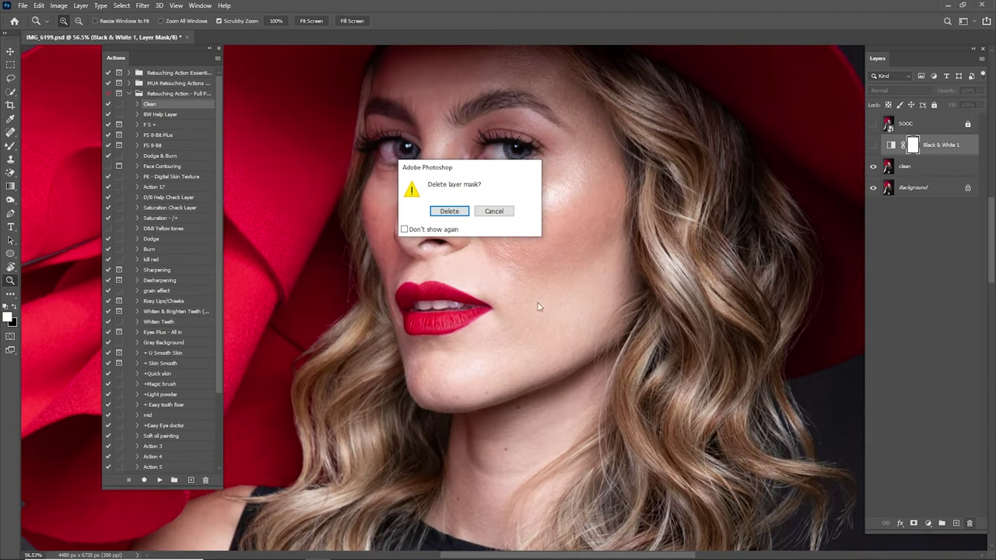
click(449, 210)
key(Delete)
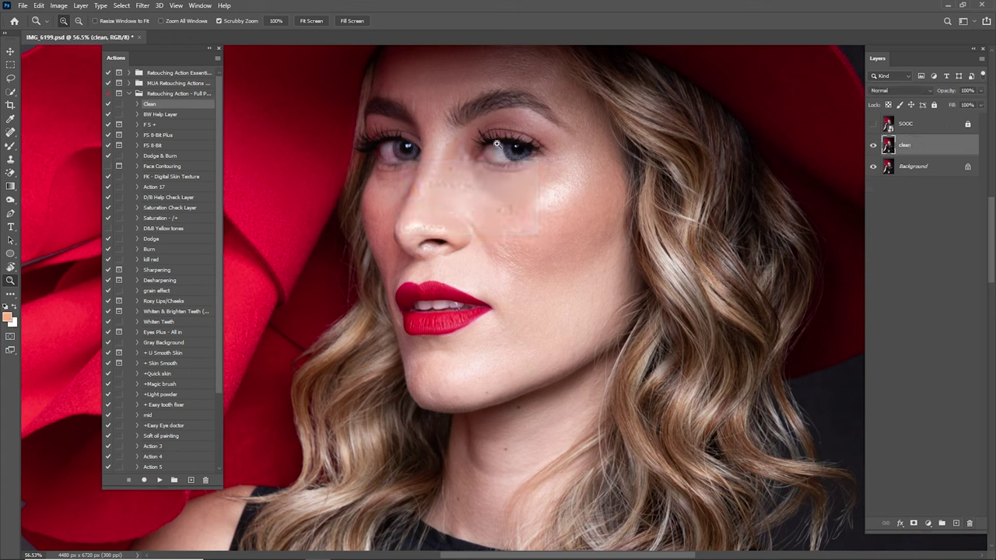
- Run the Dodge and Burn actions together to add their masked layer groups above the clean layer
click(156, 239)
shift+click(160, 251)
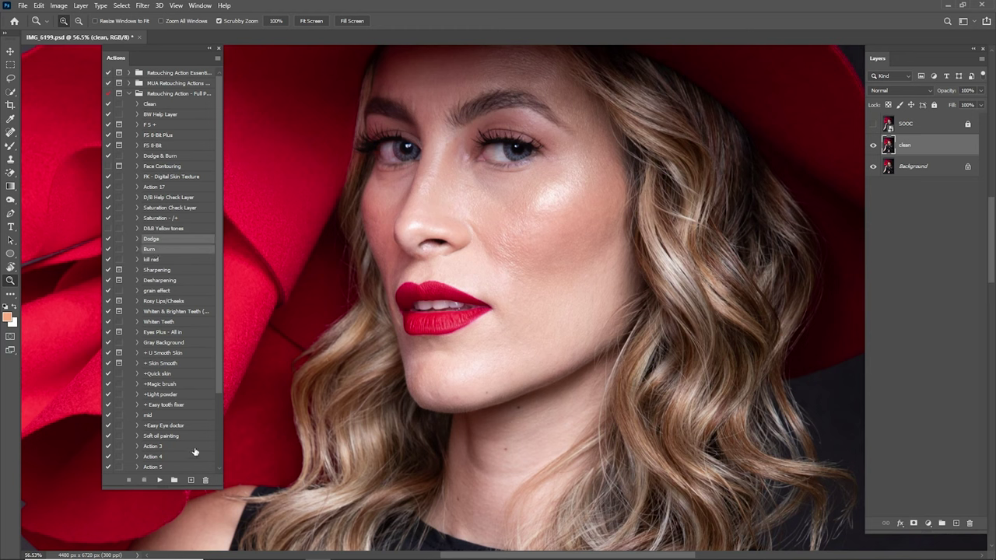
click(159, 480)
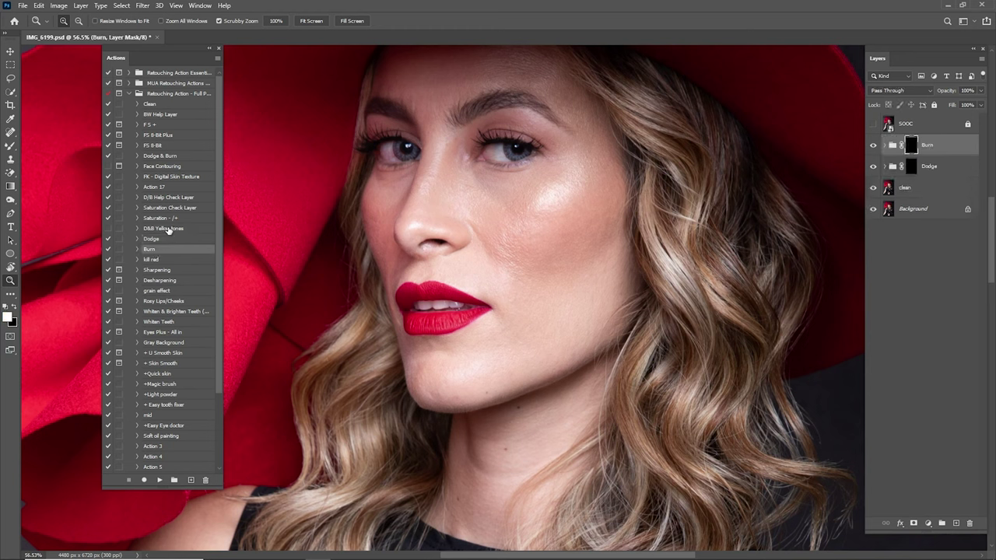
- Run the D/B Help Check Layer action to add its check group above the Burn group
click(167, 229)
click(173, 199)
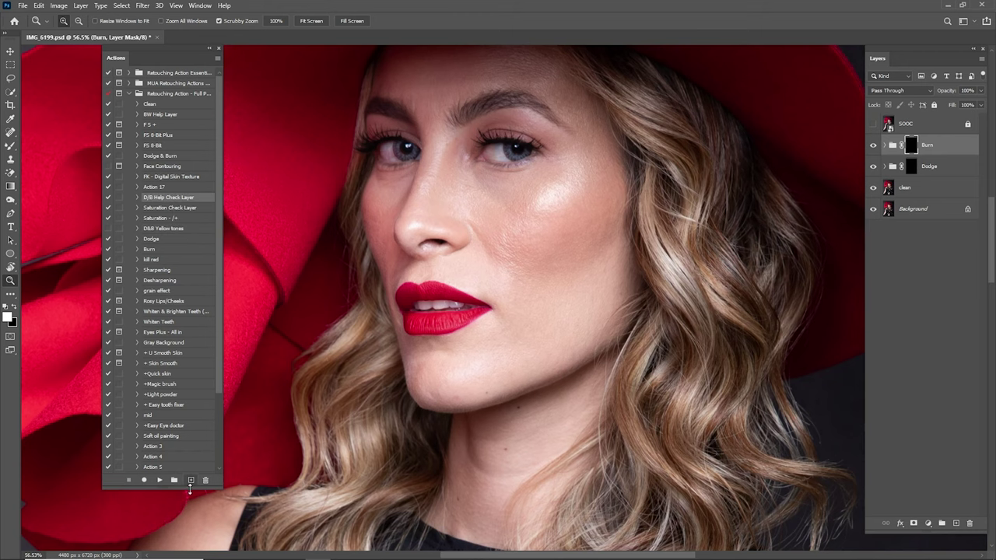
click(161, 480)
key(z)
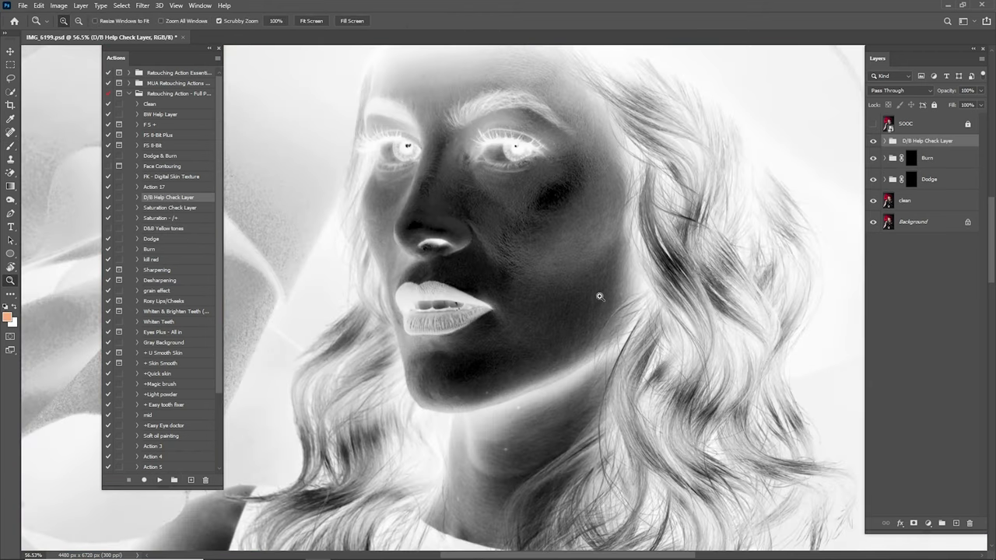
drag(598, 297, 557, 335)
drag(594, 246, 633, 281)
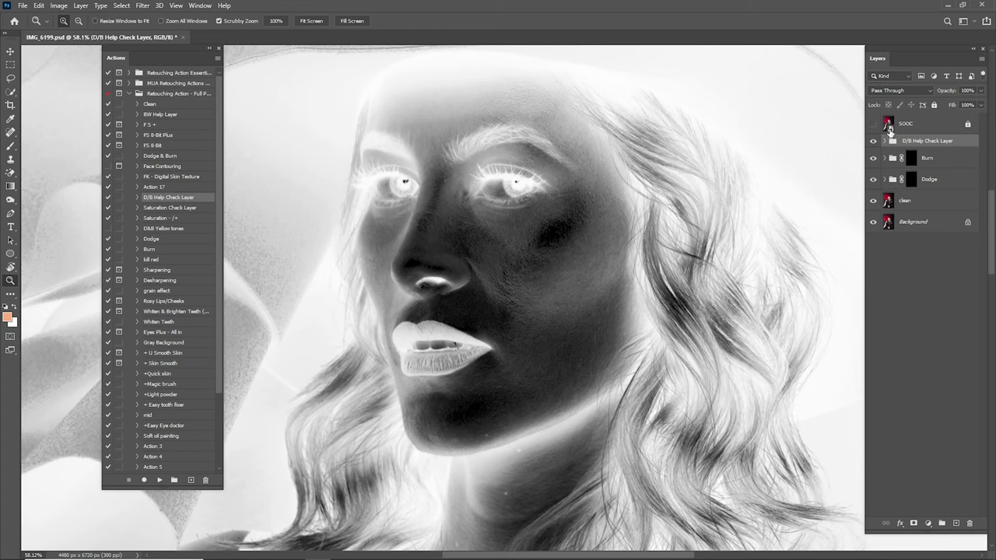
- Examine the Levels 1 settings inside the D/B Help Check Layer group
click(884, 141)
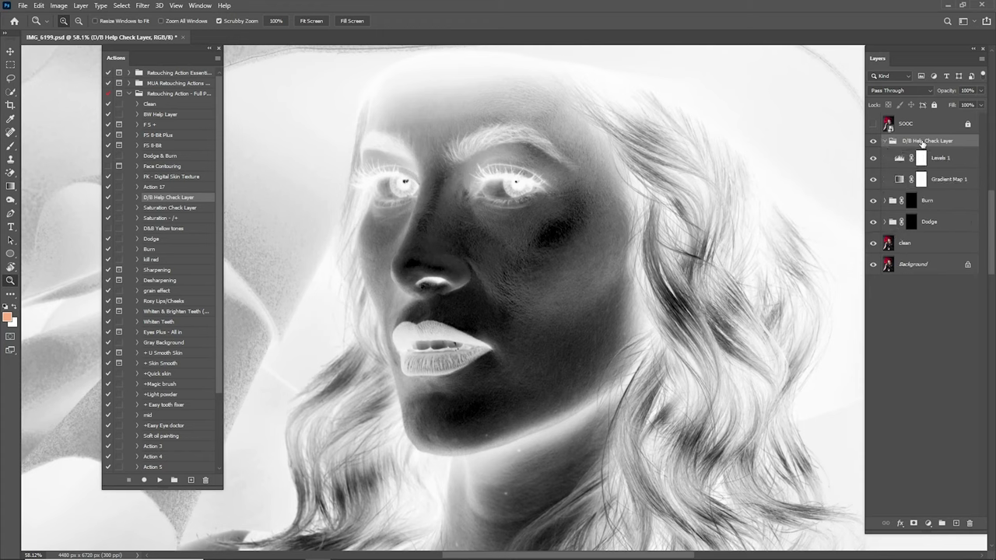
double_click(900, 159)
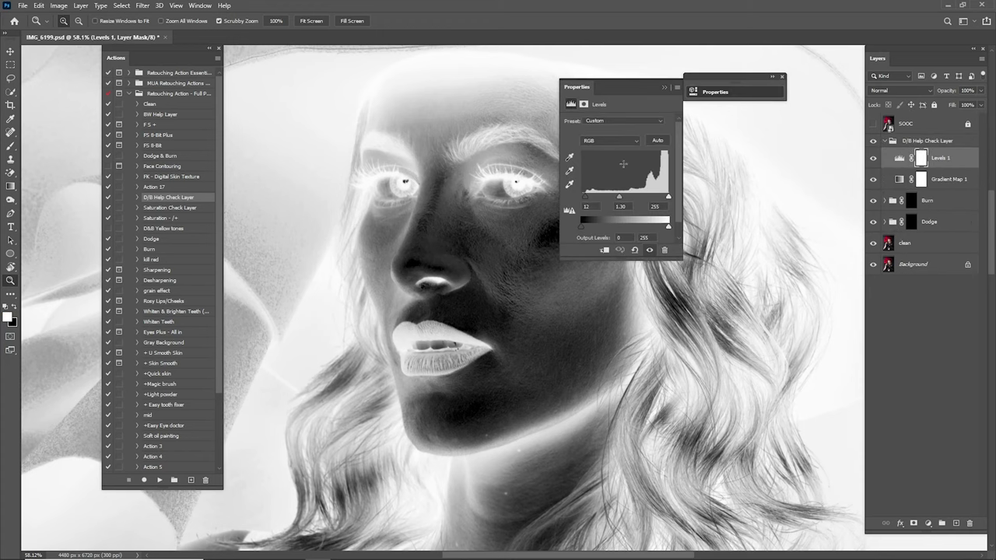
drag(586, 199, 588, 202)
click(666, 86)
click(885, 142)
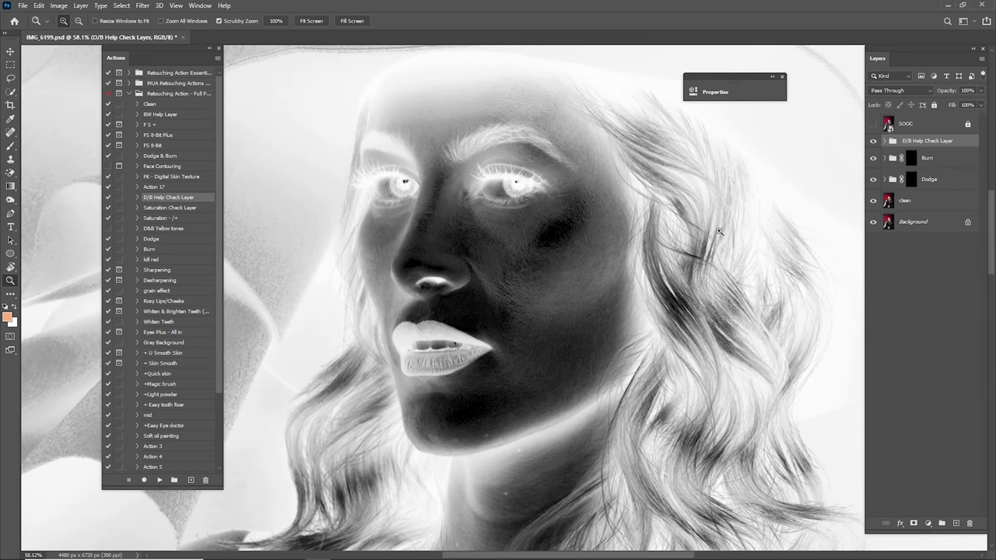
- Paint white on the Dodge group's mask at 10% opacity to lighten uneven patches on the cheek beside the nose
scroll(646, 283, up, 4)
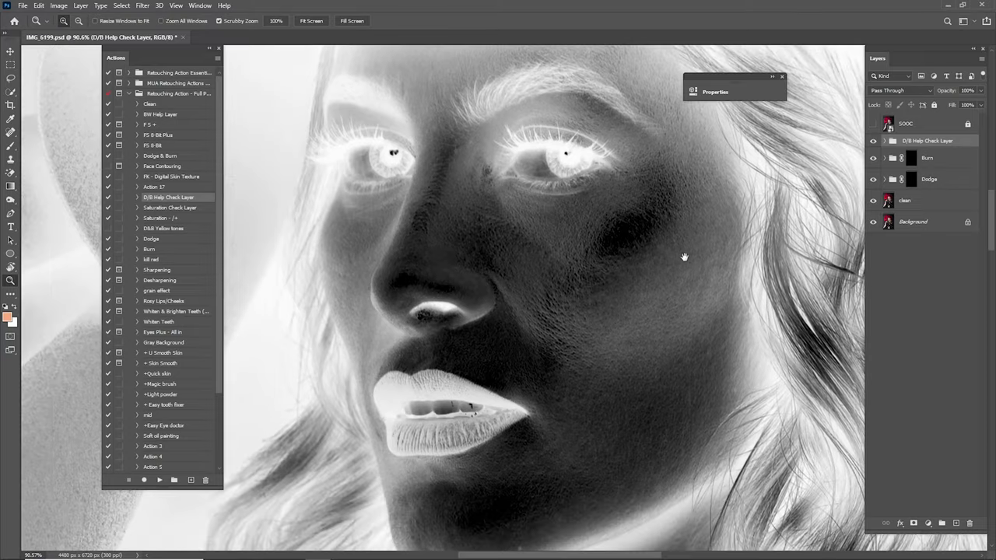
scroll(684, 256, down, 1)
click(915, 179)
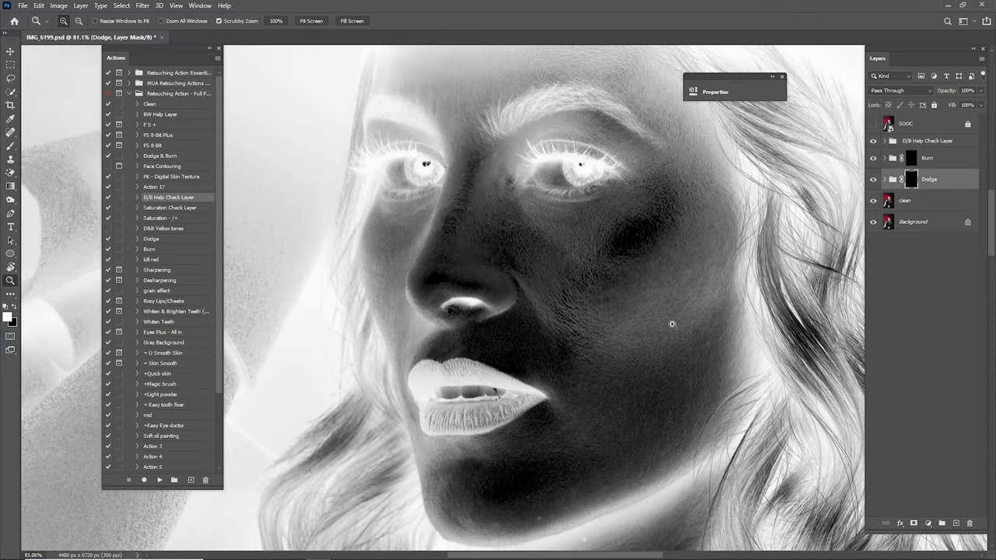
click(911, 160)
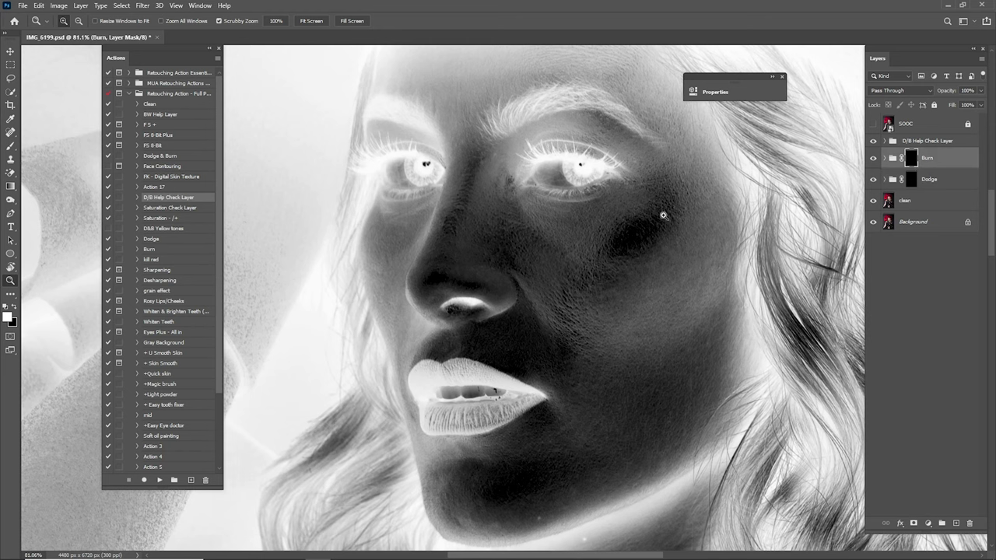
click(912, 181)
key(b)
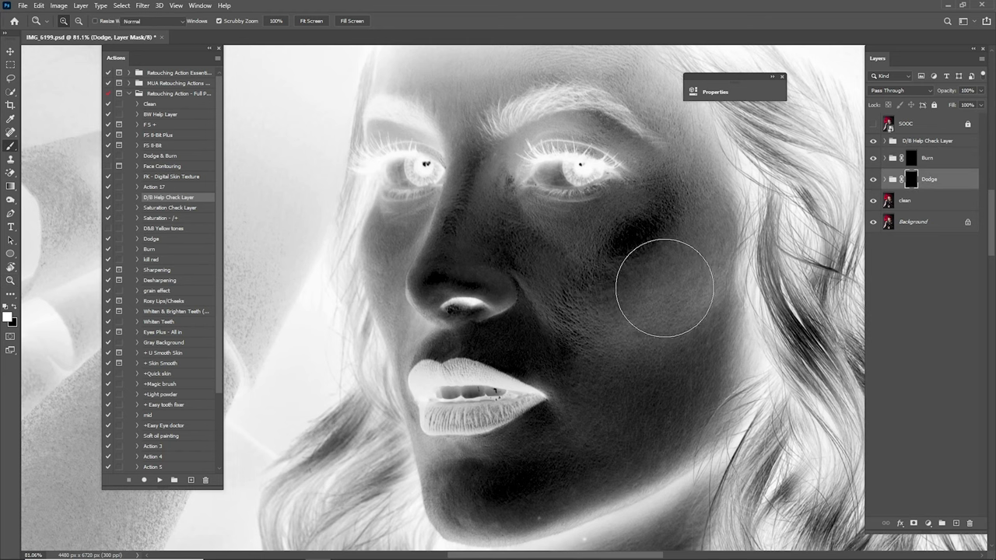
mouse_move(556, 274)
mouse_down()
mouse_move(573, 366)
mouse_move(552, 259)
mouse_move(534, 302)
mouse_up()
key([)
key([)
key([)
key([)
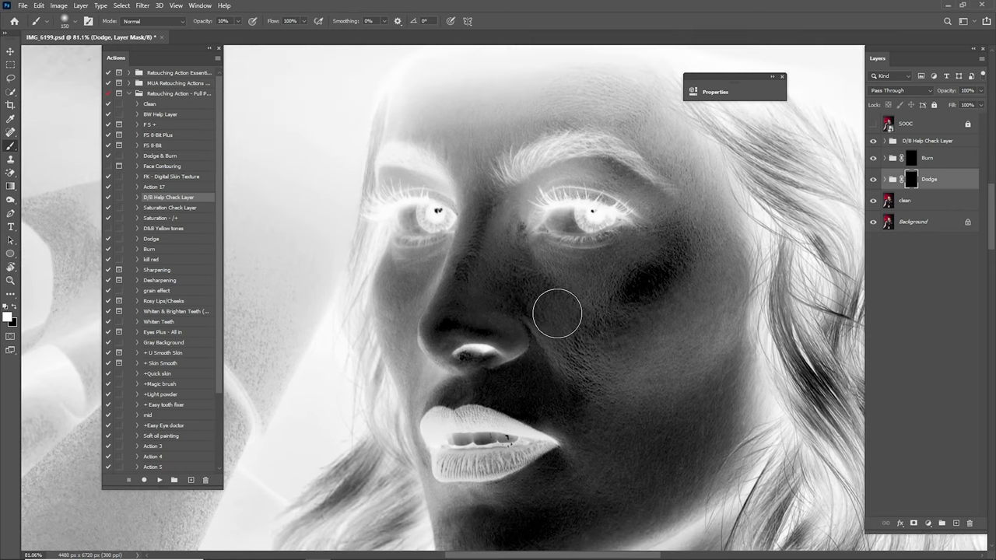
- Continue painting the Dodge mask across the outer cheek, enlarging the soft brush to 175
key(bracketleft)
key(bracketleft)
key(bracketleft)
key(bracketright)
drag(657, 305, 558, 234)
key(bracketright)
key(bracketright)
key(bracketright)
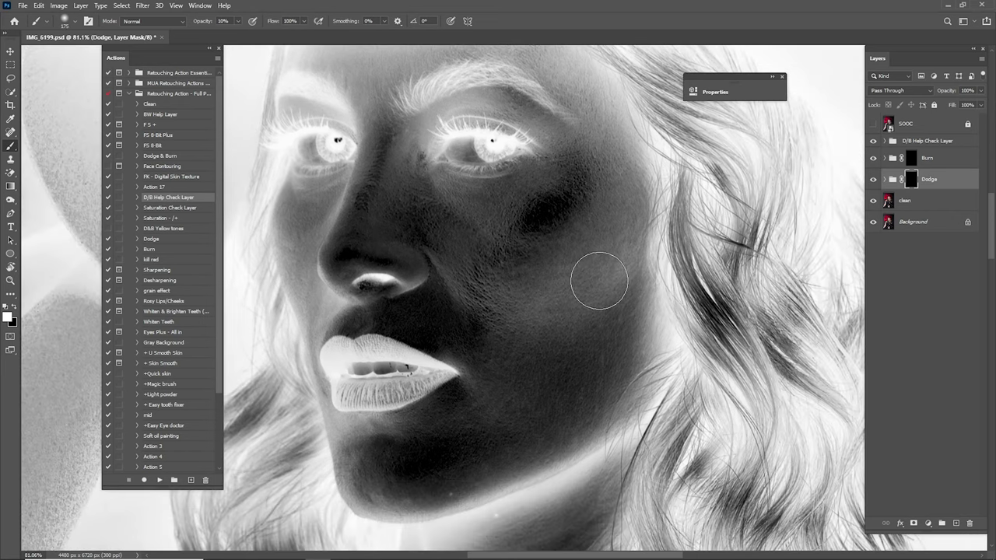
- Dodge the patchy spots between the nose and the under-eye area with brush sizes of 125 to 150
key(bracketleft)
scroll(596, 282, up, 2)
drag(460, 306, 547, 281)
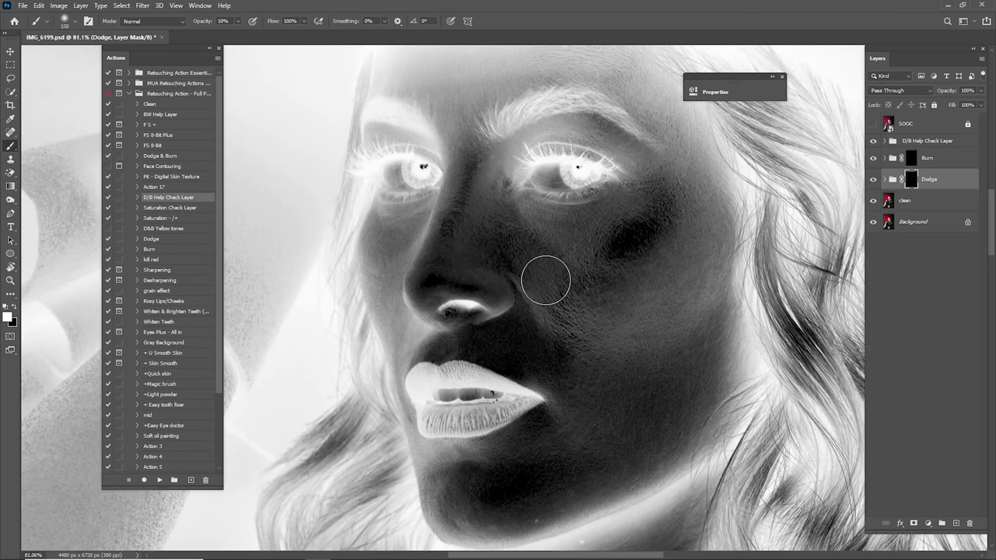
key(bracketleft)
key(bracketleft)
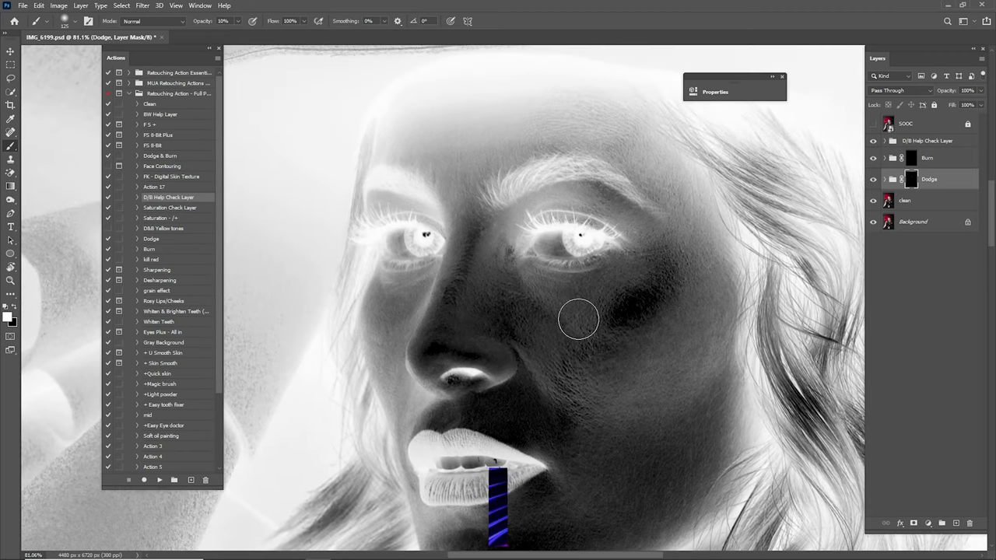
drag(682, 319, 614, 245)
key(bracketright)
drag(523, 318, 563, 272)
- Dodge the forehead and the finer details of the central face on the Dodge mask with progressively smaller brushes
drag(543, 171, 603, 406)
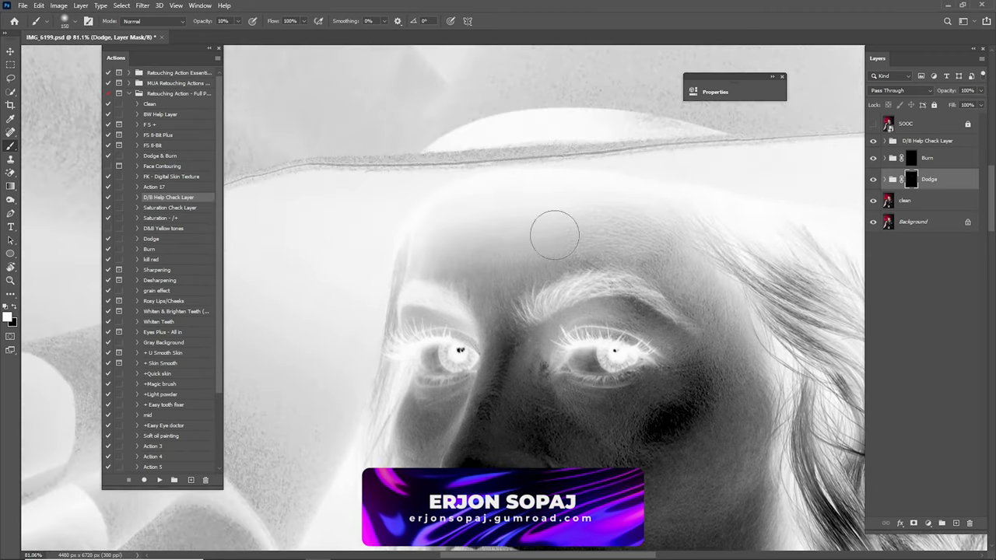
drag(506, 385, 487, 240)
key(bracketleft)
key(bracketleft)
key(bracketleft)
drag(527, 323, 507, 247)
key(bracketleft)
key(bracketleft)
key(bracketleft)
drag(463, 419, 491, 349)
- Dodge the uneven tones on the chin and neck on the Dodge mask with the brush at 150
key(bracketright)
key(bracketright)
key(bracketright)
key(bracketright)
key(bracketright)
key(bracketright)
scroll(651, 334, down, 2)
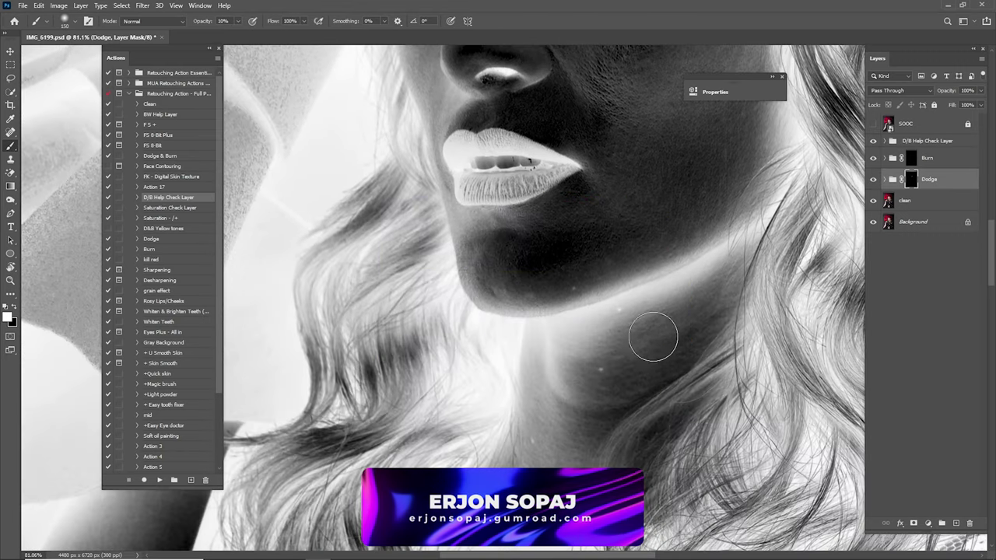
scroll(683, 355, up, 5)
scroll(642, 410, down, 1)
drag(641, 410, 718, 392)
- Hide the D/B Help Check Layer group and compare the face in colour with and without the Dodge group
click(873, 141)
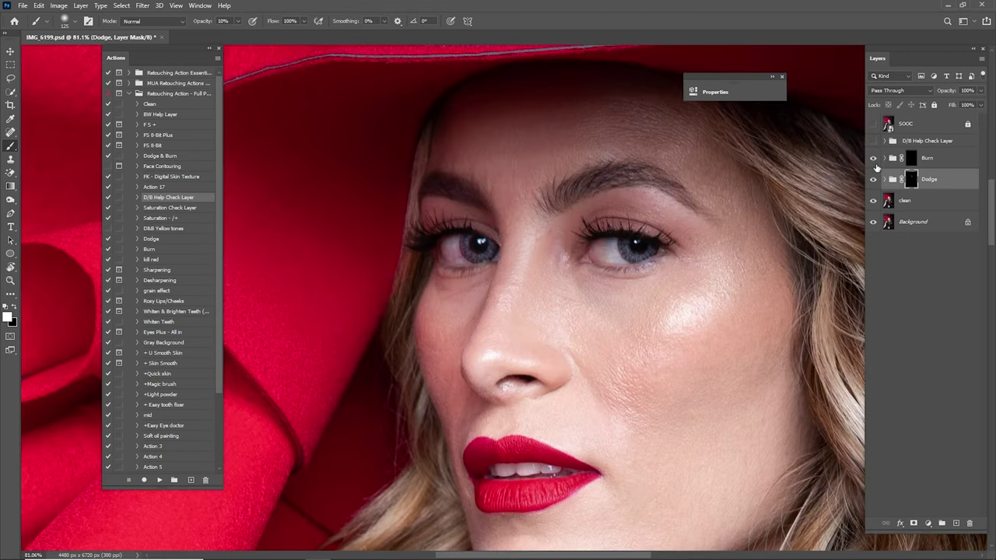
drag(738, 308, 705, 272)
drag(739, 282, 716, 283)
click(874, 180)
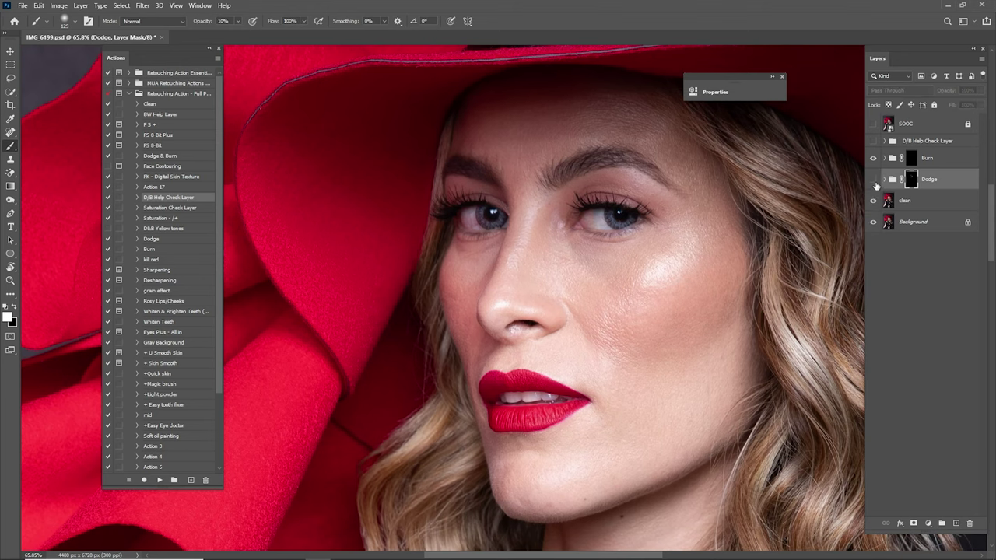
click(874, 180)
click(874, 180)
click(875, 182)
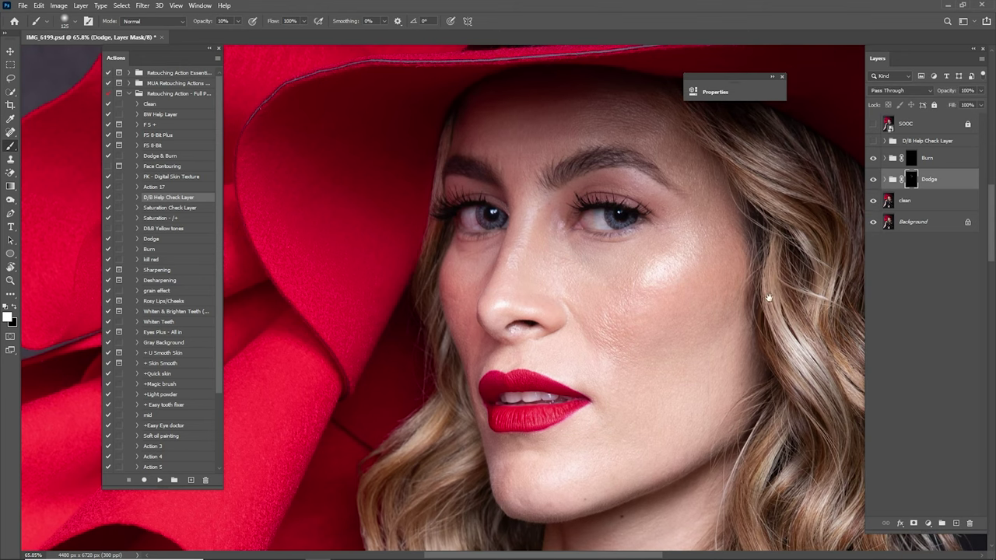
mouse_move(694, 325)
mouse_down()
mouse_move(709, 271)
mouse_move(736, 294)
mouse_up()
drag(763, 245, 751, 316)
click(874, 182)
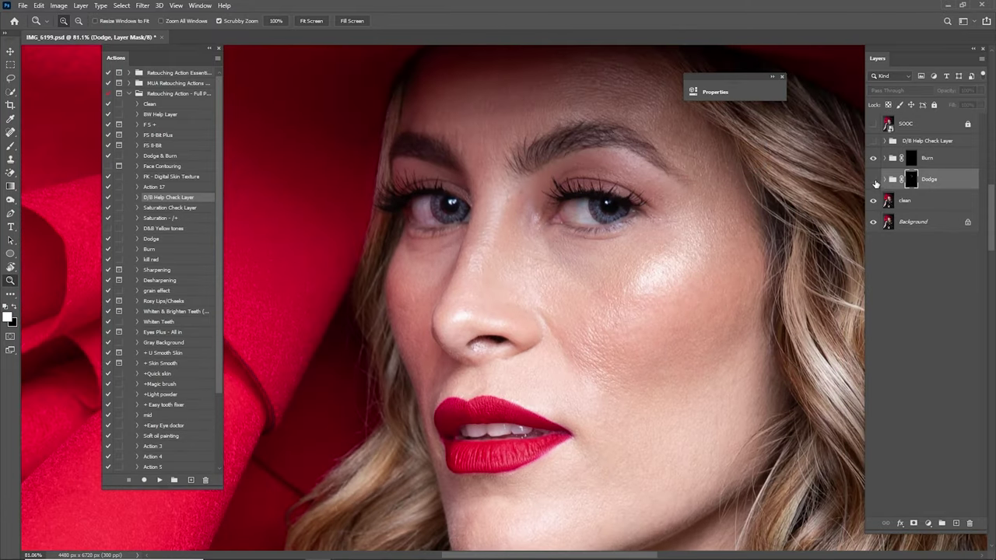
click(874, 181)
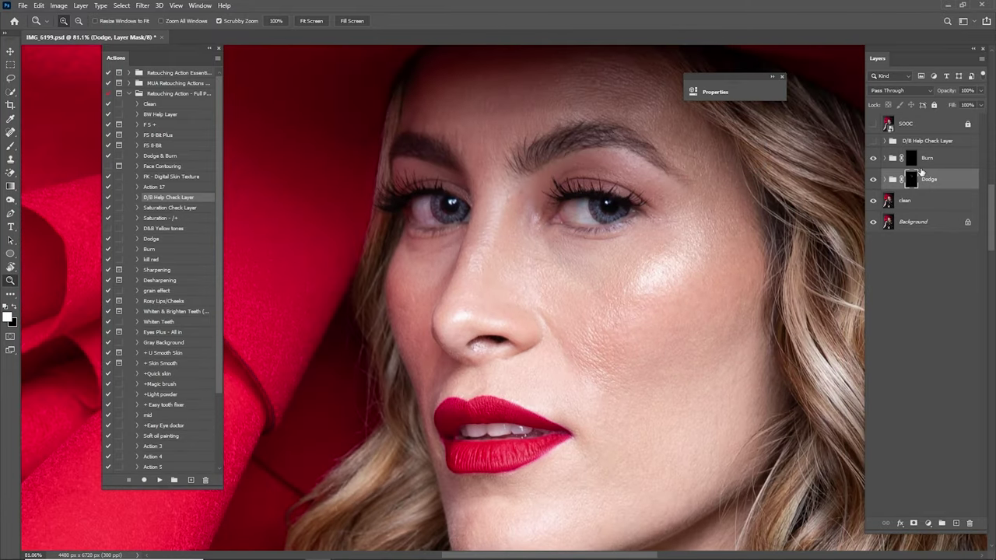
- Examine the Desaturate and Dodge adjustment layers inside the Dodge group
click(891, 180)
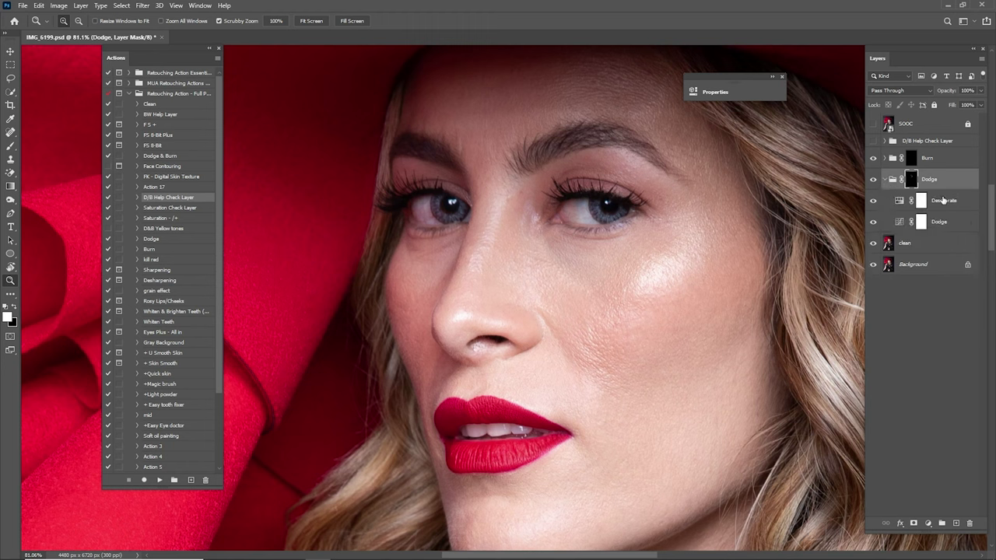
click(890, 204)
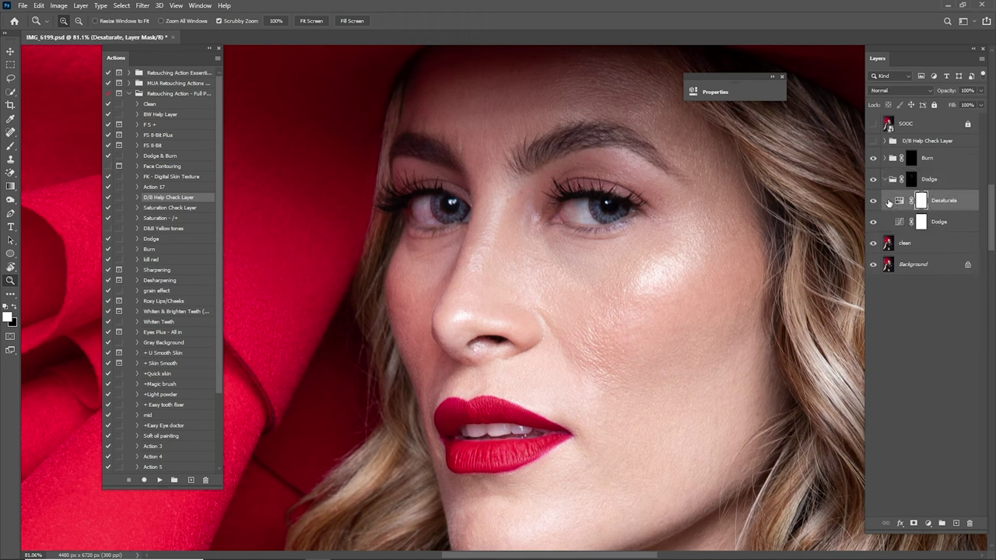
click(885, 180)
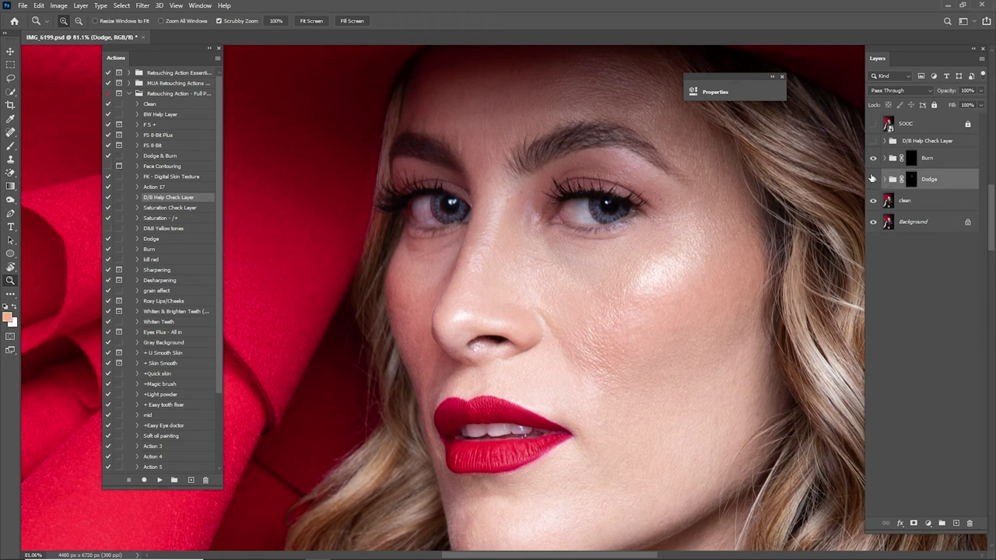
- Compare the portrait with and without the Dodge group, both close up and with the whole image in view
click(873, 180)
click(873, 180)
click(873, 180)
click(873, 179)
key(ctrl+0)
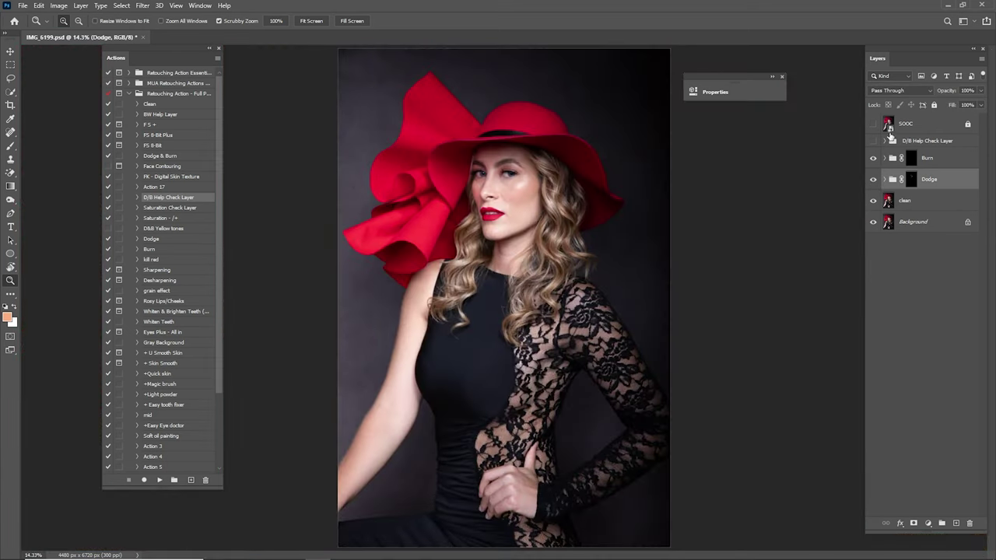
click(873, 180)
click(873, 180)
click(875, 180)
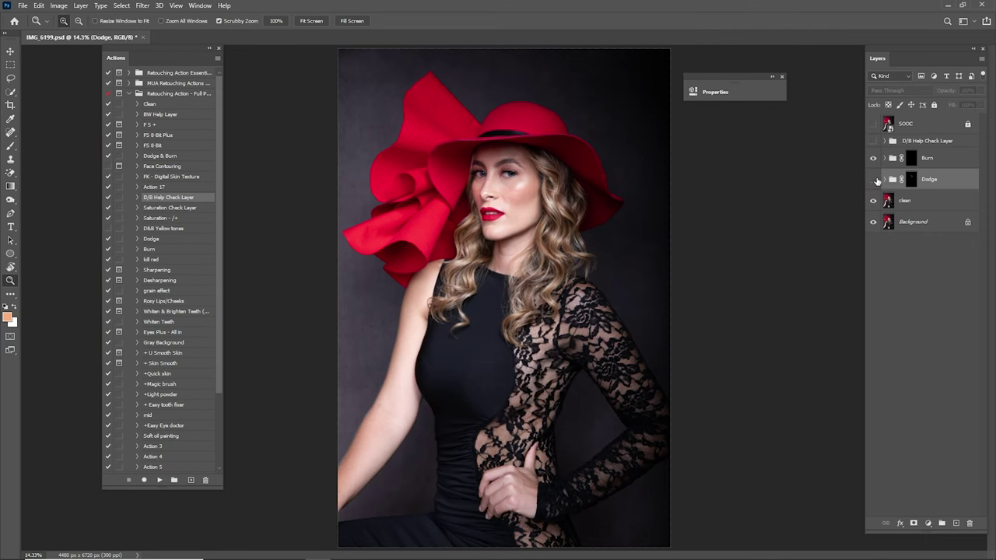
scroll(498, 178, up, 3)
drag(551, 222, 618, 296)
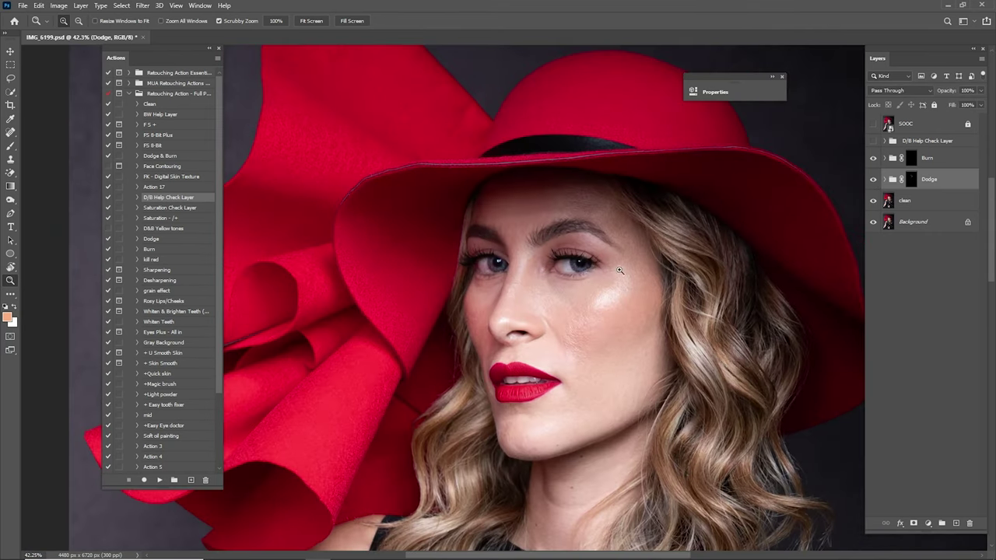
scroll(624, 296, up, 2)
- Show the D/B Help Check Layer group again and paint white on the Burn mask at 10% opacity over bright facial spots
click(874, 142)
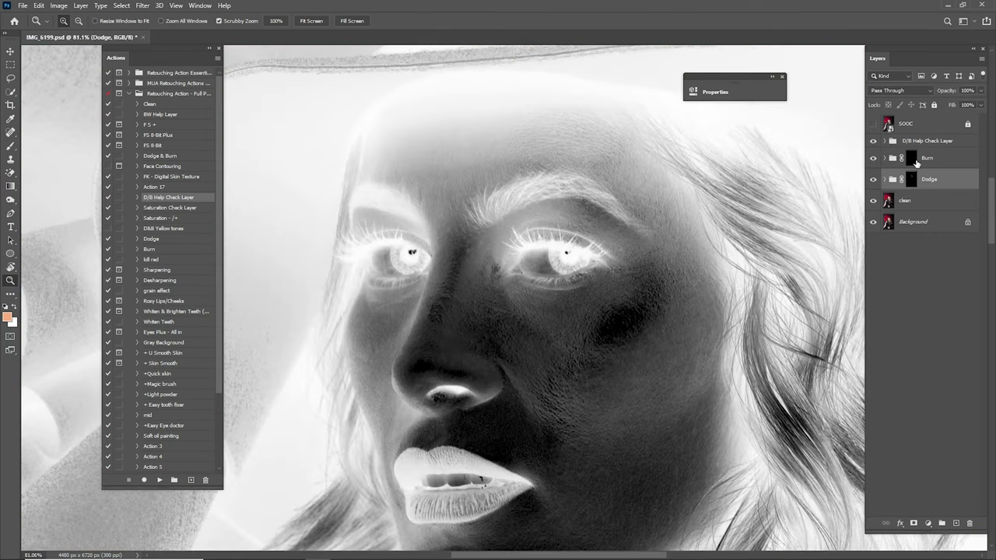
click(911, 158)
drag(674, 281, 715, 230)
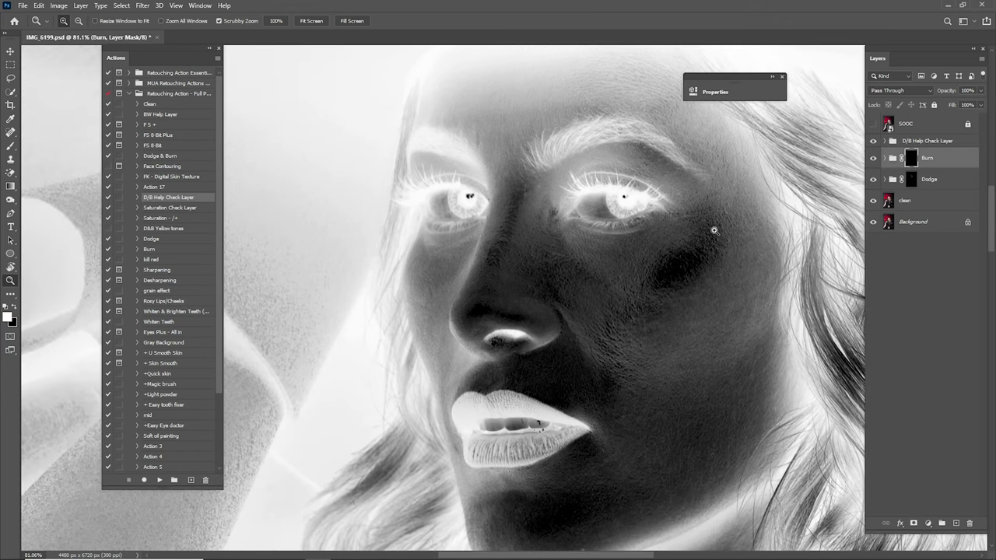
key(b)
key(d)
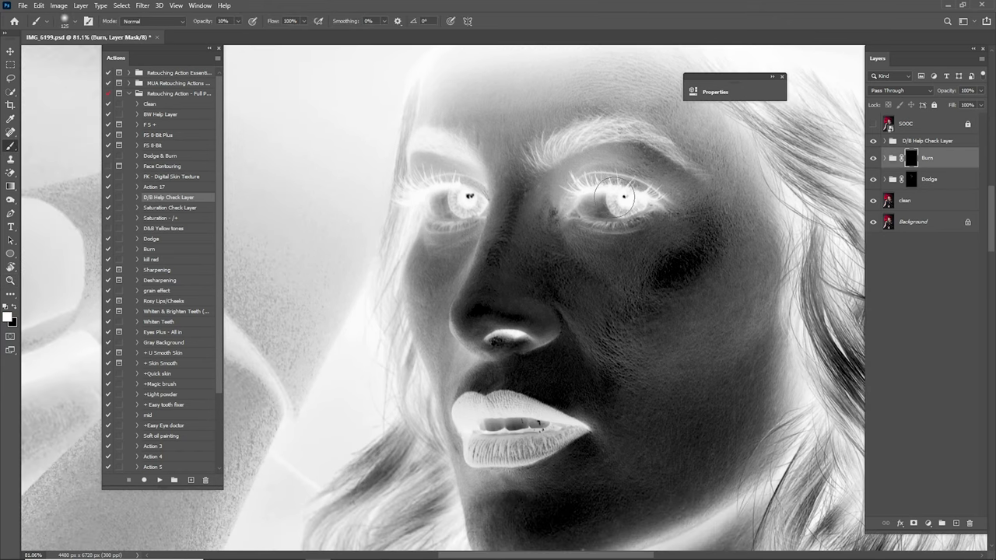
key(bracketleft)
key(bracketleft)
key(bracketright)
key(bracketright)
key(bracketleft)
key(bracketleft)
key(bracketright)
key(bracketright)
- Burn the uneven bright areas around the chin on the Burn mask with a 150 brush
scroll(589, 405, down, 2)
key(bracketright)
key(bracketright)
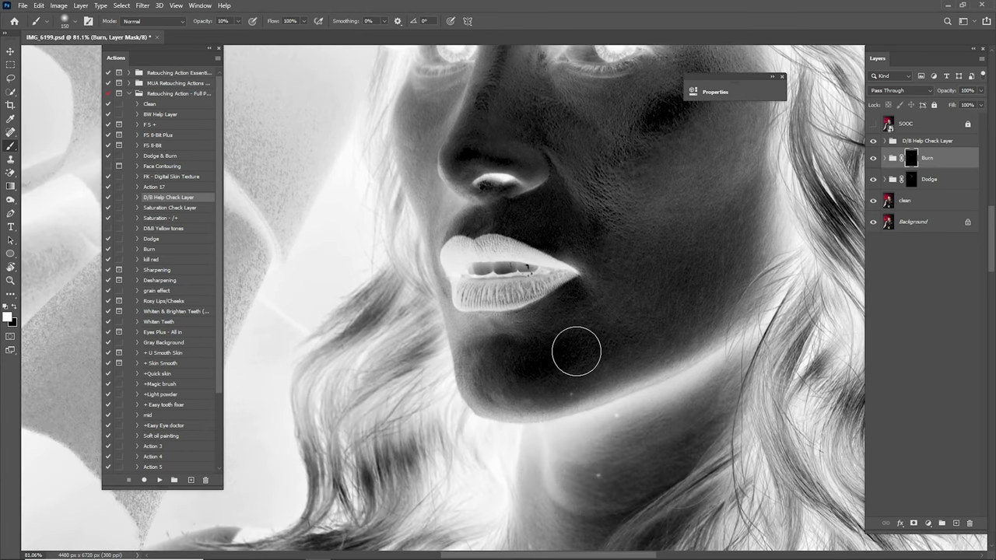
key(bracketleft)
key(bracketleft)
- Burn the cheek between the nose and the corner of the mouth with brush sizes of 100 to 125
drag(660, 291, 567, 380)
key(bracketright)
drag(618, 340, 617, 396)
key(bracketleft)
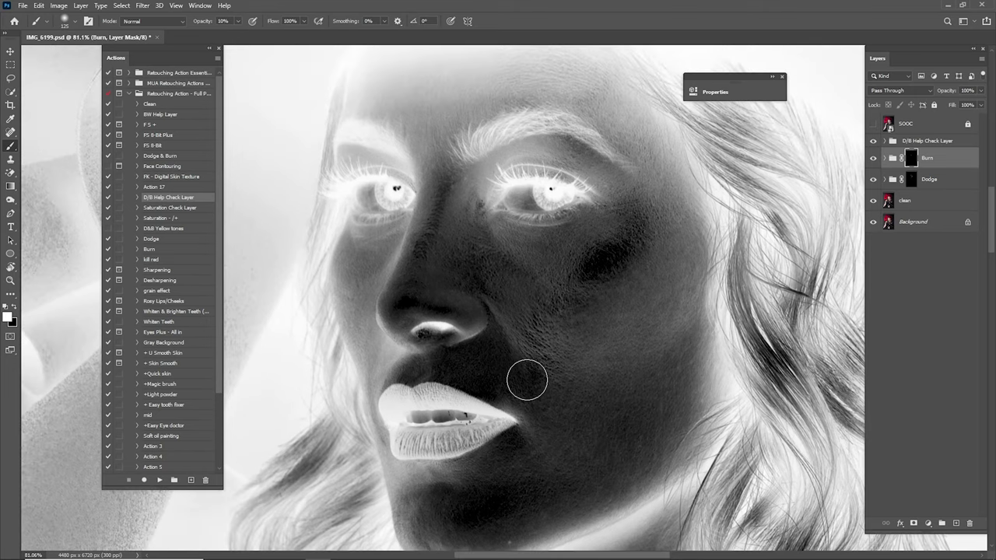
scroll(537, 393, up, 1)
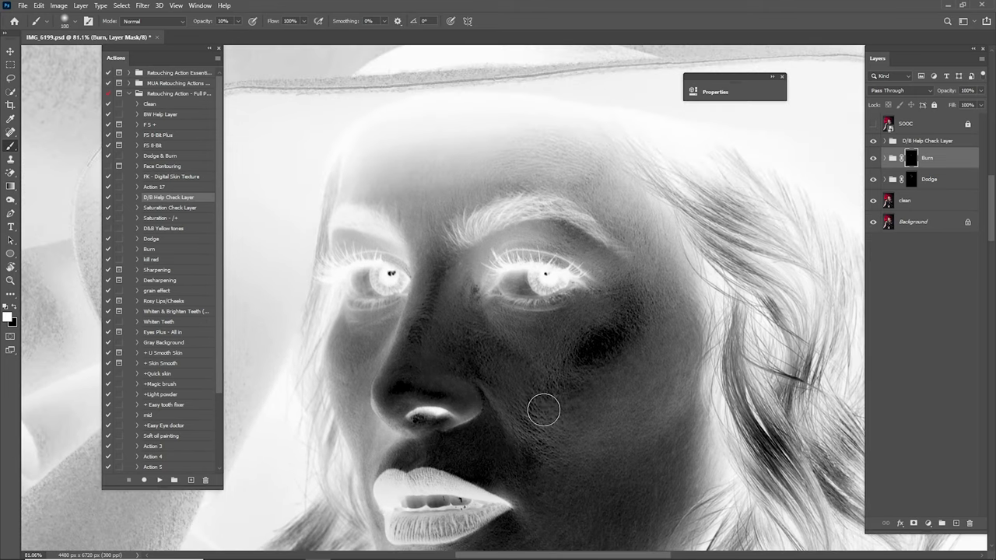
key(bracketleft)
key(bracketleft)
- Burn the skin above the upper lip and on the lower cheek on the Burn mask with brush sizes of 100 to 200
scroll(411, 329, down, 2)
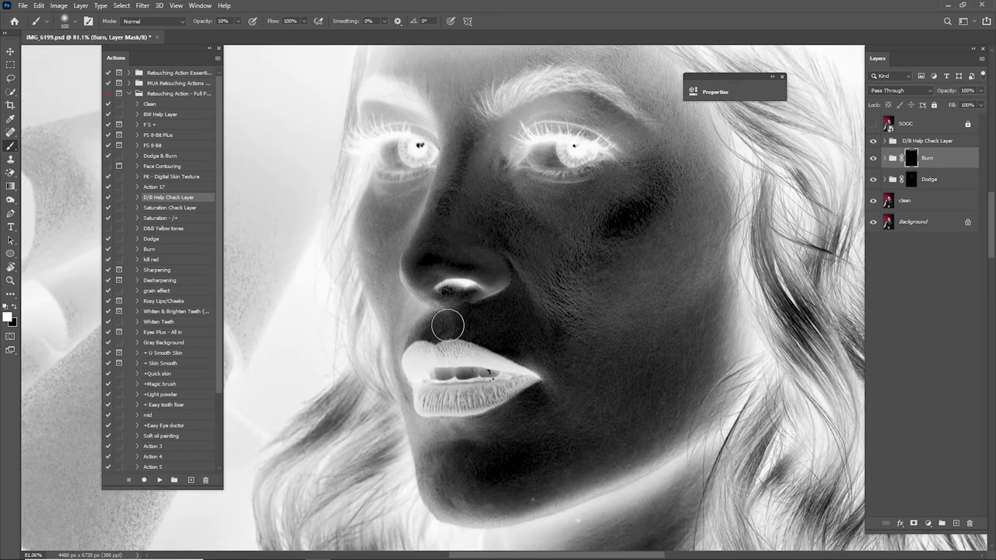
key(bracketright)
key(bracketright)
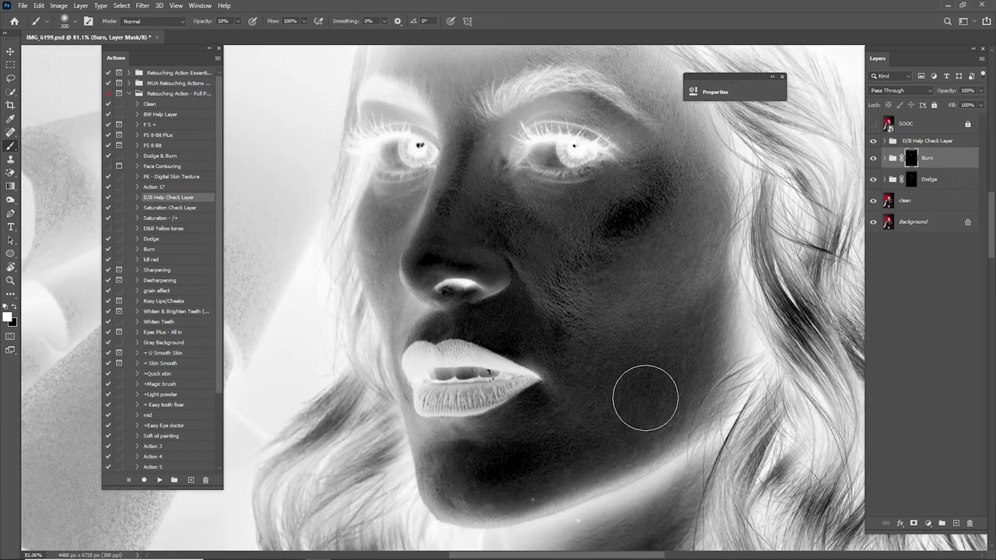
scroll(643, 394, down, 2)
scroll(567, 296, up, 3)
- Burn the bright patch on the cheekbone below the eye on the Burn mask with a 90 brush
key(bracketleft)
key(bracketleft)
key(bracketleft)
key(bracketleft)
key(bracketleft)
key(bracketleft)
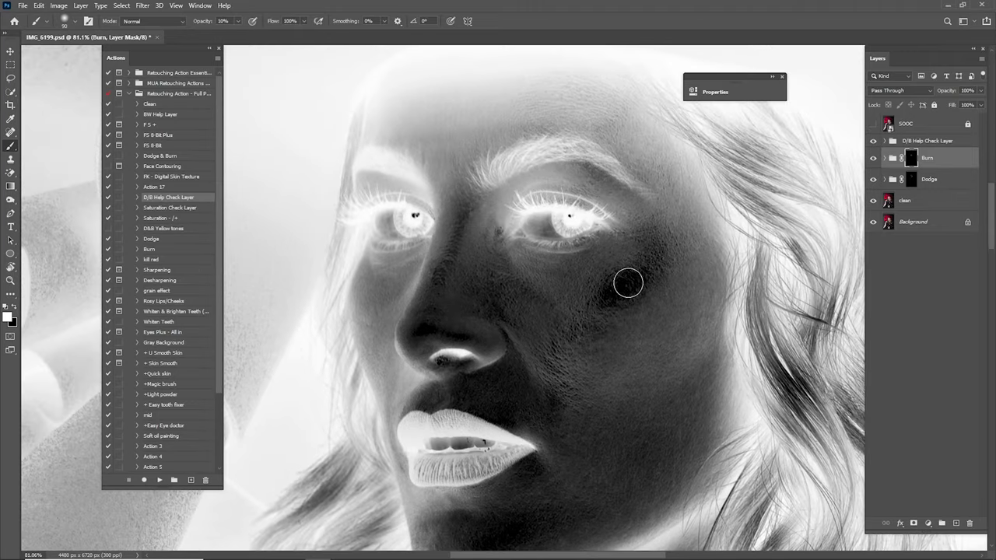
scroll(515, 276, up, 2)
- Burn the uneven bright areas on the chin and neck on the Burn mask with brush sizes of 90 to 100
key(bracketright)
key(bracketright)
key(bracketright)
key(bracketright)
scroll(467, 311, down, 6)
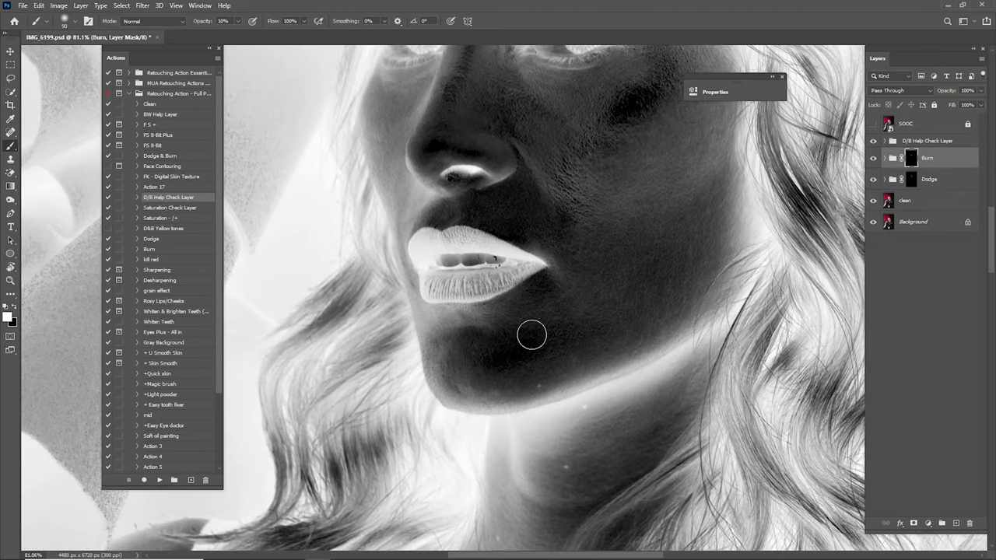
drag(617, 323, 502, 284)
key(bracketright)
key(bracketright)
key(bracketright)
key(bracketleft)
key(bracketleft)
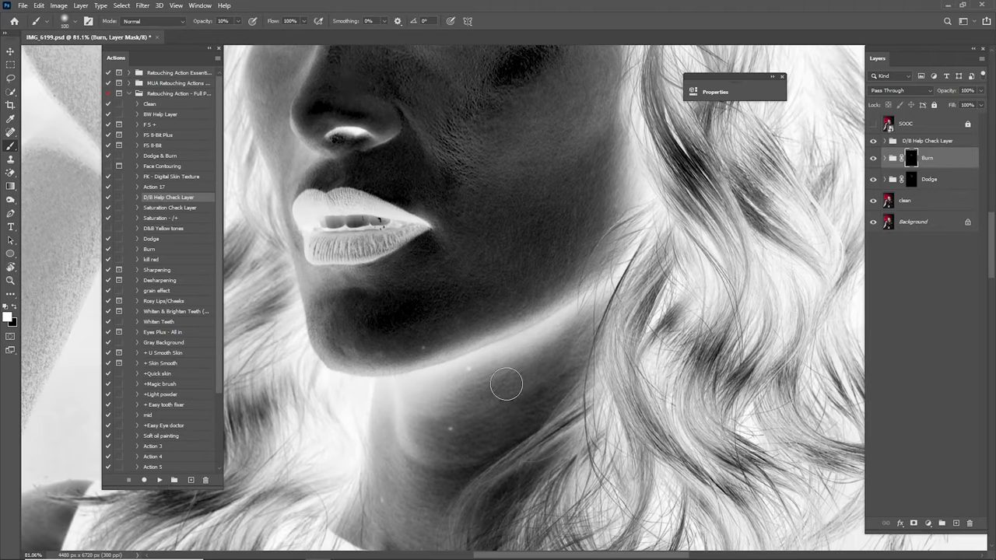
key(bracketright)
- Hide the D/B Help Check Layer group to bring the face back to colour
key(ctrl+0)
key(z)
drag(510, 183, 595, 190)
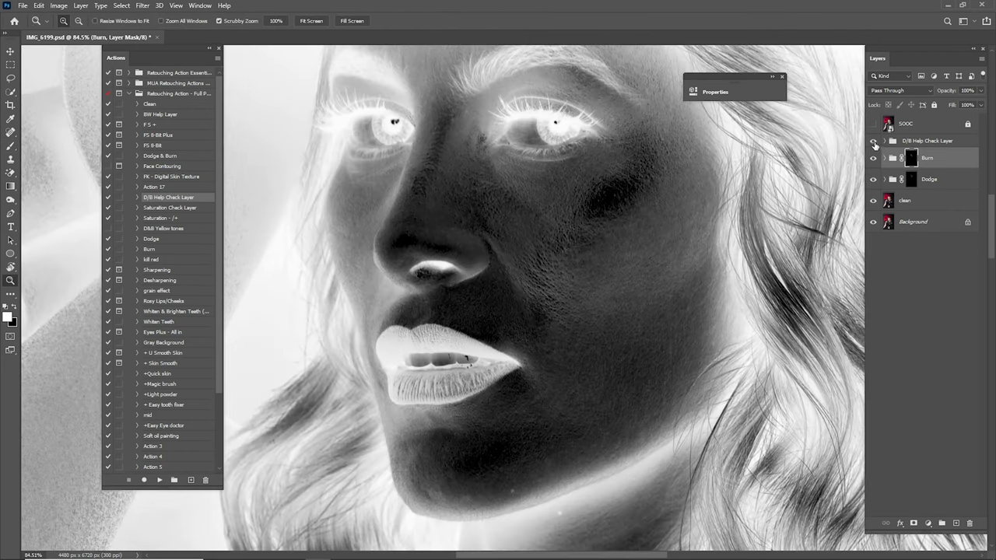
click(873, 140)
drag(679, 232, 699, 269)
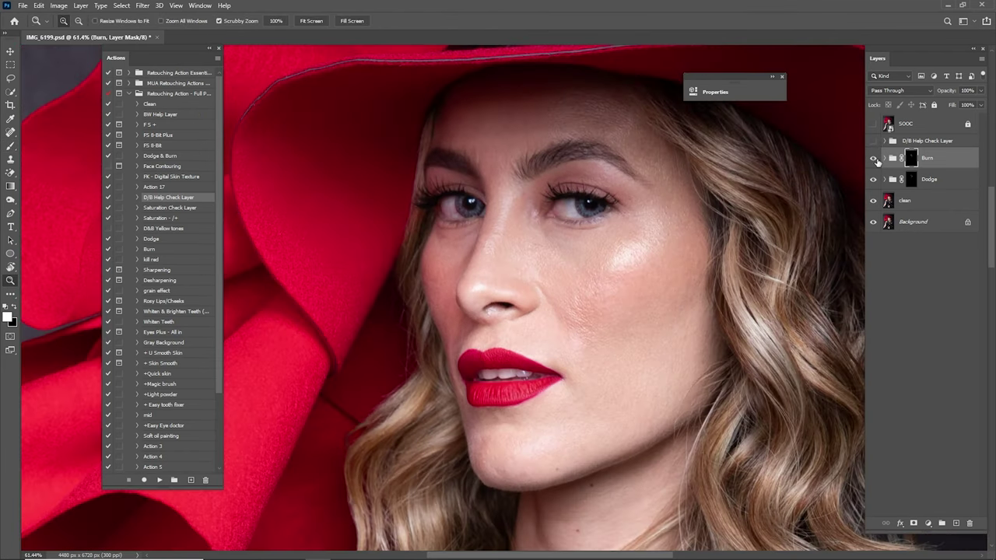
- Compare the face repeatedly with and without the Burn group
click(872, 159)
click(874, 159)
click(874, 159)
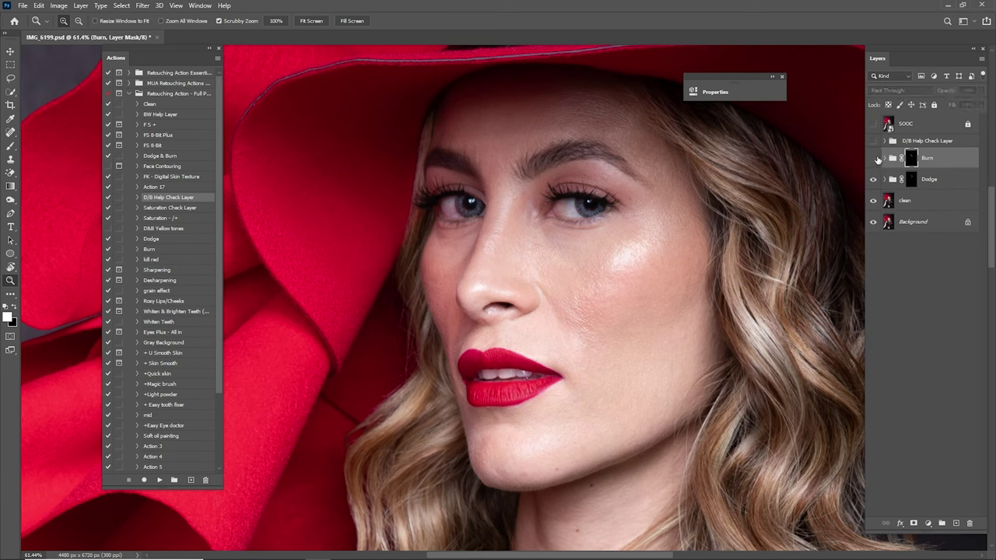
click(875, 158)
click(871, 160)
click(873, 159)
click(874, 158)
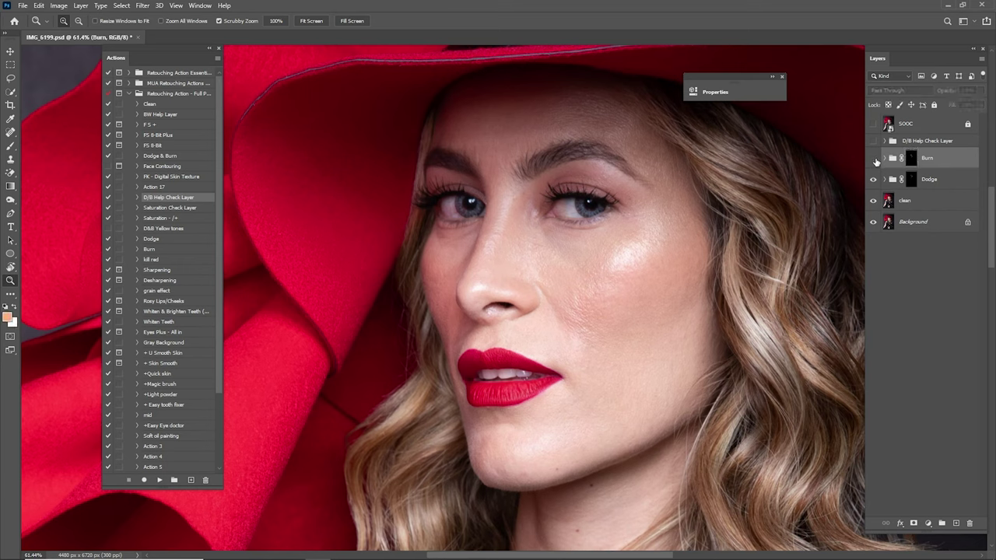
click(873, 159)
click(874, 159)
click(874, 158)
click(874, 158)
click(875, 159)
- Set the opacity of the Saturate adjustment layer inside the Burn group to 25%
mouse_move(650, 283)
mouse_down()
mouse_move(734, 221)
mouse_move(685, 280)
mouse_up()
scroll(694, 274, down, 3)
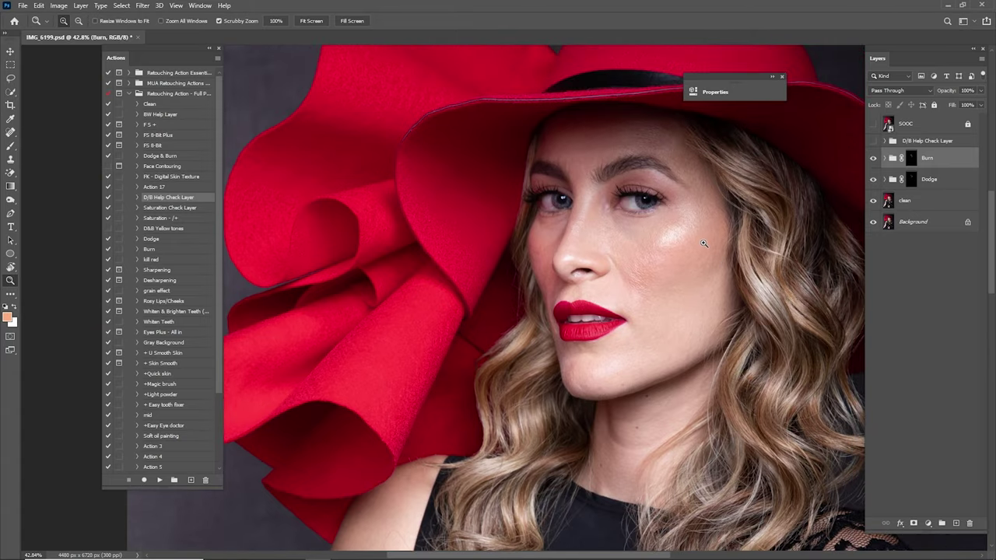
drag(675, 232, 732, 248)
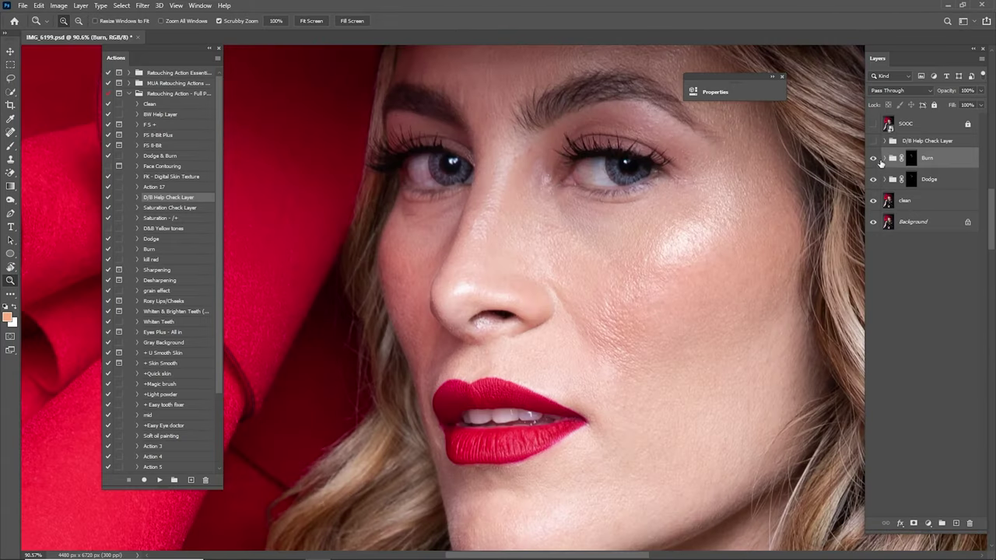
click(883, 158)
click(921, 179)
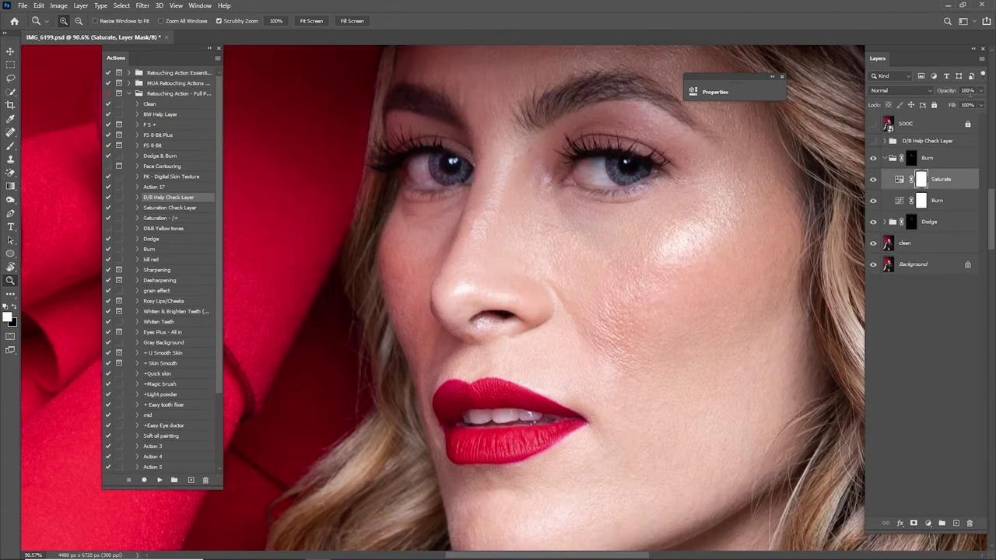
click(968, 91)
text(25)
key(Return)
click(884, 158)
- Compare the clean layer on its own with the full dodge and burn result on the face
key(ctrl+0)
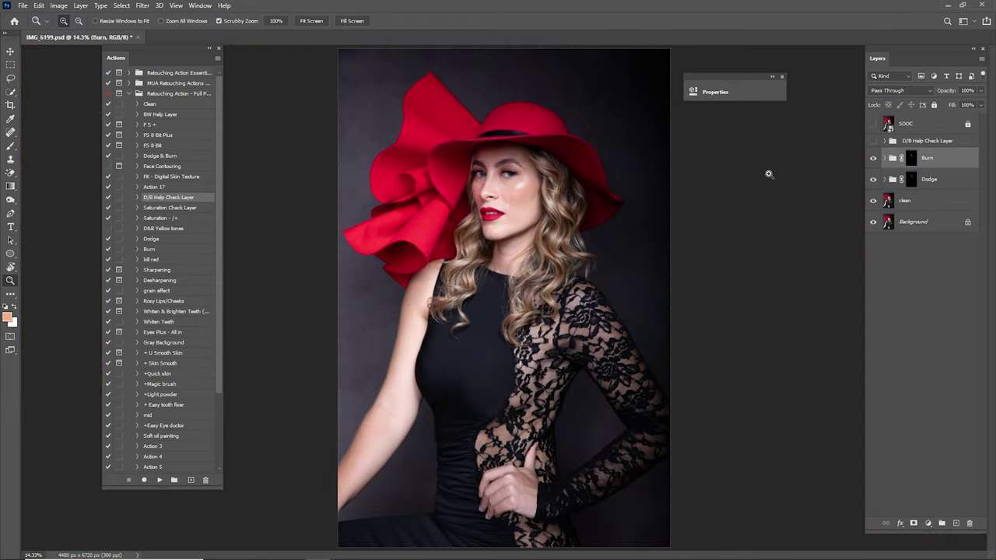
drag(500, 203, 727, 259)
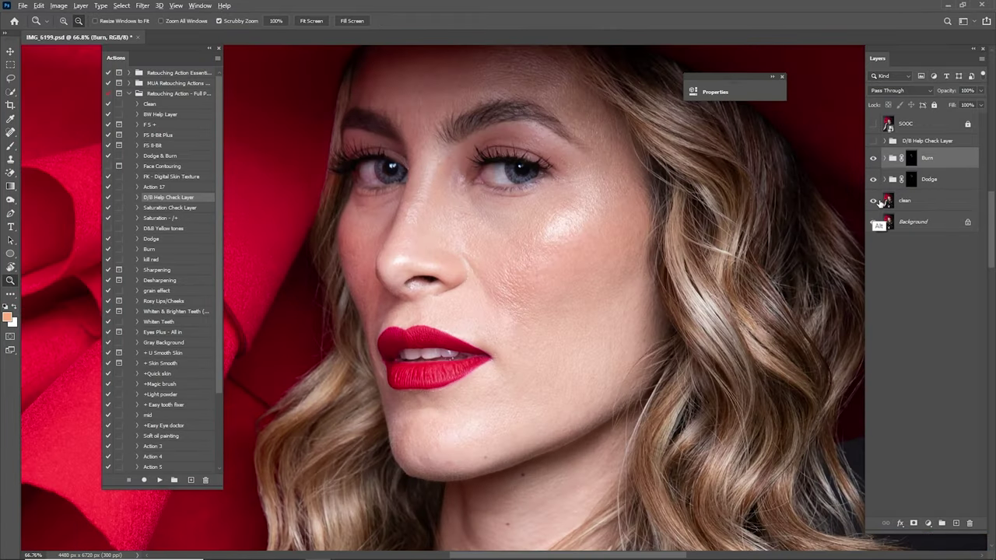
alt+click(873, 202)
alt+click(873, 200)
alt+click(873, 201)
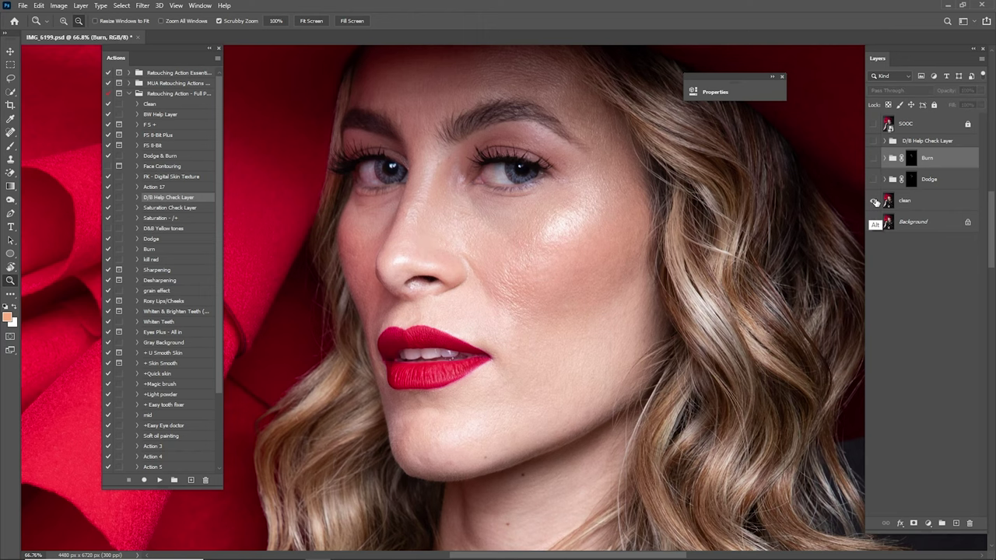
alt+click(872, 201)
- Check the Dodge group's effect on the face and set the group's opacity to 50%
drag(720, 293, 691, 303)
click(891, 179)
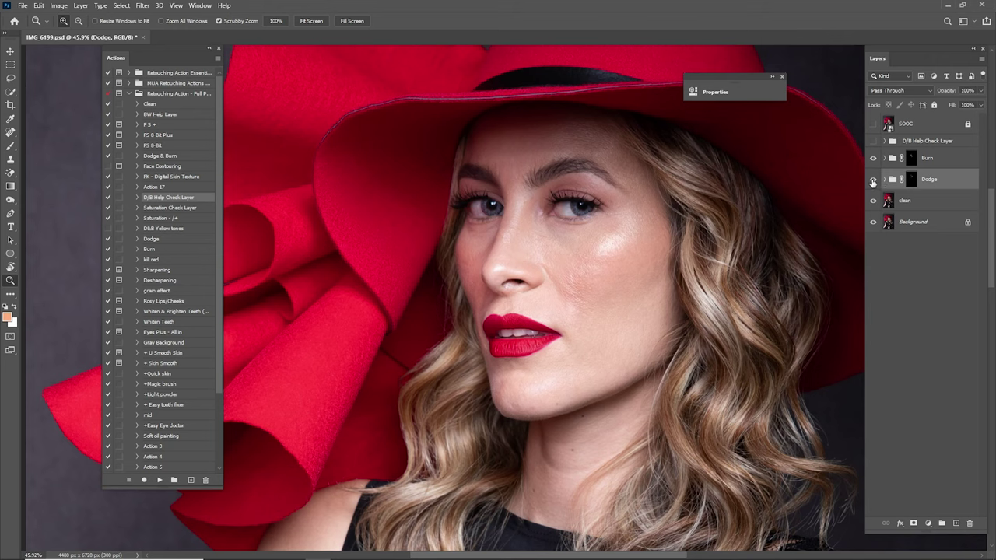
click(873, 179)
click(874, 181)
click(969, 92)
text(50)
- Compare the portrait with and without the reduced-opacity Dodge group
click(874, 181)
click(874, 179)
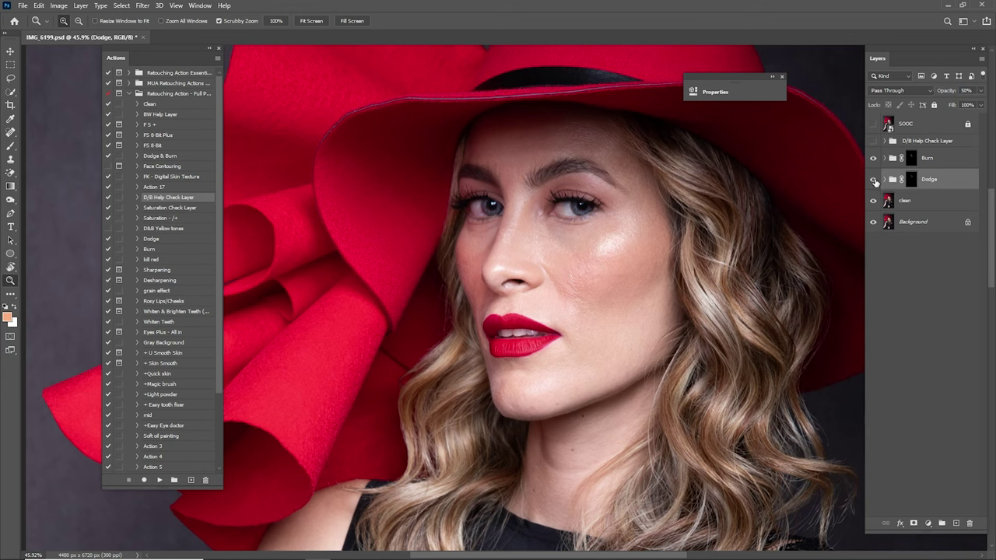
click(874, 179)
click(874, 179)
click(873, 180)
click(874, 180)
- Check the Burn group's effect on the face and set the group's opacity to 80%
click(916, 159)
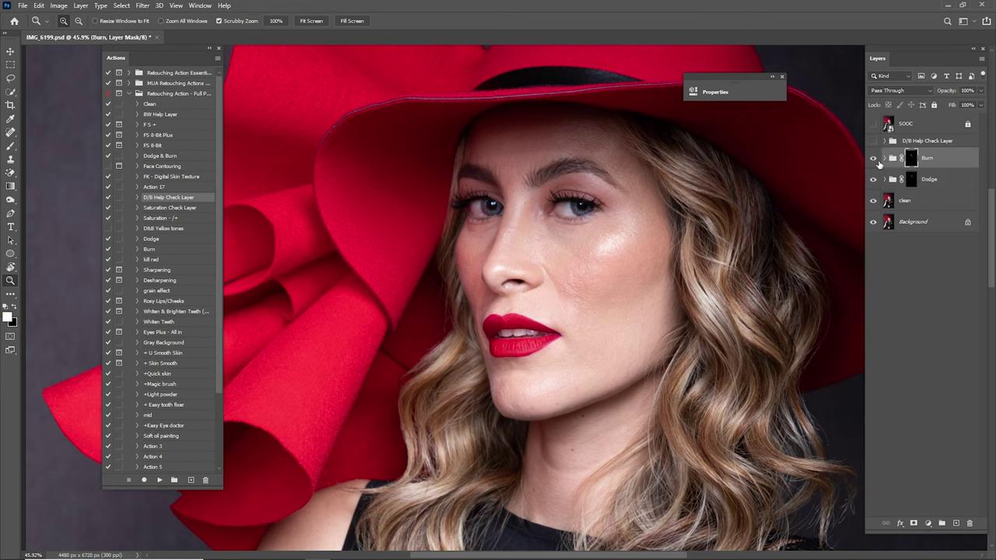
click(873, 159)
click(873, 160)
click(874, 161)
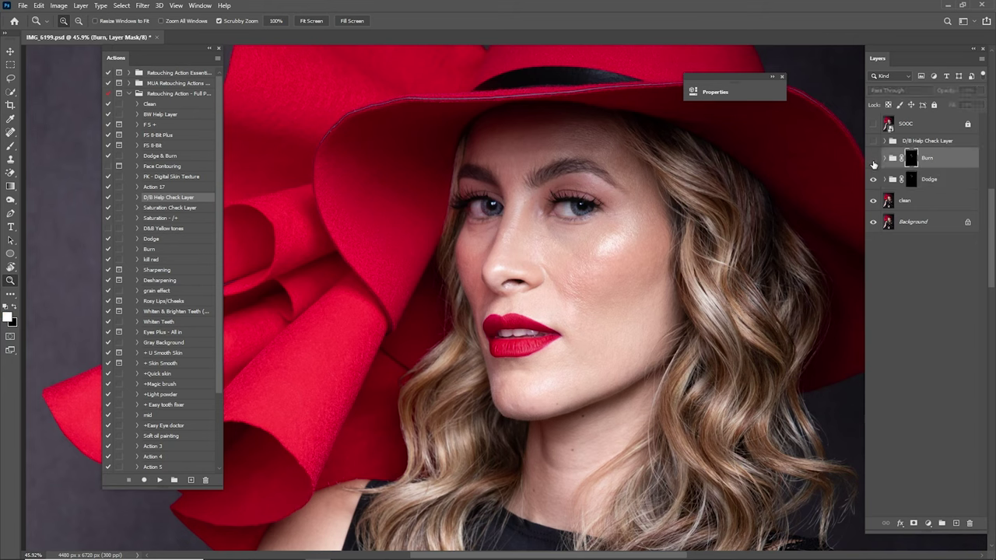
click(872, 159)
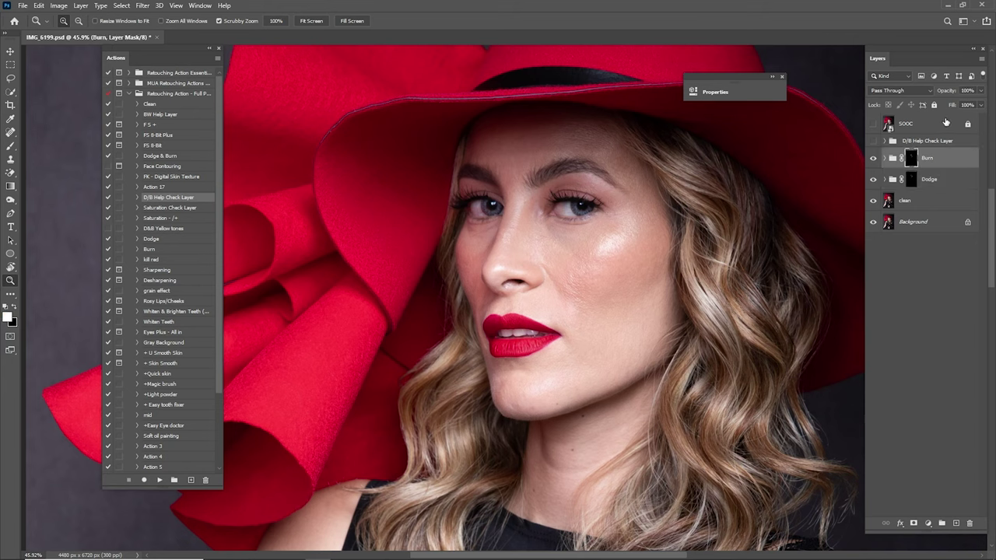
click(967, 91)
- Merge the Burn group, the Dodge group and the clean layer into a single layer
key(ctrl+0)
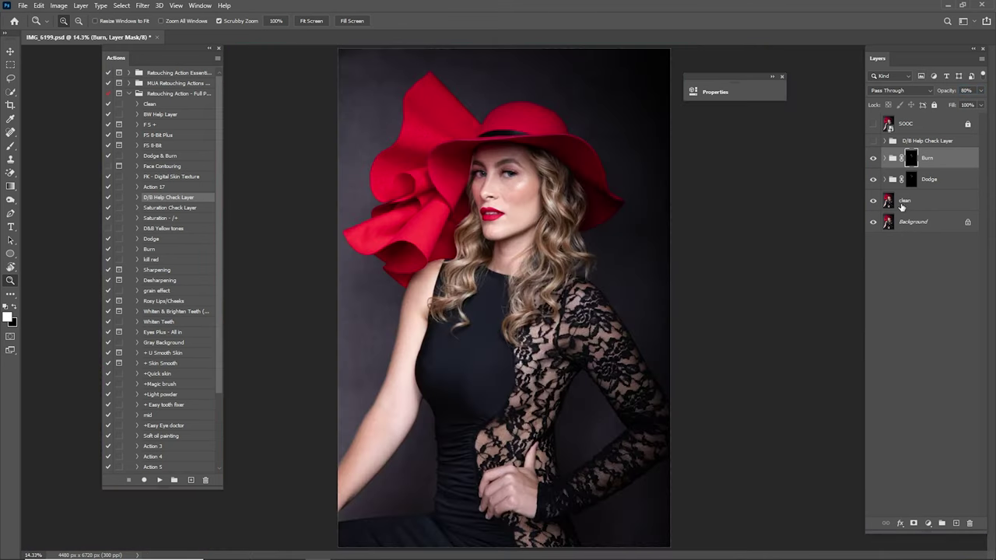
drag(510, 217, 580, 279)
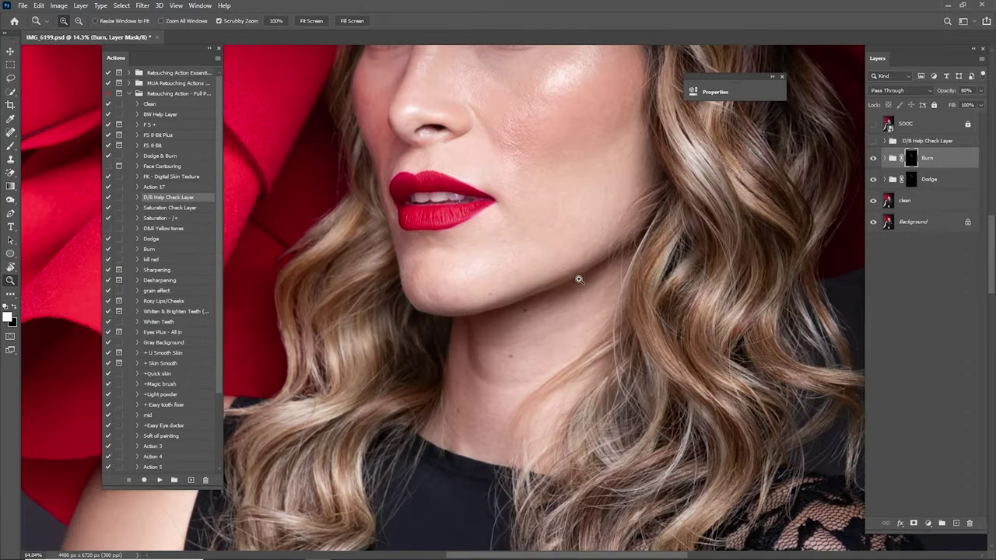
drag(593, 211, 610, 347)
drag(638, 342, 613, 339)
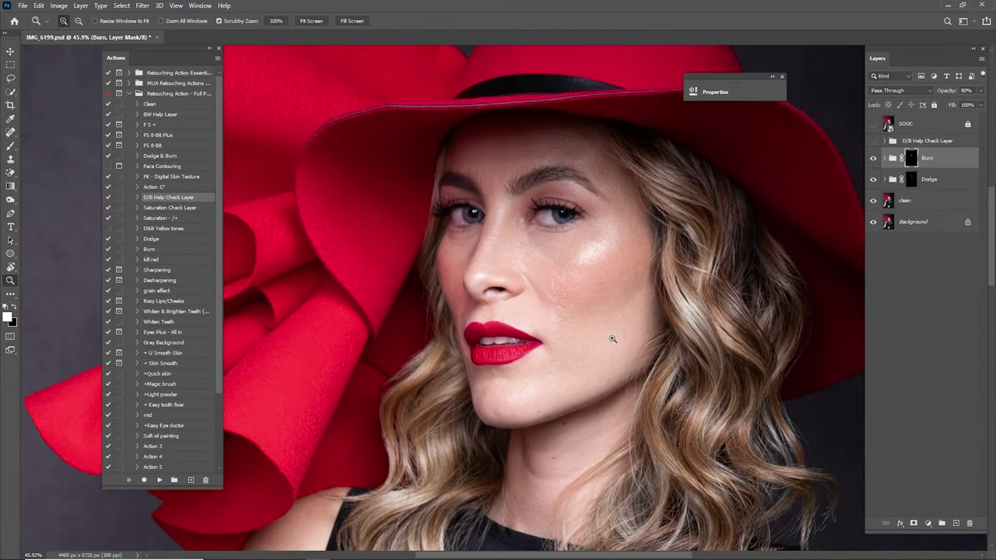
shift+click(917, 204)
right_click(931, 165)
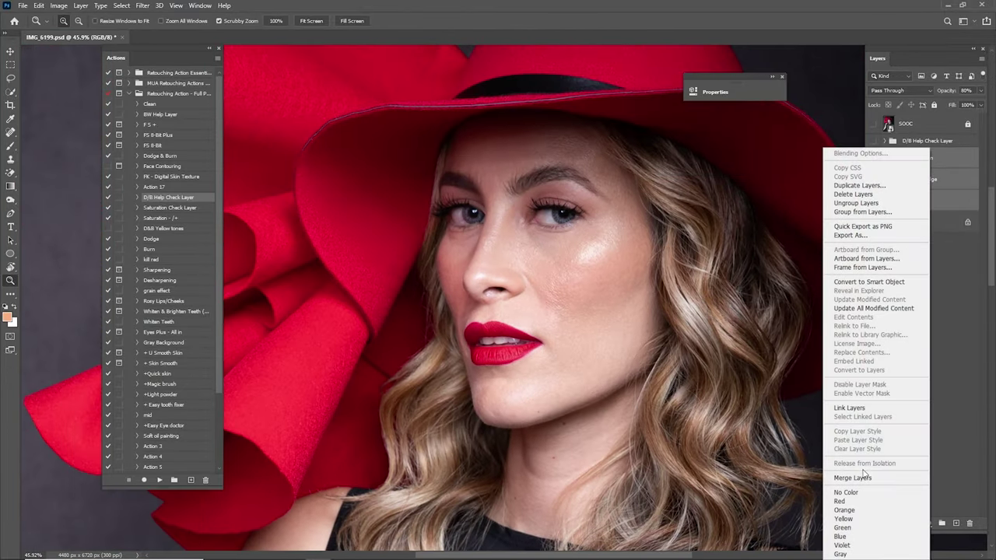
click(866, 477)
- Compare the merged Burn layer with the original Background
click(872, 158)
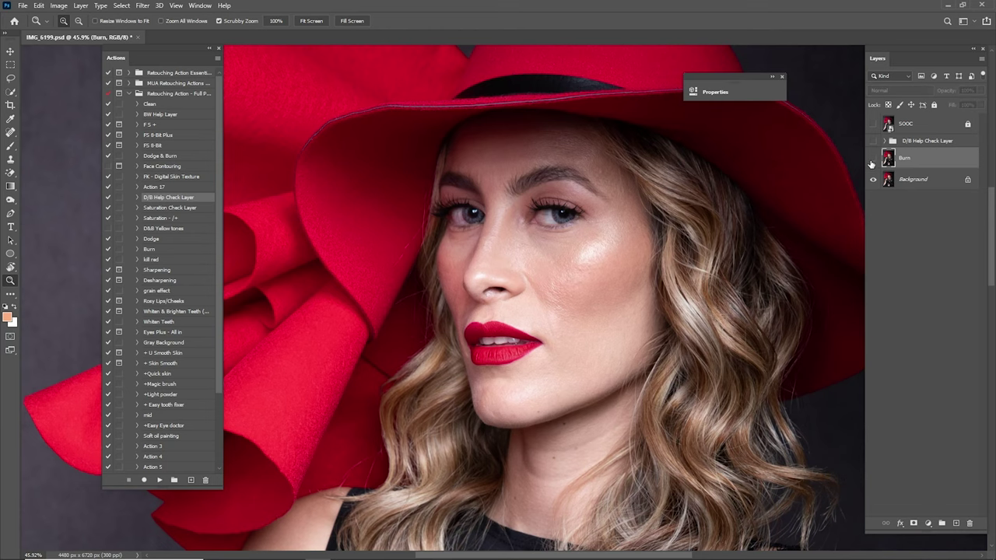
click(872, 159)
click(872, 159)
click(873, 159)
- Run the F S + frequency separation action on the merged Burn layer
key(ctrl+0)
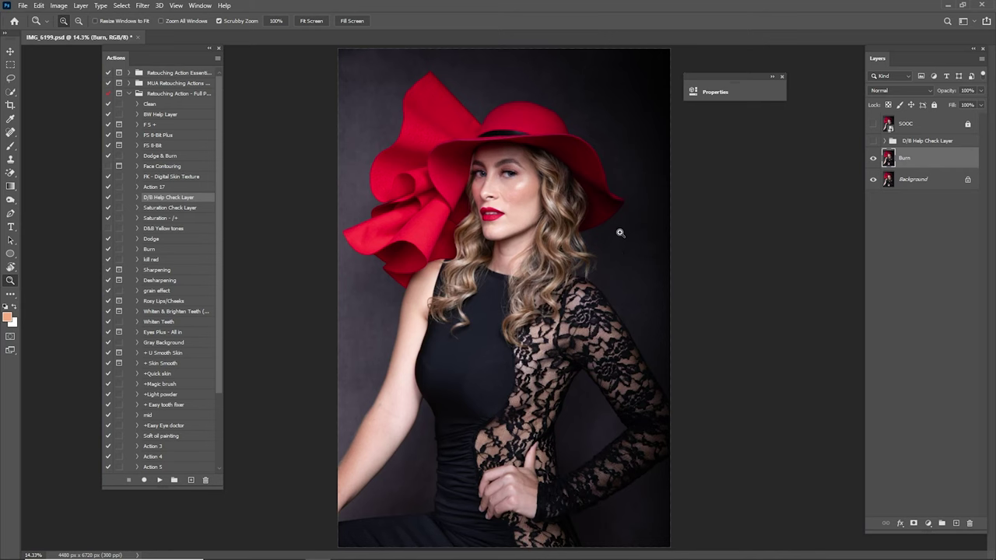
drag(515, 177, 535, 230)
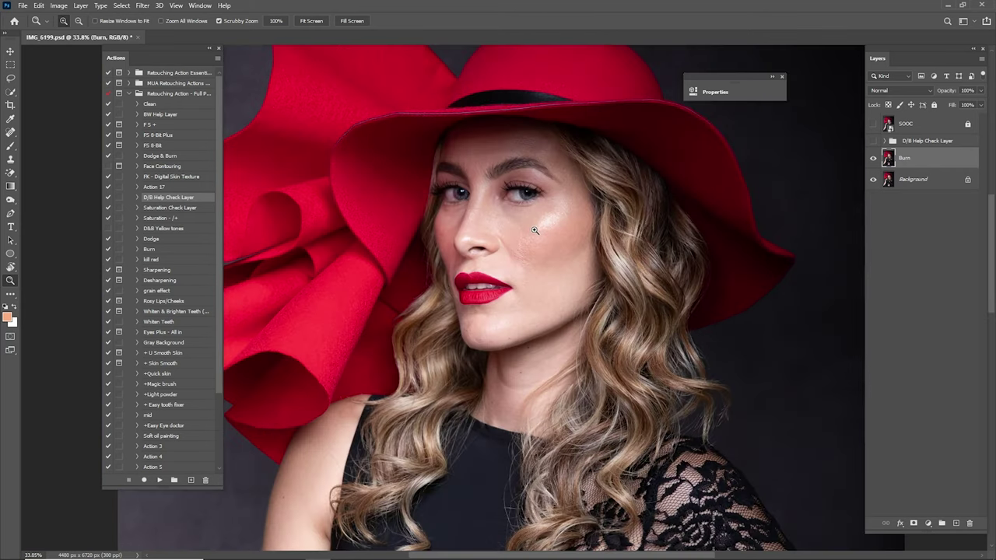
click(155, 125)
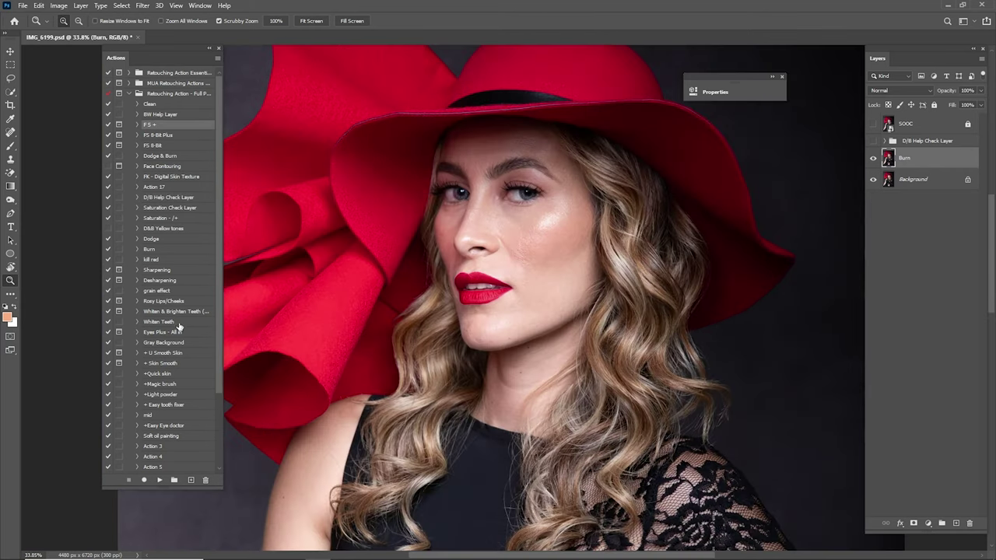
click(159, 480)
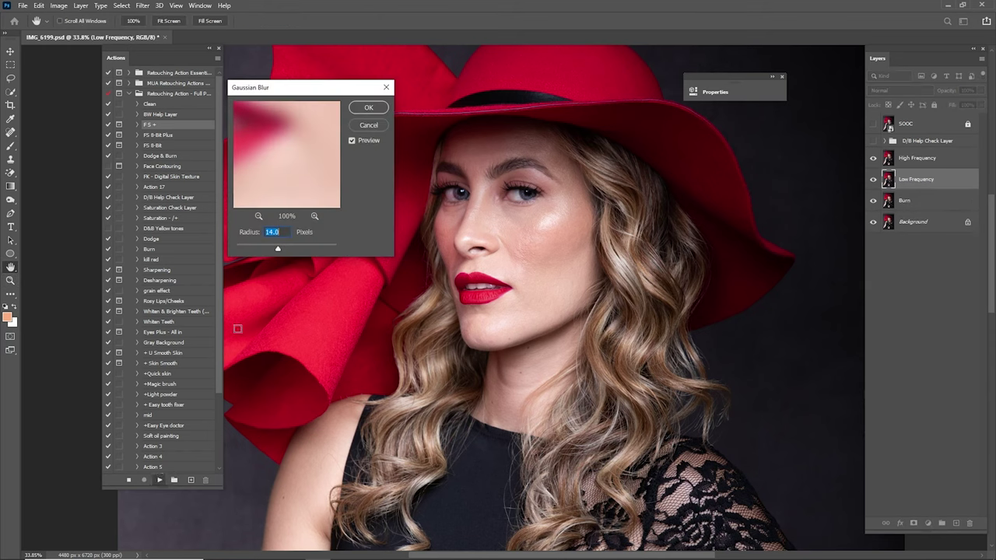
- Preview the face at several blur strengths and apply a Gaussian Blur radius of 8 pixels to the Low Frequency layer
click(258, 217)
click(258, 216)
click(258, 216)
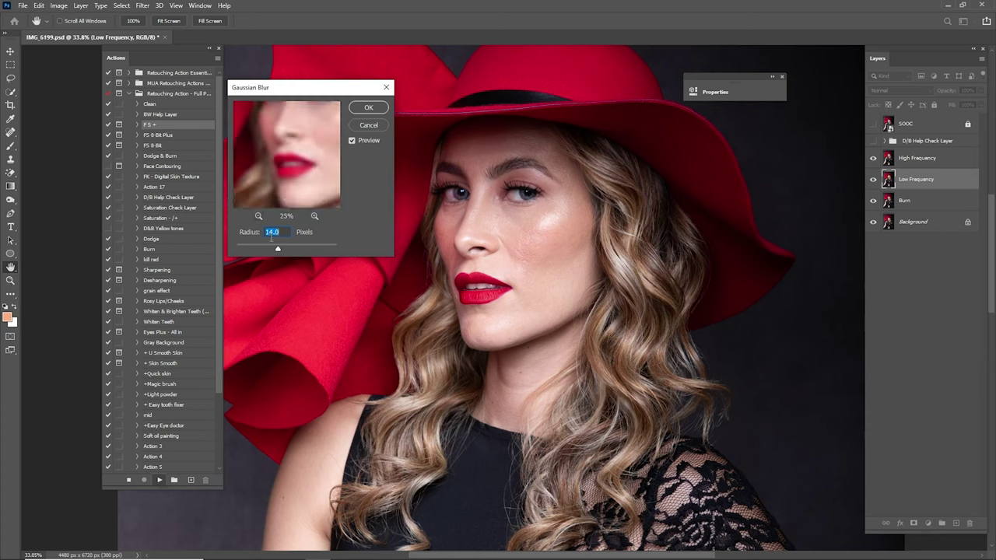
drag(278, 248, 200, 236)
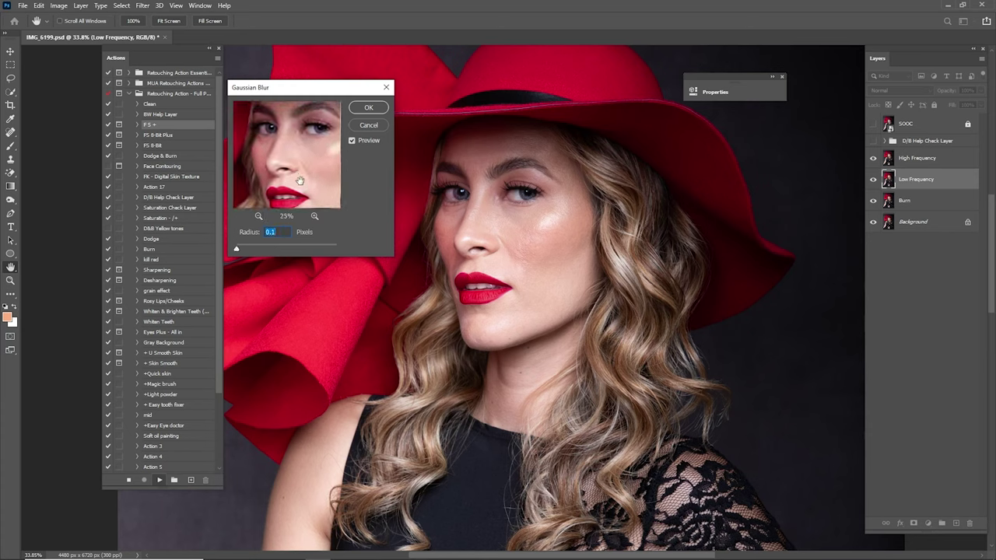
drag(314, 172, 273, 185)
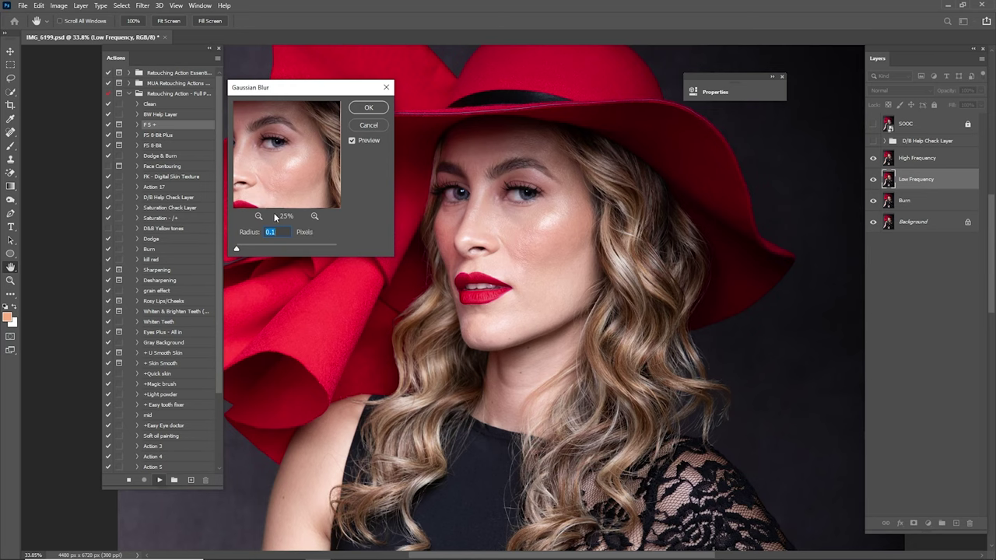
drag(238, 249, 261, 249)
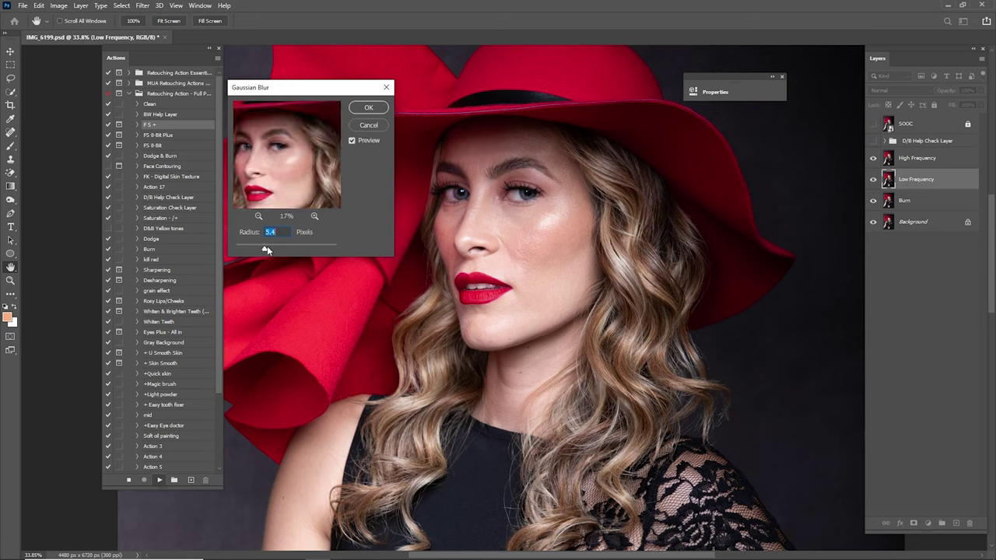
drag(295, 188, 304, 177)
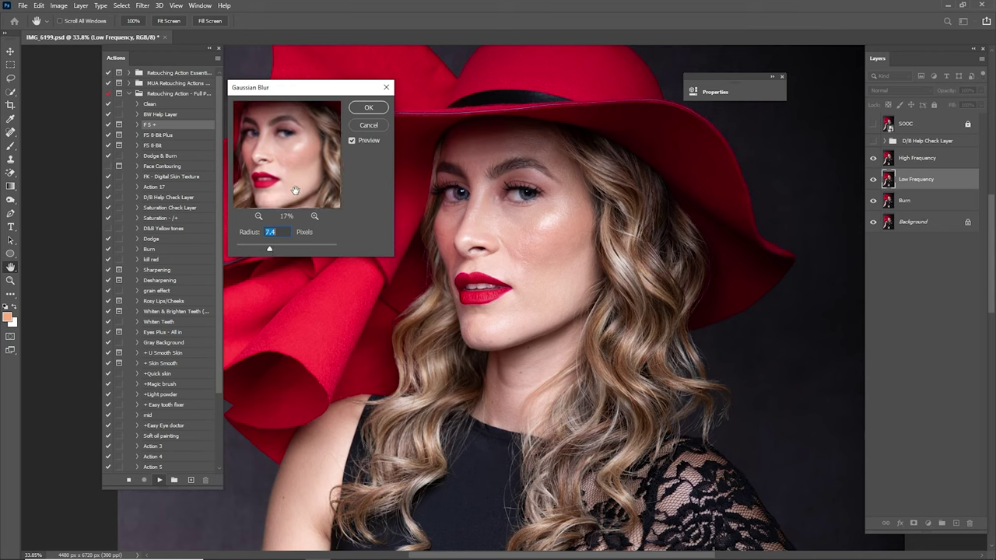
drag(274, 248, 274, 249)
text(8)
key(Return)
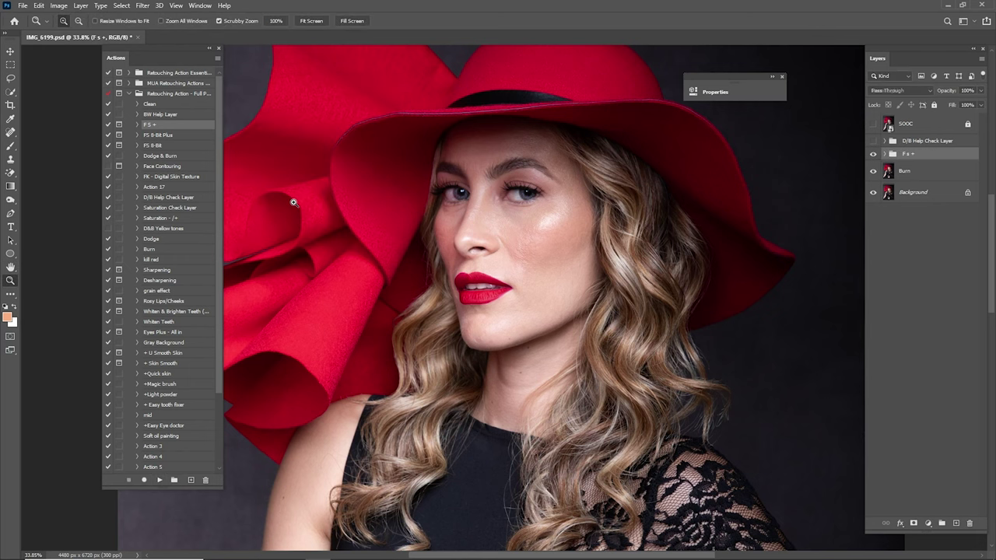
- Expand the F s + group, select the Low Frequency copy layer and hide the High Frequency layer
click(884, 154)
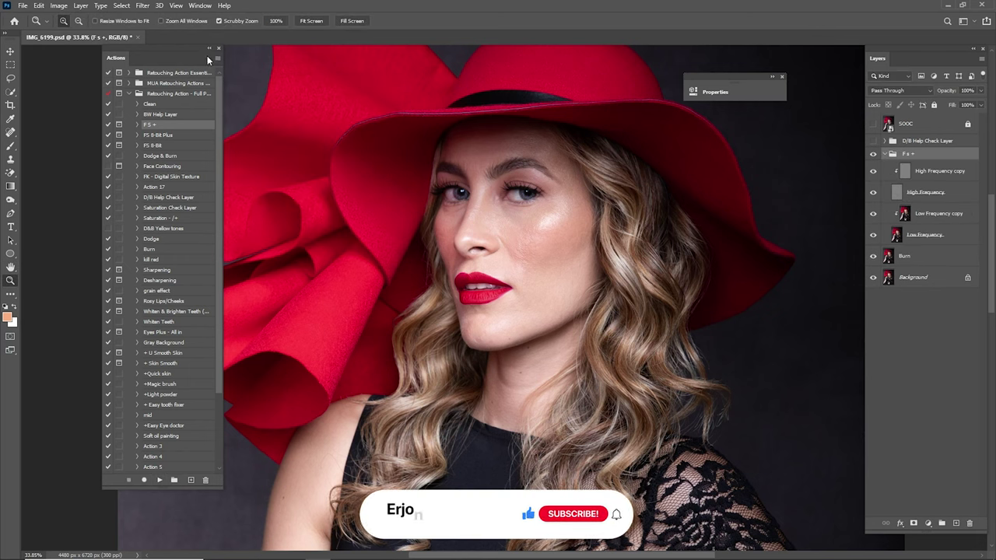
click(208, 48)
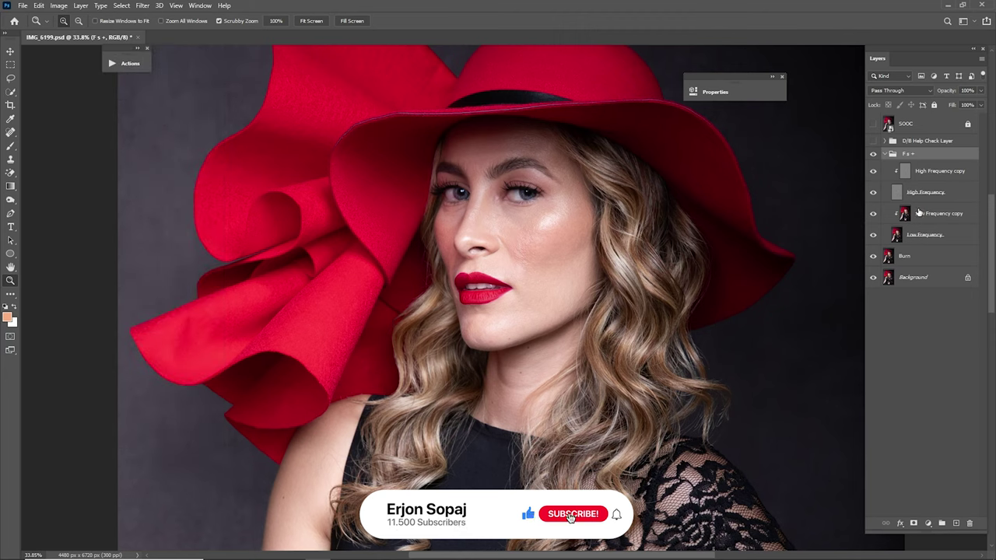
click(914, 213)
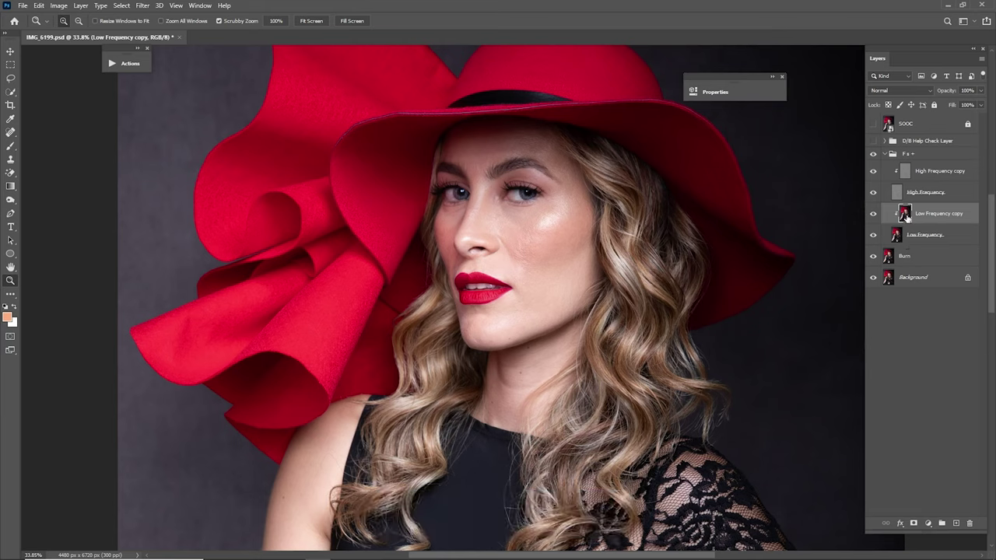
click(873, 192)
click(570, 267)
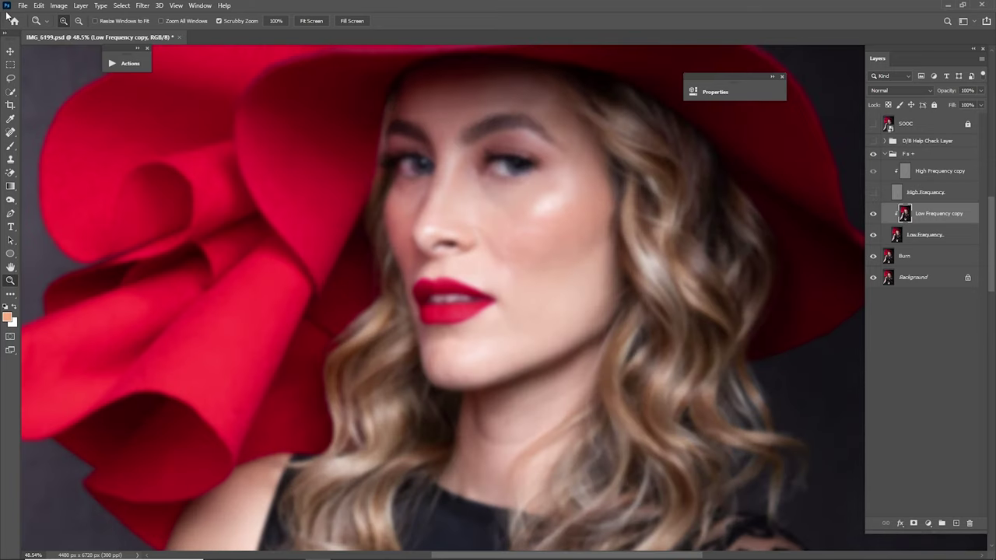
- Set up the Mixer Brush with Wet 10%, Load 25%, Mix 45% and Flow 33%
drag(10, 146, 29, 159)
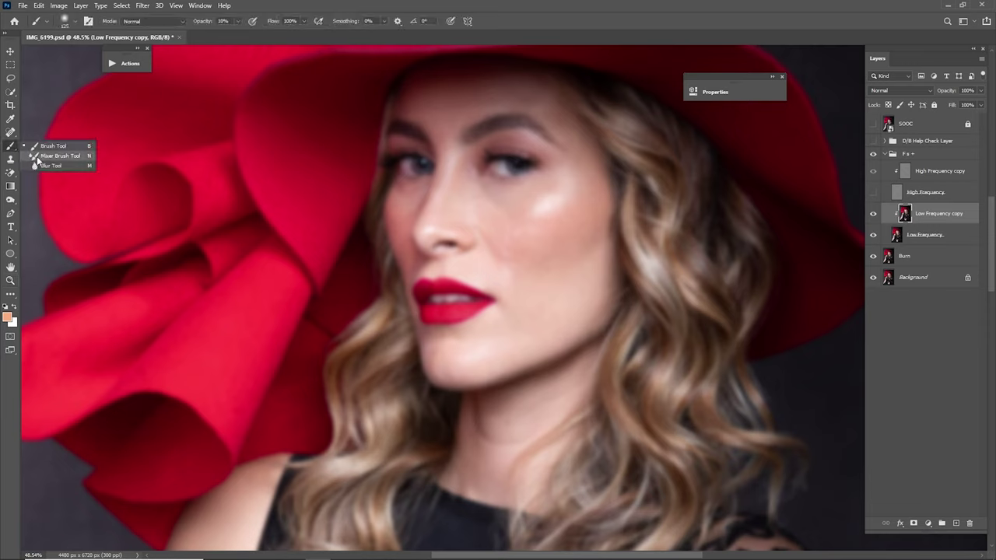
click(38, 161)
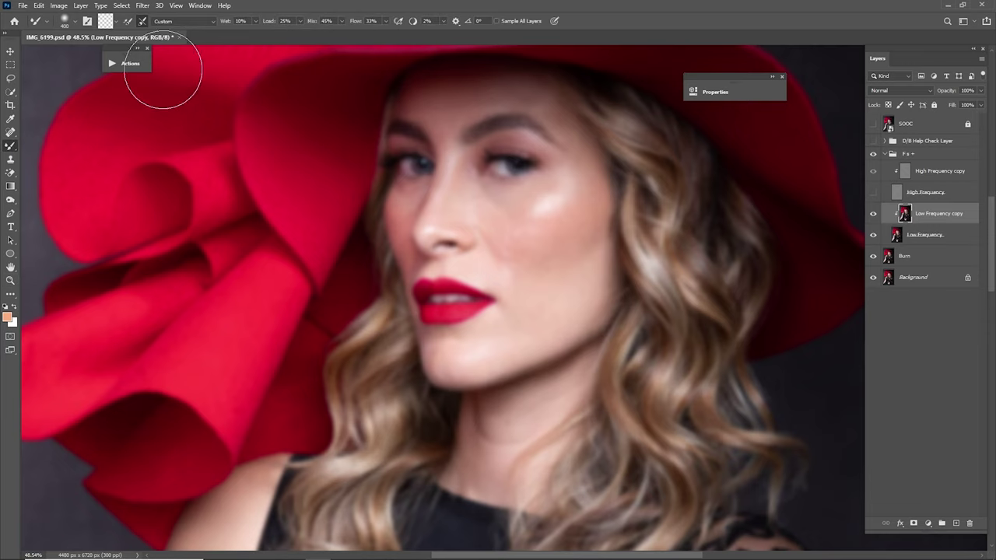
click(243, 21)
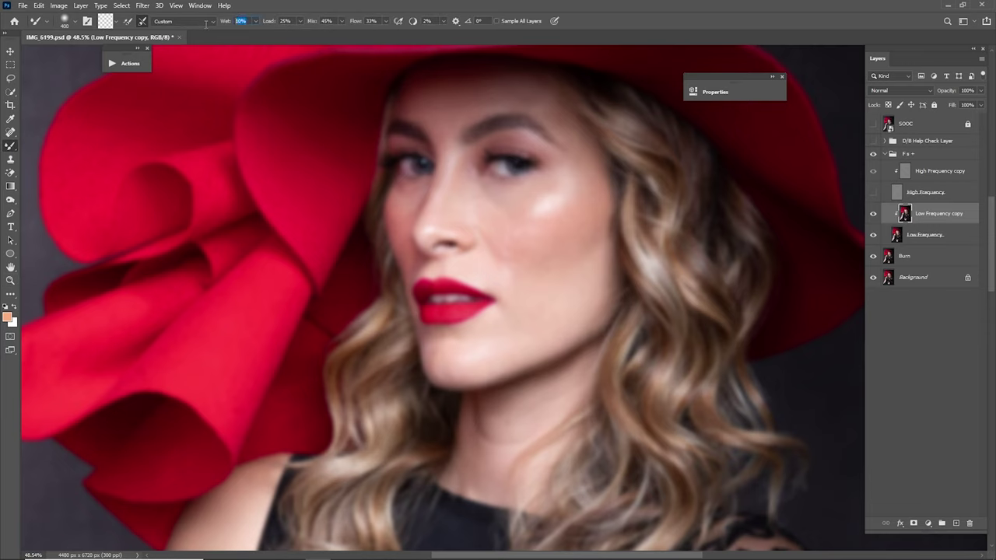
click(288, 21)
drag(335, 21, 320, 26)
- Blend the skin tones on the cheek, jaw and chin of the Low Frequency copy with a 200 to 250 pixel brush
drag(500, 215, 551, 273)
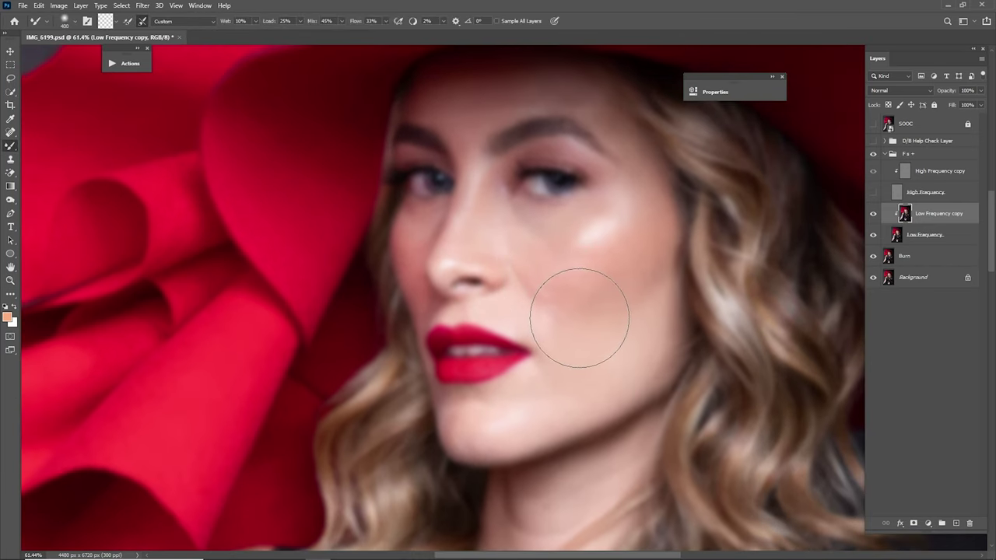
key(bracketleft)
key(bracketleft)
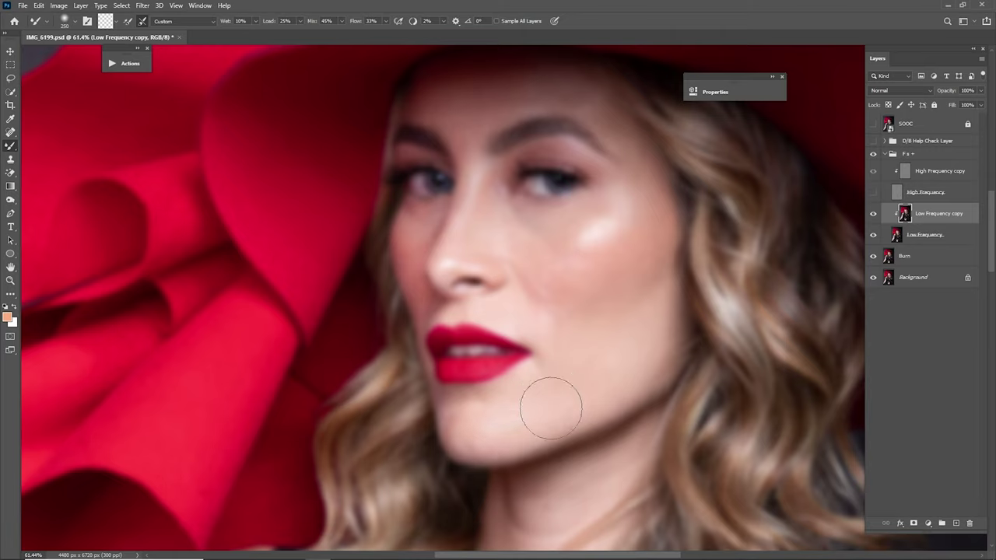
key(bracketright)
key(bracketleft)
scroll(472, 426, up, 3)
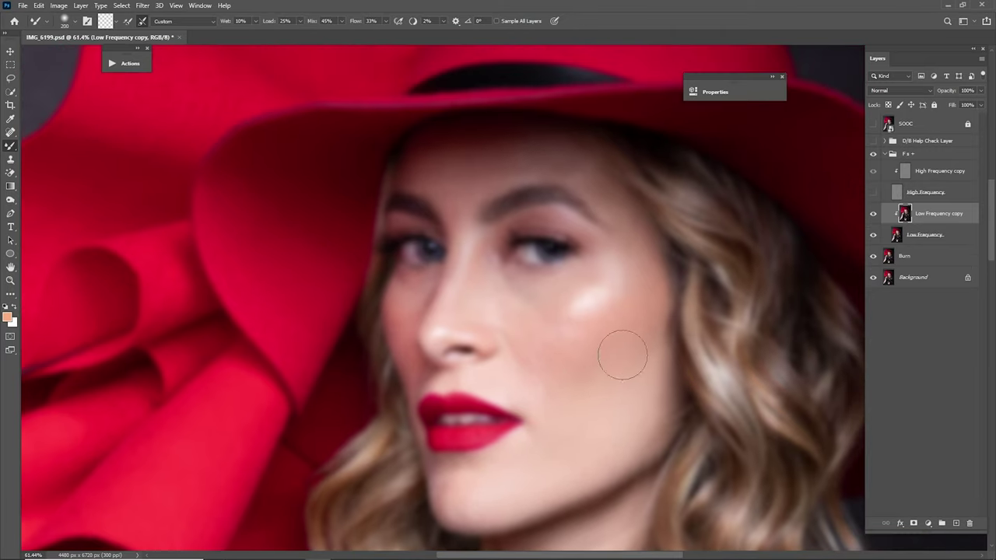
key(bracketright)
key(bracketleft)
- Smooth the tonal transitions under the eye, beside the nose and on the neck with the Mixer Brush at about 200 pixels
drag(464, 296, 546, 261)
key(bracketleft)
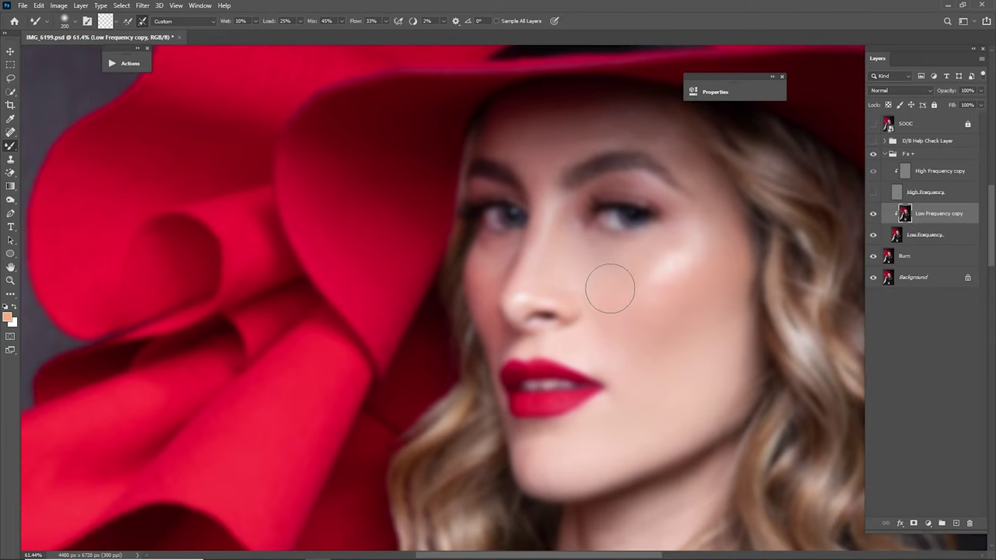
key(bracketright)
scroll(617, 297, up, 1)
scroll(617, 298, left, 3)
key(bracketright)
key(bracketright)
key(bracketright)
scroll(604, 260, right, 3)
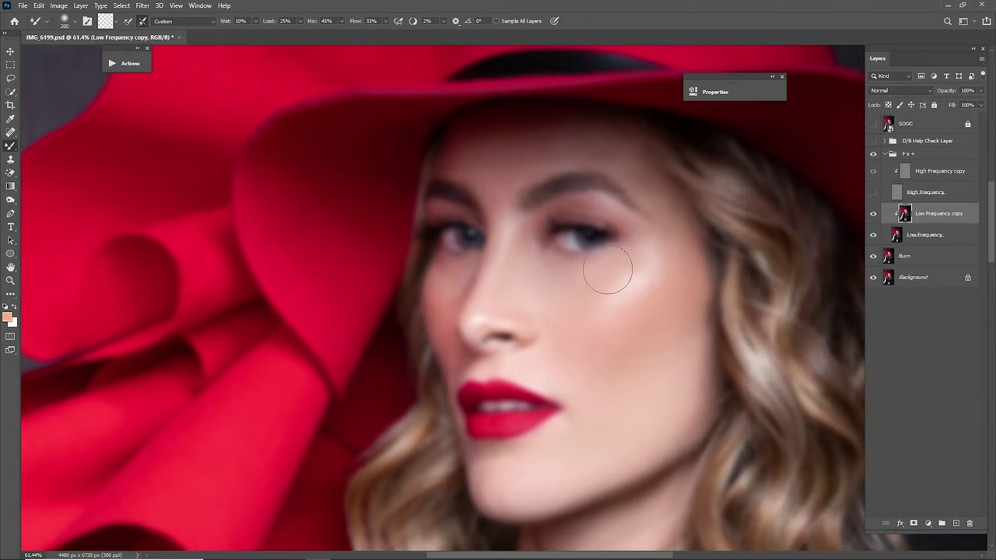
scroll(584, 349, down, 3)
key(bracketright)
scroll(637, 410, down, 3)
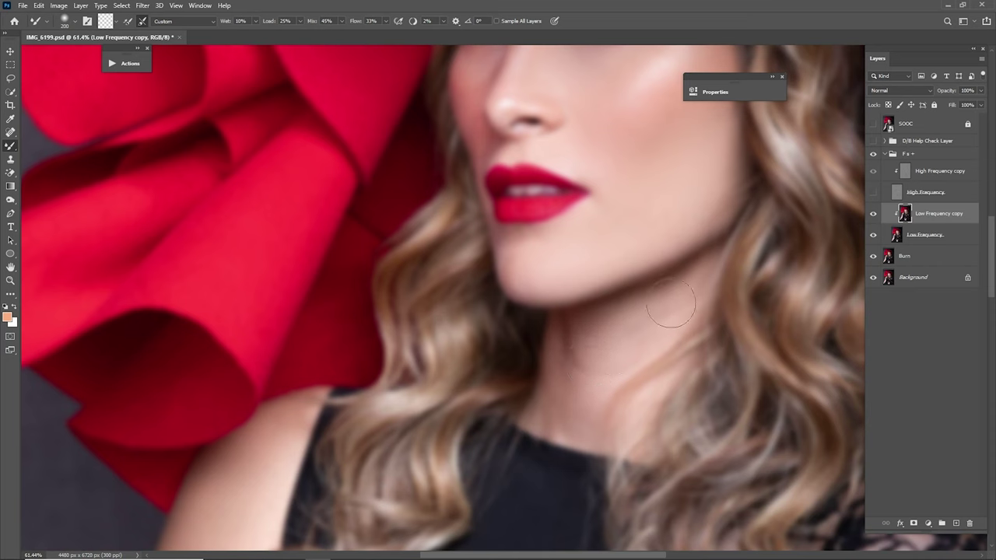
scroll(588, 252, up, 7)
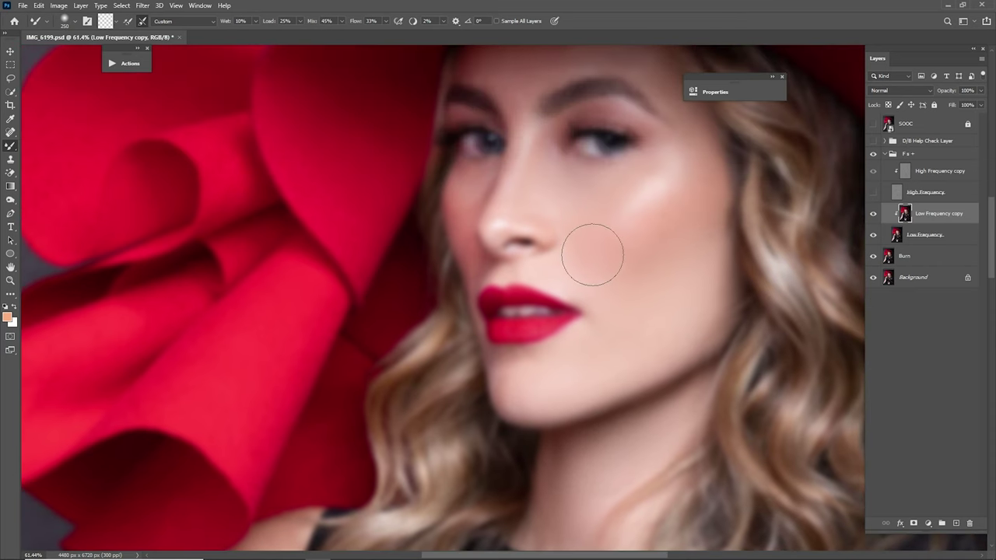
- Show the High Frequency layer and compare the face with and without the Low Frequency copy
click(873, 193)
key(z)
drag(715, 299, 706, 274)
click(873, 213)
click(872, 213)
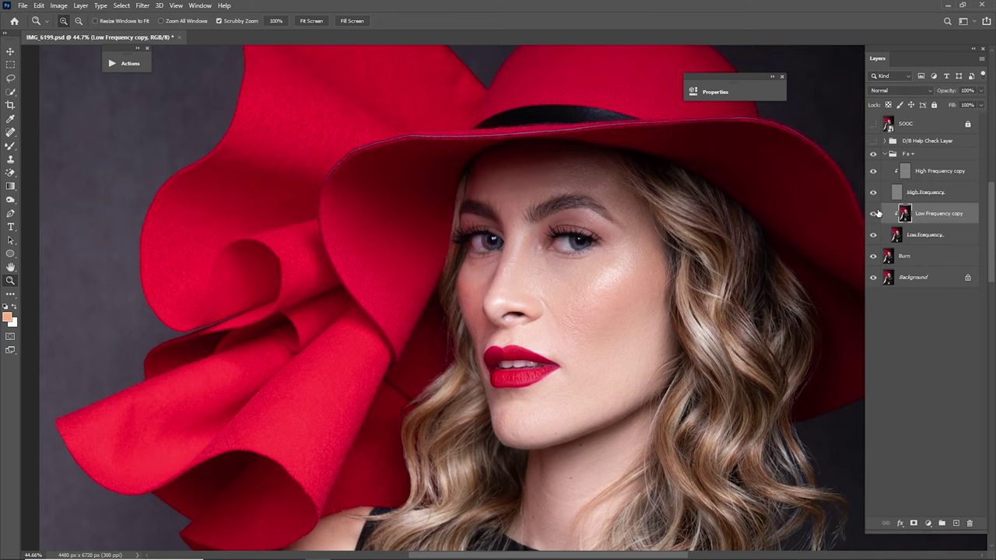
click(873, 213)
click(873, 213)
click(873, 214)
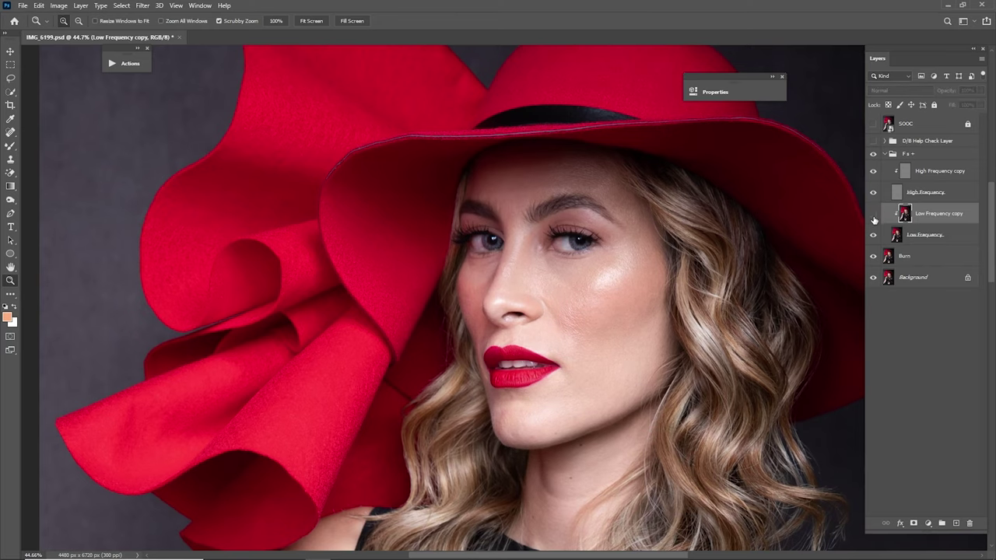
click(874, 214)
- Hide the High Frequency layer and continue blending the facial skin with a 200-pixel Mixer Brush
click(873, 193)
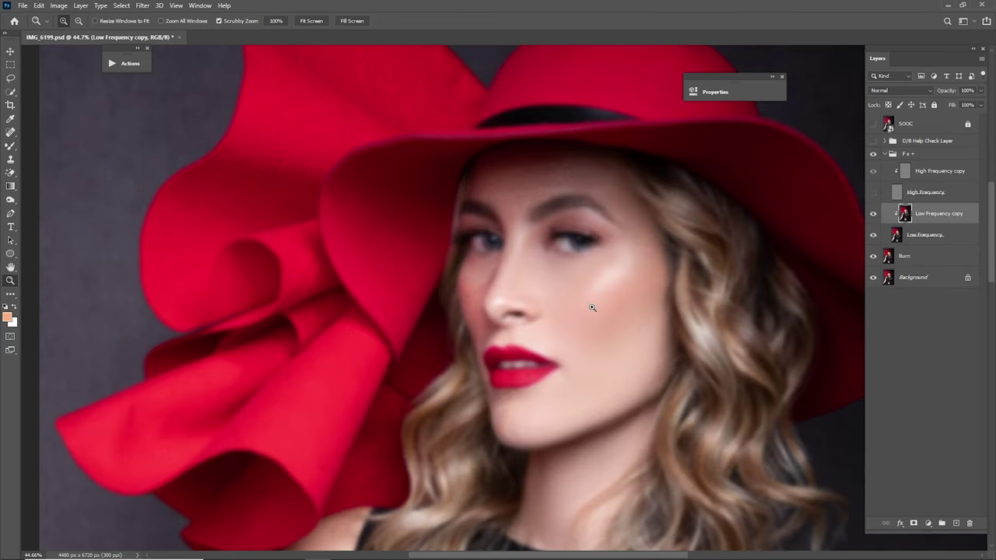
key(b)
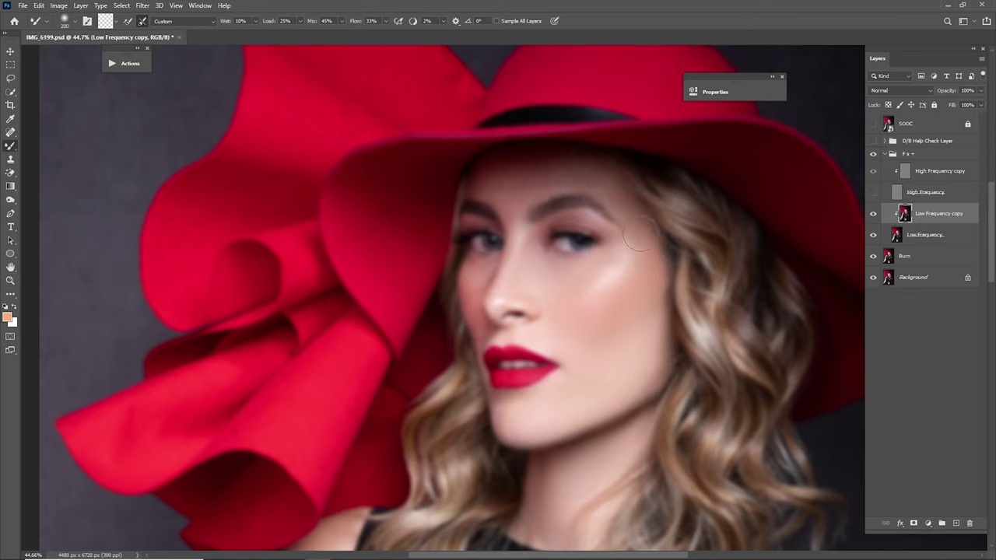
key([)
drag(485, 286, 528, 229)
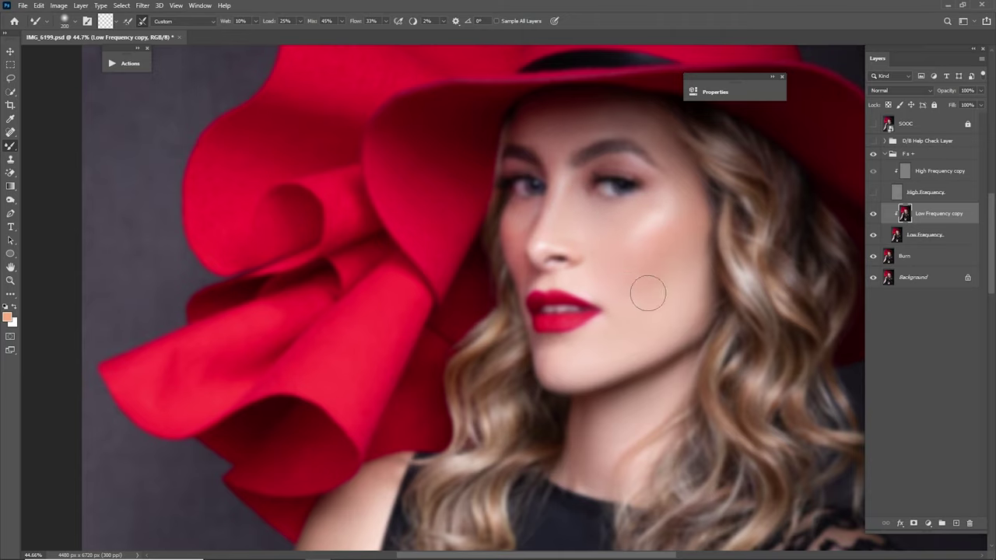
- Even out the skin tones along the bare arm with the Mixer Brush at 300 pixels
drag(600, 368, 703, 126)
drag(510, 435, 661, 127)
key(])
key(])
key(])
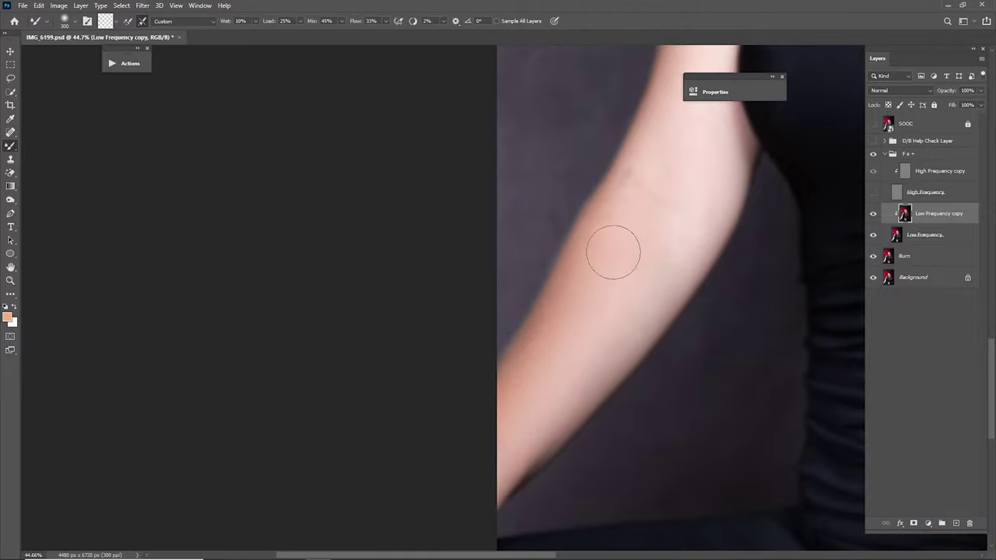
drag(684, 169, 586, 320)
key(bracketleft)
drag(597, 237, 571, 322)
drag(540, 413, 610, 169)
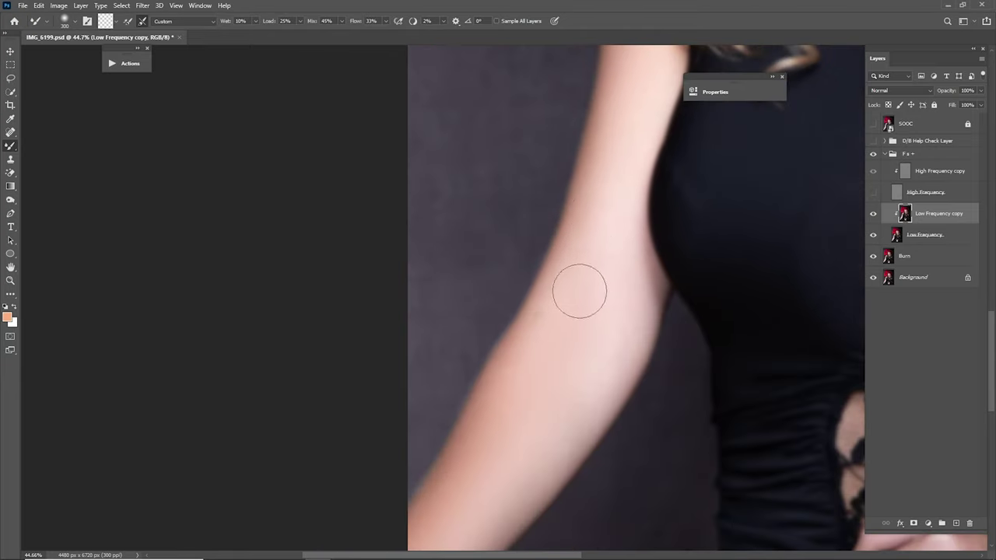
drag(526, 374, 594, 252)
- Blend the tones on the hand with a 125-pixel Mixer Brush and on the chin with a 250-pixel one
drag(722, 281, 300, 122)
drag(614, 282, 651, 246)
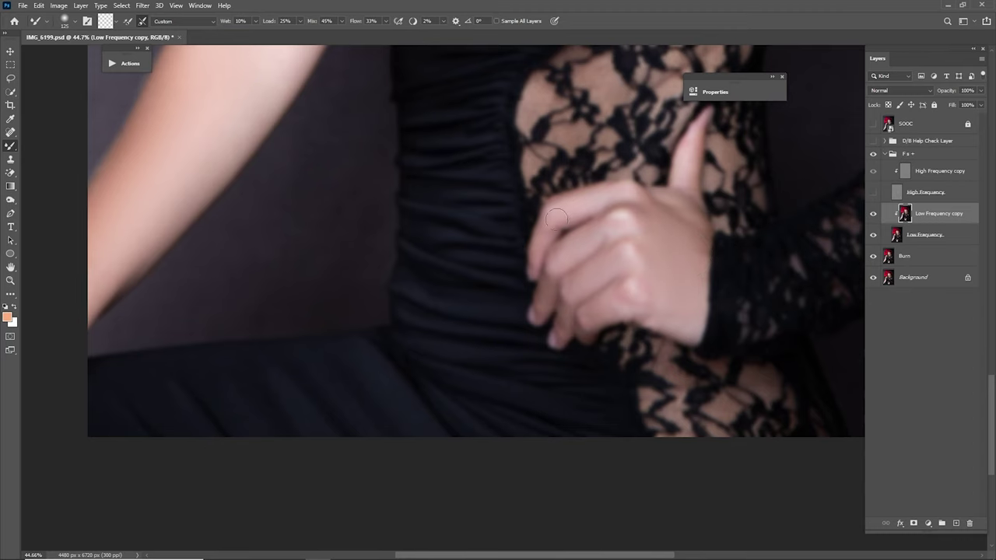
mouse_move(602, 232)
mouse_down()
mouse_move(514, 374)
mouse_move(510, 482)
mouse_up()
drag(576, 117, 613, 387)
drag(606, 225, 625, 349)
key(bracketright)
key(bracketright)
key(bracketright)
key(bracketright)
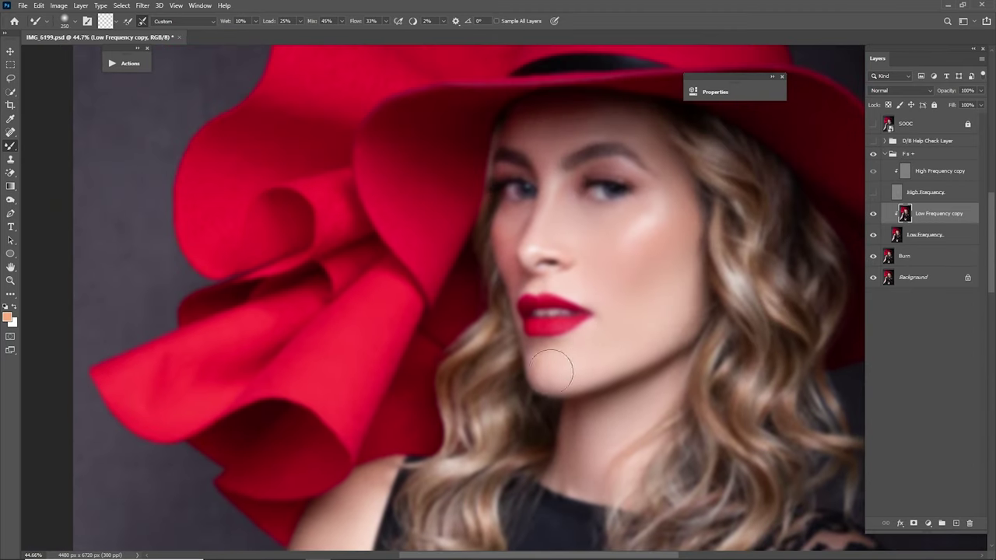
- Show the High Frequency layer and compare the whole portrait with and without the F s + group, also under the D/B Help Check Layer
click(873, 192)
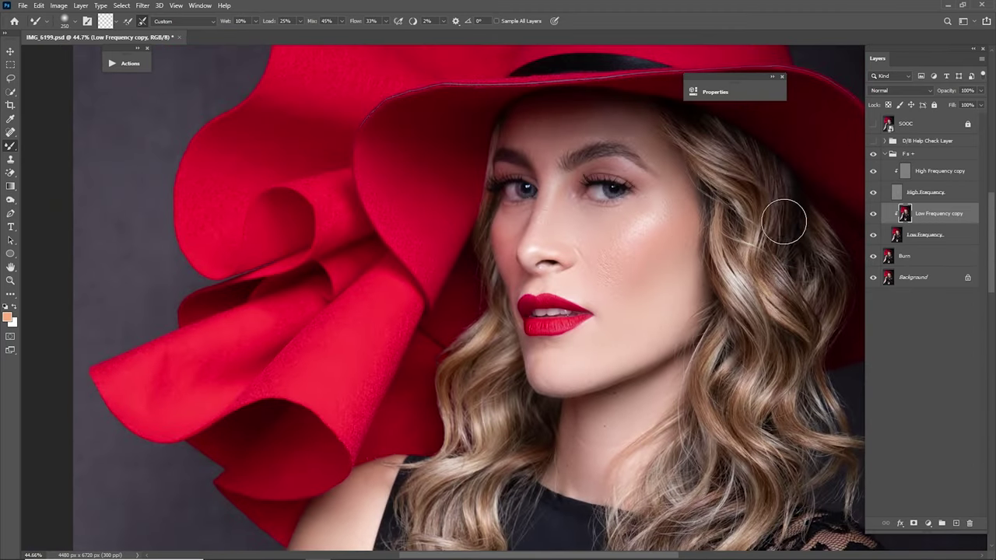
click(874, 155)
key(ctrl+0)
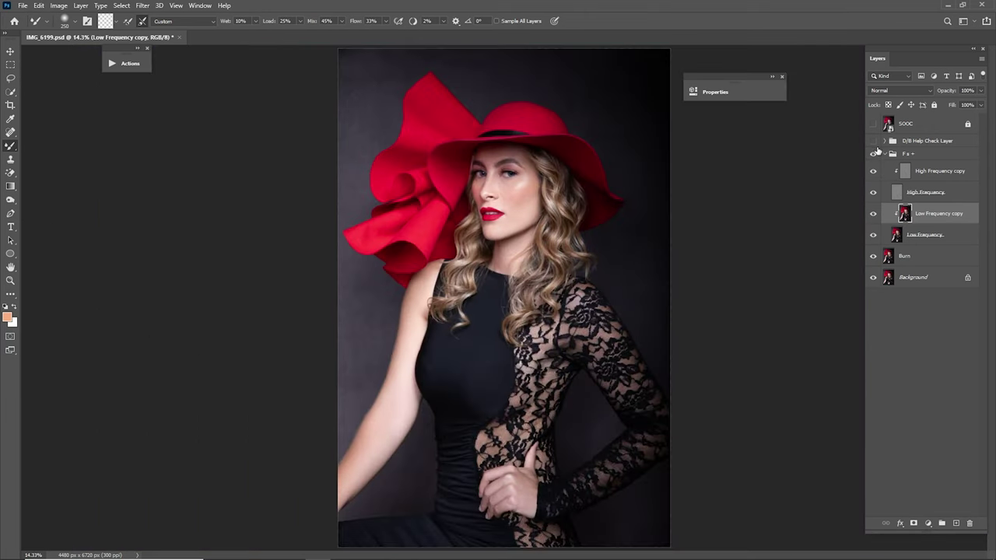
click(873, 142)
click(875, 154)
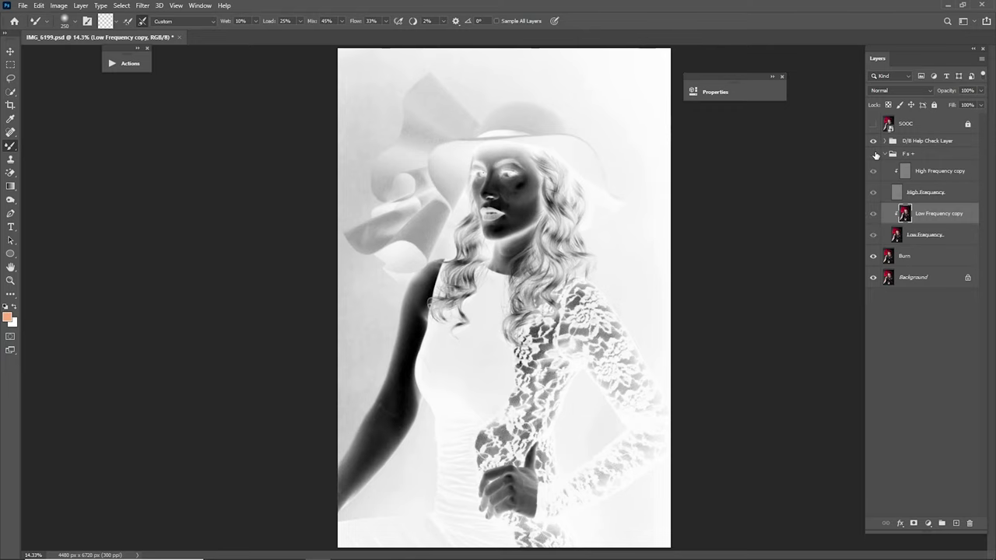
click(876, 155)
click(873, 142)
click(874, 156)
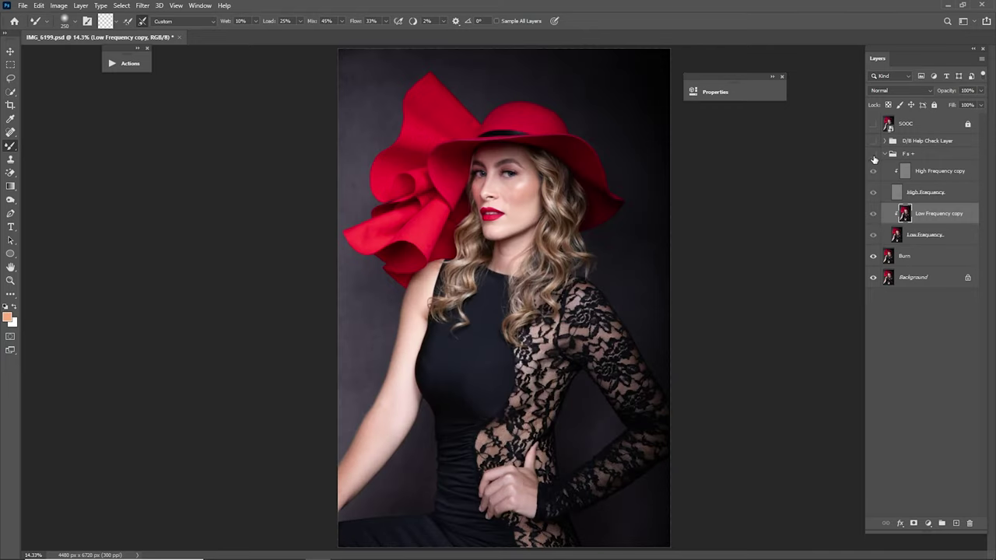
click(874, 156)
- Compare the skin of the face up close with and without the Low Frequency copy
key(z)
drag(499, 193, 723, 260)
click(872, 213)
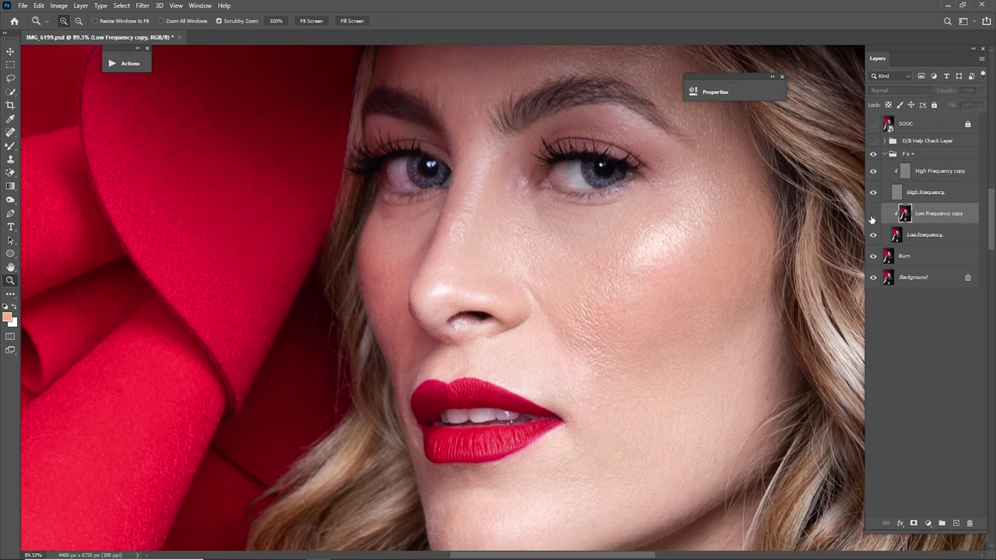
click(872, 216)
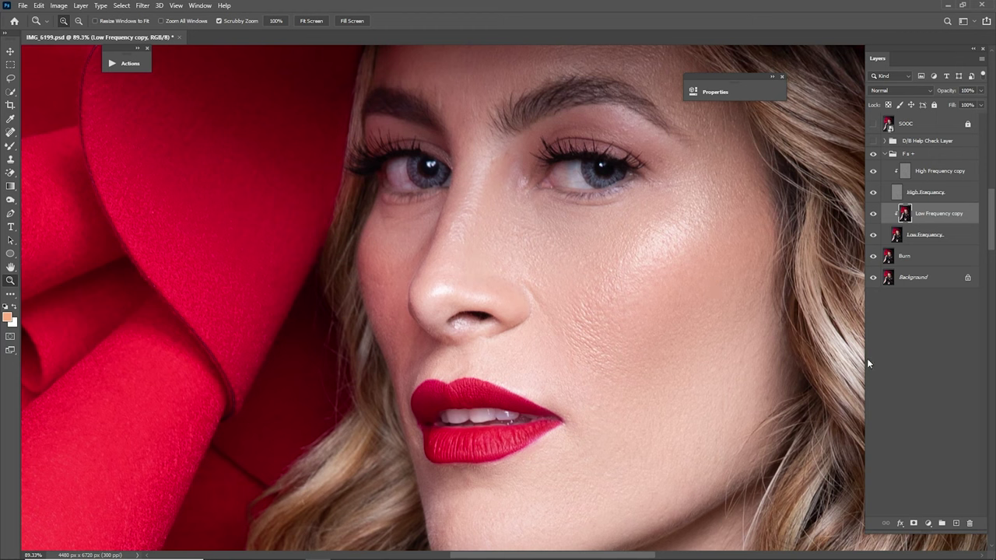
- Add a layer mask to the Low Frequency copy and use a black Brush at 100% opacity and 175 pixels around the nose and mouth
click(913, 524)
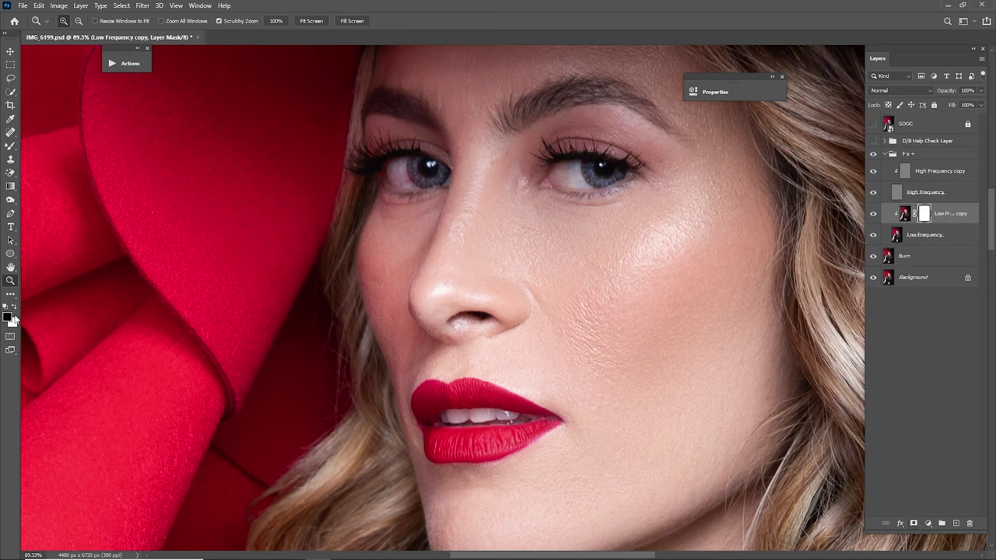
key(b)
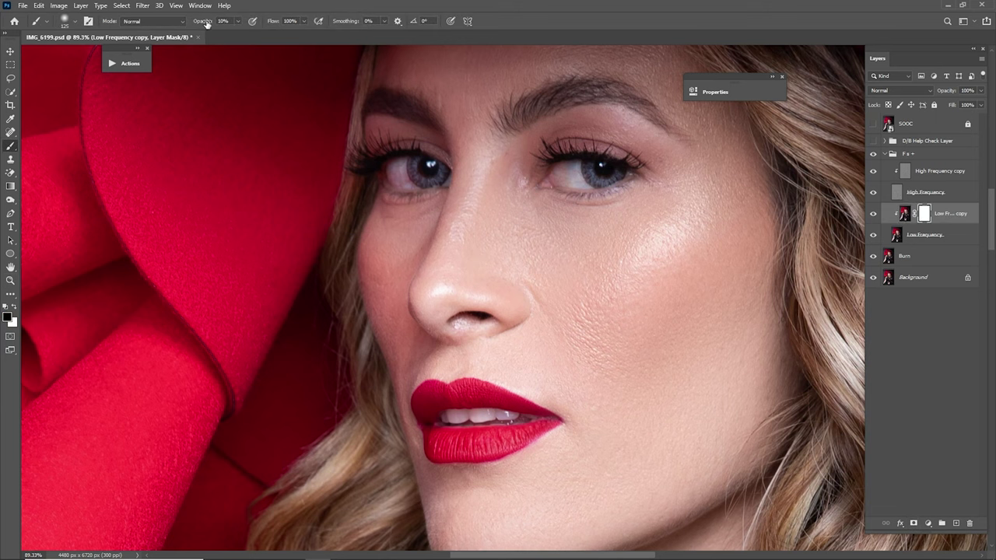
key(bracketright)
key(bracketright)
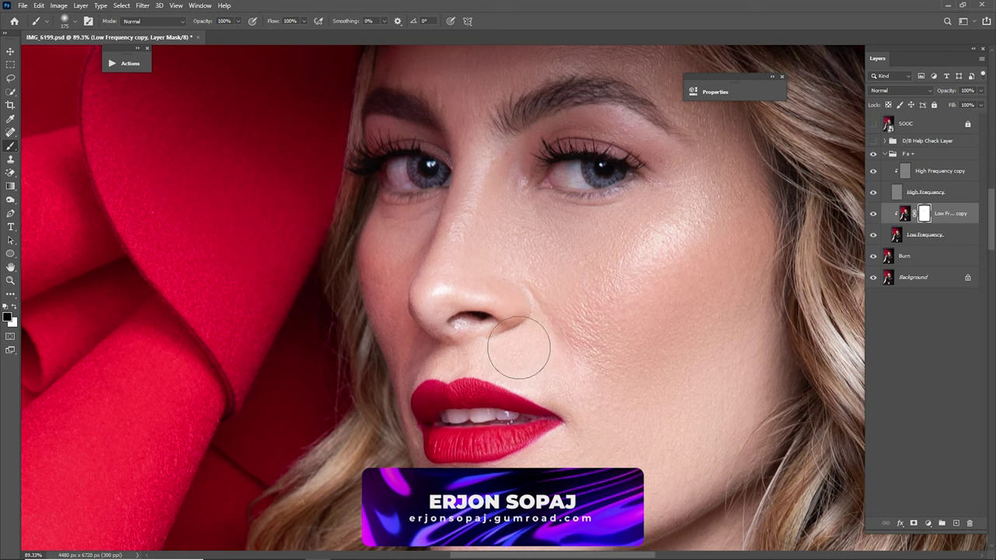
key(bracketleft)
key(bracketright)
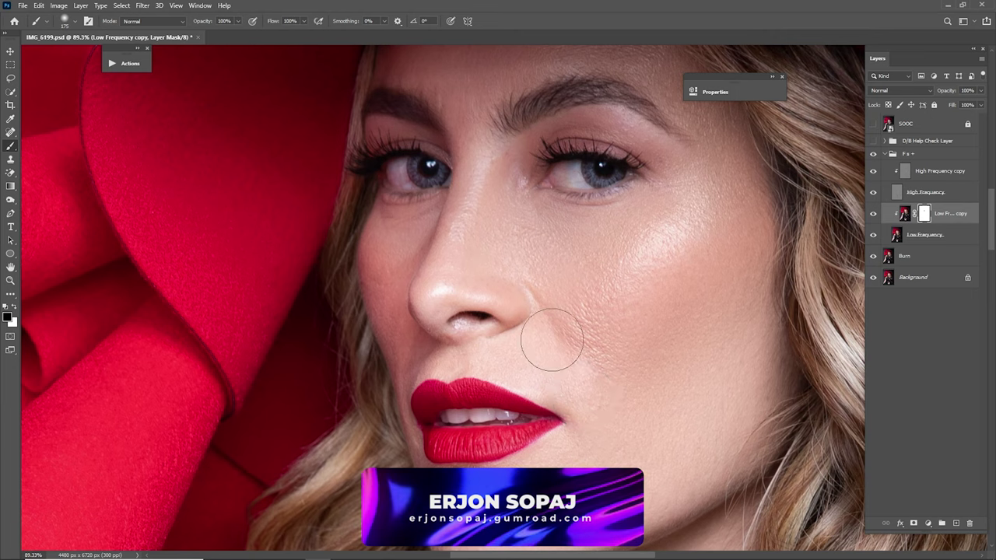
drag(561, 384, 579, 330)
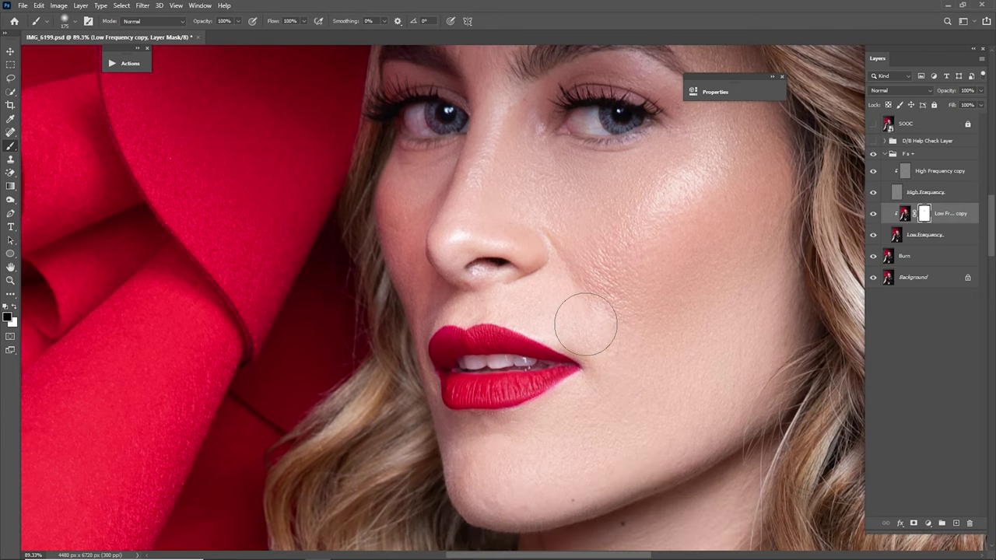
key(ctrl+0)
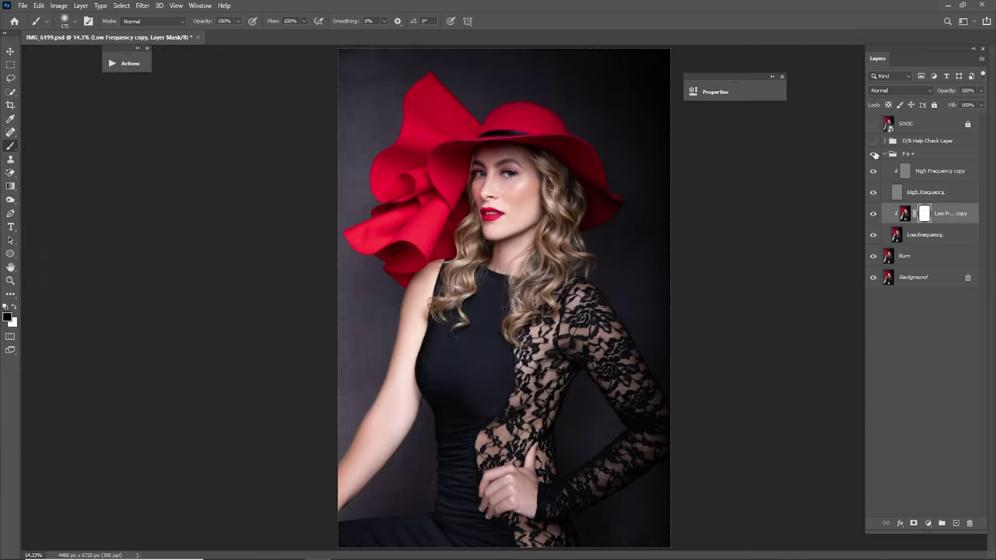
- Select the High Frequency copy layer in the F s + group and activate the Clone Stamp for the face
click(879, 153)
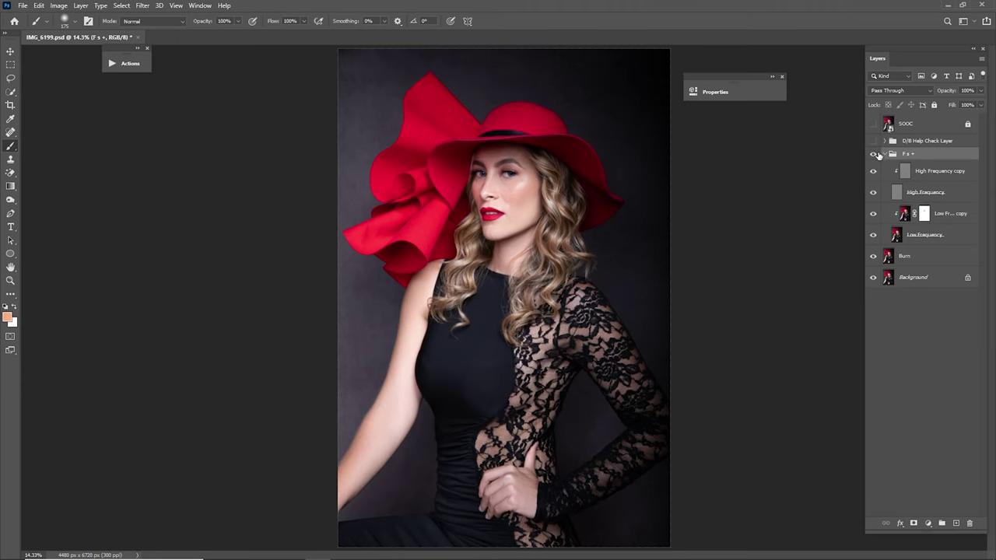
key(z)
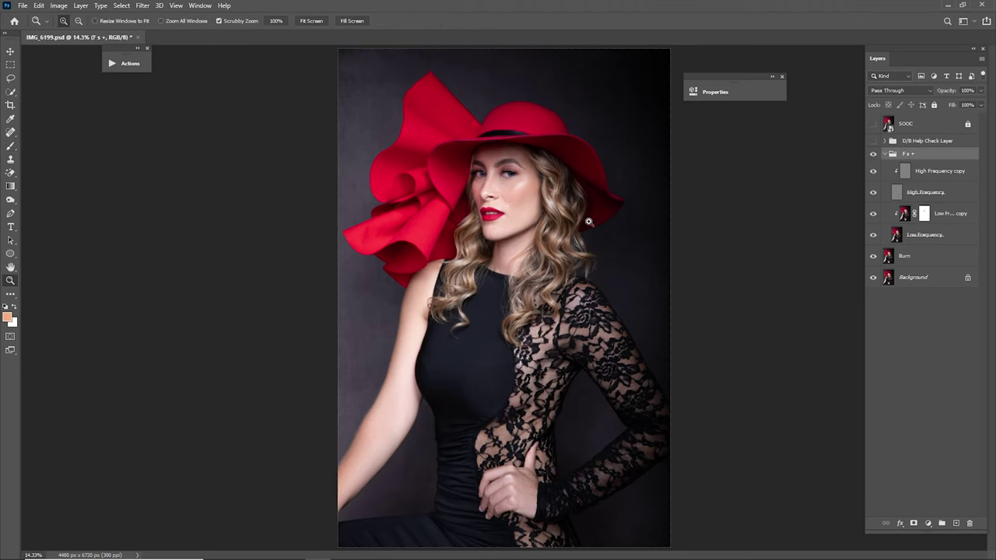
drag(489, 189, 581, 261)
scroll(716, 270, up, 2)
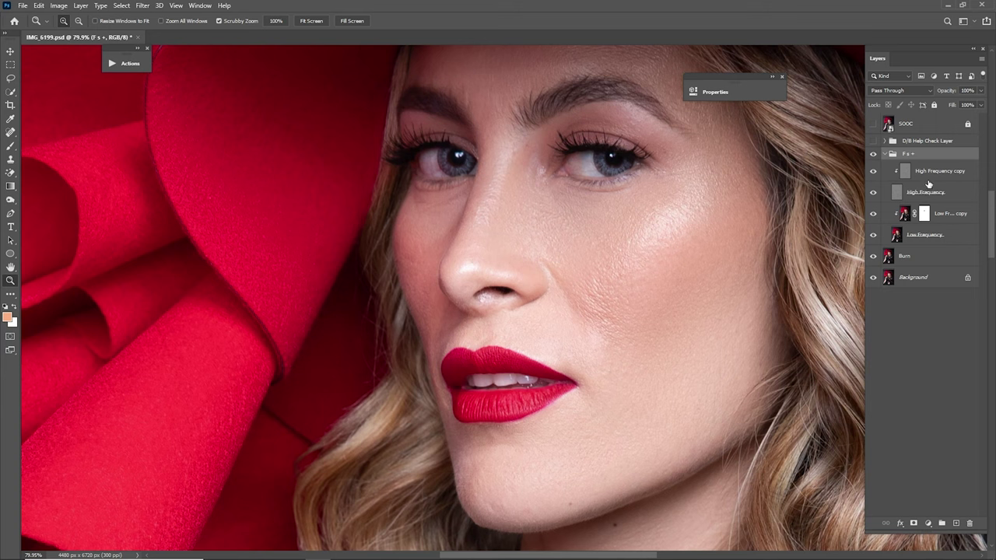
click(950, 216)
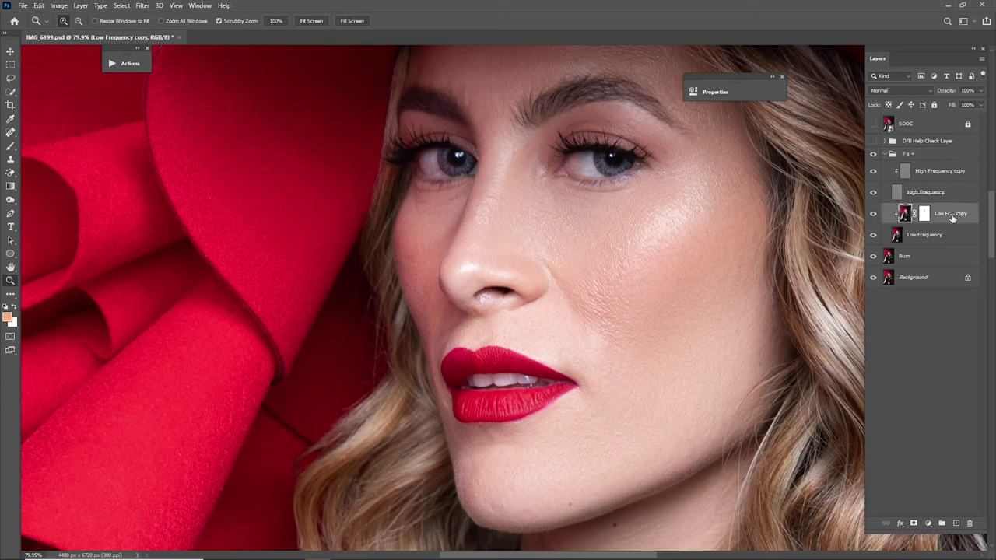
click(937, 174)
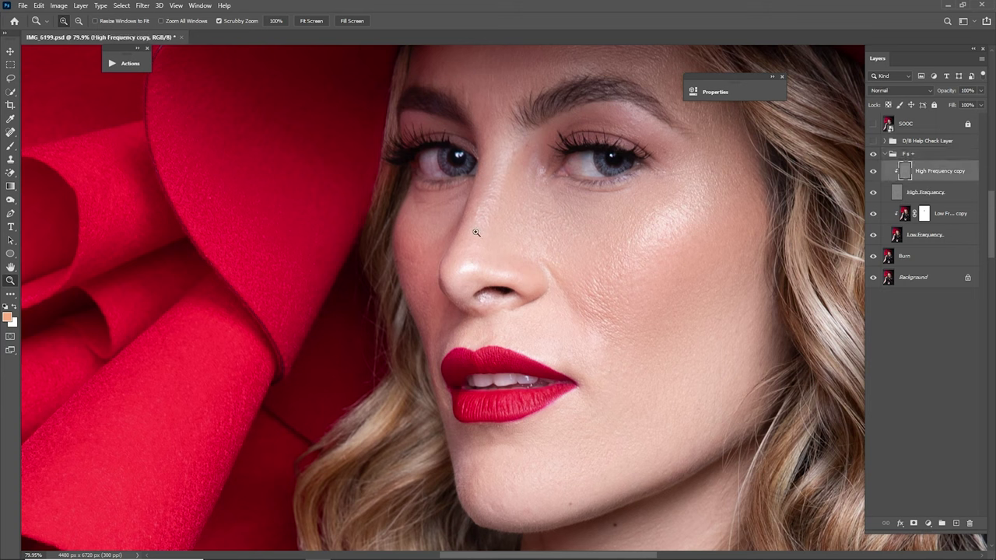
click(12, 159)
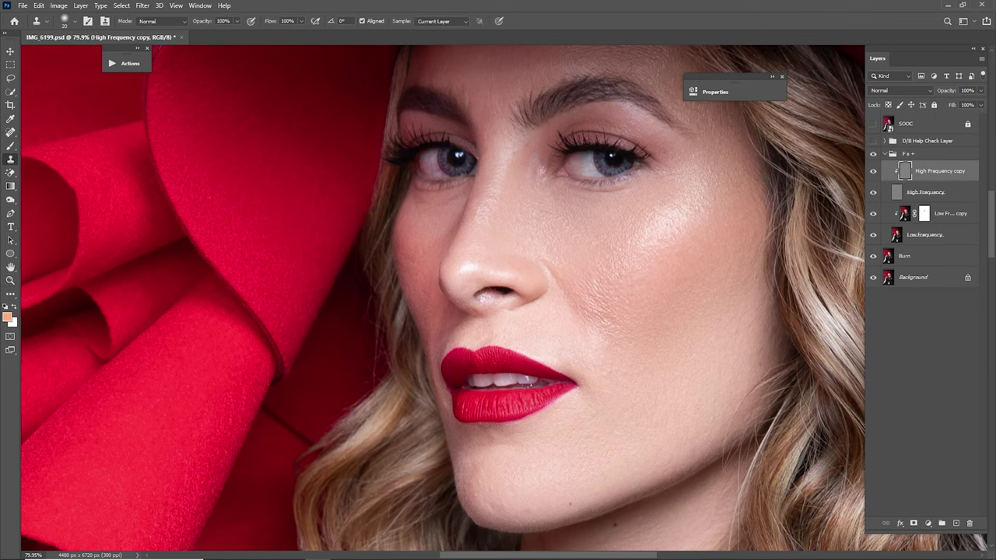
- Clone clean skin texture between the eyebrows and onto the forehead with a 20-pixel Clone Stamp at 100% opacity
key(z)
mouse_move(595, 290)
mouse_down()
mouse_move(658, 382)
mouse_move(596, 256)
mouse_move(578, 277)
mouse_up()
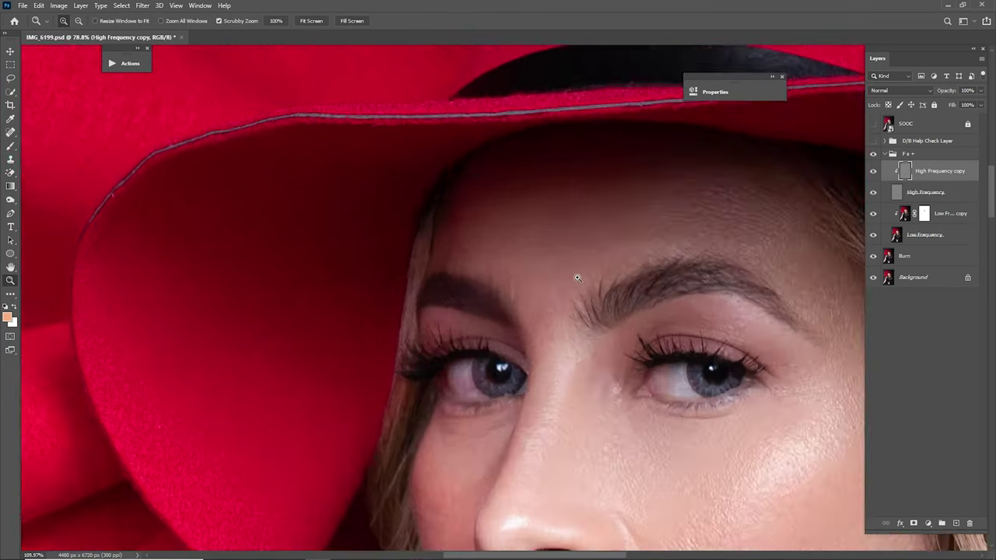
scroll(577, 278, up, 3)
key(s)
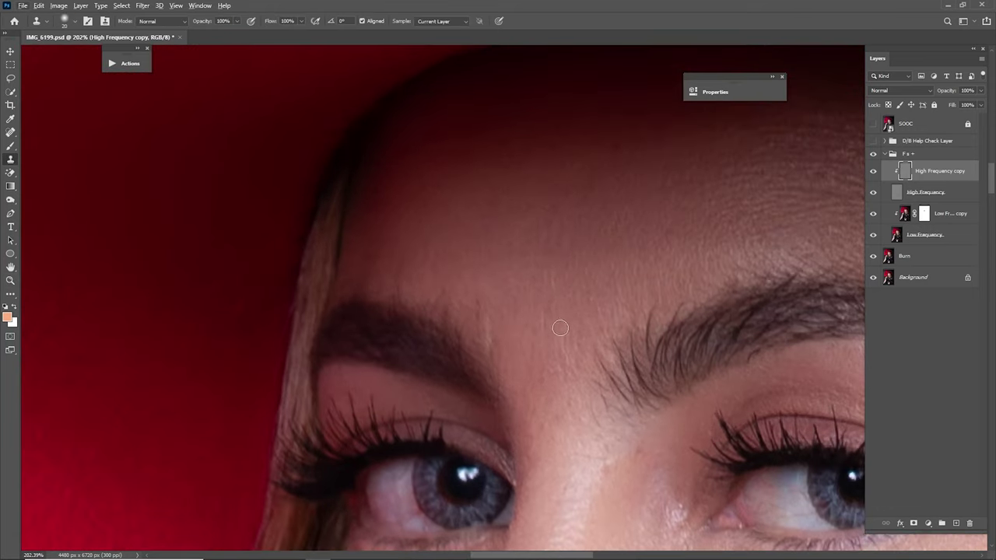
alt+click(507, 287)
drag(571, 259, 488, 286)
- Clone clean skin texture over the stray hairs and rough spots around the outer end of the nearer eyebrow
drag(720, 312, 566, 243)
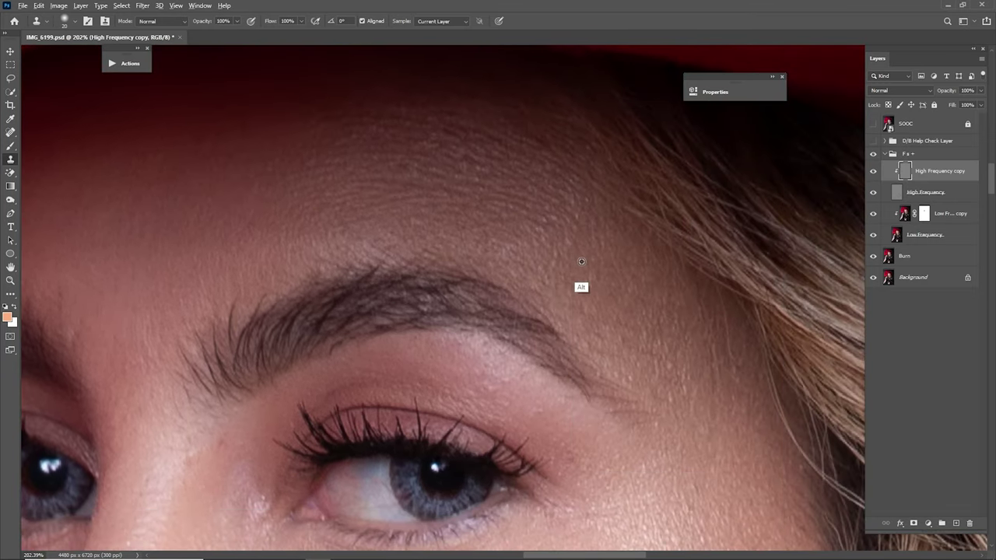
alt+click(581, 262)
drag(694, 321, 598, 210)
alt+click(613, 284)
mouse_move(617, 255)
mouse_down()
mouse_move(639, 302)
mouse_move(606, 306)
mouse_up()
alt+click(607, 290)
alt+click(604, 274)
drag(592, 272, 601, 287)
alt+click(607, 278)
drag(597, 291, 601, 298)
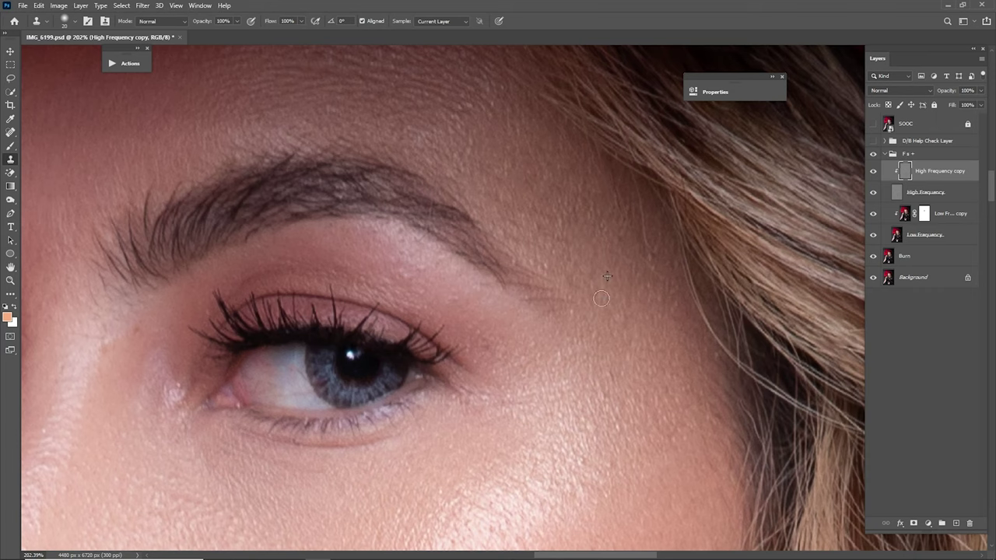
- Even out the skin texture on the temple between the nearer eye and the hairline by repeated sampling and cloning
alt+click(620, 278)
mouse_move(623, 243)
mouse_down()
mouse_move(628, 251)
mouse_move(638, 236)
mouse_move(663, 286)
mouse_up()
alt+click(616, 288)
alt+click(597, 224)
alt+click(619, 281)
alt+click(641, 321)
alt+click(638, 210)
- Clone smoother skin texture over the fine lines under the nearer eye and beside the nose
drag(648, 382, 629, 273)
drag(529, 272, 656, 244)
drag(499, 299, 630, 247)
alt+click(491, 293)
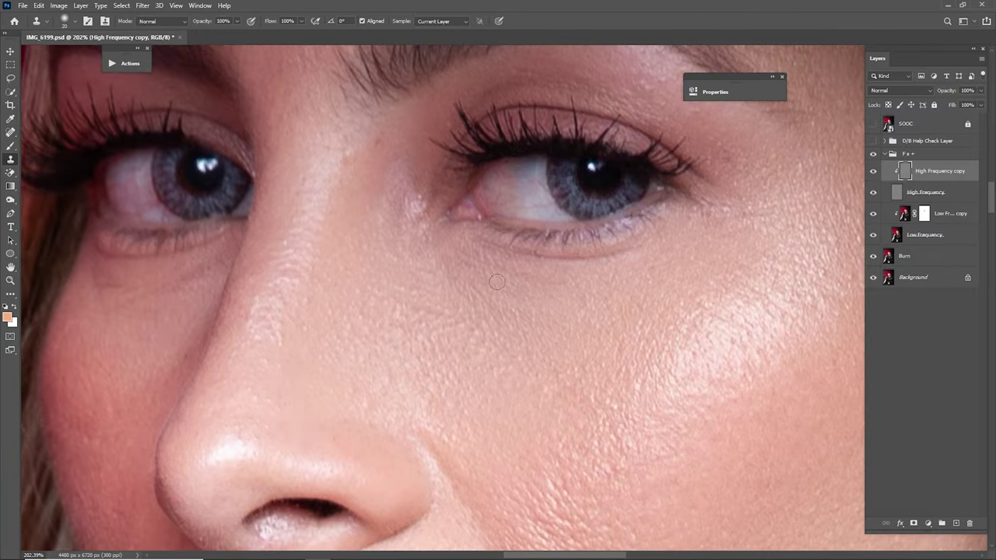
alt+click(491, 309)
drag(465, 292, 494, 312)
alt+click(456, 341)
alt+click(436, 299)
- Clone skin texture under the far eye and on the reddish cheek beside the nose
scroll(437, 352, left, 4)
scroll(437, 353, down, 1)
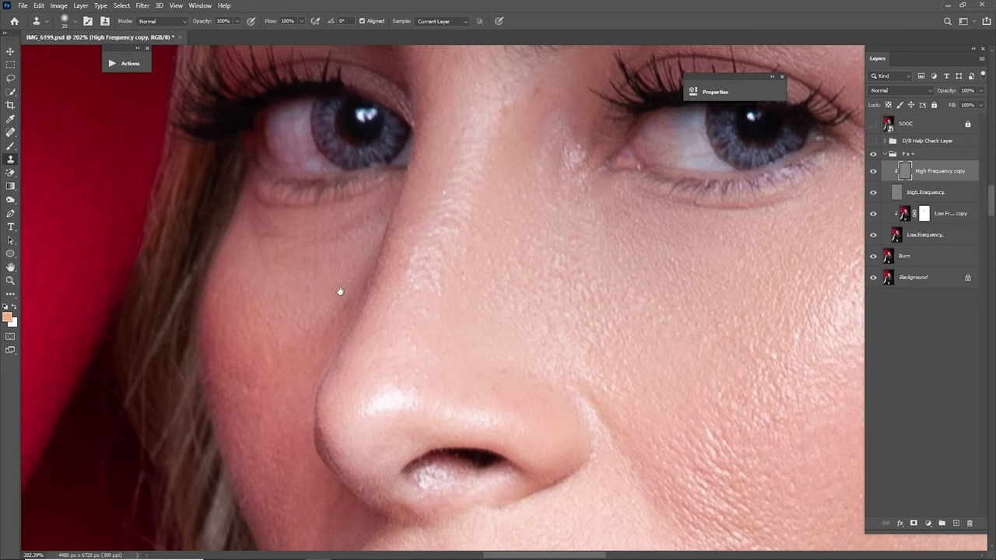
scroll(340, 291, left, 5)
scroll(340, 291, up, 1)
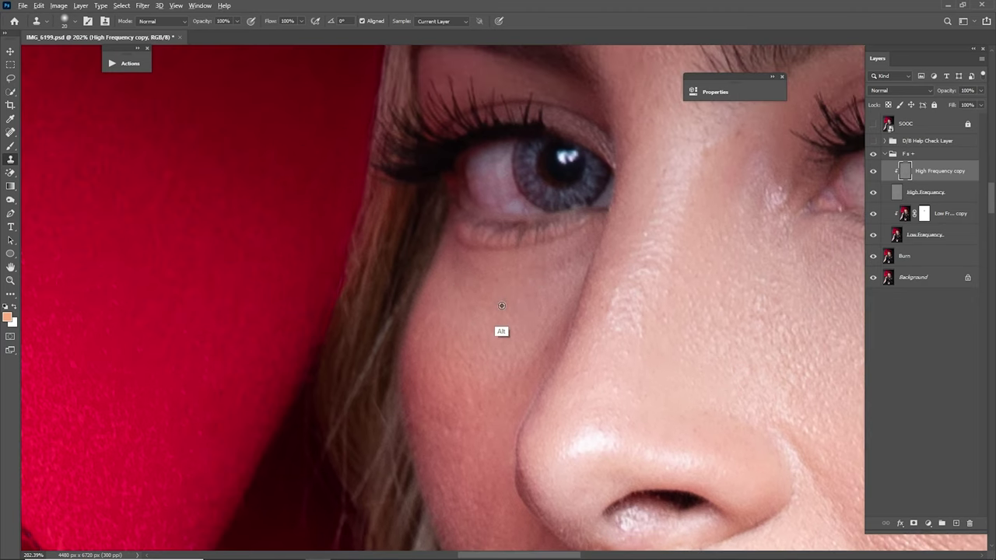
drag(473, 355, 483, 311)
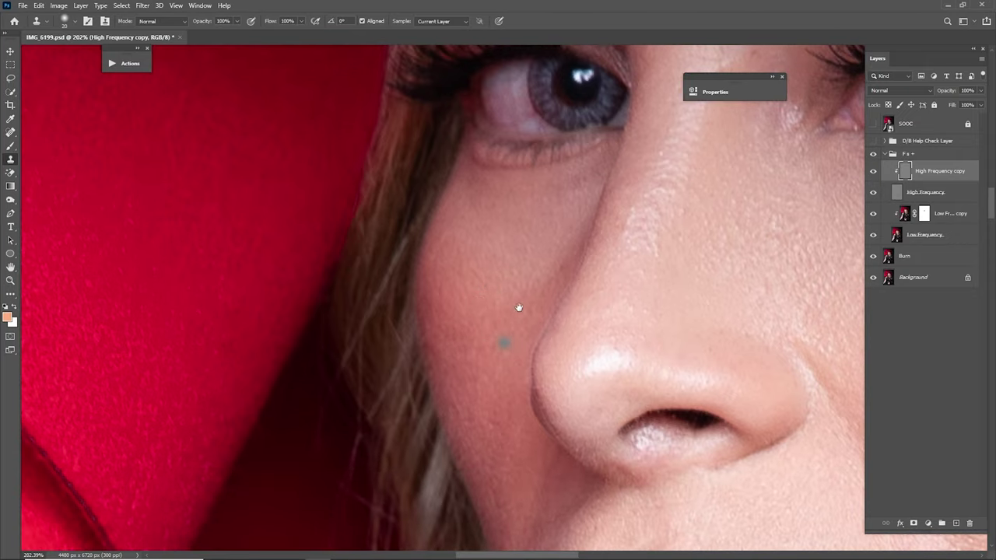
scroll(519, 307, right, 6)
scroll(518, 308, down, 4)
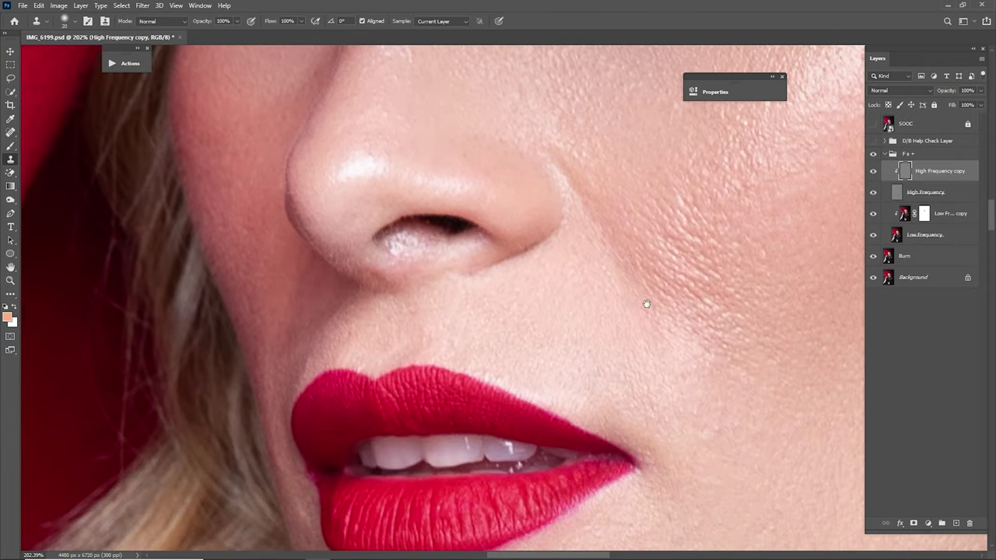
- Clone clean skin texture onto the area beside the corner of the mouth
drag(646, 304, 507, 256)
drag(653, 276, 600, 316)
drag(604, 327, 595, 273)
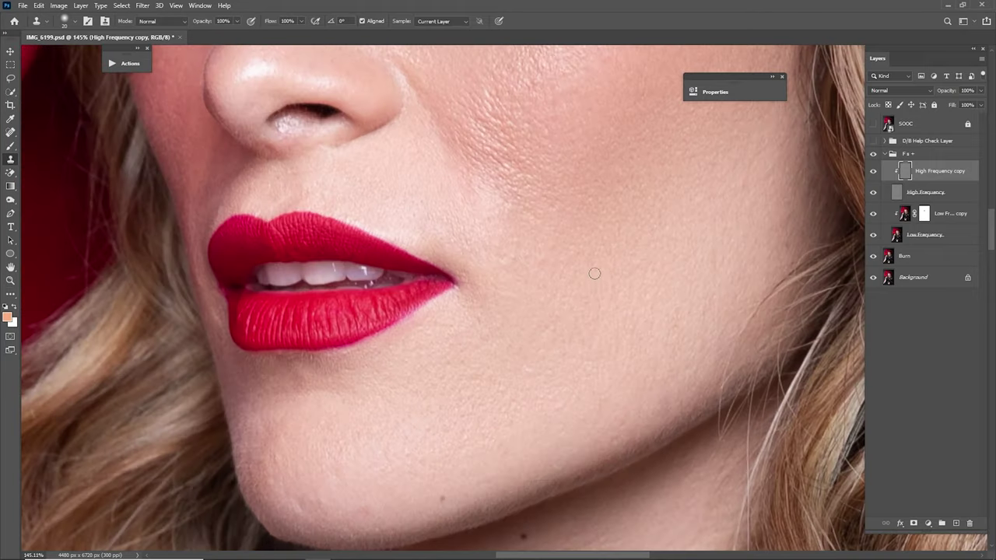
alt+click(525, 273)
click(510, 264)
scroll(545, 213, up, 3)
scroll(545, 213, left, 1)
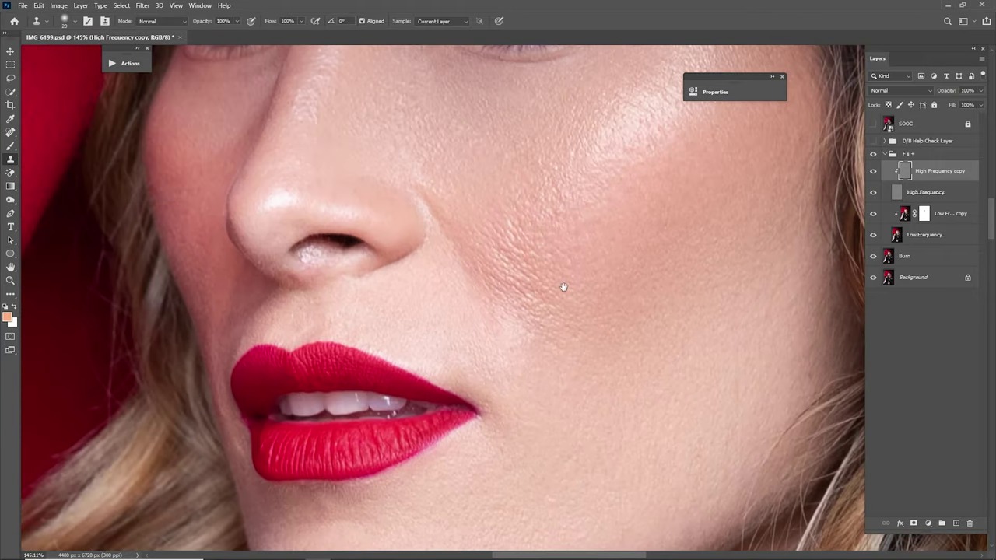
- Try to clone skin texture onto the nearer cheek and undo the last stroke
scroll(563, 285, up, 2)
key(alt)
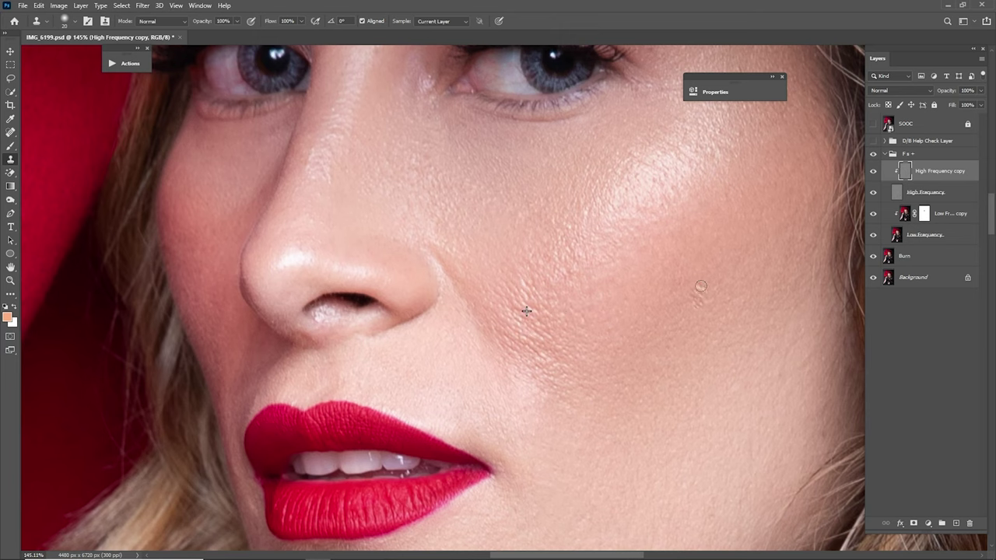
key(ctrl+z)
mouse_move(728, 249)
mouse_down()
mouse_move(629, 360)
mouse_move(694, 217)
mouse_up()
- Clone clean skin texture over the bumps on the chin with the 20-pixel Clone Stamp
drag(568, 381, 664, 161)
drag(543, 333, 658, 220)
drag(532, 307, 561, 325)
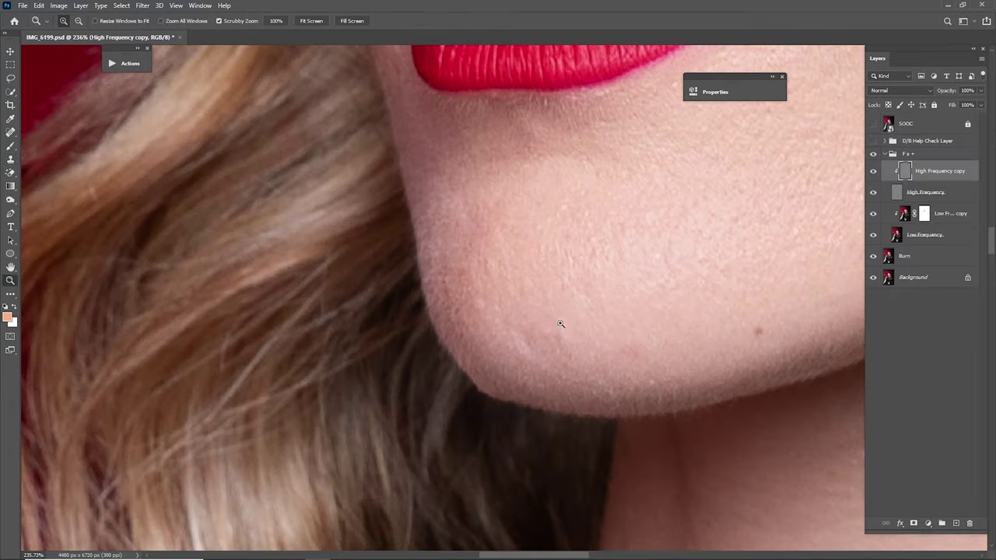
alt+click(540, 308)
drag(533, 355, 525, 350)
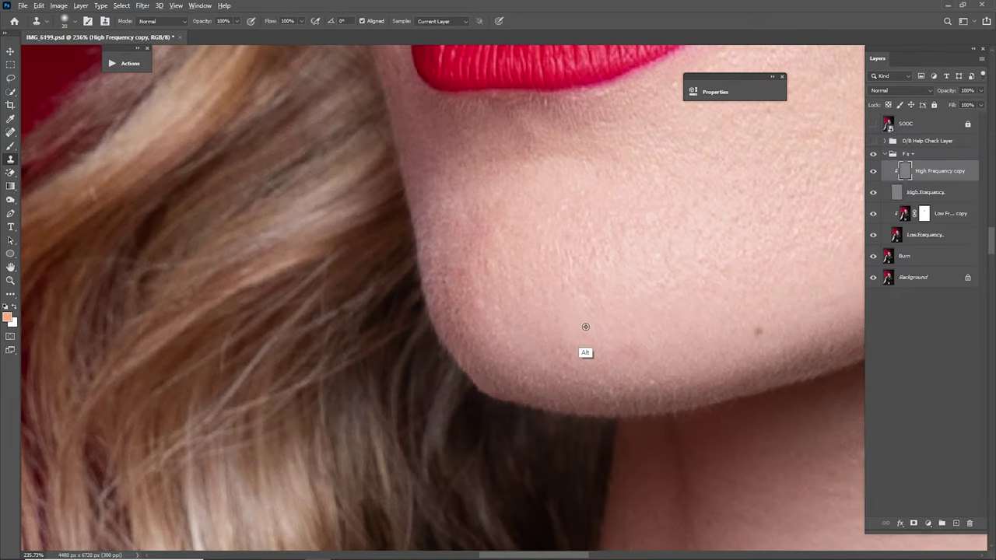
alt+click(632, 327)
drag(649, 281, 509, 308)
drag(637, 280, 530, 171)
drag(656, 338, 584, 346)
- Clone smoother skin texture onto the lower part of the nearer cheek, between the smile line and the jaw
scroll(556, 324, down, 7)
scroll(583, 346, up, 3)
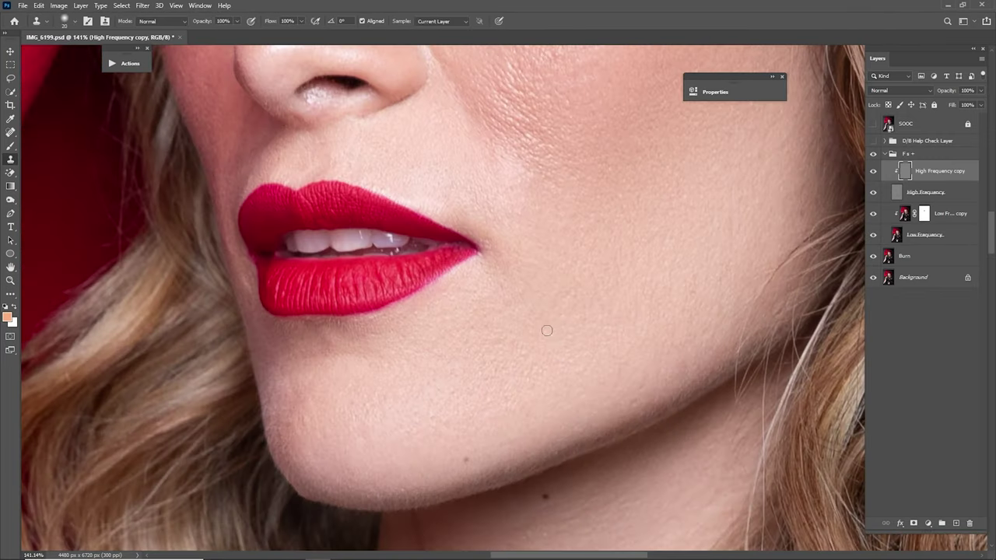
drag(602, 224, 602, 350)
click(590, 356)
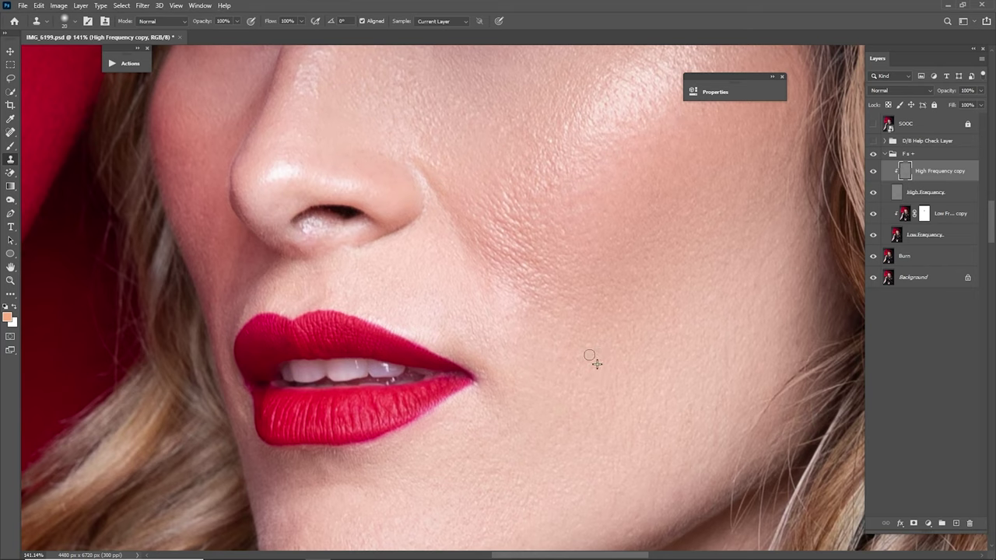
drag(570, 321, 594, 410)
mouse_move(515, 251)
mouse_down()
mouse_move(555, 338)
mouse_move(600, 368)
mouse_up()
drag(577, 353, 553, 334)
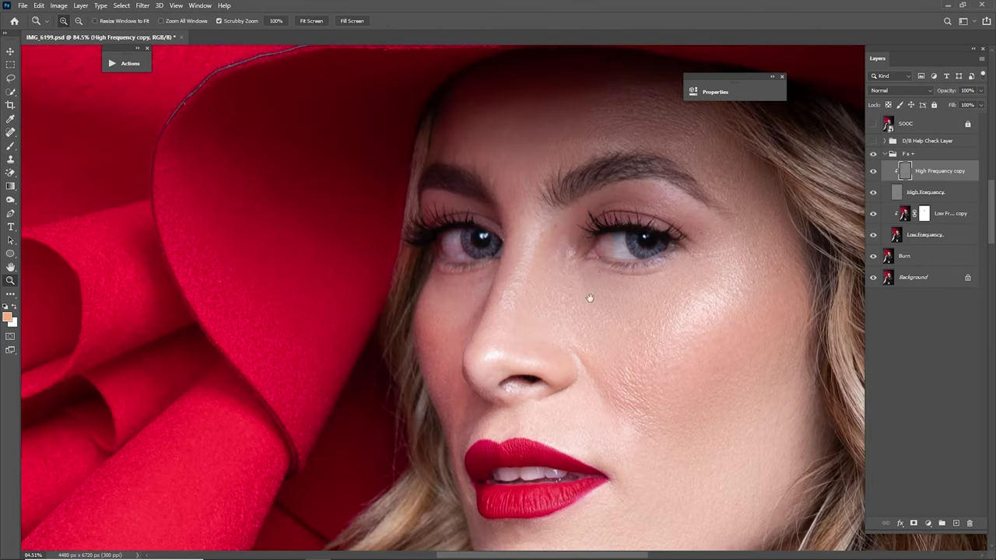
- Clone clean skin texture between the eyes at the top of the nose bridge
drag(589, 298, 585, 386)
drag(539, 331, 603, 343)
alt+click(511, 375)
mouse_move(505, 350)
mouse_down()
mouse_move(503, 323)
mouse_move(480, 314)
mouse_up()
alt+click(478, 327)
alt+click(462, 370)
click(451, 338)
drag(447, 368, 532, 274)
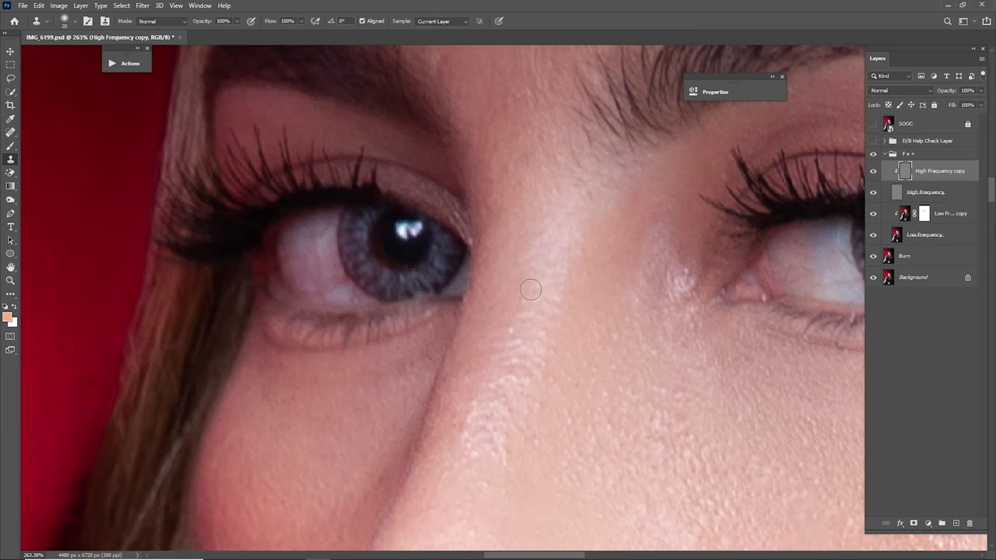
- Even out the skin texture along the side of the nose bridge below the far eye
alt+click(505, 306)
scroll(537, 315, down, 2)
scroll(553, 308, left, 1)
alt+click(535, 364)
click(513, 334)
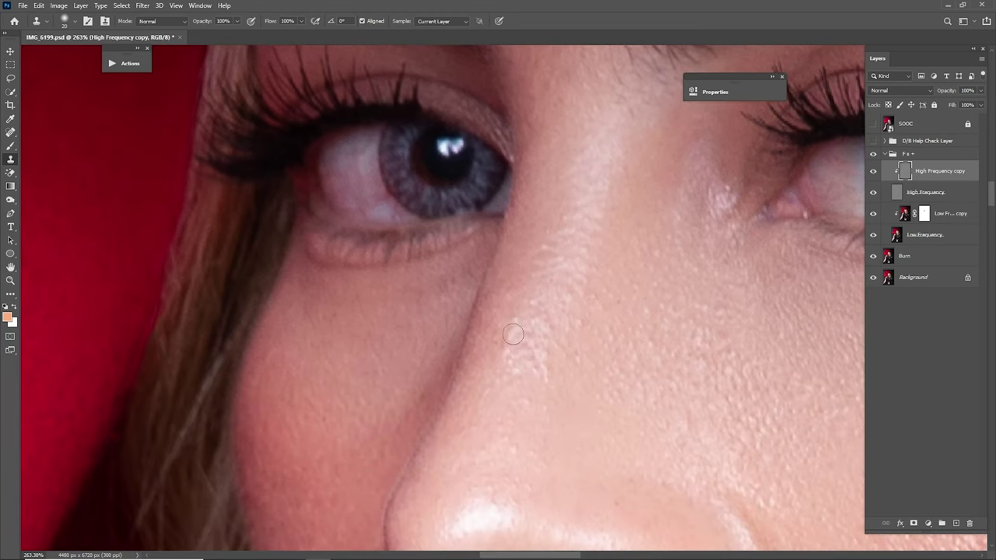
drag(549, 329, 477, 360)
- Clone skin texture over the lines under the inner corner of the far eye, beside the nose
drag(420, 376, 584, 311)
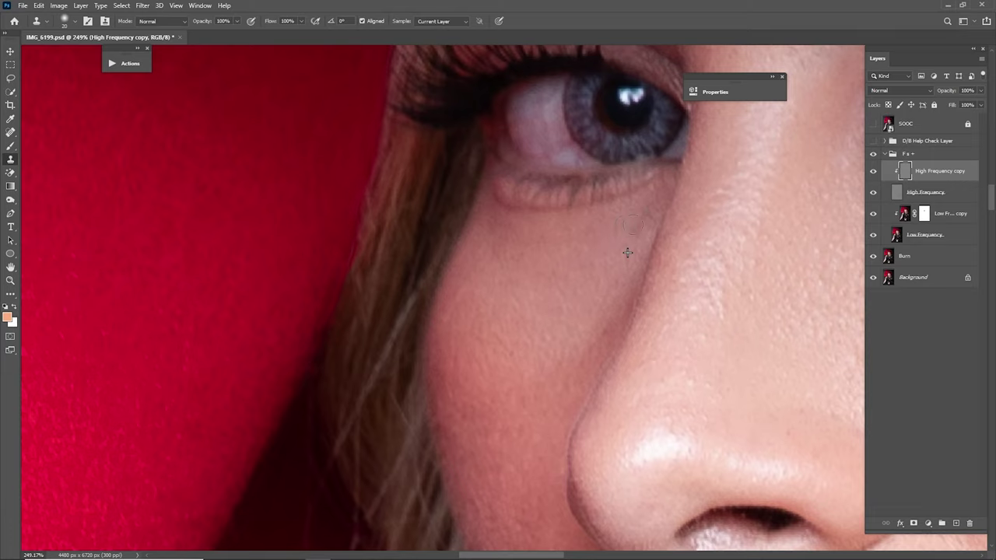
drag(658, 226, 678, 228)
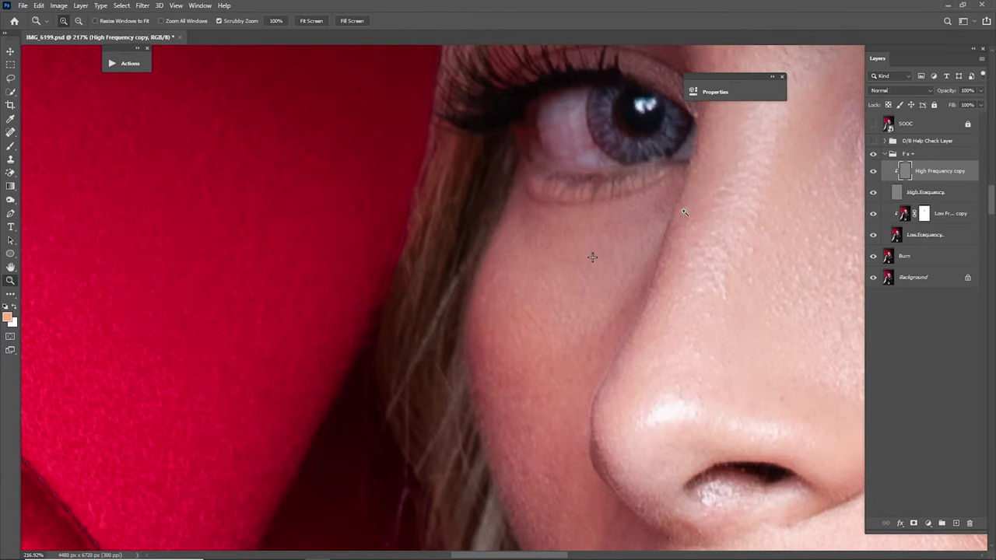
drag(593, 258, 582, 283)
drag(654, 171, 596, 329)
drag(676, 313, 572, 241)
drag(627, 300, 582, 187)
- Compare the lower face and the whole portrait with and without the F s + group
drag(580, 232, 663, 262)
click(872, 155)
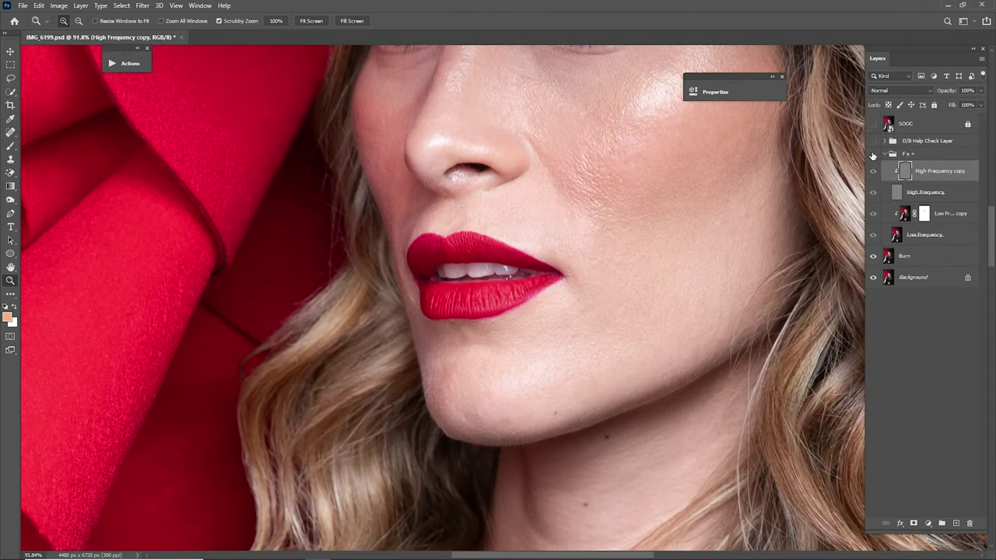
key(ctrl+0)
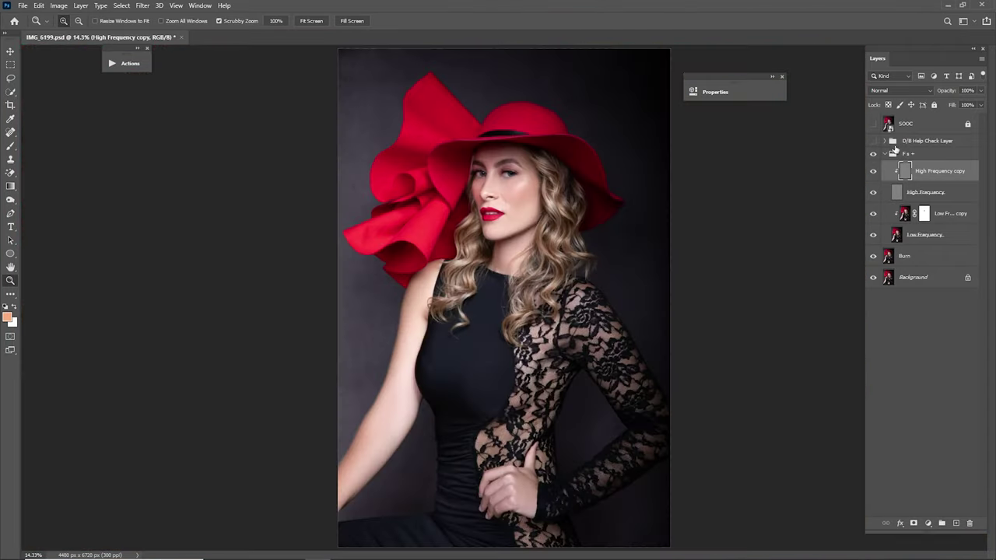
click(872, 155)
- Clone clean skin texture over the neck with a 30-pixel Clone Stamp
drag(504, 215, 537, 217)
drag(511, 354, 552, 355)
key(s)
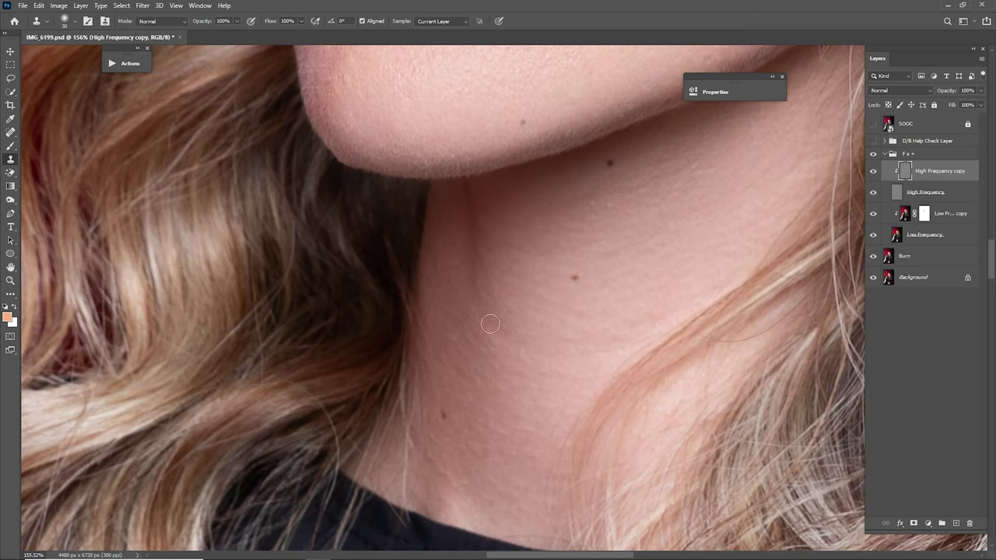
key(alt)
alt+click(496, 361)
click(498, 341)
mouse_move(526, 119)
mouse_down()
mouse_move(534, 294)
mouse_move(524, 416)
mouse_up()
drag(570, 231, 531, 397)
drag(582, 285, 536, 335)
drag(603, 287, 642, 279)
- Compare the face with and without the F s + group and examine the retouched skin up close
drag(636, 190, 657, 323)
drag(660, 321, 645, 278)
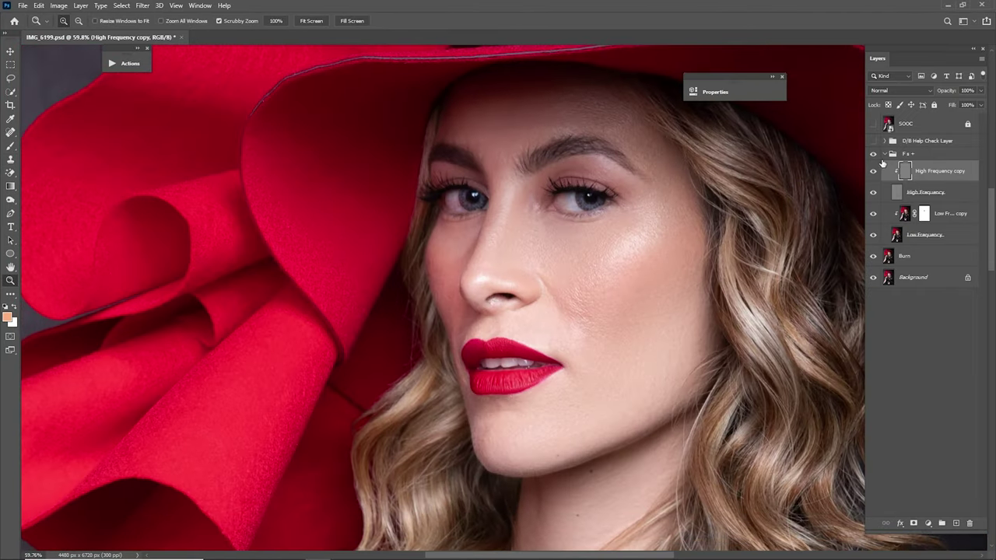
click(872, 155)
click(872, 154)
click(873, 155)
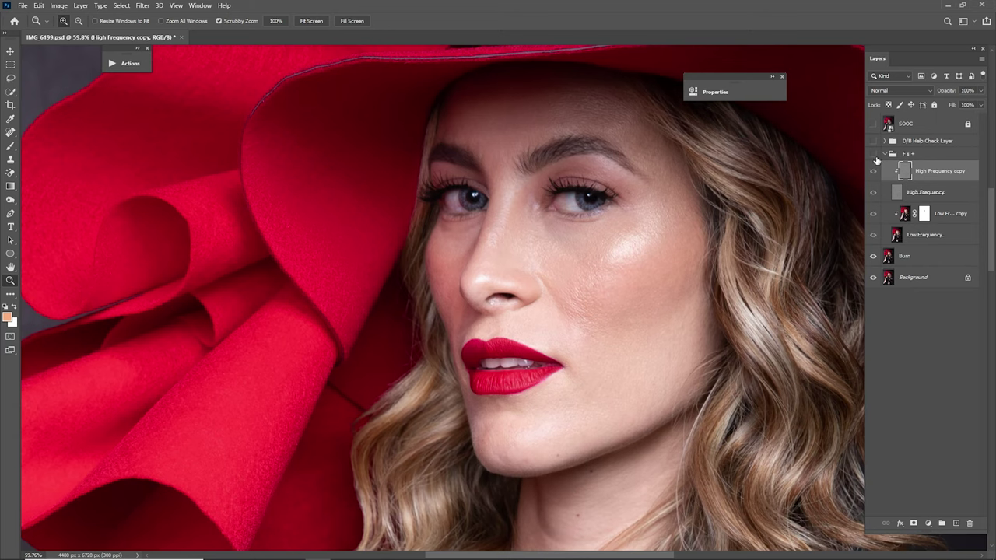
click(873, 155)
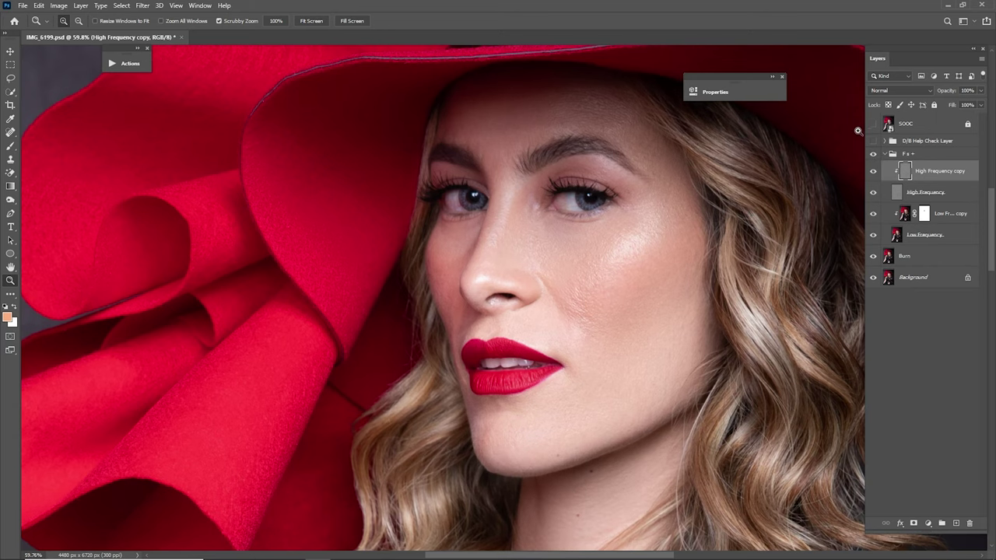
mouse_move(576, 309)
mouse_down()
mouse_move(582, 266)
mouse_move(596, 288)
mouse_move(588, 316)
mouse_up()
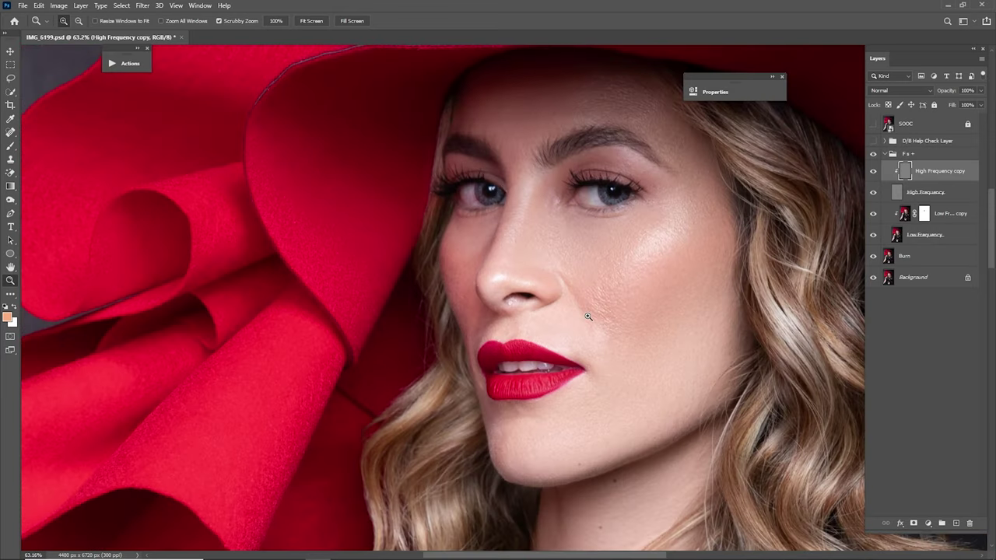
click(558, 278)
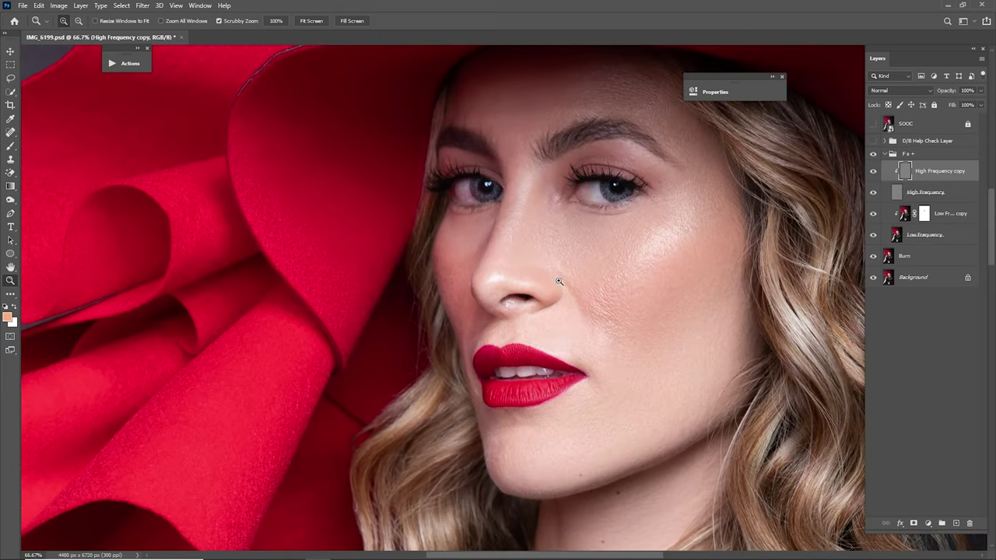
- Compare the whole portrait with and without the F s + group, and merge the group into a single layer
key(ctrl+0)
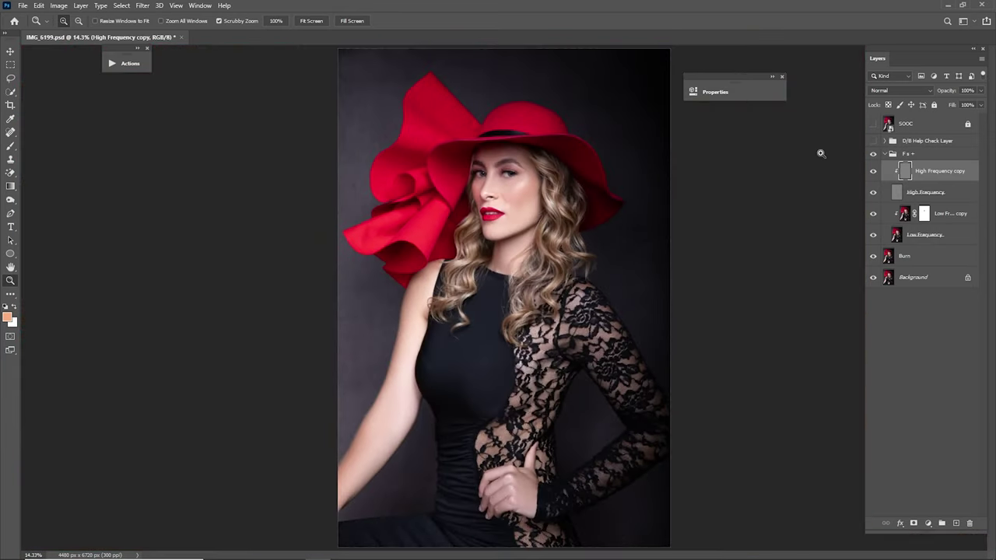
click(882, 154)
click(874, 154)
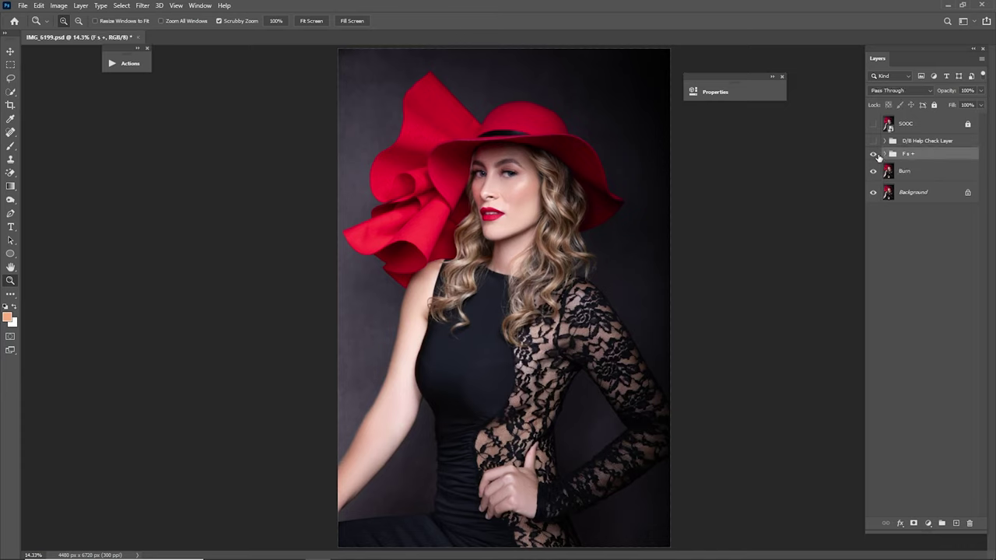
click(874, 155)
click(873, 154)
right_click(919, 159)
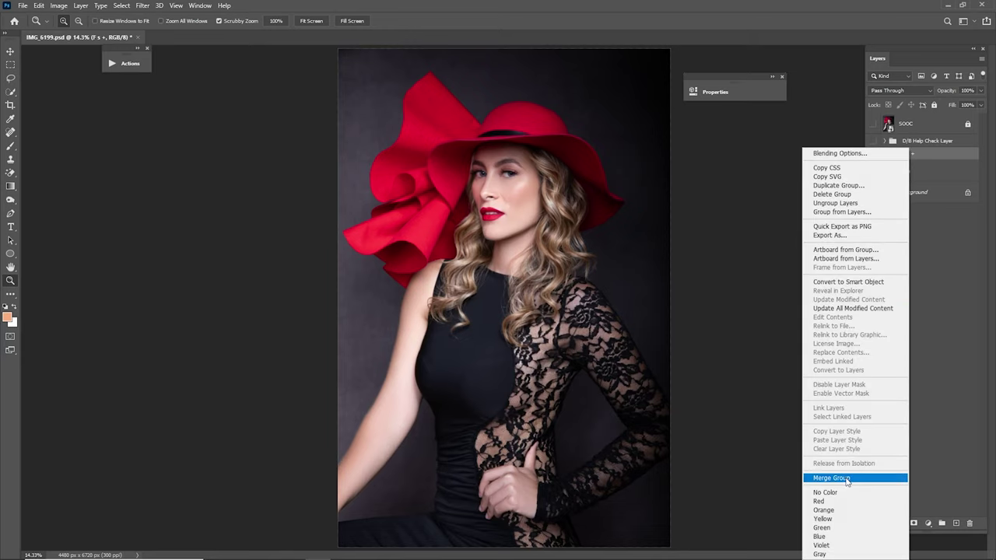
click(846, 478)
- Compare the whole portrait and the lower face with and without the merged F s + layer
click(874, 158)
click(874, 159)
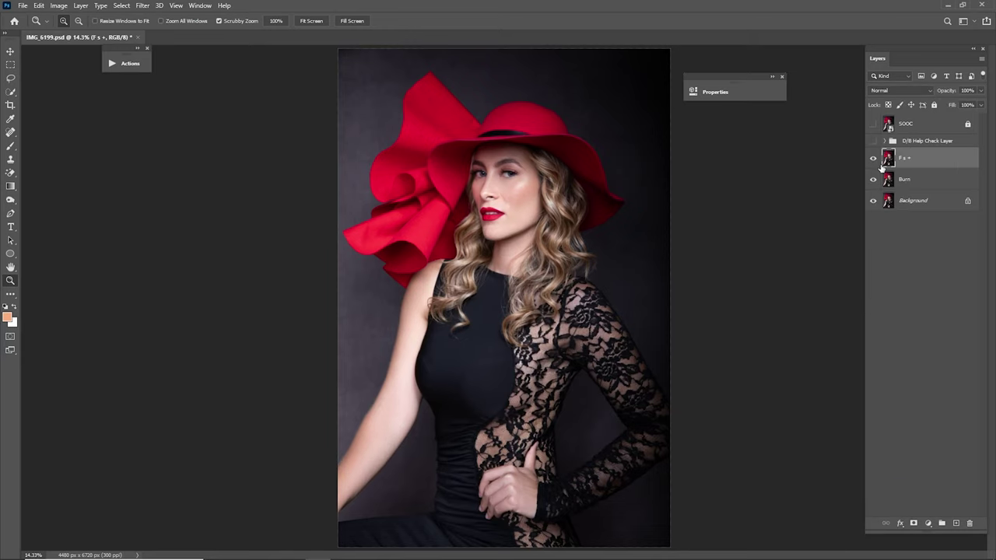
drag(507, 198, 837, 194)
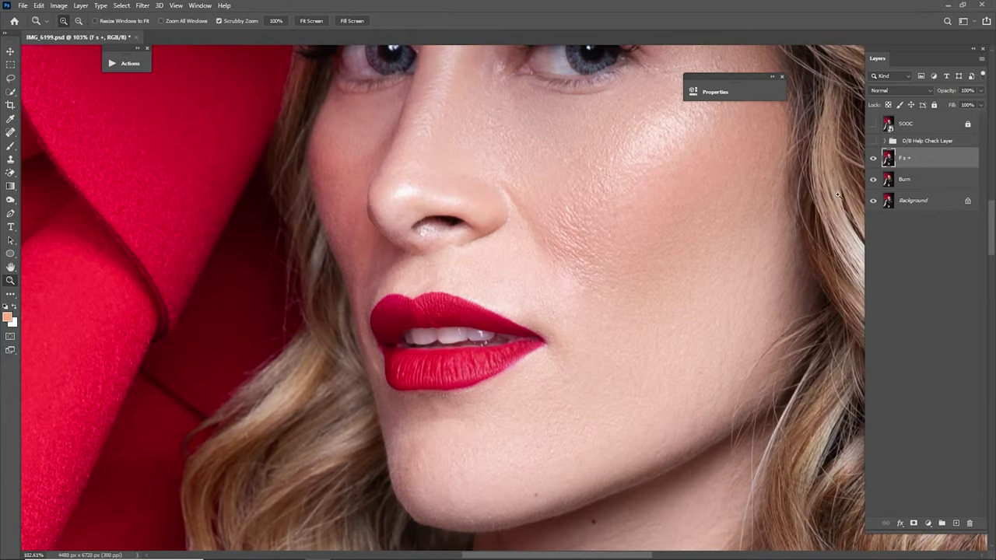
click(873, 160)
click(873, 160)
click(874, 159)
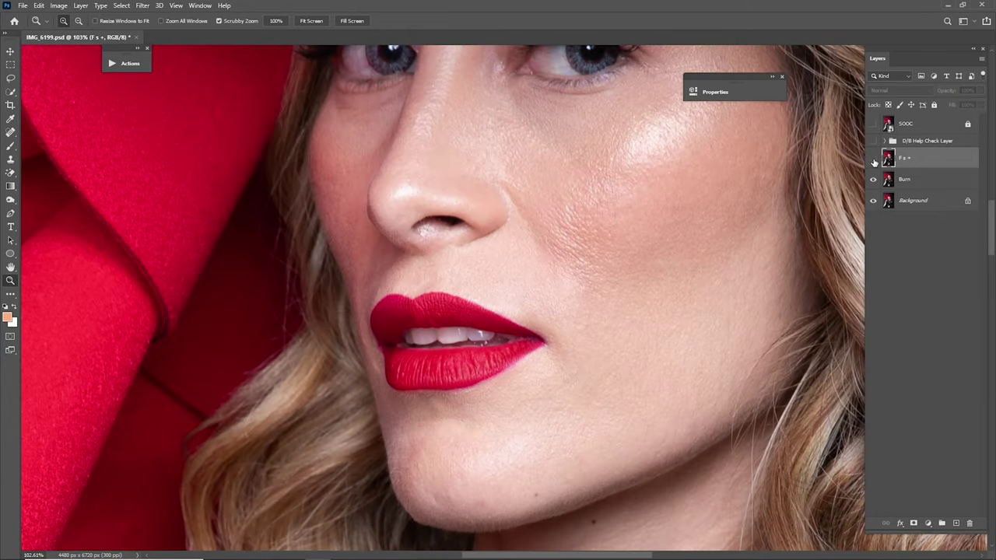
click(874, 160)
- Merge the F s + and Burn layers into one layer
shift+click(906, 180)
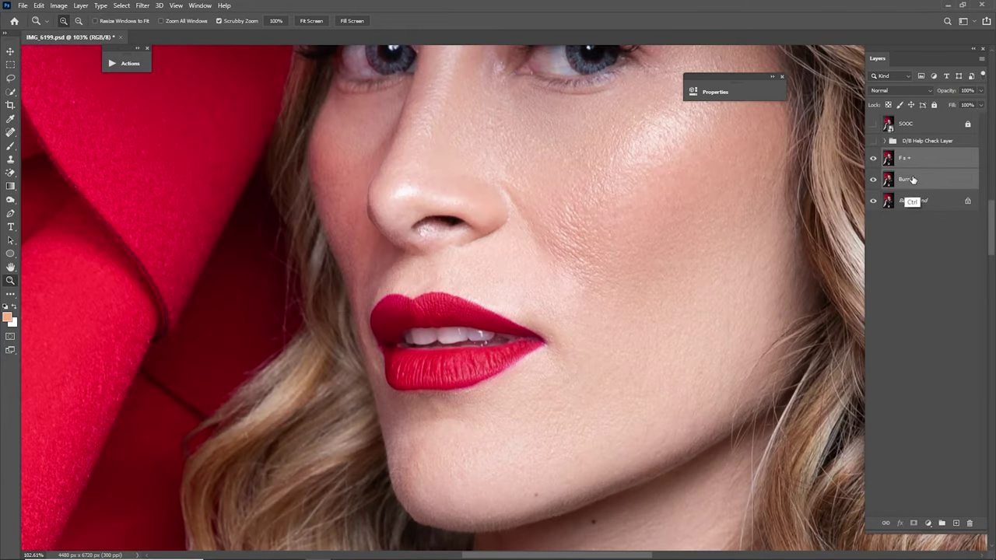
right_click(912, 161)
click(831, 429)
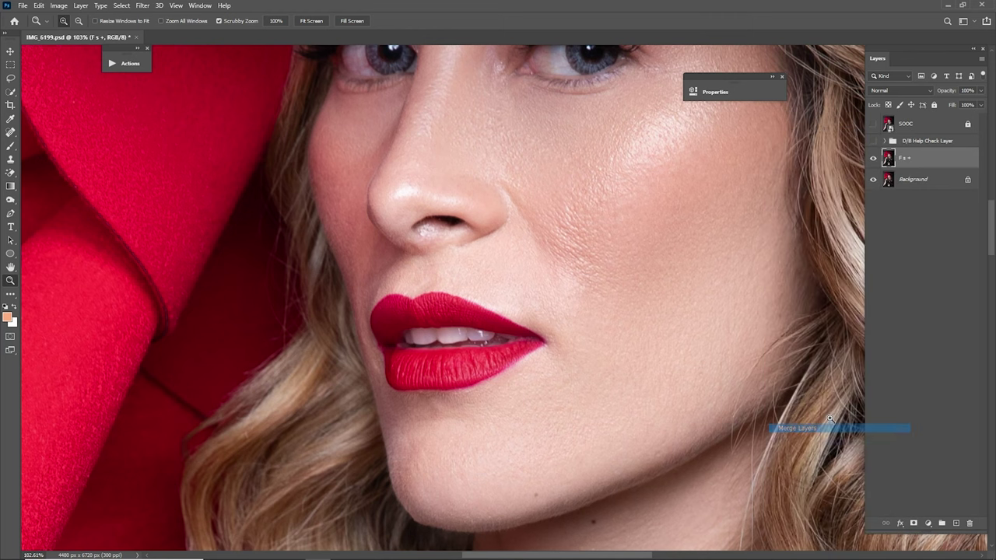
- Run the F S + action with a Gaussian Blur radius of 5 pixels and expand the new frequency separation group
click(123, 67)
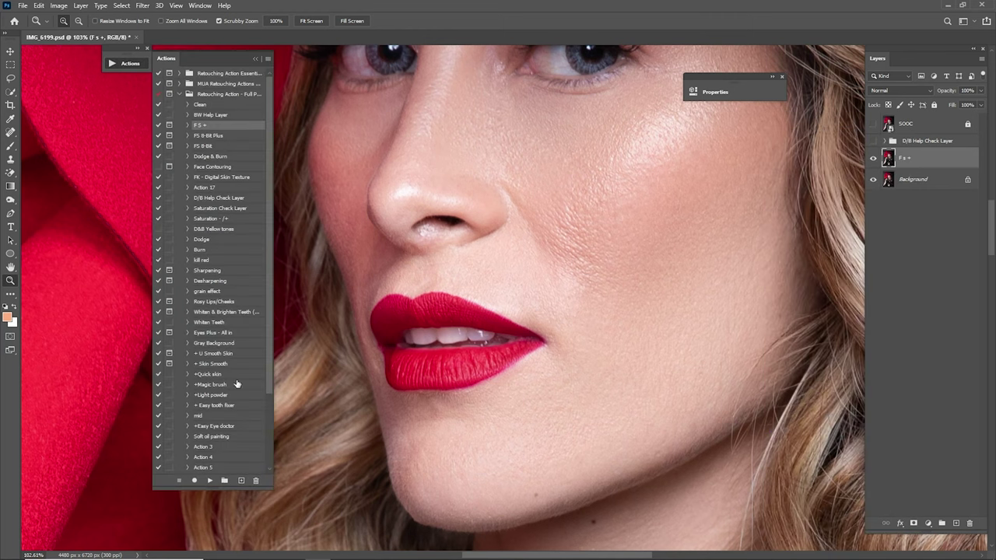
click(209, 480)
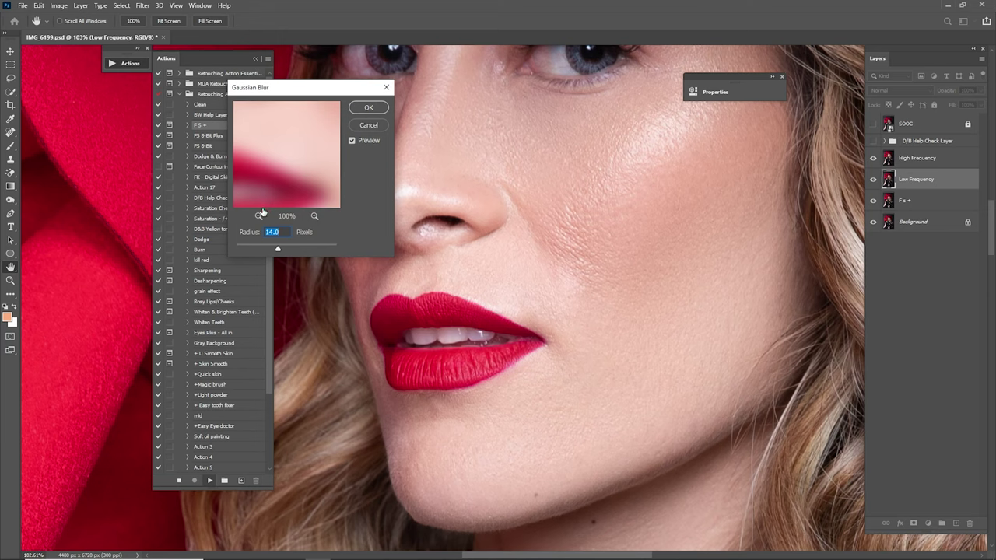
text(5)
click(259, 215)
click(259, 215)
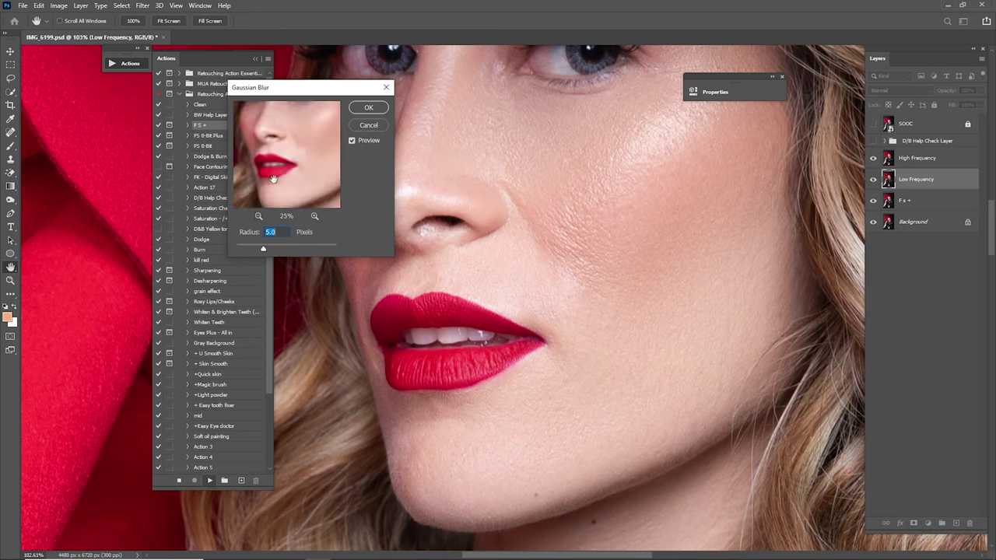
drag(311, 134, 298, 173)
click(368, 107)
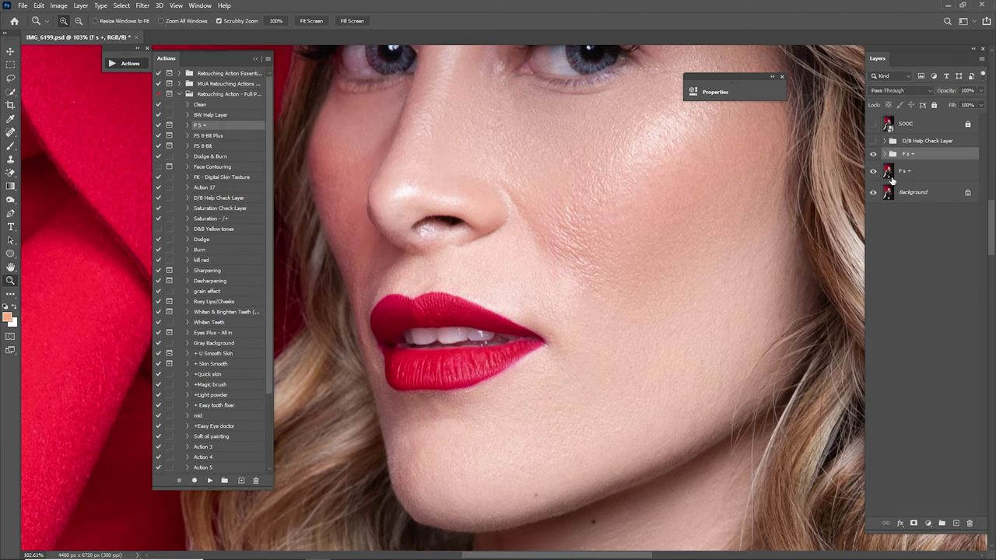
click(884, 154)
click(257, 59)
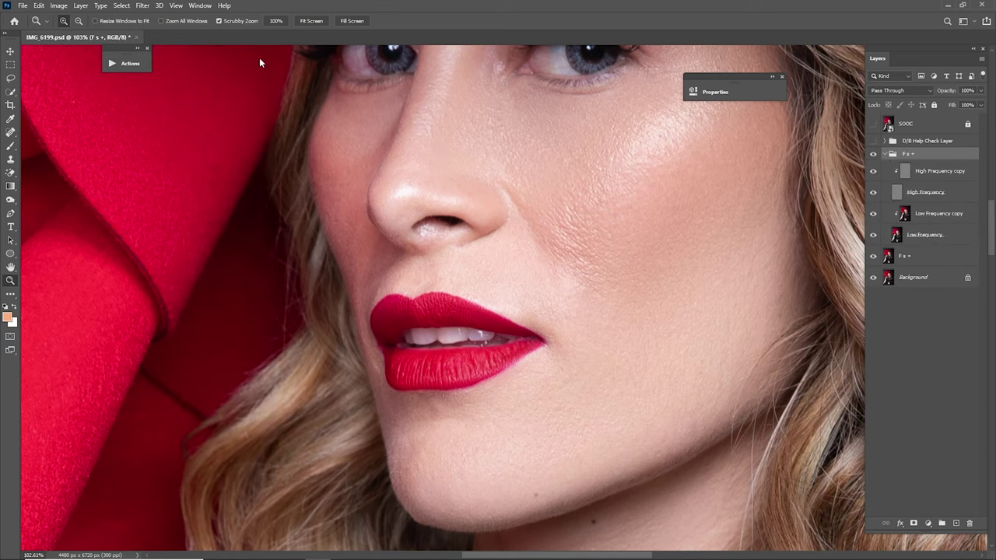
- Hide the High Frequency layer and smooth the cheek fold beside the nose on Low Frequency copy with the Mixer Brush at 10% wet
click(923, 215)
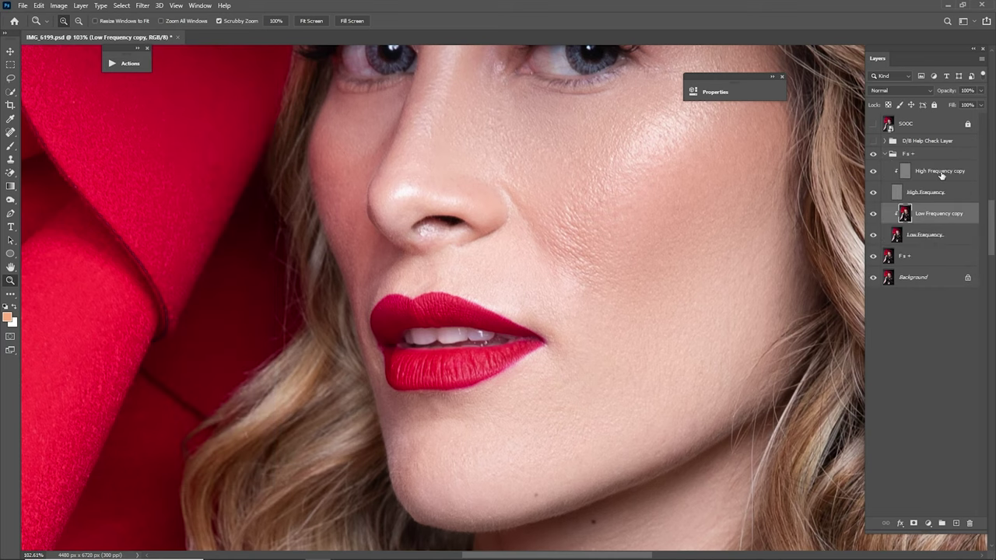
click(873, 192)
mouse_move(551, 237)
mouse_down()
mouse_move(583, 238)
mouse_move(550, 253)
mouse_move(552, 309)
mouse_up()
key(ctrl+space)
key(space)
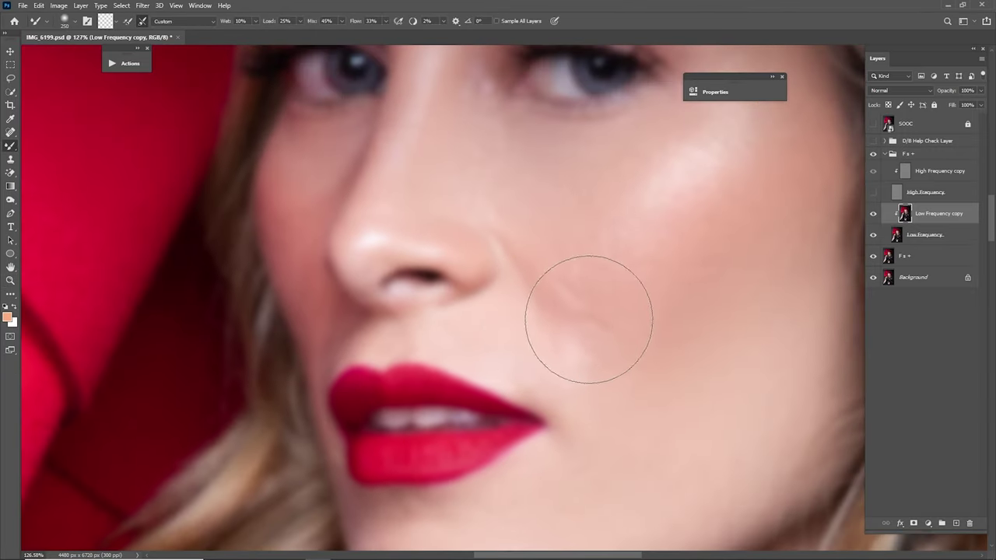
key(bracketleft)
key(bracketleft)
key(bracketleft)
key(1)
mouse_move(575, 354)
mouse_down()
mouse_move(566, 294)
mouse_move(527, 233)
mouse_move(536, 268)
mouse_move(512, 226)
mouse_move(548, 280)
mouse_move(521, 226)
mouse_move(584, 376)
mouse_move(586, 355)
mouse_move(600, 366)
mouse_move(484, 326)
mouse_move(526, 303)
mouse_move(508, 211)
mouse_move(571, 282)
mouse_move(608, 298)
mouse_move(640, 286)
mouse_move(597, 287)
mouse_move(547, 215)
mouse_up()
- Smooth the nose, chin and skin around the mouth with a 125 to 150-pixel Mixer Brush, and show the High Frequency layer again
key(bracketright)
key(bracketleft)
key(bracketleft)
key(bracketleft)
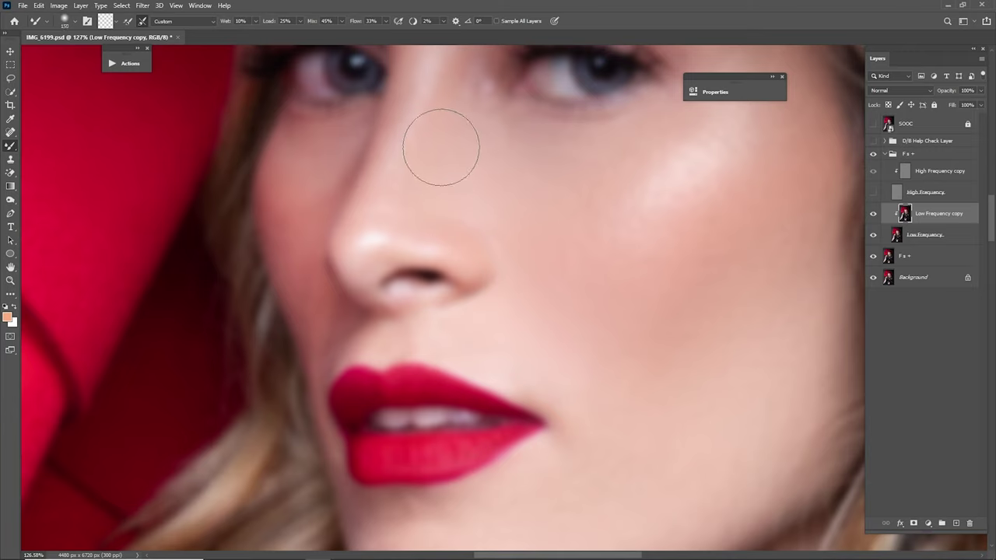
key(bracketright)
scroll(455, 354, down, 3)
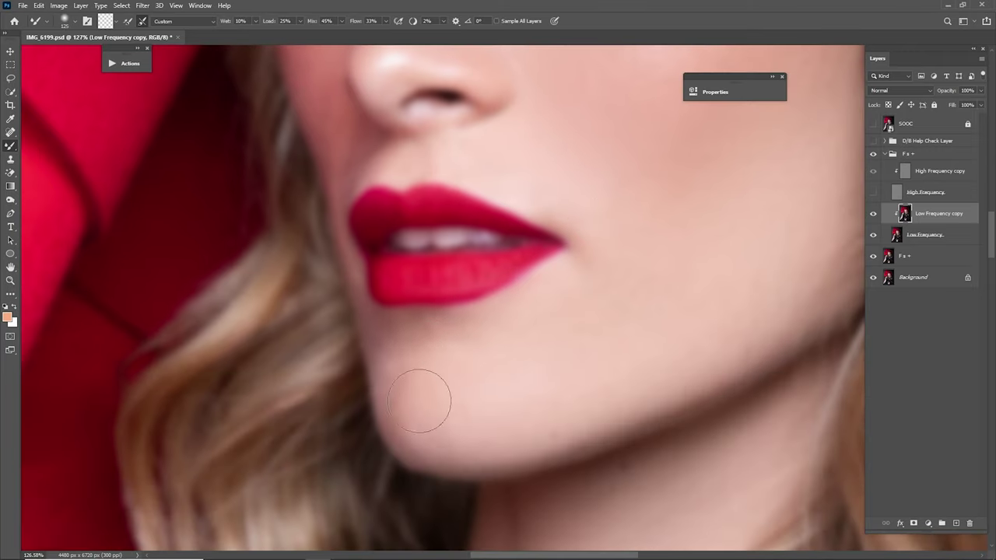
drag(599, 338, 591, 289)
drag(603, 226, 608, 455)
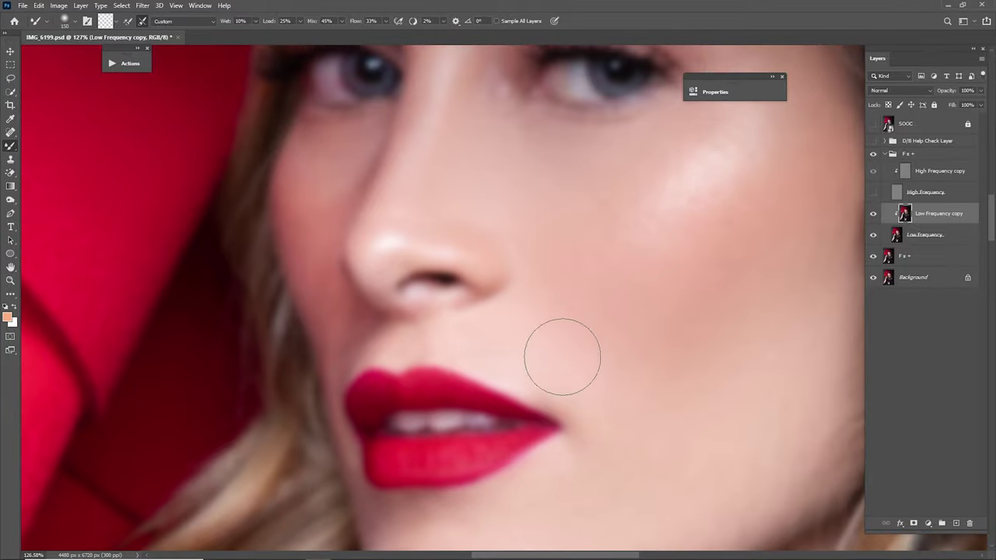
key(bracketright)
click(875, 192)
- Compare the whole portrait and the lower face up close with and without the F s + group
key(ctrl+0)
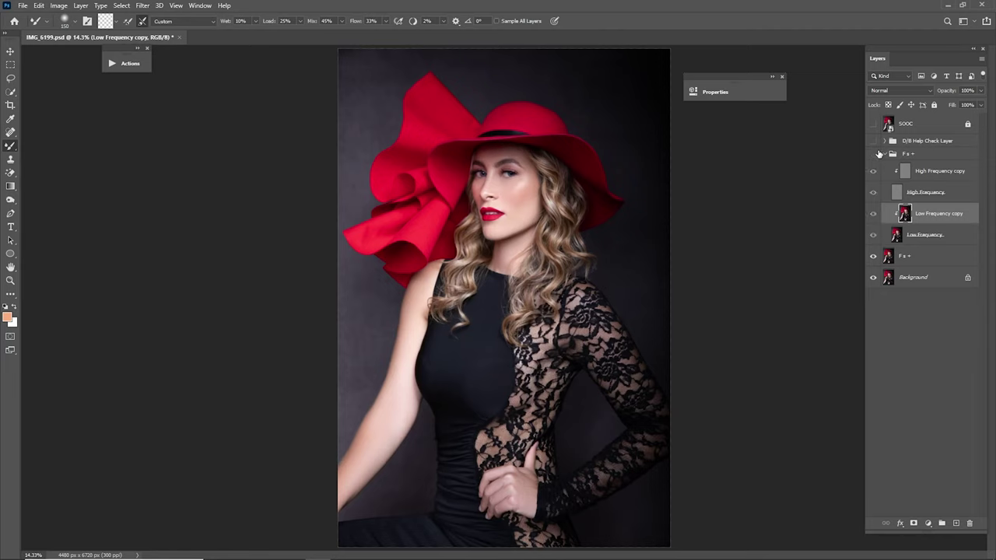
click(882, 152)
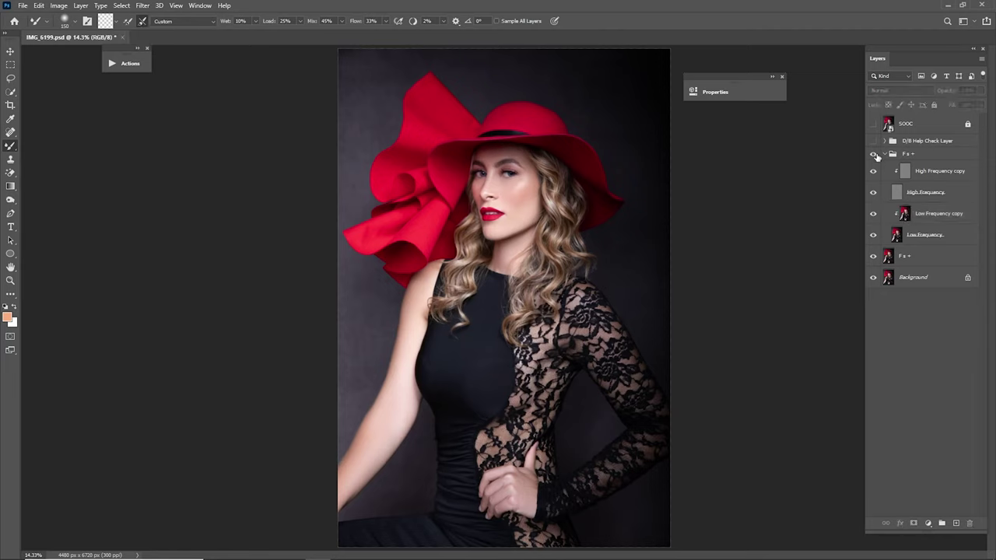
click(877, 155)
key(z)
drag(493, 196, 572, 249)
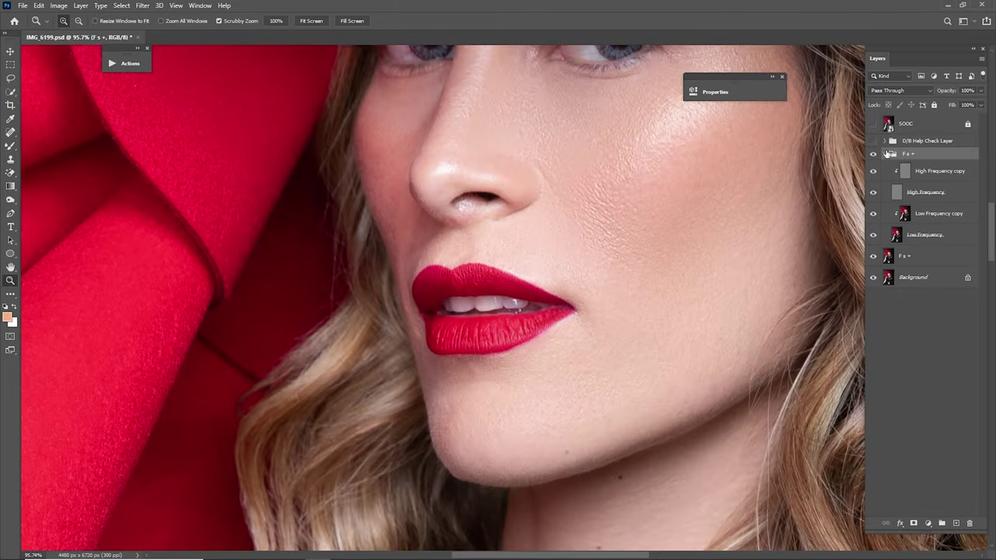
click(873, 155)
click(873, 155)
click(874, 155)
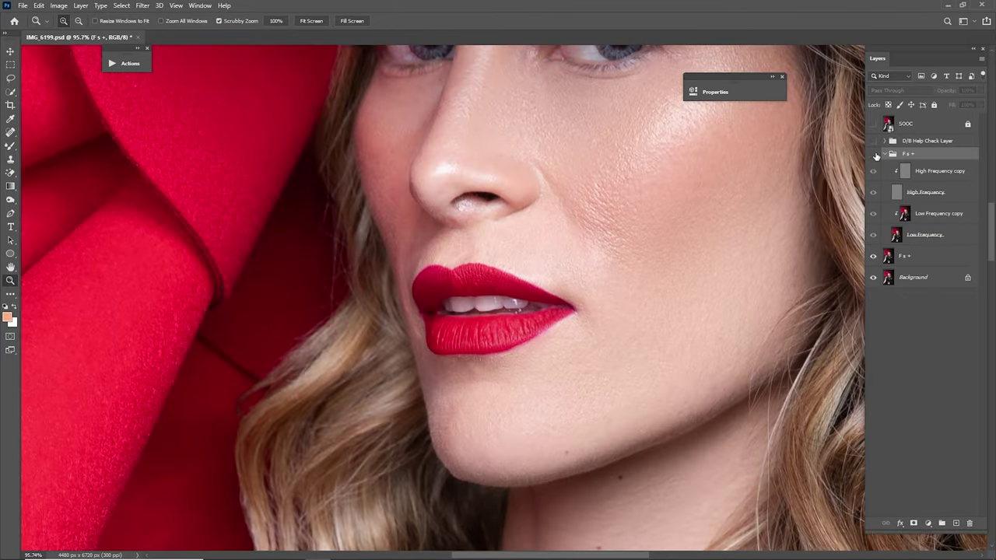
click(875, 156)
click(908, 214)
drag(584, 224, 622, 323)
click(873, 155)
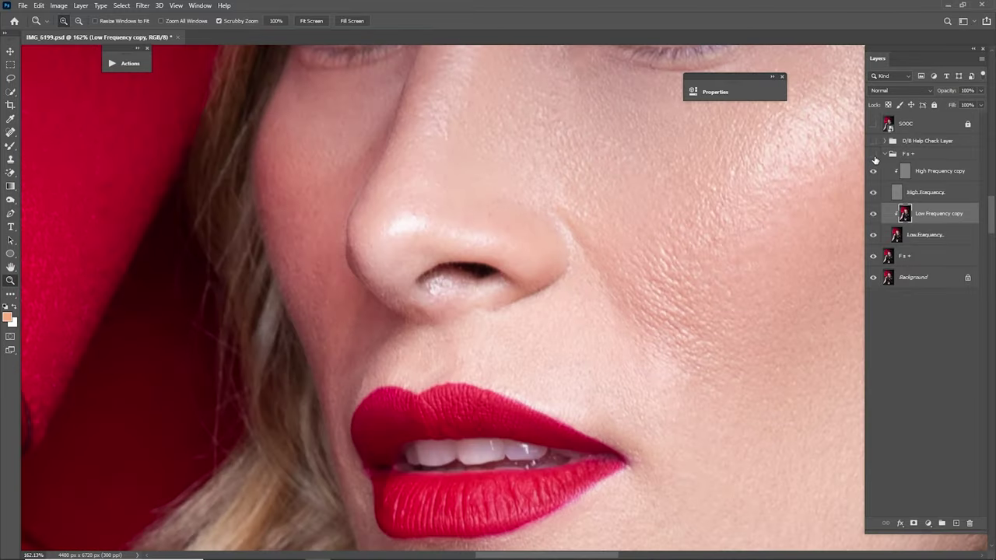
- Show the F s + group and clone skin texture over the crease beside the nostril on High Frequency copy with a 30-pixel Clone Stamp
click(911, 173)
click(873, 155)
drag(604, 224, 617, 237)
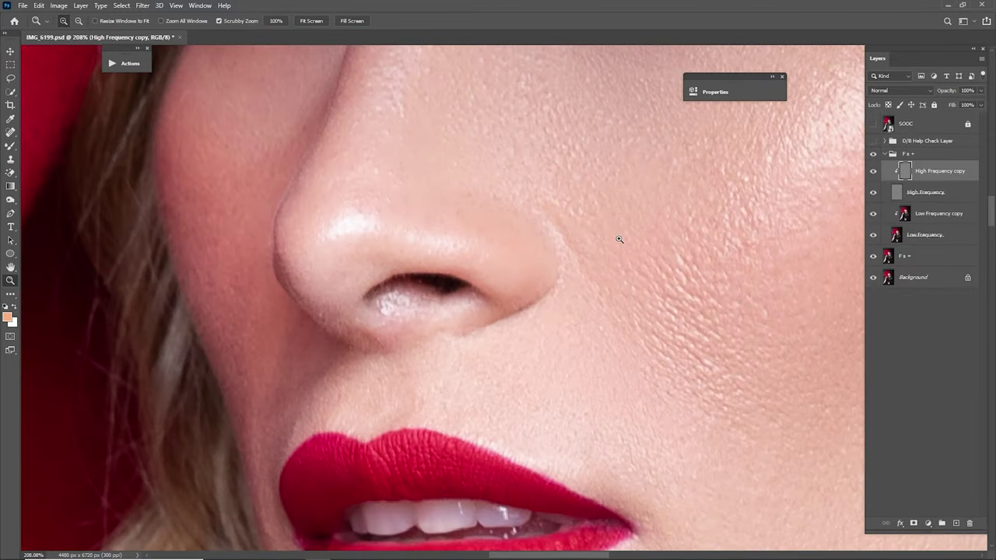
key(s)
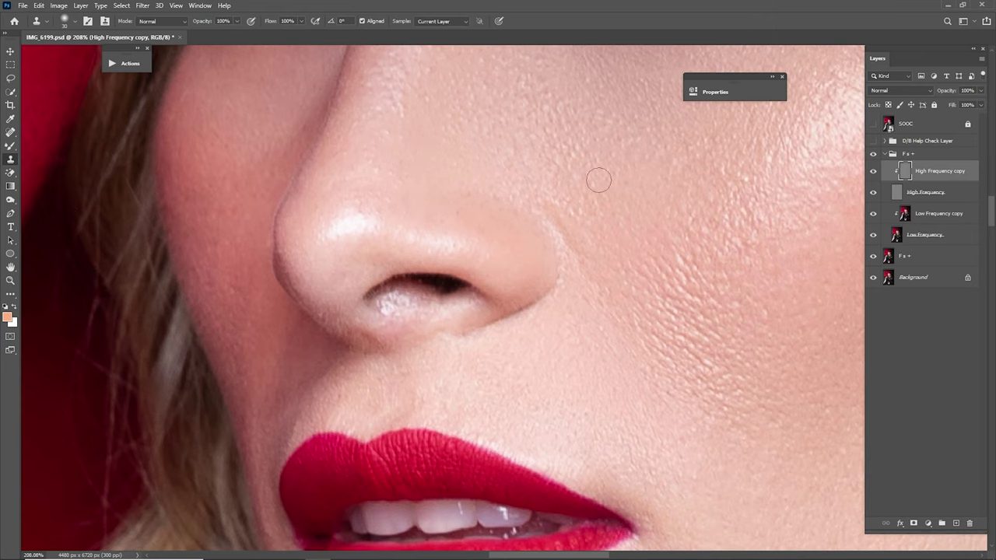
alt+click(602, 232)
drag(582, 256, 584, 254)
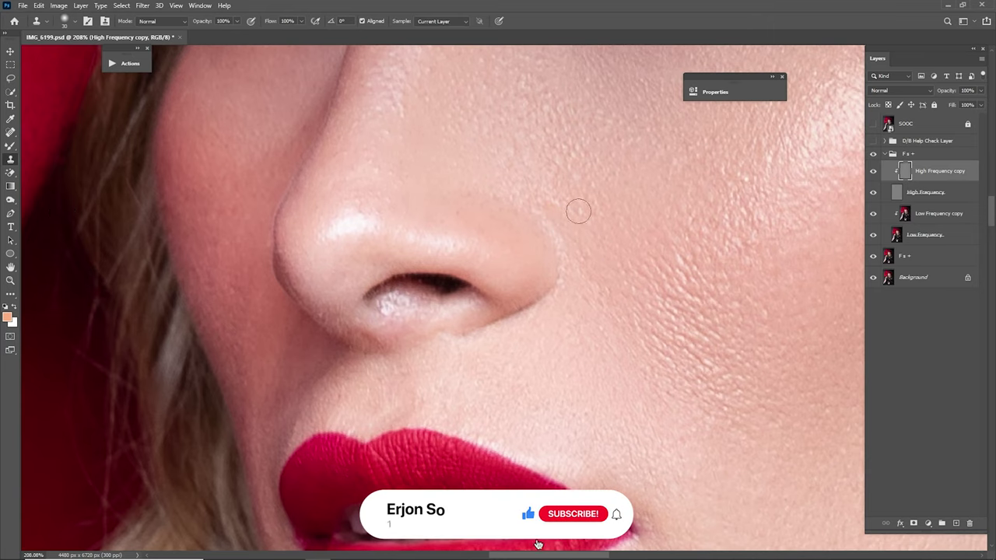
- Clone clean skin texture over the rough patches on the near cheek and the lower end of its fold
drag(670, 263, 589, 187)
alt+click(707, 260)
drag(678, 232, 690, 255)
alt+click(593, 333)
drag(609, 341, 612, 336)
alt+click(629, 356)
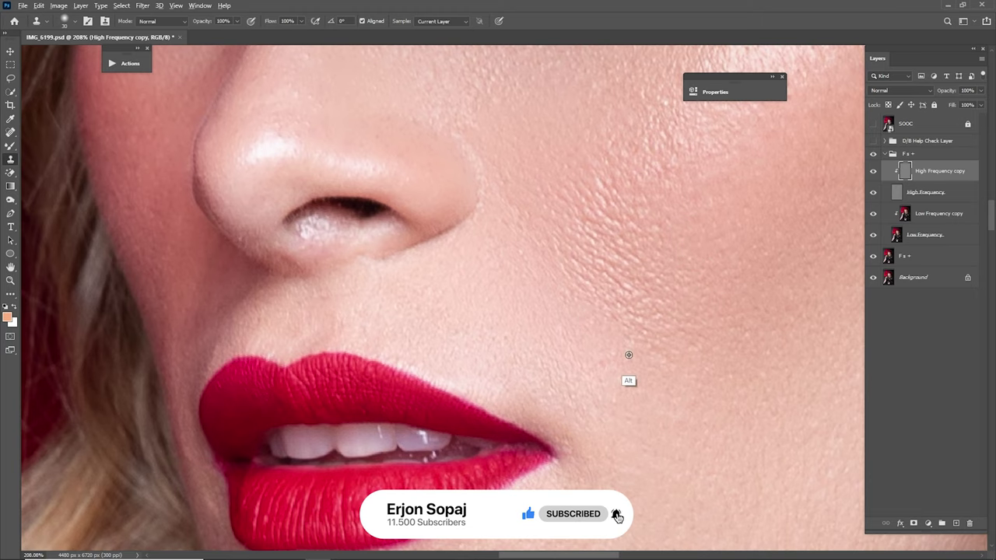
click(641, 342)
- Clone skin texture over the area between the cheek fold and the corner of the mouth
alt+click(516, 263)
mouse_move(536, 293)
mouse_down()
mouse_move(547, 291)
mouse_move(519, 314)
mouse_up()
alt+click(538, 307)
alt+click(496, 317)
drag(566, 359, 504, 243)
drag(518, 289, 536, 311)
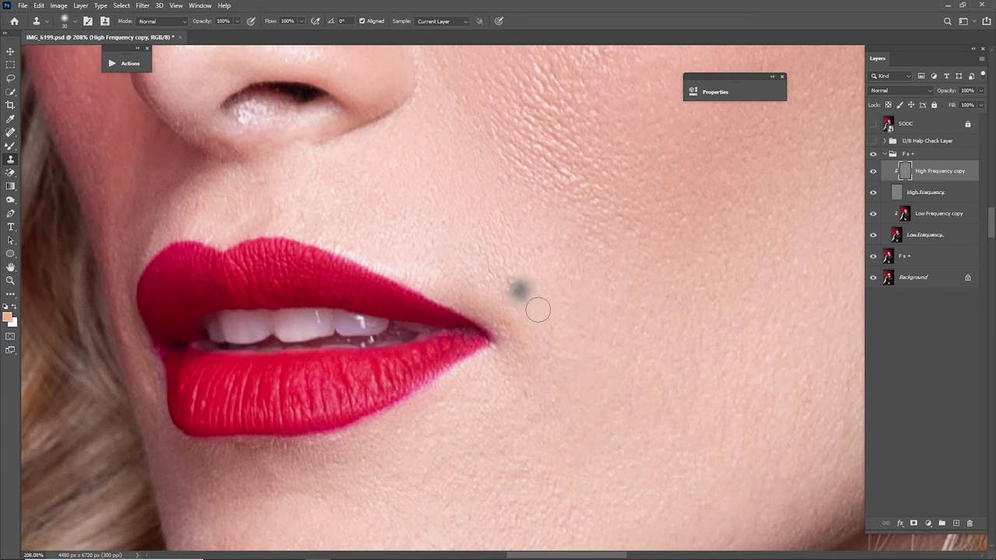
- Clone clean cheek texture over the uneven skin above, beside and below the near corner of the mouth
alt+click(570, 292)
click(507, 276)
alt+click(550, 305)
click(533, 249)
alt+click(601, 310)
click(549, 305)
alt+click(579, 366)
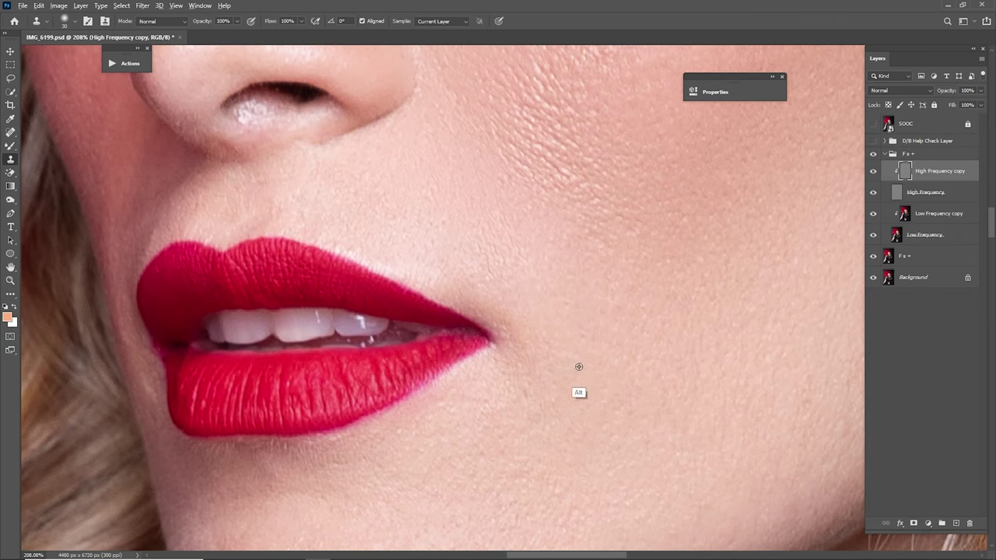
drag(530, 412, 529, 416)
drag(537, 380, 524, 378)
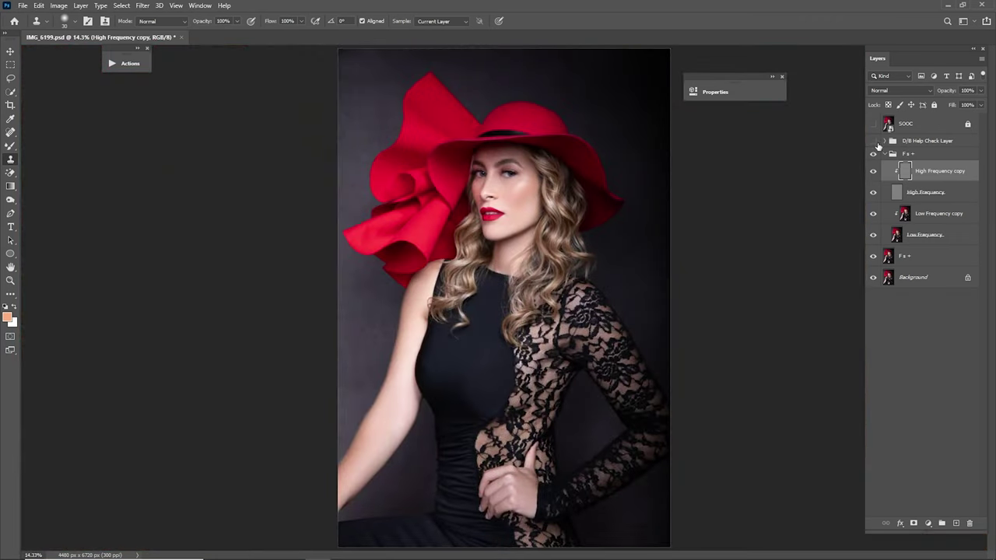
- Compare the portrait with and without High Frequency copy, and the mouth area up close with and without the F s + group
click(875, 169)
click(874, 169)
click(918, 218)
key(z)
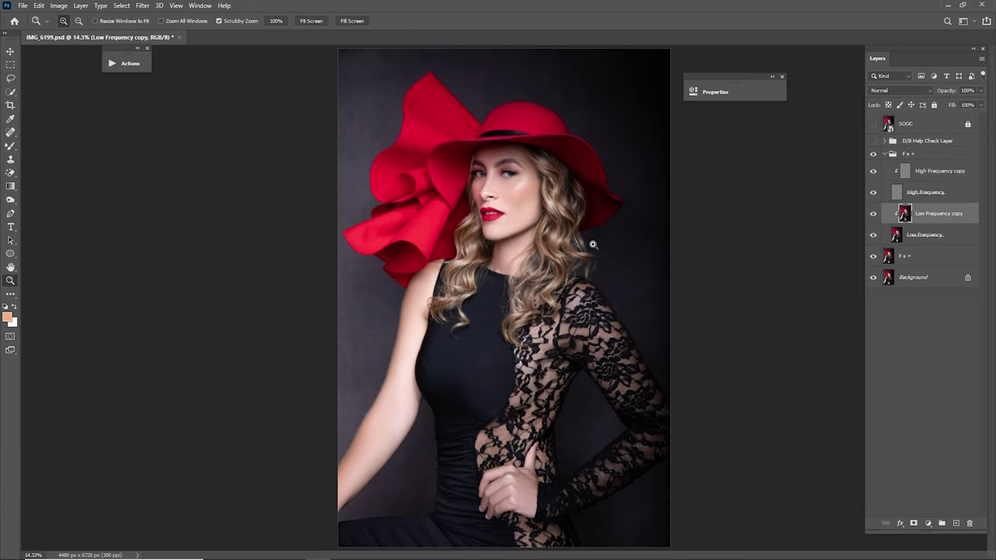
drag(506, 210, 619, 277)
drag(675, 218, 678, 268)
drag(564, 328, 636, 285)
drag(620, 282, 631, 315)
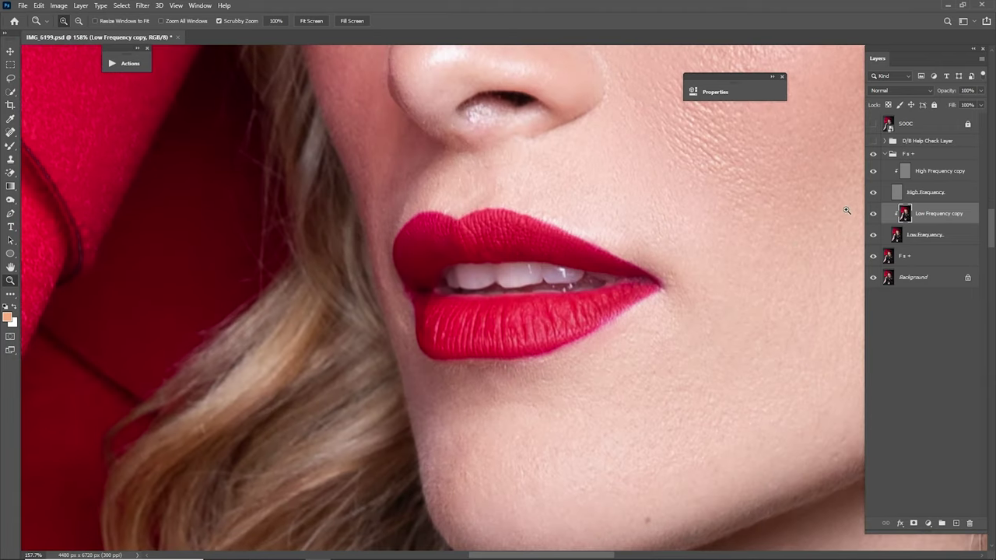
click(873, 154)
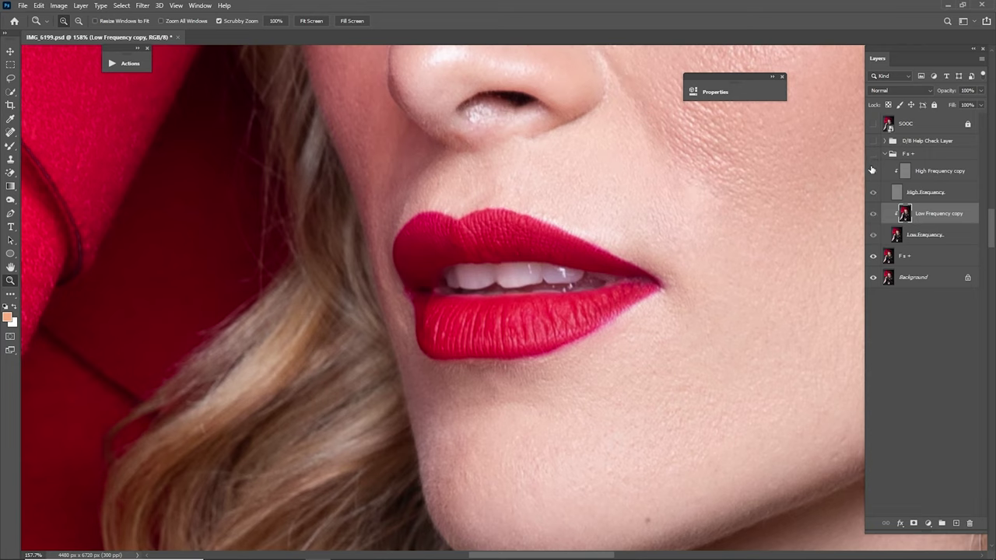
click(873, 154)
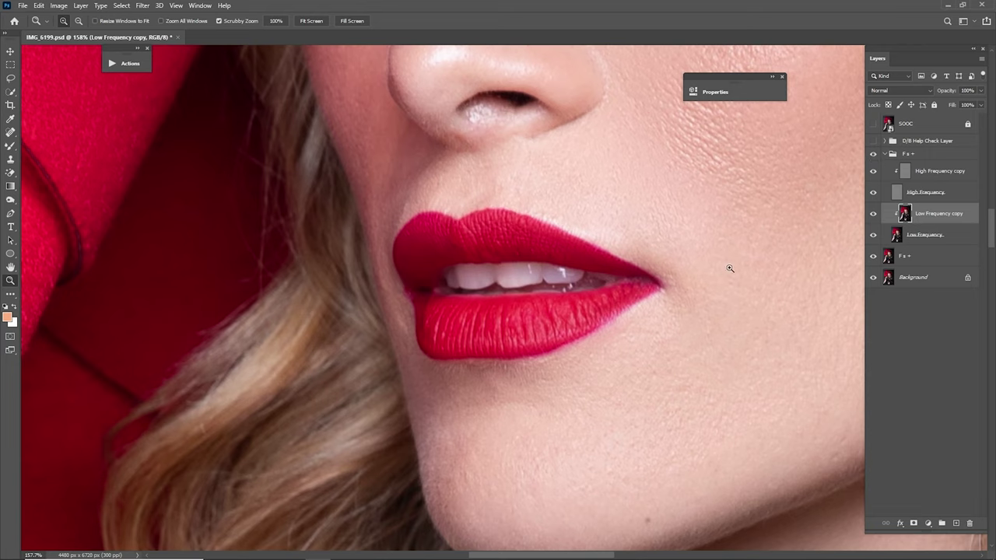
- Collapse the F s + group and start a Pen tool path at the upper lip's central notch, curving along its near half
click(904, 156)
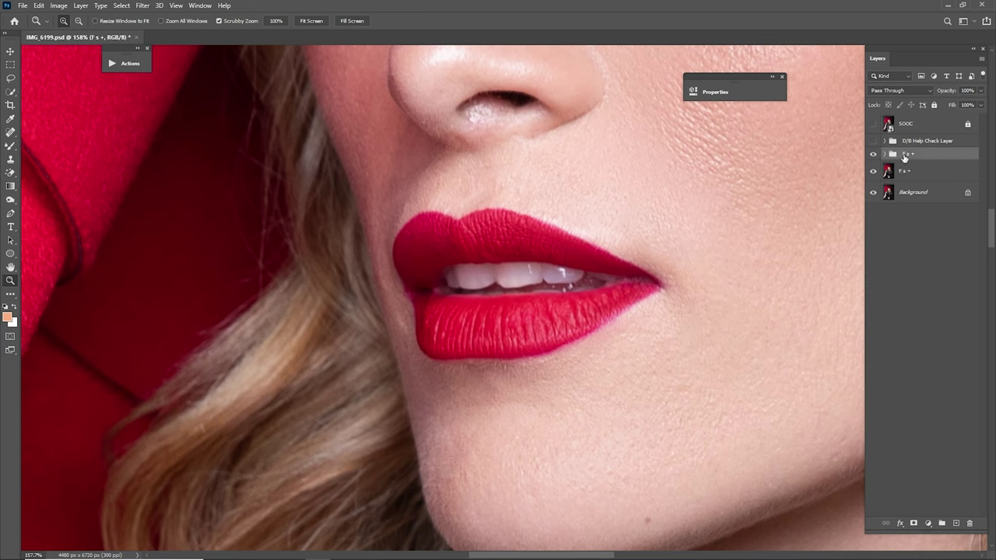
drag(463, 224, 471, 222)
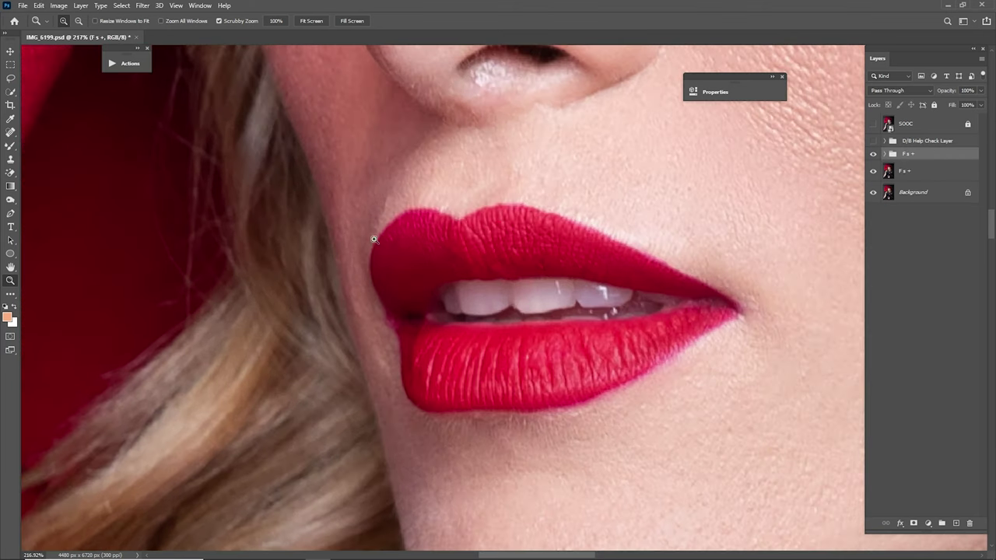
click(10, 213)
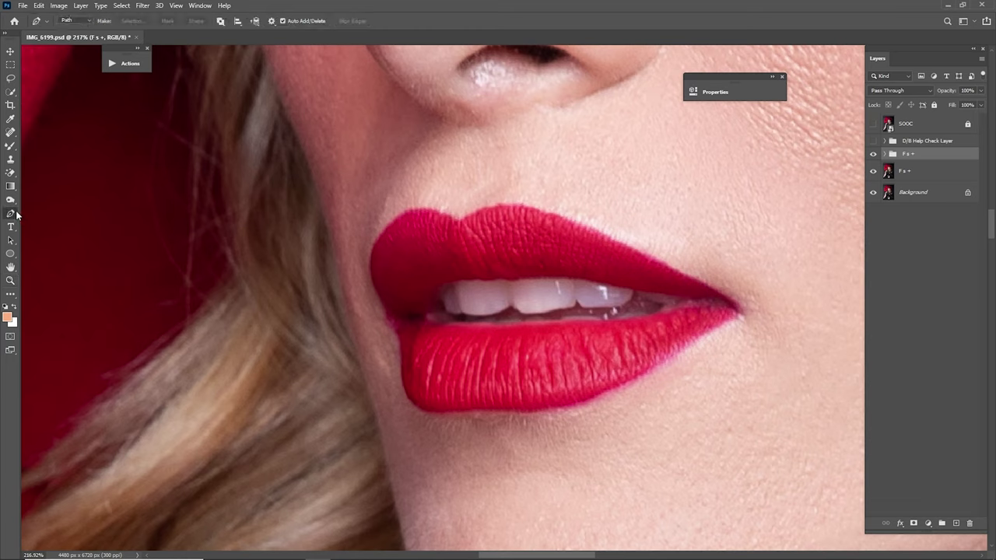
click(461, 221)
key(ctrl+z)
key(ctrl+space)
drag(459, 221, 473, 223)
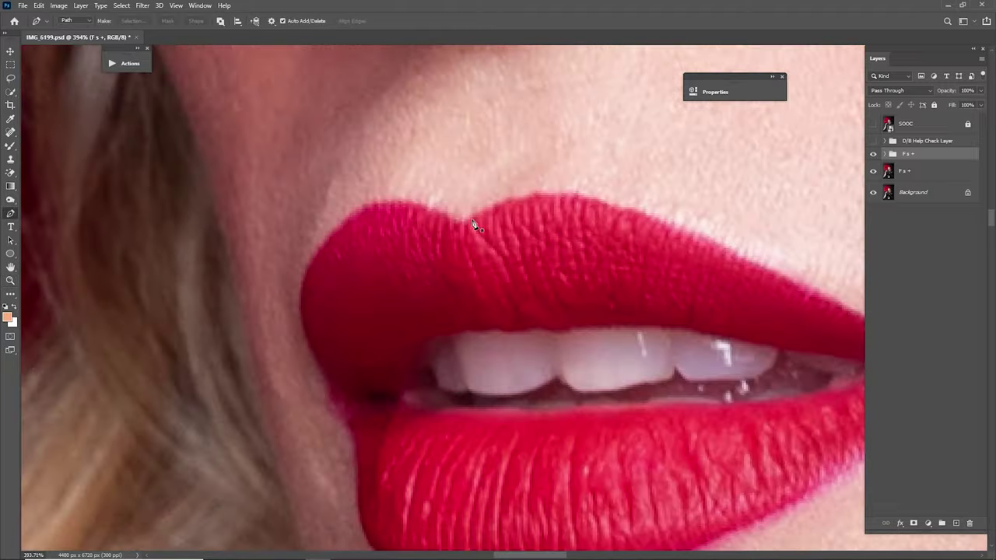
click(462, 221)
key(ctrl+space)
drag(537, 217, 498, 218)
mouse_move(498, 219)
mouse_down()
mouse_move(410, 209)
mouse_move(588, 240)
mouse_move(457, 224)
mouse_up()
drag(458, 224, 479, 226)
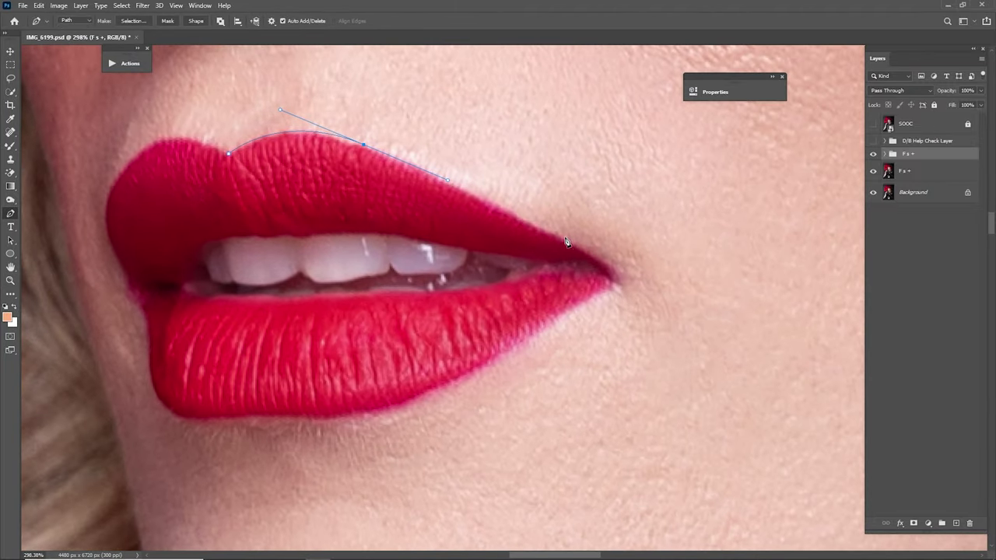
- Continue the lip path around the near corner of the mouth and along the underside of the lower lip
mouse_move(568, 242)
mouse_down()
mouse_move(604, 261)
mouse_move(616, 191)
mouse_up()
drag(616, 191, 634, 192)
drag(634, 210, 620, 220)
drag(498, 307, 587, 237)
drag(563, 241, 522, 263)
drag(470, 276, 638, 279)
drag(638, 279, 617, 280)
drag(559, 311, 497, 319)
- Trace the path up the far side of the mouth and over the upper lip, closing it at the central notch
mouse_move(455, 293)
mouse_down()
mouse_move(494, 342)
mouse_move(484, 289)
mouse_move(505, 333)
mouse_up()
scroll(485, 289, up, 2)
drag(500, 307, 480, 268)
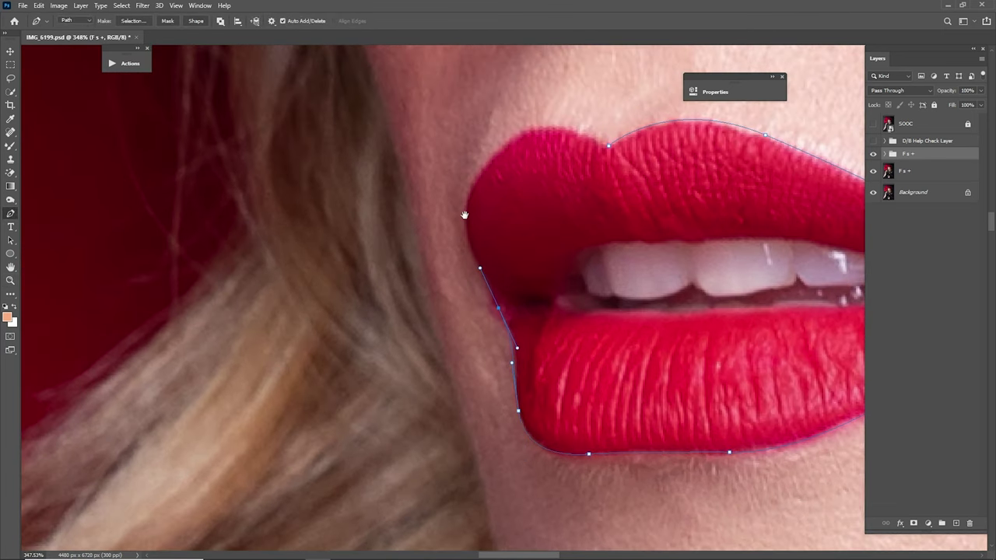
drag(465, 215, 481, 295)
mouse_move(496, 254)
mouse_down()
mouse_move(534, 211)
mouse_move(491, 240)
mouse_up()
drag(533, 249, 611, 298)
scroll(610, 297, down, 5)
drag(595, 310, 515, 280)
- Try turning the lip path into a selection with a 2-pixel feather and filling it with white on a new layer
right_click(550, 261)
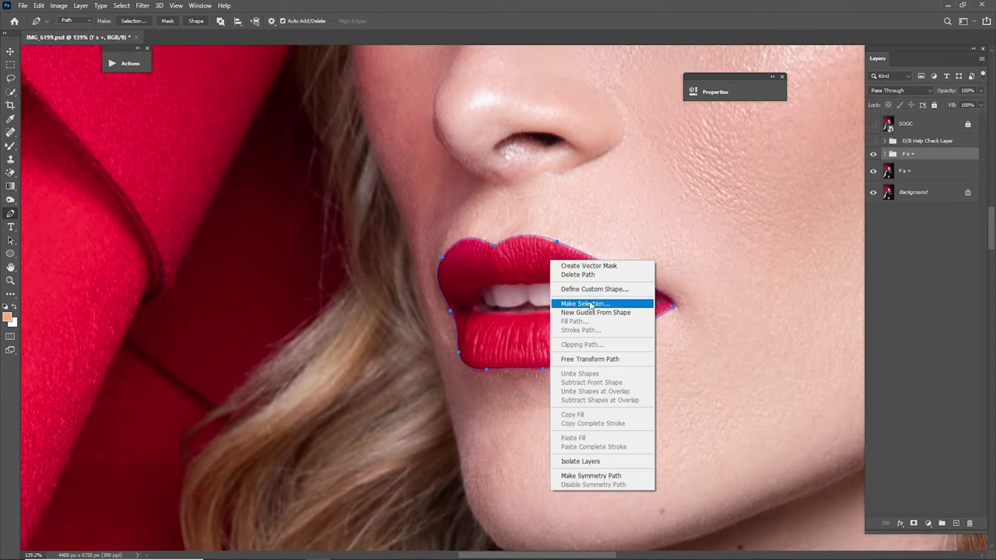
click(585, 304)
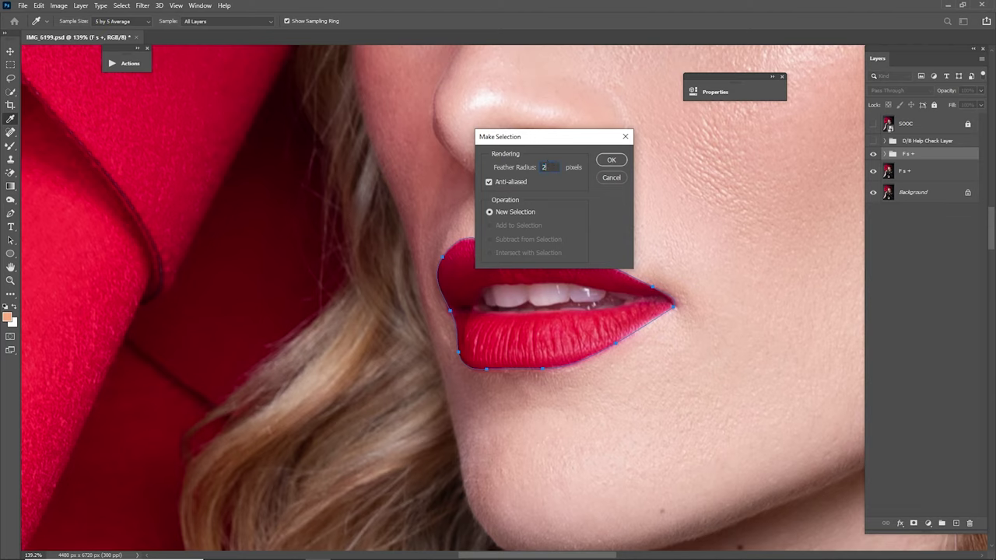
key(Return)
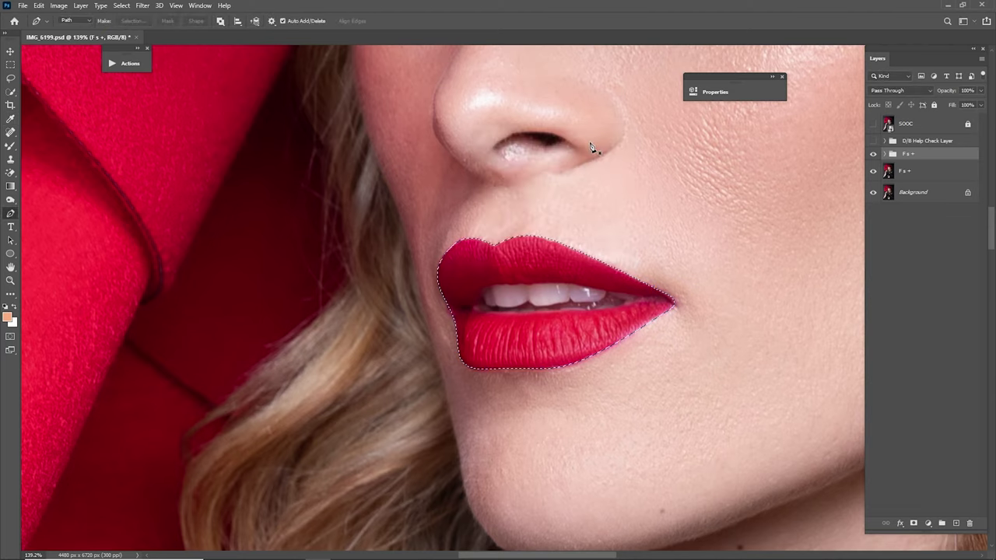
click(957, 524)
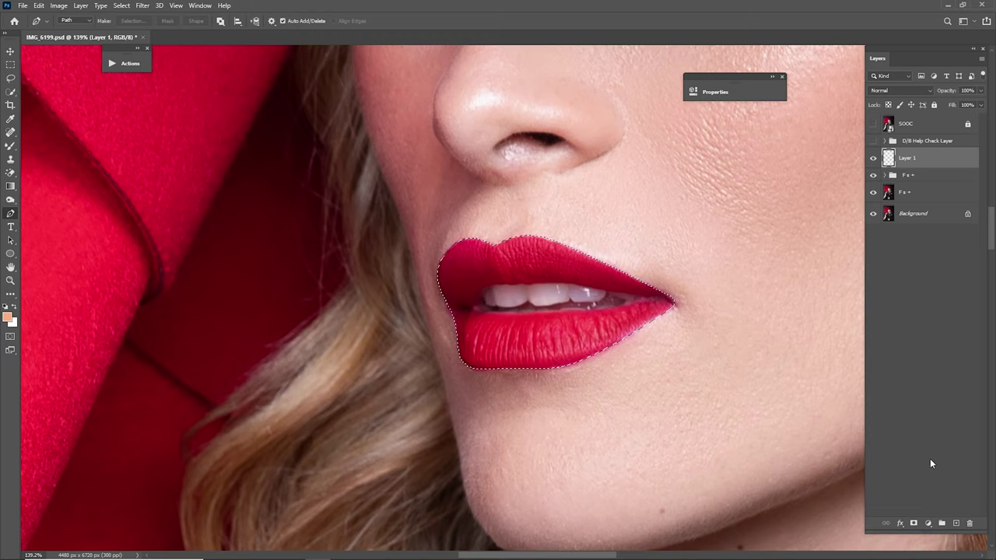
key(ctrl)
key(ctrl+BackSpace)
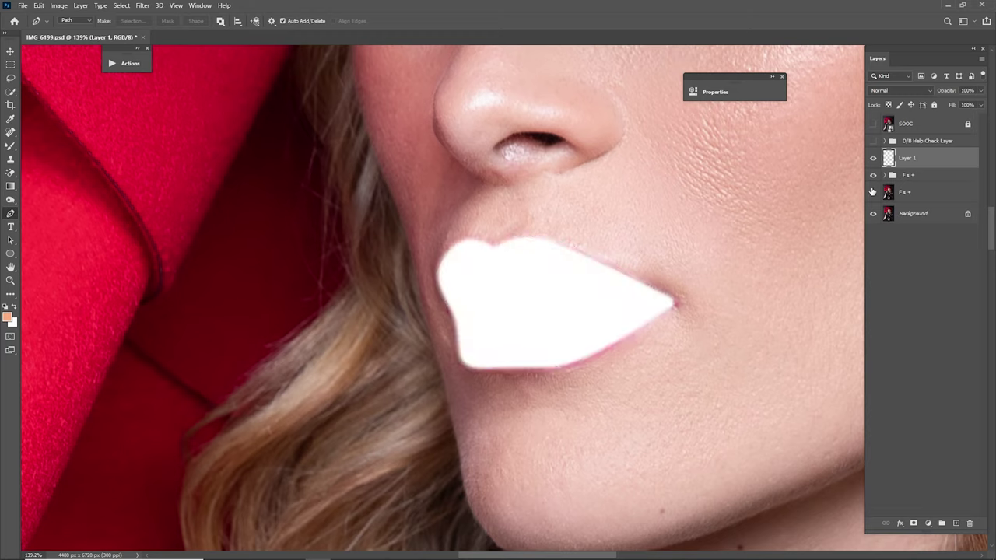
- Inspect the white lip shape's feathered edge in isolation and undo the fill, the new layer and the selection
key(z)
drag(661, 300, 700, 333)
drag(704, 299, 862, 186)
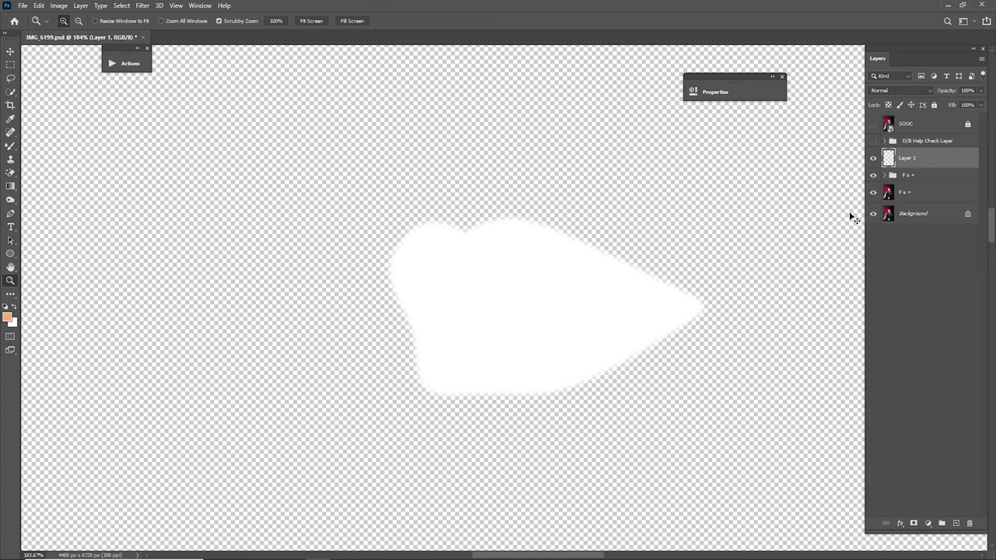
key(ctrl+z)
key(ctrl+z)
key(ctrl+z)
key(ctrl+z)
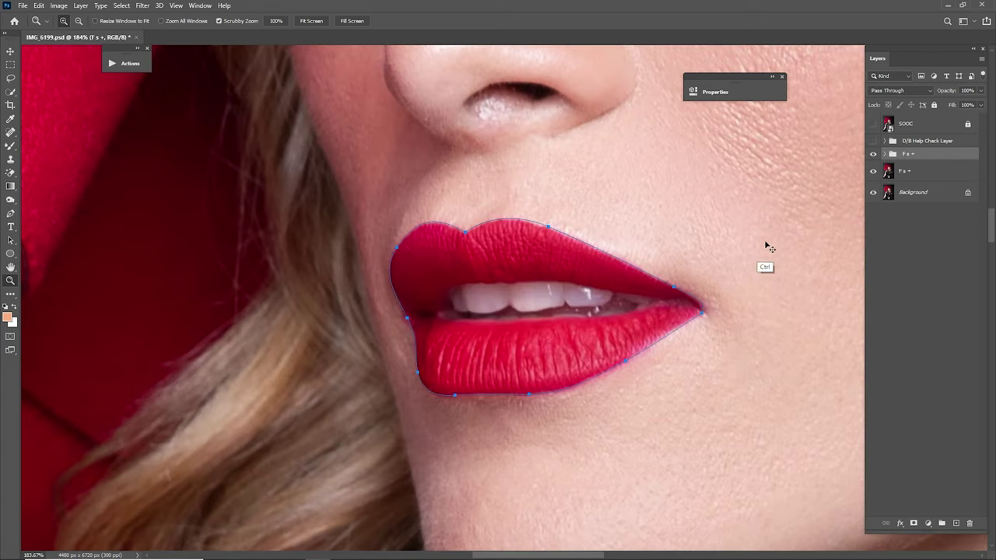
- Make a new anti-aliased selection from the lip path with a feather radius of 1.6 pixels
key(p)
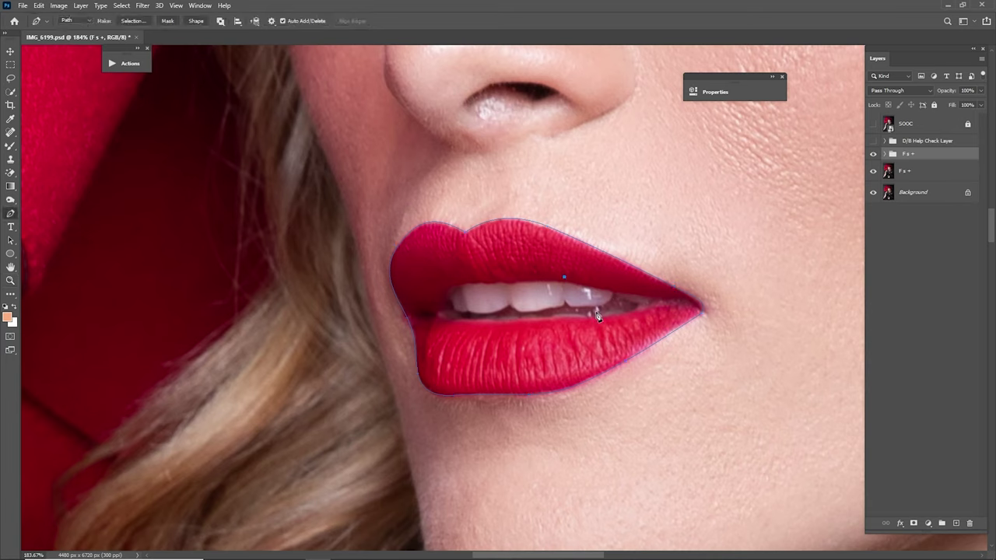
right_click(601, 282)
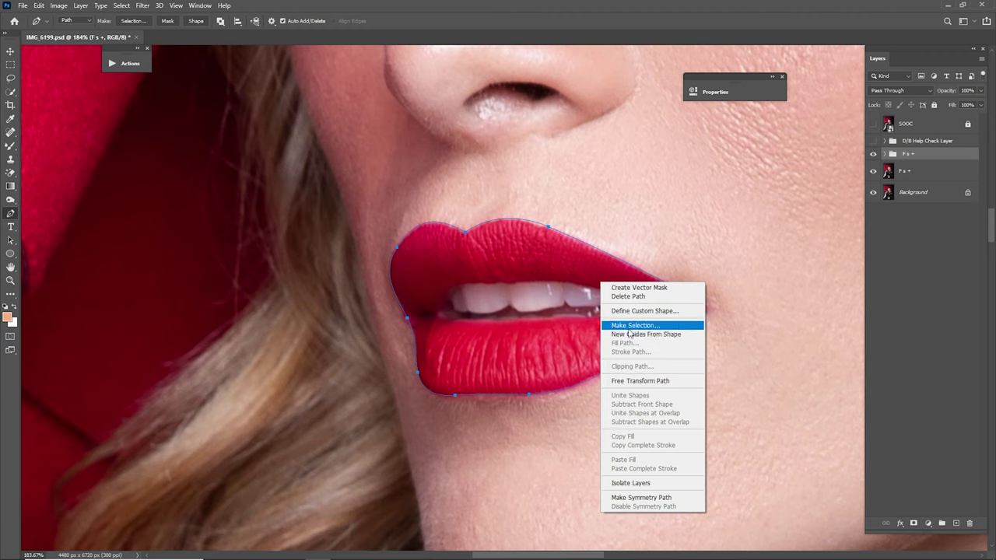
click(632, 325)
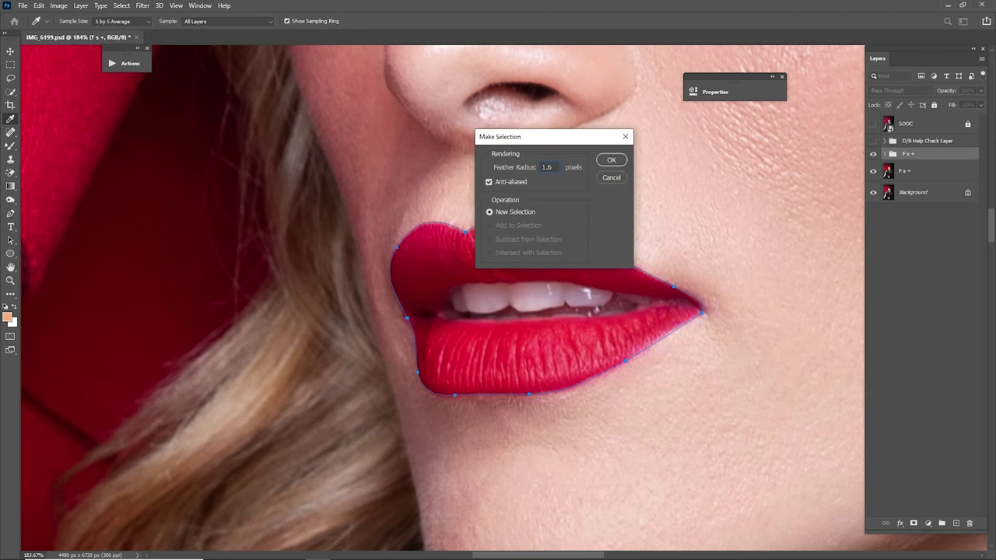
key(Return)
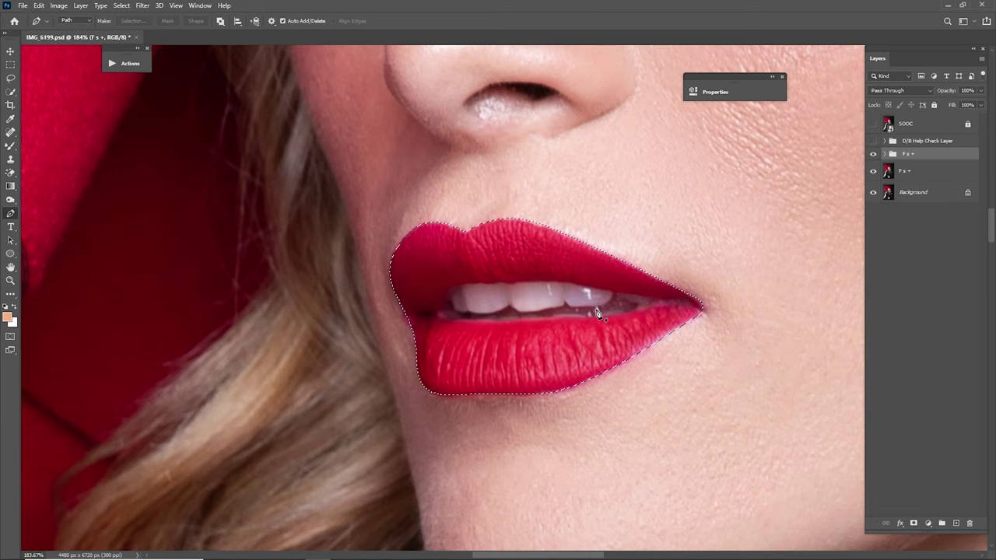
- Fill the lip selection with white on a new layer above F s +, deselect it, and hide that layer
click(956, 524)
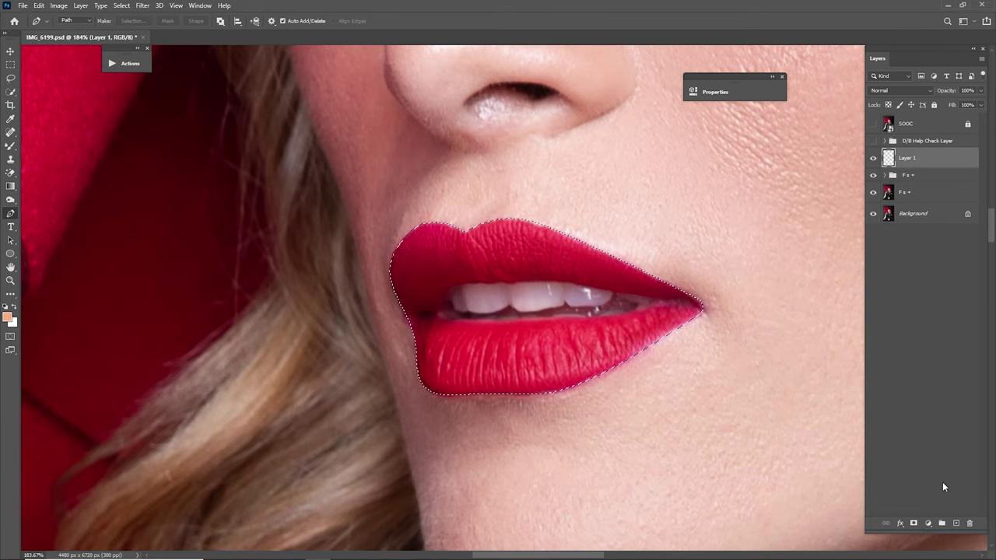
key(ctrl+BackSpace)
key(ctrl+d)
mouse_move(873, 176)
mouse_down()
mouse_move(873, 214)
mouse_move(873, 176)
mouse_up()
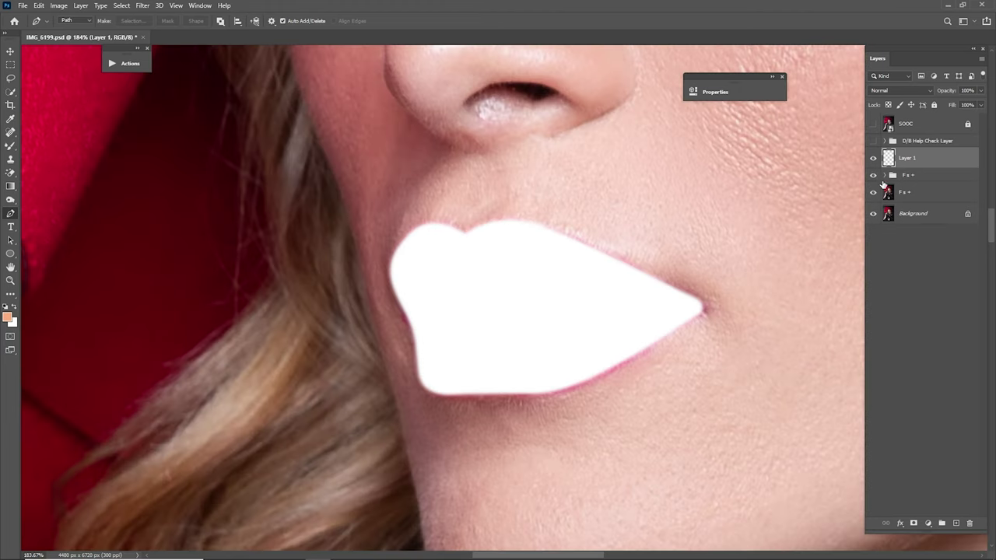
click(873, 159)
- Select Low Frequency copy inside the F s + group and hide the High Frequency layer to expose the blurred tones
click(885, 176)
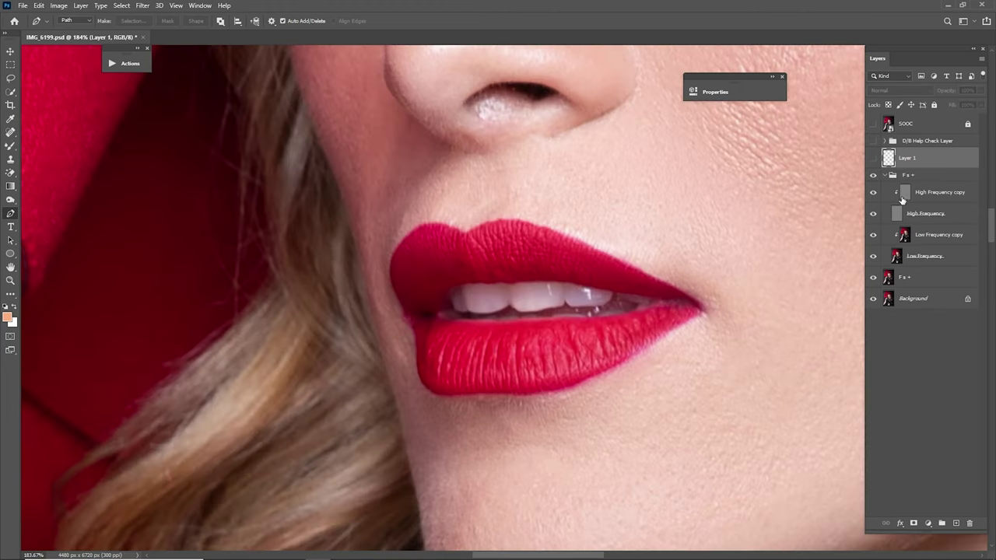
key(z)
click(931, 237)
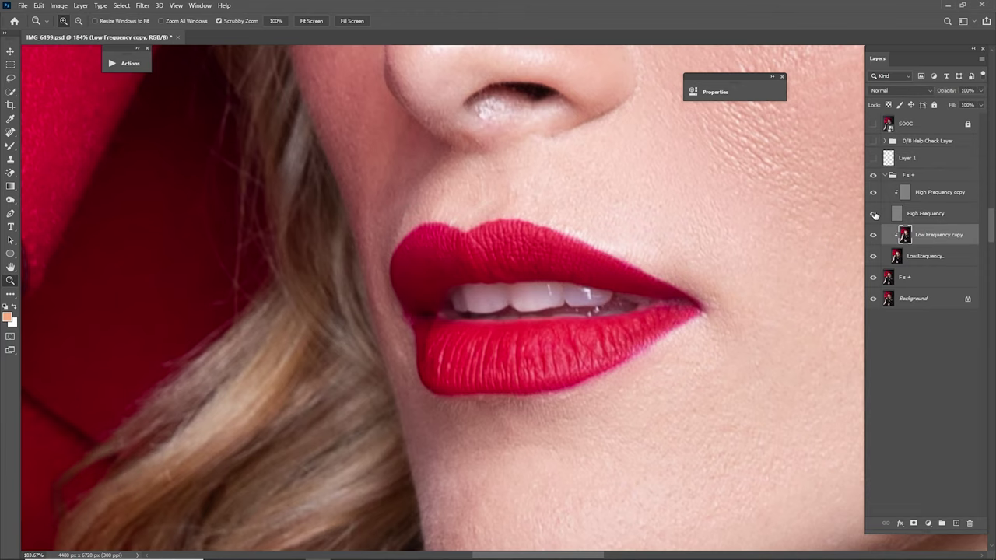
drag(874, 215, 873, 192)
drag(799, 257, 745, 263)
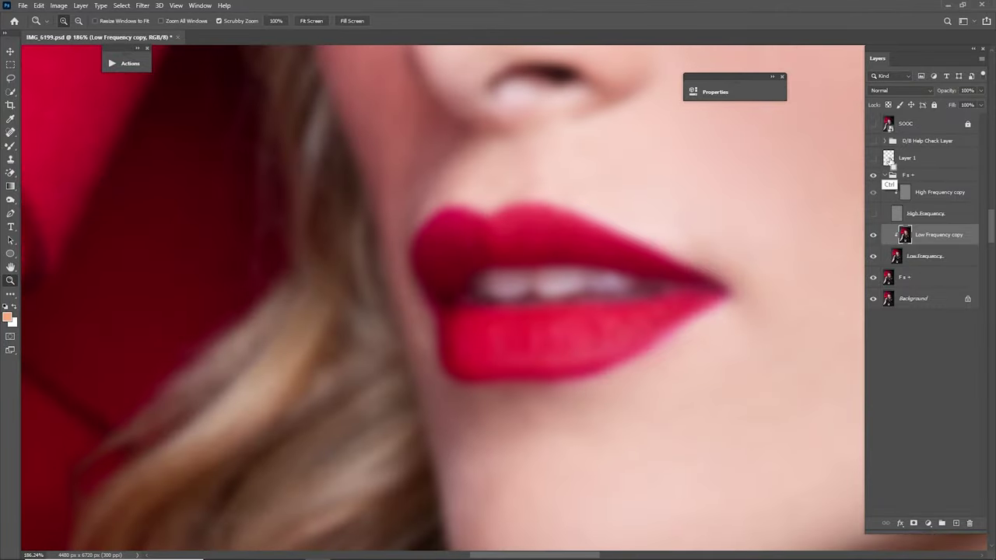
- Load the lip shape from Layer 1 as a selection and ready the Mixer Brush at size 125
ctrl+click(889, 159)
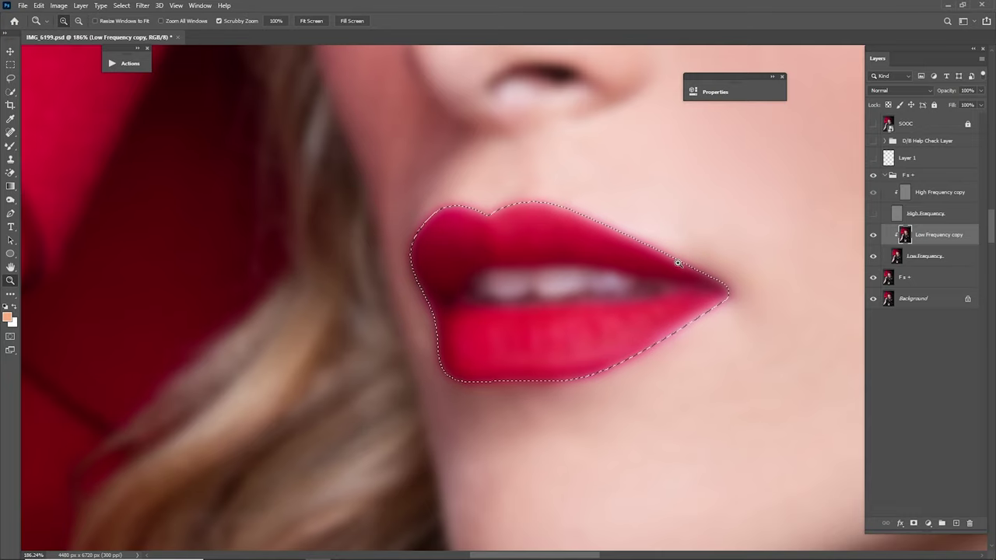
mouse_move(678, 263)
mouse_down()
mouse_move(646, 283)
mouse_move(600, 283)
mouse_up()
drag(604, 284, 645, 316)
key(b)
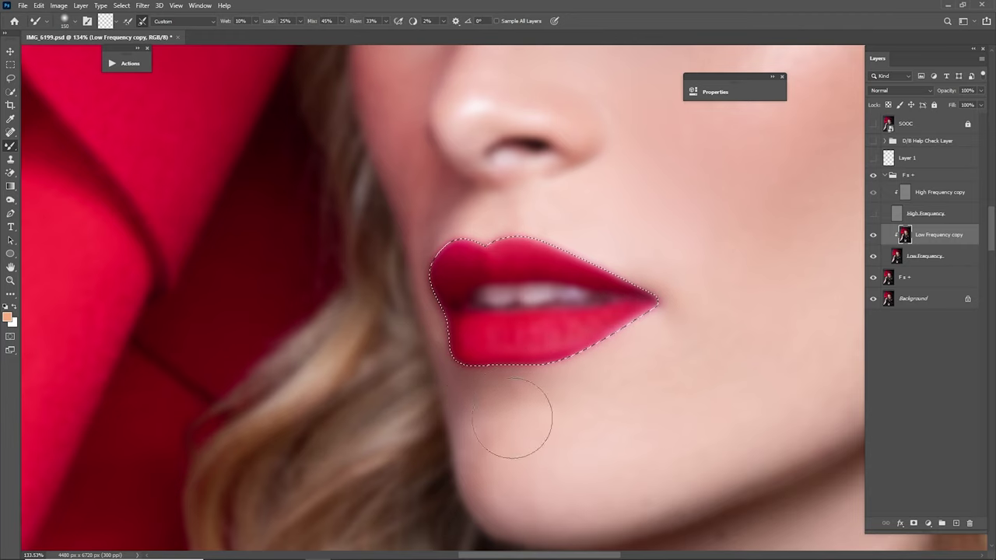
key(bracketright)
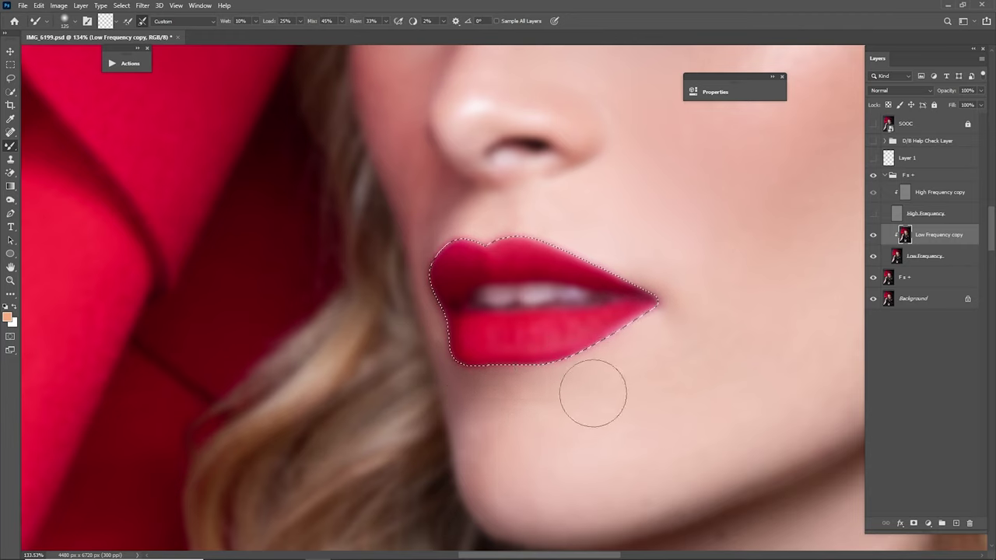
- Show the High Frequency layer and compare the mouth area with and without Low Frequency copy
click(873, 214)
click(873, 235)
click(874, 236)
click(875, 236)
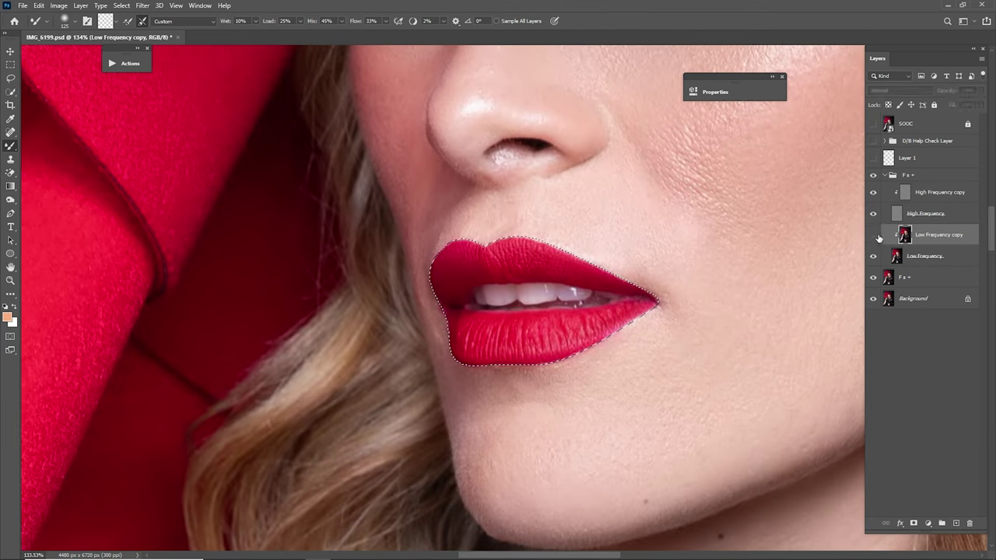
click(874, 237)
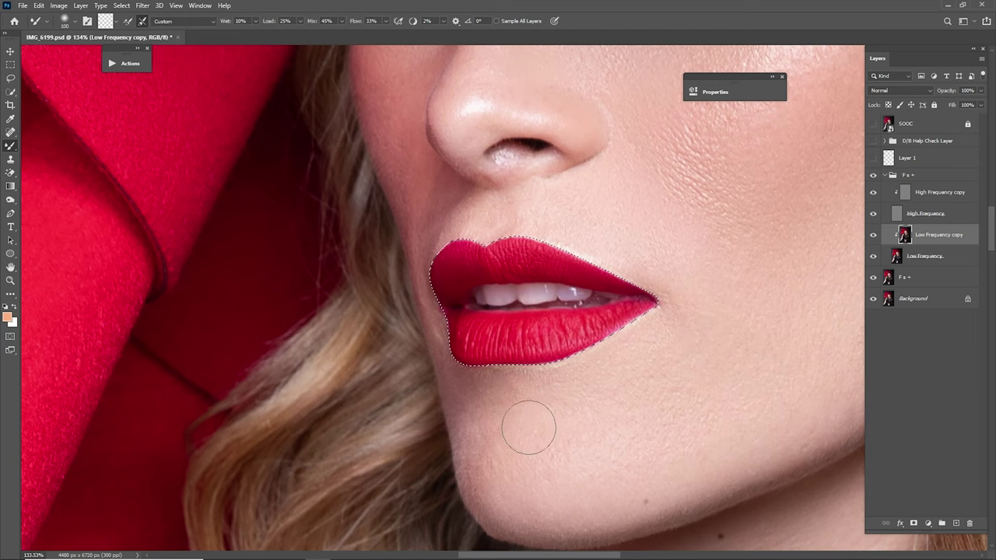
- Hide the High Frequency layer and blend the tones along the far edge of the lips with a small Mixer Brush on Low Frequency copy
key(ctrl+d)
key(ctrl+h)
key(ctrl+space)
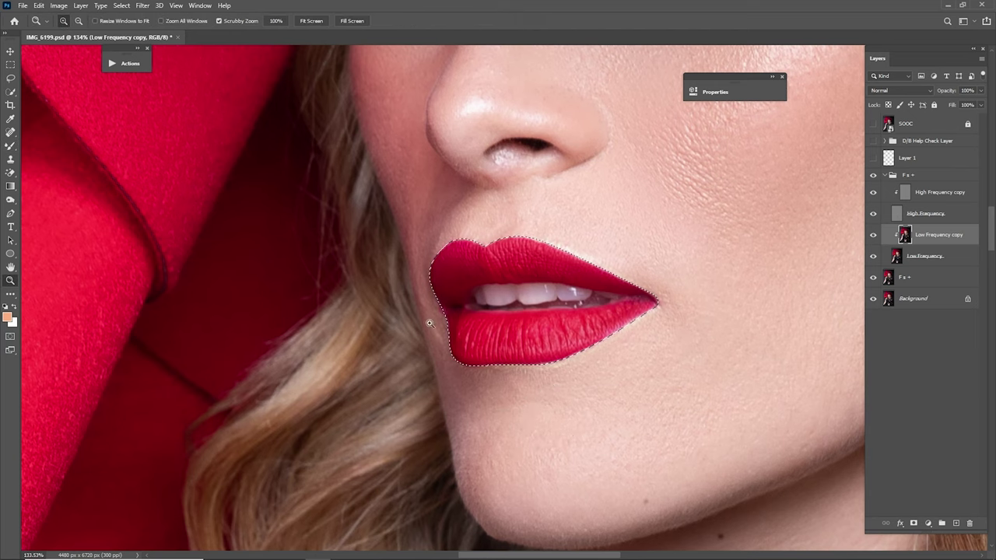
drag(428, 322, 483, 331)
key(bracketleft)
key(bracketleft)
key(bracketleft)
key(bracketleft)
key(bracketleft)
key(bracketleft)
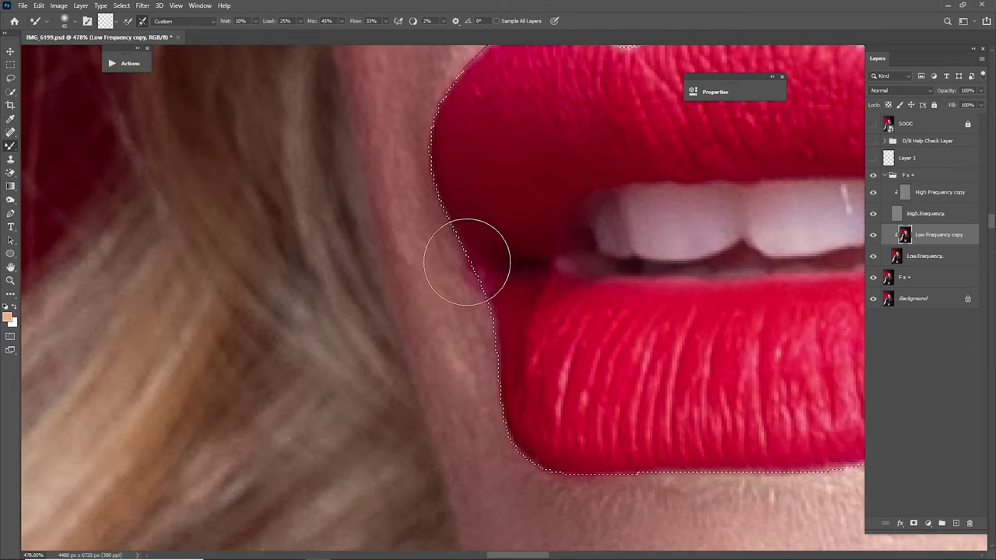
click(873, 213)
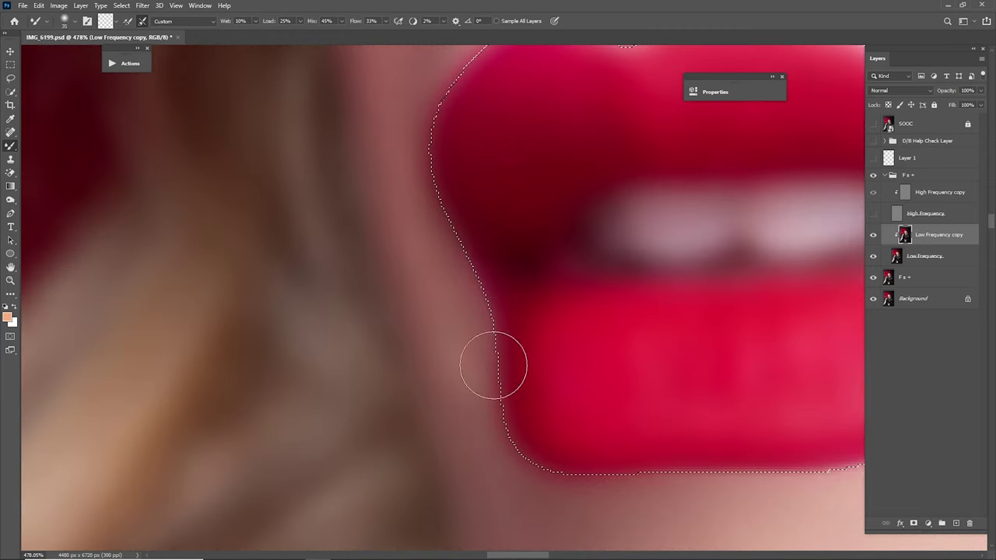
drag(483, 185, 500, 350)
key(bracketright)
key(bracketright)
key(bracketright)
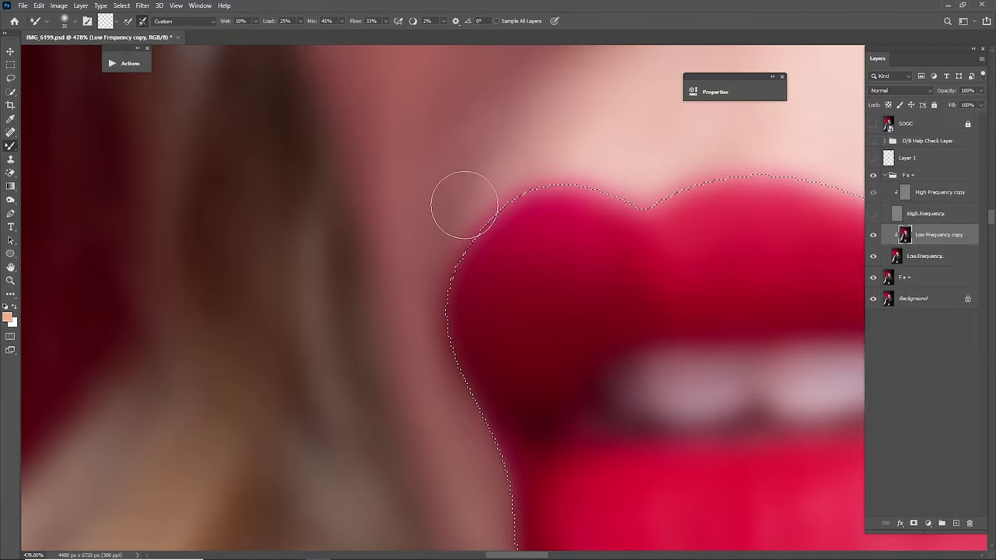
- Blend the skin tones along the upper lip's top edge with a larger Mixer Brush, working towards the near corner
drag(540, 146, 483, 258)
key(bracketright)
key(bracketright)
drag(614, 248, 487, 242)
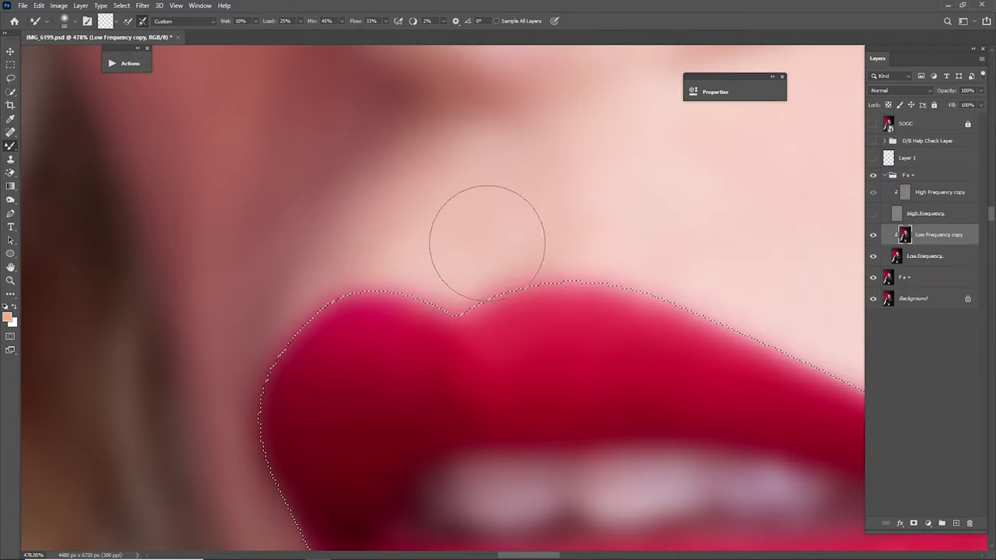
drag(715, 342, 595, 345)
- Set the Mixer Brush wetness to 60% and blend the skin tones along the lower lip's bottom edge
key(ctrl+space)
mouse_move(639, 486)
mouse_down()
mouse_move(621, 244)
mouse_move(516, 332)
mouse_up()
mouse_move(516, 332)
mouse_down()
mouse_move(552, 267)
mouse_move(538, 287)
mouse_move(515, 272)
mouse_up()
key(6)
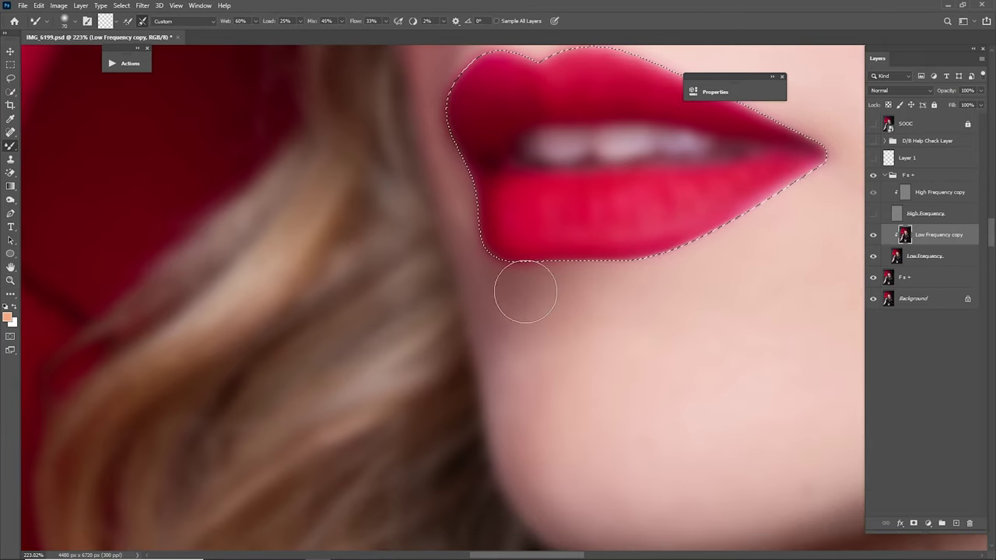
drag(696, 272, 589, 319)
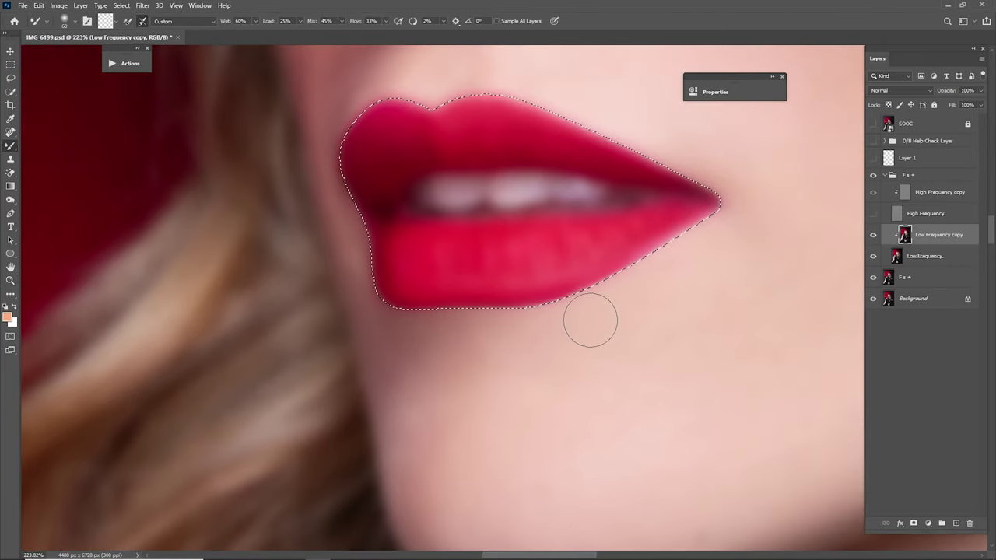
key(])
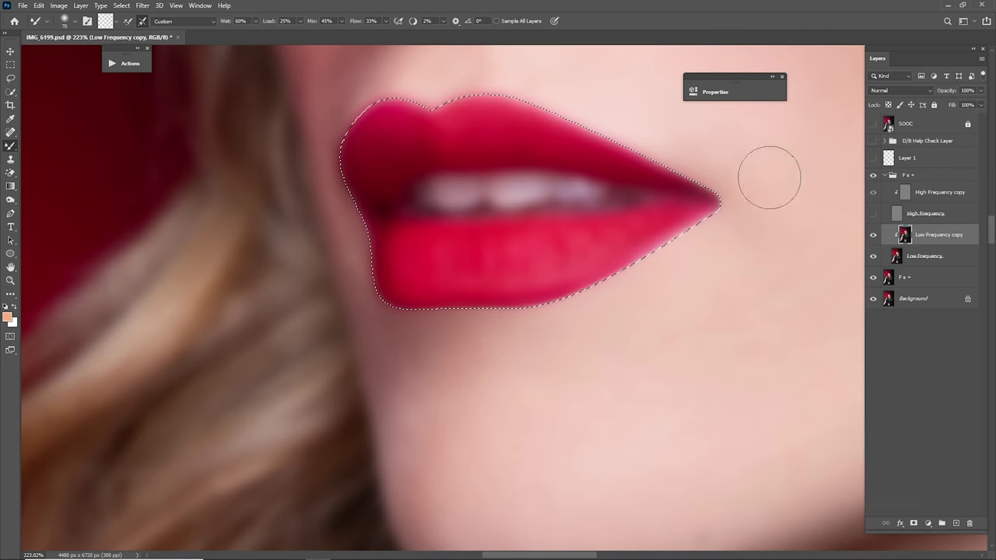
- Show the High Frequency layer, drop the lip selection and compare the mouth area with and without the frequency separation group
click(873, 213)
key(ctrl+d)
drag(815, 239, 716, 247)
click(873, 175)
click(873, 176)
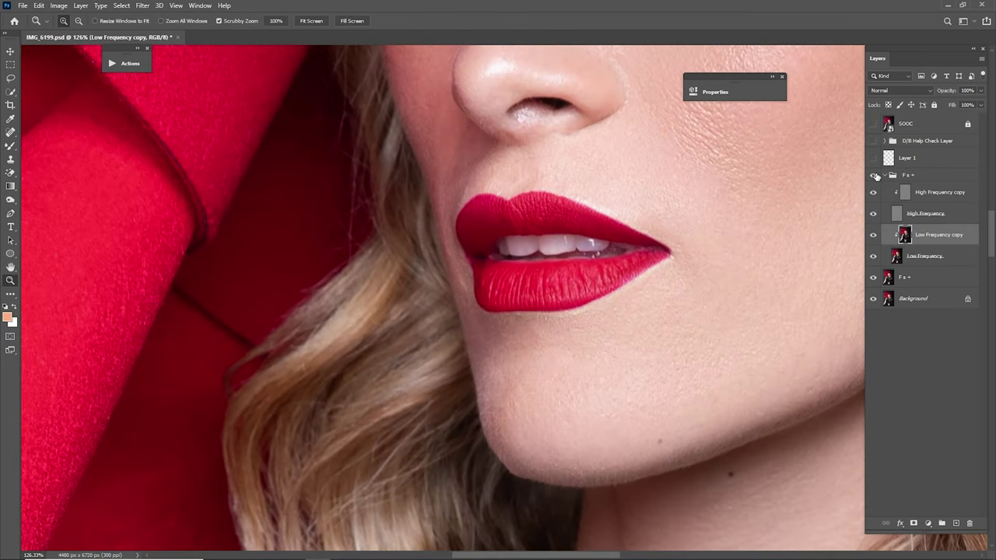
click(874, 175)
click(875, 174)
- Hide the High Frequency layer, reload Layer 1's lip selection and smooth the skin tones around the lips on Low Frequency copy
click(881, 167)
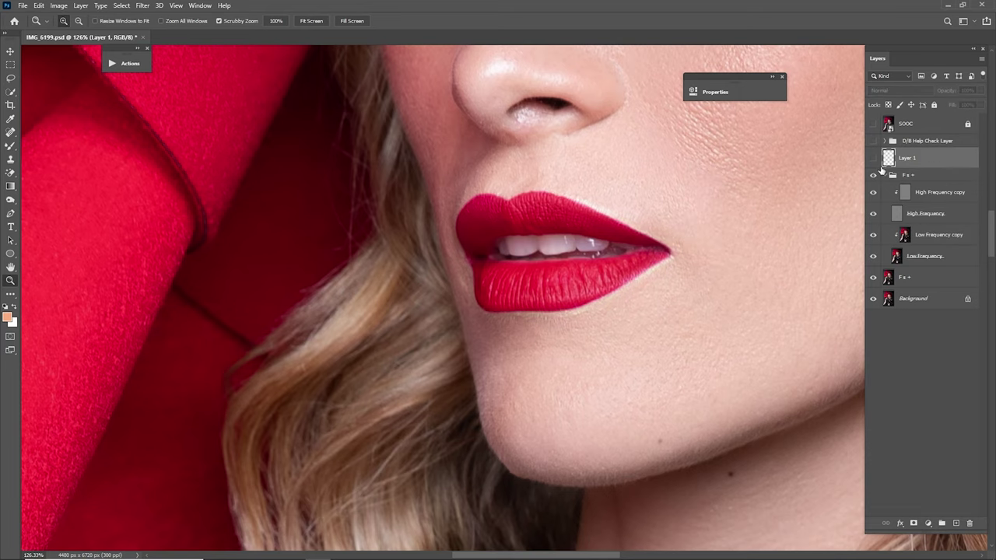
click(914, 233)
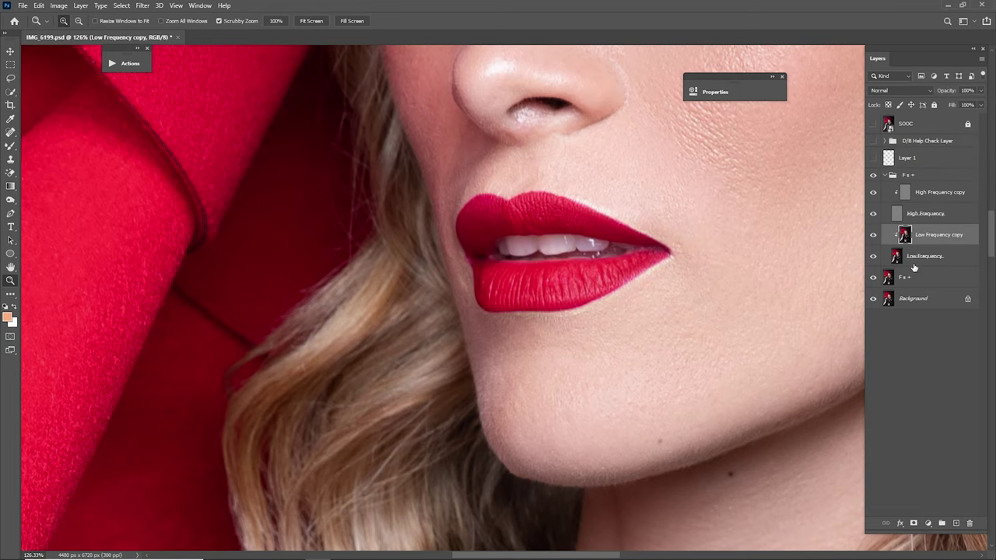
click(873, 215)
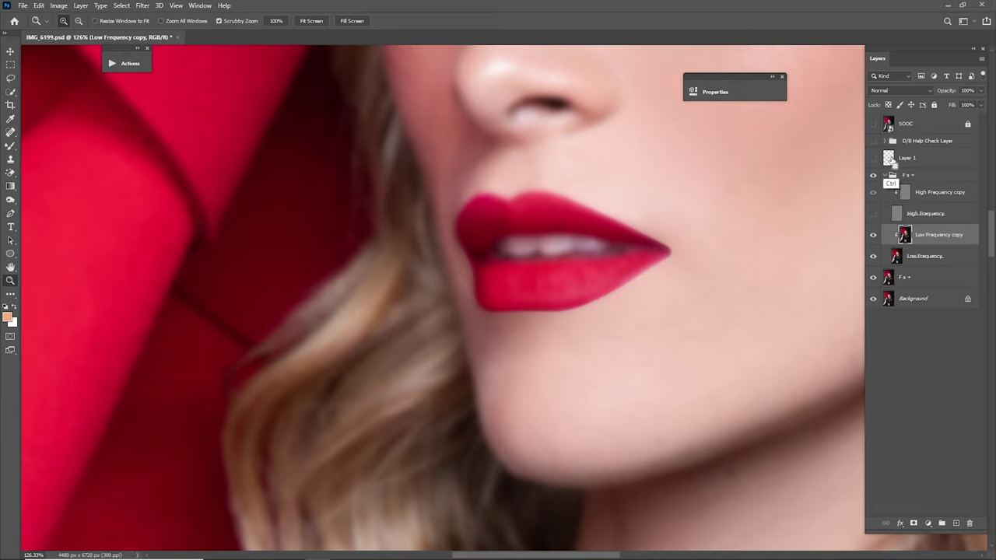
ctrl+click(893, 176)
drag(540, 293, 573, 313)
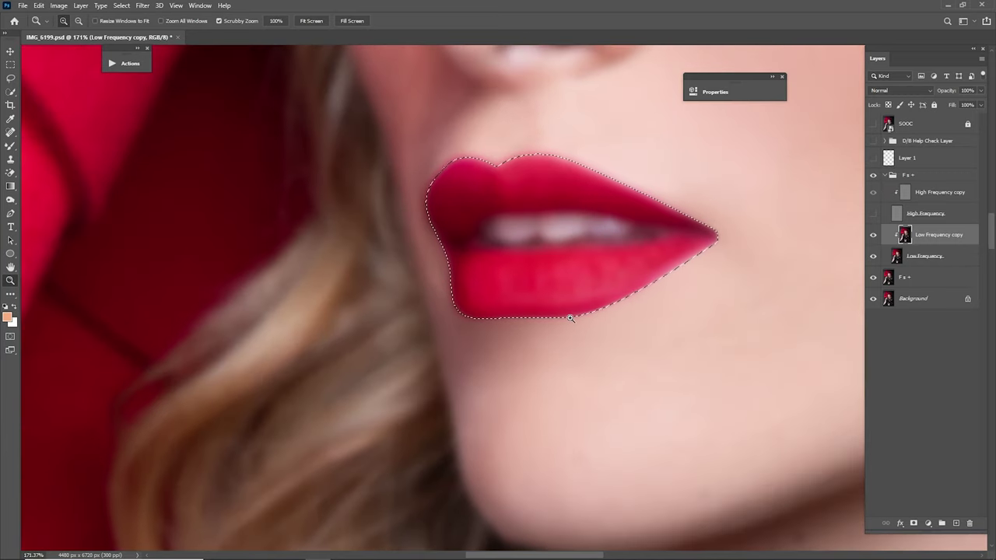
key(b)
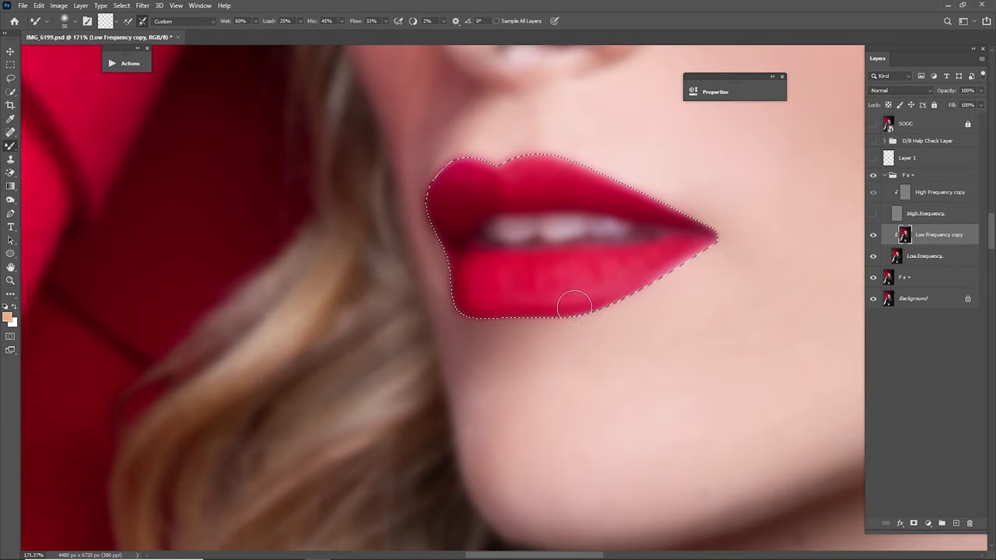
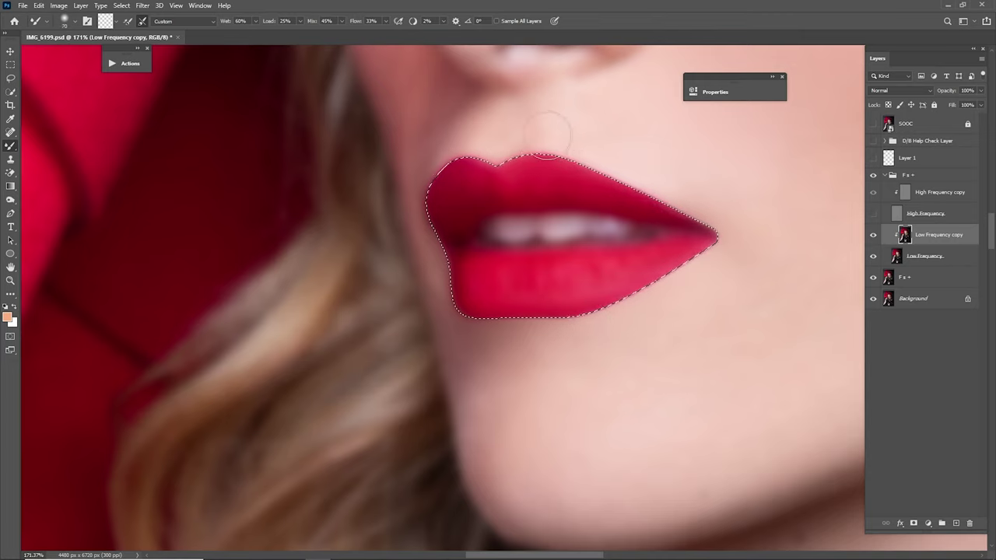
mouse_move(445, 186)
mouse_down()
mouse_move(483, 281)
mouse_move(476, 306)
mouse_move(532, 325)
mouse_move(744, 252)
mouse_up()
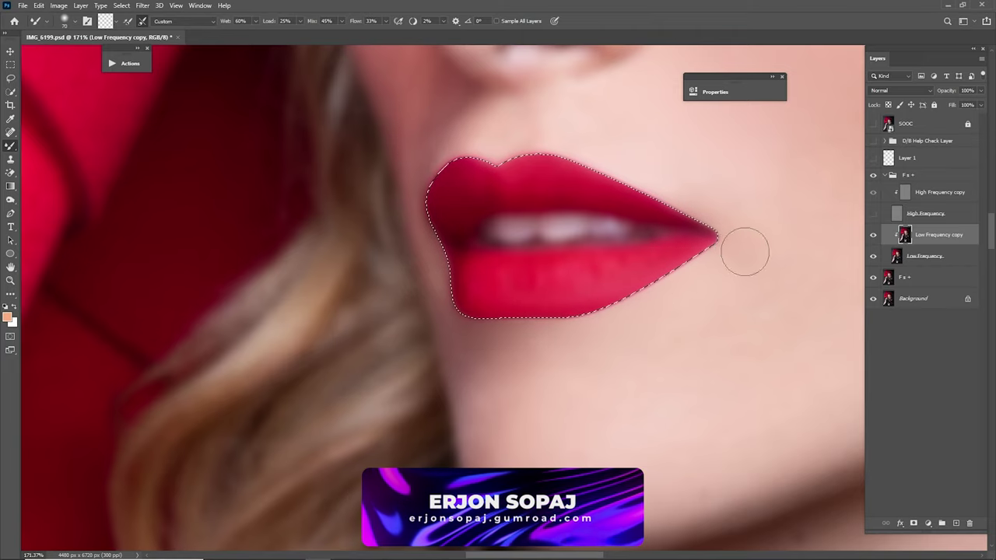
key([)
- Show the High Frequency layer, clear the selection and check the lips with and without Low Frequency copy
click(873, 214)
key(ctrl+d)
click(872, 235)
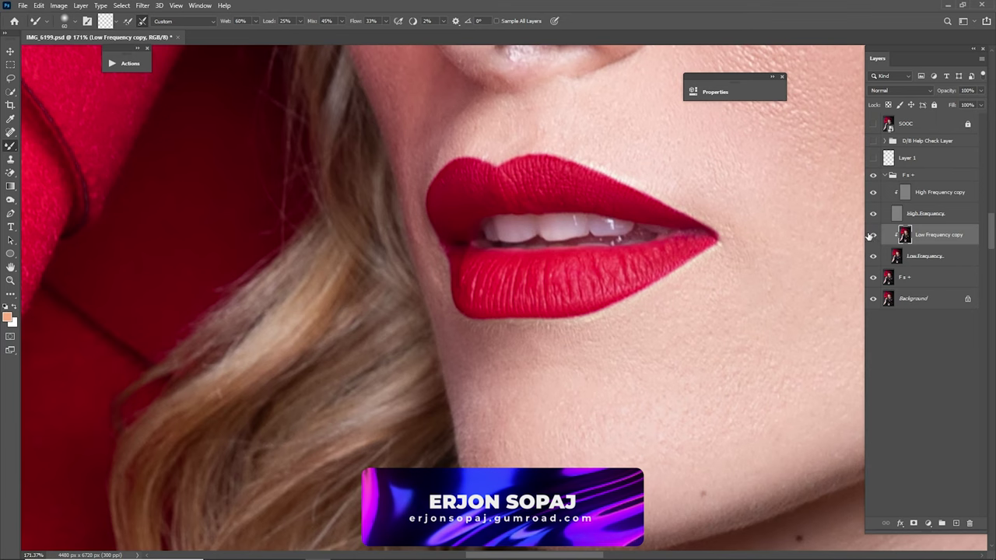
click(873, 236)
key(z)
drag(806, 267, 735, 280)
click(873, 235)
click(873, 235)
key(ctrl+0)
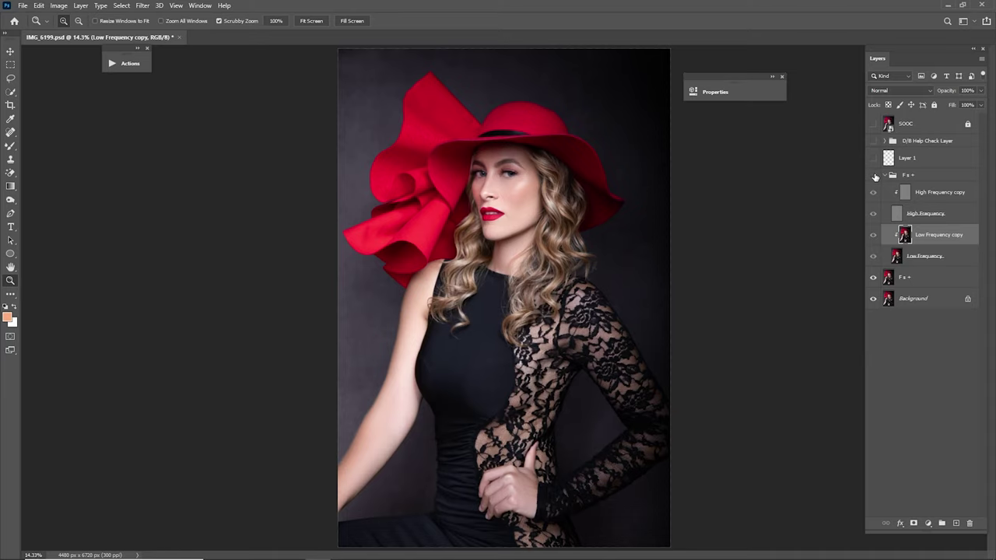
- Load Layer 1's lip selection on High Frequency copy and clone clean skin texture along the lower lip's bottom edge
drag(496, 214, 758, 246)
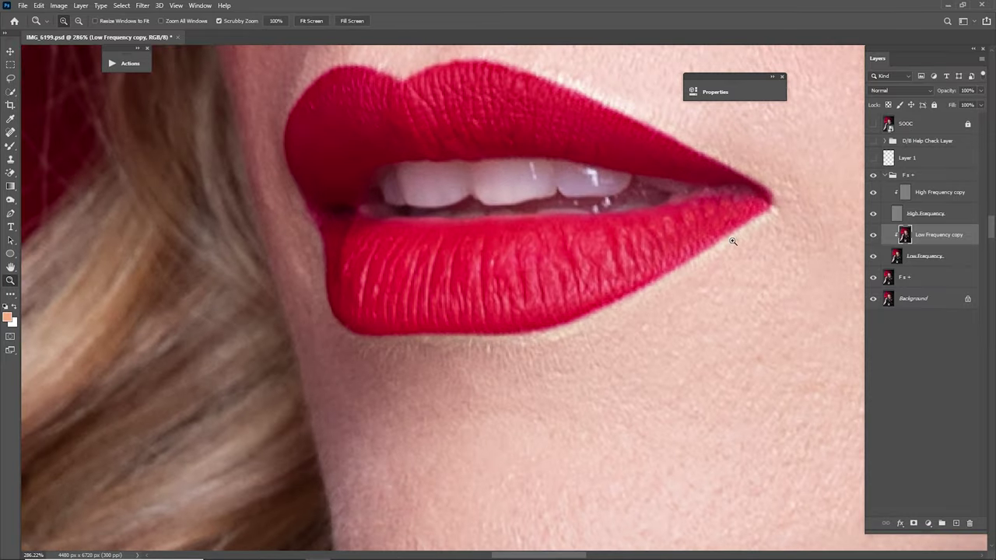
drag(801, 236, 726, 240)
click(932, 191)
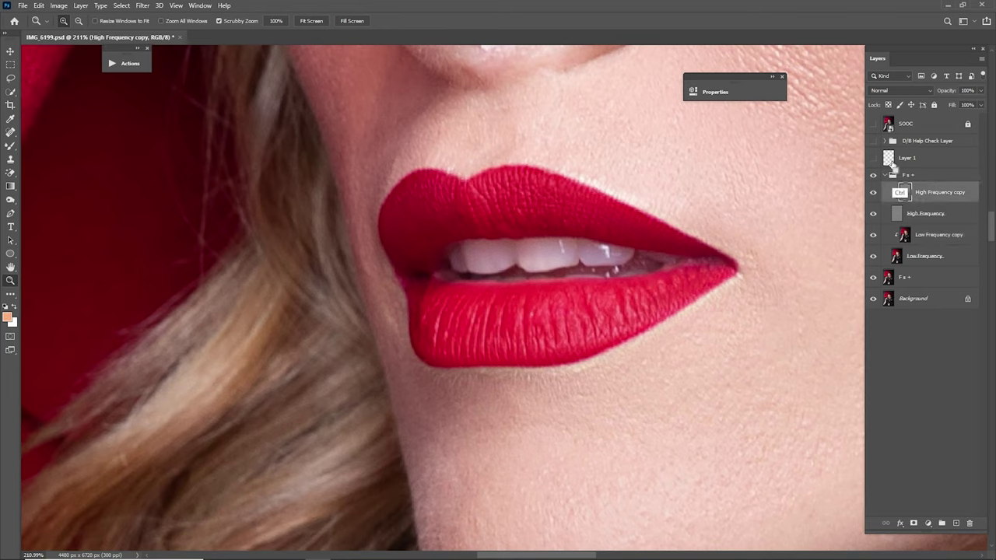
ctrl+click(892, 159)
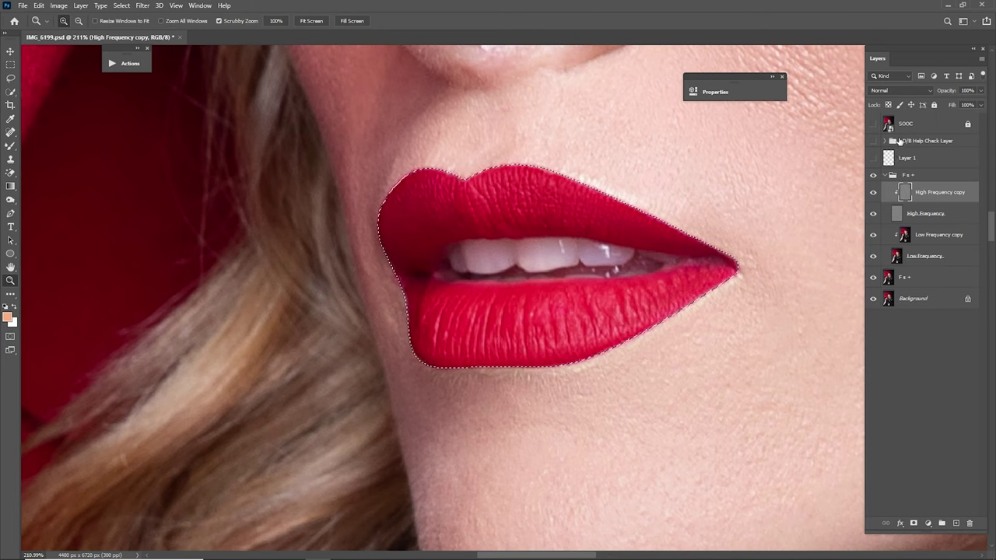
key(s)
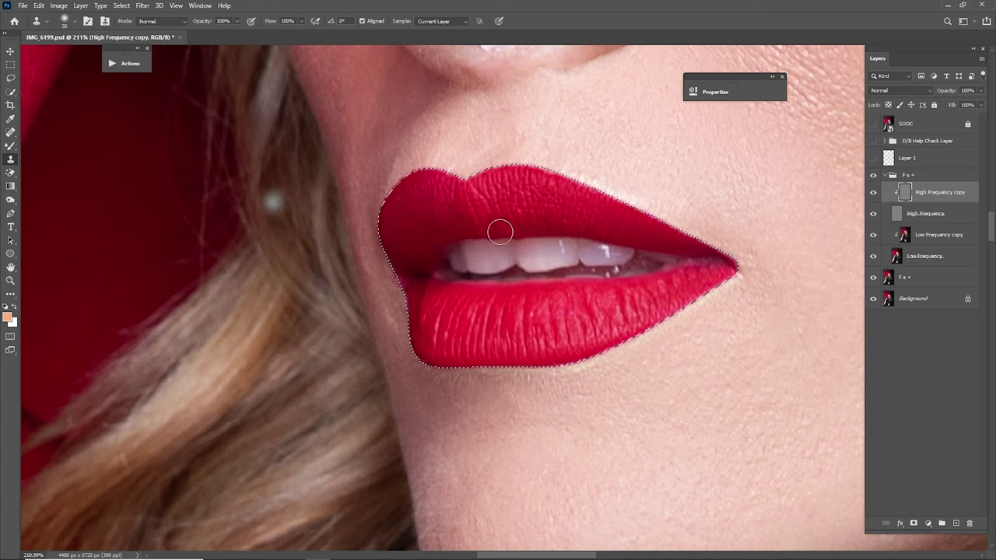
alt+click(711, 336)
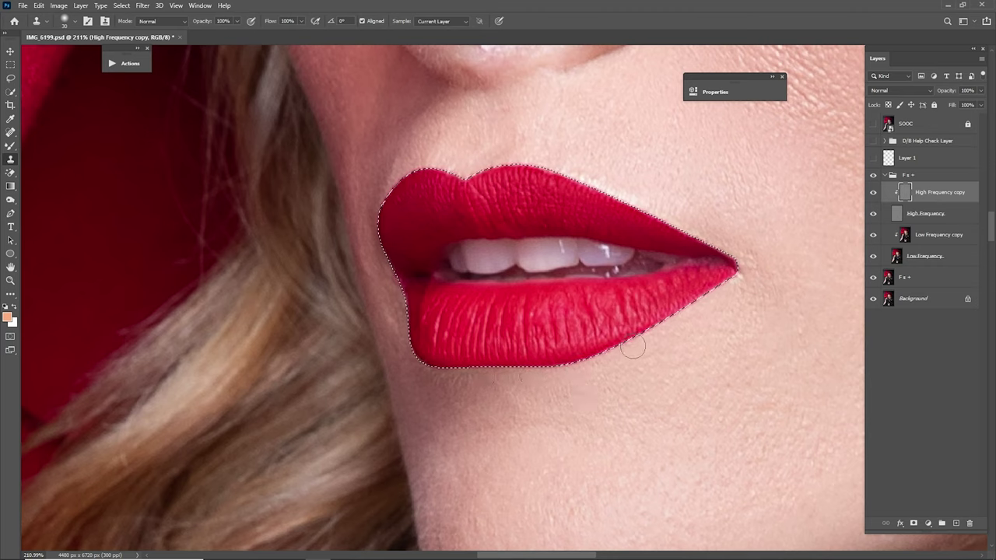
- Clone clean skin texture along the upper lip's edge to the near corner, redoing the faulty stroke, and deselect
scroll(656, 278, up, 3)
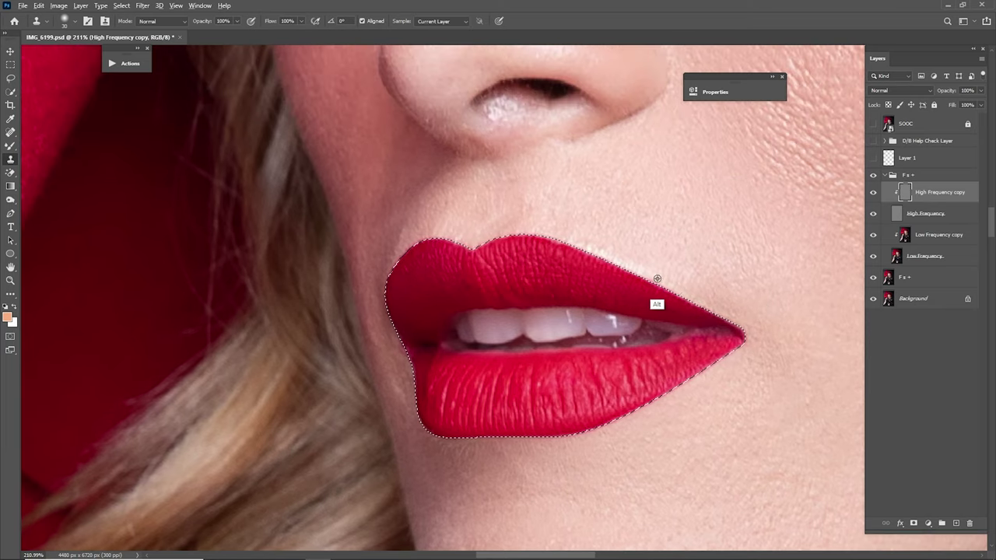
alt+click(587, 227)
drag(577, 243, 667, 279)
alt+click(601, 226)
mouse_move(576, 241)
mouse_down()
mouse_move(733, 298)
mouse_move(618, 226)
mouse_move(582, 238)
mouse_move(659, 276)
mouse_up()
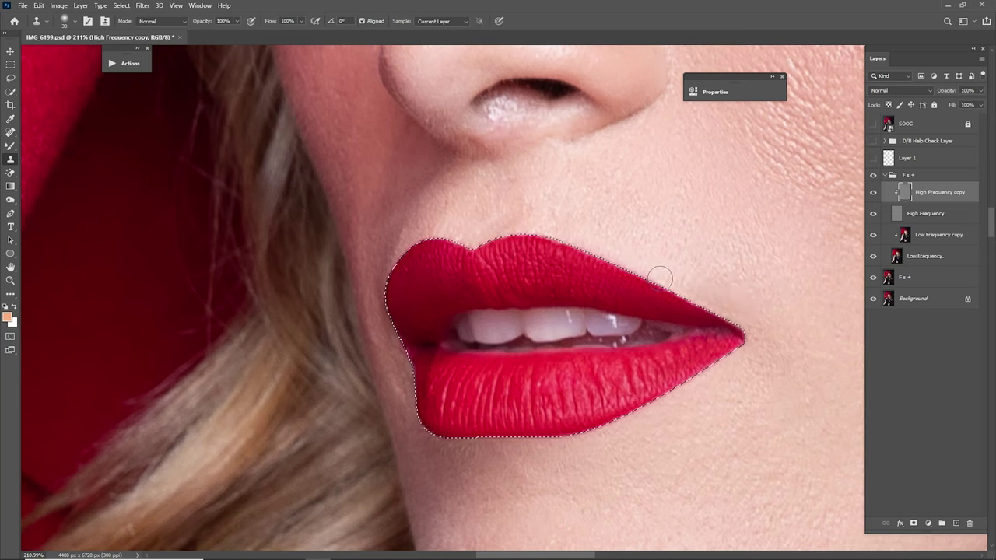
key(ctrl+z)
alt+click(606, 231)
drag(580, 243, 734, 319)
alt+click(696, 278)
alt+click(691, 273)
key(ctrl+d)
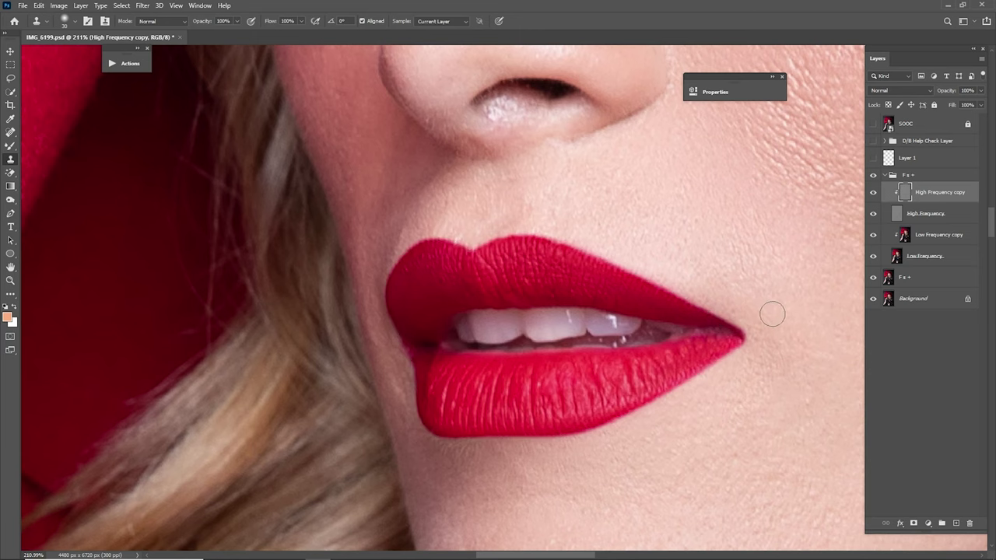
- Compare the whole retouched portrait with the original SOOC layer
scroll(773, 314, down, 5)
key(ctrl+0)
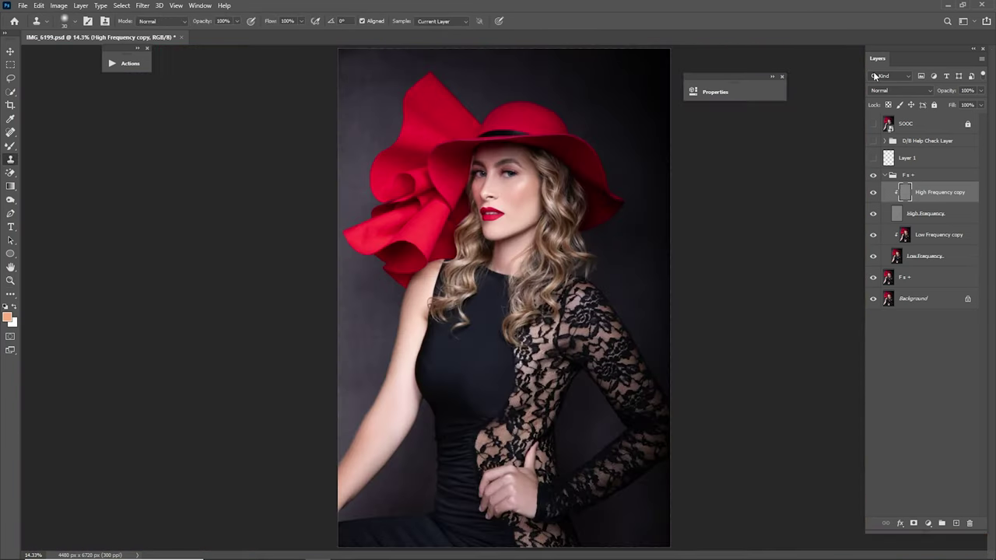
click(873, 124)
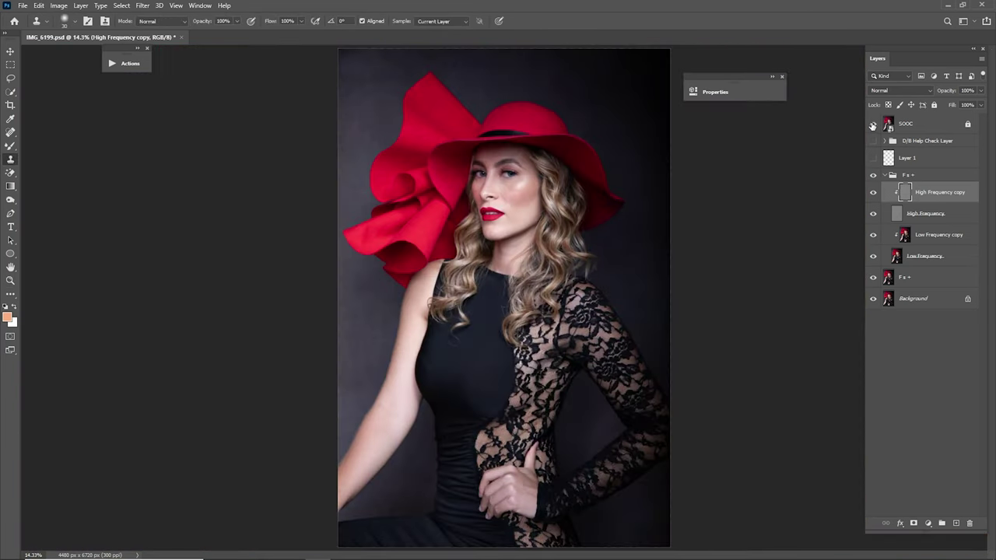
click(873, 125)
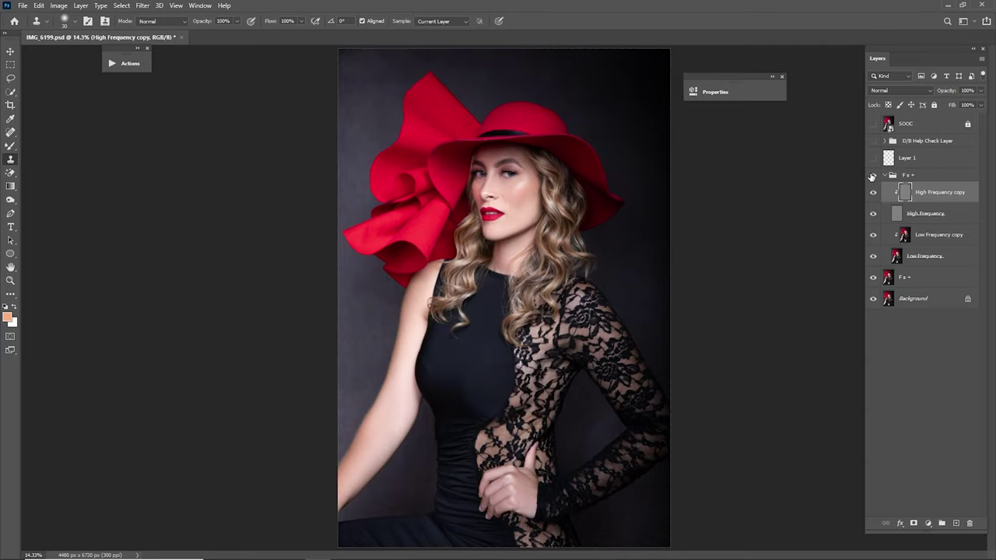
- Clone skin texture over the area below the lower lip's far corner with the Clone Stamp on High Frequency copy
key(z)
drag(490, 223, 586, 282)
drag(573, 198, 593, 290)
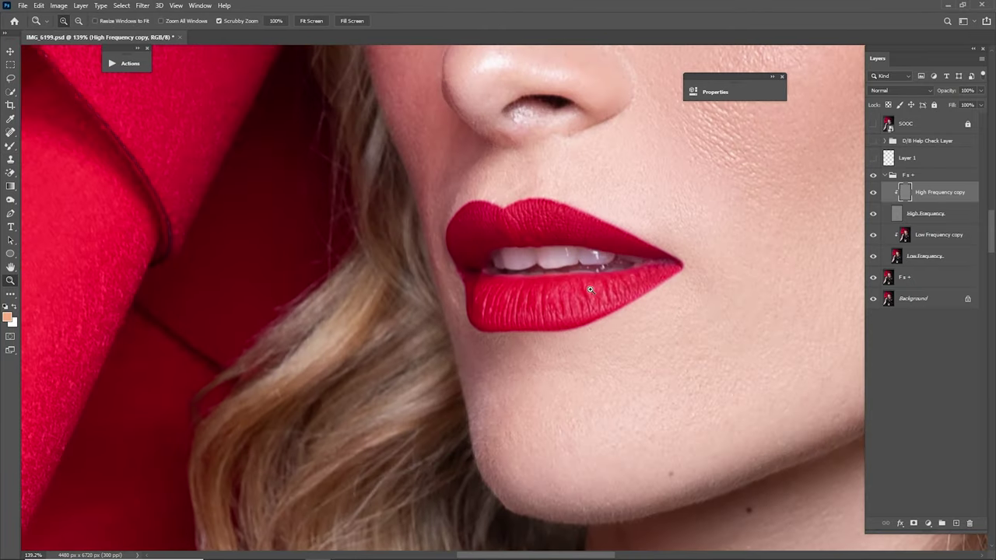
drag(551, 248, 655, 295)
drag(548, 416, 655, 302)
drag(595, 310, 614, 321)
key(s)
alt+click(617, 430)
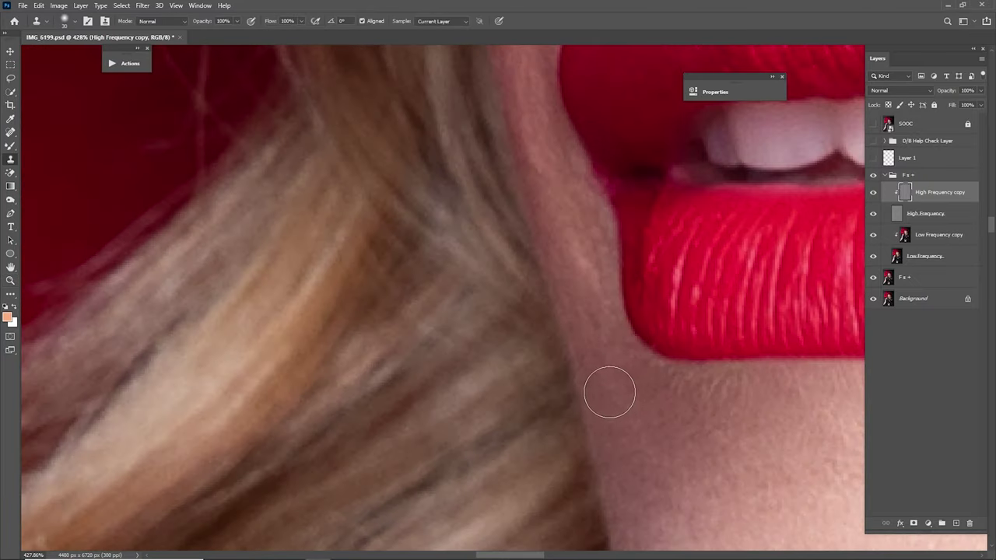
click(620, 388)
- Reduce the Clone Stamp to size 10 and even out the texture on the skin strip between the hair and the lips
key([)
key([)
key([)
key([)
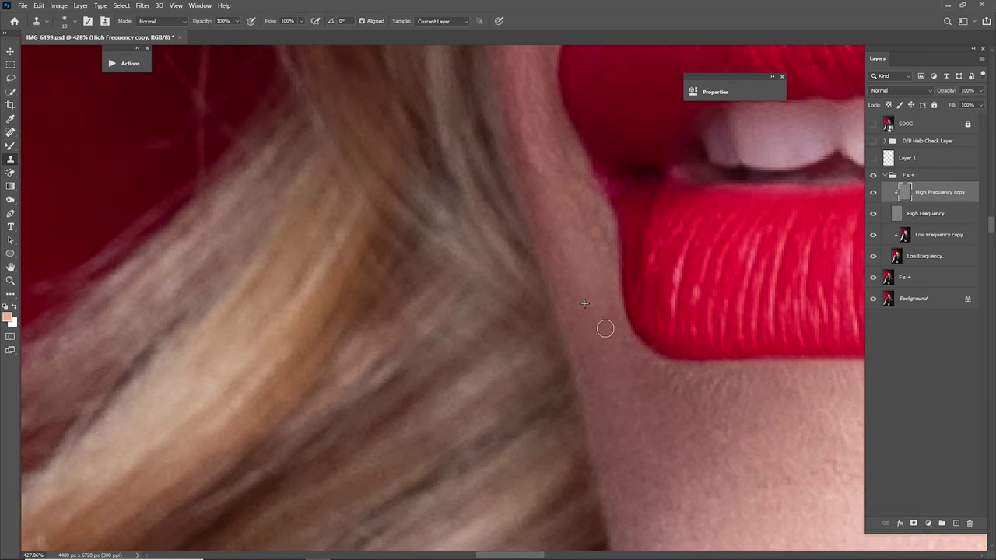
drag(583, 249, 578, 321)
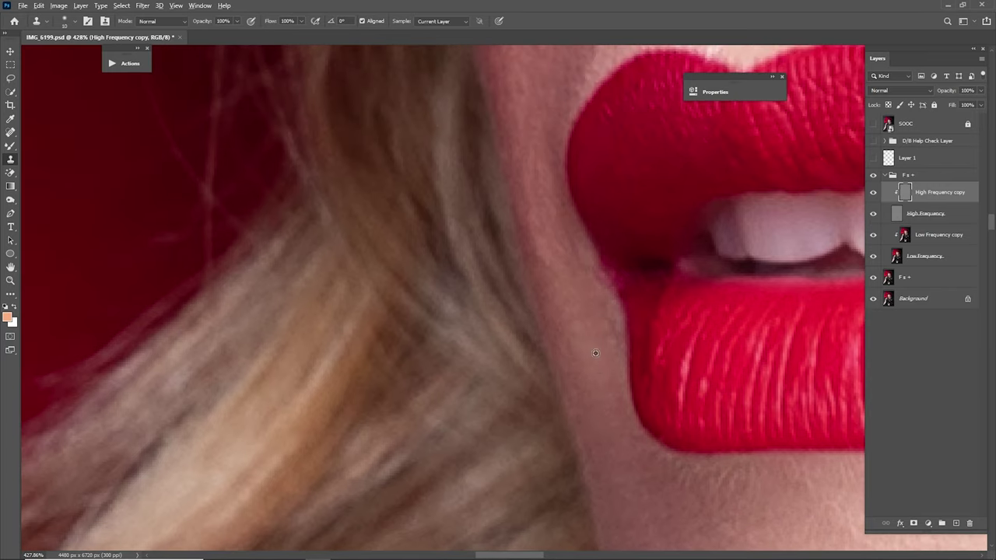
scroll(599, 391, up, 2)
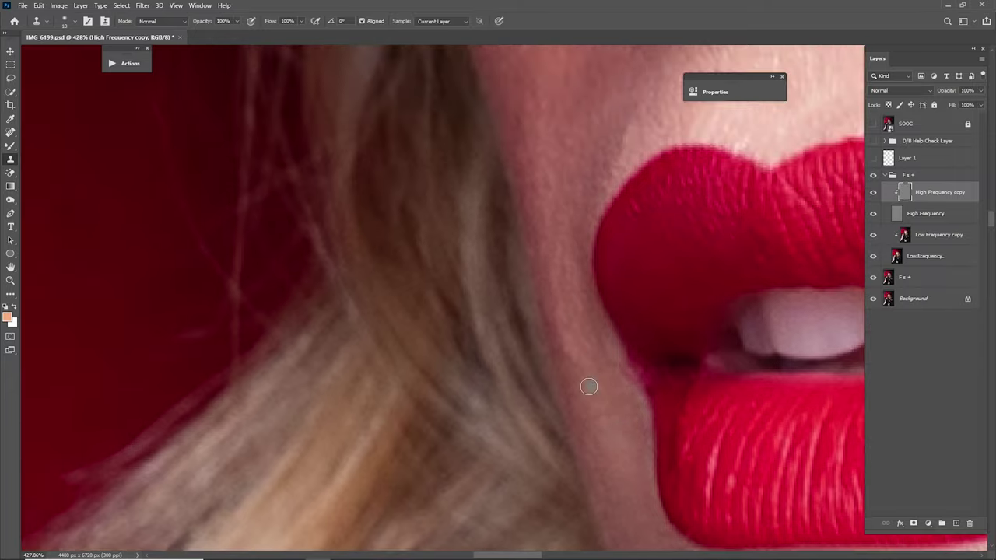
scroll(570, 300, up, 2)
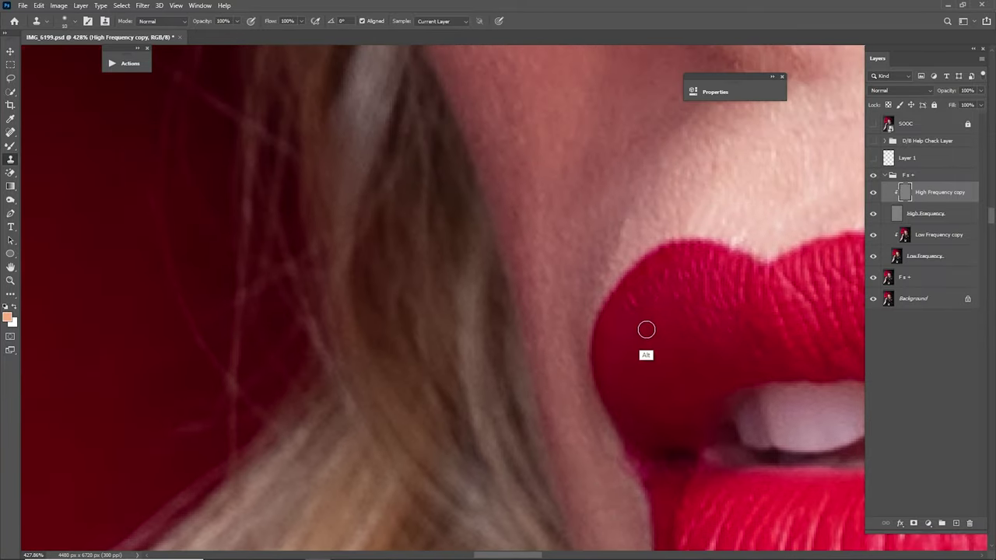
drag(639, 322, 611, 370)
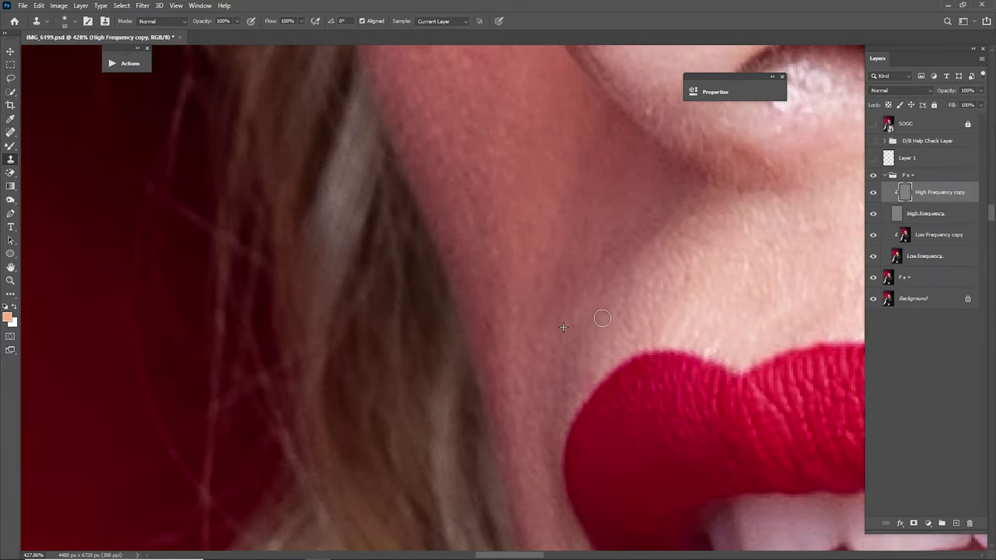
- Clone clean skin texture over the uneven spots on the far cheek beside the nose
scroll(576, 382, up, 2)
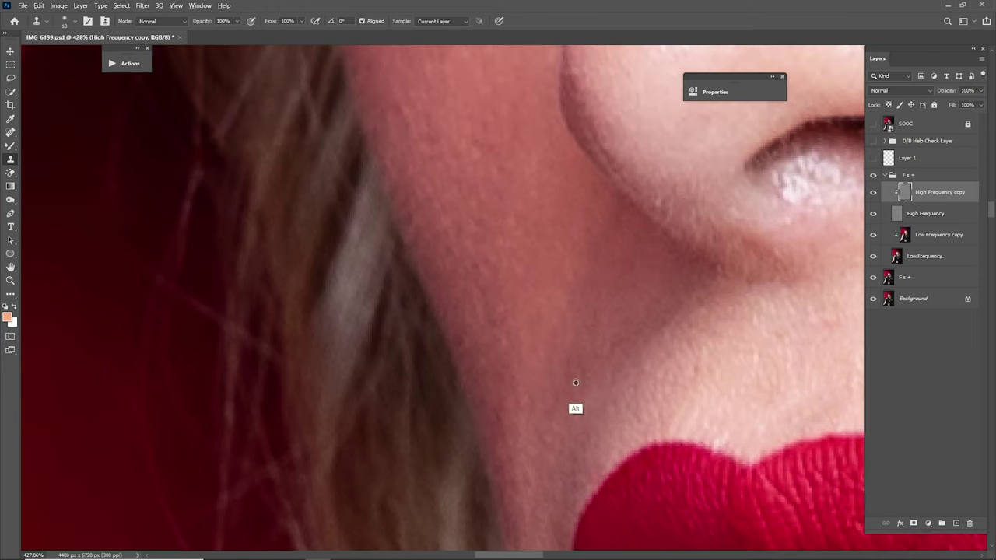
scroll(566, 407, up, 3)
click(552, 339)
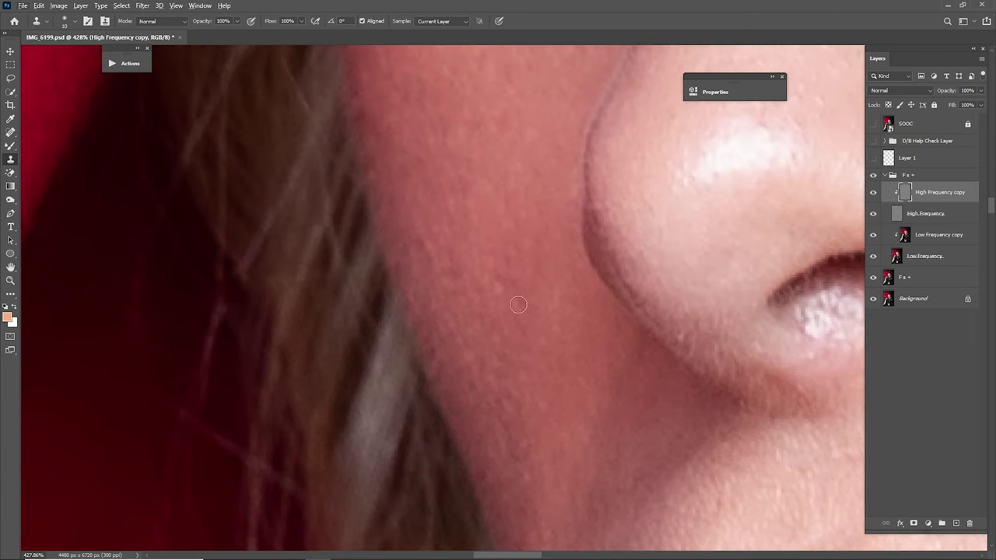
drag(567, 291, 533, 292)
drag(605, 277, 487, 329)
mouse_move(656, 277)
mouse_down()
mouse_move(549, 326)
mouse_move(511, 314)
mouse_move(531, 253)
mouse_up()
scroll(549, 325, down, 5)
scroll(571, 329, up, 4)
drag(501, 319, 520, 292)
scroll(574, 356, down, 6)
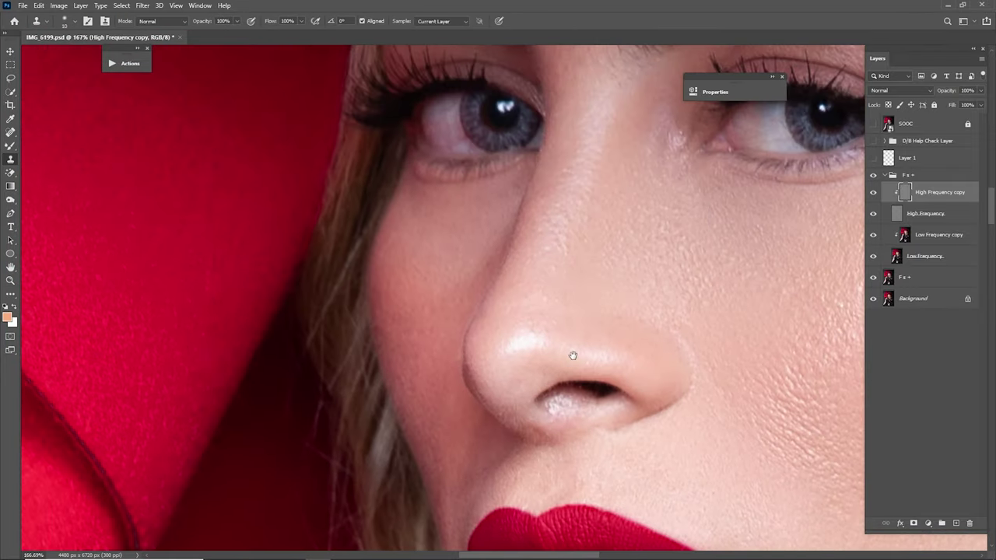
key(s)
key(z)
scroll(596, 282, up, 5)
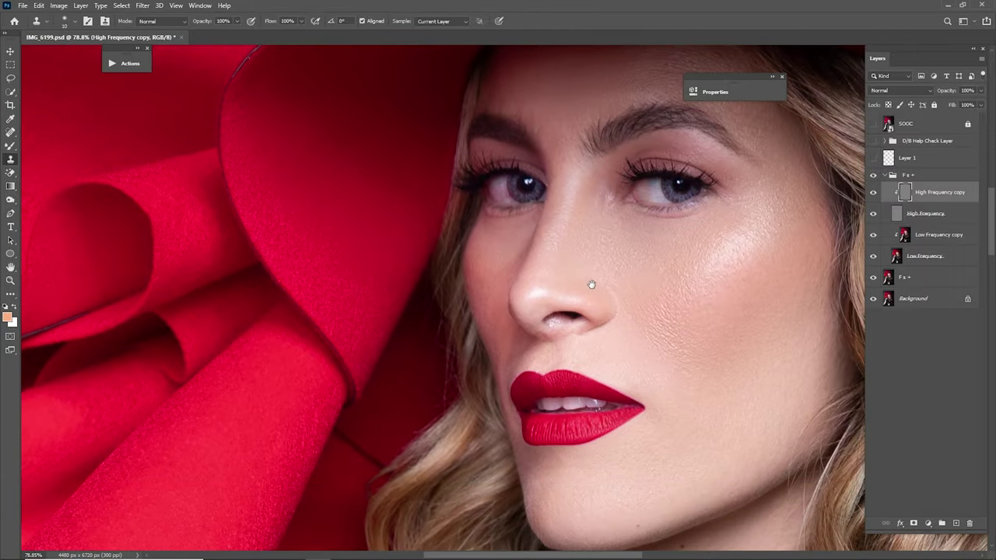
- Select the Low Frequency copy layer and examine the tones around the nostril with the High Frequency layer hidden
scroll(610, 337, up, 2)
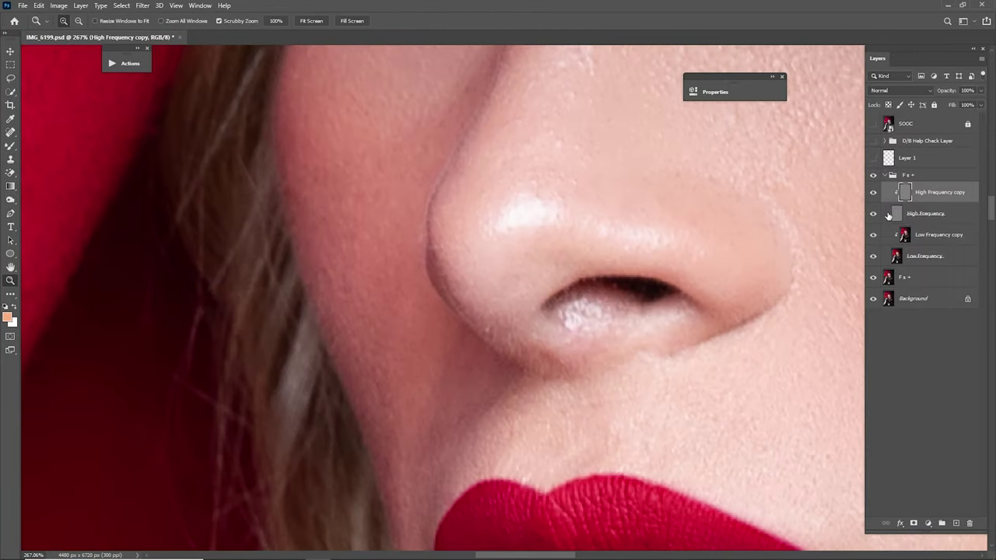
click(905, 234)
click(873, 215)
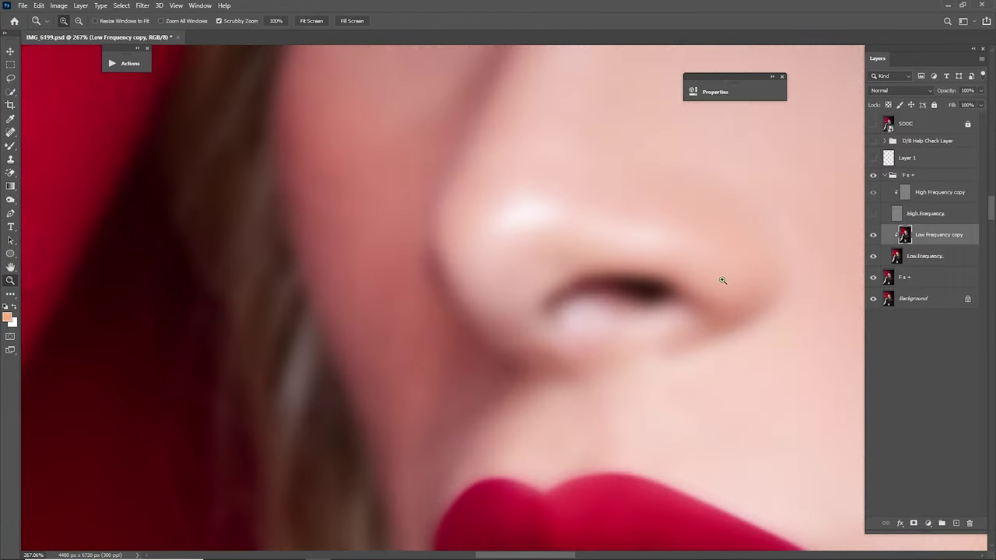
drag(692, 297, 649, 314)
drag(561, 309, 615, 297)
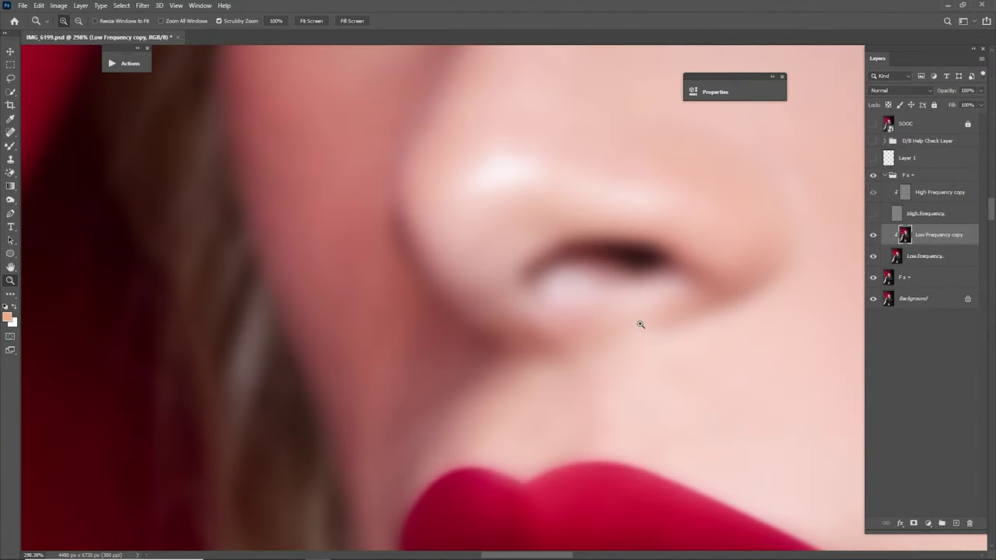
click(872, 213)
scroll(598, 327, down, 1)
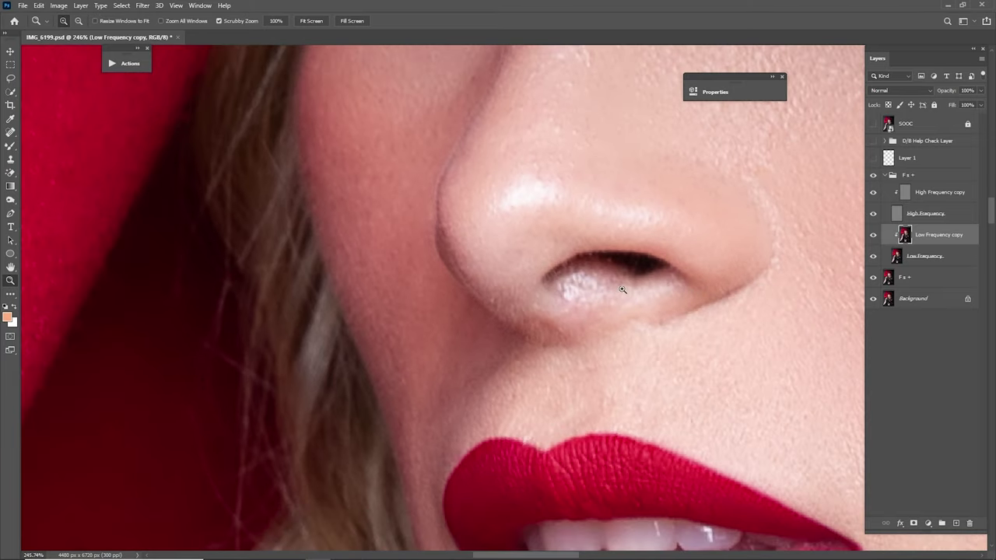
- Sample the skin colour beside the nostril and try a brush stroke at 50% opacity on its bright underside
key(i)
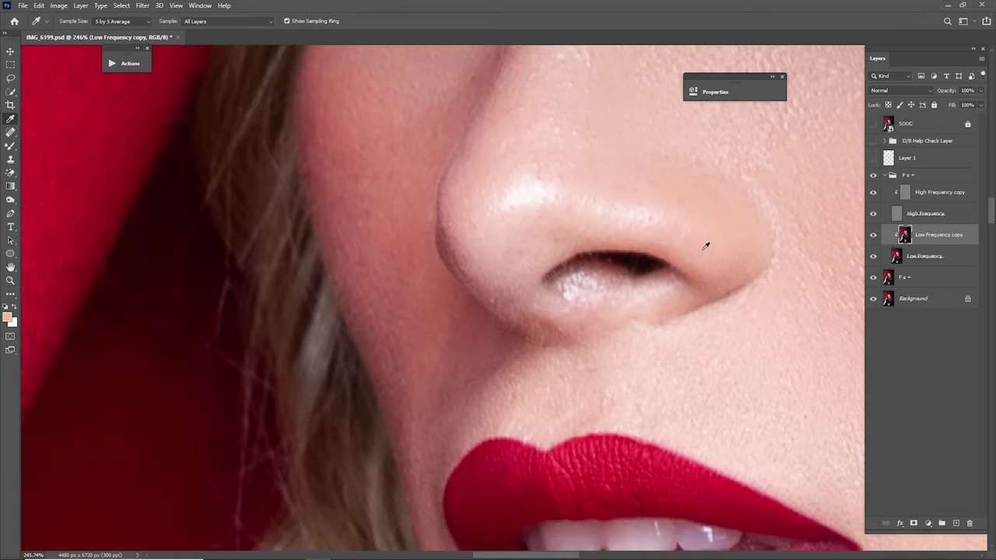
scroll(706, 247, up, 2)
key(b)
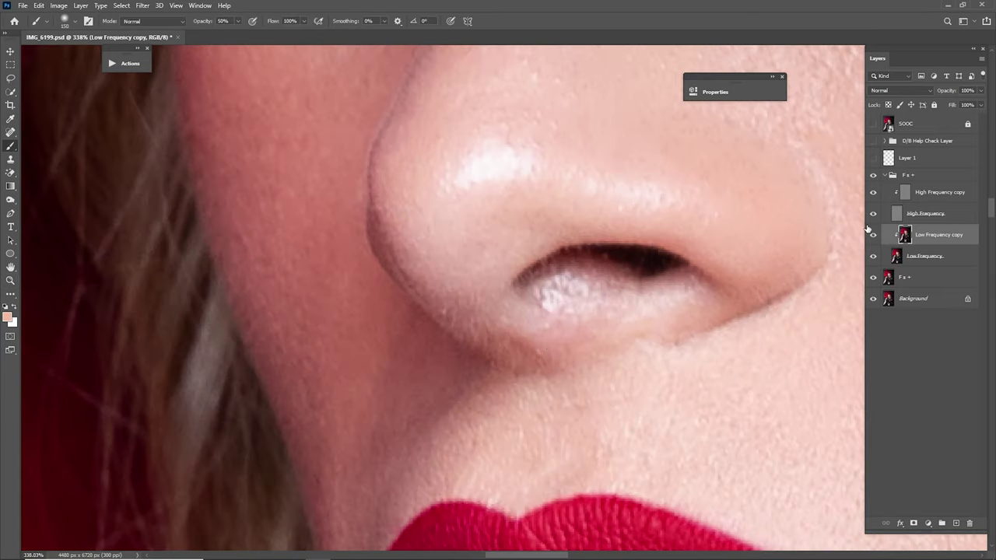
click(872, 213)
drag(639, 300, 625, 293)
key(ctrl+z)
- Paint the sampled skin tone over the bright inner nostril on Low Frequency copy with a size 25 brush at 30% opacity
key(3)
key(bracketleft)
key(bracketleft)
drag(625, 295, 680, 296)
drag(572, 293, 563, 291)
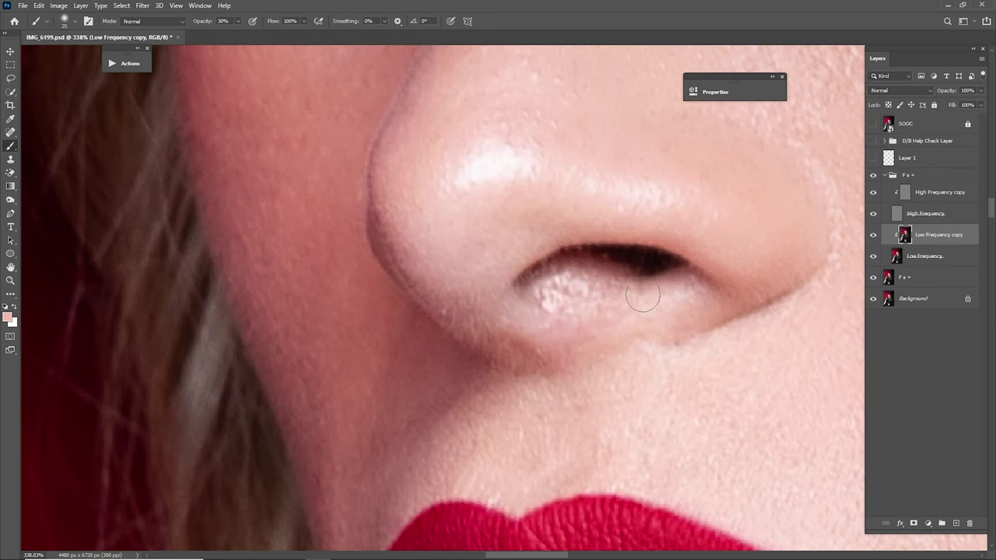
drag(667, 272, 611, 268)
drag(687, 235, 607, 243)
drag(550, 285, 687, 291)
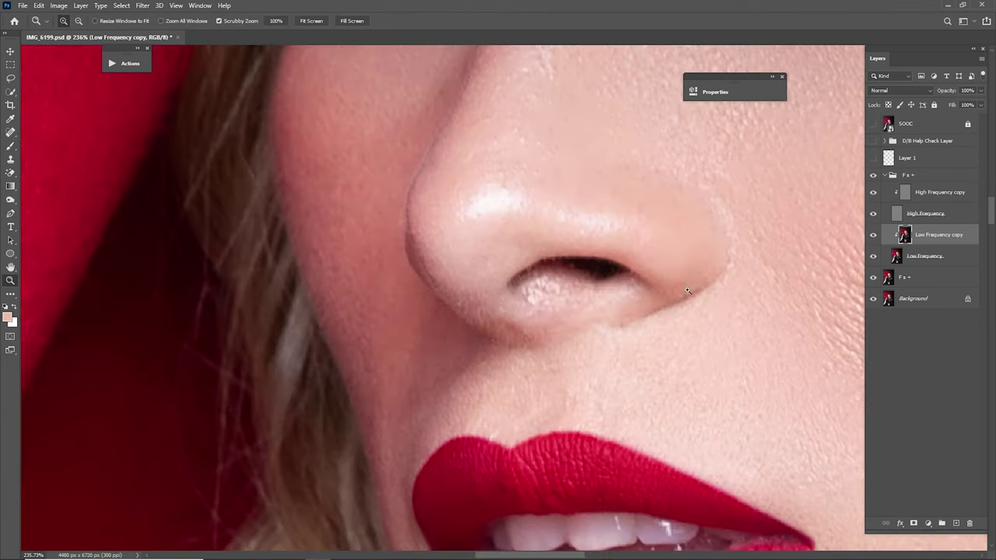
- Clone smooth skin texture over the shiny speckles inside the nostril on the High Frequency copy layer
click(937, 192)
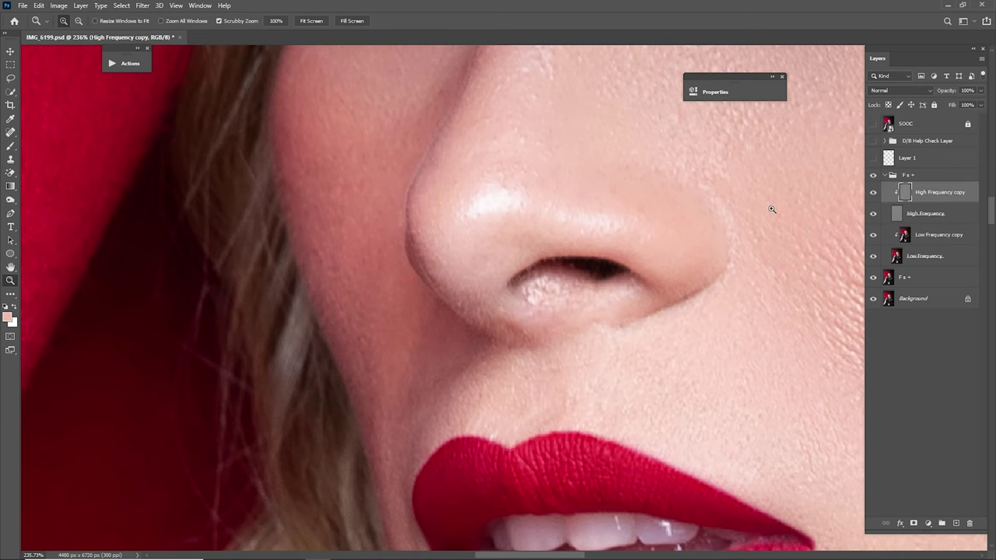
drag(570, 296, 587, 298)
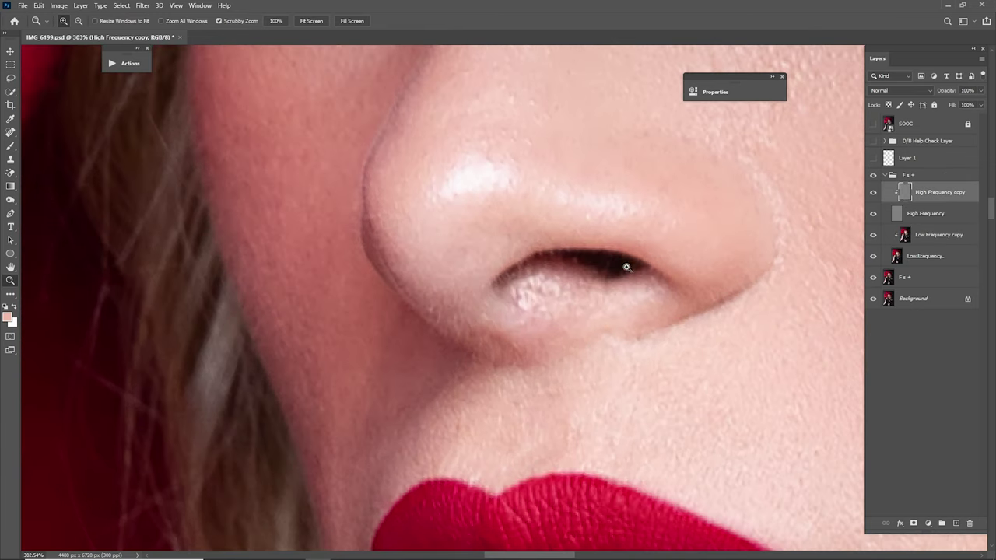
key(s)
mouse_move(551, 328)
mouse_down()
mouse_move(519, 318)
mouse_move(515, 298)
mouse_move(527, 296)
mouse_move(506, 288)
mouse_move(544, 292)
mouse_move(518, 273)
mouse_move(564, 291)
mouse_move(585, 285)
mouse_move(568, 278)
mouse_up()
alt+click(538, 323)
alt+click(551, 312)
alt+click(541, 321)
alt+click(536, 298)
alt+click(521, 298)
alt+click(577, 300)
alt+click(603, 298)
alt+click(581, 303)
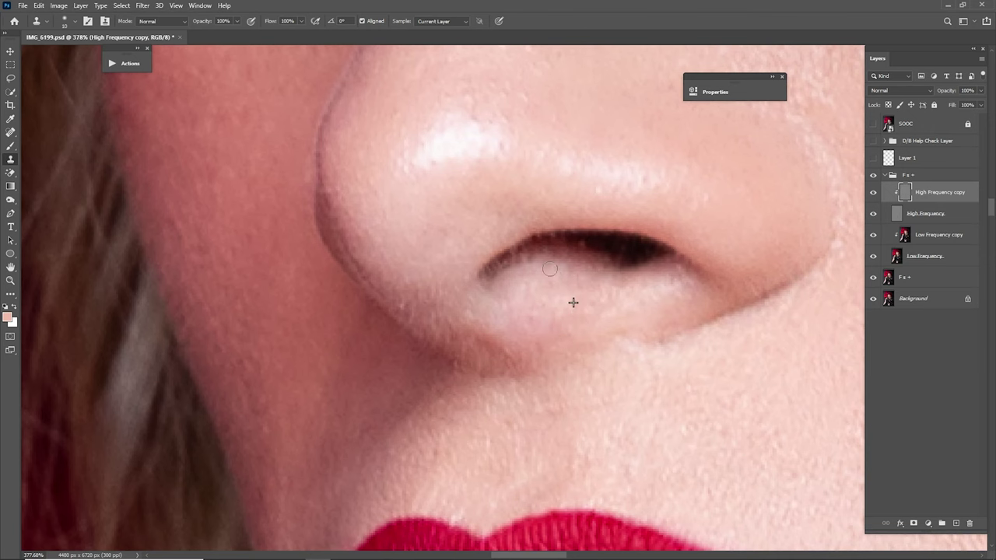
alt+click(590, 308)
scroll(622, 297, down, 5)
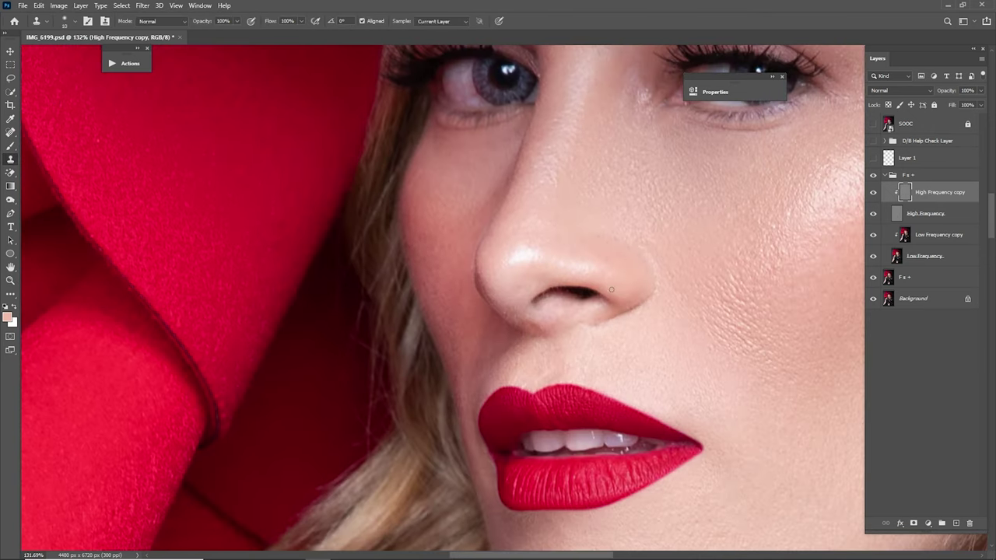
- Compare the whole portrait with and without the frequency separation group, and inspect the texture of the face up close
drag(642, 281, 586, 366)
key(ctrl+0)
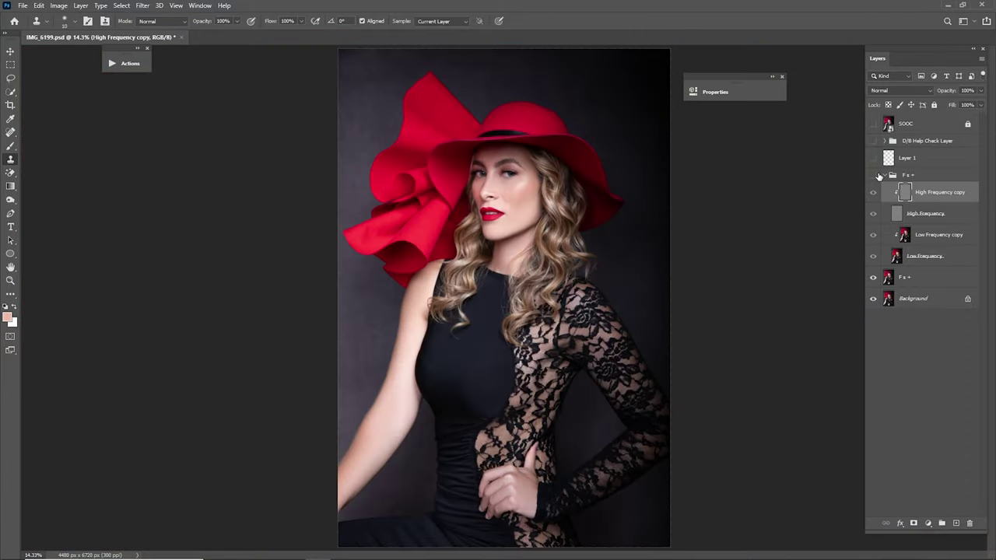
key(z)
drag(509, 196, 559, 236)
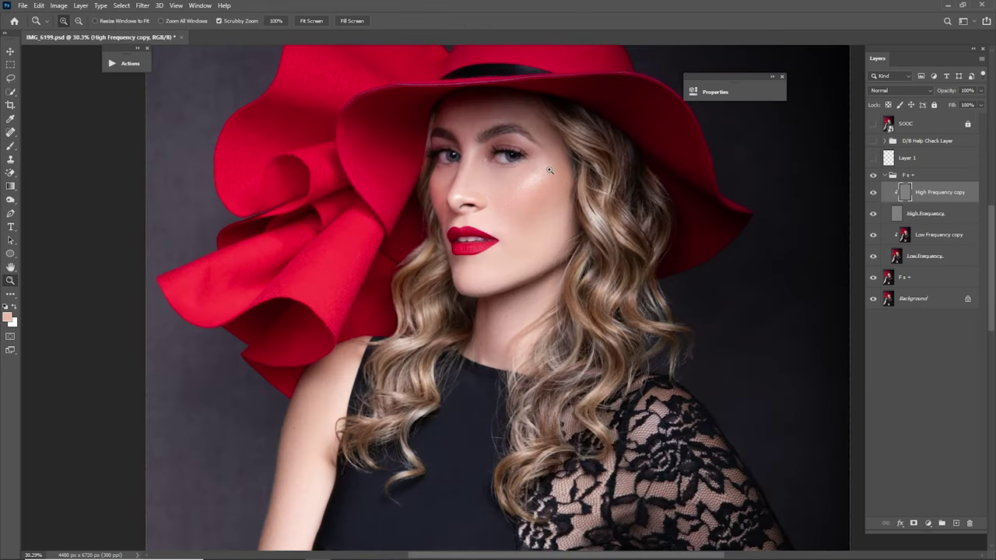
drag(549, 169, 580, 273)
drag(532, 200, 704, 259)
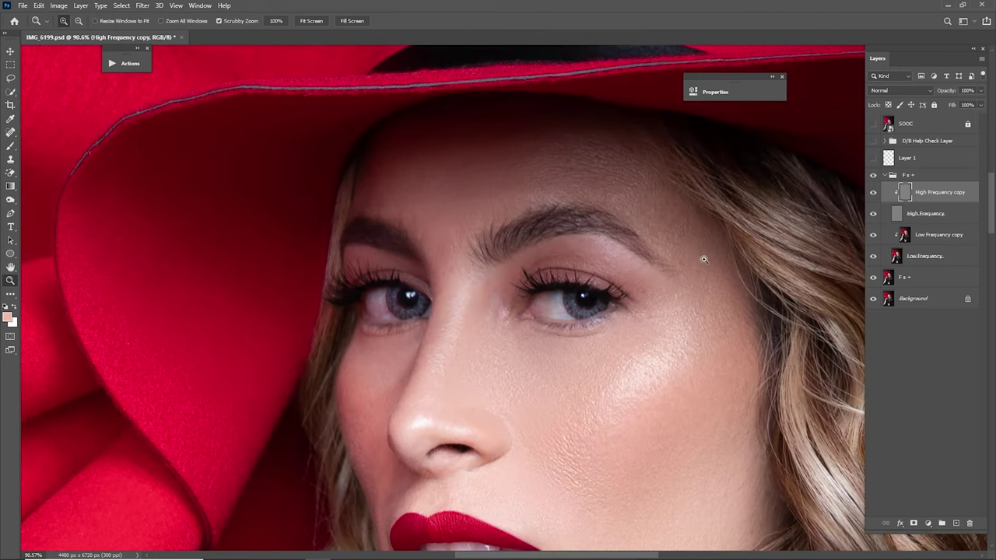
drag(658, 338, 646, 256)
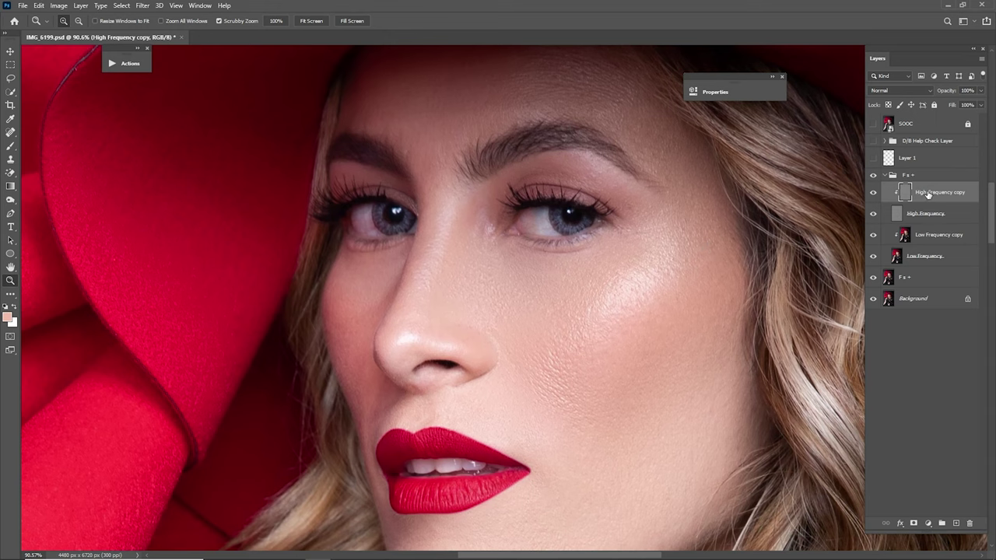
- Duplicate the High Frequency copy layer and fill the duplicate with 50% Gray in Normal mode at 100% opacity
drag(927, 194, 956, 521)
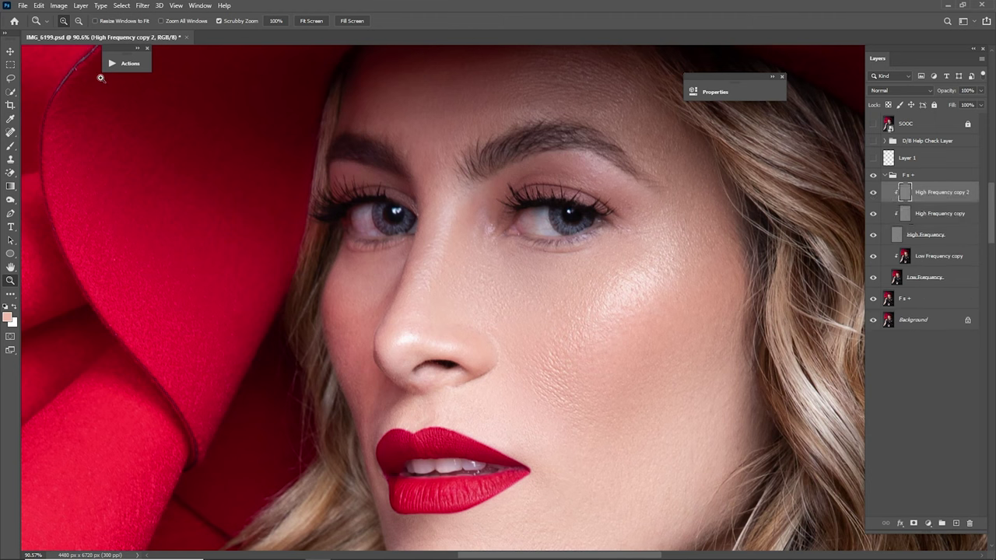
click(37, 6)
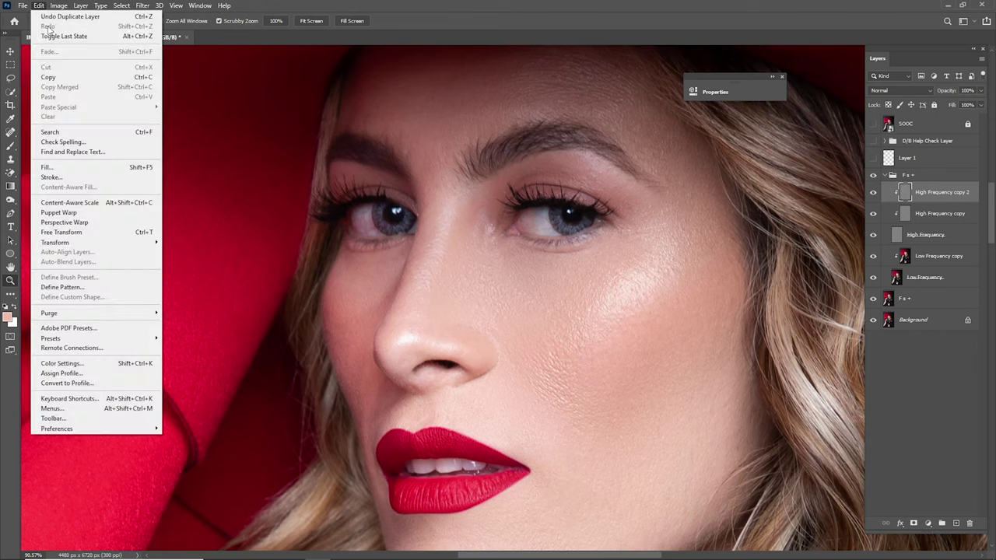
click(70, 165)
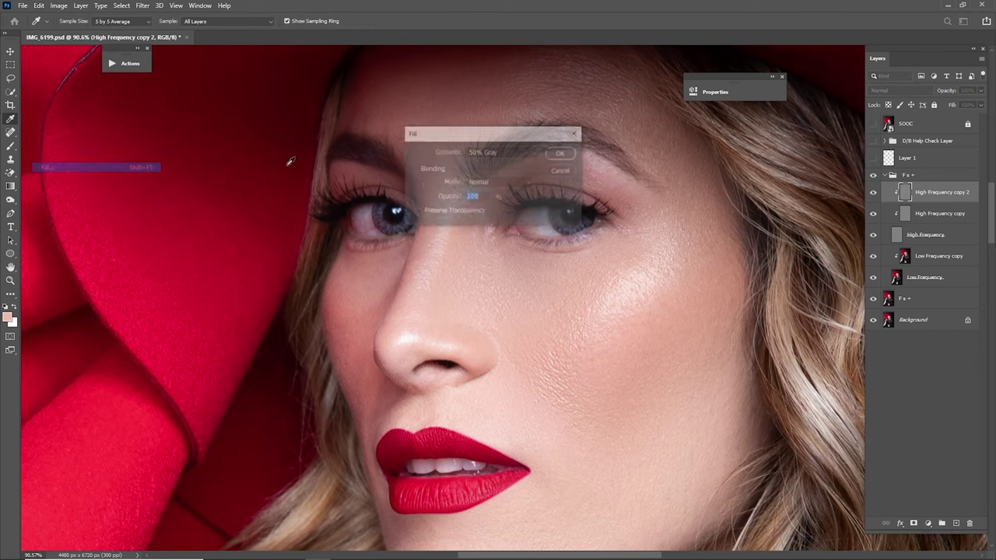
click(520, 150)
click(495, 241)
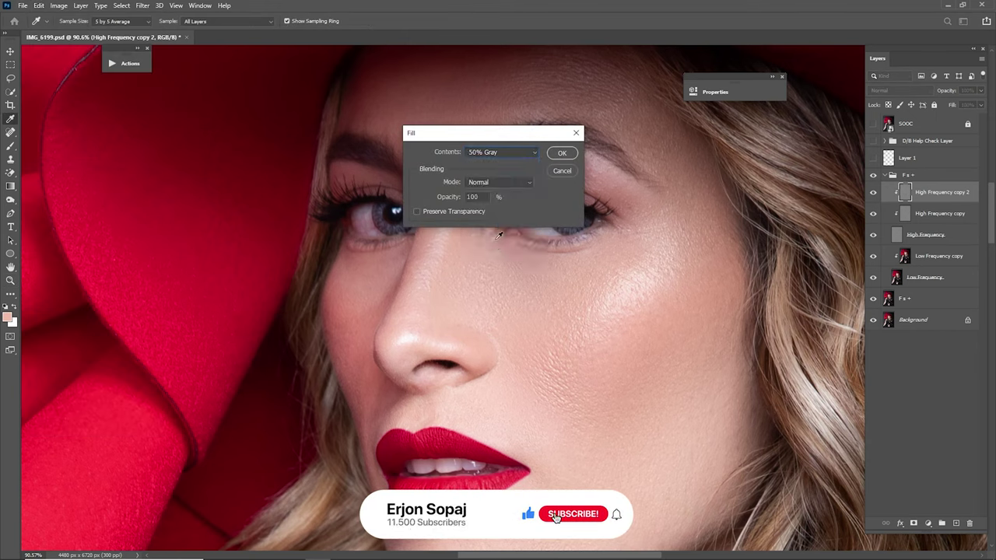
click(562, 153)
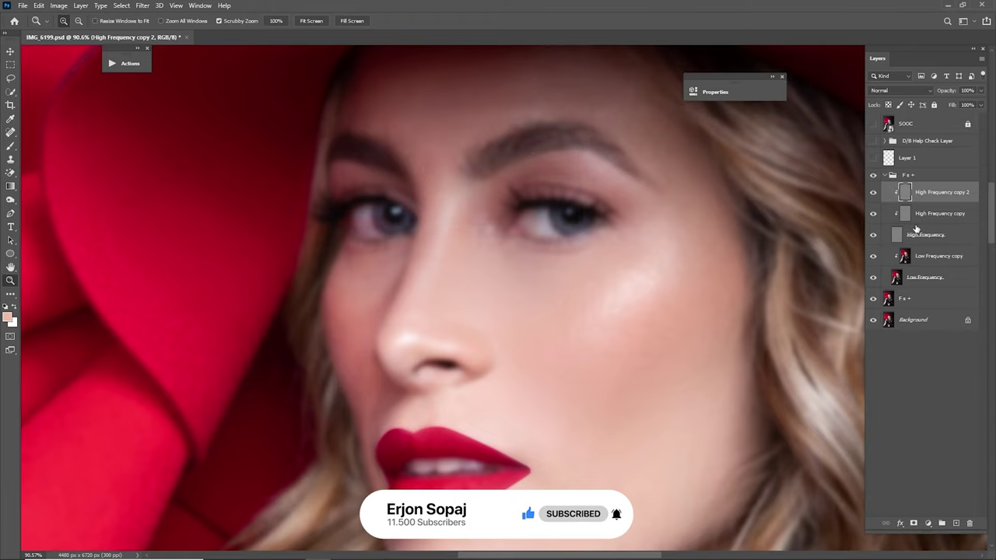
- Hide the gray-filled layer behind an all-black layer mask
drag(672, 269, 655, 281)
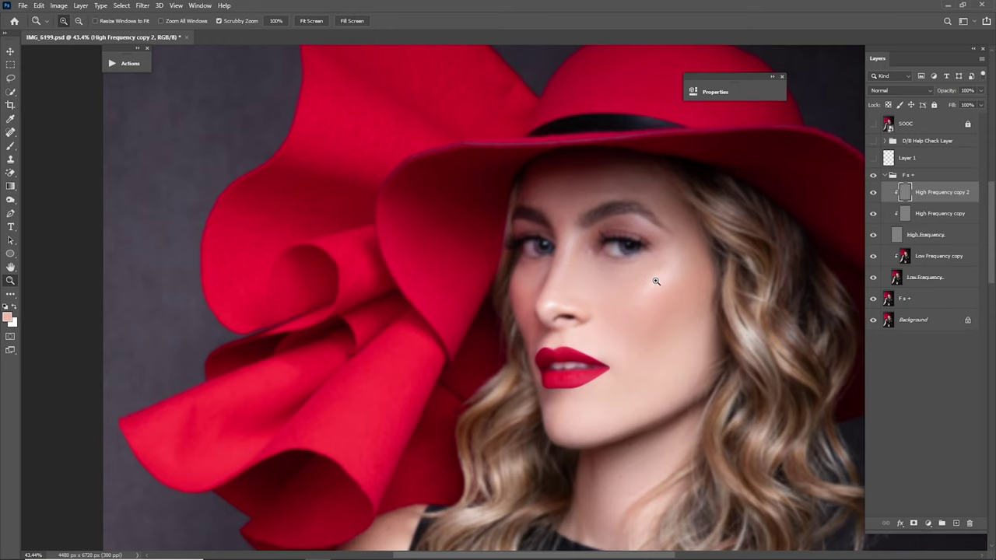
drag(648, 247, 651, 280)
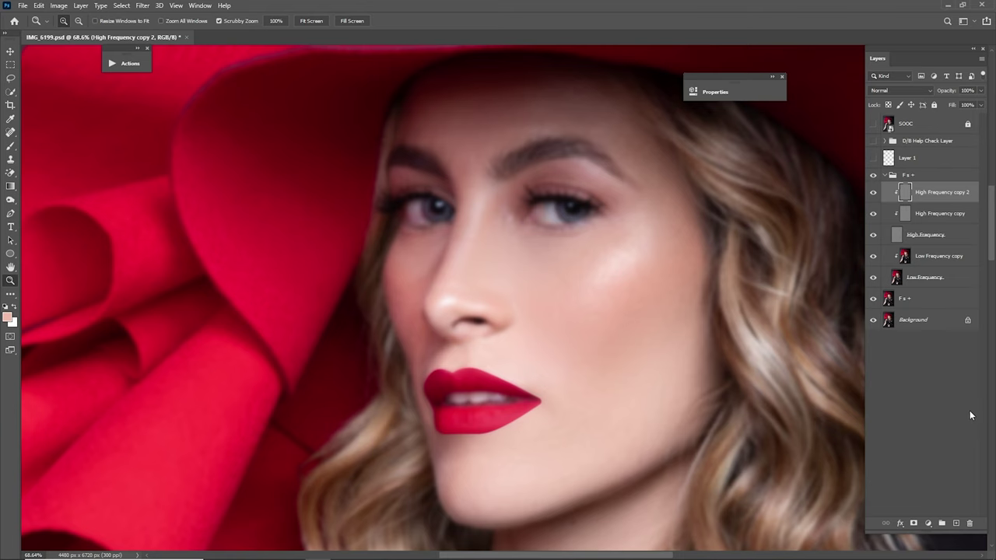
key(alt)
alt+click(914, 524)
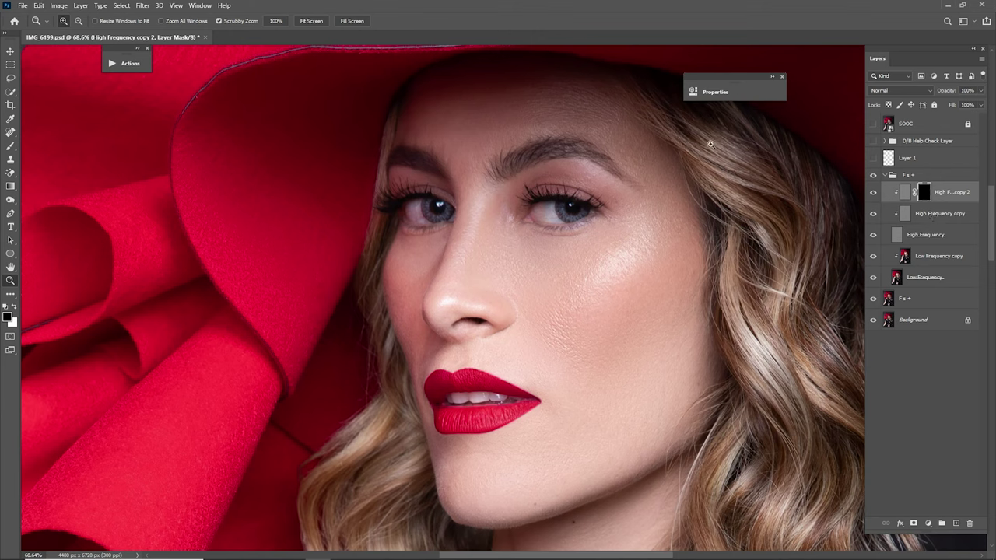
- Paint white on the mask at 100% opacity with an enlarged brush over the nose and near cheek
key(x)
key(b)
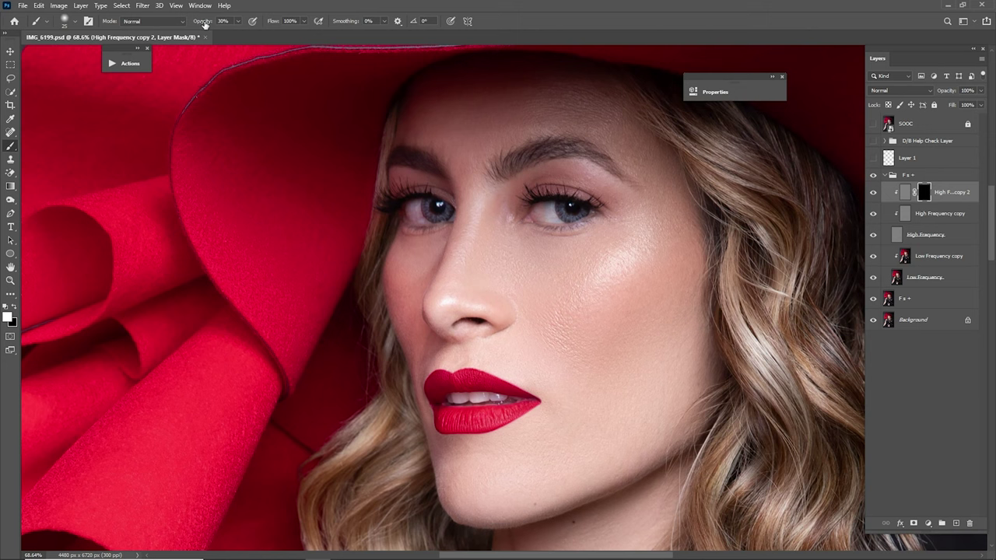
key(0)
key(bracketright)
key(bracketright)
key(bracketright)
key(bracketright)
key(bracketright)
key(bracketright)
mouse_move(480, 258)
mouse_down()
mouse_move(489, 264)
mouse_move(517, 246)
mouse_up()
key(bracketright)
drag(556, 277, 578, 368)
key(bracketright)
drag(571, 320, 583, 299)
- Adjust the brush size and extend the white mask painting over the forehead
key(bracketleft)
key(bracketleft)
key(bracketright)
drag(557, 97, 540, 93)
key(bracketright)
key(bracketright)
key(bracketleft)
key(bracketleft)
key(bracketright)
key(ctrl+space)
mouse_move(605, 291)
mouse_down()
mouse_move(671, 304)
mouse_move(622, 299)
mouse_move(562, 320)
mouse_up()
drag(576, 286, 647, 263)
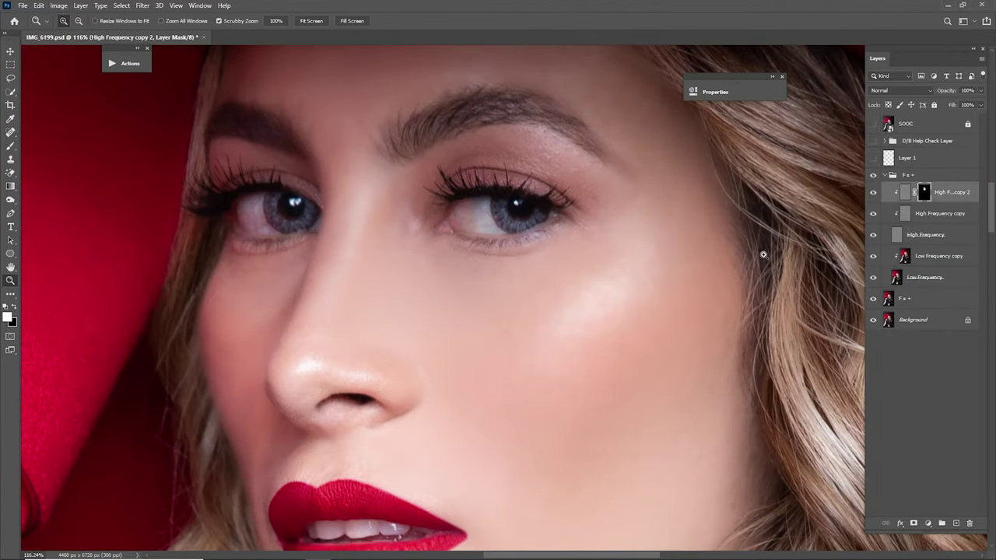
- Lower the masked gray layer's opacity to 20%
click(970, 92)
text(32)
key(Return)
drag(972, 91, 915, 95)
- Check the softened skin texture on the cheek up close and in the full portrait
scroll(748, 323, down, 5)
drag(748, 325, 638, 333)
scroll(594, 351, up, 3)
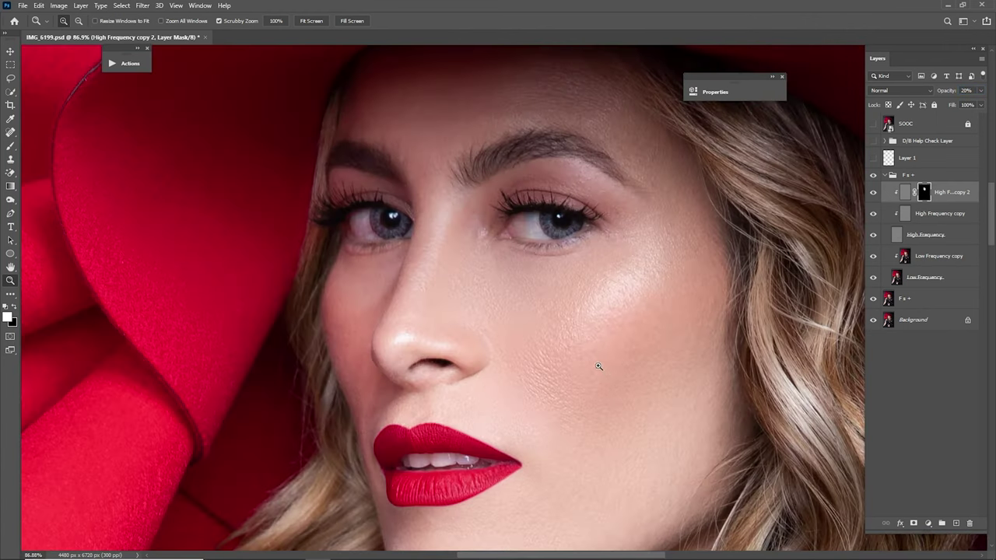
drag(598, 366, 646, 329)
key(ctrl+0)
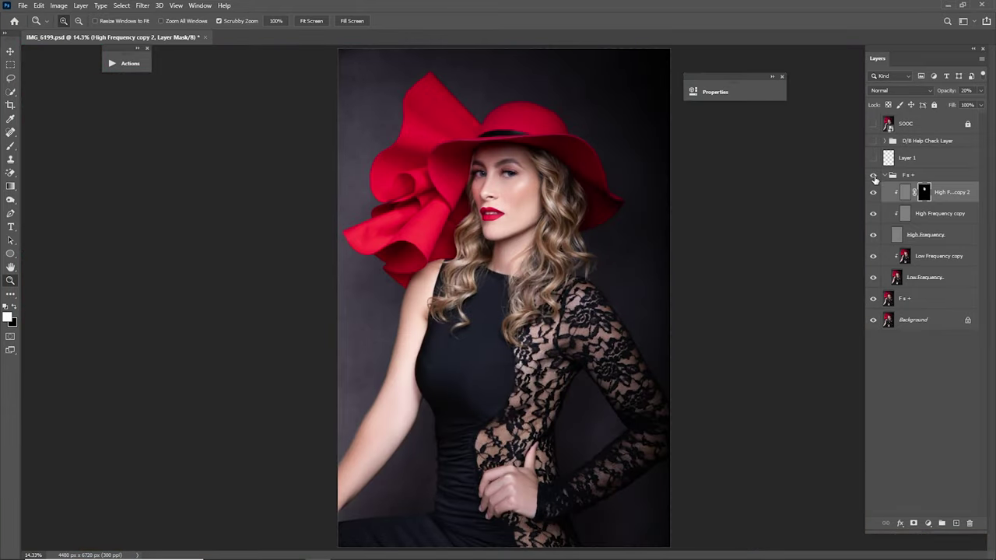
drag(528, 212, 540, 320)
drag(564, 289, 557, 289)
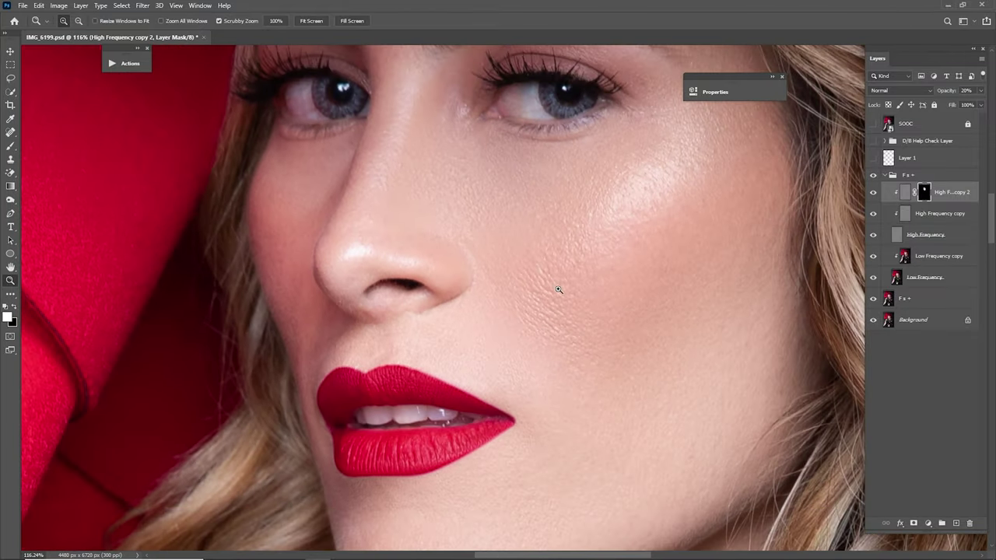
- Duplicate the High Frequency copy layer again and clip the masked gray layer back onto the layers below
click(928, 221)
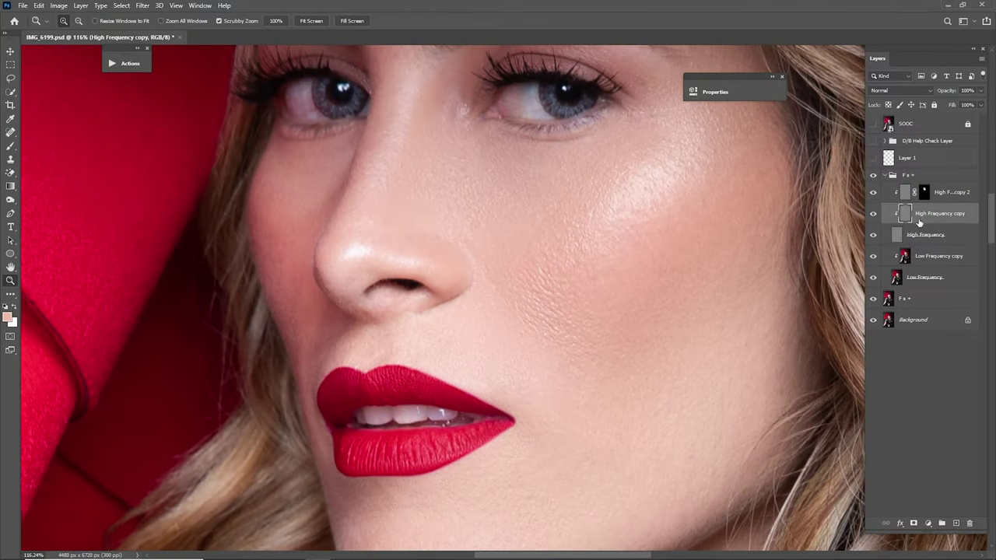
drag(918, 223, 955, 523)
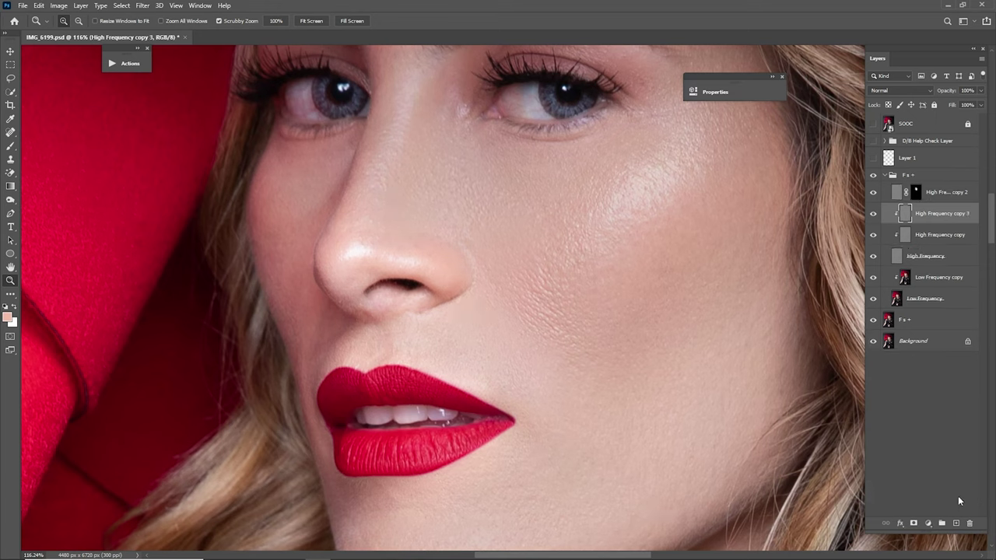
click(937, 196)
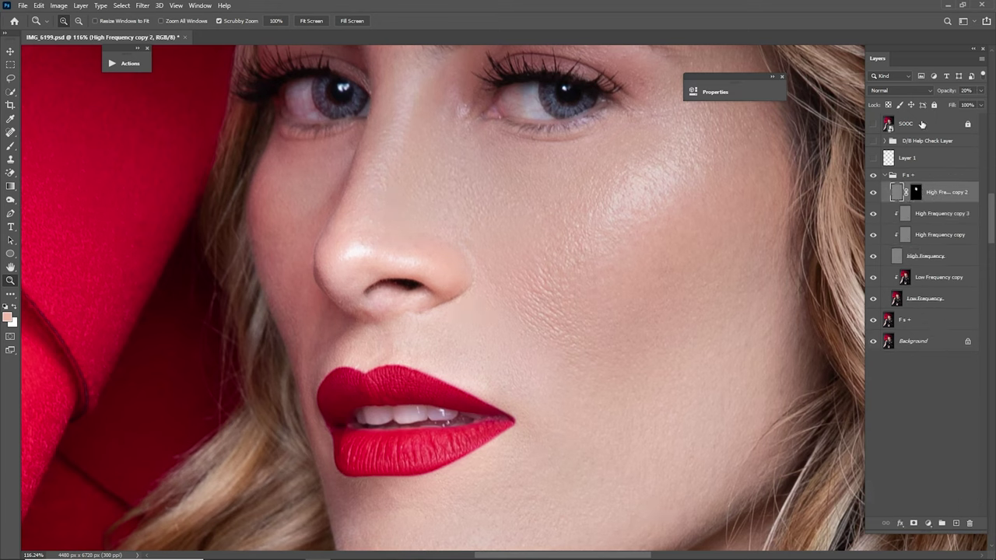
right_click(945, 194)
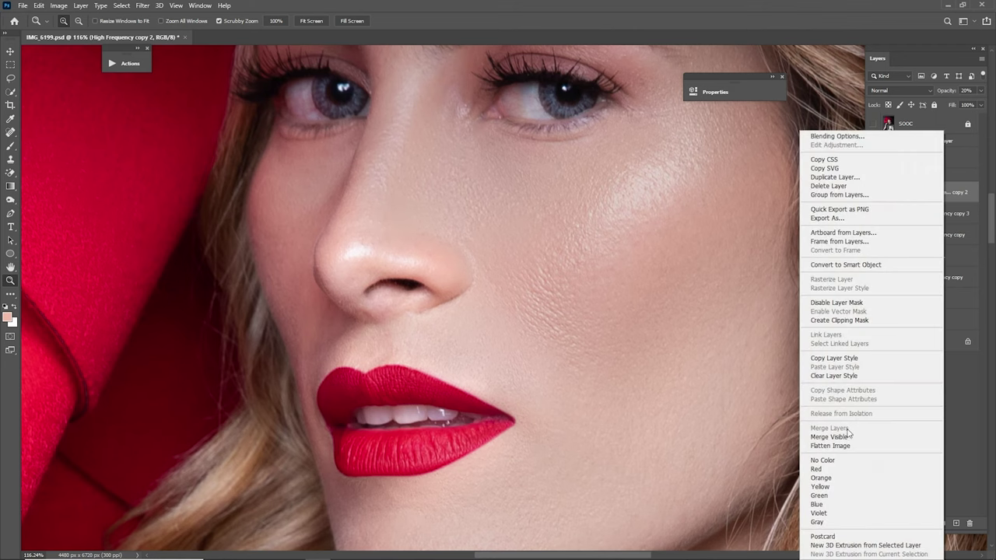
click(856, 320)
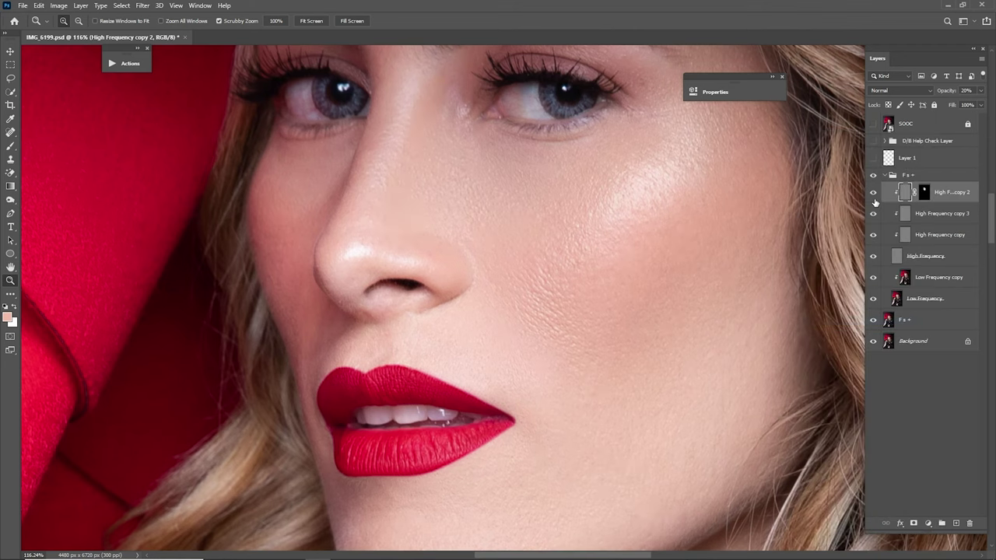
drag(704, 271, 660, 351)
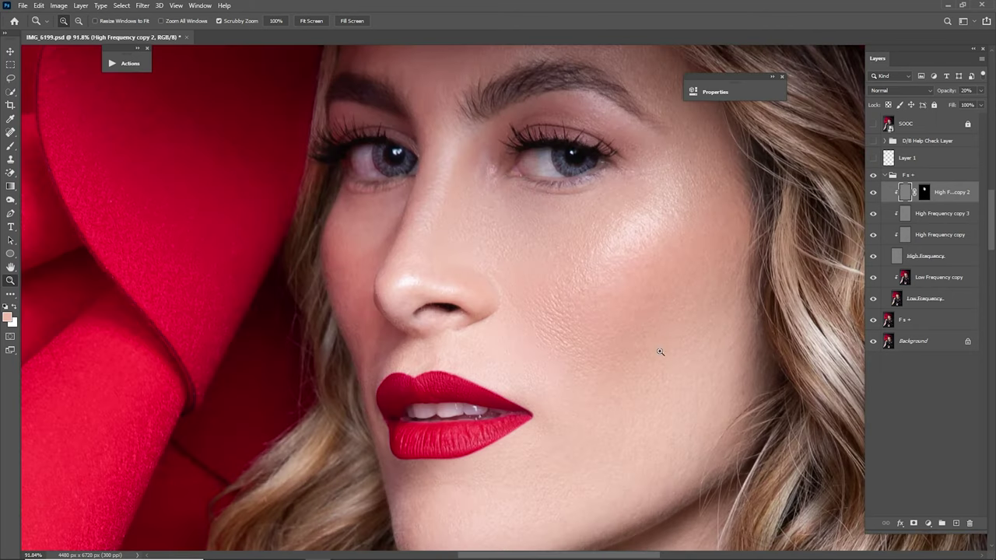
- Smooth the rough skin texture on the cheek beside the nose with a 150 px Mixer Brush on the High Frequency copy 3 layer
drag(596, 358, 635, 352)
drag(654, 348, 615, 353)
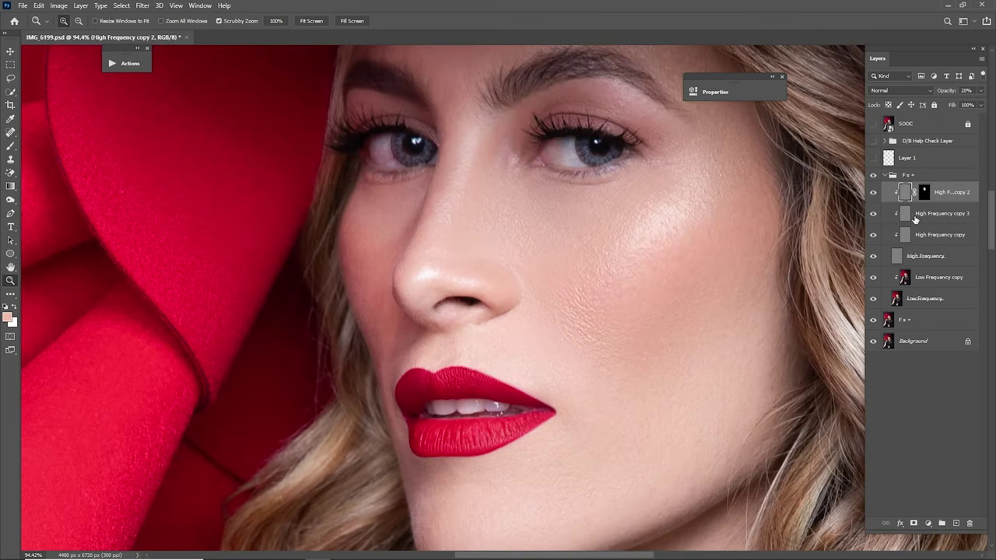
click(939, 214)
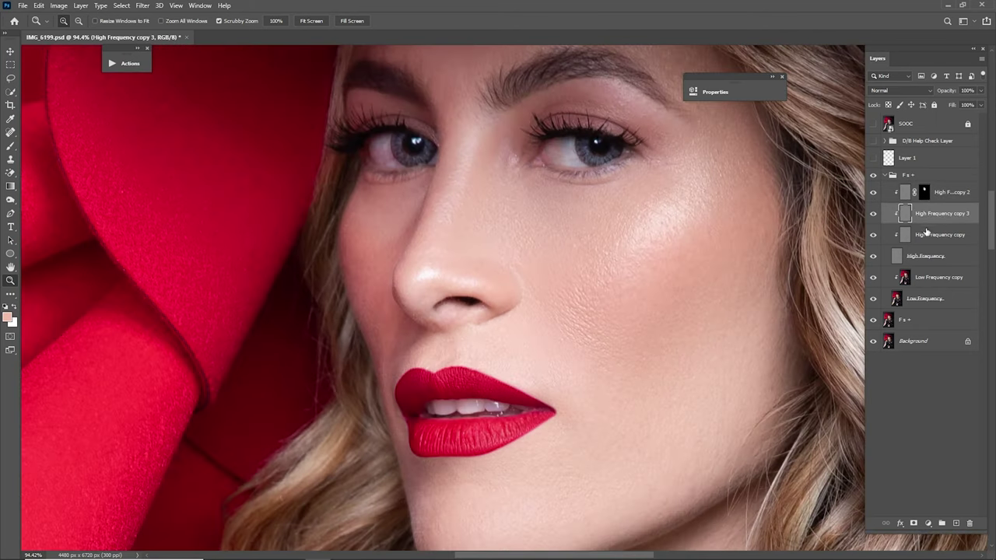
drag(576, 361, 567, 317)
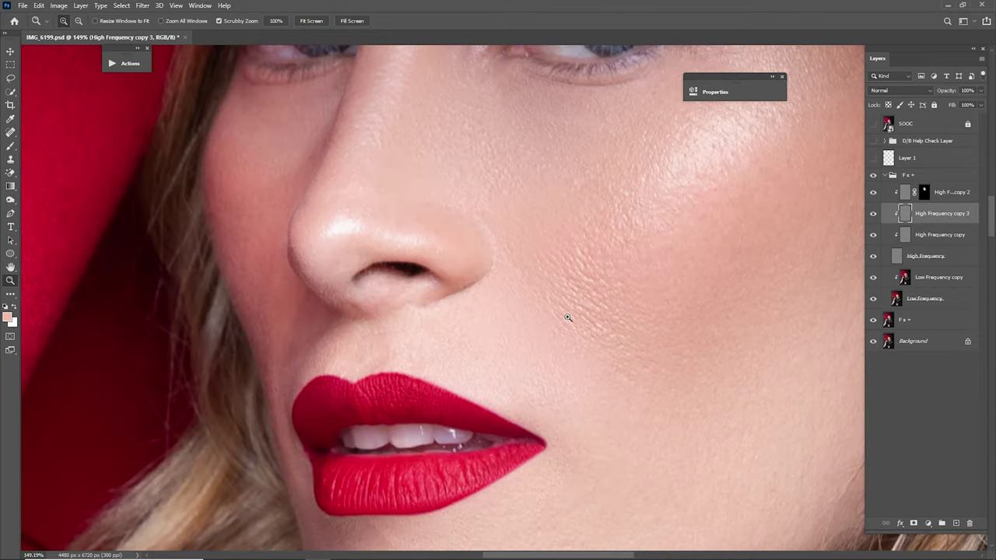
right_click(10, 144)
click(47, 164)
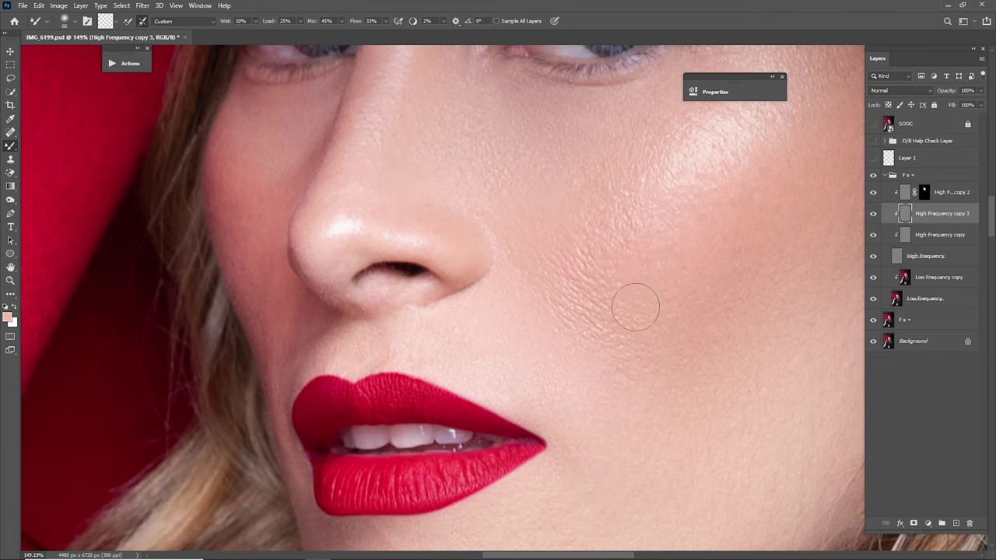
key(bracketright)
key(bracketright)
key(bracketright)
key(bracketright)
key(bracketright)
key(bracketright)
key(bracketright)
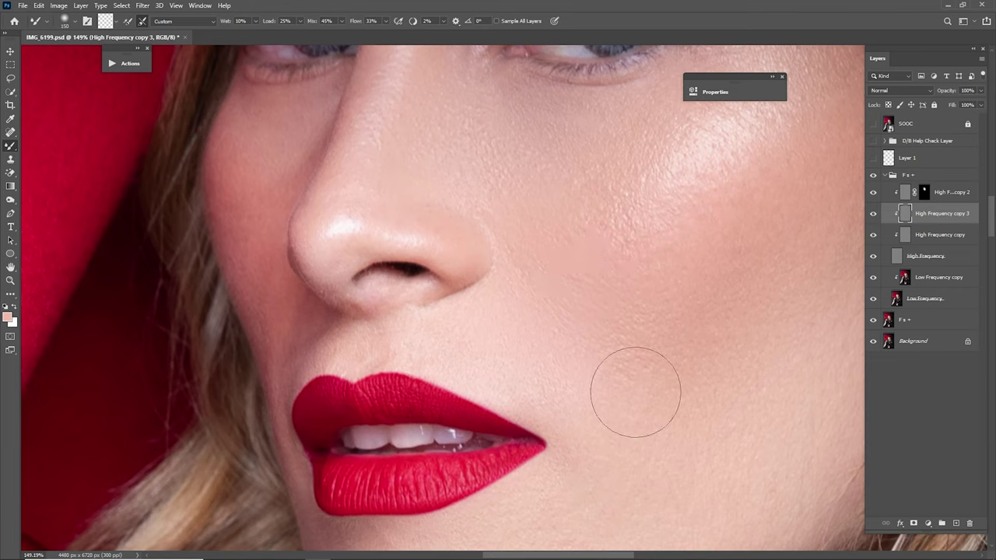
- Check the smoothed cheek with and without the High Frequency copy 3 layer and set that layer's opacity to 35%
key(ctrl+0)
key(z)
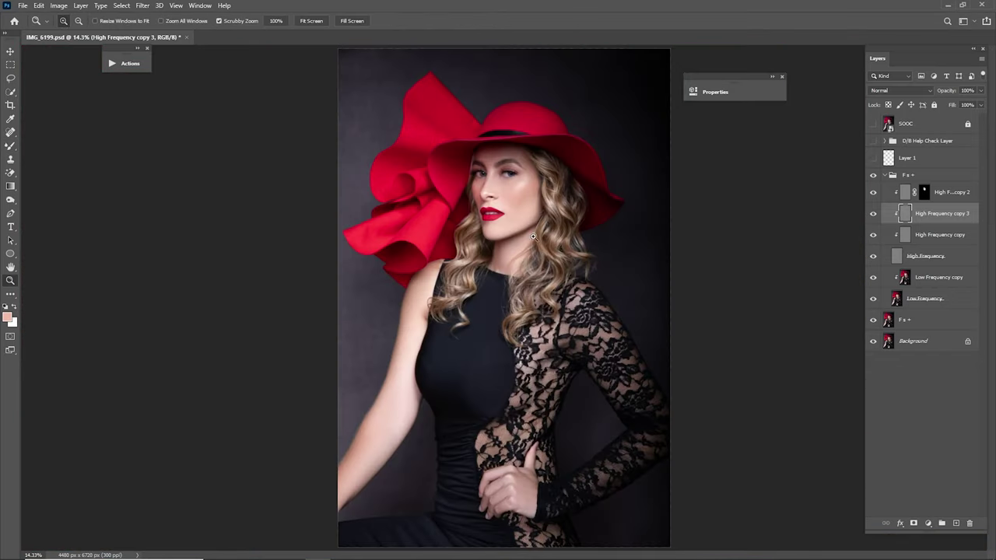
drag(504, 201, 582, 285)
drag(544, 188, 587, 330)
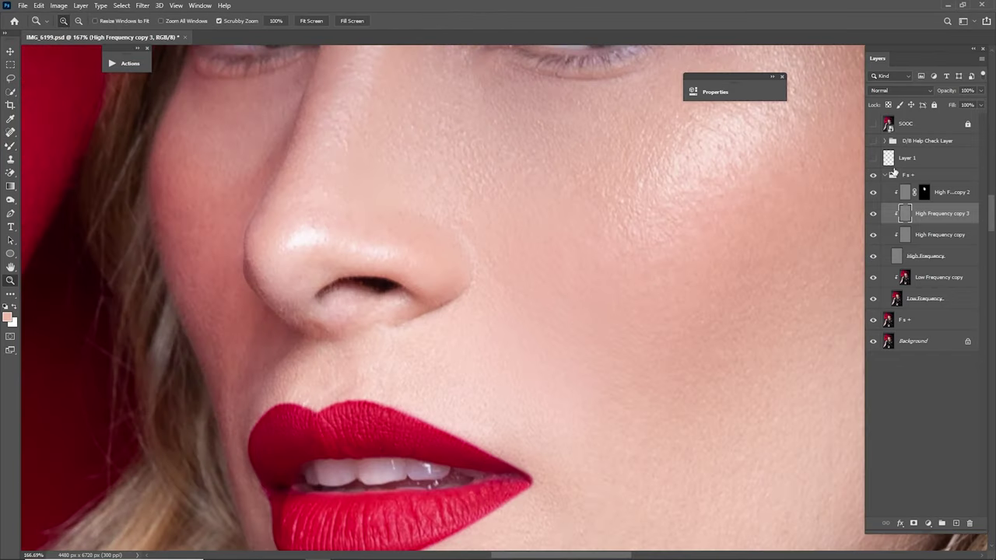
click(871, 219)
click(873, 219)
text(35)
- Compare the face with and without the High Frequency copy 3 layer
drag(745, 287, 617, 298)
click(872, 218)
click(873, 218)
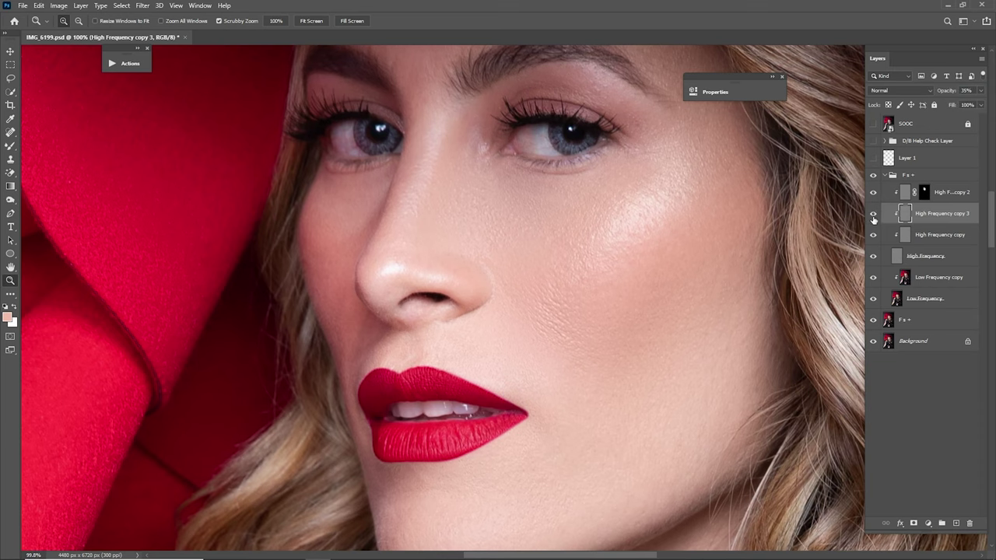
click(873, 217)
click(873, 217)
click(901, 174)
- Collapse the F s + group and compare the full portrait with and without it
key(ctrl+0)
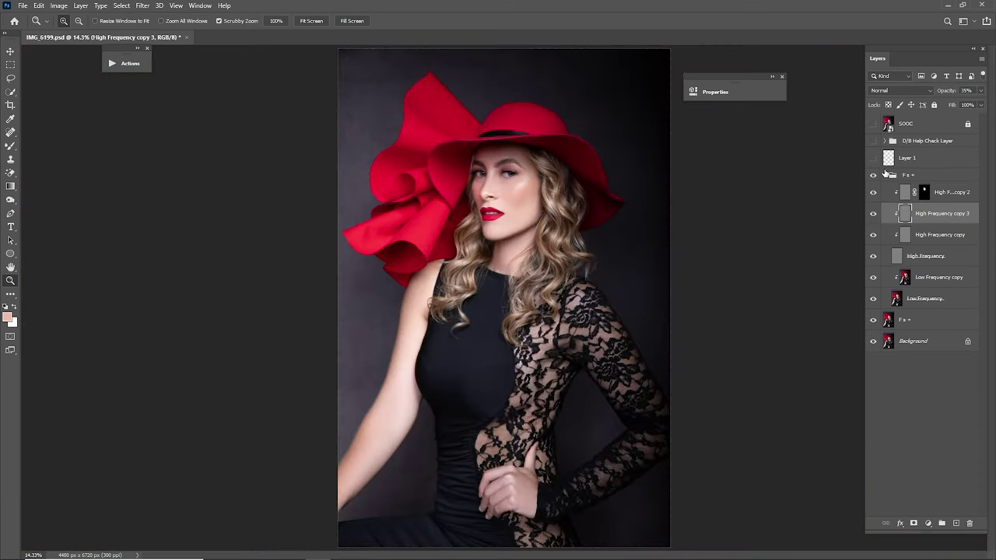
click(885, 175)
click(872, 177)
click(873, 177)
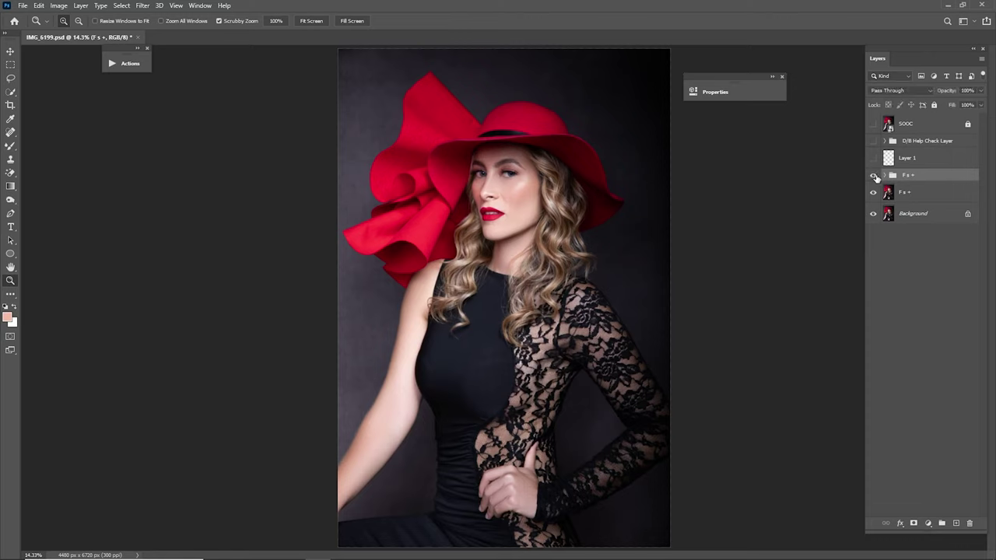
click(873, 178)
click(873, 177)
- Run the Dodge and Burn retouching actions together to add both masked groups above the F s + group
click(125, 64)
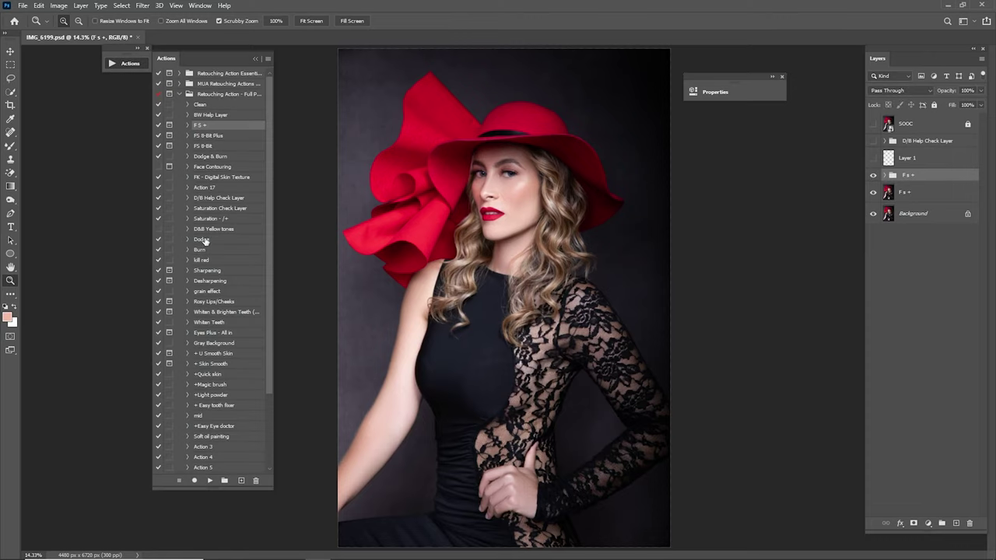
ctrl+click(205, 251)
click(209, 480)
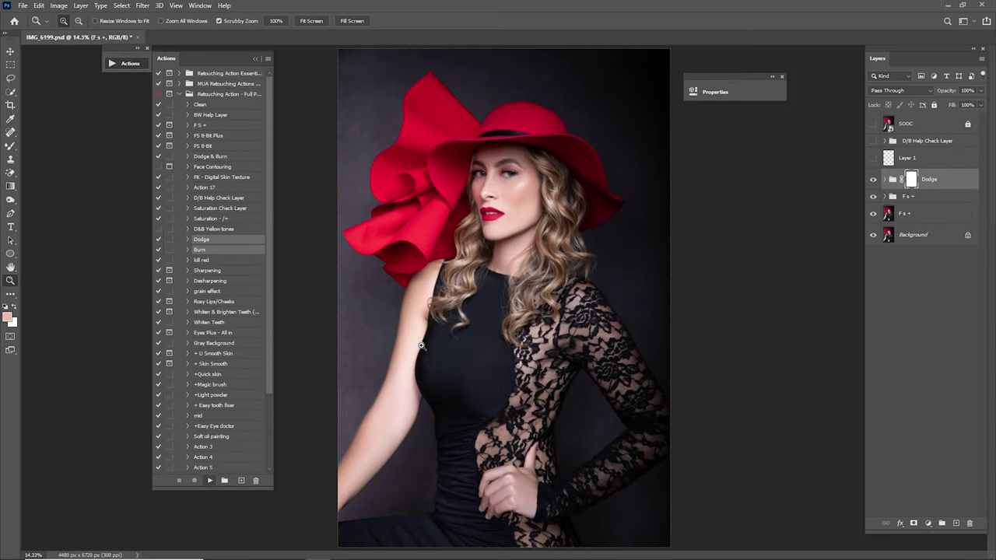
- Run the BW Help Layer action and hide the black-and-white help group it adds
click(223, 117)
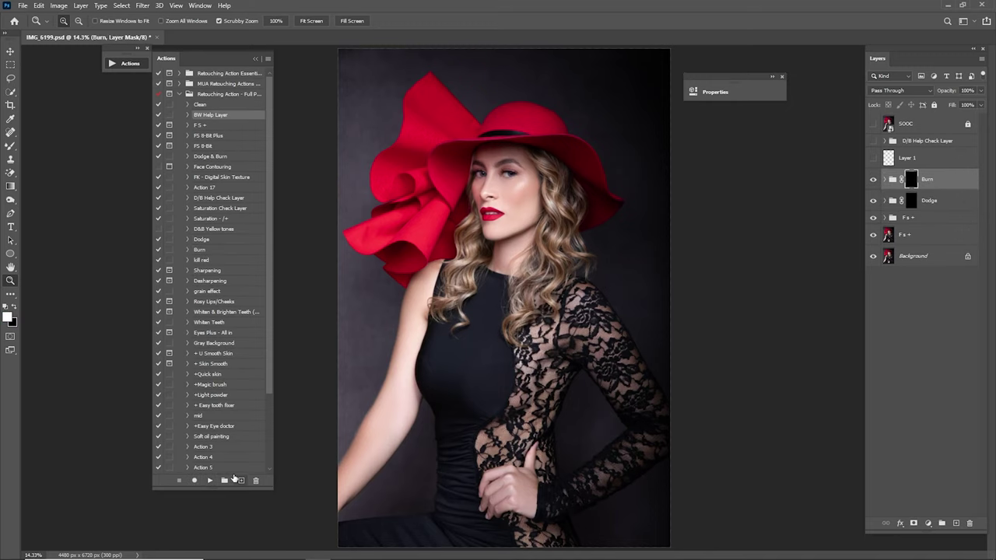
click(209, 480)
click(256, 60)
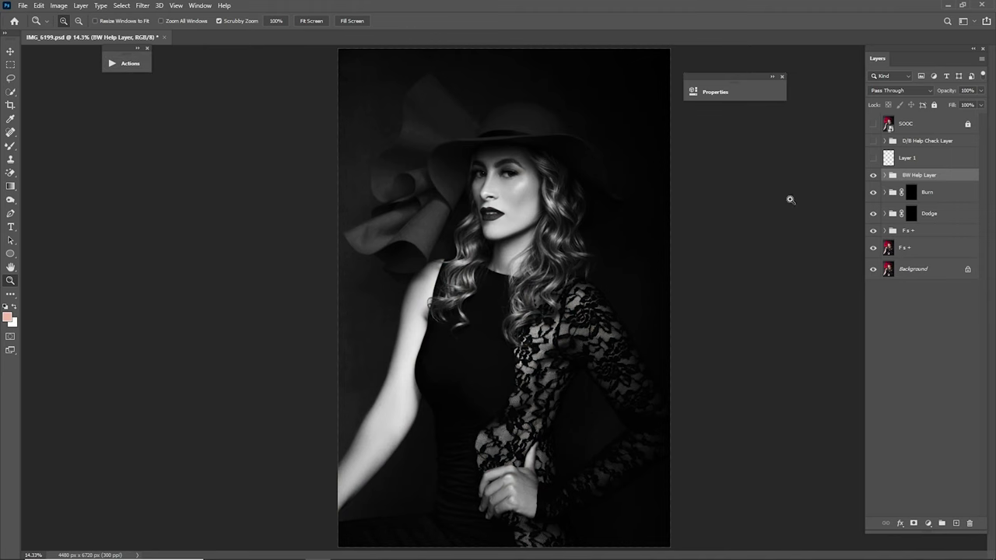
click(874, 177)
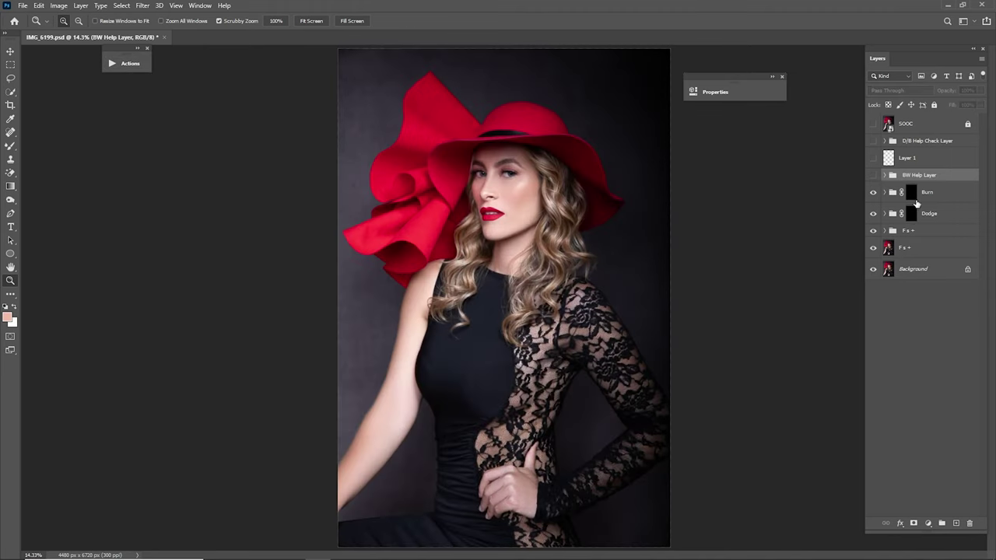
- Paint white on the Dodge mask under the eye and over the cheekbone at 10% brush opacity, comparing with the group hidden
click(911, 213)
mouse_move(506, 201)
mouse_down()
mouse_move(560, 206)
mouse_move(573, 291)
mouse_up()
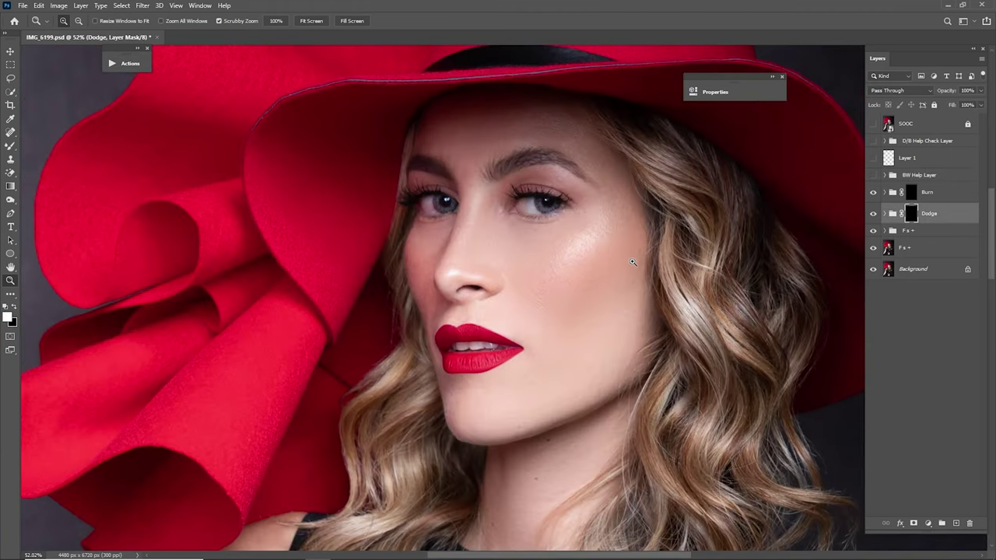
drag(632, 261, 599, 274)
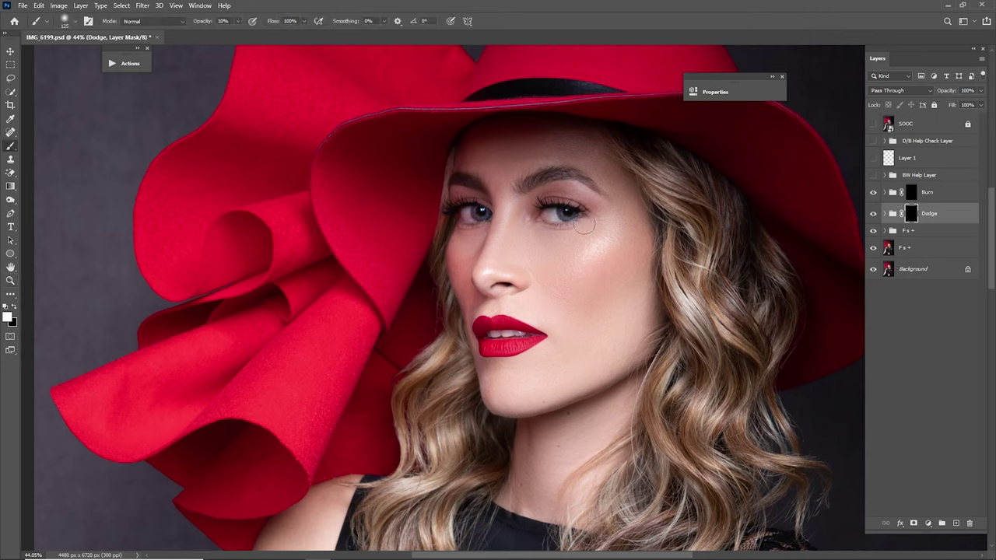
key([)
key([)
mouse_move(604, 238)
mouse_down()
mouse_move(596, 249)
mouse_move(612, 251)
mouse_move(591, 248)
mouse_up()
click(872, 213)
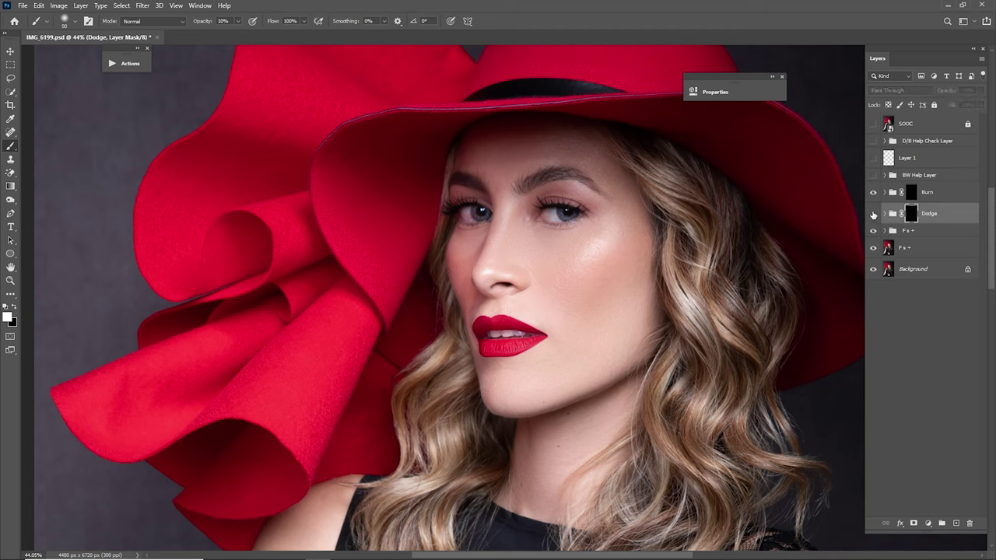
click(872, 214)
click(873, 214)
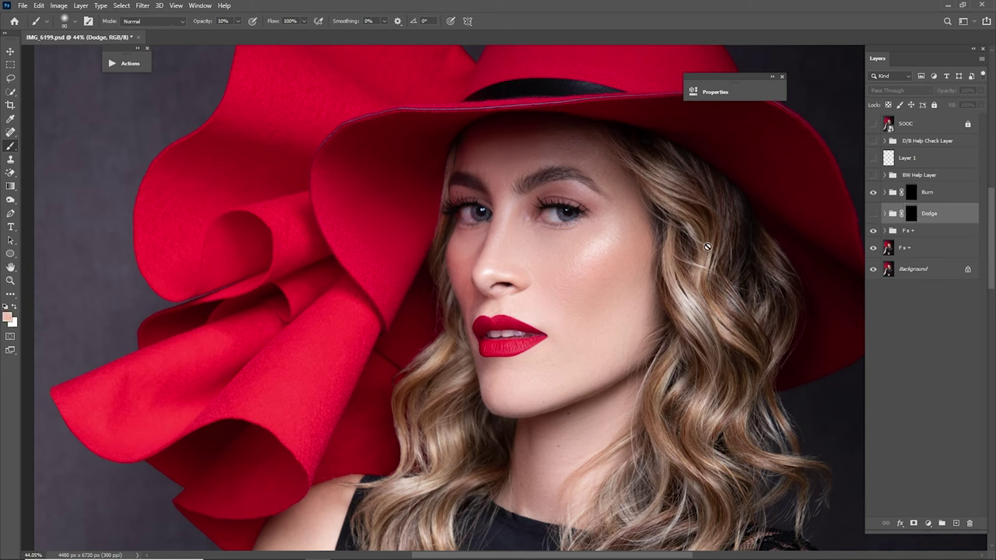
click(873, 213)
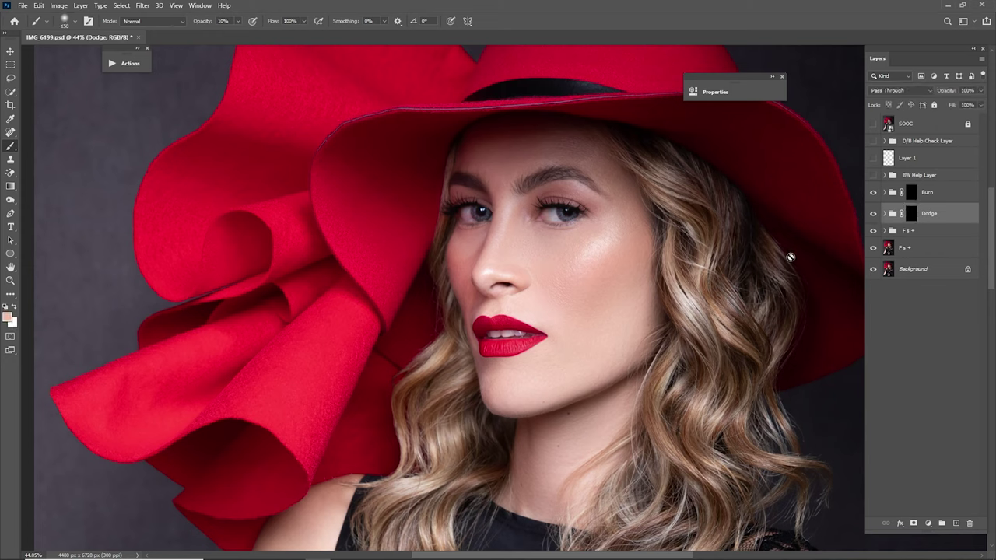
- Raise the brush opacity to 40% and paint the highlights white on the Dodge mask, varying the brush size
click(911, 215)
key(4)
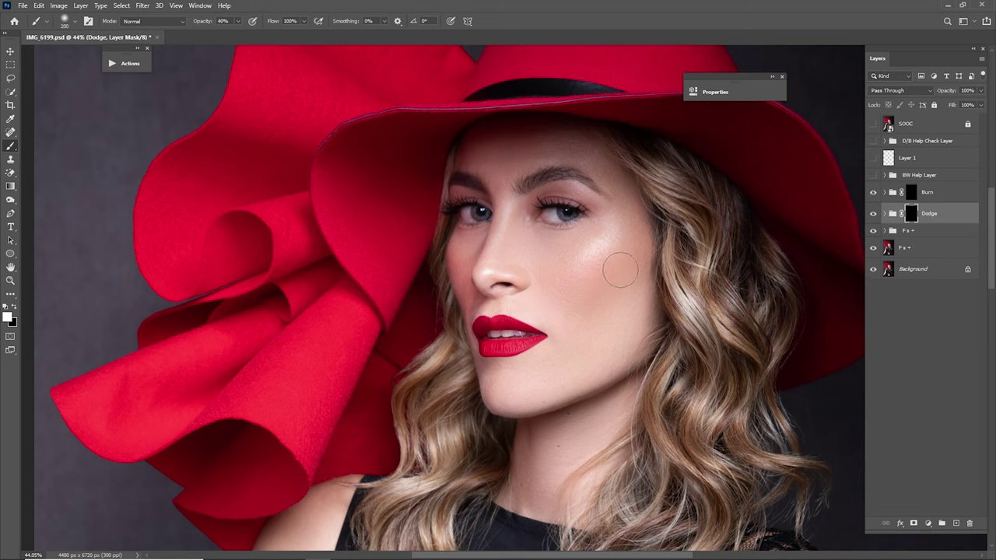
key(bracketleft)
key(bracketleft)
key(bracketleft)
key(bracketright)
key(bracketright)
key(bracketright)
key(bracketright)
key(bracketright)
key(bracketright)
key(bracketright)
key(bracketleft)
key(bracketleft)
key(bracketleft)
key(bracketleft)
key(bracketleft)
key(bracketleft)
key(bracketleft)
- Compare the full portrait with and without the Dodge group
key(ctrl+0)
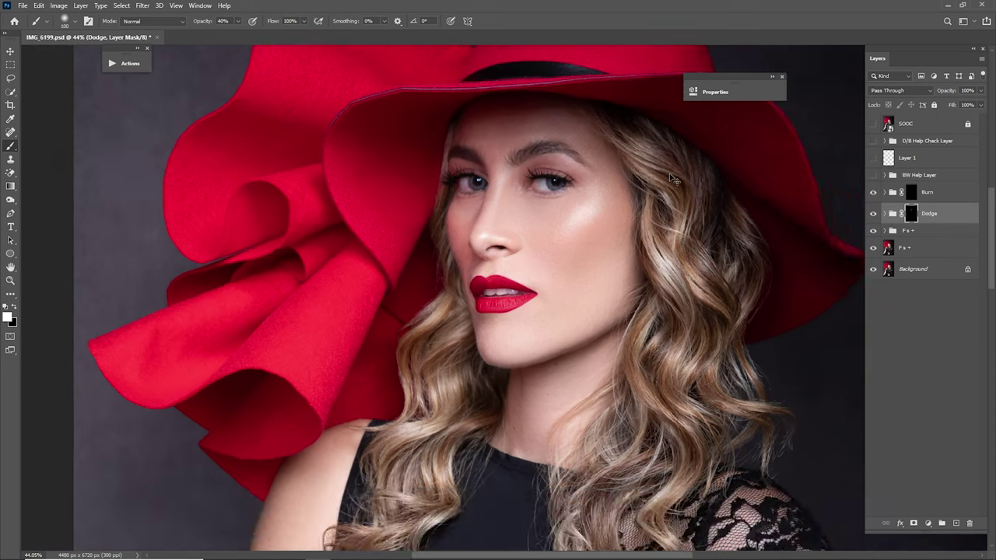
click(872, 213)
click(873, 213)
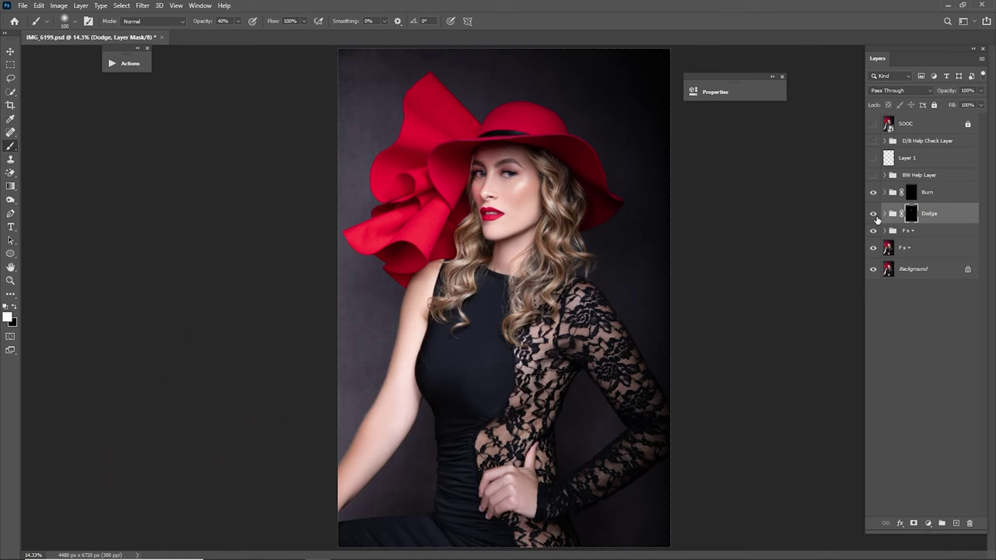
click(873, 213)
click(874, 214)
- Brighten the hair curls on both sides of the face by painting white on the Dodge mask with a brush of about 250 px
key(z)
drag(511, 166, 578, 221)
key(b)
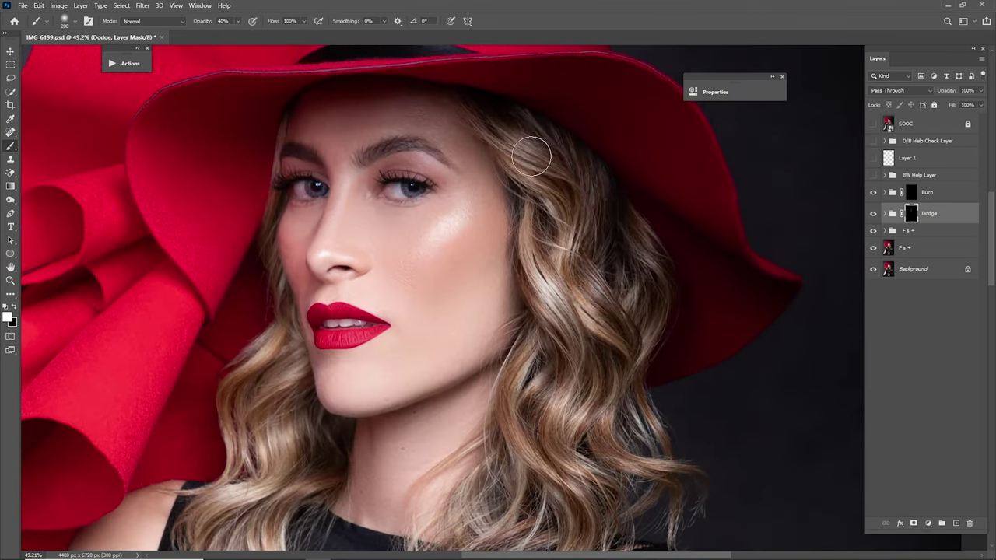
key(bracketright)
scroll(576, 257, down, 3)
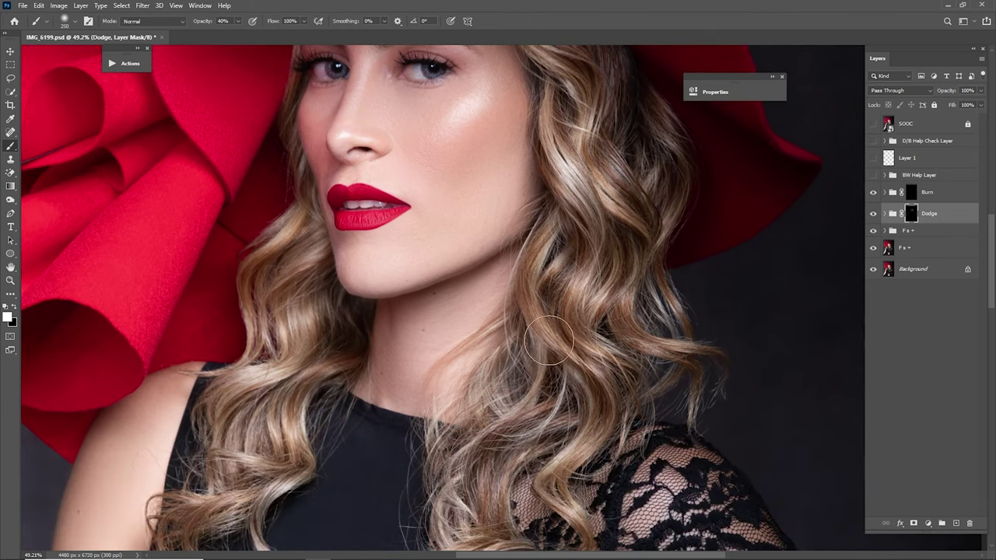
drag(572, 471, 610, 322)
drag(482, 310, 641, 372)
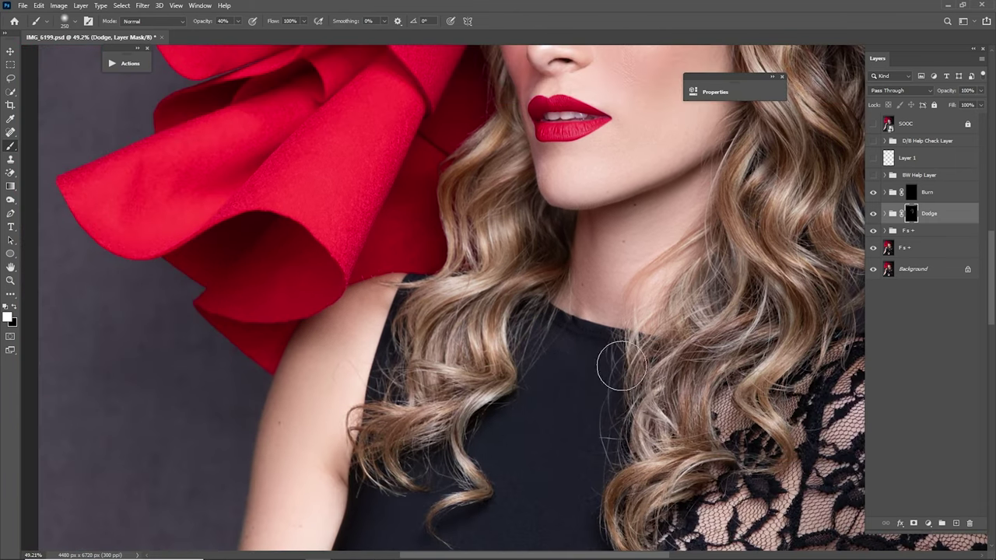
key(bracketleft)
drag(455, 298, 519, 264)
drag(498, 223, 510, 259)
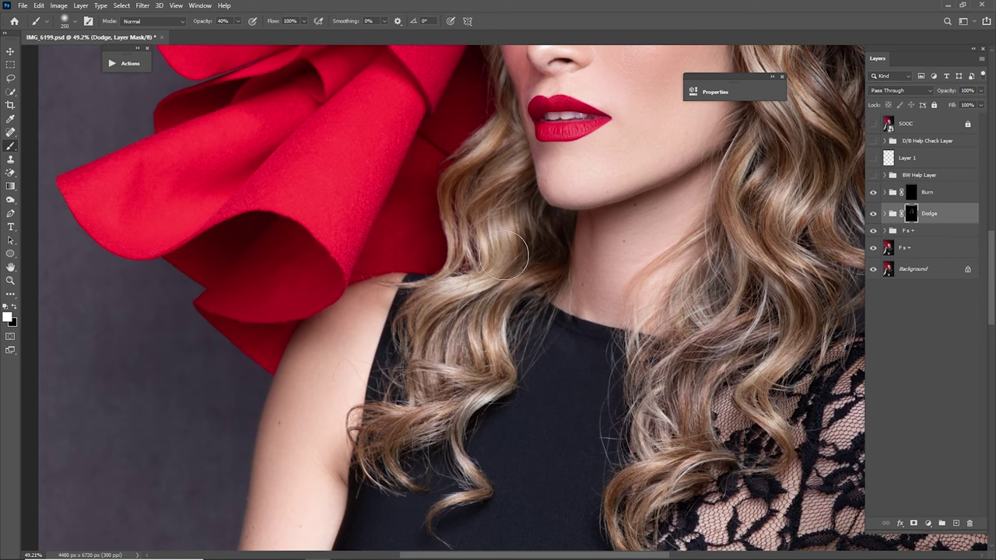
- Paint more highlights on the Dodge mask along the hair from the hat brim to the lace shoulder, using a brush up to 300 px
scroll(516, 189, up, 5)
scroll(514, 256, right, 3)
key(bracketright)
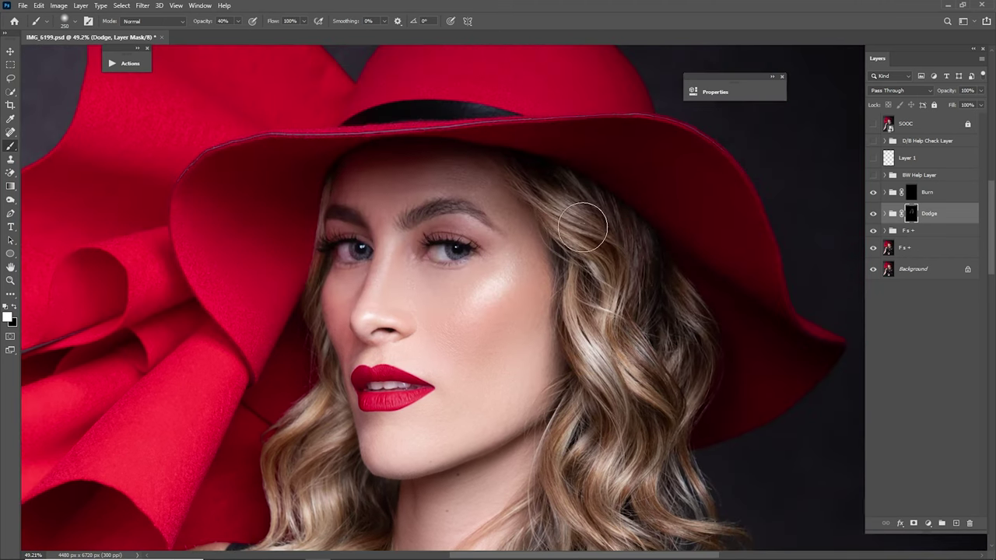
key(space)
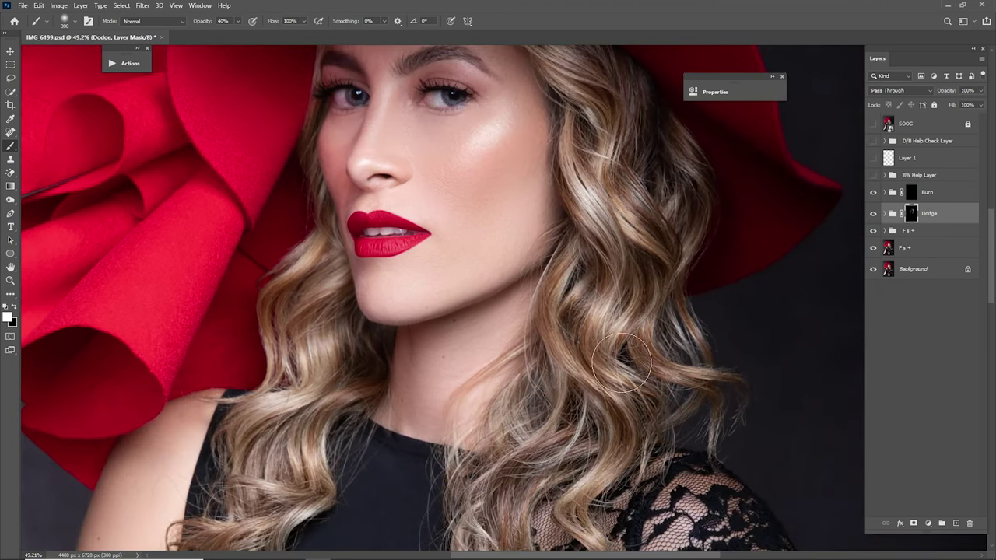
key(bracketleft)
key(bracketleft)
key(bracketright)
- Compare the brightened hair in the full portrait with and without the Dodge group
key(ctrl+0)
click(872, 213)
click(872, 213)
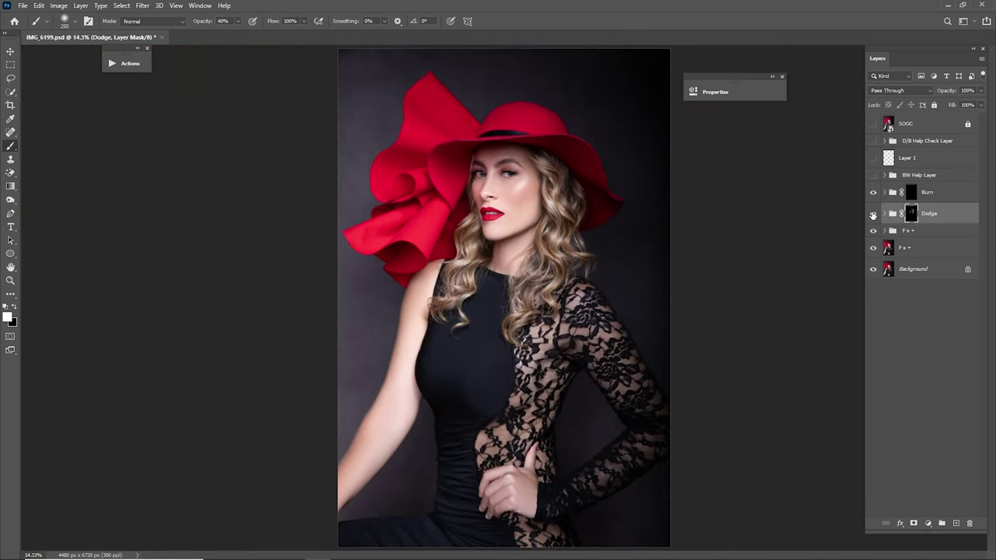
click(873, 213)
click(880, 213)
- Show the Dodge group again and paint the hair curls between the hat brim and lace shoulder on its mask with a 175–200 px brush
key(z)
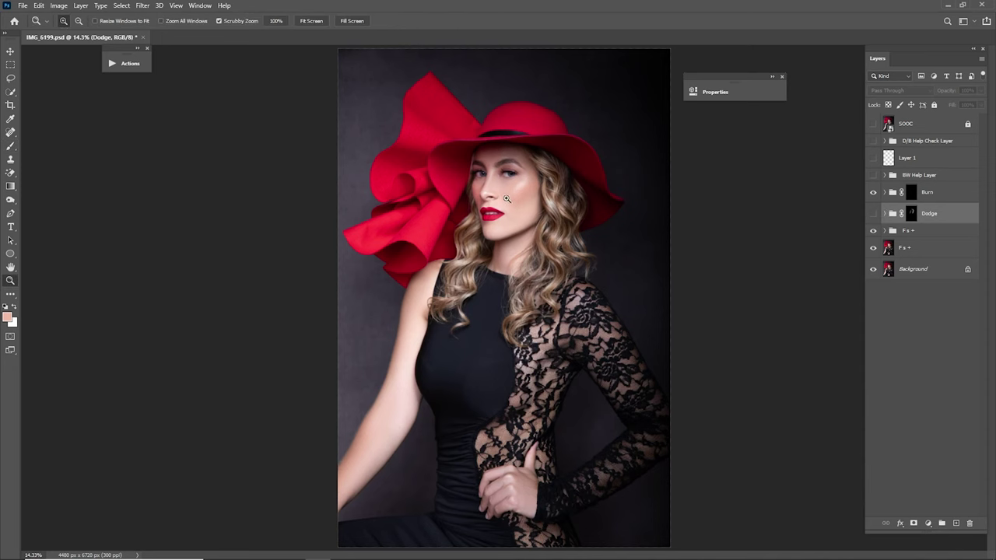
drag(497, 172, 613, 271)
key(b)
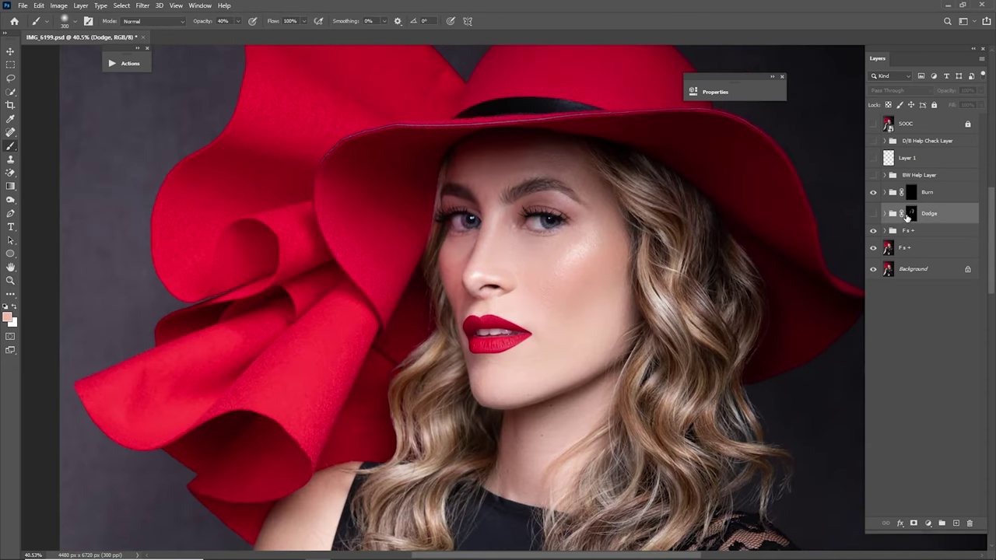
click(873, 213)
click(910, 213)
key(bracketleft)
key(bracketleft)
key(bracketleft)
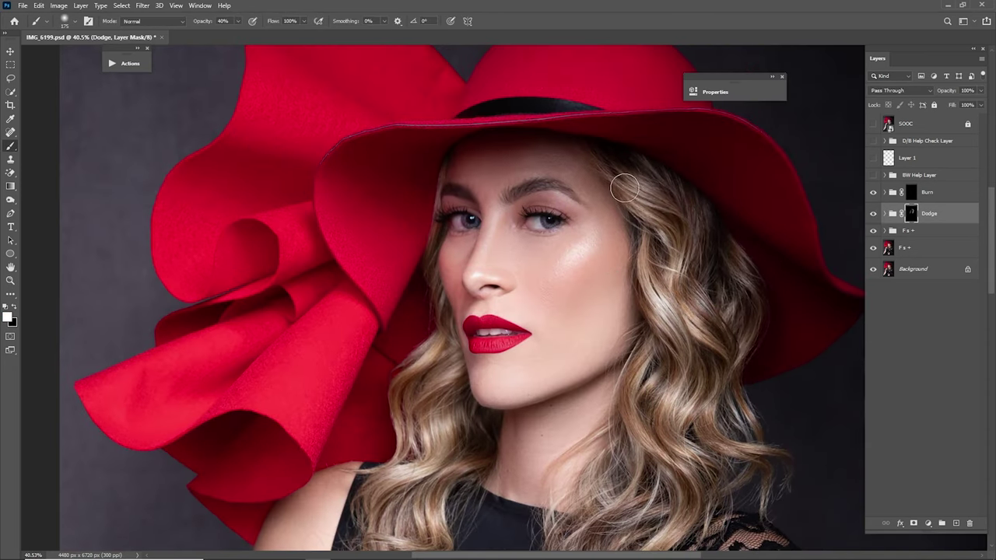
mouse_move(624, 187)
mouse_down()
mouse_move(649, 209)
mouse_move(678, 277)
mouse_move(676, 315)
mouse_move(701, 334)
mouse_move(746, 274)
mouse_move(739, 262)
mouse_move(739, 376)
mouse_up()
scroll(700, 412, down, 3)
key(bracketright)
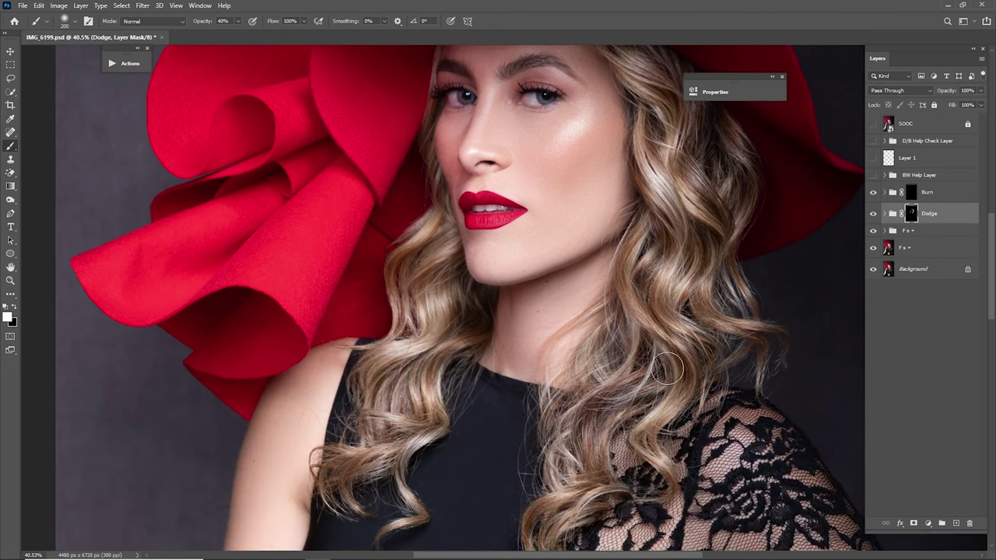
mouse_move(636, 230)
mouse_down()
mouse_move(706, 344)
mouse_move(722, 396)
mouse_up()
key(bracketleft)
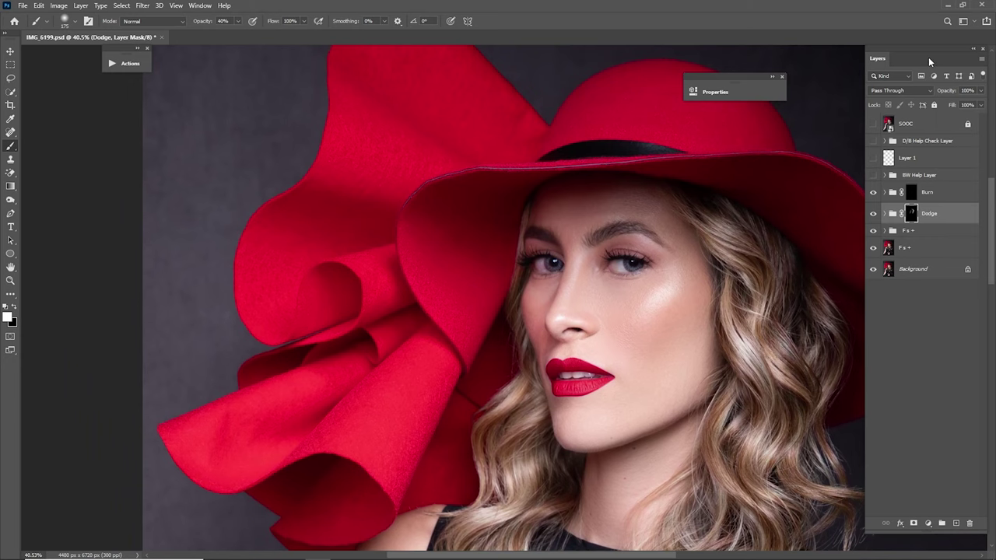
- Display the Dodge mask on its own and examine the edges of the strokes painted over the face
key(ctrl+0)
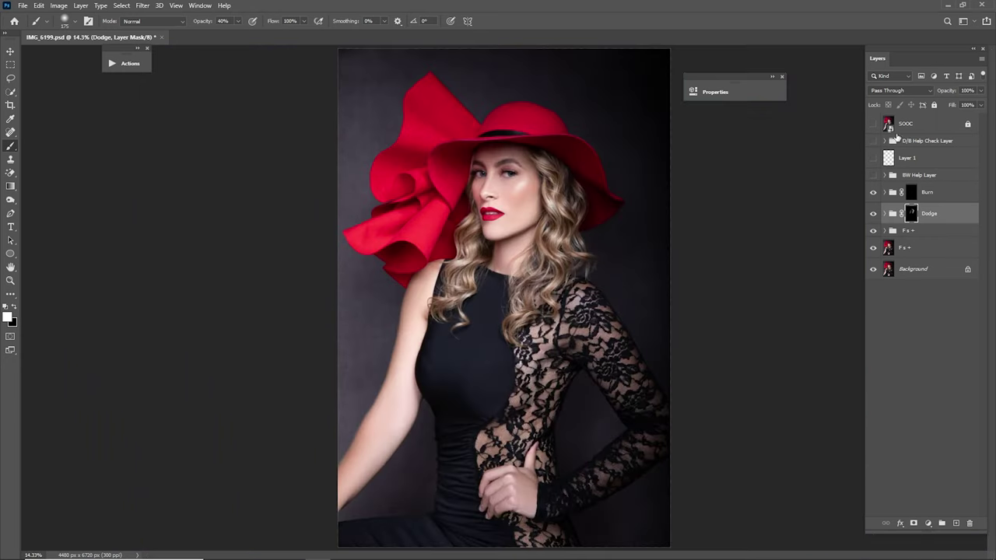
alt+click(912, 216)
key(z)
drag(500, 179, 581, 227)
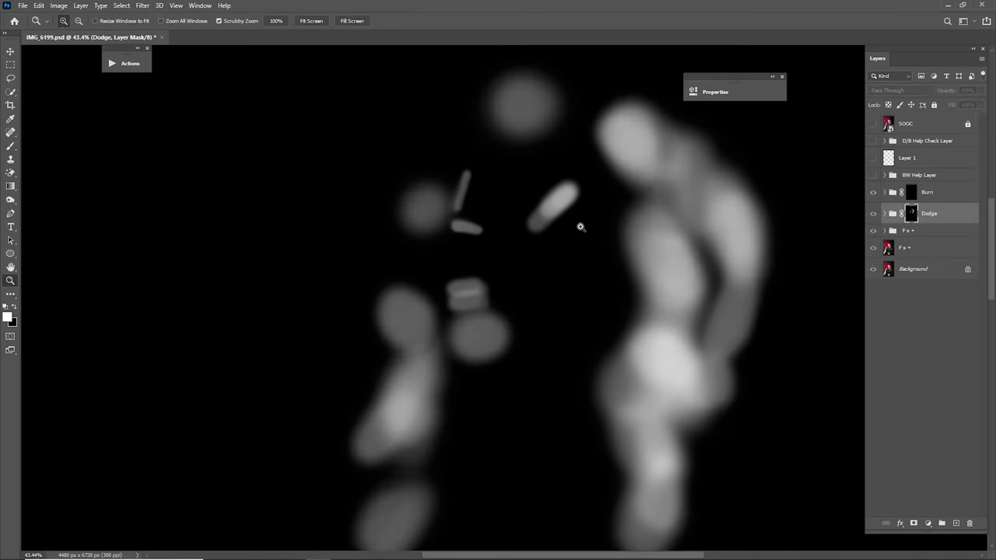
key(ctrl+0)
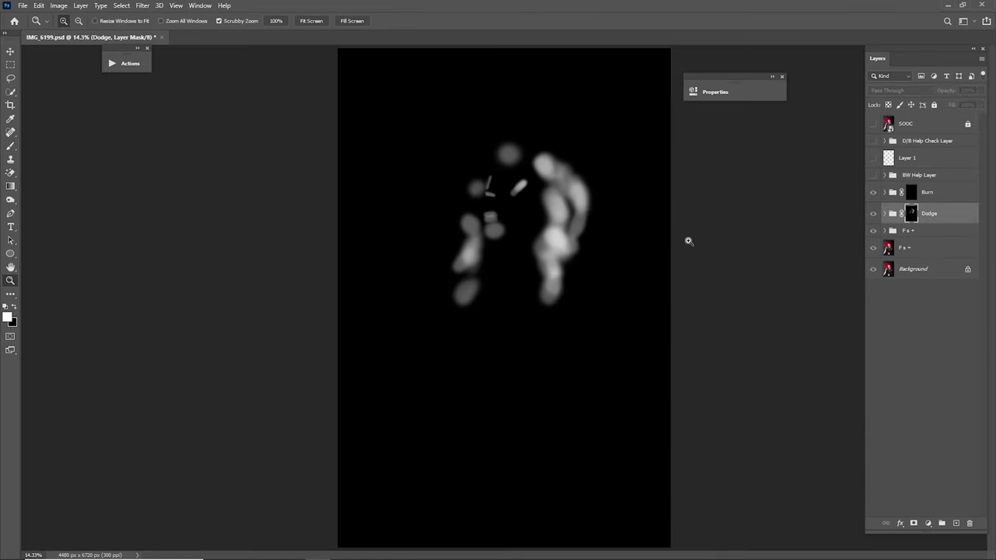
scroll(522, 188, up, 4)
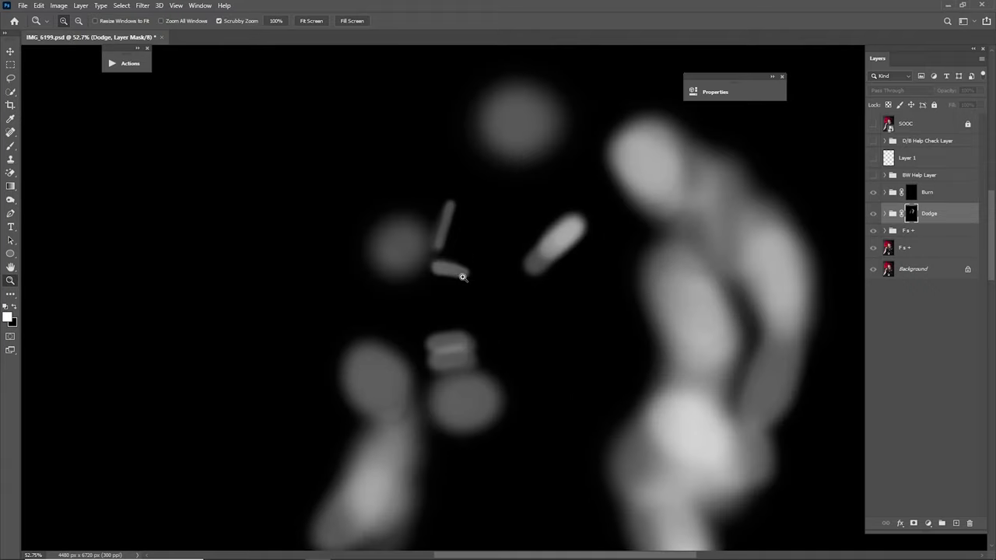
- Lasso the two thin nose strokes on the Dodge mask, soften them with a 10-pixel Gaussian Blur, and deselect
click(10, 78)
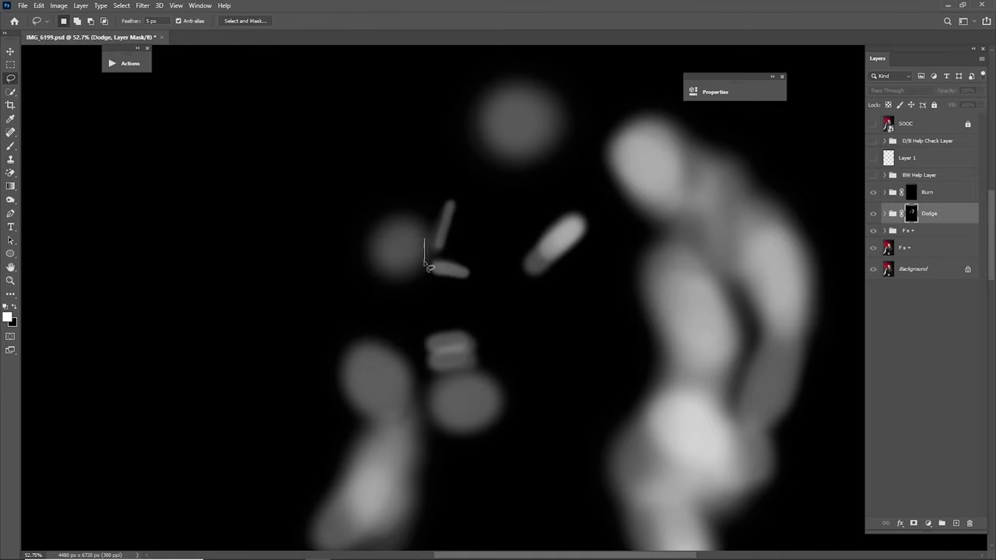
mouse_move(427, 267)
mouse_down()
mouse_move(464, 293)
mouse_move(485, 241)
mouse_move(471, 189)
mouse_move(430, 201)
mouse_up()
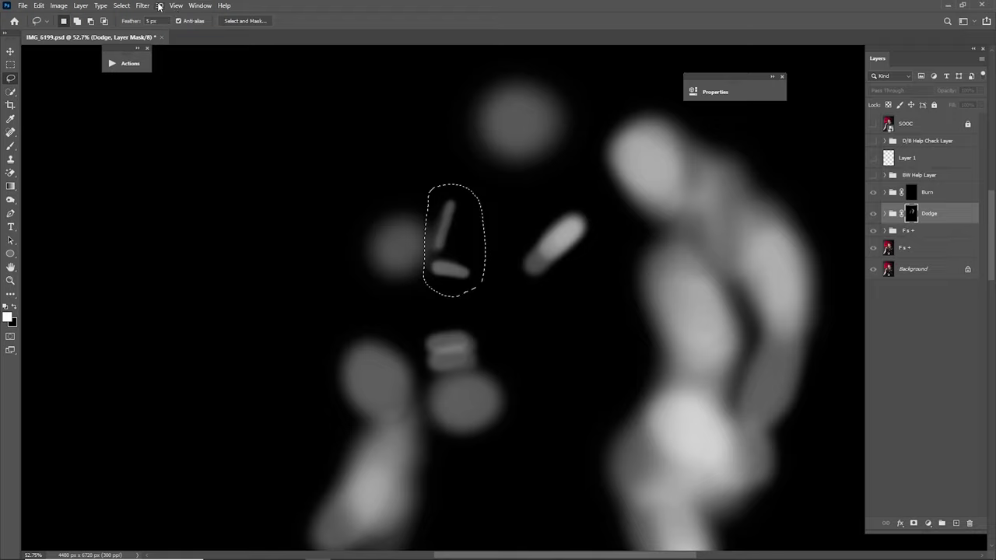
click(143, 5)
mouse_move(234, 123)
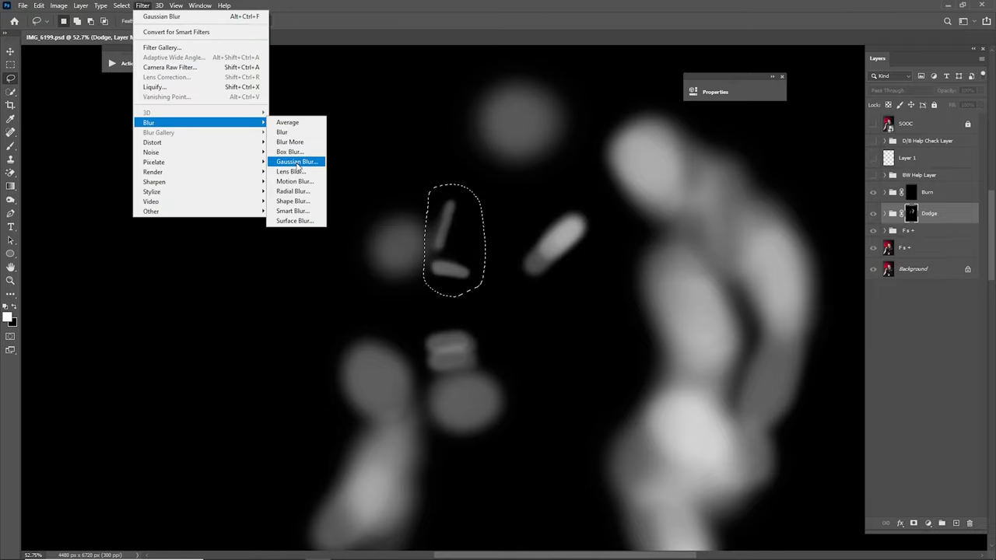
click(296, 162)
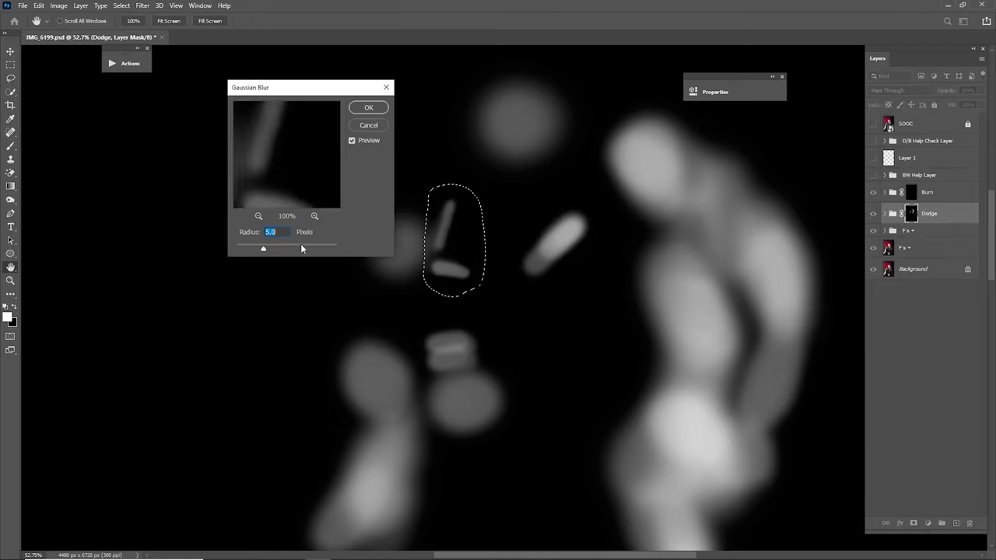
text(10)
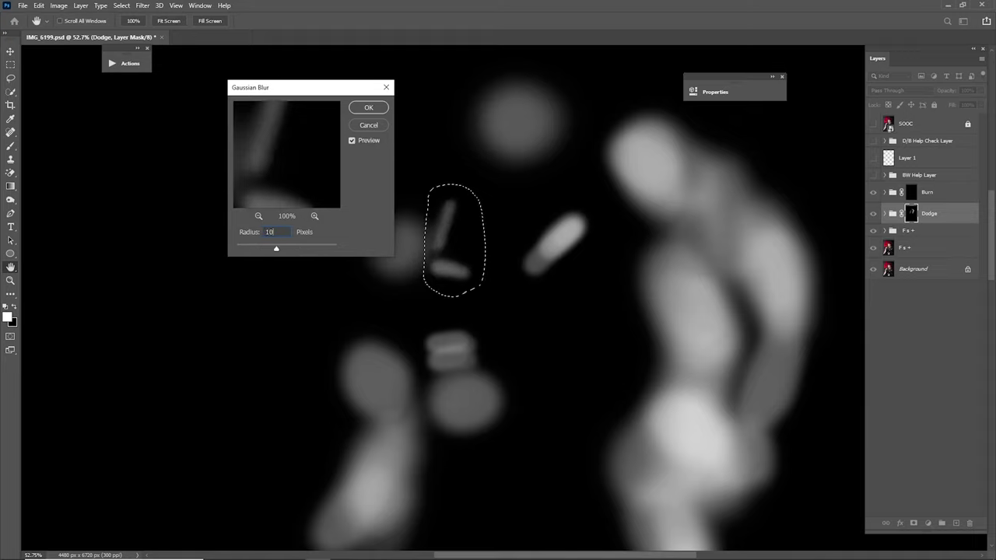
key(Return)
key(ctrl+d)
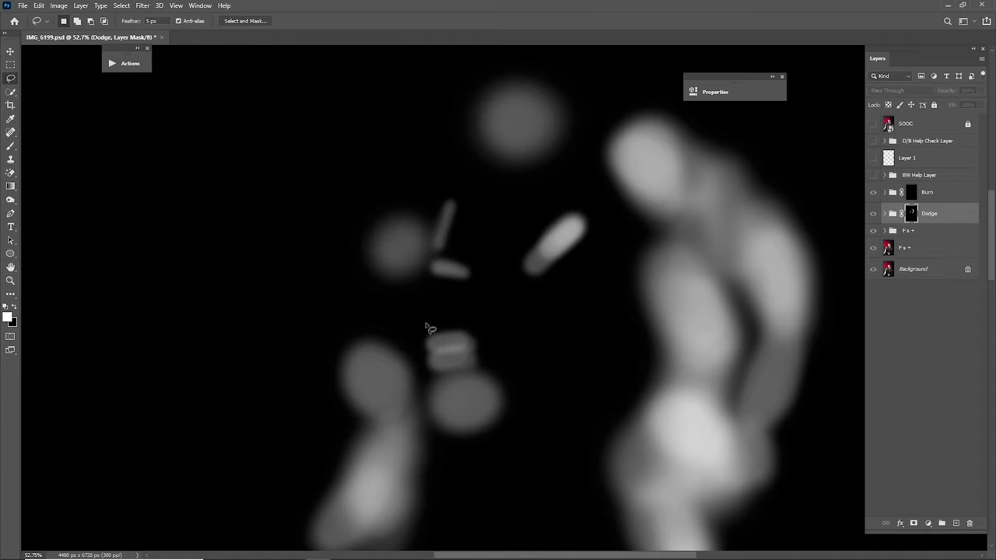
- Lasso the lip and chin strokes on the Dodge mask, soften them with a 20-pixel Gaussian Blur, and deselect
mouse_move(427, 327)
mouse_down()
mouse_move(438, 427)
mouse_move(475, 322)
mouse_move(381, 385)
mouse_move(398, 346)
mouse_up()
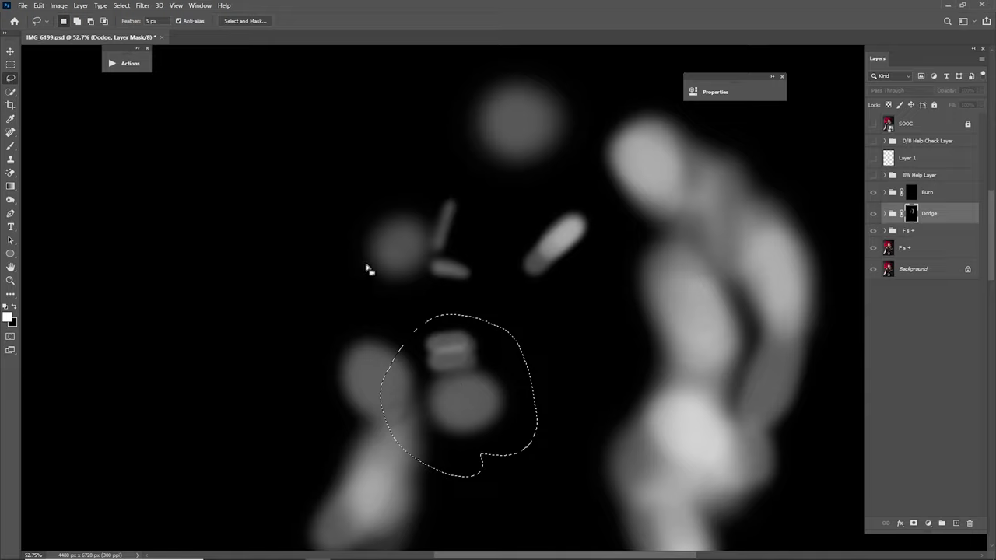
click(142, 6)
mouse_move(183, 125)
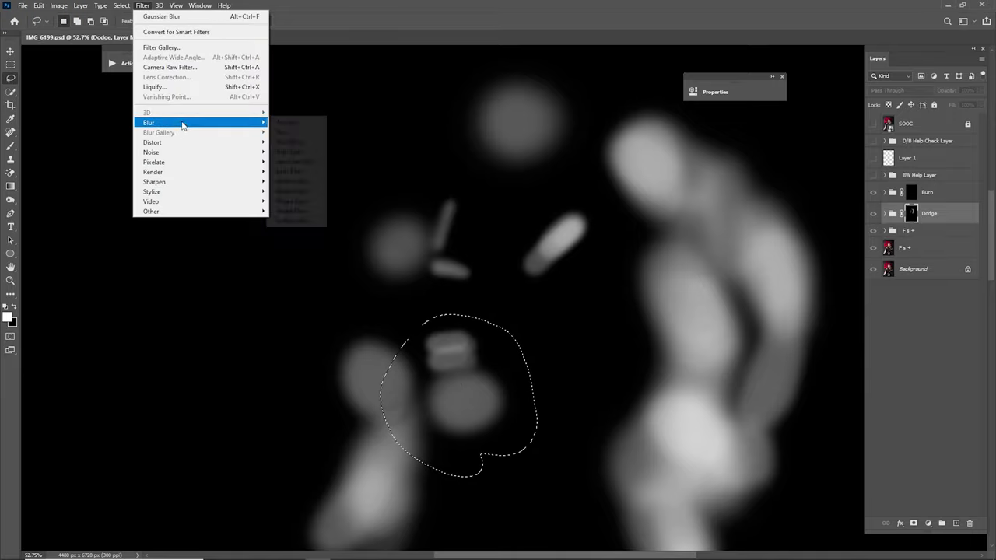
click(311, 161)
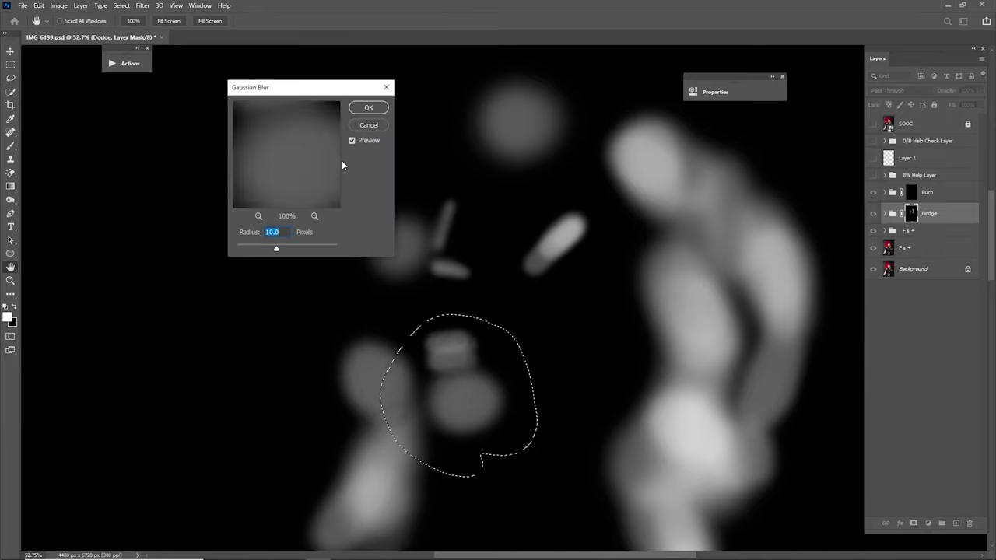
text(20)
key(Return)
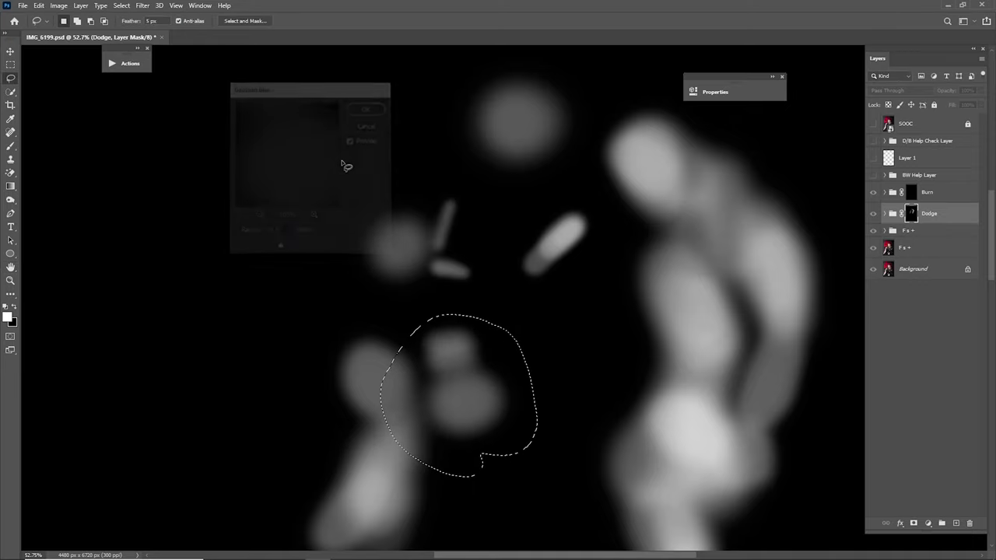
key(ctrl+d)
- Lasso the diagonal cheekbone stroke on the Dodge mask, apply a 10-pixel Gaussian Blur twice, and deselect
mouse_move(529, 240)
mouse_down()
mouse_move(560, 284)
mouse_move(611, 209)
mouse_move(554, 206)
mouse_up()
click(143, 10)
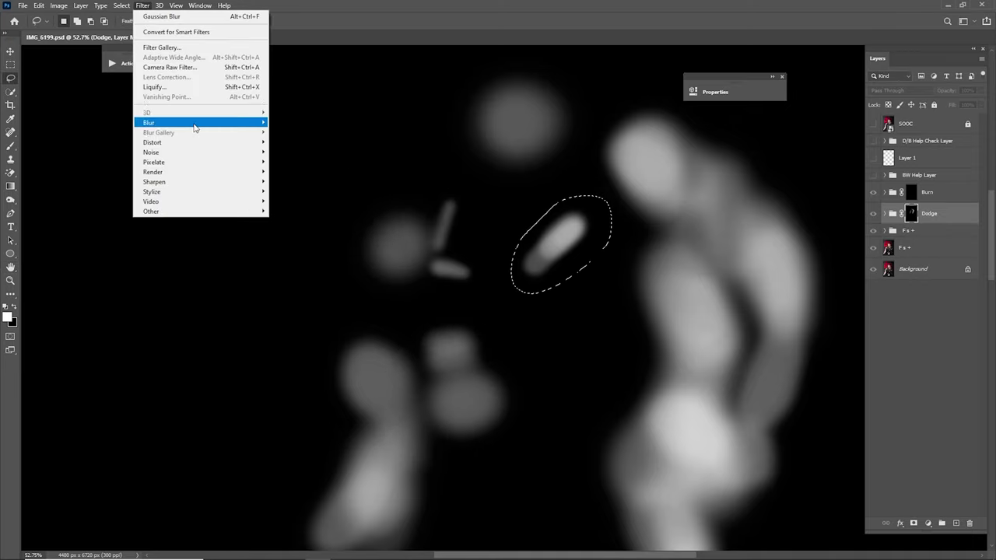
mouse_move(191, 122)
click(303, 161)
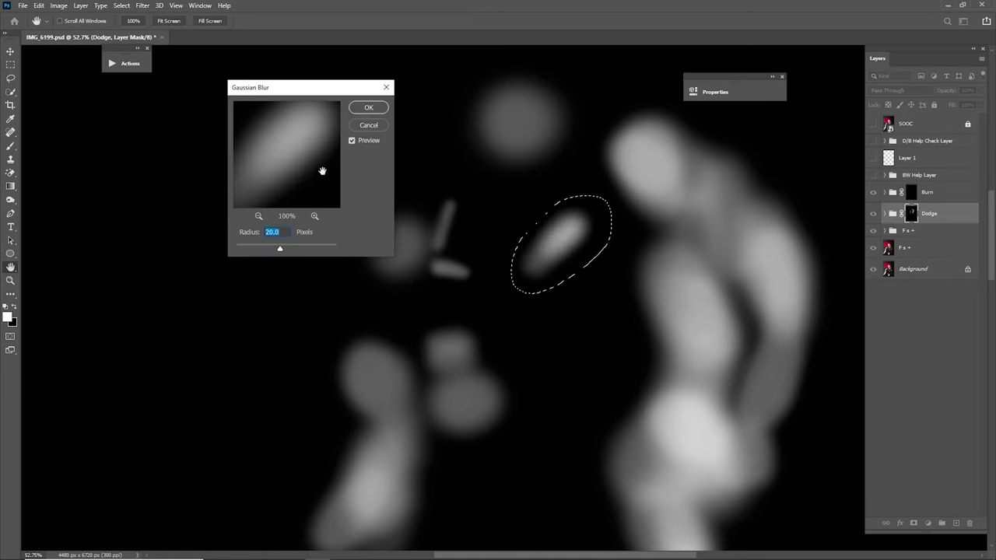
text(10)
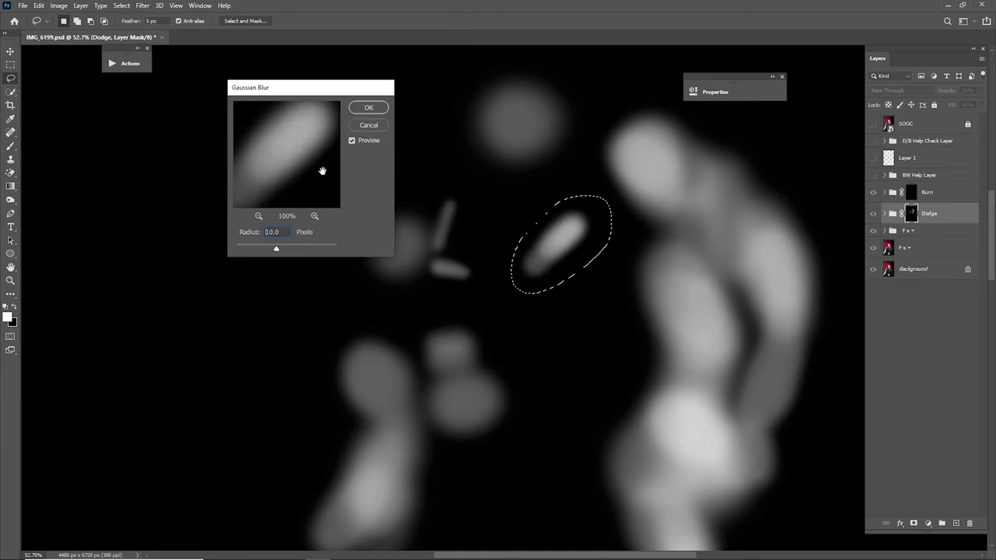
key(Return)
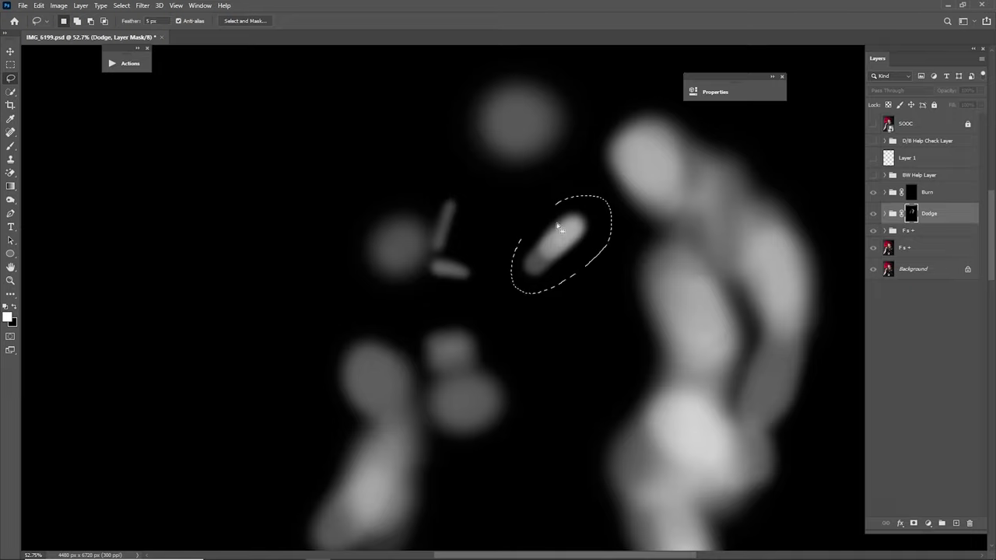
click(142, 5)
click(159, 16)
key(ctrl+d)
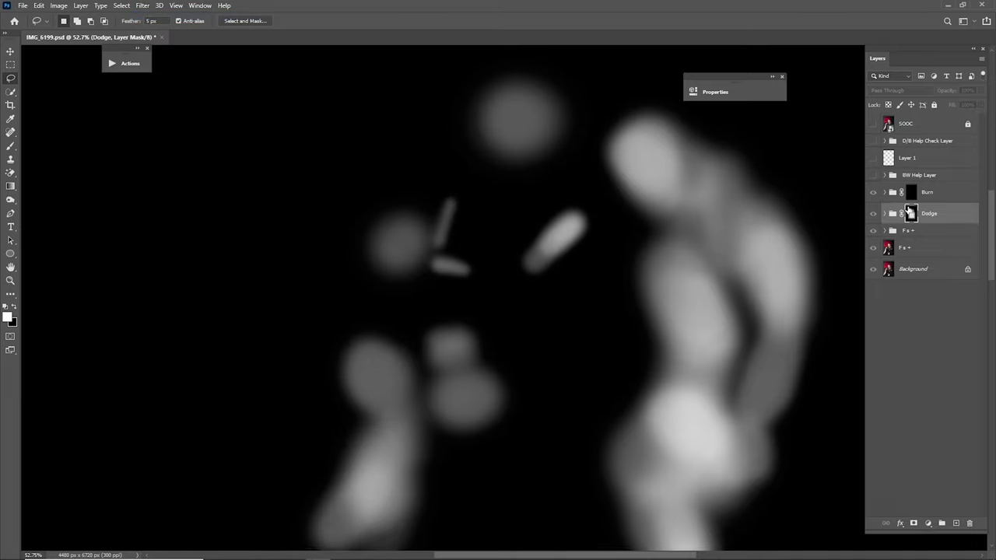
- Return from the mask view to the portrait and compare the face with and without the Dodge group
key(ctrl+0)
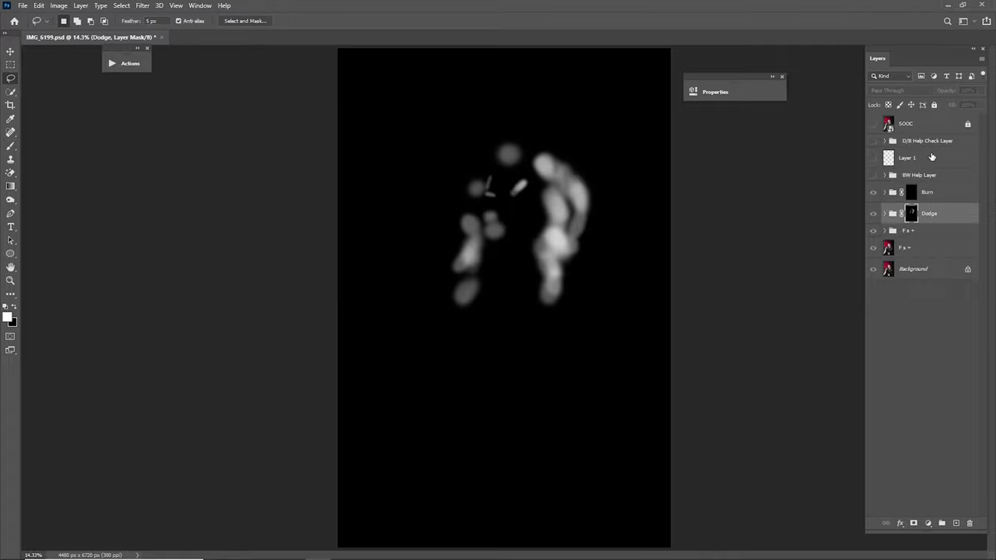
alt+click(908, 214)
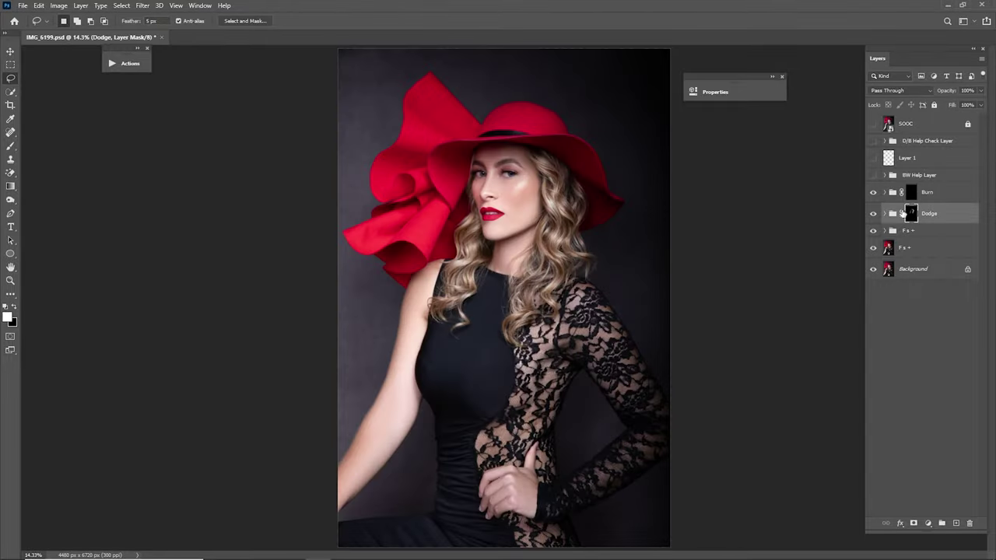
key(z)
drag(512, 177, 851, 189)
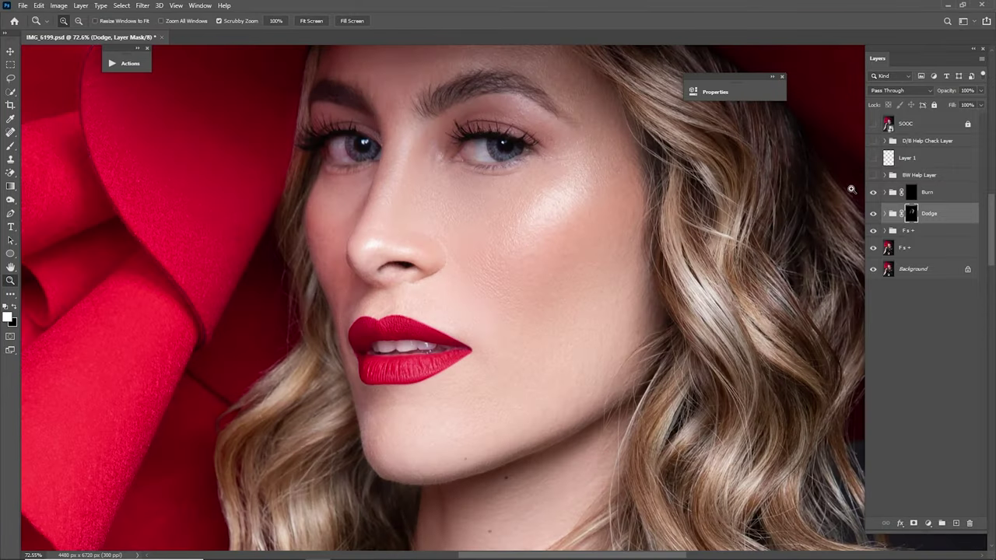
click(872, 215)
click(874, 216)
click(875, 216)
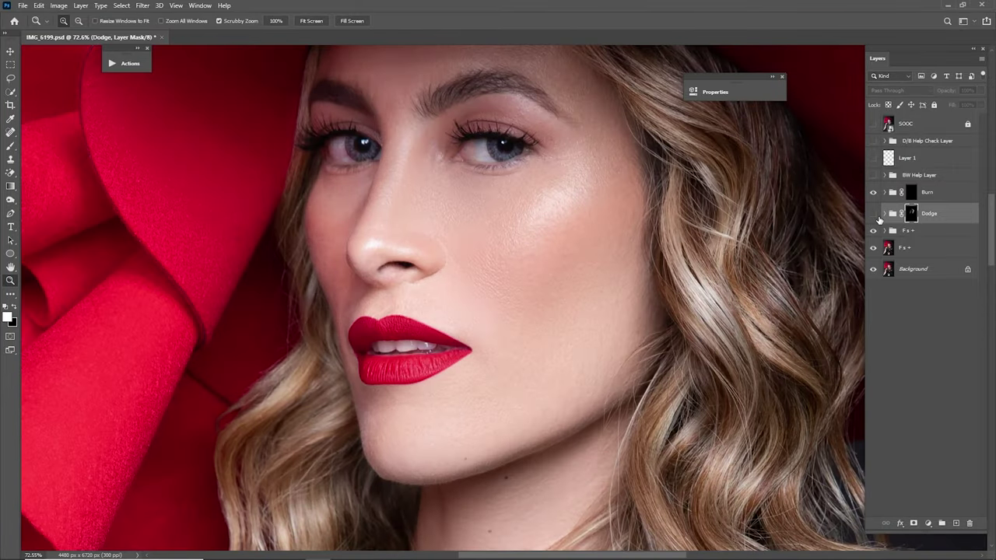
key(ctrl+0)
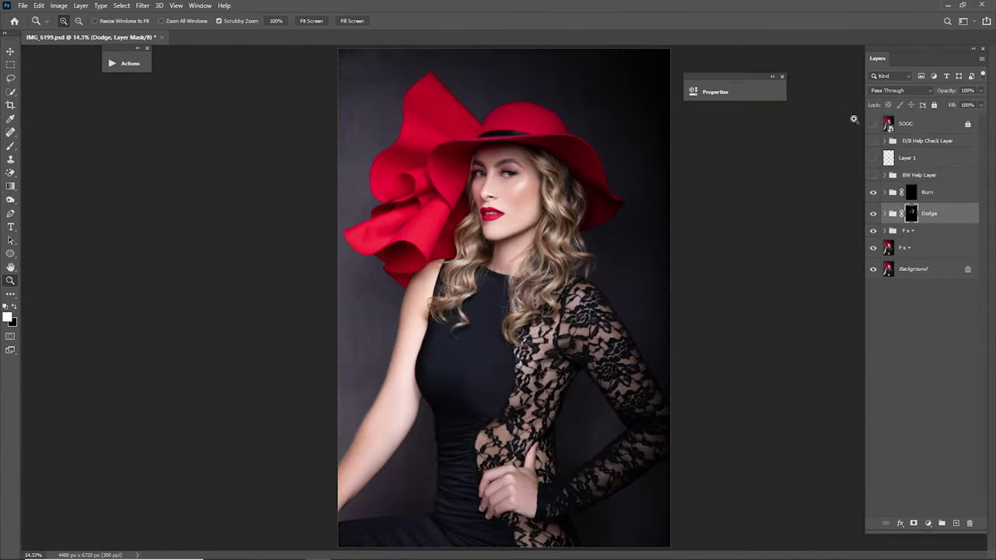
- Inspect the Desaturate layer inside the Dodge group, collapse the group, and compare the full portrait with and without it
click(886, 213)
click(916, 237)
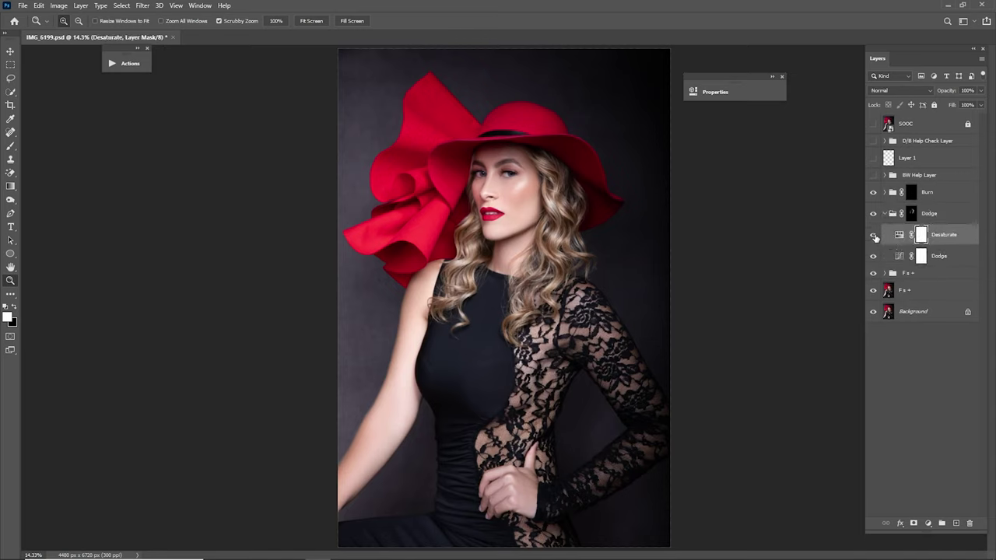
click(885, 214)
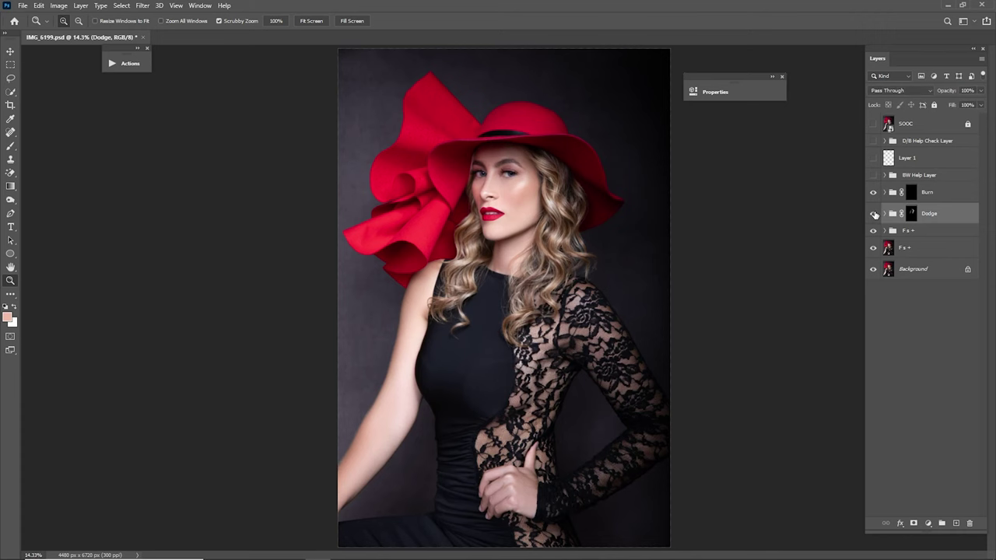
click(873, 214)
click(874, 214)
click(876, 216)
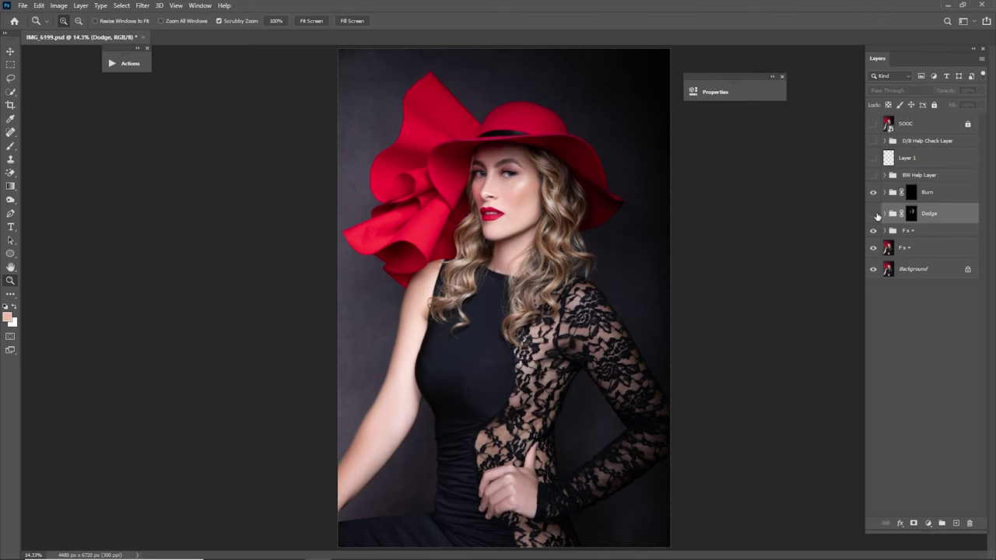
click(877, 215)
- Select the Burn mask and paint white shading around the face with a 10% opacity brush, varying its size up to 250 px
click(512, 192)
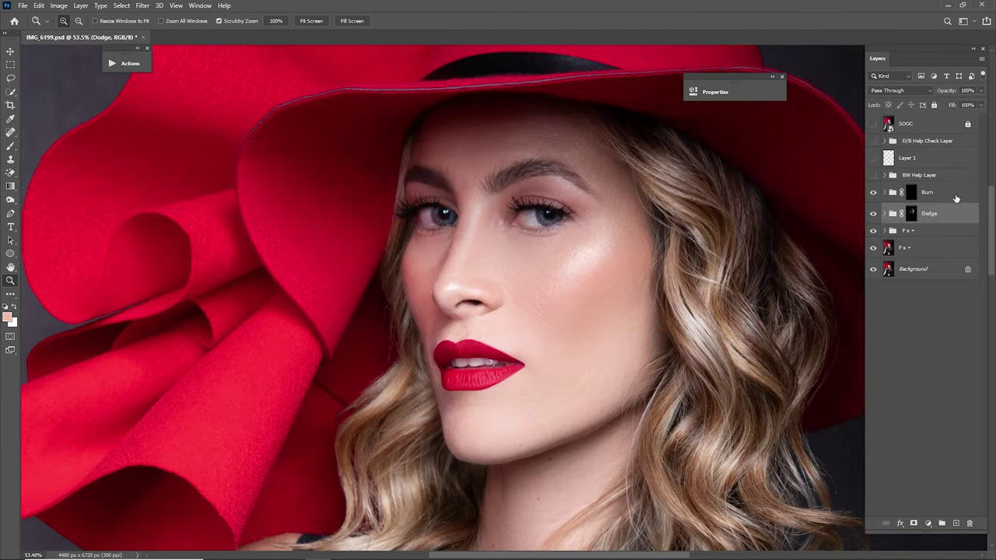
click(912, 194)
scroll(645, 233, up, 2)
key(b)
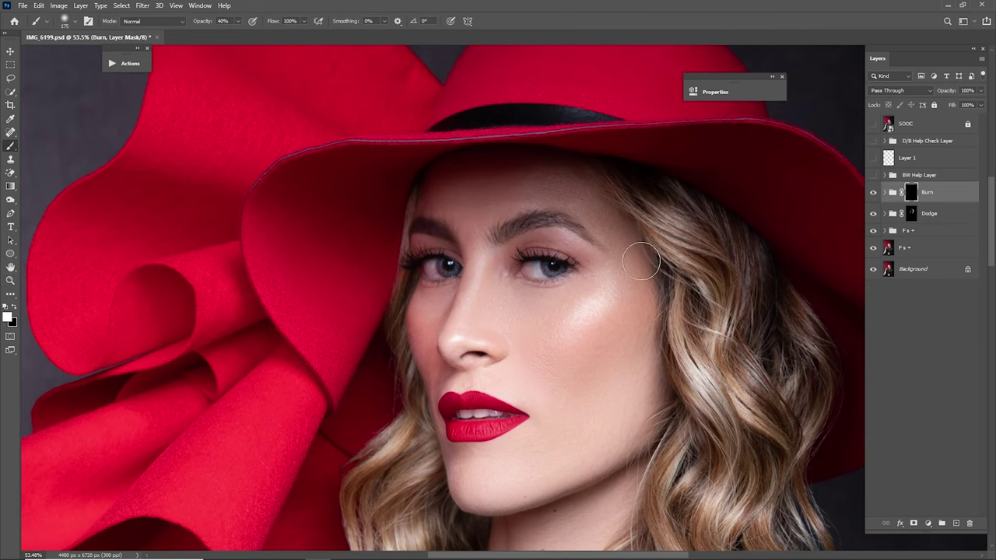
key(bracketright)
key(bracketright)
key(bracketright)
key(bracketleft)
key(bracketleft)
key(bracketleft)
drag(467, 420, 437, 339)
key(bracketright)
key(bracketright)
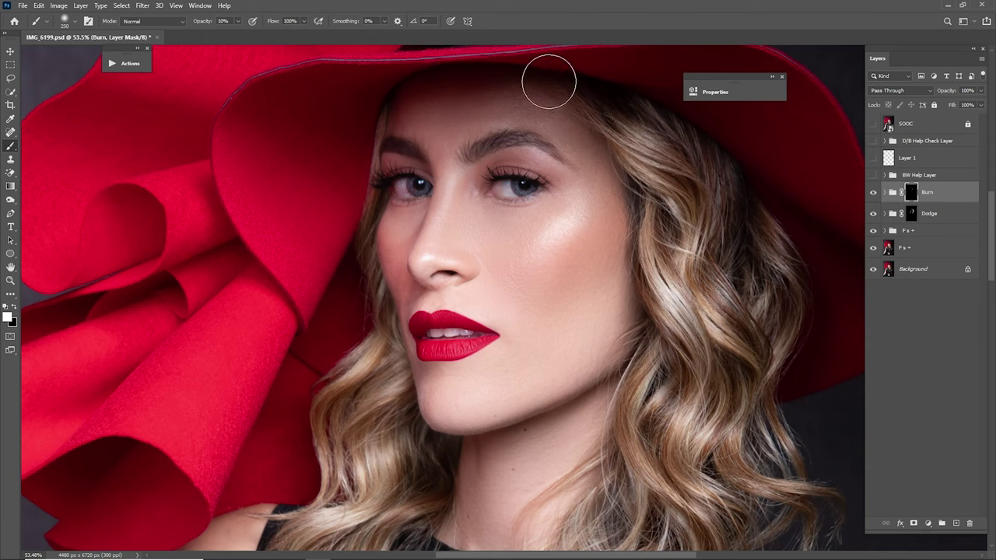
key(bracketleft)
key(bracketleft)
key(bracketright)
- Compare the full portrait with and without the Burn group, leaving the group shown
key(ctrl+0)
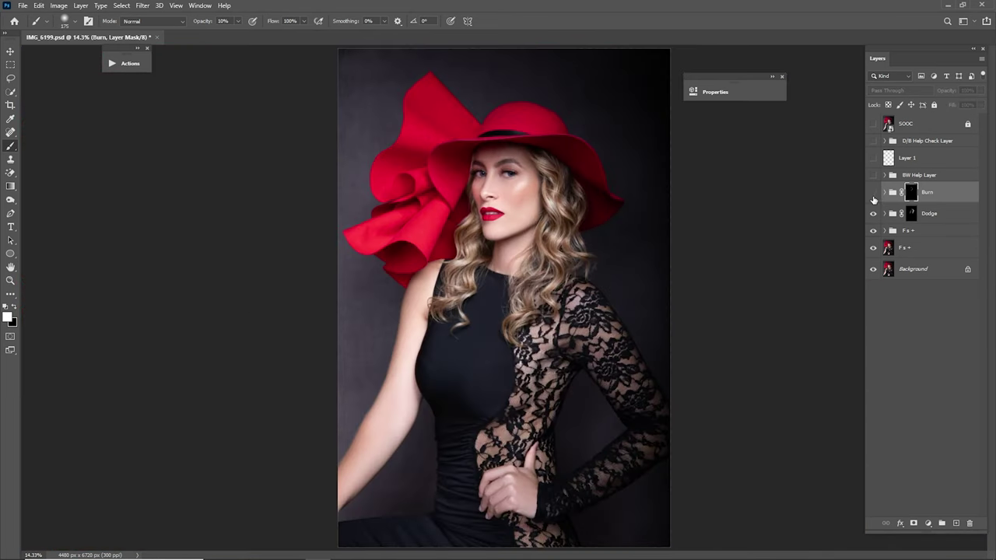
click(874, 194)
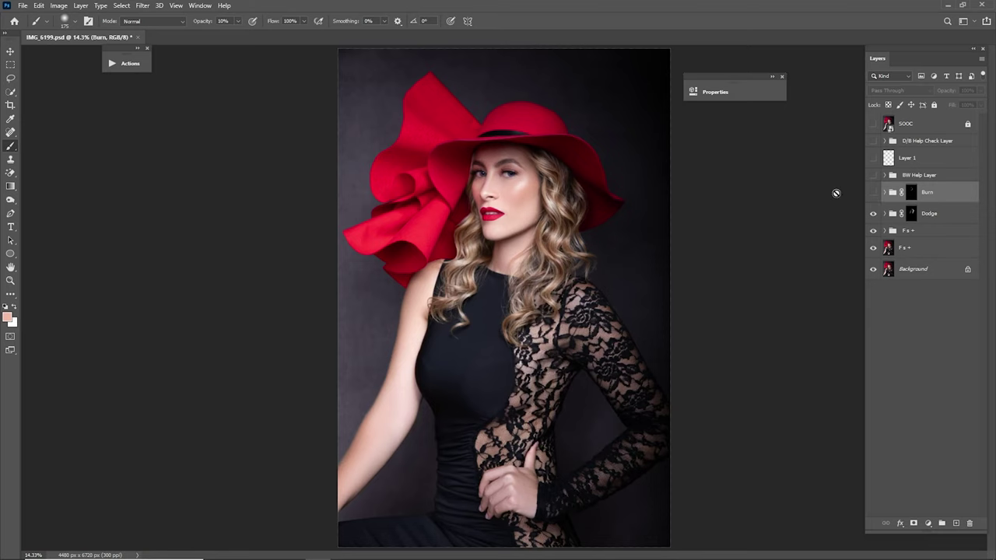
click(874, 194)
- Select the Burn mask and paint stronger white shading around the face and cheek with a 40% opacity brush, varying its size between 125 and 200 px
scroll(575, 207, up, 5)
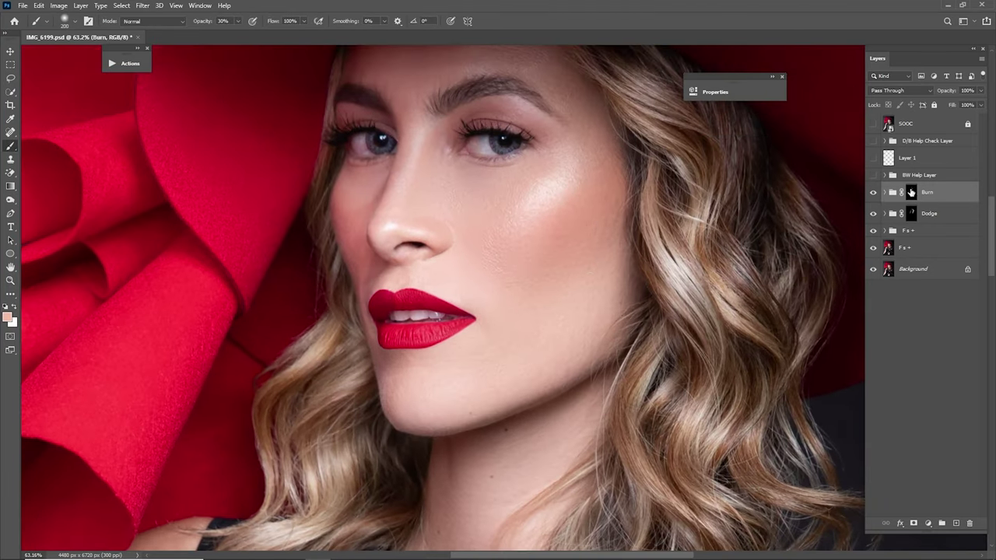
click(912, 192)
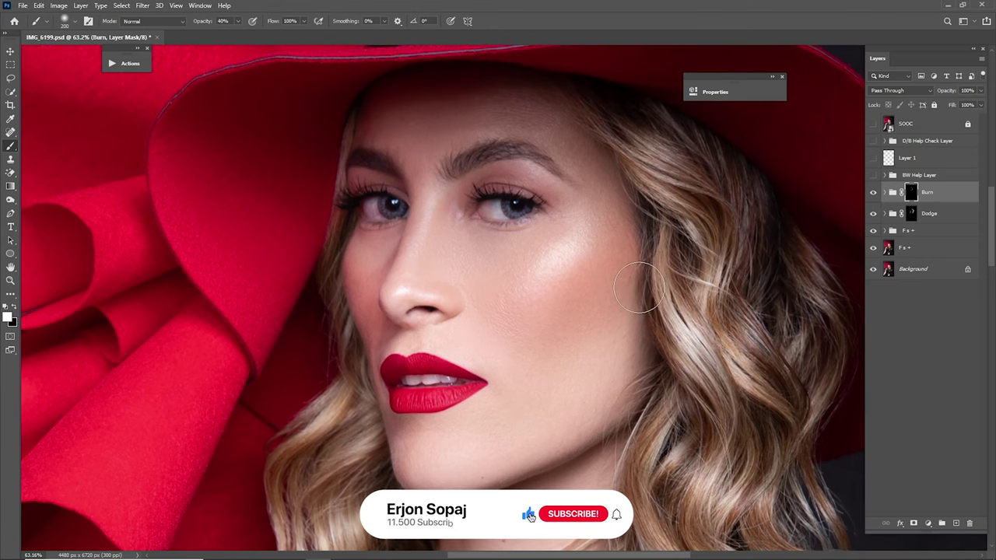
key(bracketleft)
key(bracketleft)
key(bracketleft)
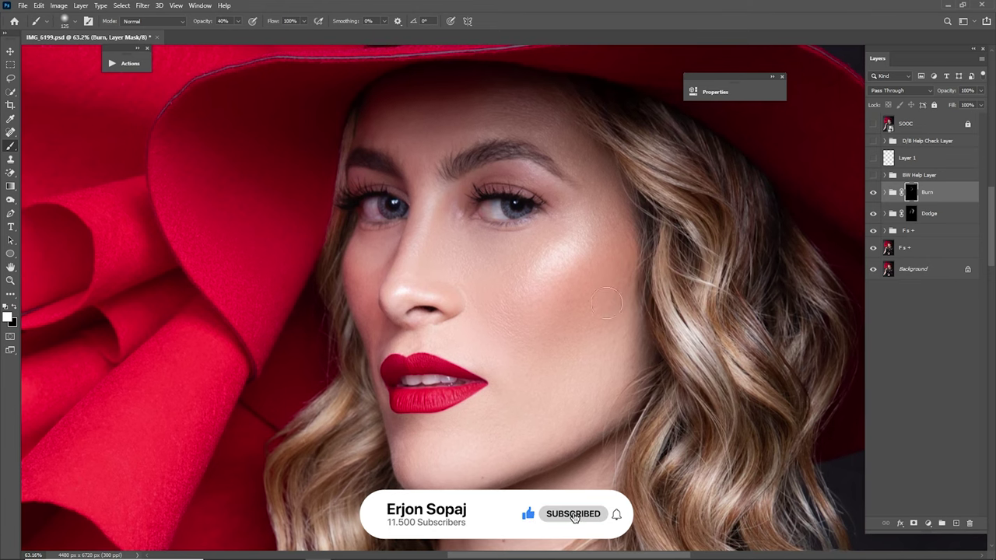
key(bracketright)
key(bracketright)
key(bracketleft)
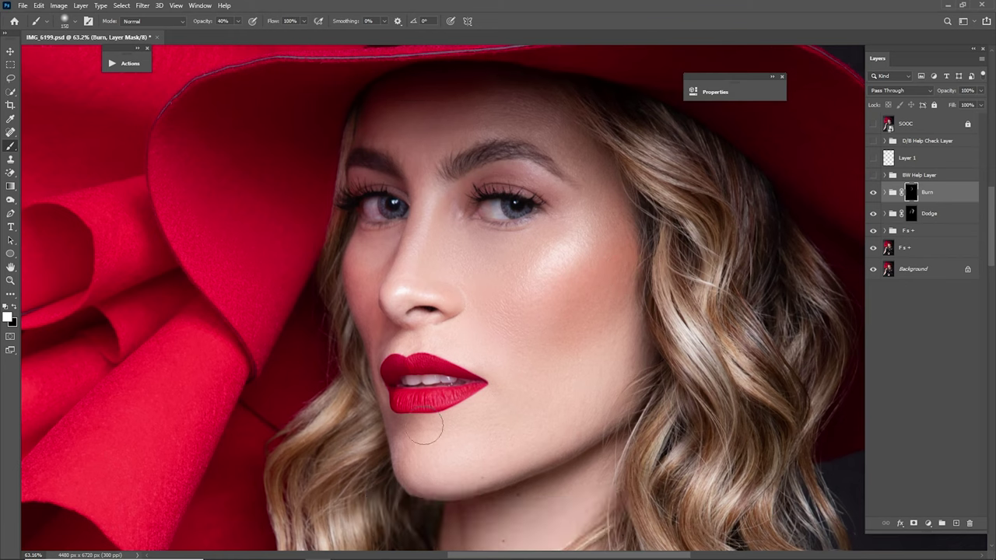
key(bracketright)
key(bracketright)
- Compare the whole portrait with and without the newly painted Burn shading, leaving the Burn group shown
key(ctrl+0)
click(869, 194)
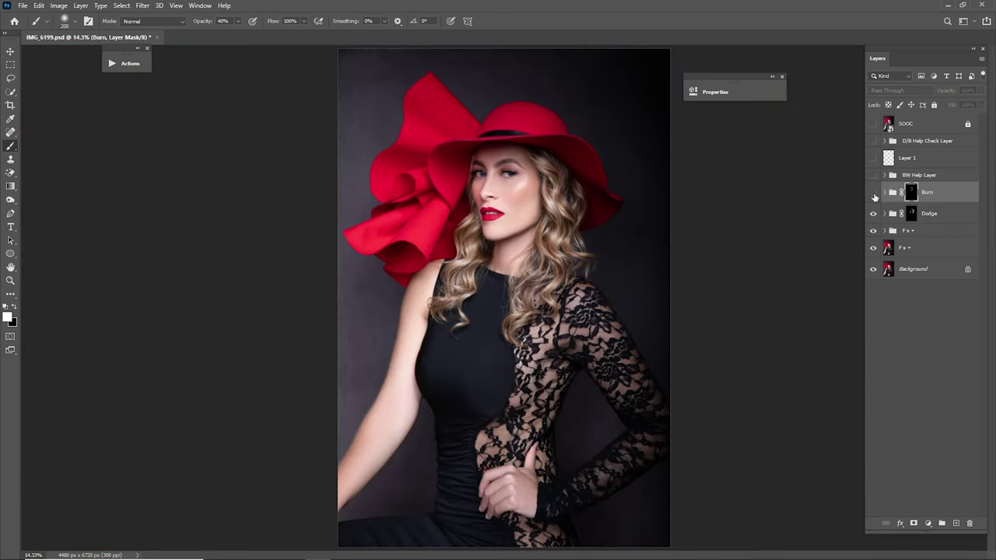
click(872, 193)
click(875, 195)
click(877, 195)
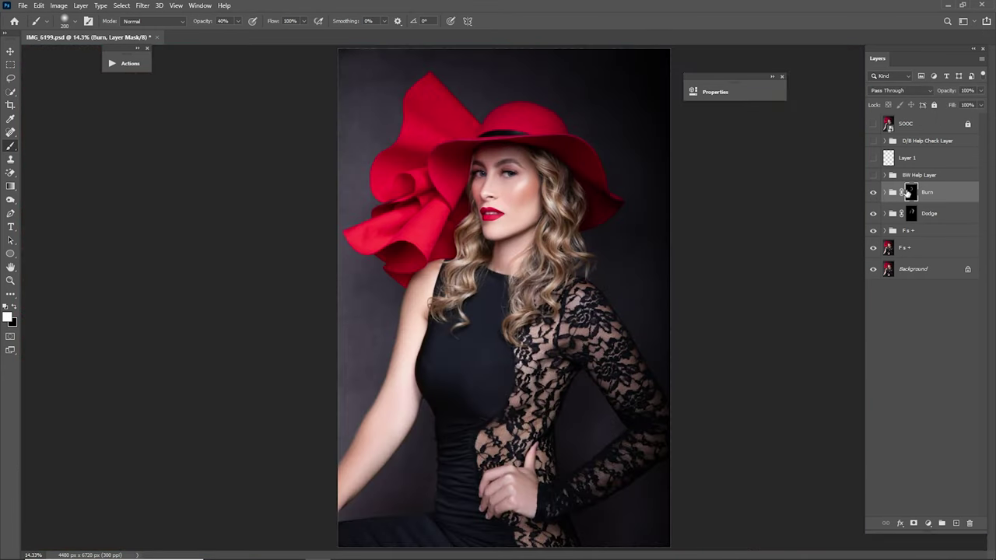
- Display the Burn mask on its own and soften its painted strokes with a Gaussian Blur of 10 pixels
alt+click(910, 194)
key(z)
mouse_move(500, 191)
mouse_down()
mouse_move(528, 220)
mouse_move(554, 209)
mouse_up()
click(142, 5)
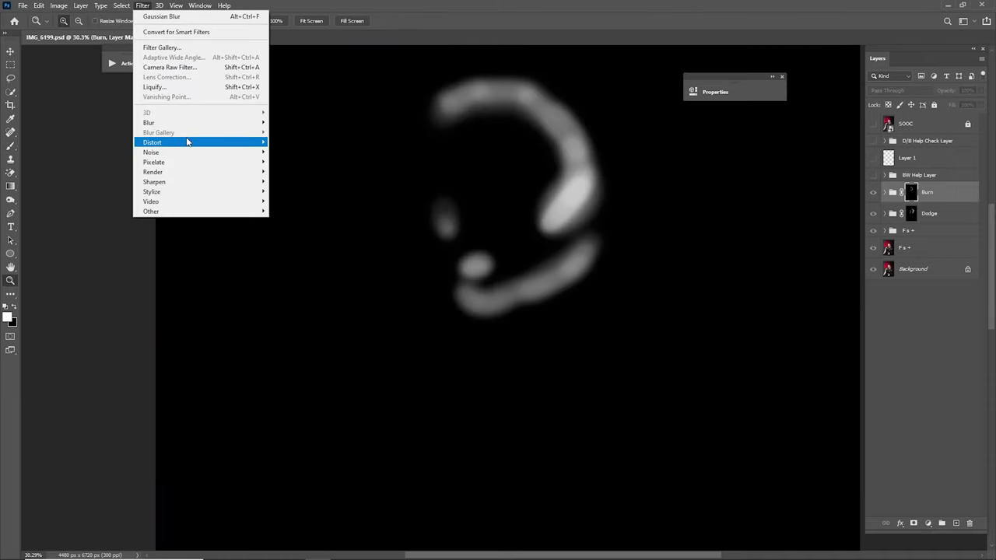
mouse_move(200, 125)
click(293, 161)
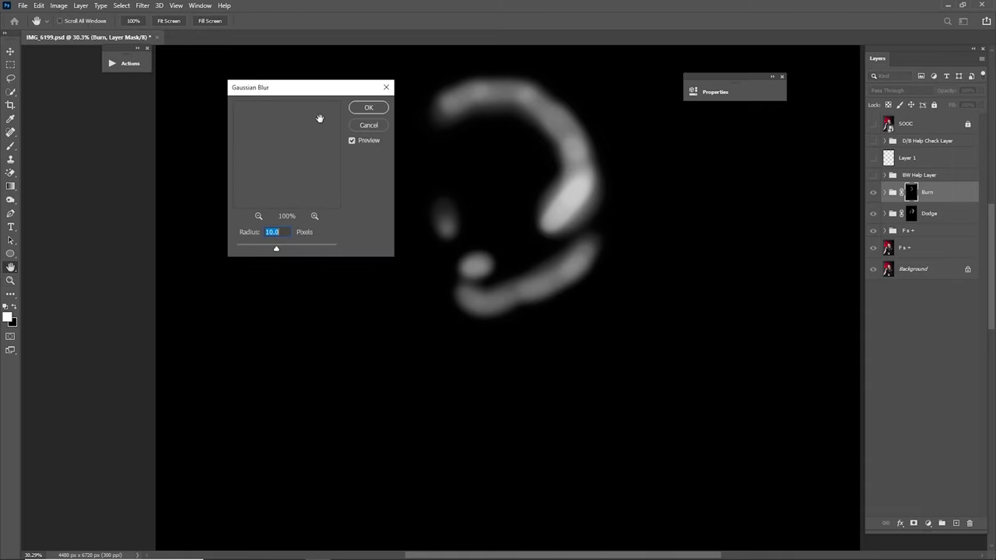
key(Return)
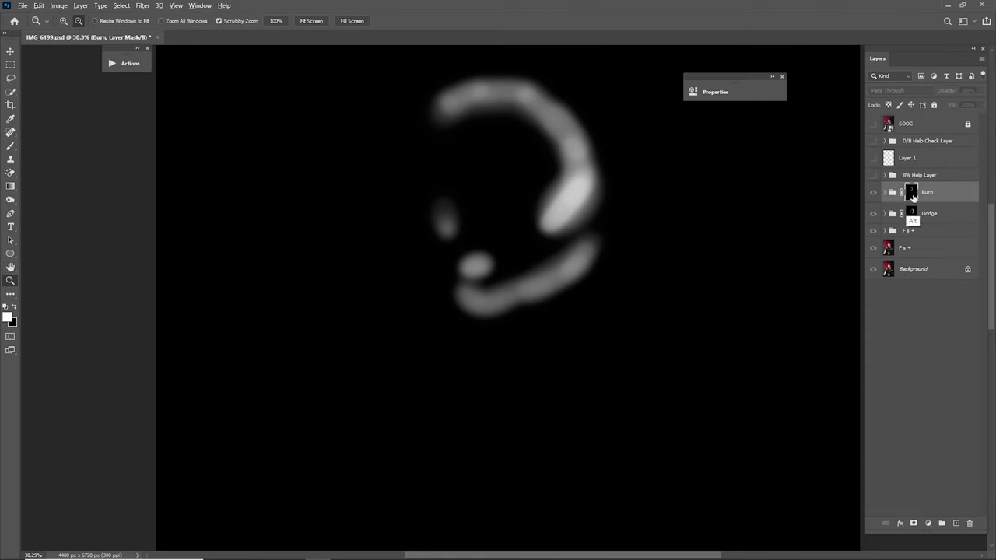
- Return from the mask view to the full portrait and hide the Burn group to compare the blurred shading
alt+click(912, 195)
key(ctrl+0)
click(873, 192)
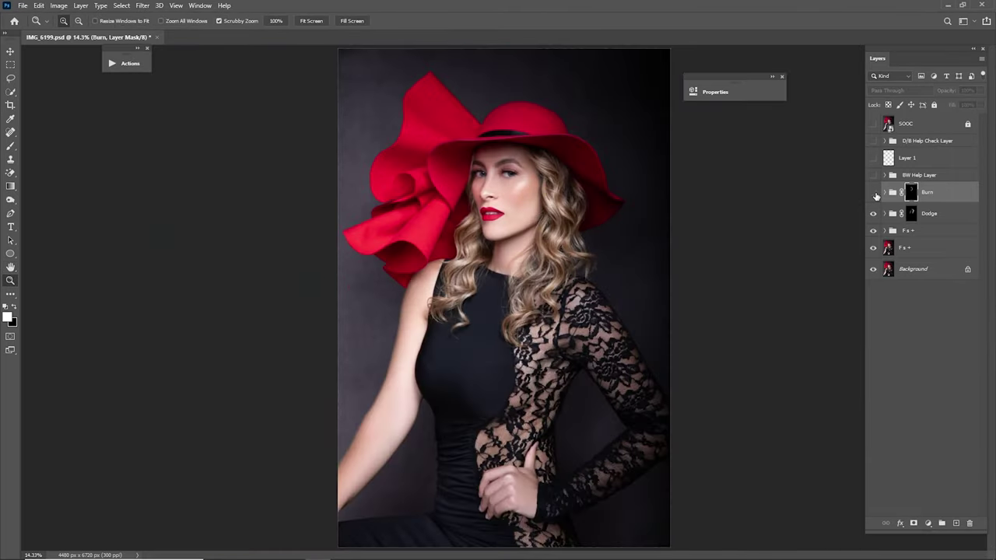
- Set the Burn group's opacity to 65% and compare the portrait with the group hidden and shown
click(873, 193)
click(872, 193)
click(873, 193)
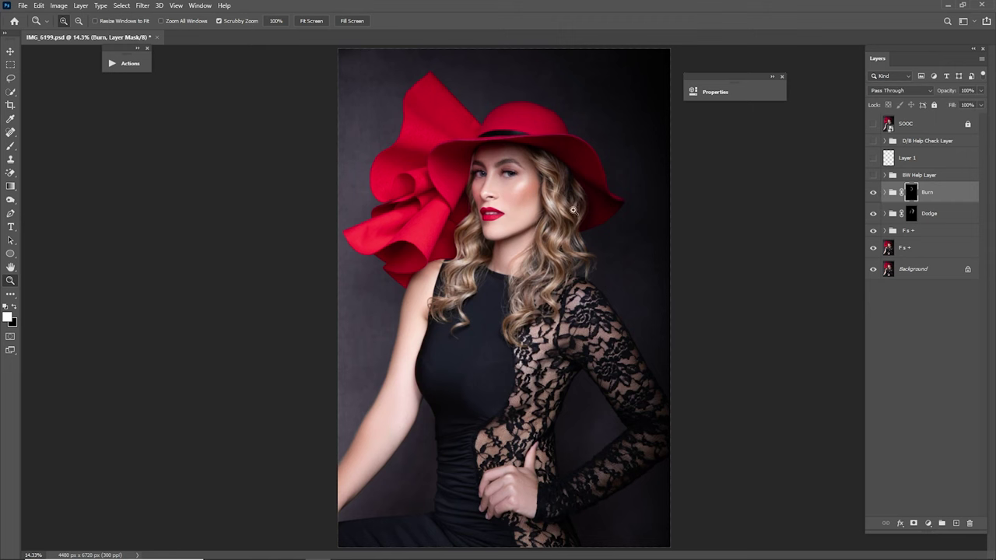
drag(572, 211, 717, 225)
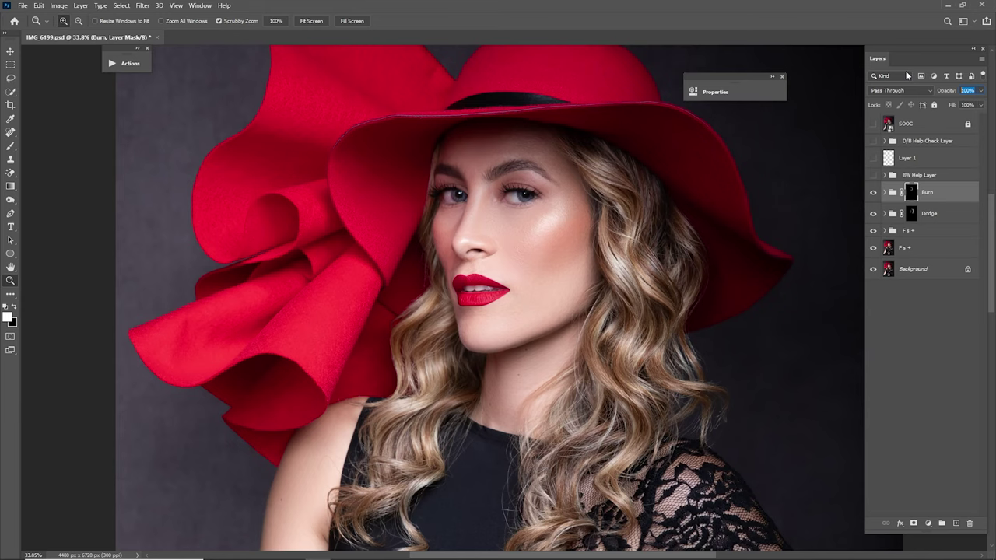
text(65)
click(872, 196)
click(869, 199)
- Paint the Burn group's mask over the hair with a 300 px brush at 50% opacity and compare the effect
key(b)
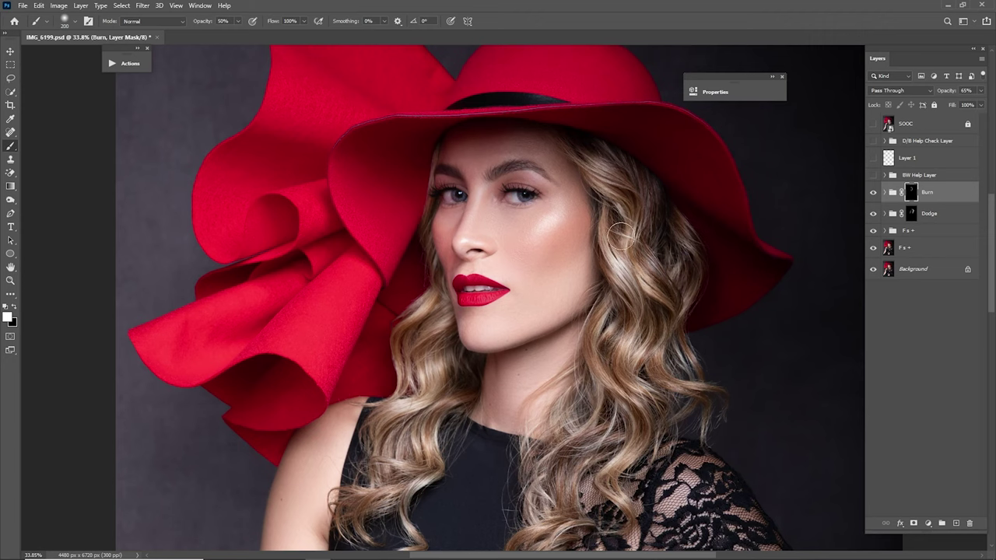
key(bracketright)
key(bracketright)
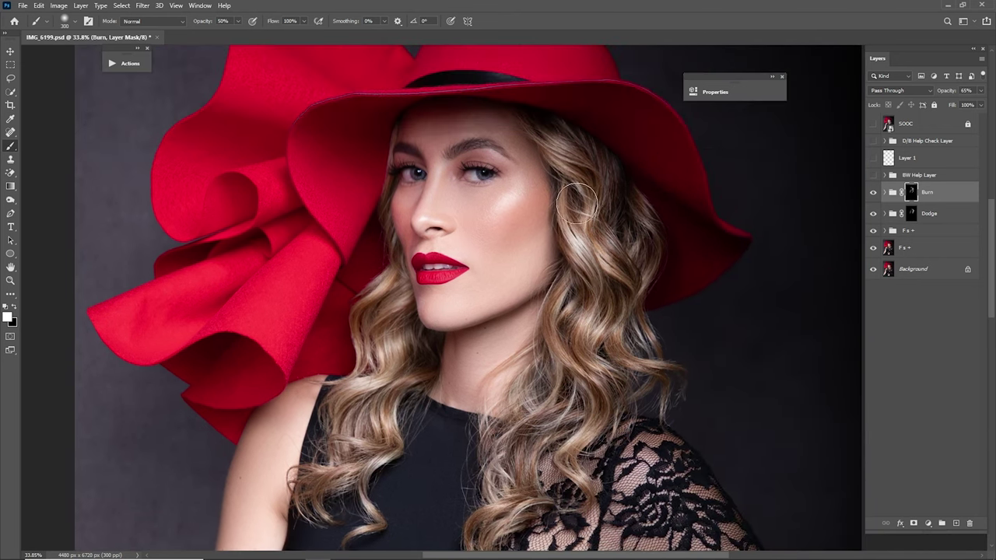
key(ctrl+0)
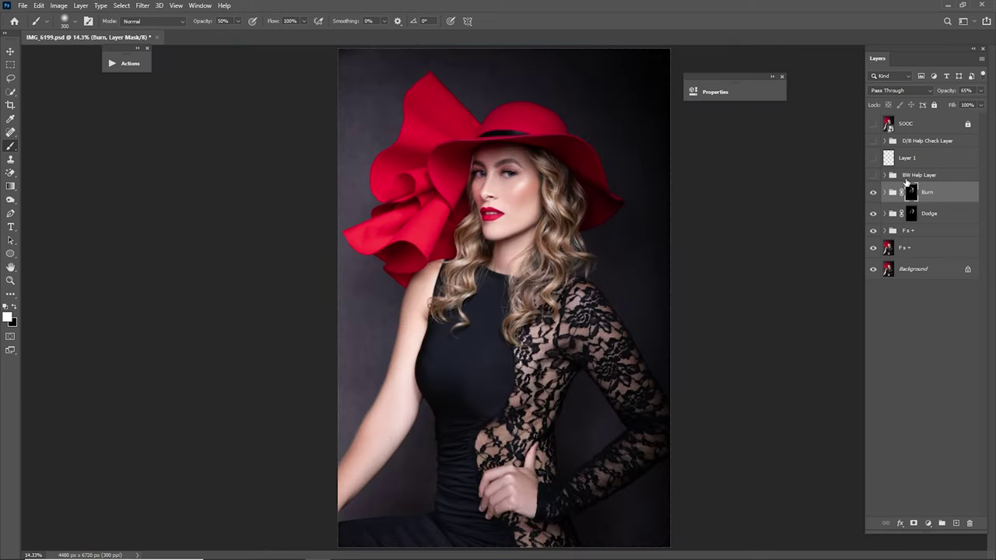
click(872, 194)
click(873, 195)
- Examine the Saturate layer inside the Burn group and compare the portrait with the group hidden and shown
click(886, 193)
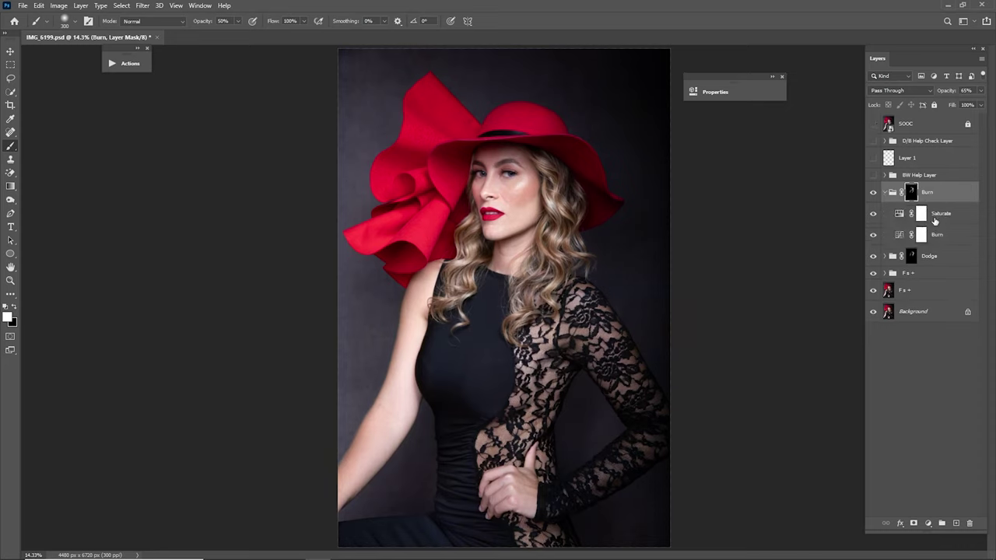
click(887, 214)
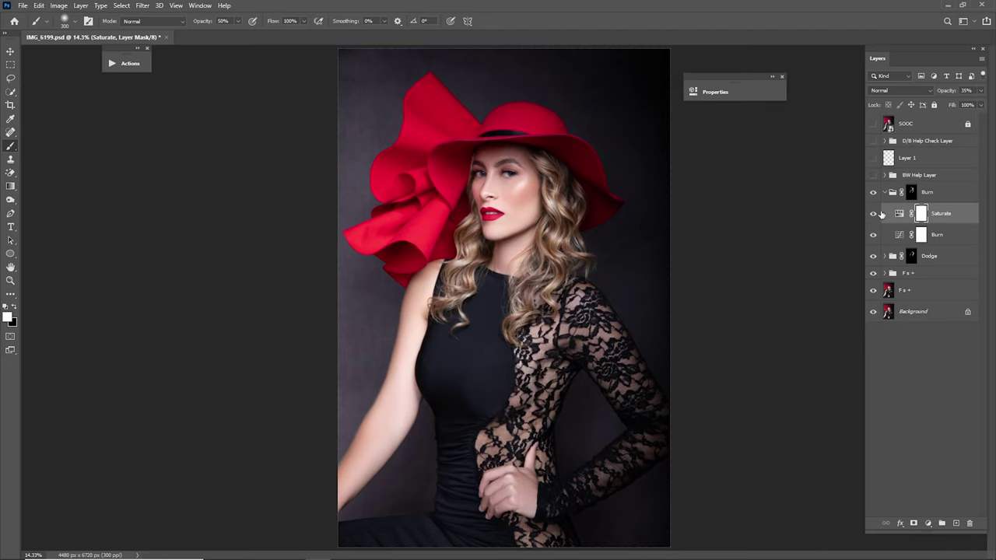
click(883, 193)
click(874, 193)
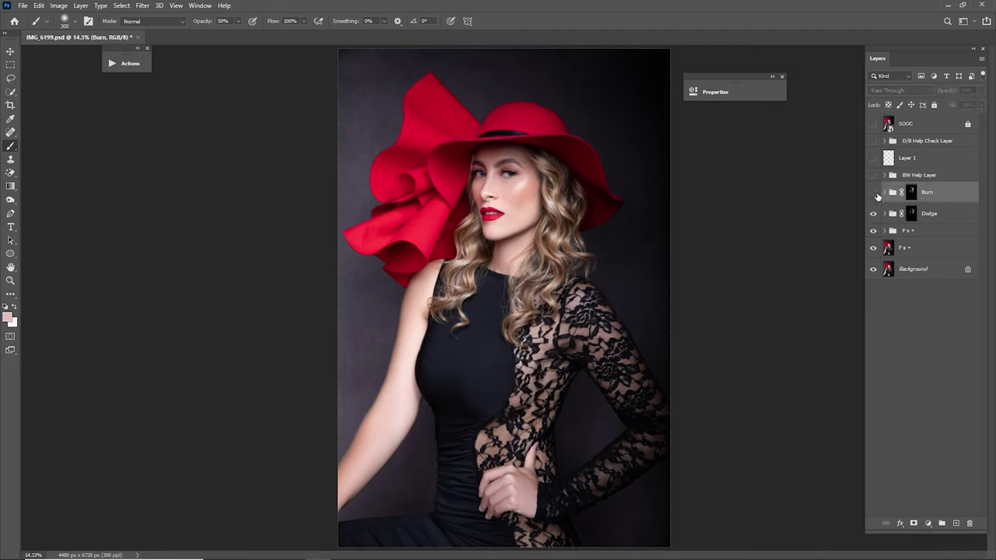
click(874, 193)
key(z)
drag(507, 171, 728, 79)
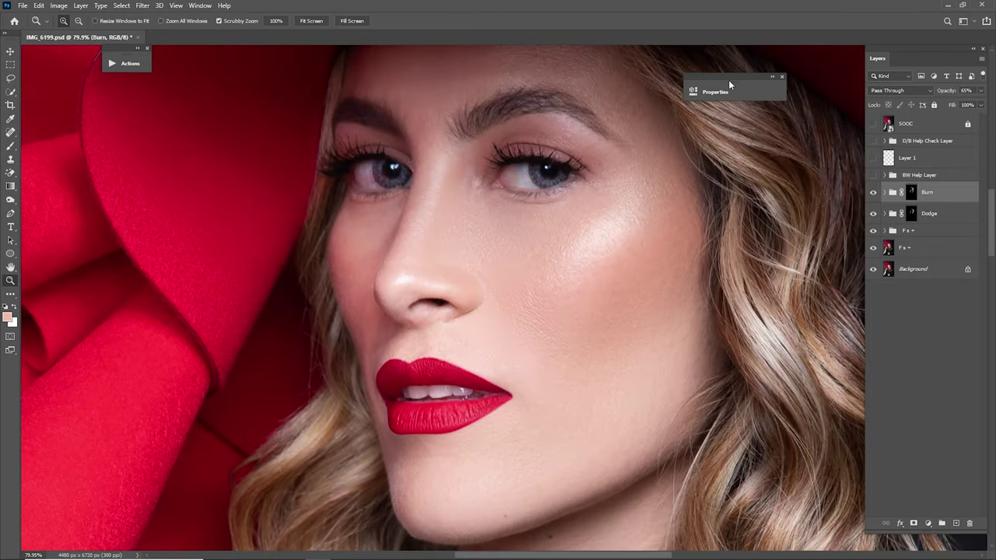
key(ctrl+0)
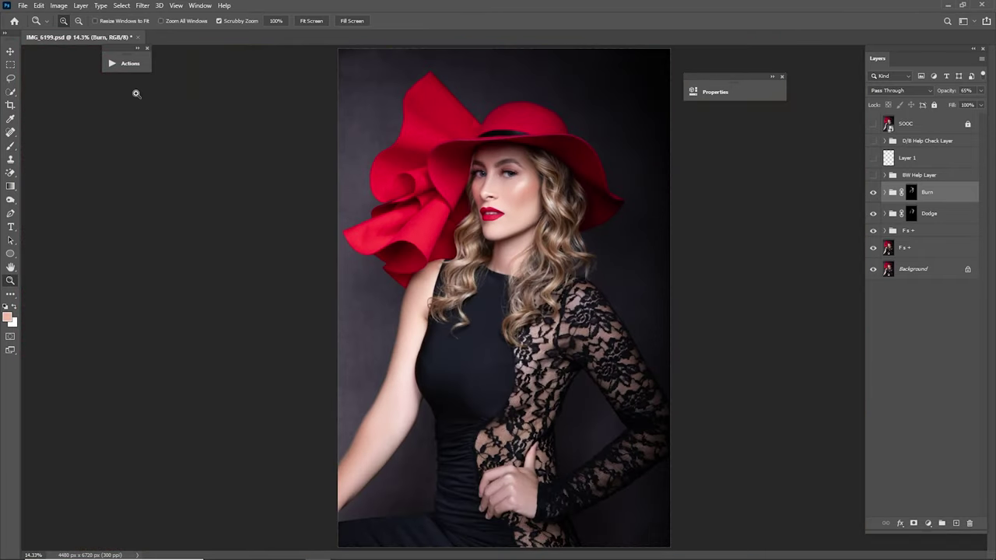
- Run the Eyes Plus - All in action from the MUA Retouching Actions set and accept its dialogs
click(125, 63)
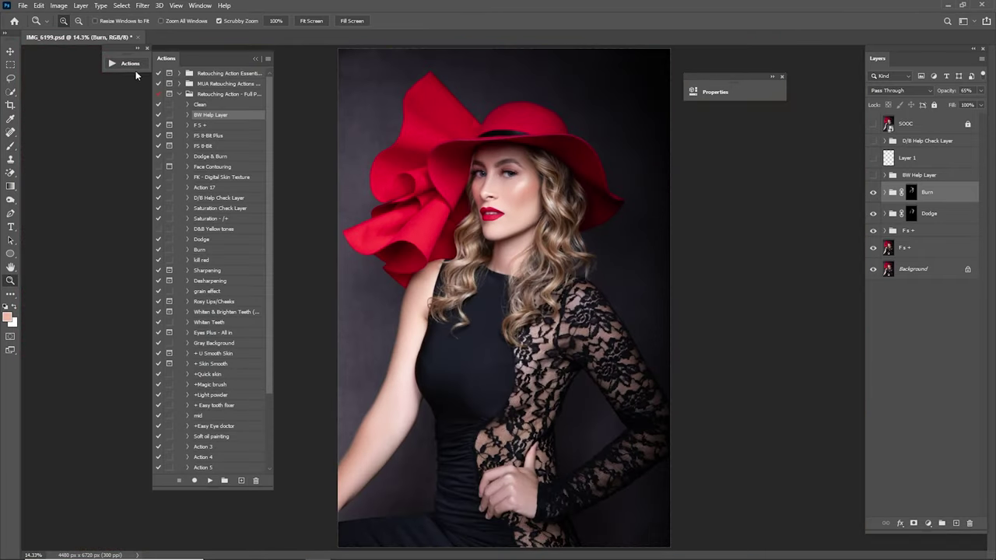
click(178, 84)
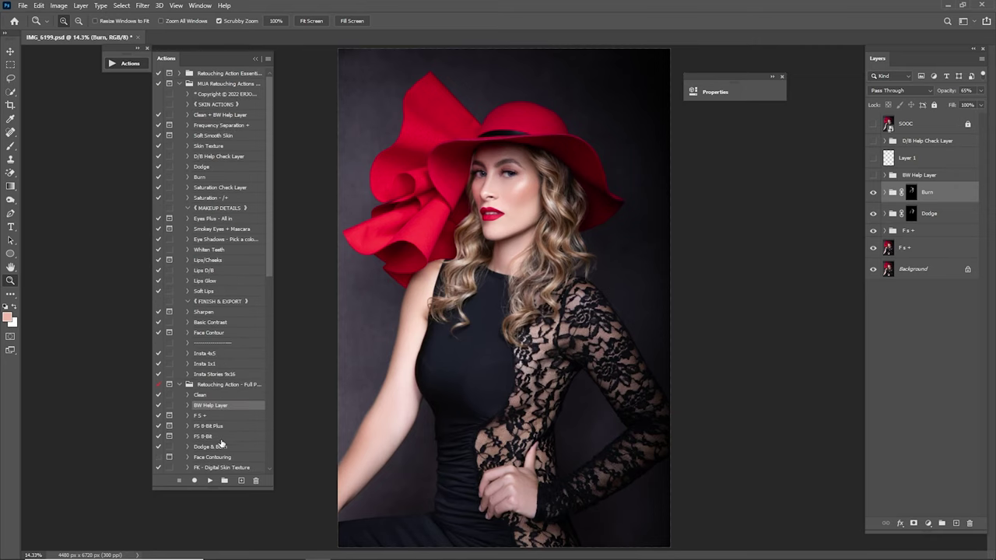
drag(211, 493, 215, 393)
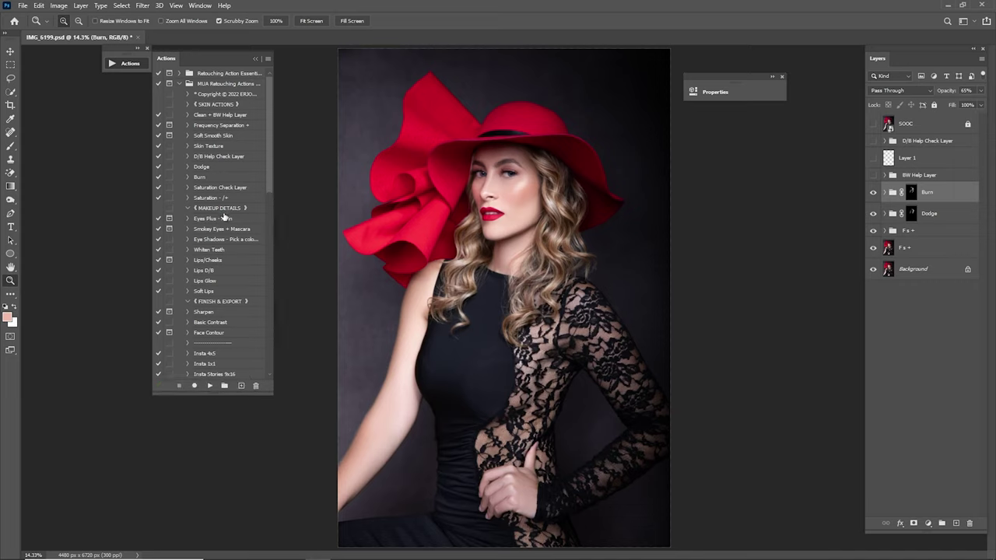
click(225, 218)
click(219, 385)
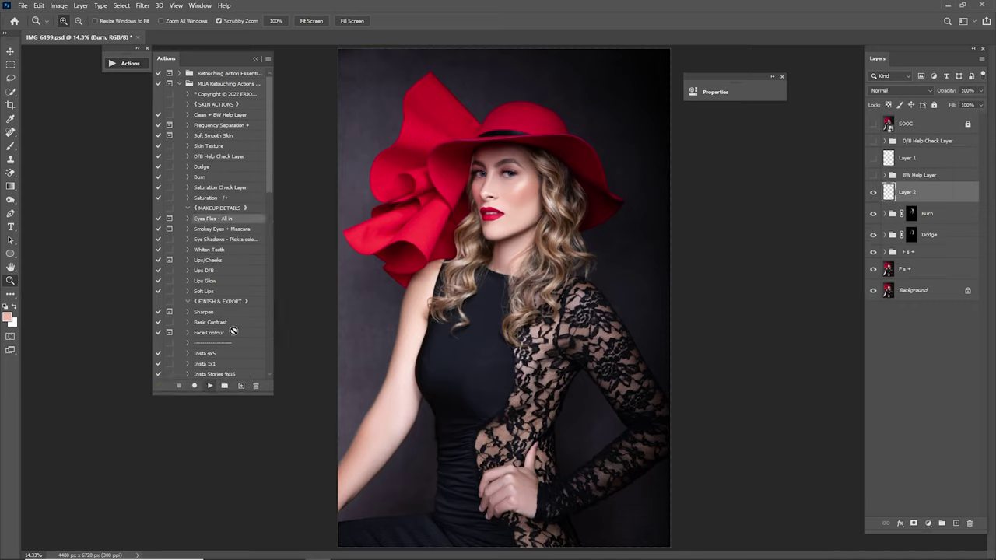
key(Return)
key(Return)
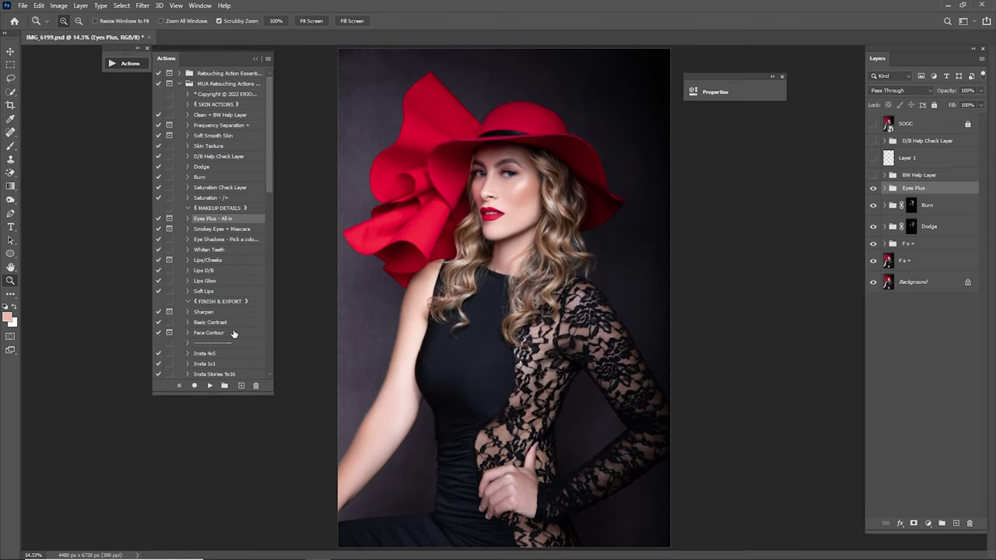
- Run the Smokey Eyes + Mascara and Eye Shadows - Pick a color actions
click(224, 228)
click(209, 385)
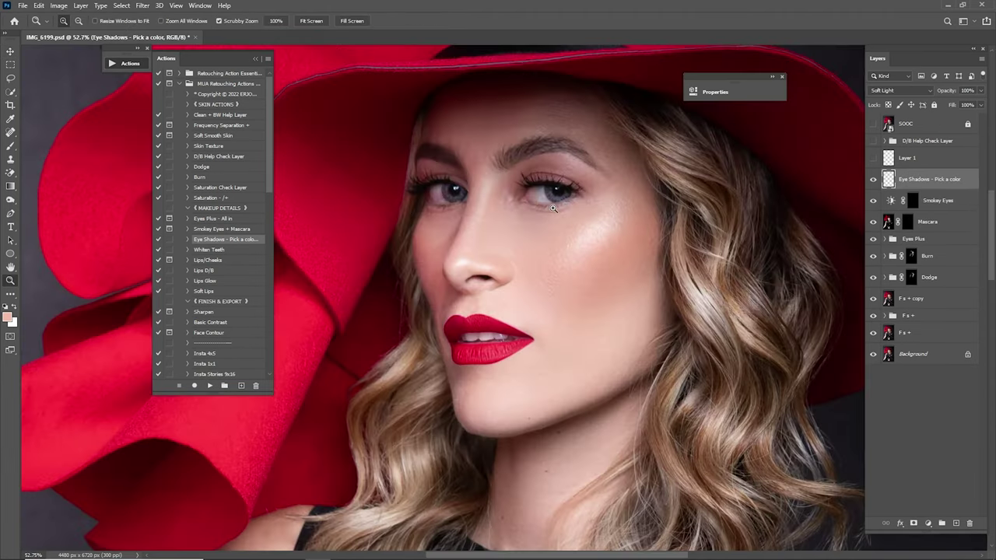
- Paint white on the Remove Veins mask over the whites of both eyes with a small brush of about 35 px
drag(553, 208, 599, 246)
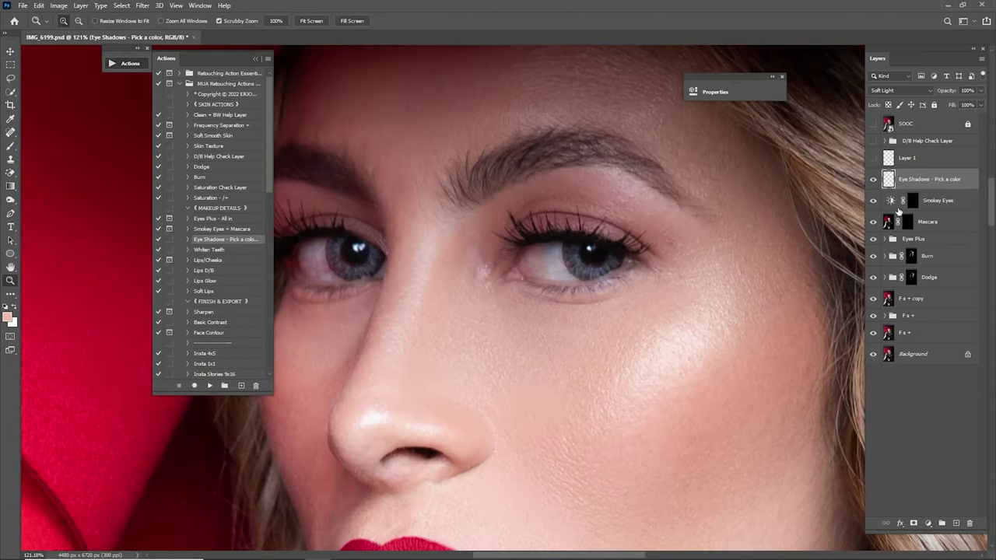
click(885, 238)
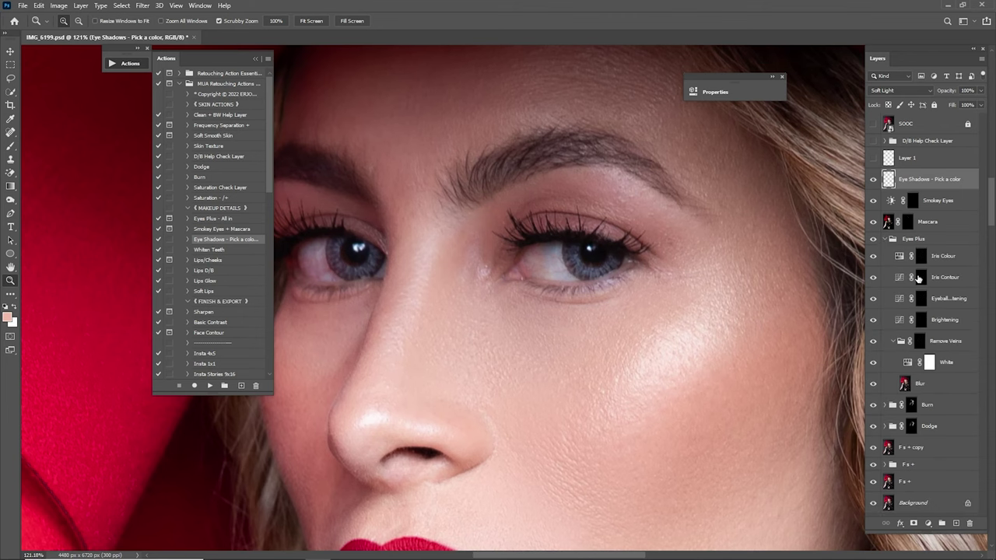
click(918, 342)
scroll(622, 281, up, 3)
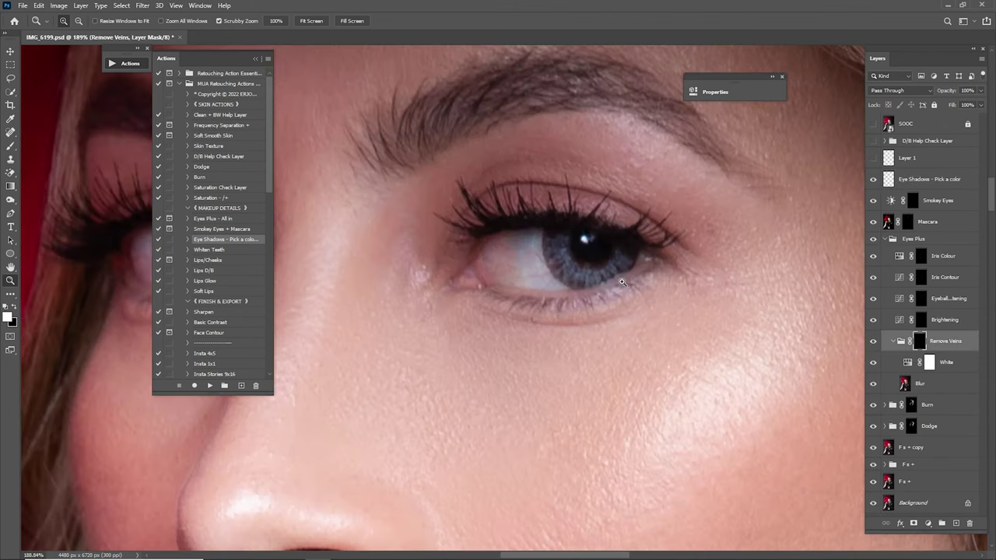
key(b)
key(bracketleft)
key(bracketleft)
key(bracketleft)
key(bracketleft)
key(bracketleft)
key(bracketleft)
key(bracketleft)
key(bracketleft)
key(bracketleft)
key(bracketleft)
key(bracketleft)
key(bracketleft)
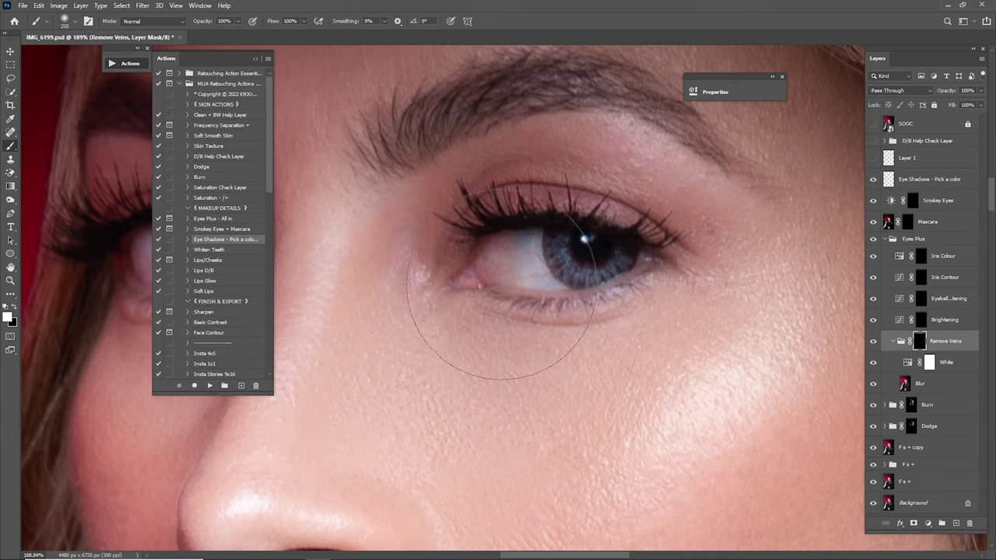
mouse_move(497, 257)
mouse_down()
mouse_move(533, 251)
mouse_move(515, 270)
mouse_up()
drag(438, 247, 788, 258)
key(bracketleft)
key(bracketleft)
mouse_move(501, 256)
mouse_down()
mouse_move(520, 290)
mouse_move(496, 254)
mouse_move(544, 255)
mouse_up()
mouse_move(856, 266)
mouse_down()
mouse_move(596, 244)
mouse_move(511, 226)
mouse_up()
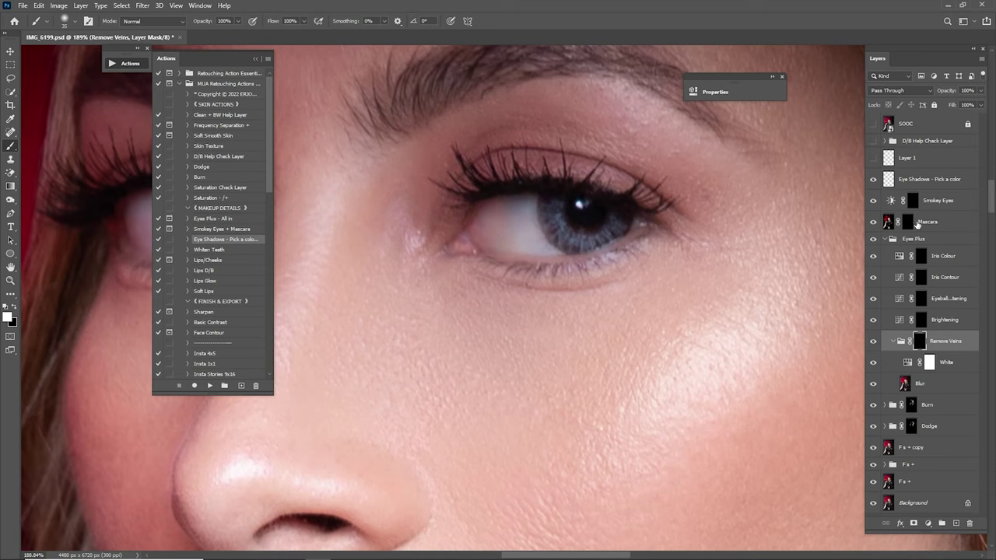
- Collapse the Remove Veins group and set its opacity to 35%
click(893, 342)
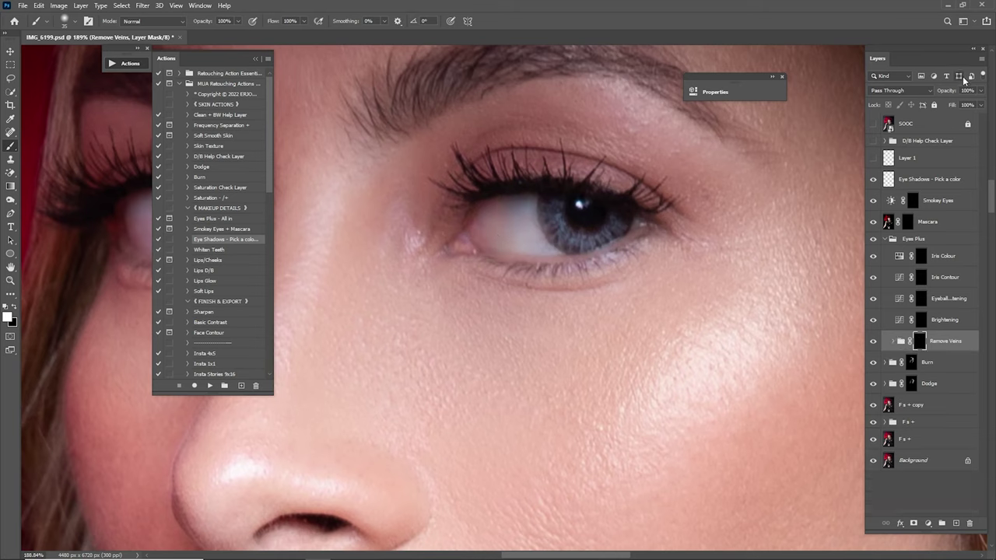
click(932, 91)
text(35)
- Paint white on the Brightening layer's mask over the whites of both eyes
click(924, 321)
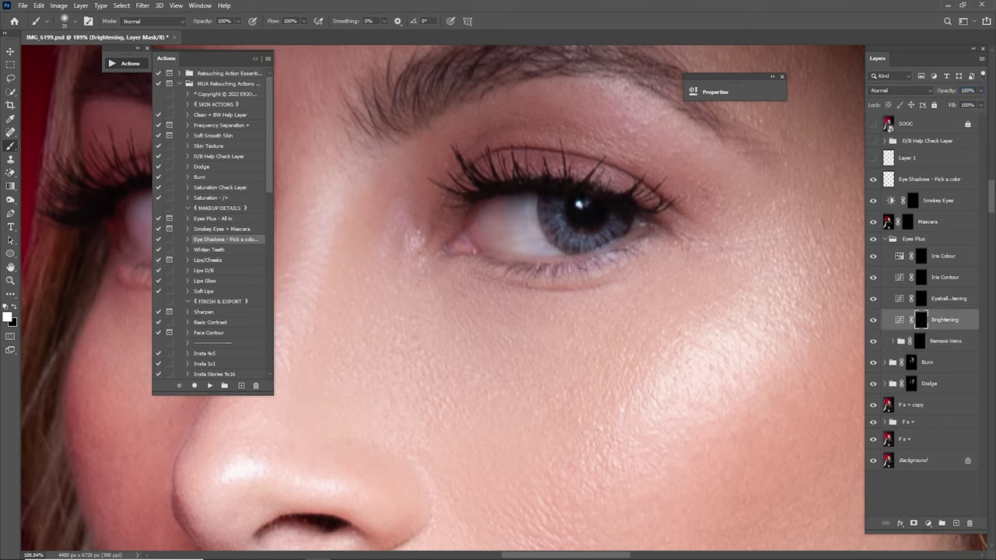
mouse_move(512, 207)
mouse_down()
mouse_move(534, 237)
mouse_move(494, 232)
mouse_move(510, 239)
mouse_move(501, 215)
mouse_move(517, 225)
mouse_move(515, 211)
mouse_move(535, 243)
mouse_move(524, 224)
mouse_move(386, 209)
mouse_move(604, 184)
mouse_move(569, 237)
mouse_move(524, 226)
mouse_up()
scroll(385, 207, left, 6)
drag(619, 235, 627, 231)
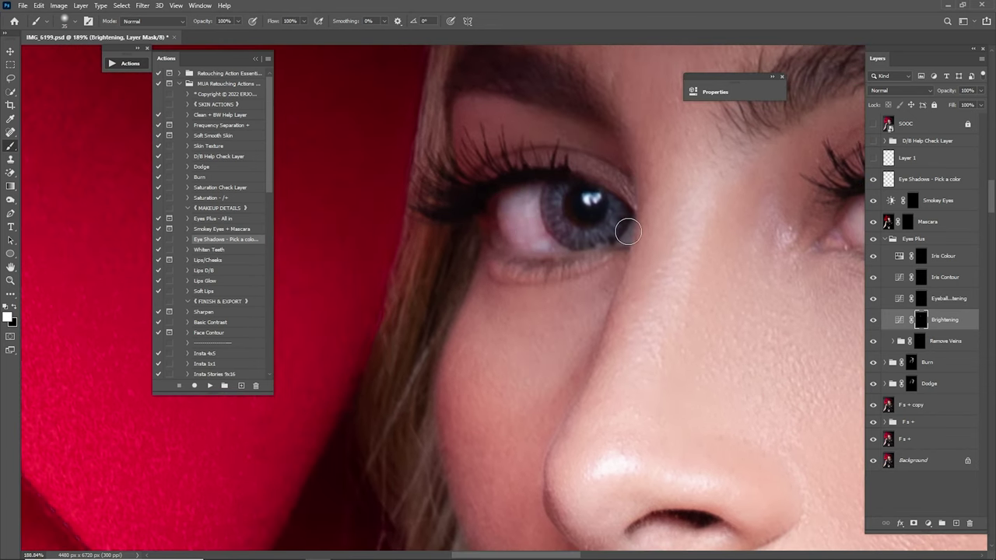
drag(703, 203, 445, 194)
- Compare the full portrait with the Brightening layer hidden and shown
key(z)
mouse_move(602, 215)
mouse_down()
mouse_move(537, 213)
mouse_move(659, 213)
mouse_up()
key(ctrl+0)
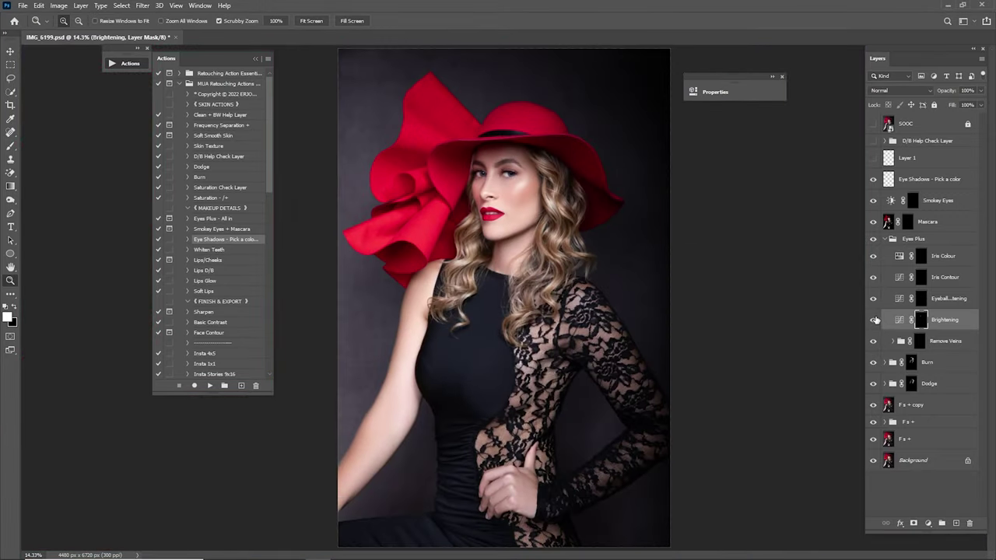
click(972, 90)
click(873, 320)
click(873, 320)
- Paint white on the Eyeball Brightening mask over the irises of both eyes with a small brush of about 25 px
click(922, 301)
click(525, 197)
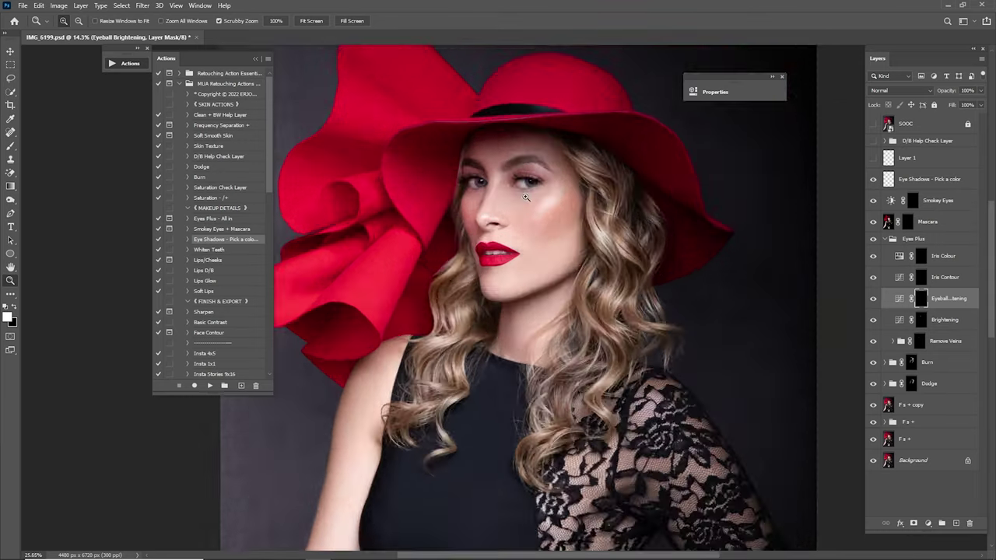
mouse_move(526, 197)
mouse_down()
mouse_move(651, 223)
mouse_move(520, 211)
mouse_up()
drag(553, 241, 592, 271)
key(b)
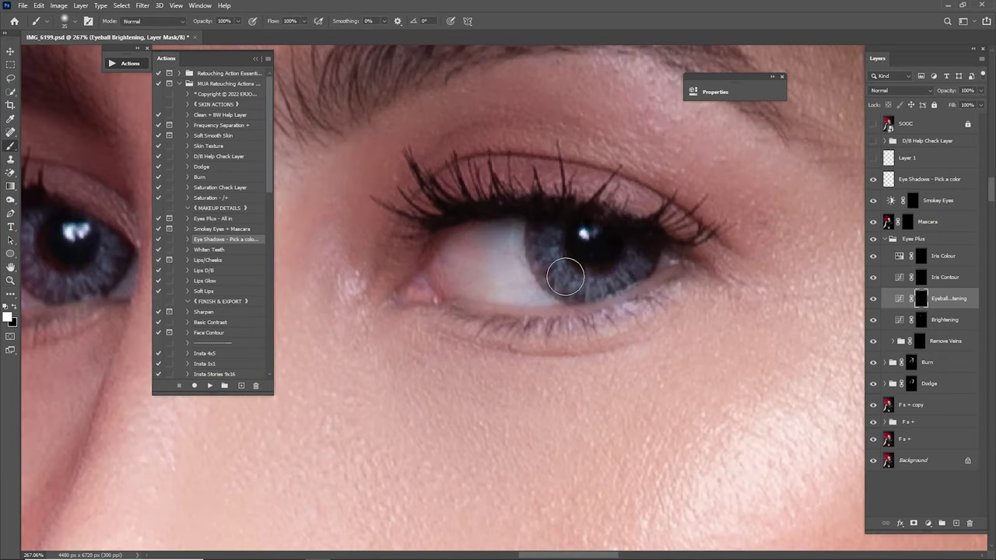
key(bracketleft)
key(bracketleft)
key(bracketleft)
mouse_move(549, 231)
mouse_down()
mouse_move(563, 282)
mouse_move(631, 263)
mouse_up()
key(bracketright)
drag(536, 253, 550, 265)
drag(439, 252, 733, 230)
drag(384, 217, 574, 231)
mouse_move(515, 220)
mouse_down()
mouse_move(513, 247)
mouse_move(564, 276)
mouse_move(582, 265)
mouse_move(500, 231)
mouse_move(529, 268)
mouse_move(571, 264)
mouse_up()
scroll(571, 265, down, 6)
drag(643, 256, 505, 233)
- Compare the full portrait with the Eyeball Brightening layer hidden and shown
key(ctrl+0)
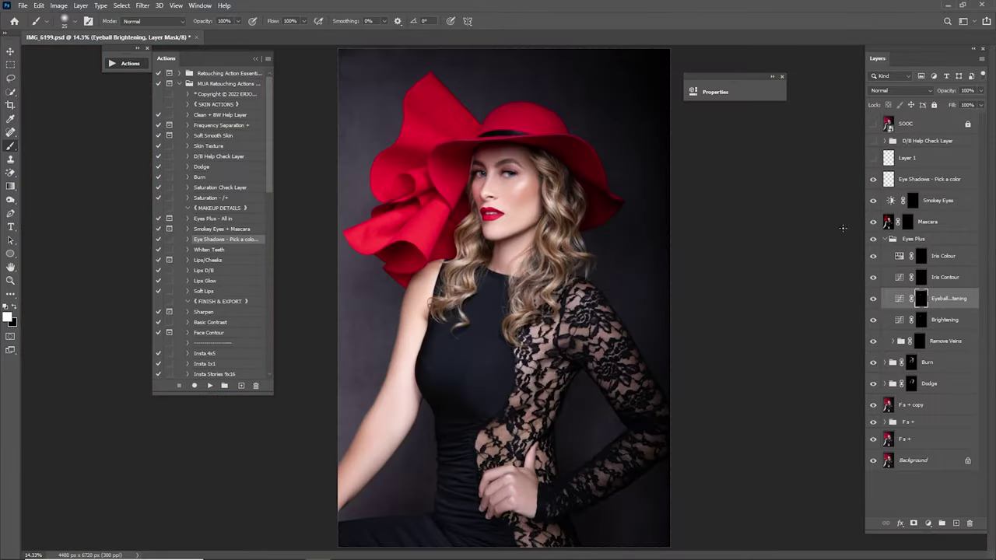
click(876, 298)
click(877, 300)
click(877, 303)
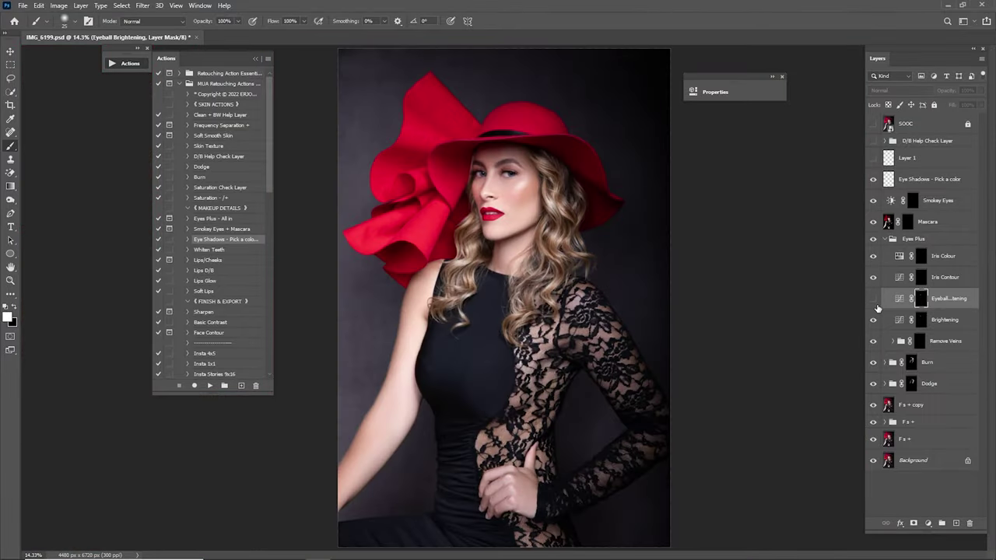
click(878, 305)
drag(943, 92, 945, 93)
- Paint white on the Iris Contour mask around the irises of both eyes with a brush of about 20 px
click(922, 278)
key(z)
mouse_move(513, 176)
mouse_down()
mouse_move(547, 202)
mouse_move(554, 238)
mouse_up()
click(553, 237)
key(b)
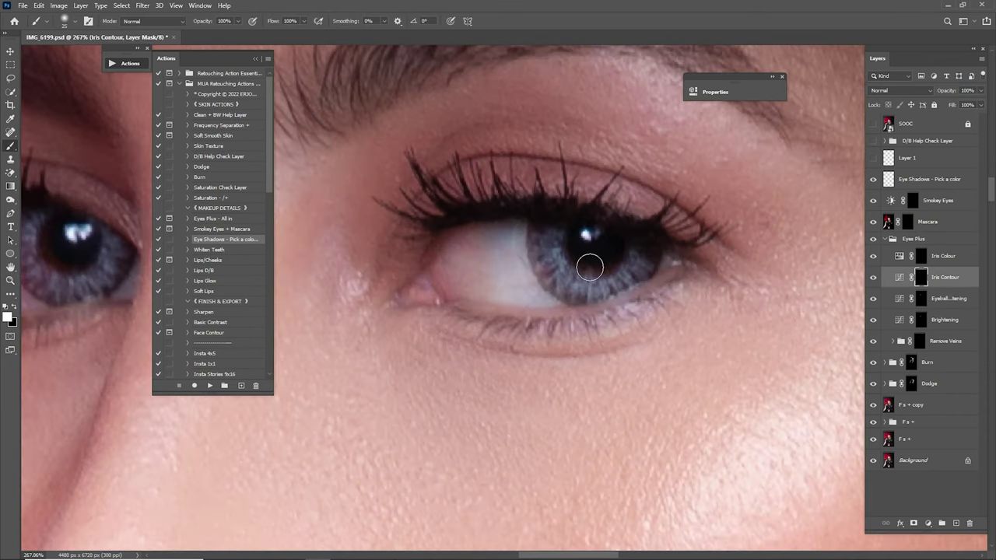
key(bracketleft)
key(bracketleft)
key(bracketright)
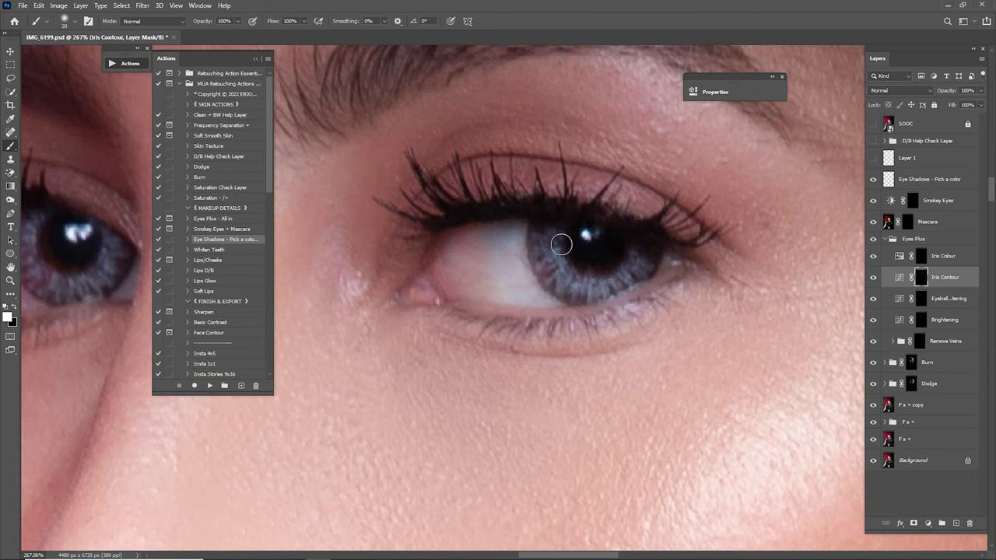
drag(563, 253, 819, 255)
mouse_move(405, 265)
mouse_down()
mouse_move(453, 251)
mouse_move(598, 266)
mouse_up()
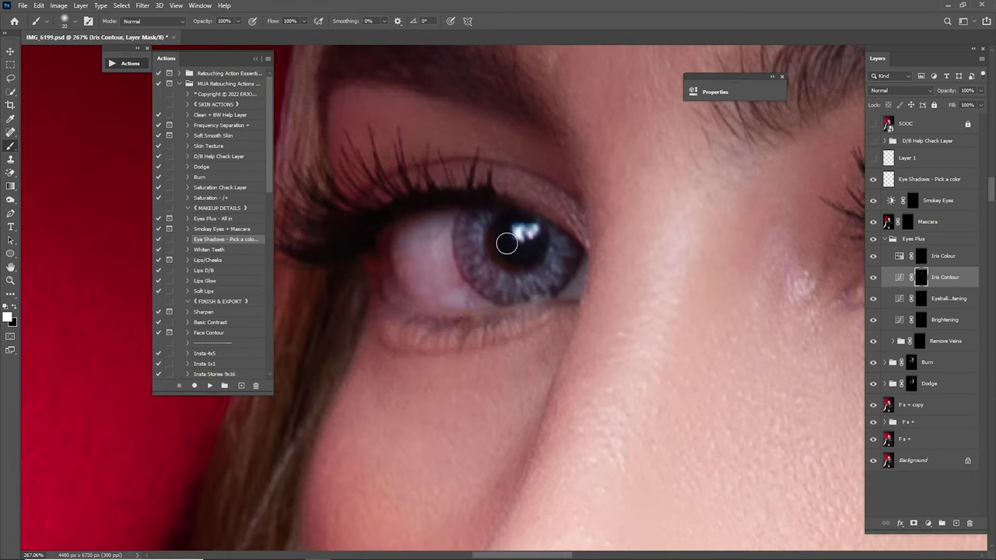
key(bracketleft)
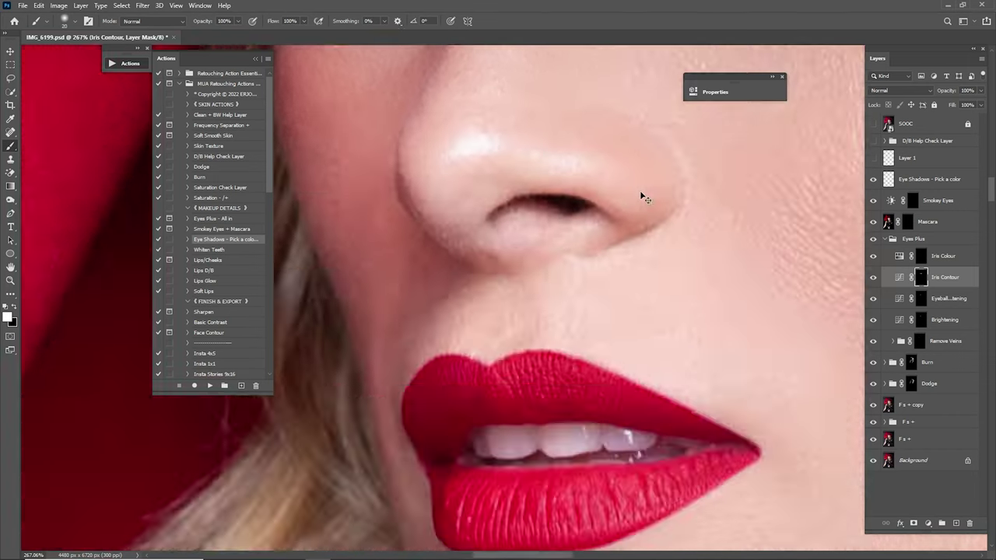
- Compare the full portrait with Iris Contour hidden and shown, and collapse the Eyes Plus group
key(ctrl+0)
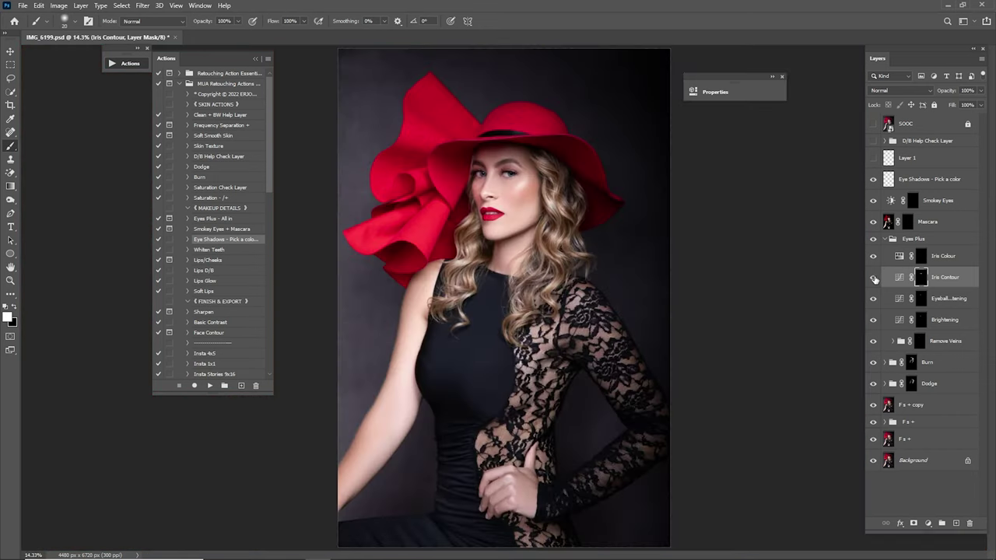
click(873, 278)
click(873, 278)
click(884, 239)
key(z)
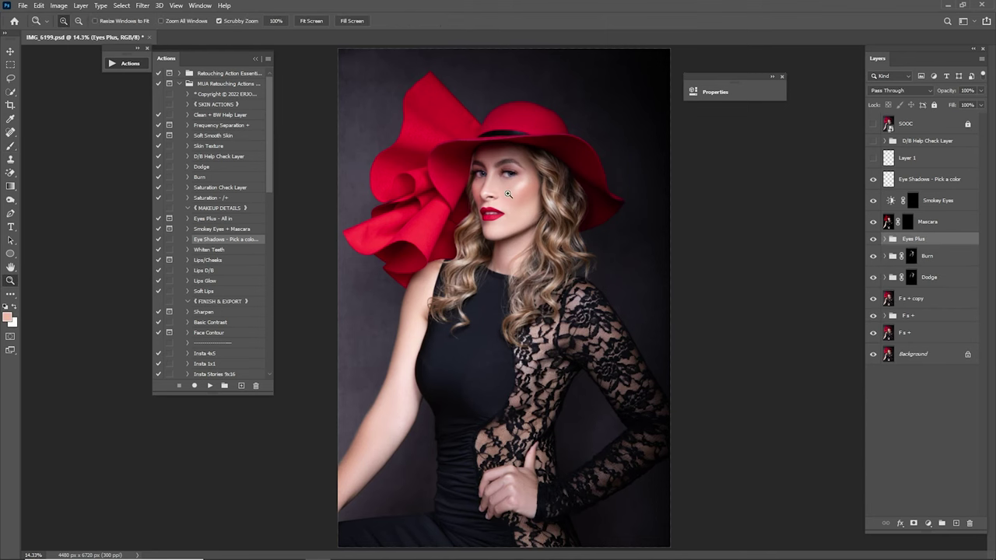
- Compare the eyes in close-up with the Eyes Plus group hidden and shown
drag(492, 176, 619, 245)
click(873, 239)
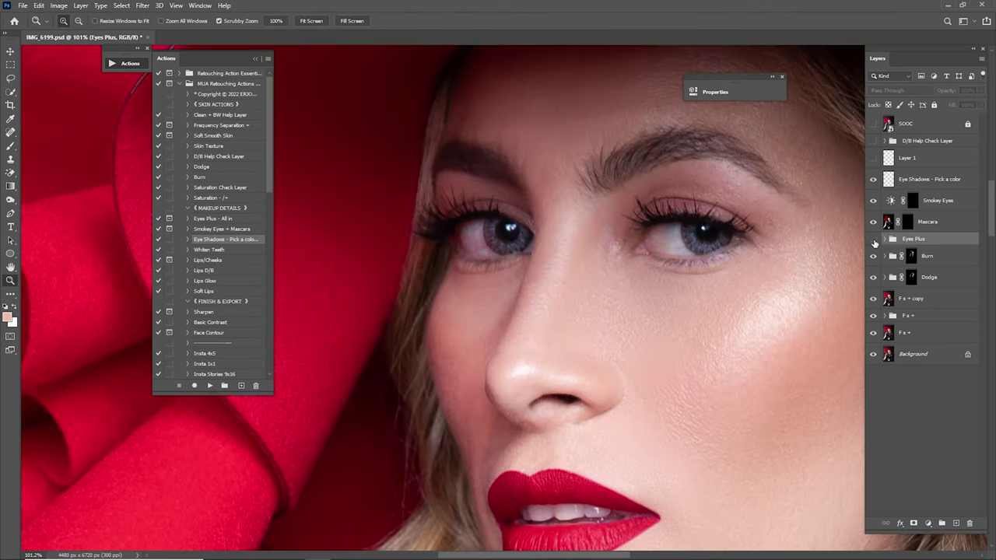
click(873, 240)
- Add a Hue/Saturation adjustment above Iris Colour in the Eyes Plus group and set the Reds saturation to -100
click(889, 239)
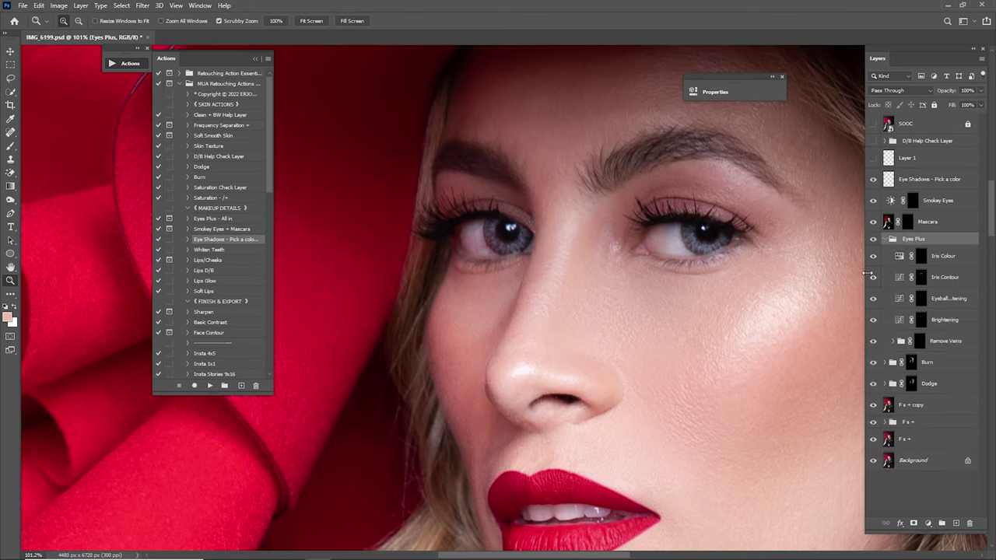
click(943, 257)
click(928, 524)
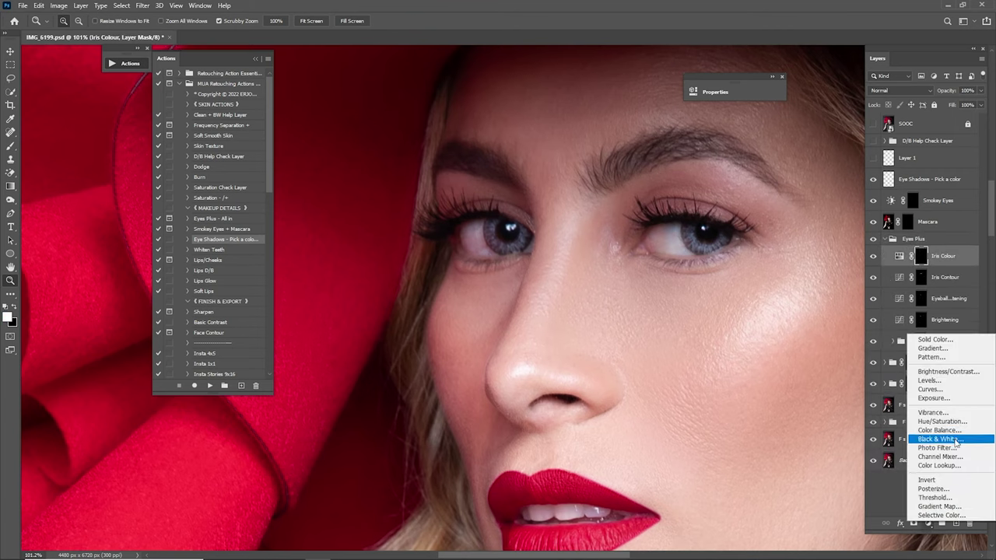
click(954, 423)
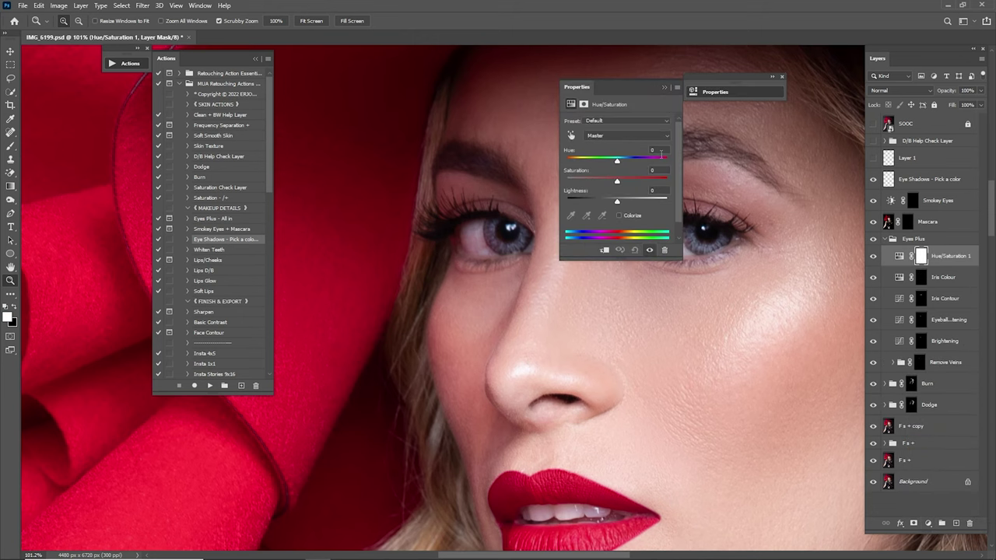
click(622, 137)
click(618, 144)
drag(614, 181, 548, 181)
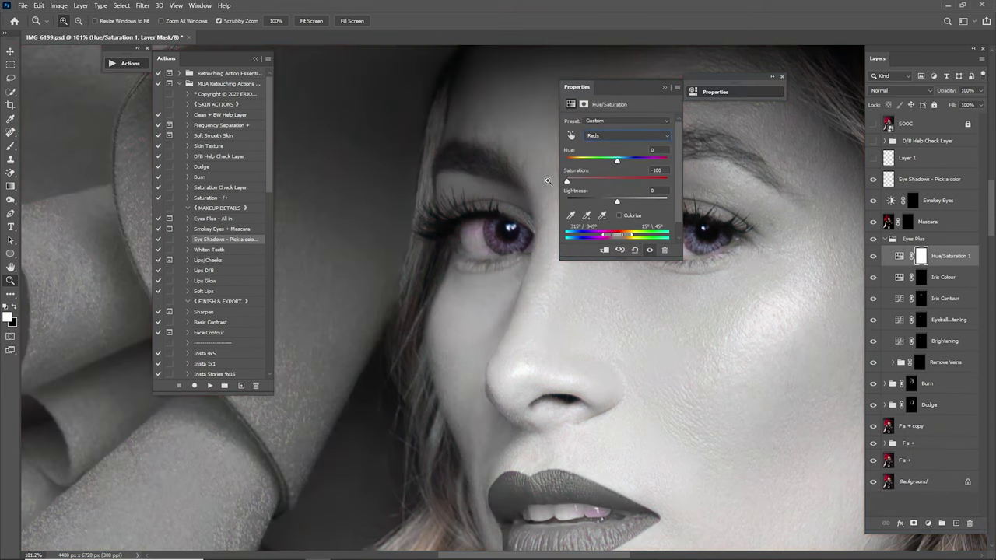
- Fully desaturate the Magentas and strongly lower the Blues saturation in the new Hue/Saturation adjustment
click(650, 137)
click(600, 189)
drag(616, 182, 566, 181)
click(665, 87)
scroll(677, 236, up, 3)
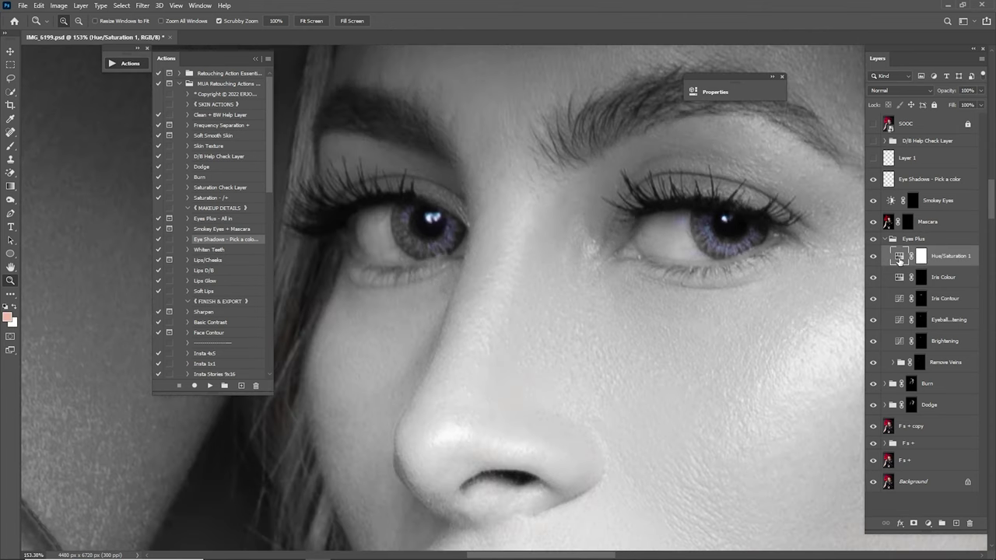
double_click(899, 256)
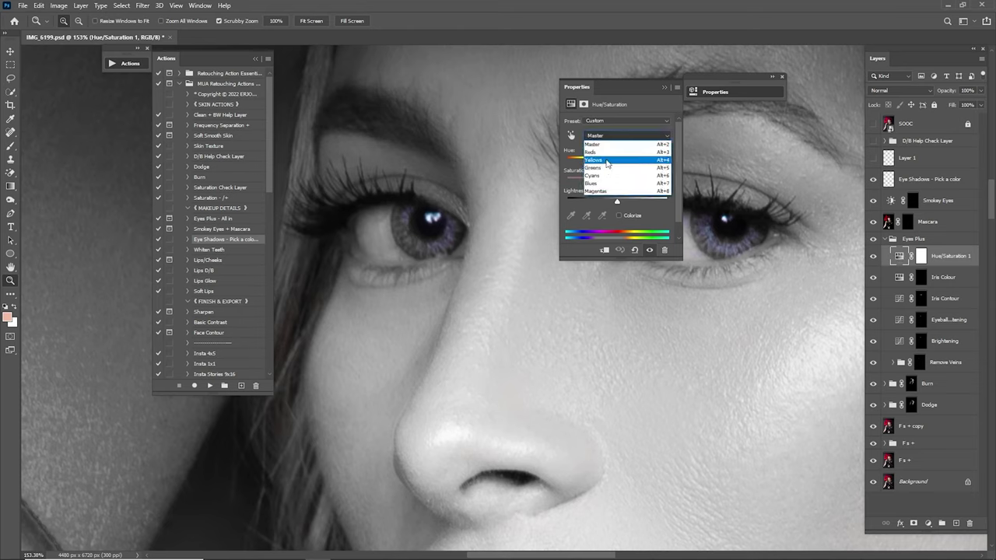
click(601, 185)
drag(616, 181, 574, 182)
click(676, 81)
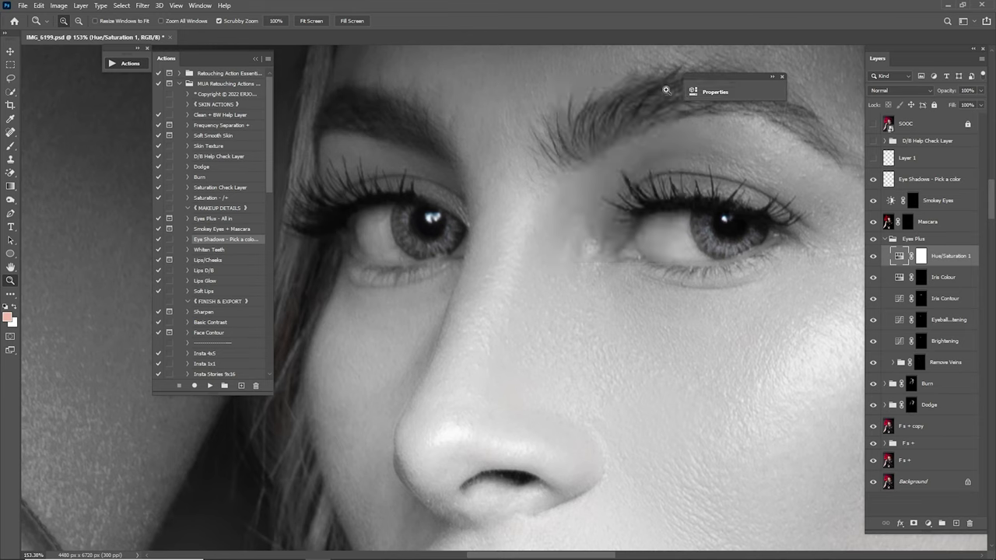
- Invert the Hue/Saturation mask and paint white over the whites of both eyes with a small brush at 50% opacity
click(921, 256)
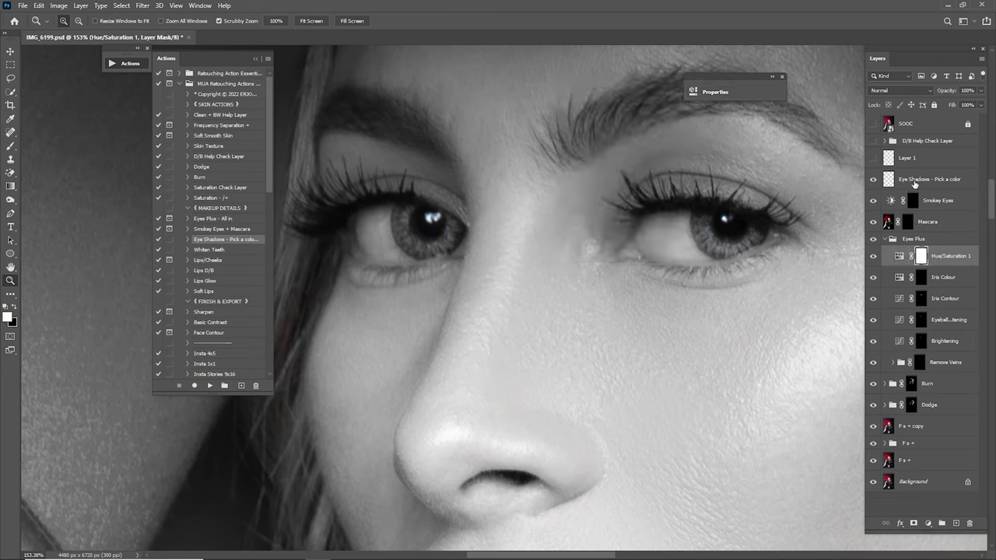
key(ctrl+i)
key(b)
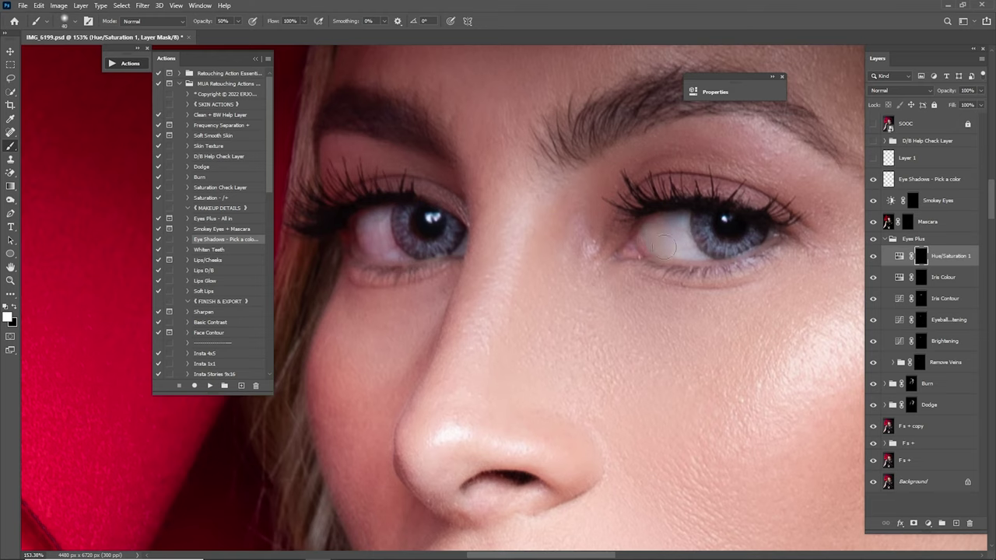
mouse_move(673, 237)
mouse_down()
mouse_move(679, 224)
mouse_move(658, 240)
mouse_up()
drag(552, 255, 729, 277)
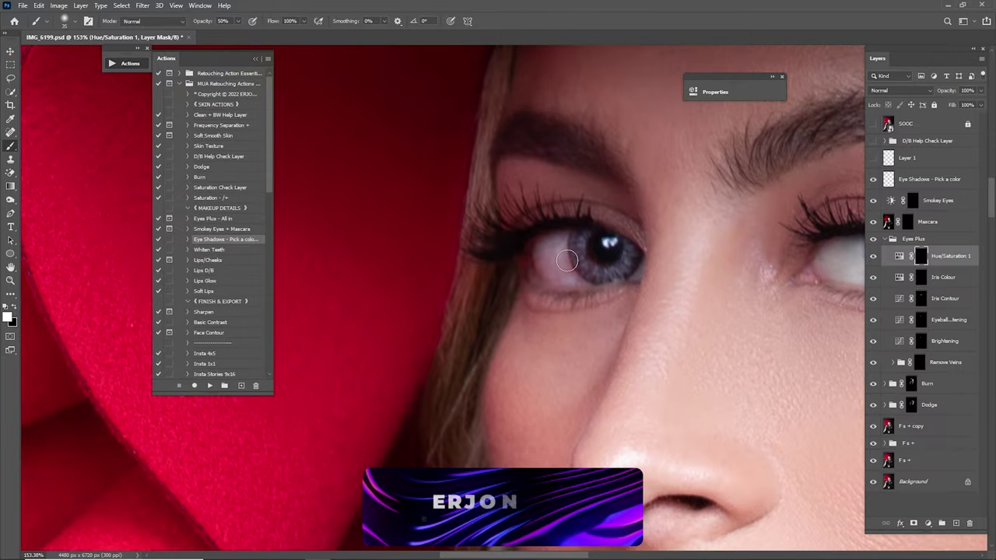
key(])
mouse_move(563, 262)
mouse_down()
mouse_move(559, 277)
mouse_move(558, 239)
mouse_move(544, 237)
mouse_move(547, 269)
mouse_move(575, 282)
mouse_move(552, 252)
mouse_move(559, 238)
mouse_move(556, 277)
mouse_up()
key([)
key([)
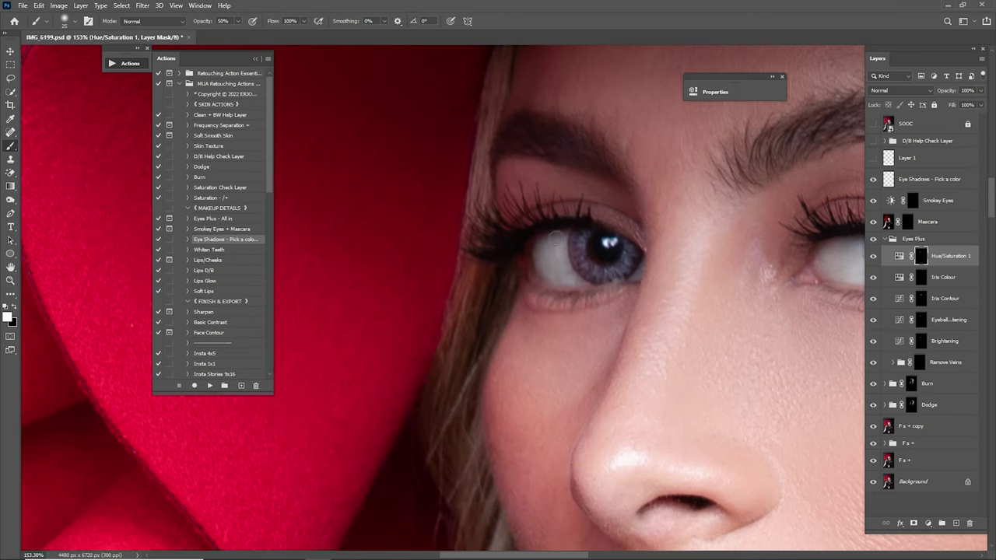
drag(742, 263, 540, 249)
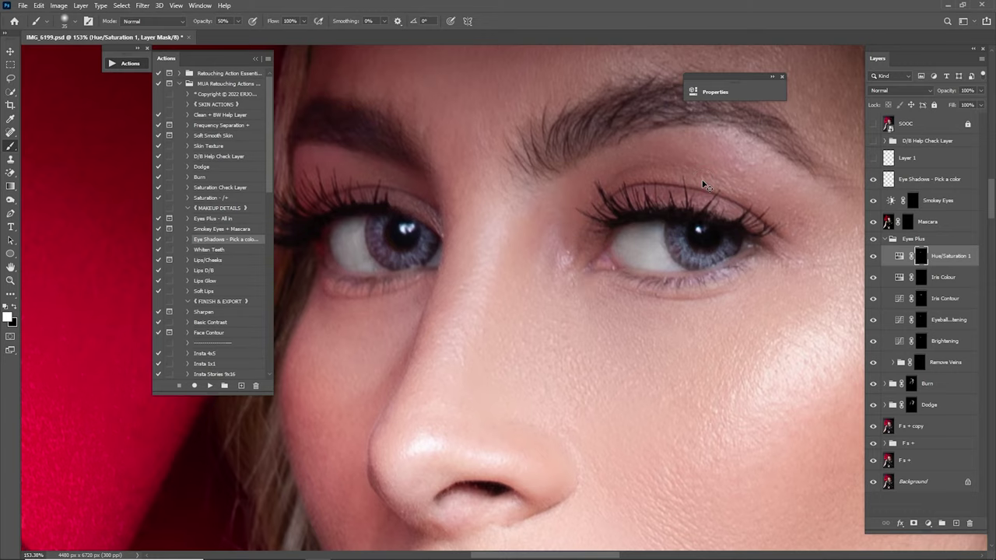
- Compare the full portrait with the Hue/Saturation layer hidden and shown
key(ctrl+0)
click(873, 257)
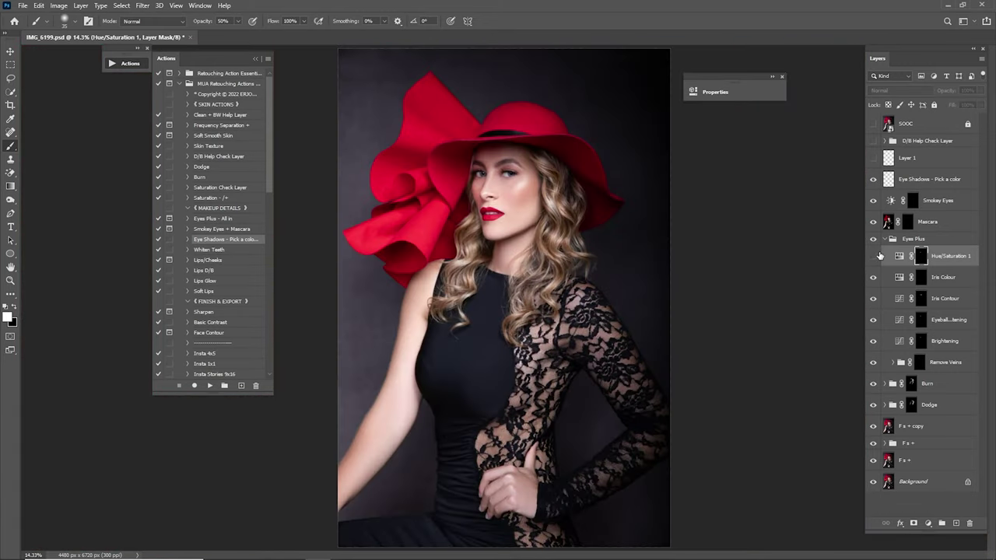
click(872, 257)
- Set the opacity of the Hue/Saturation layer to 50%
key(z)
drag(498, 173, 630, 244)
click(967, 90)
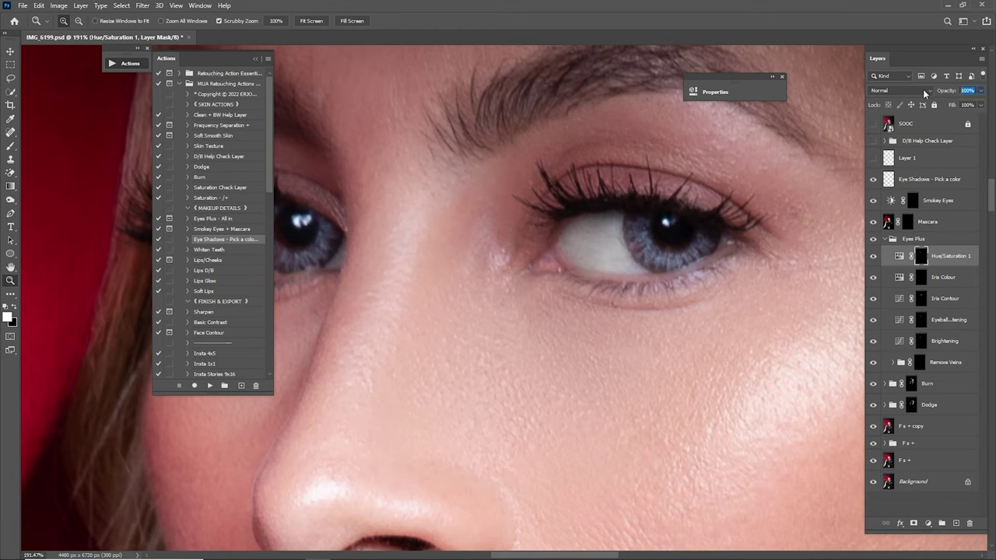
text(50)
- Add a Curves adjustment with slightly raised midtones and clip it to the Hue/Saturation layer
click(927, 523)
click(934, 392)
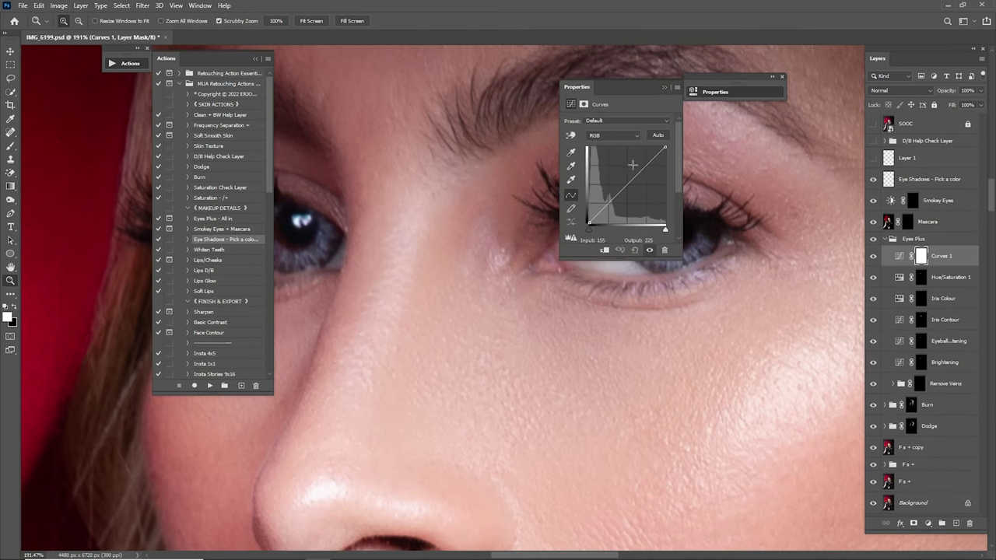
drag(629, 187, 618, 181)
click(665, 87)
right_click(940, 260)
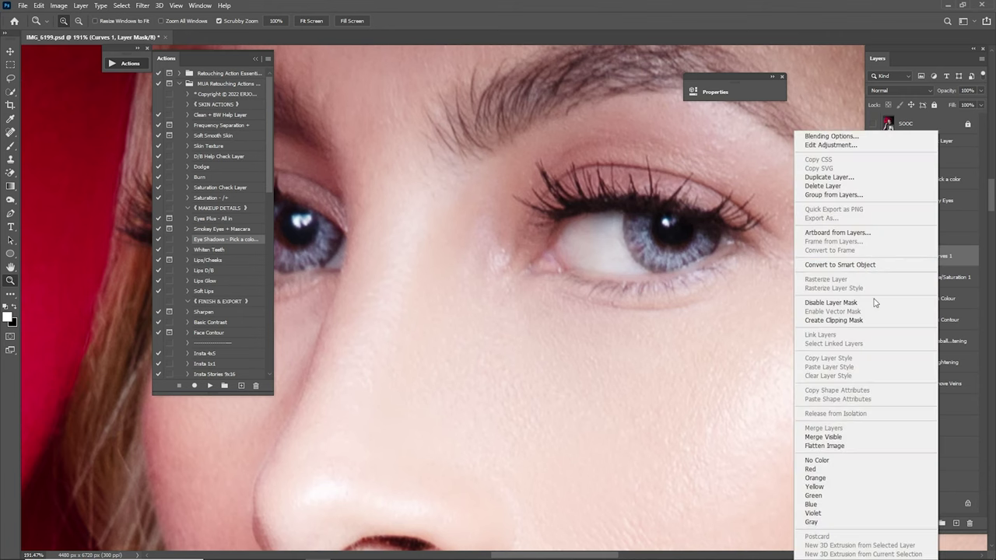
click(853, 320)
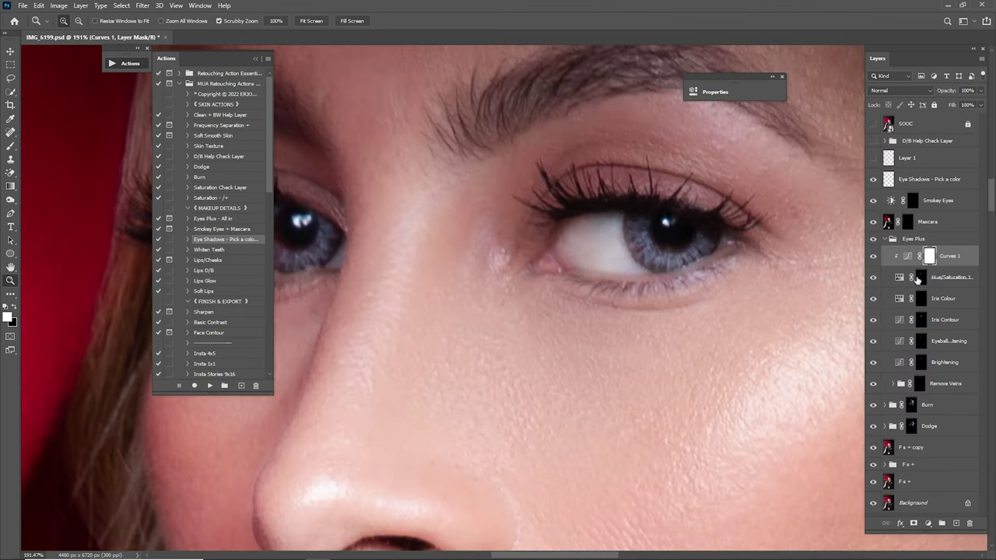
- Compare the portrait with the clipped Curves layer hidden and shown, and set its opacity to 83%
drag(709, 299, 694, 308)
click(873, 256)
click(873, 256)
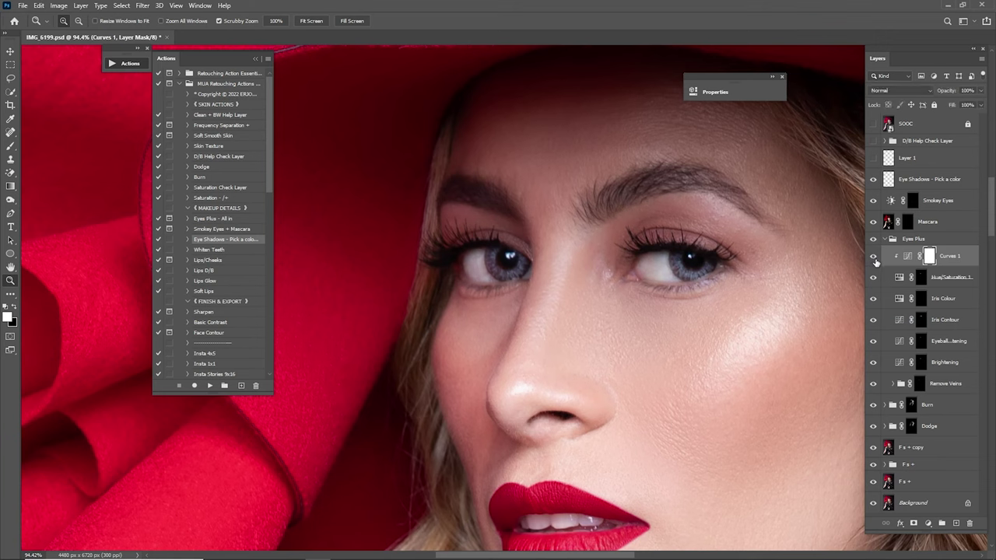
key(ctrl+0)
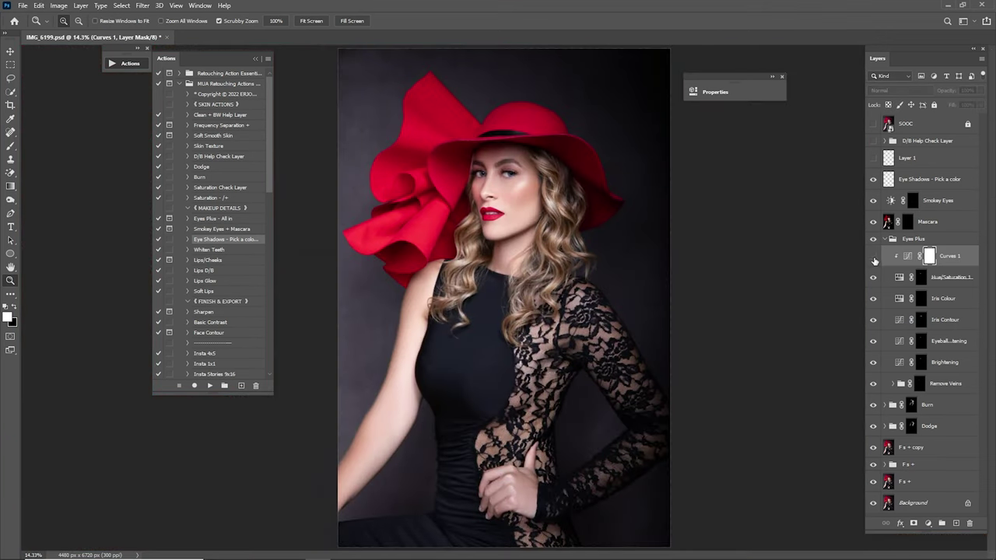
drag(946, 95, 945, 96)
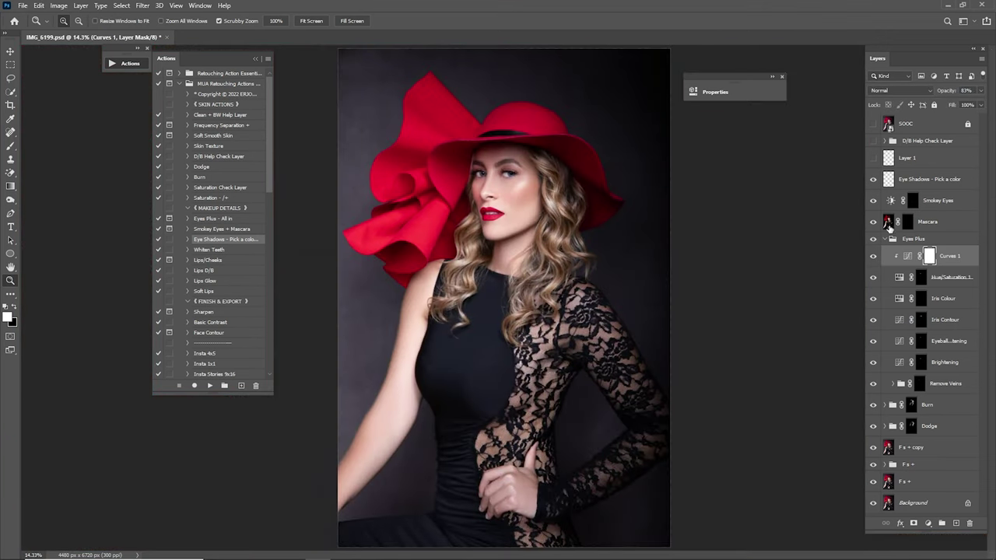
- Collapse the Eyes Plus group and compare the full portrait with the whole group hidden and shown
click(884, 239)
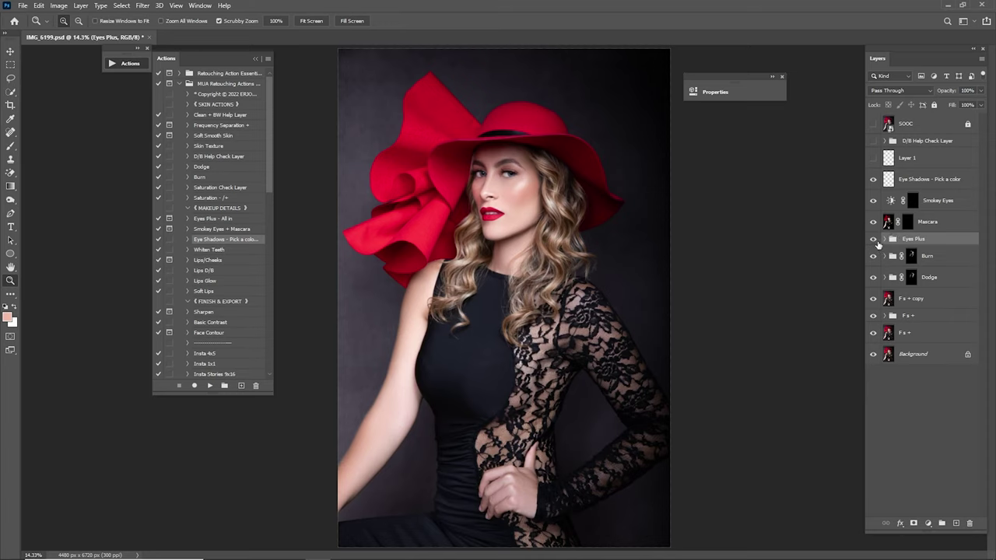
click(873, 240)
click(874, 241)
click(873, 241)
click(873, 241)
- Paint white on the Mascara mask over the lashes of both eyes with a 25 to 50 px brush at 100% opacity
click(907, 226)
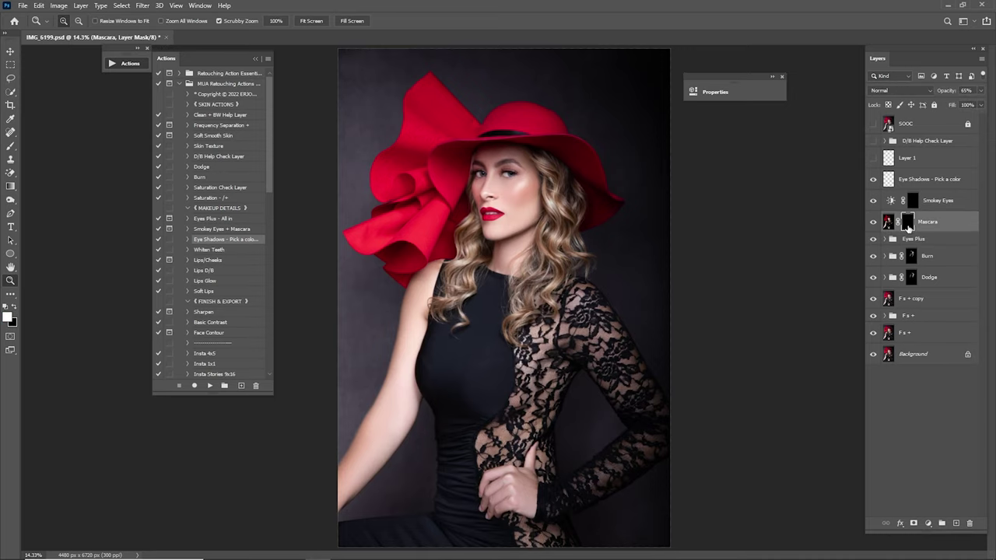
mouse_move(487, 166)
mouse_down()
mouse_move(661, 196)
mouse_move(671, 211)
mouse_move(584, 216)
mouse_up()
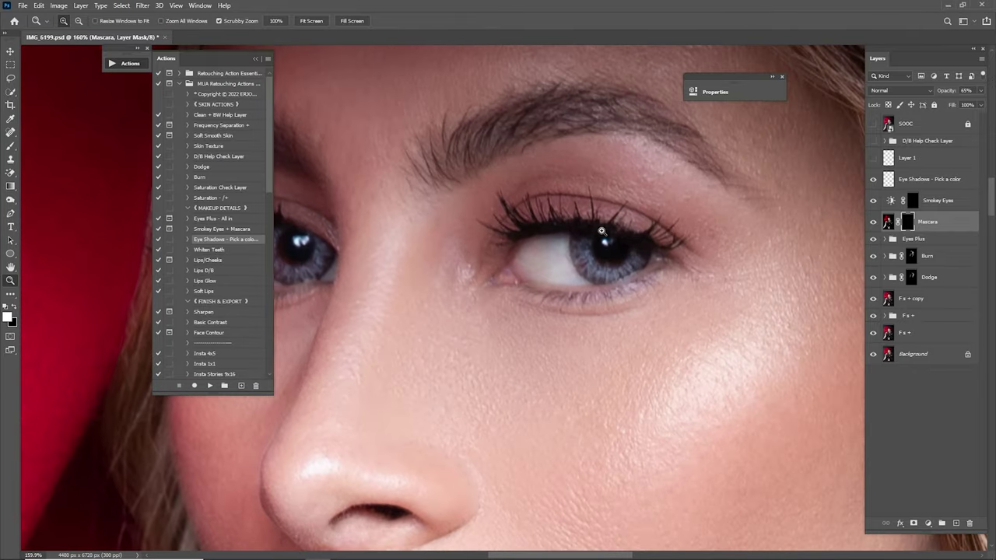
key(b)
key(0)
key(bracketright)
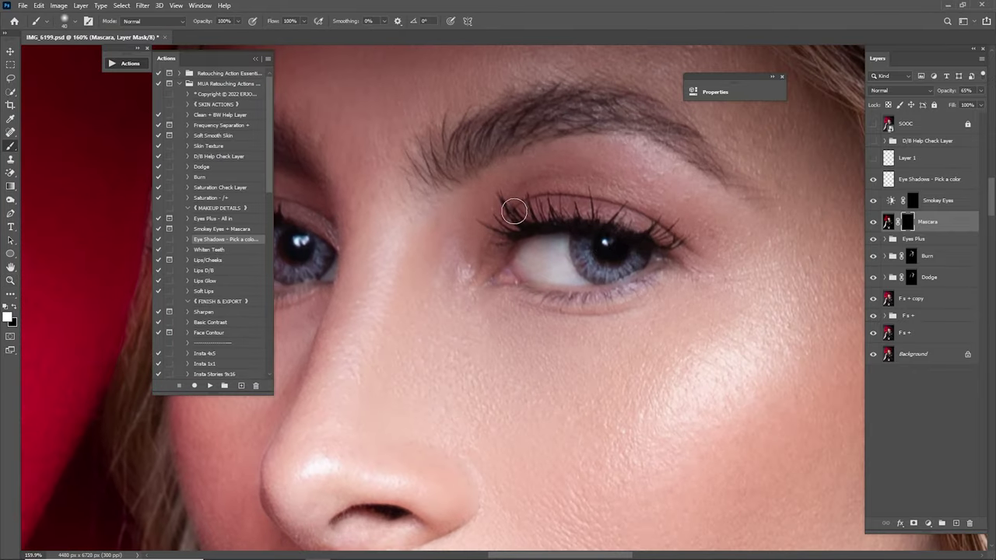
mouse_move(504, 225)
mouse_down()
mouse_move(614, 219)
mouse_move(562, 223)
mouse_move(628, 231)
mouse_move(659, 248)
mouse_up()
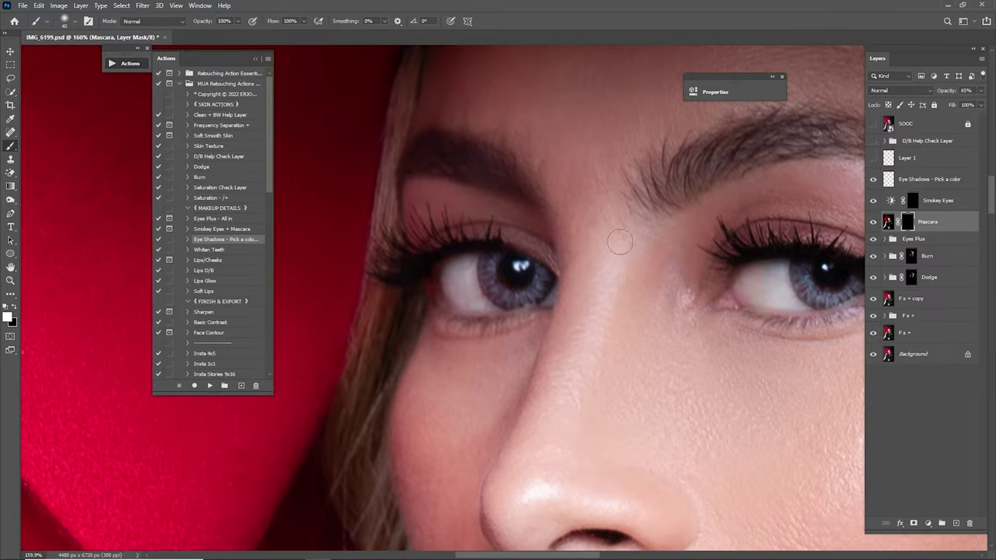
key(bracketright)
mouse_move(487, 239)
mouse_down()
mouse_move(427, 248)
mouse_move(396, 269)
mouse_up()
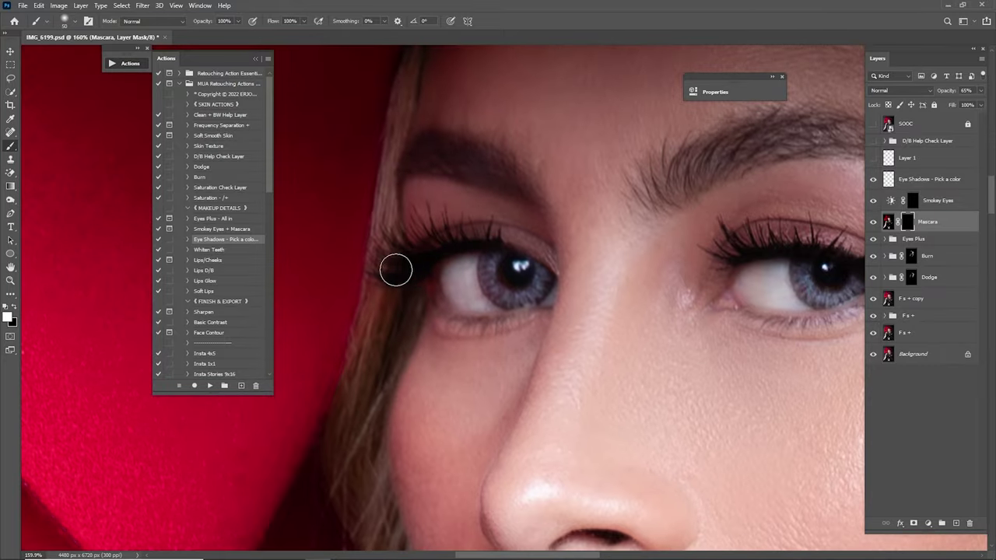
mouse_move(479, 238)
mouse_down()
mouse_move(443, 252)
mouse_move(438, 307)
mouse_move(467, 325)
mouse_up()
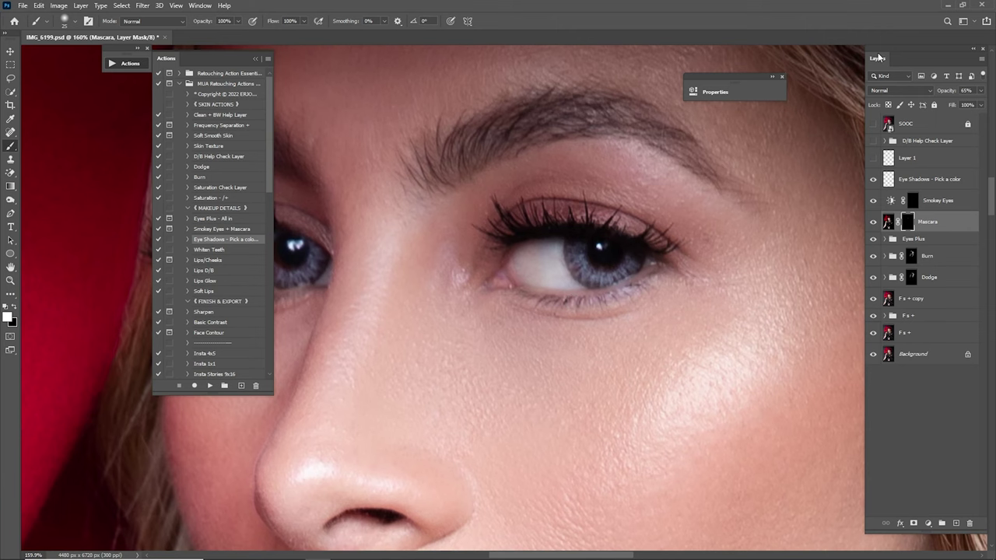
- Compare the full portrait with the Mascara layer hidden and shown
key(ctrl+0)
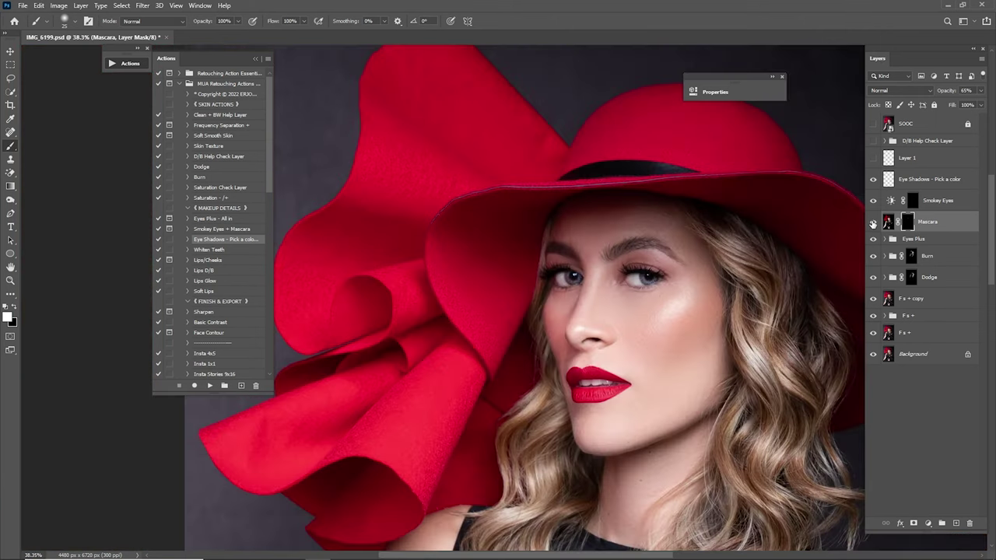
key(ctrl+0)
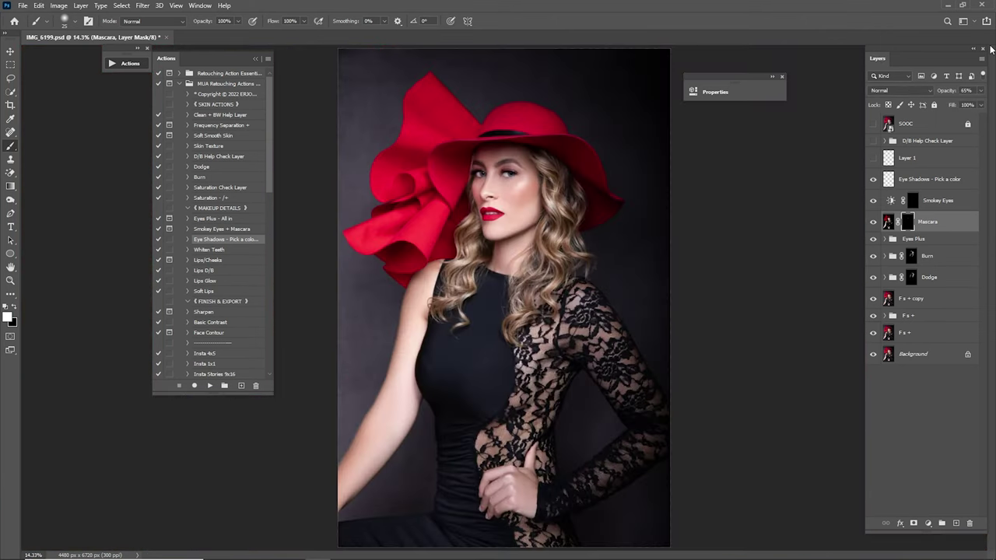
click(873, 222)
click(874, 223)
click(875, 224)
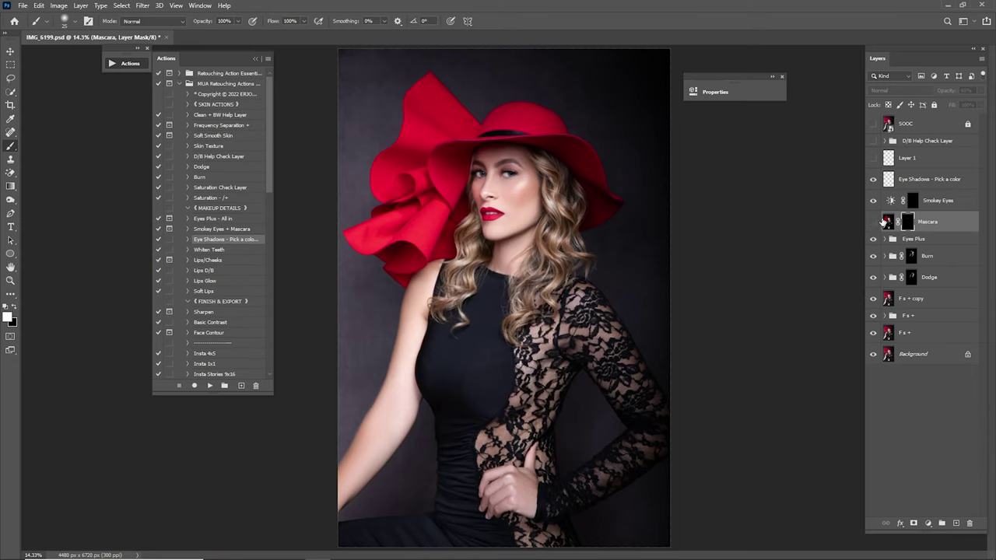
- Turn the Mascara layer's visibility on and set its opacity to 54%
click(887, 222)
click(873, 224)
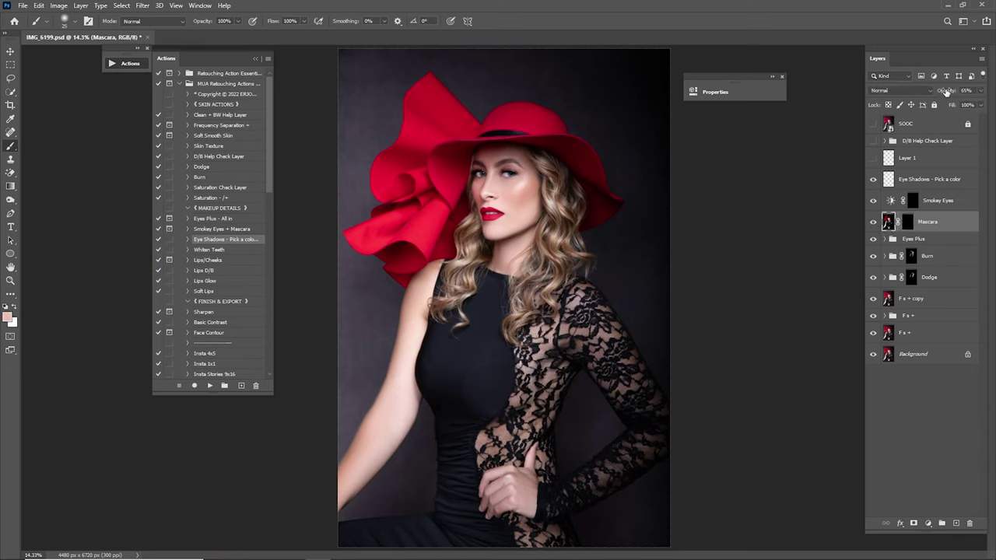
key(z)
drag(501, 165, 599, 229)
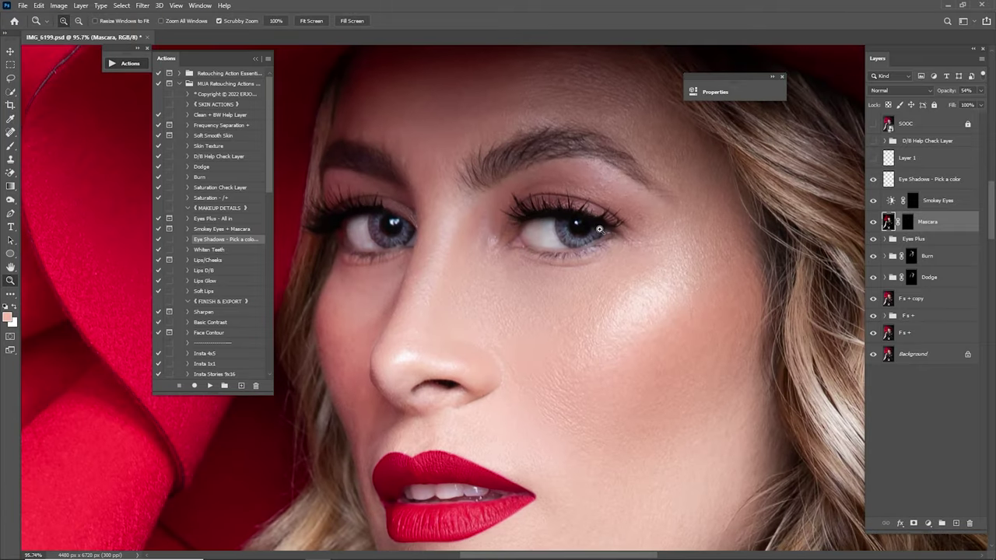
- Paint white on the Smokey Eyes mask over the upper eyelids with a 100 to 125 px brush at 60% opacity
click(912, 201)
key(b)
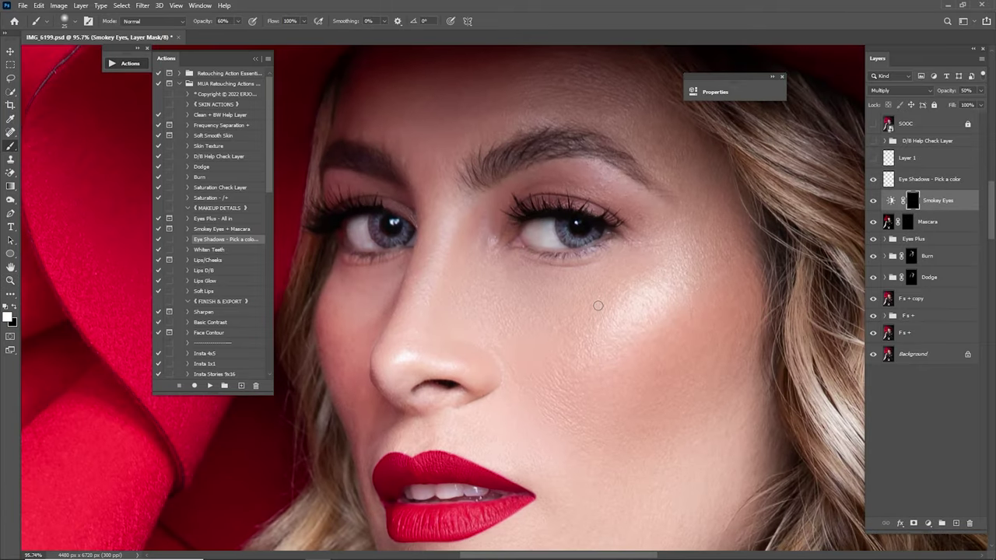
key(bracketright)
key(bracketright)
key(bracketright)
key(bracketright)
key(bracketright)
key(bracketright)
key(bracketright)
key(bracketright)
key(bracketright)
key(bracketright)
key(bracketright)
mouse_move(510, 203)
mouse_down()
mouse_move(533, 186)
mouse_move(523, 193)
mouse_move(581, 191)
mouse_up()
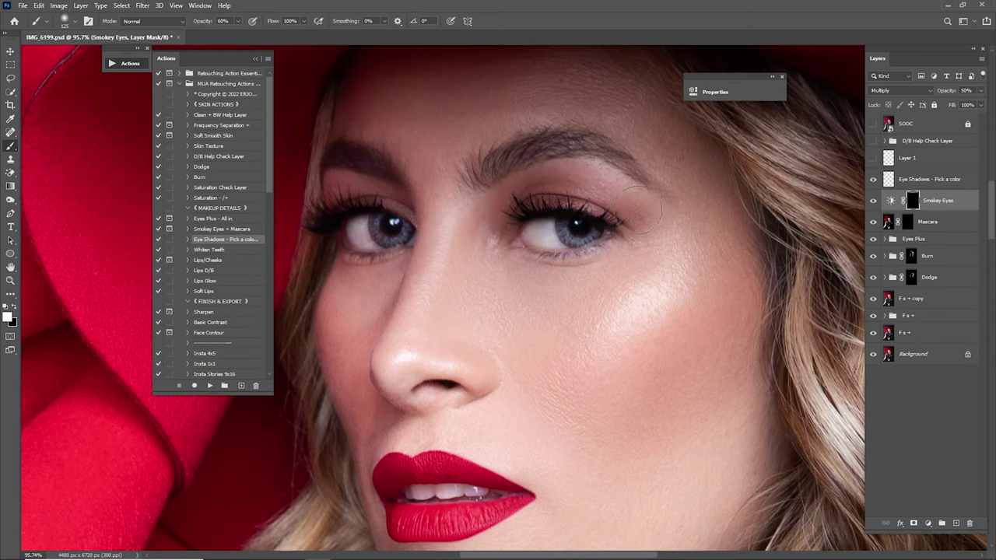
mouse_move(511, 184)
mouse_down()
mouse_move(668, 218)
mouse_move(660, 224)
mouse_up()
key(bracketleft)
key(bracketleft)
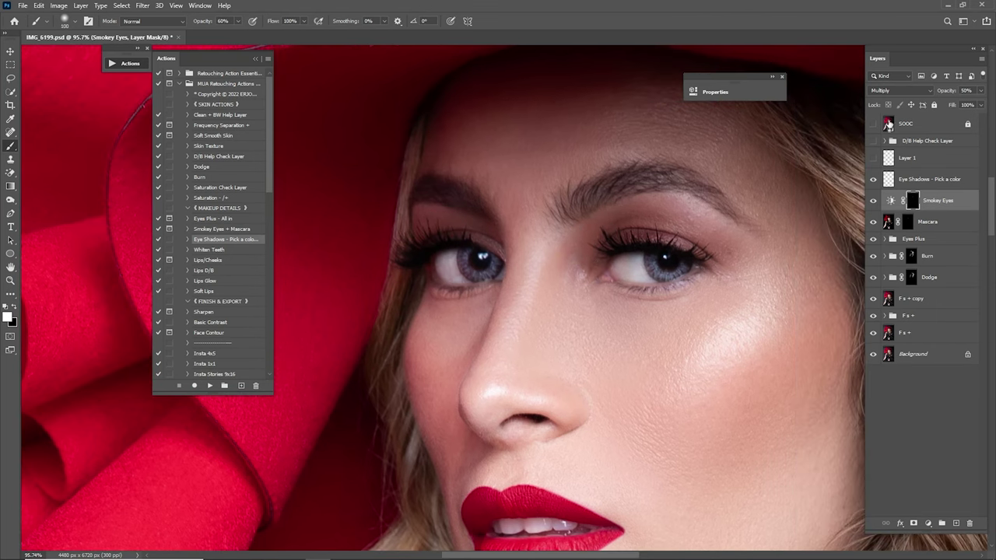
- Compare the full portrait with the Smokey Eyes layer hidden and shown
key(ctrl+0)
click(872, 201)
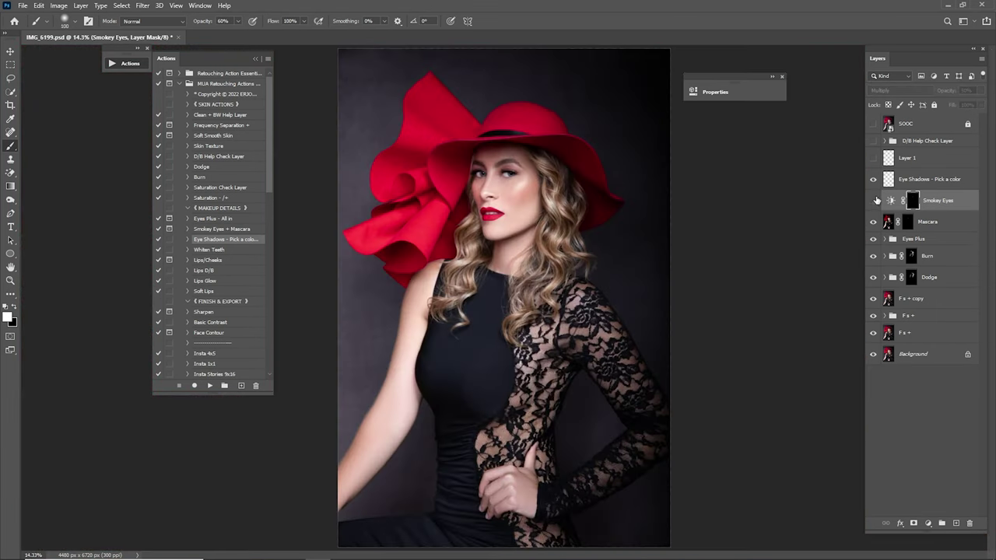
click(873, 200)
click(873, 200)
click(874, 201)
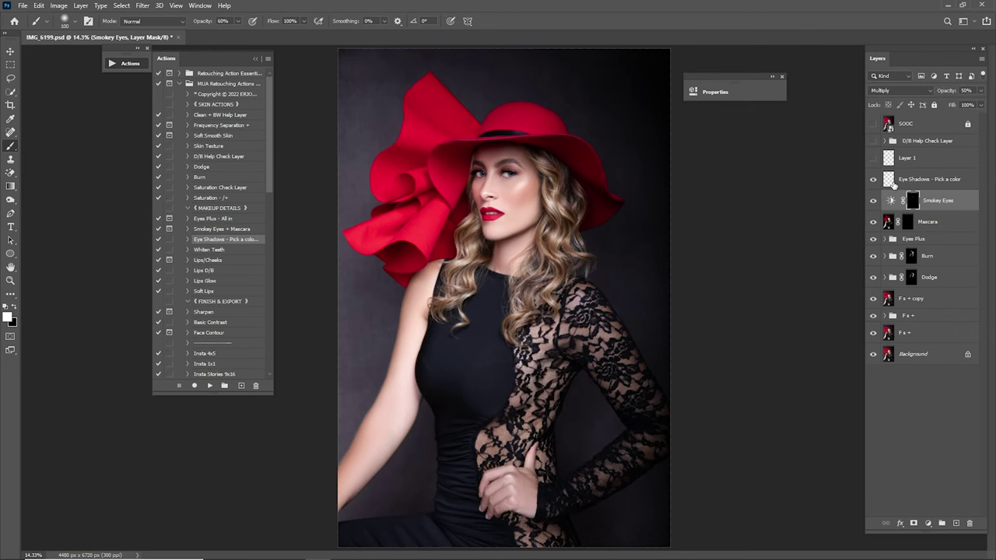
- Set the Smokey Eyes layer's opacity to 15%
key(z)
drag(500, 179, 574, 216)
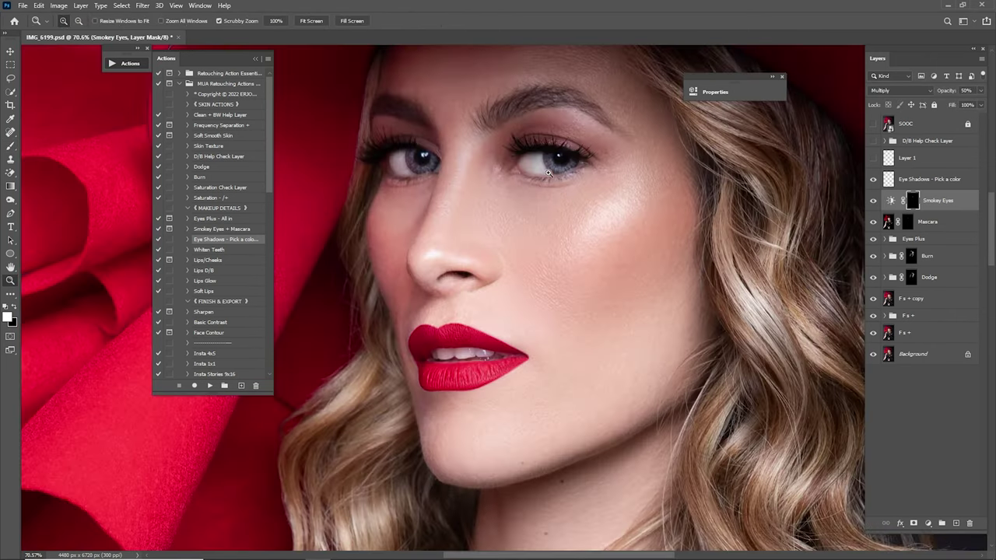
drag(549, 173, 617, 271)
key(ctrl+0)
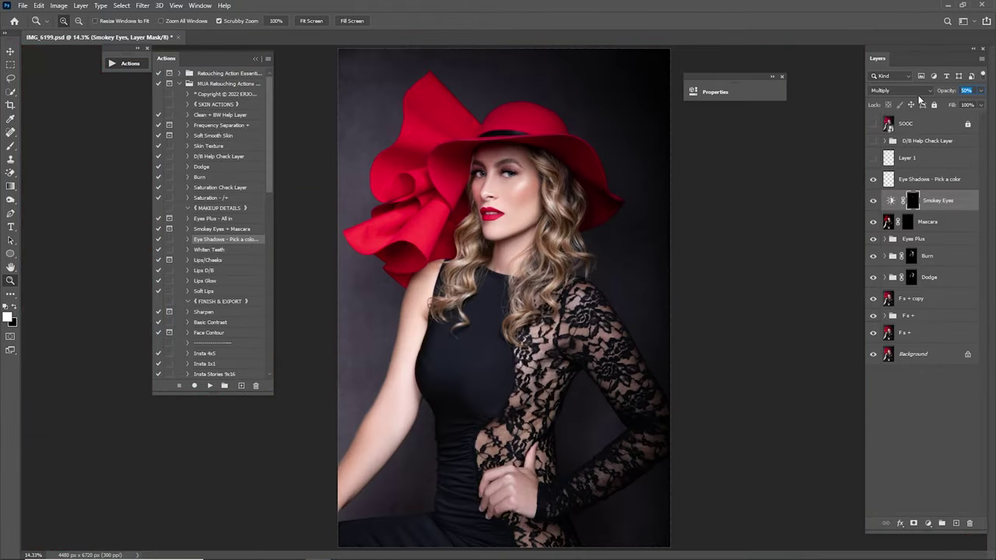
text(1)
- Compare the retouched portrait with the original by showing and hiding the SOOC layer
click(872, 124)
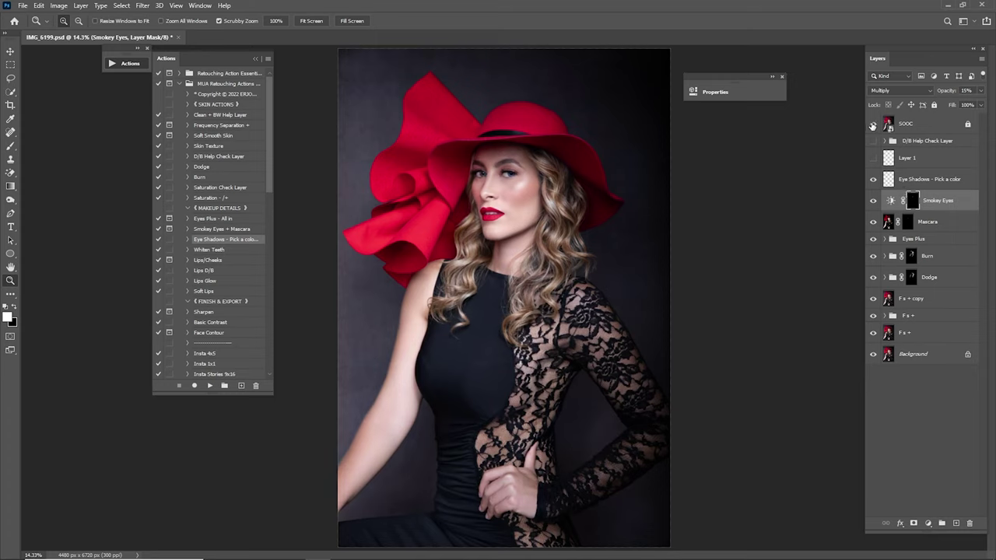
click(873, 124)
click(873, 125)
click(874, 124)
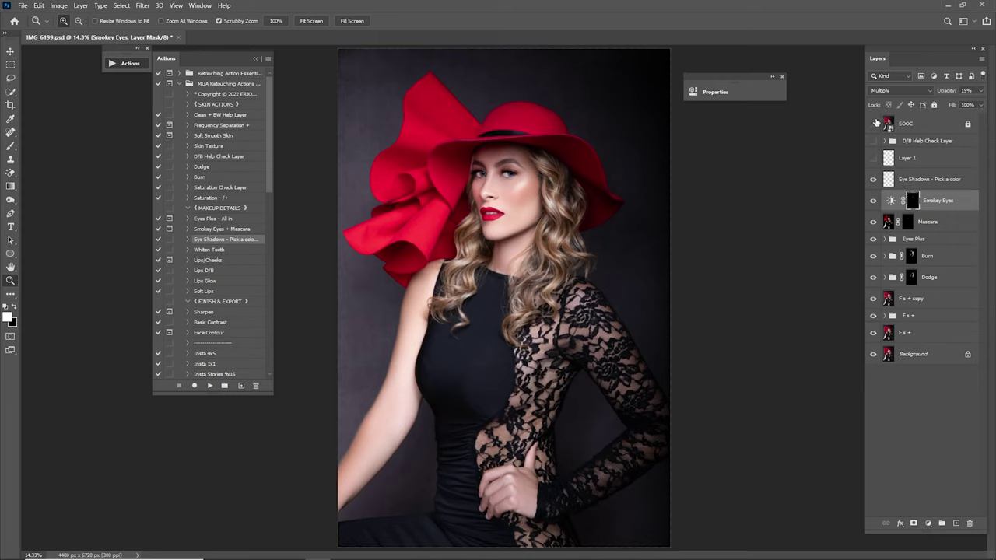
click(875, 124)
click(875, 123)
- Select the Eye Shadows - Pick a color layer and choose a coral foreground color with a hue of 16°
drag(476, 180, 537, 281)
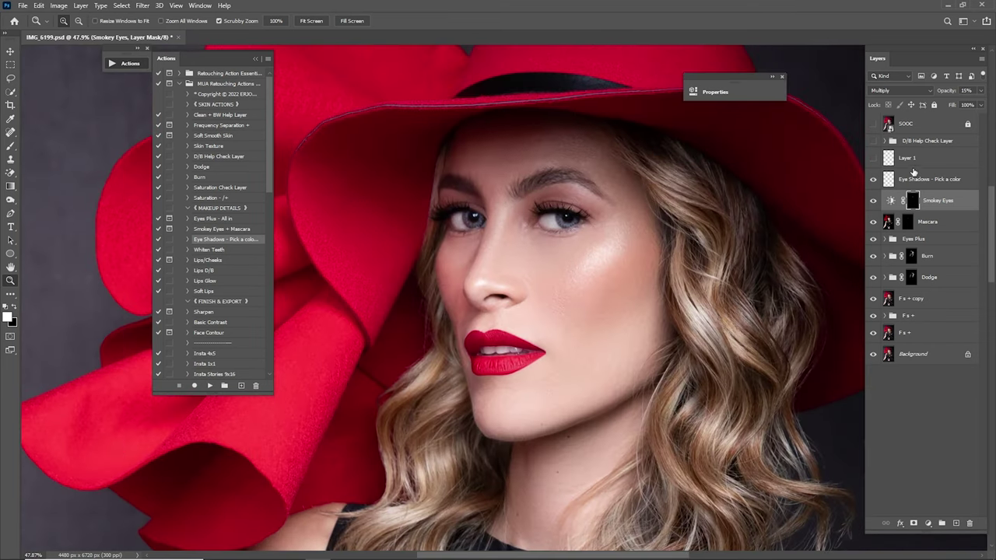
click(910, 181)
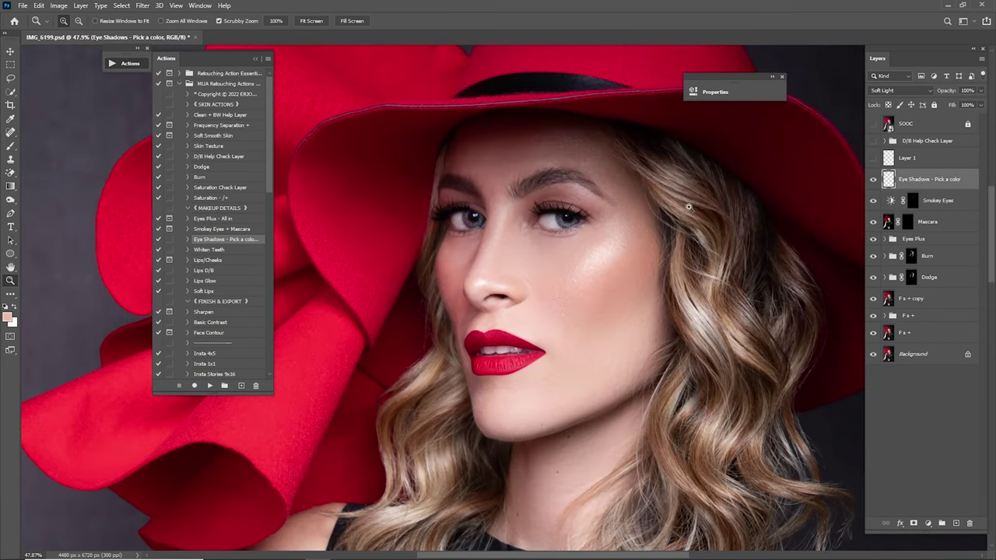
drag(566, 201, 679, 212)
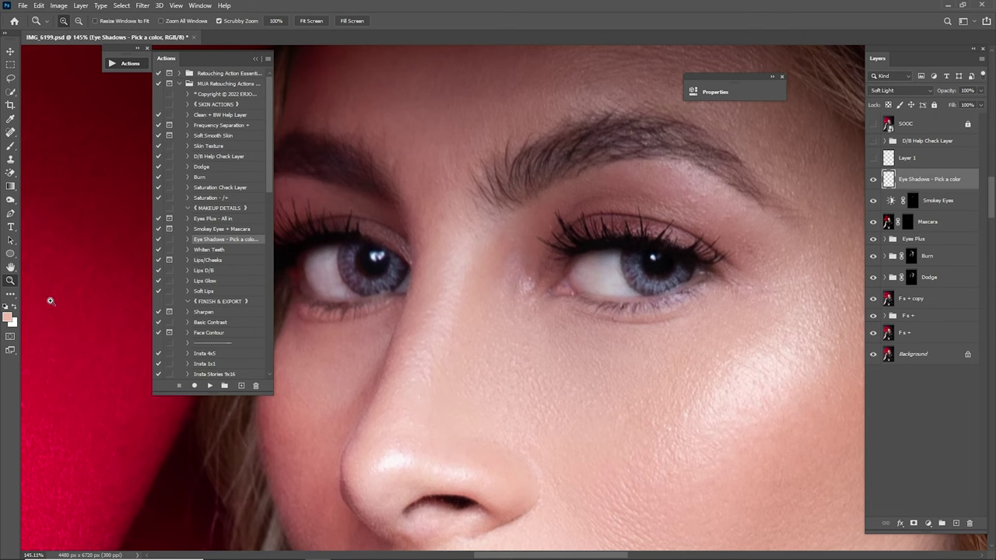
click(11, 318)
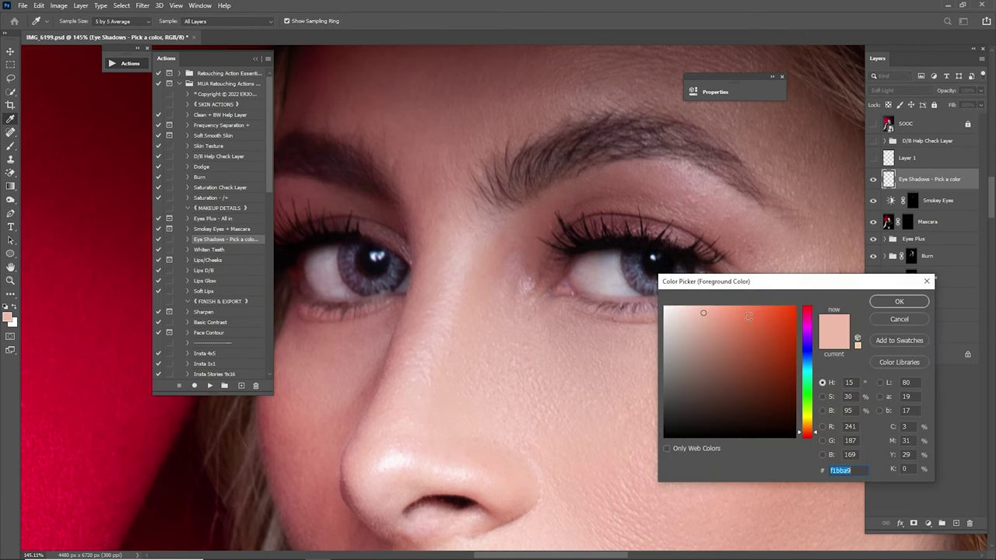
click(746, 312)
click(807, 421)
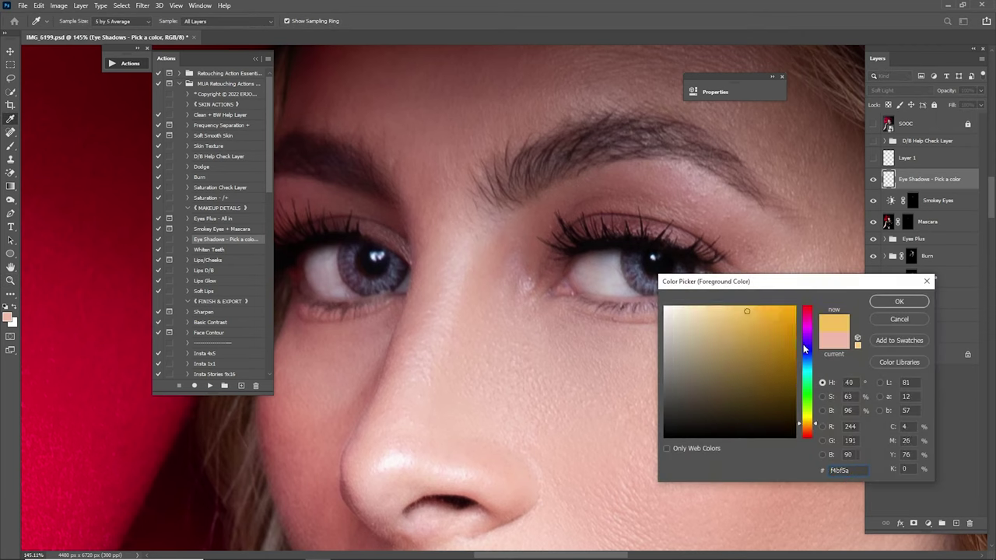
click(809, 426)
click(806, 426)
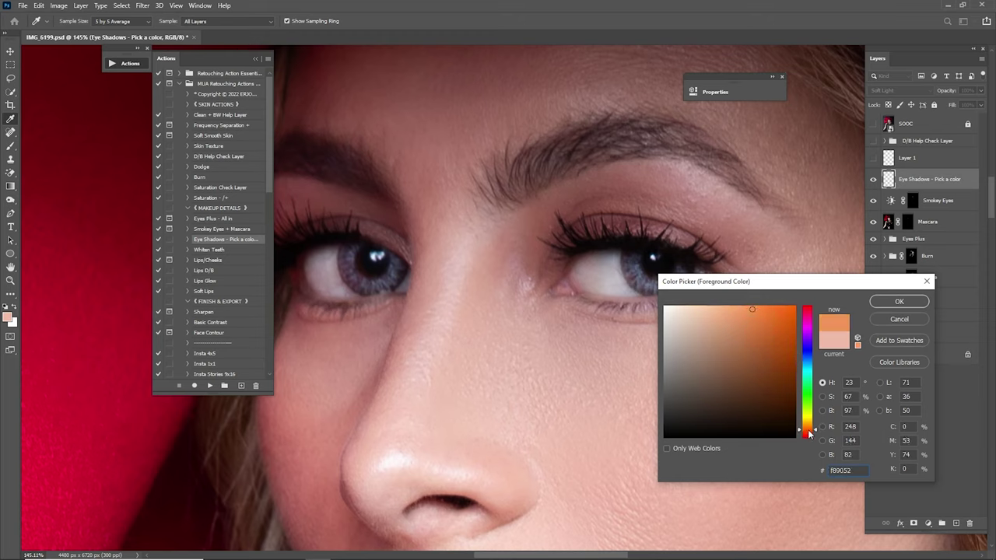
drag(808, 431, 807, 421)
click(808, 432)
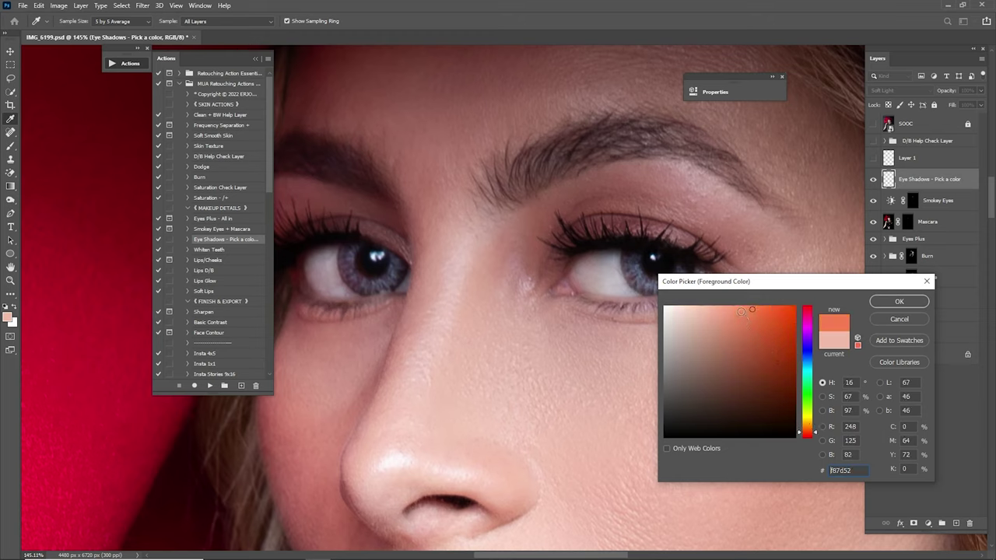
click(732, 308)
click(891, 305)
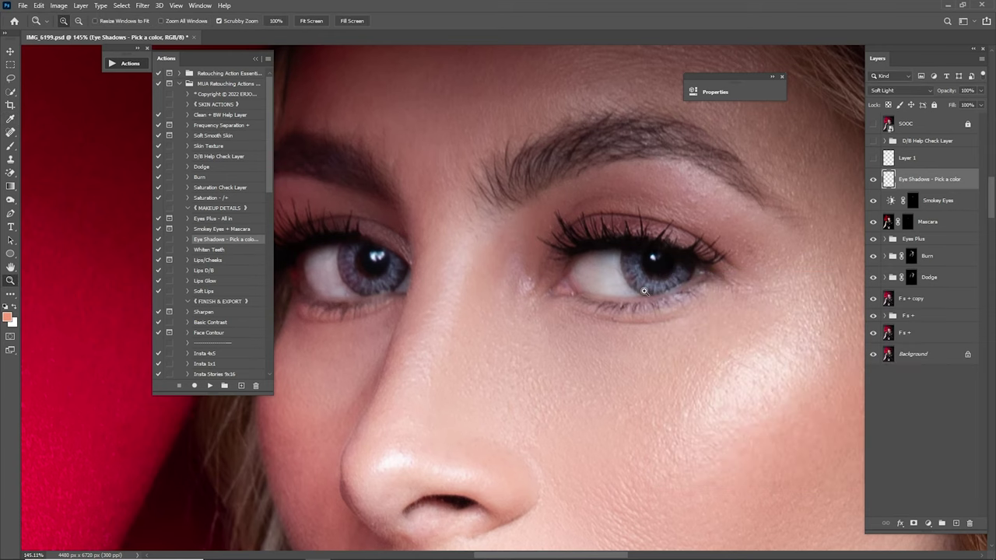
- Paint the coral color over the upper eyelids of both eyes with an 80 to 100 px brush at 30% opacity
key(b)
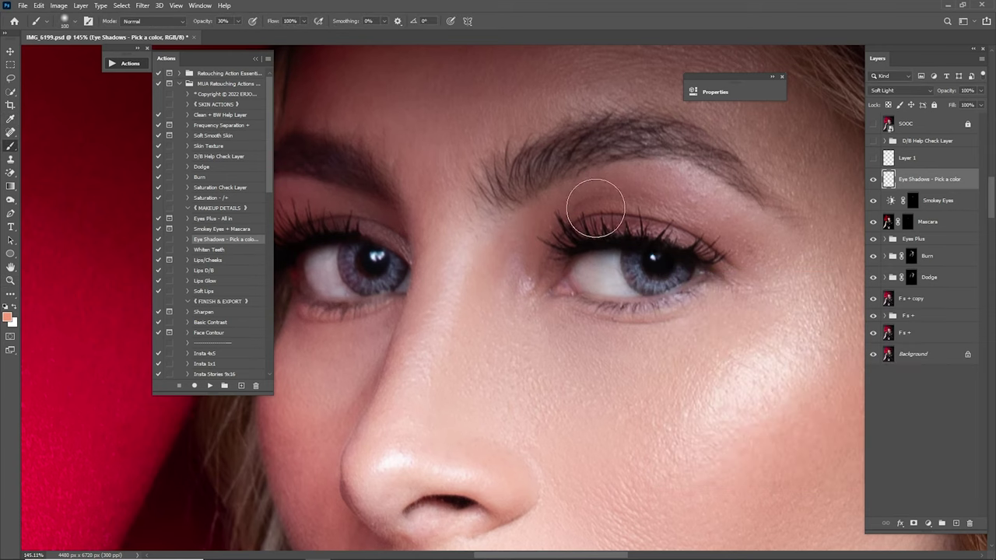
mouse_move(620, 228)
mouse_down()
mouse_move(551, 226)
mouse_move(565, 213)
mouse_move(543, 228)
mouse_move(658, 199)
mouse_move(755, 253)
mouse_up()
scroll(707, 215, left, 2)
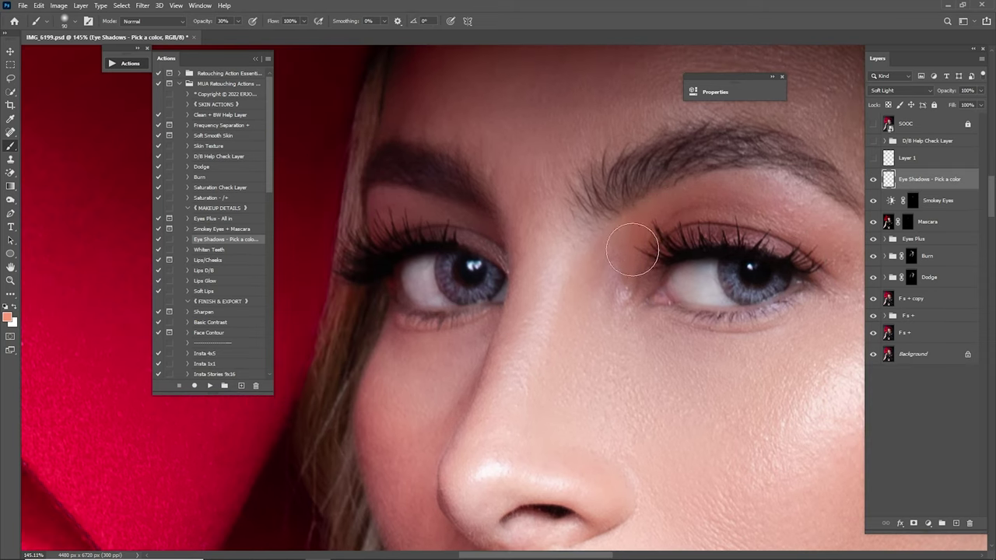
scroll(717, 265, left, 4)
mouse_move(622, 227)
mouse_down()
mouse_move(552, 221)
mouse_move(585, 223)
mouse_up()
key(bracketleft)
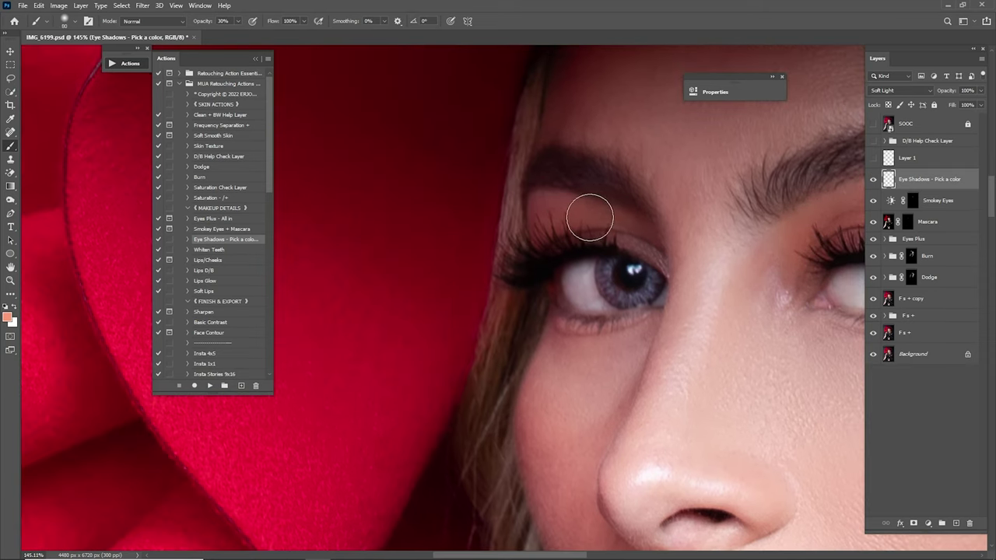
key(space)
drag(749, 241, 547, 219)
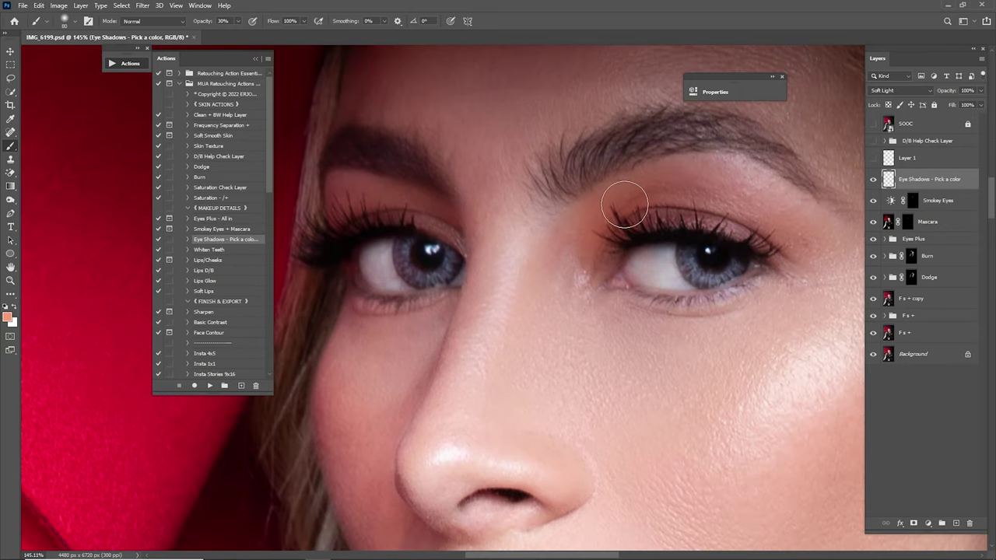
key(bracketright)
mouse_move(631, 195)
mouse_down()
mouse_move(613, 187)
mouse_move(623, 227)
mouse_up()
mouse_move(825, 246)
mouse_down()
mouse_move(786, 199)
mouse_move(708, 194)
mouse_move(658, 196)
mouse_move(574, 237)
mouse_up()
- Compare the full portrait with the coral eye shadow layer hidden and shown
key(ctrl+0)
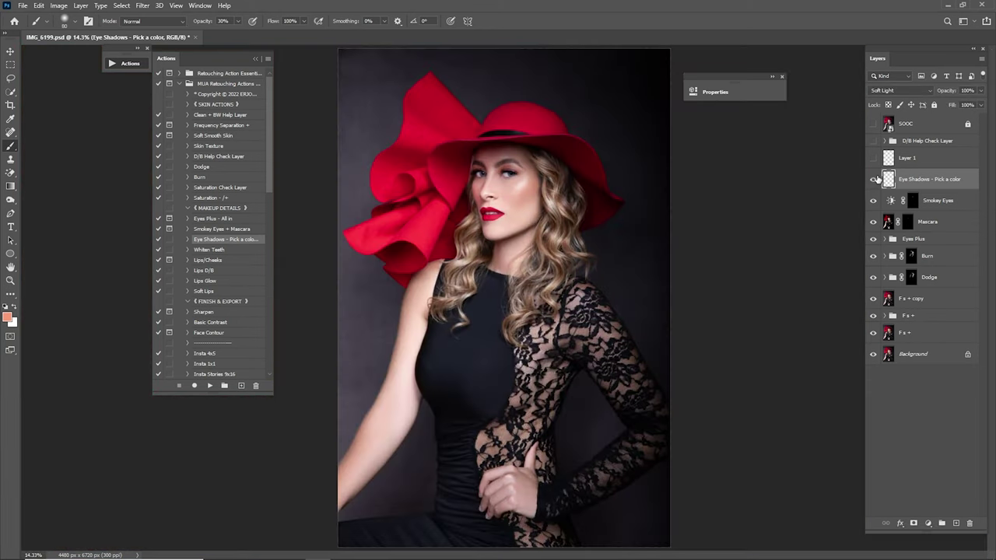
click(875, 180)
click(872, 180)
key(z)
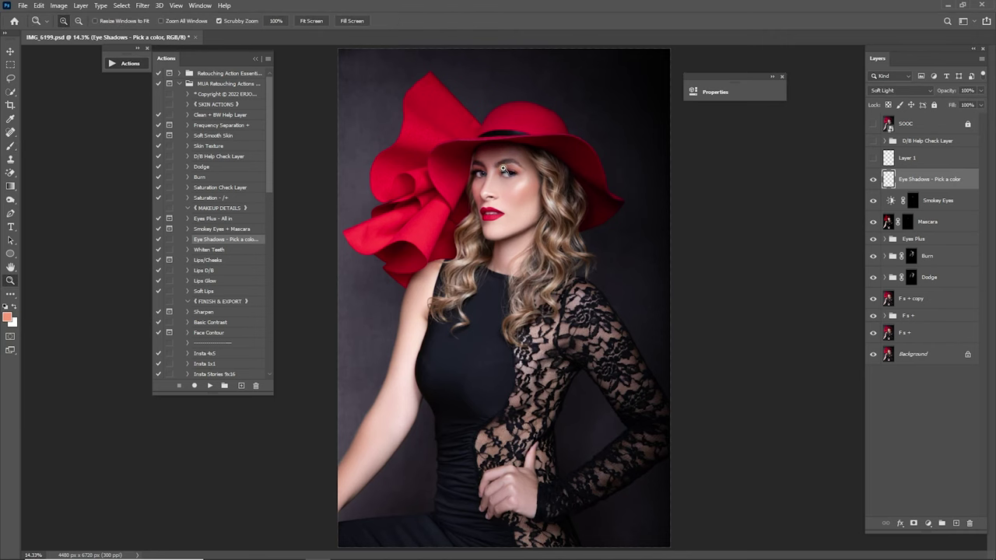
drag(502, 168, 614, 179)
- Hide the coral eye shadow layer and run the Eye Shadows - Pick a color action again
click(873, 179)
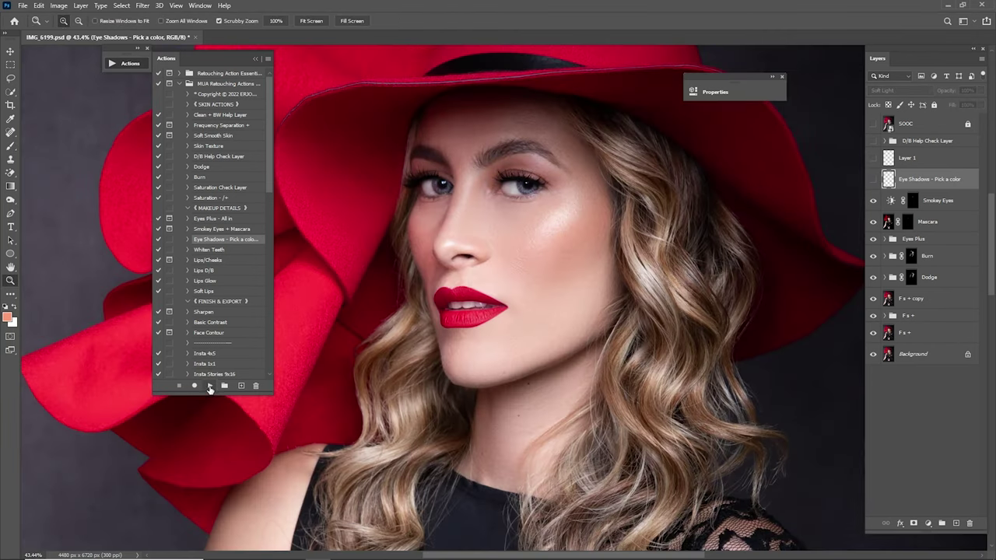
click(210, 386)
drag(530, 192, 595, 264)
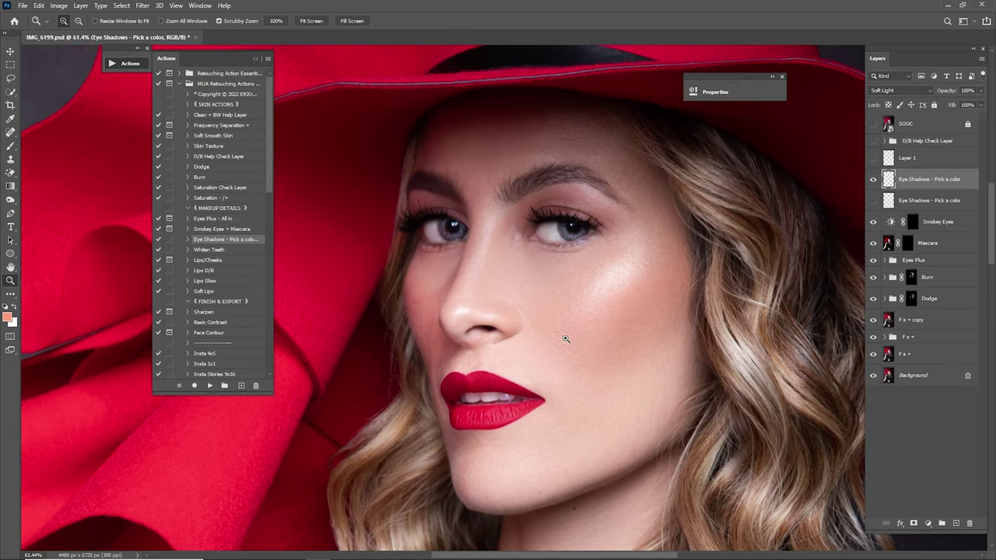
- Sample the red of the lips and paint it over both upper eyelids with an 80 to 90 px brush at 30% opacity
key(i)
click(481, 412)
scroll(537, 233, up, 5)
key(b)
mouse_move(576, 278)
mouse_down()
mouse_move(522, 257)
mouse_move(501, 283)
mouse_move(529, 247)
mouse_move(614, 233)
mouse_move(701, 254)
mouse_move(701, 280)
mouse_up()
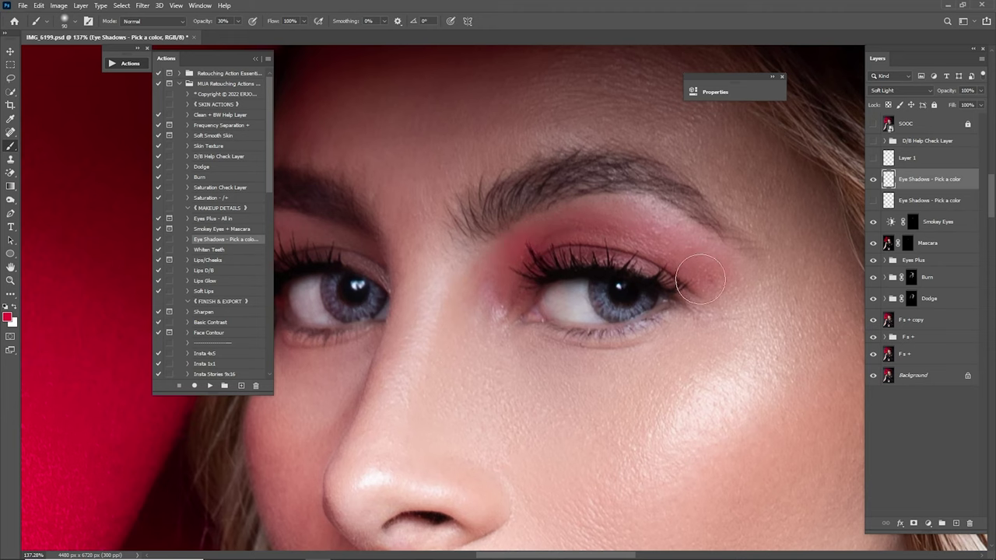
drag(474, 271, 651, 281)
key(bracketleft)
drag(528, 254, 487, 249)
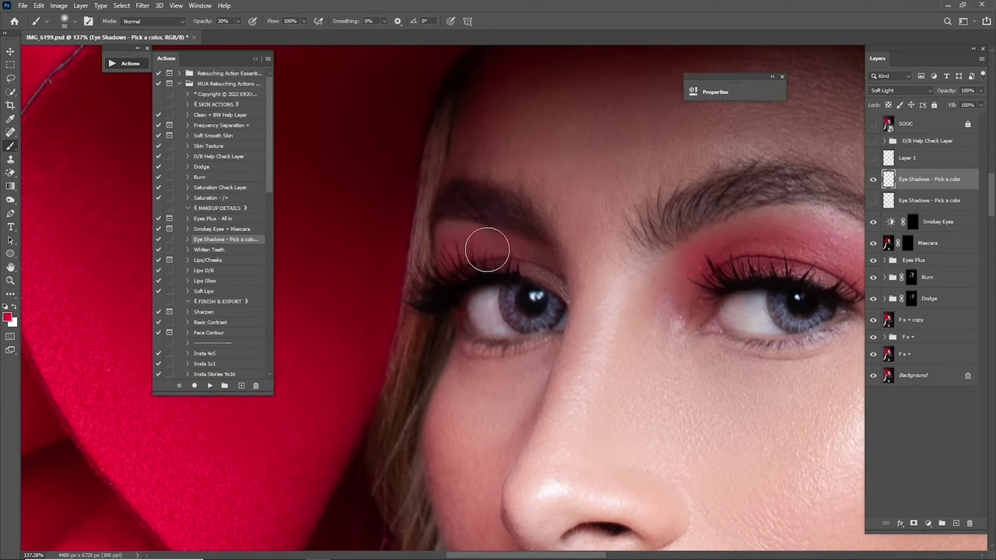
- Raise the brush opacity to 100% and intensify the red eye shadow on both upper eyelids with a 70 to 80 px brush
drag(206, 23, 345, 44)
drag(718, 179, 553, 214)
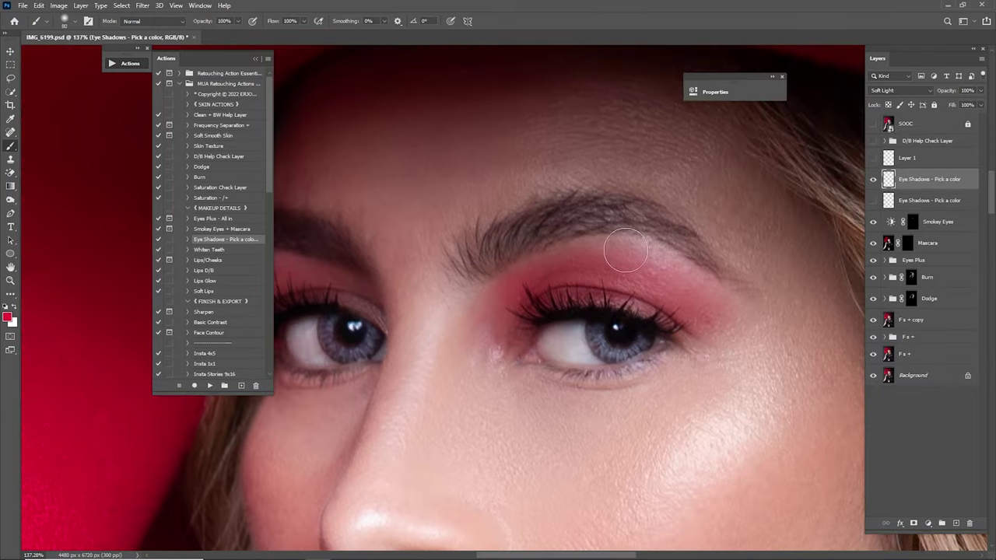
mouse_move(533, 277)
mouse_down()
mouse_move(505, 327)
mouse_move(506, 315)
mouse_move(600, 284)
mouse_move(525, 283)
mouse_move(502, 296)
mouse_move(588, 286)
mouse_move(673, 293)
mouse_move(692, 310)
mouse_move(634, 294)
mouse_move(722, 330)
mouse_up()
drag(459, 279, 650, 263)
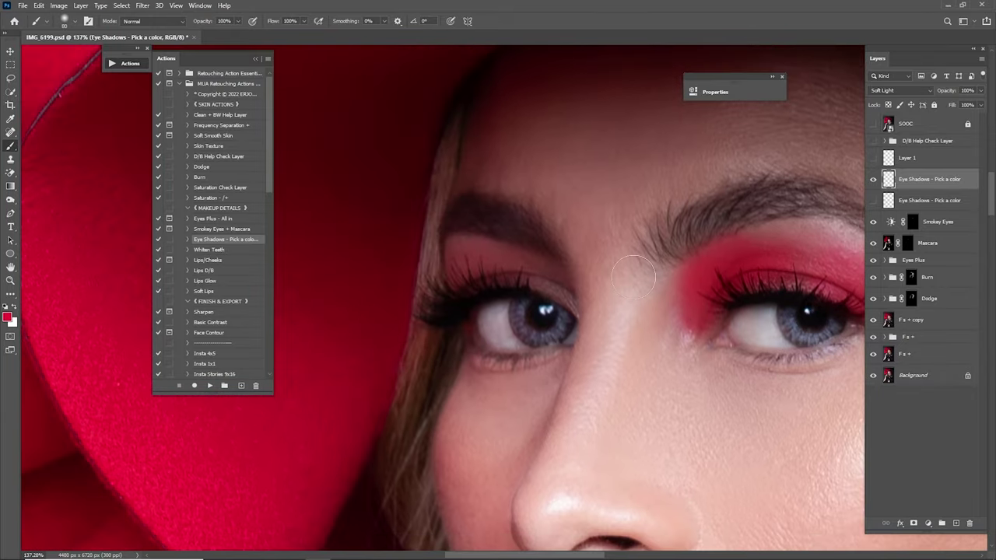
key(bracketleft)
drag(535, 270, 464, 267)
- Compare the full portrait with the red eye shadow layer hidden and shown
key(ctrl+0)
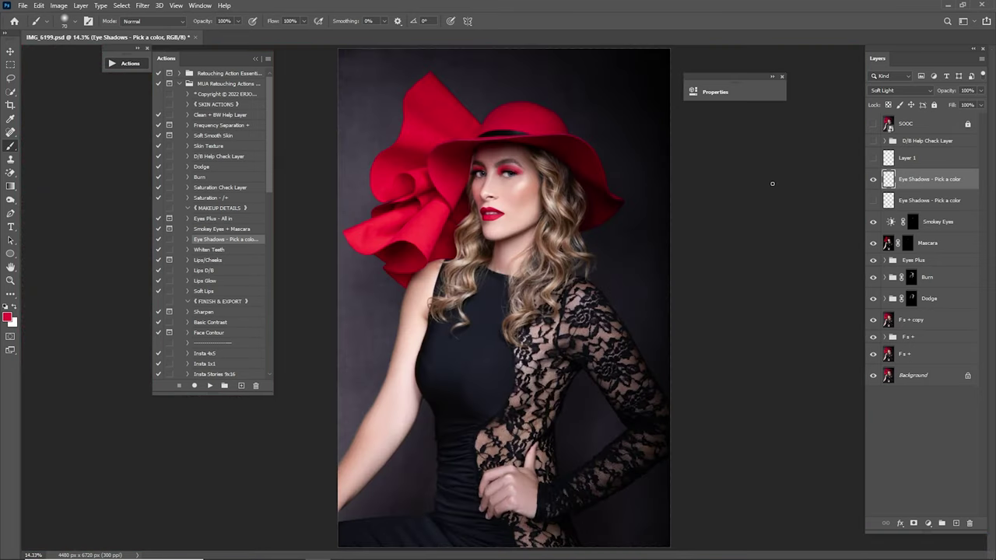
click(873, 179)
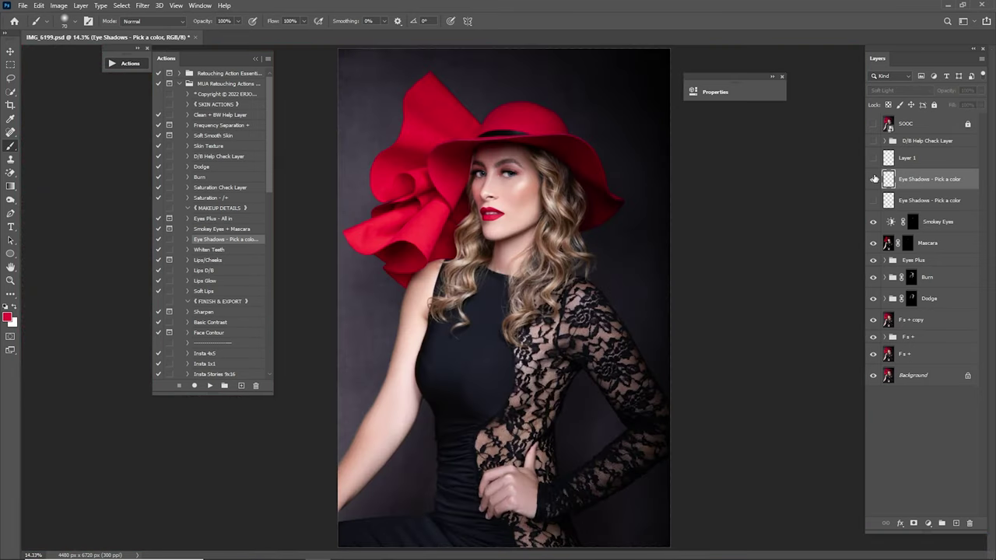
click(874, 179)
- Delete the red eye shadow layer and show the coral eye shadow layer again
key(z)
drag(514, 169, 583, 214)
drag(535, 151, 597, 220)
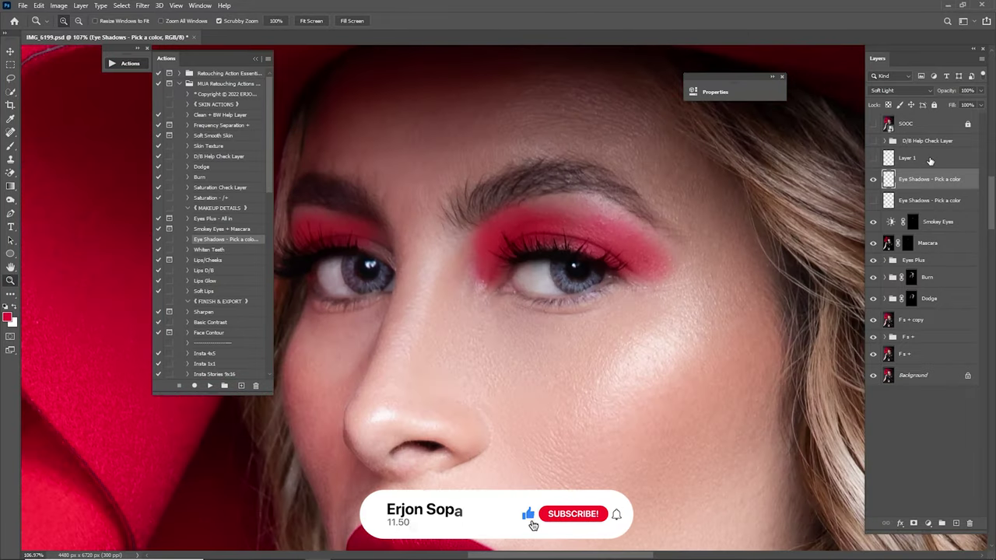
key(Delete)
click(873, 179)
- Set the coral eye shadow layer's opacity to 20% and compare the portrait with the layer hidden and shown
key(ctrl+0)
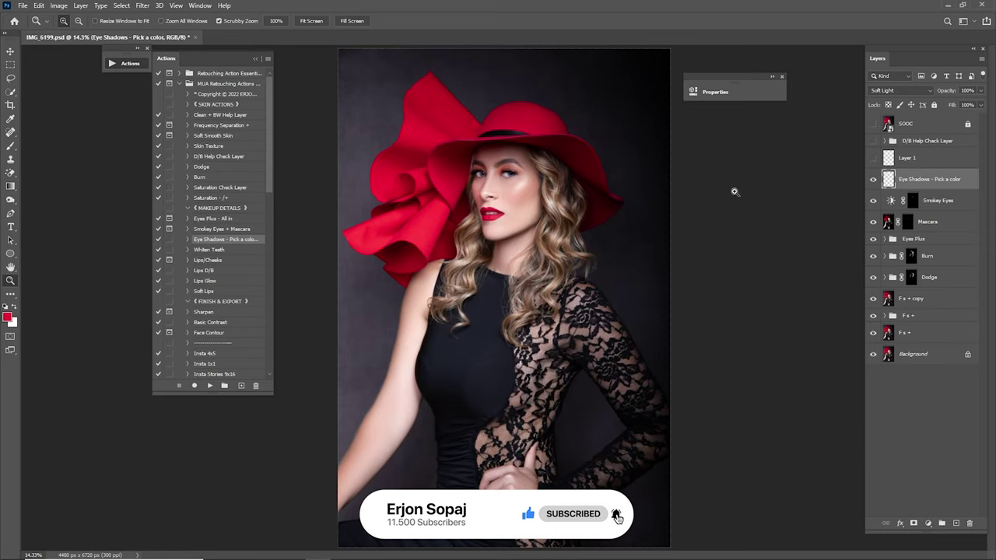
click(967, 91)
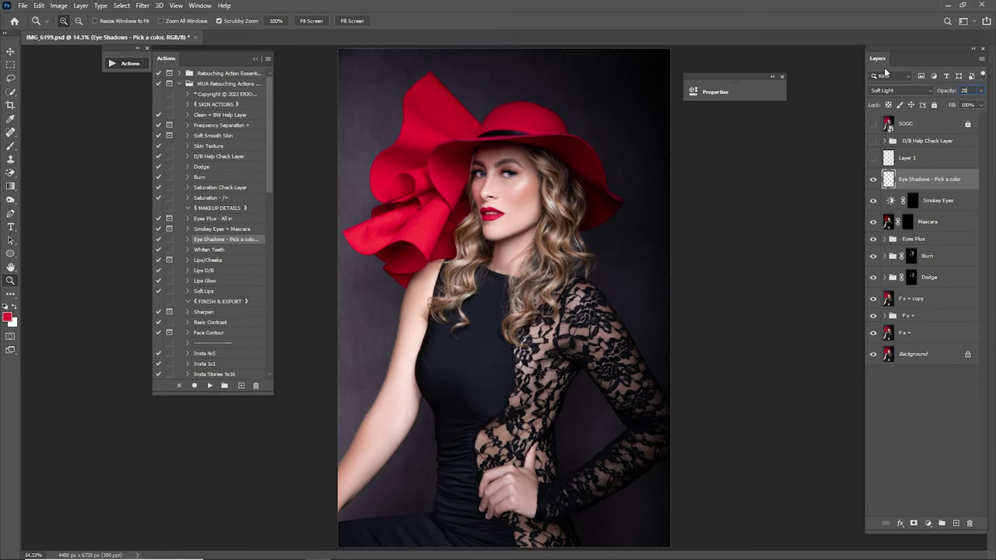
click(875, 181)
click(875, 182)
drag(503, 171, 589, 186)
key(ctrl+0)
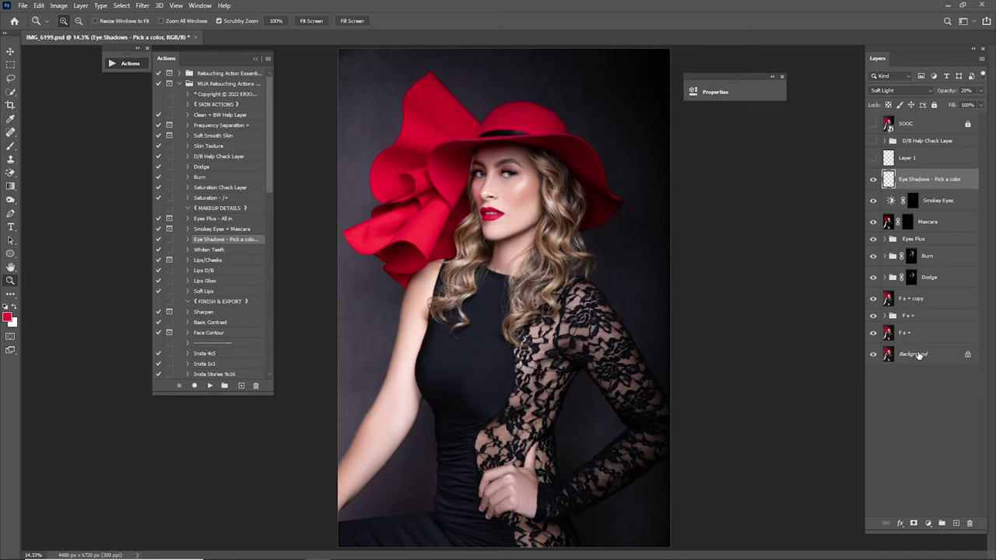
- Duplicate the Background layer and group the copy with all retouching layers up to the eye shadow layer, naming the group Retouch
drag(920, 354, 956, 523)
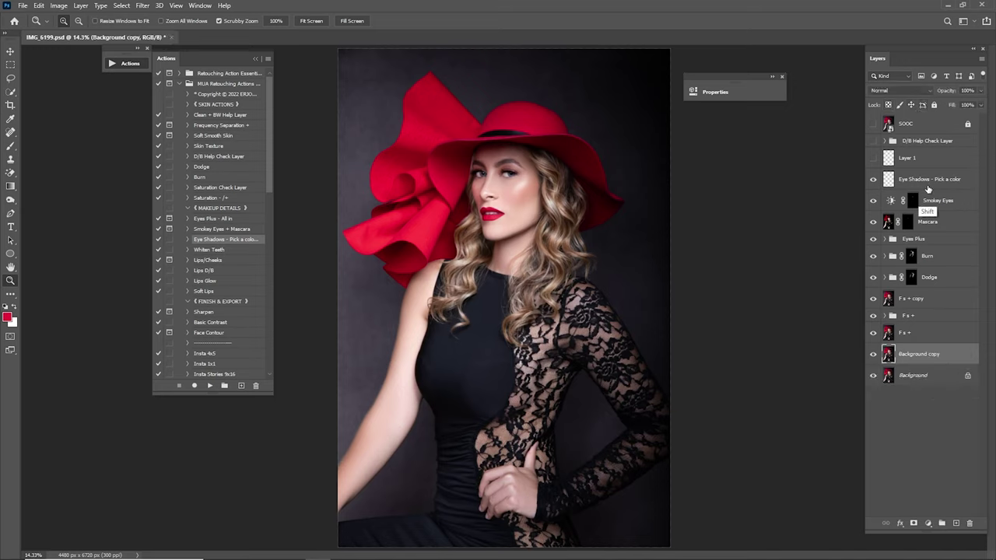
shift+click(928, 179)
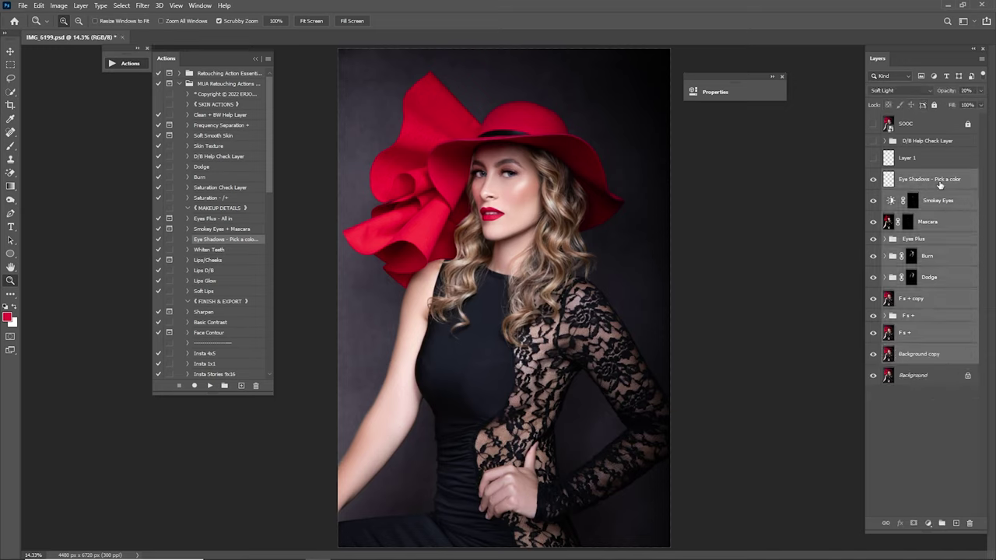
right_click(940, 184)
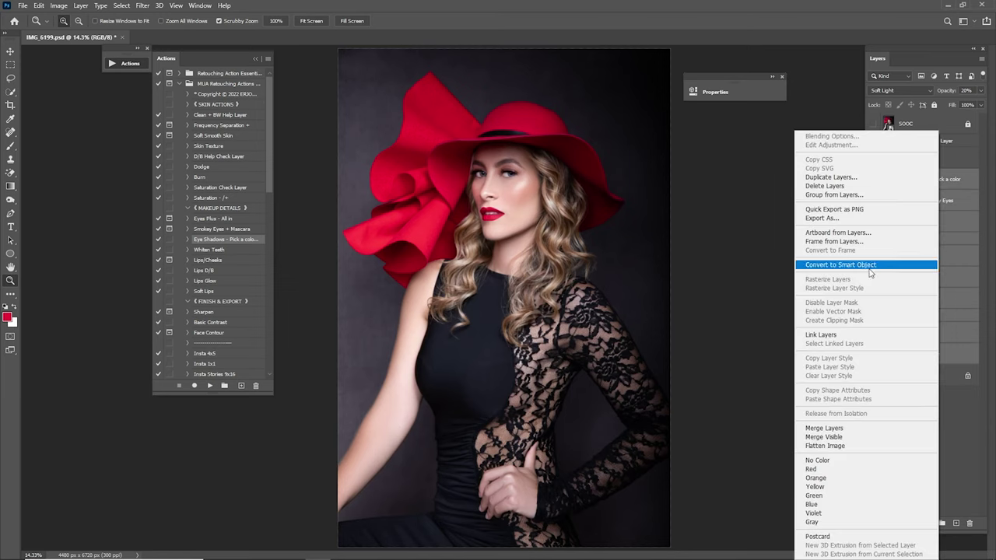
click(840, 195)
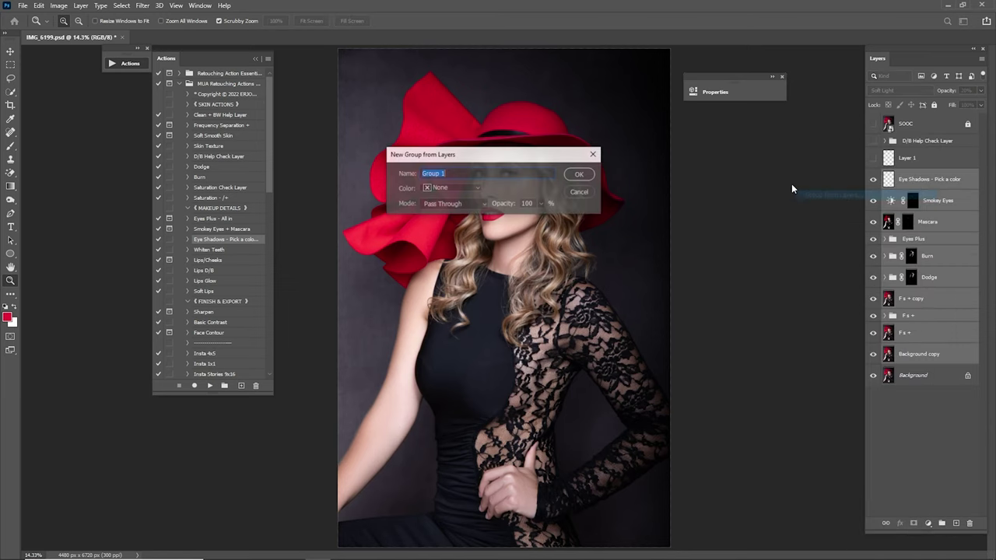
text(Retouch)
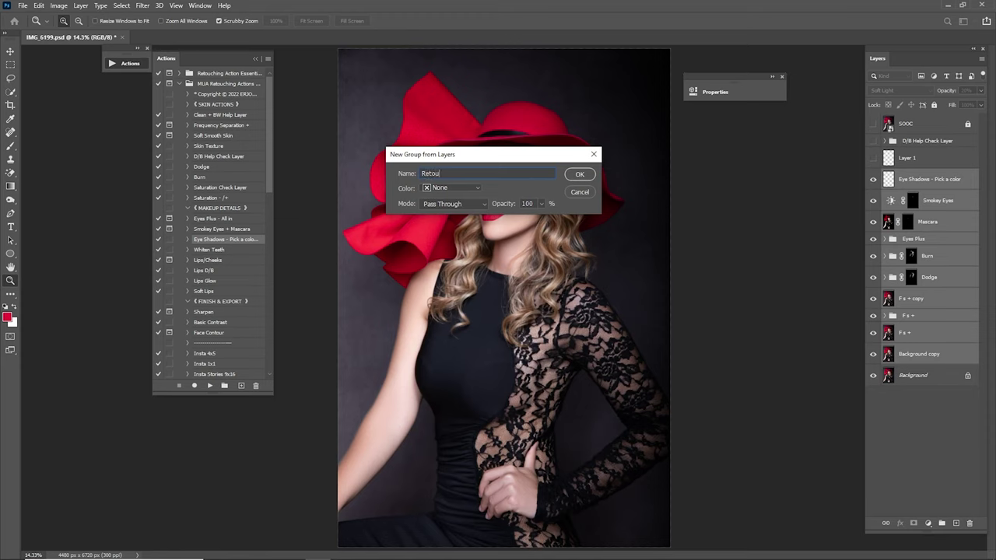
key(Return)
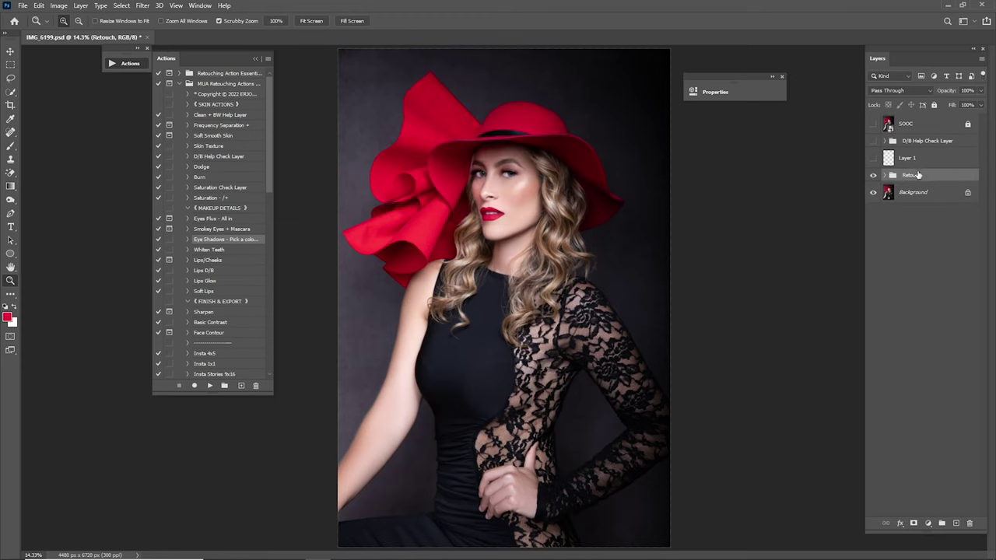
- Duplicate the Retouch group and merge the copy into a single layer
mouse_move(918, 175)
mouse_down()
mouse_move(919, 500)
mouse_move(956, 526)
mouse_up()
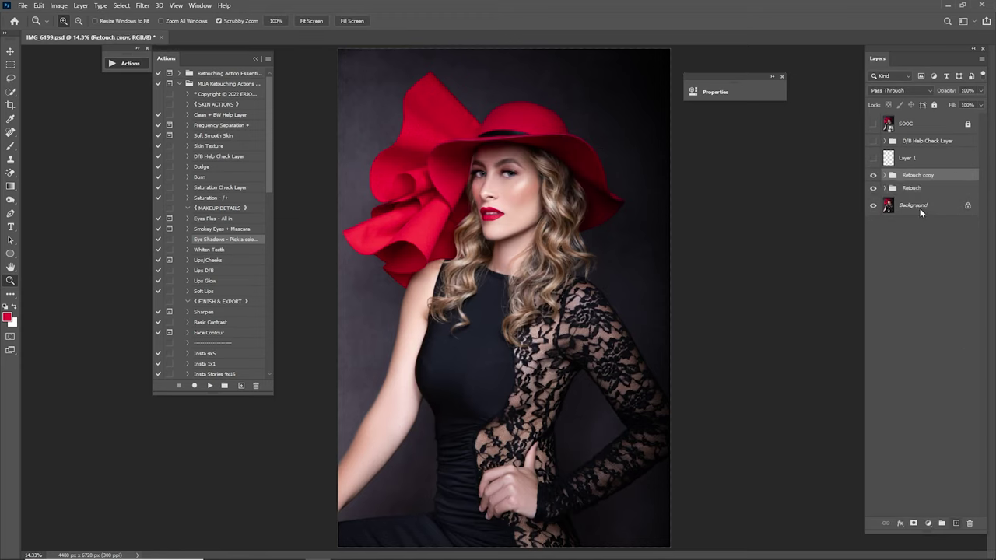
right_click(911, 176)
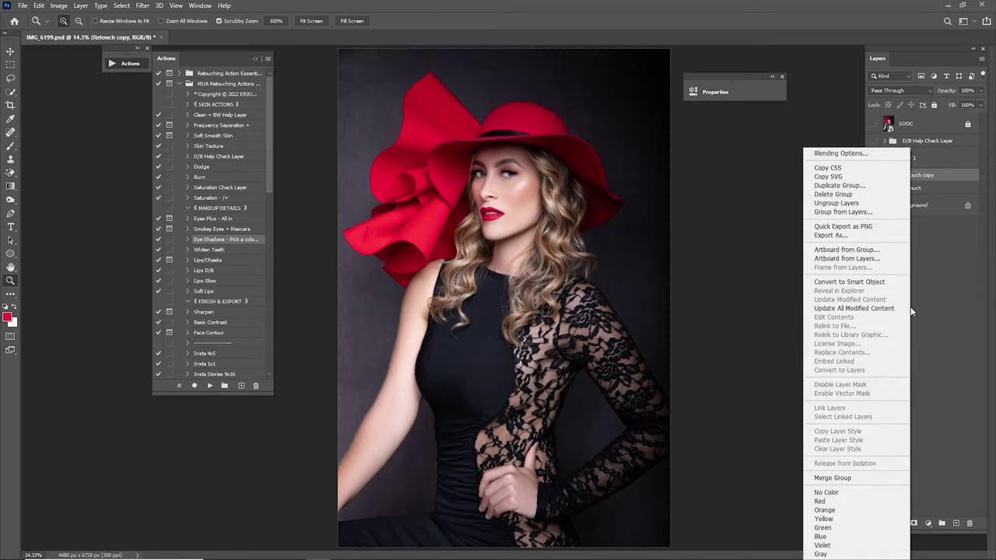
click(837, 478)
- Hide the original Retouch group and compare the portrait with the merged Retouch copy layer hidden and shown
click(873, 180)
click(872, 180)
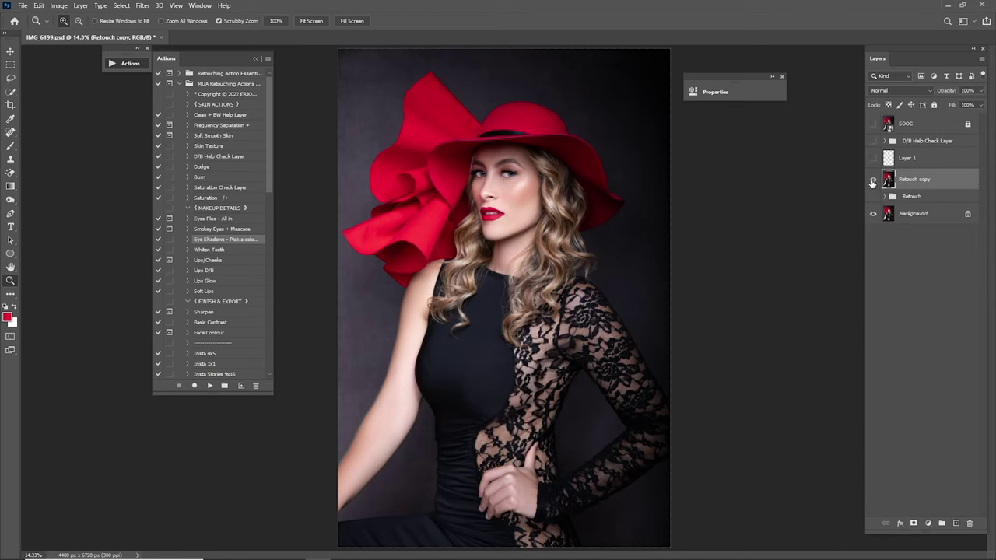
click(872, 179)
click(873, 179)
- Copy the whole merged portrait into a new 4480 x 6720 px RGB document at 300 pixels/inch
key(ctrl+a)
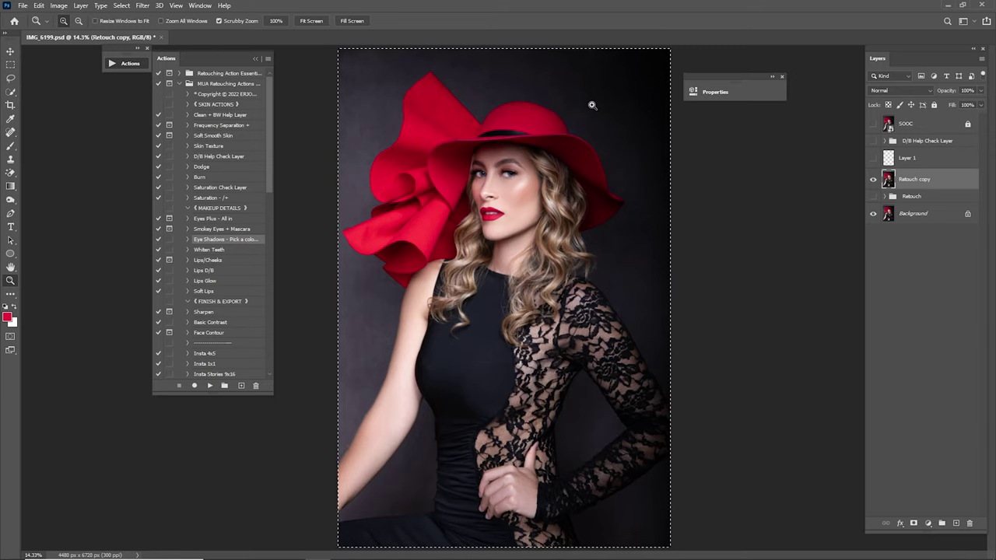
click(22, 6)
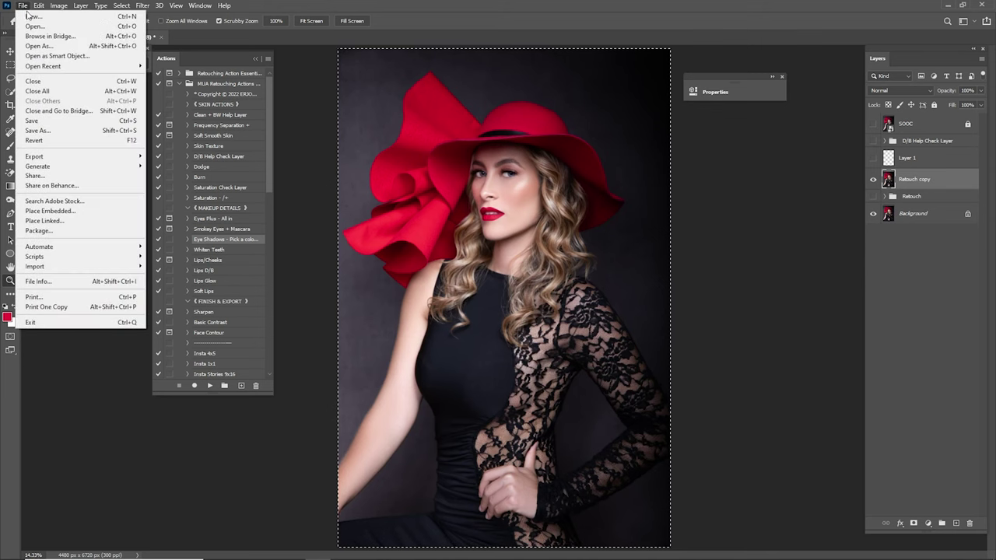
click(29, 15)
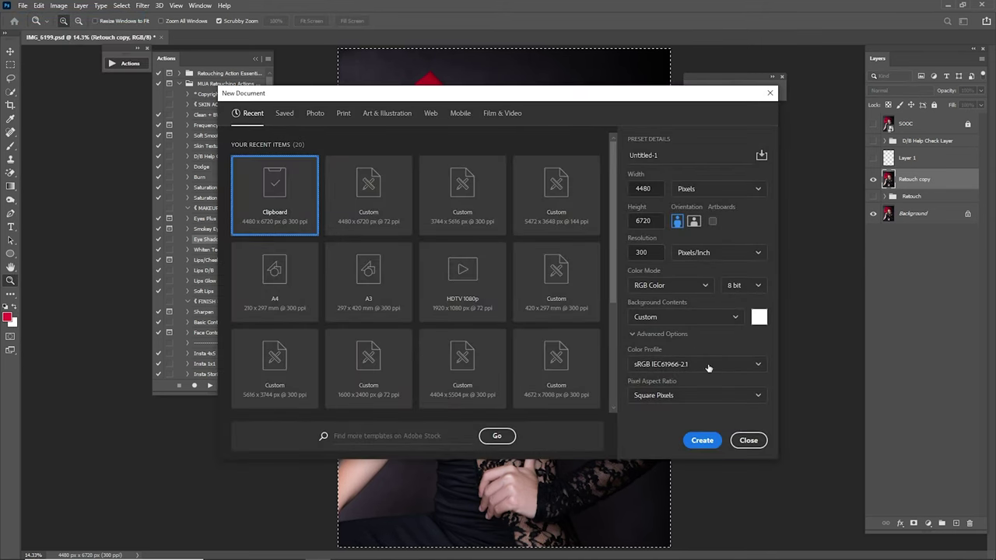
click(702, 441)
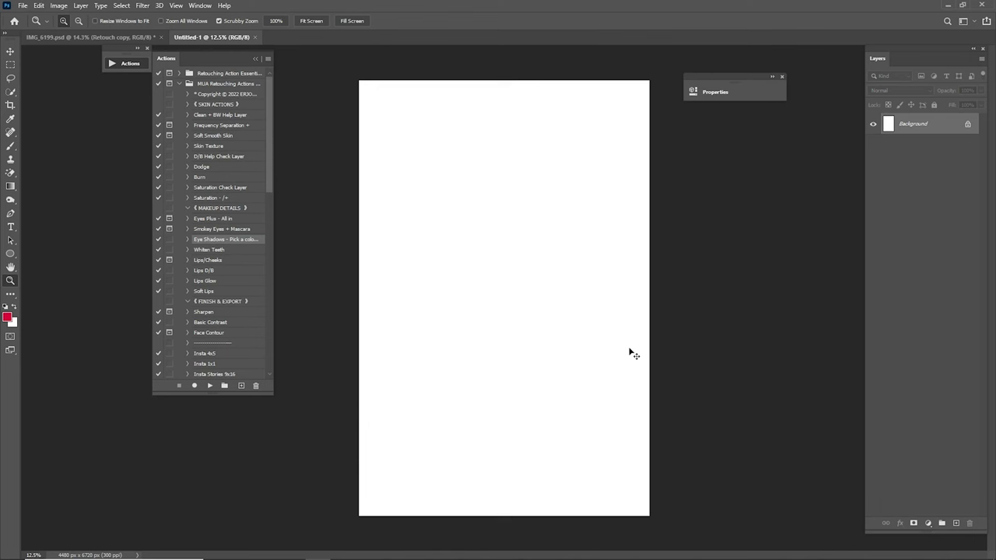
key(ctrl+v)
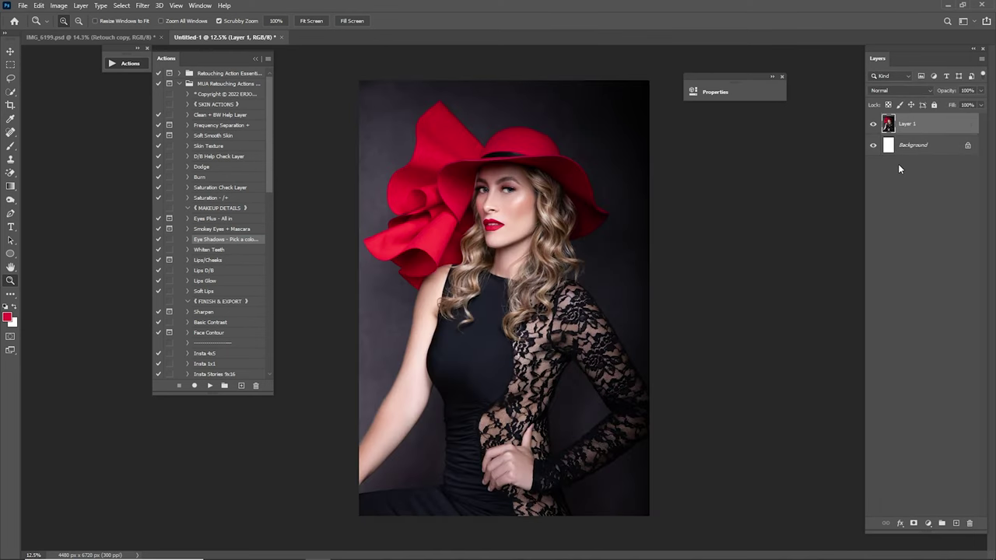
- Show the rulers and merge the pasted portrait layer with the white Background layer
key(ctrl+r)
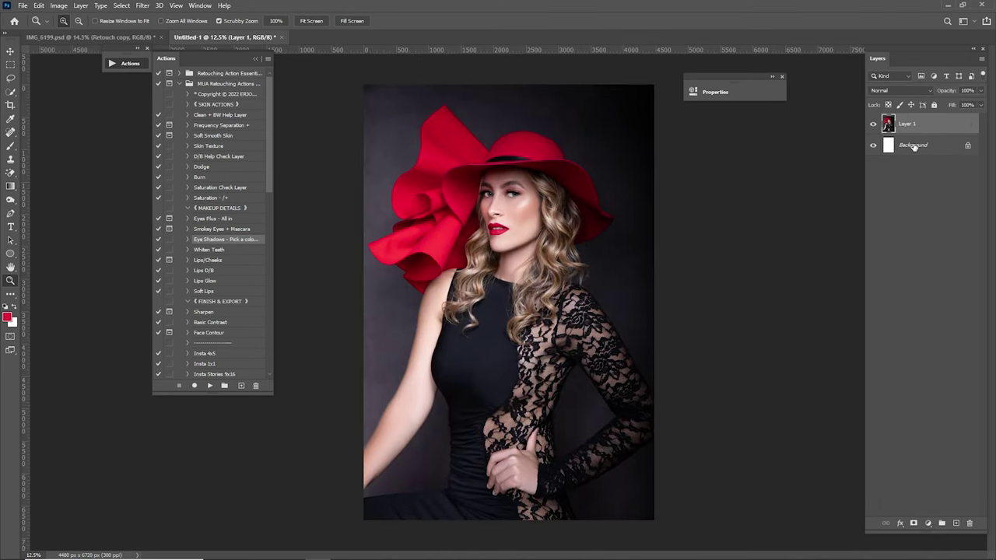
shift+click(915, 146)
right_click(914, 146)
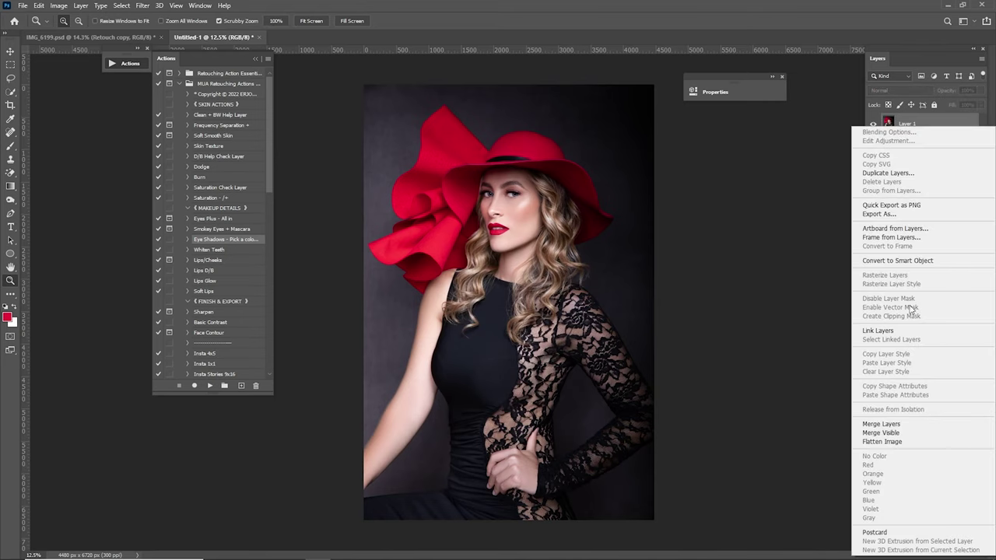
click(903, 422)
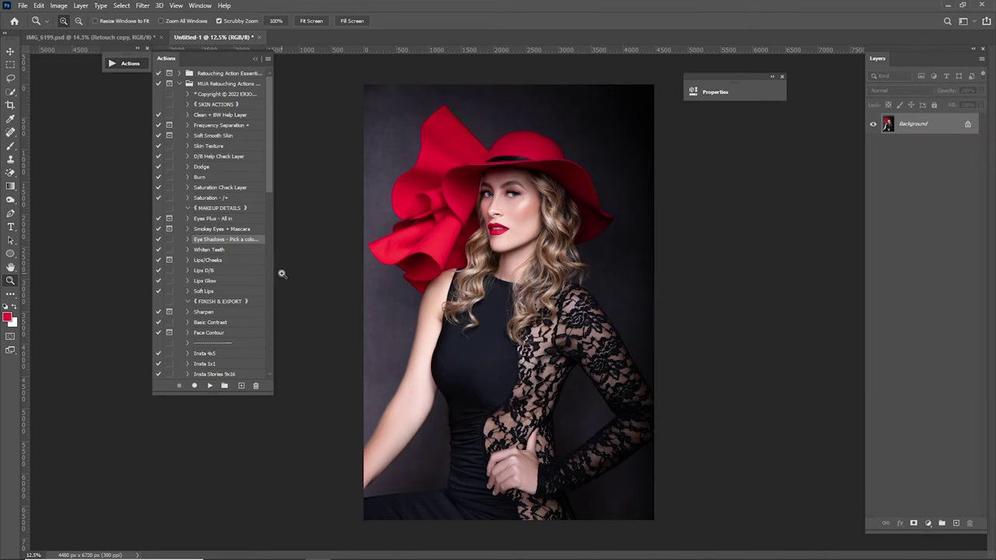
- Run the Lips/Cheeks retouching action on the portrait and dismiss its instruction message
click(217, 261)
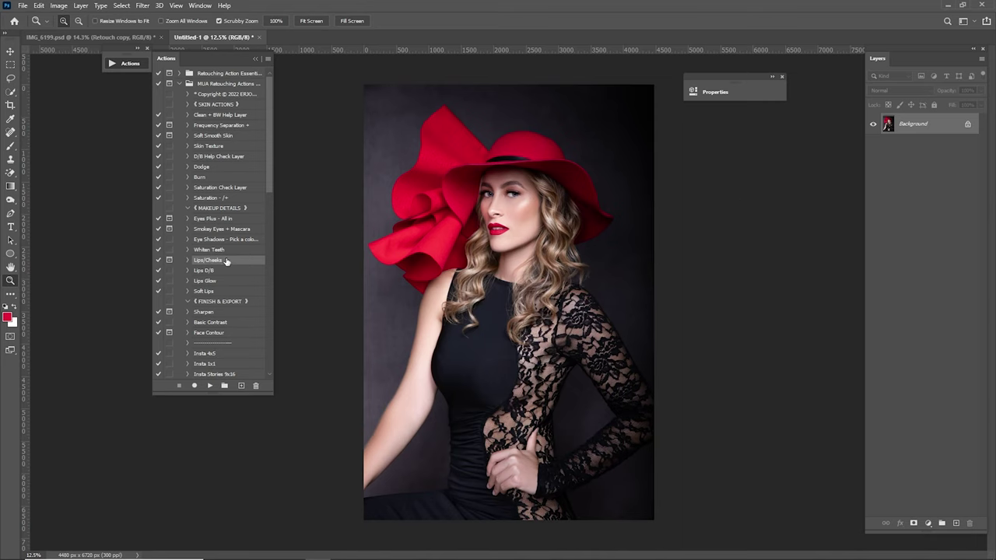
drag(496, 226, 514, 244)
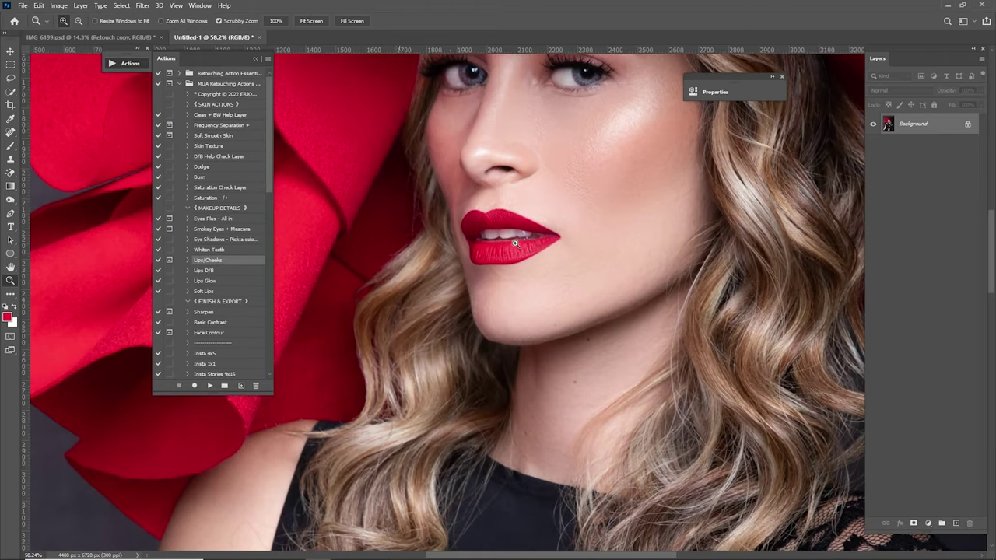
click(209, 385)
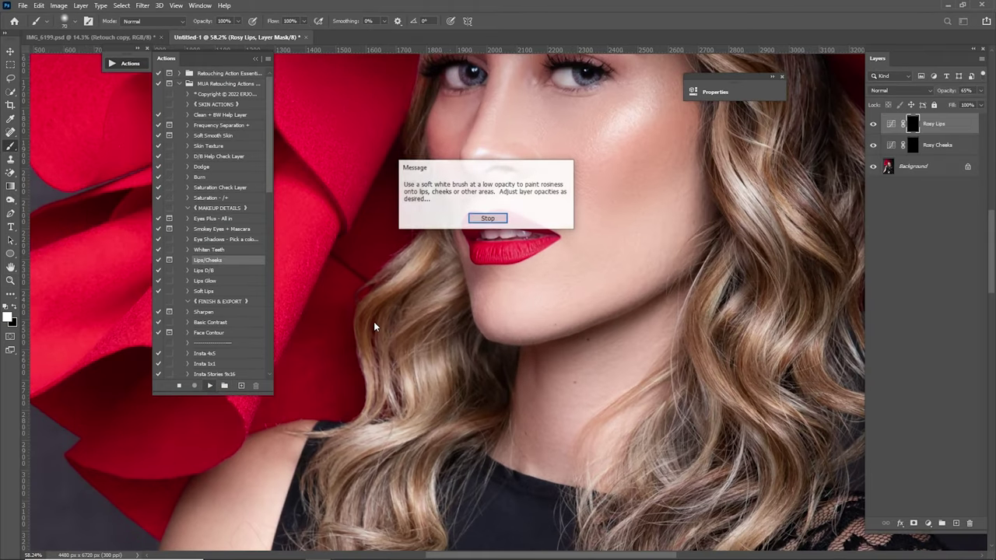
key(Return)
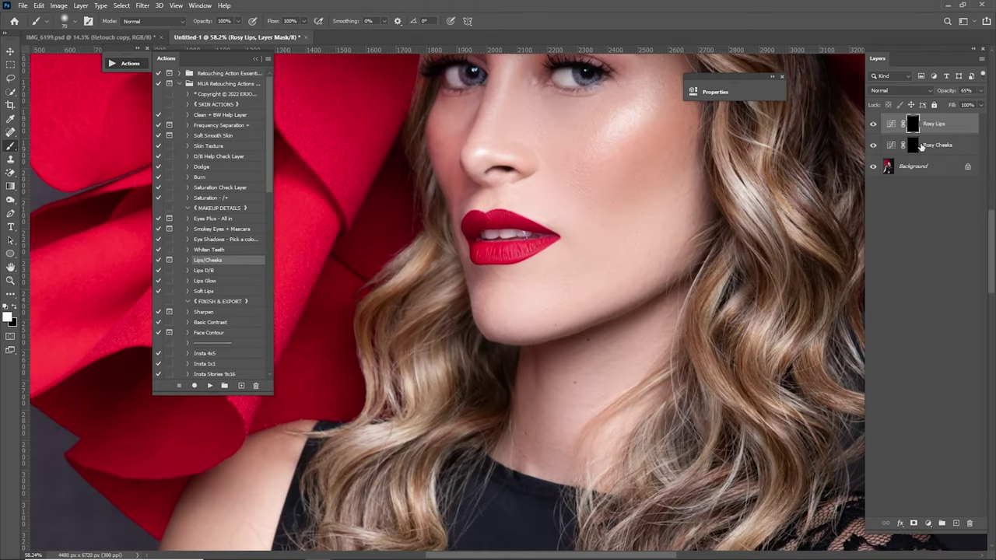
- Paint white on the Rosy Lips mask over the lips with a soft 50 to 70 px brush at 100% opacity
key(z)
drag(540, 209, 655, 266)
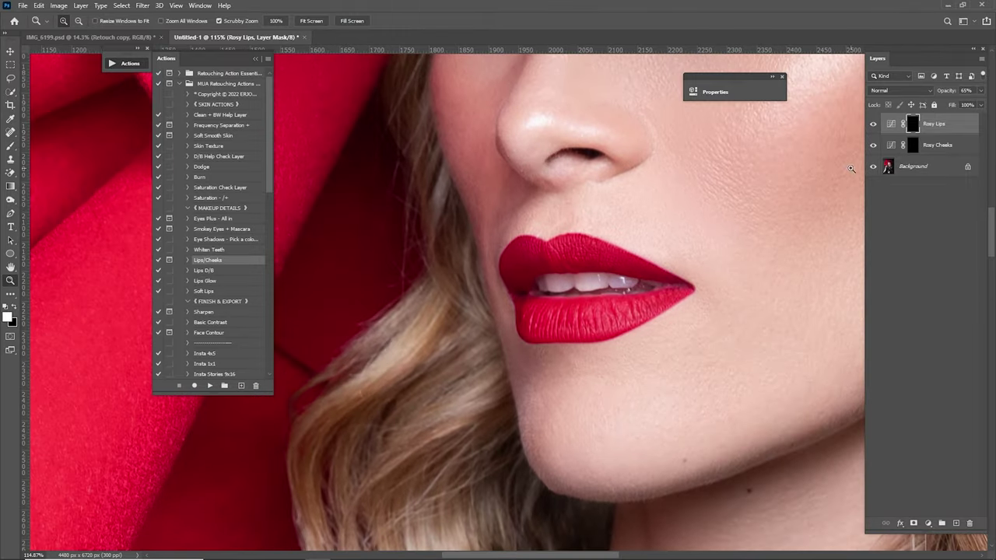
key(b)
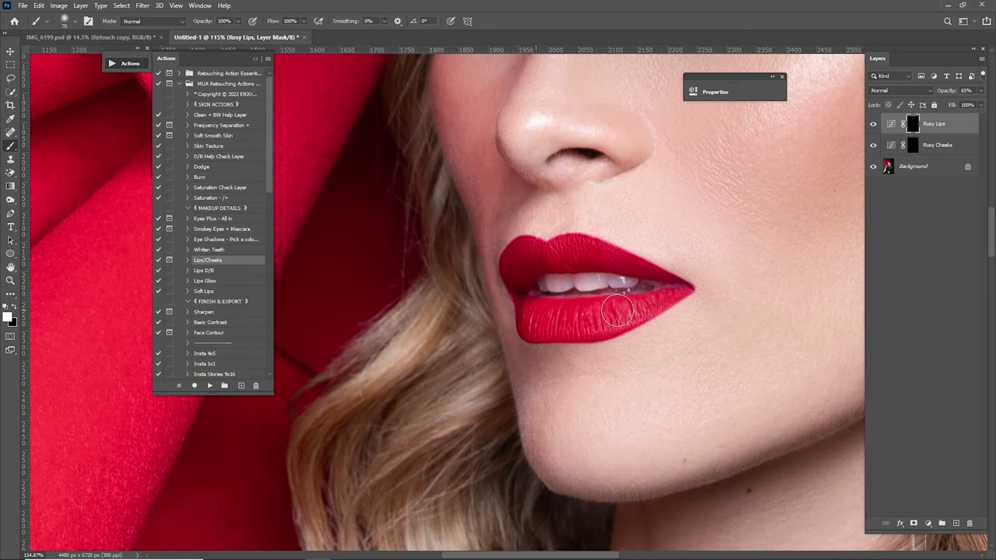
mouse_move(669, 297)
mouse_down()
mouse_move(673, 289)
mouse_move(615, 262)
mouse_move(524, 251)
mouse_move(520, 293)
mouse_move(572, 319)
mouse_move(677, 287)
mouse_up()
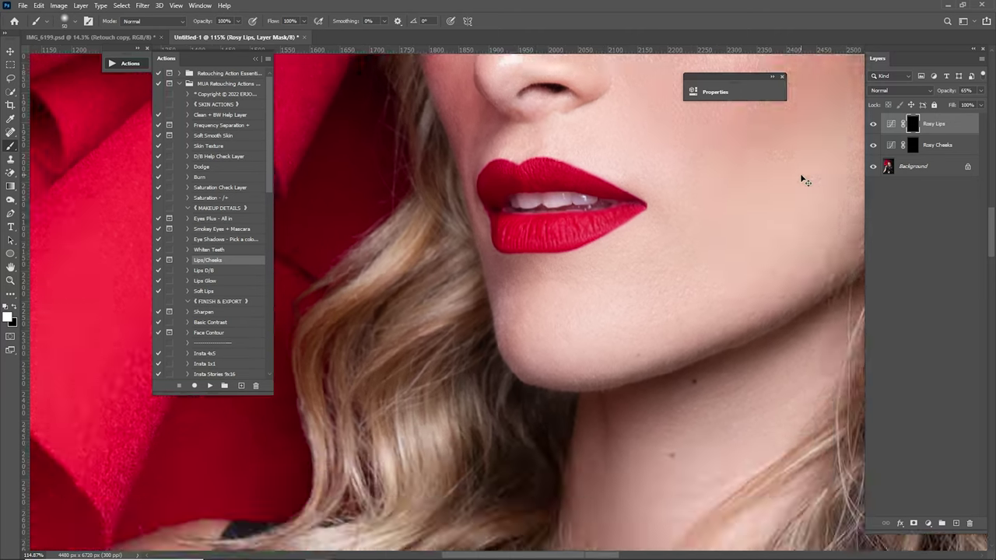
- Compare the full portrait with the Rosy Lips layer hidden and shown
key(ctrl+0)
click(874, 125)
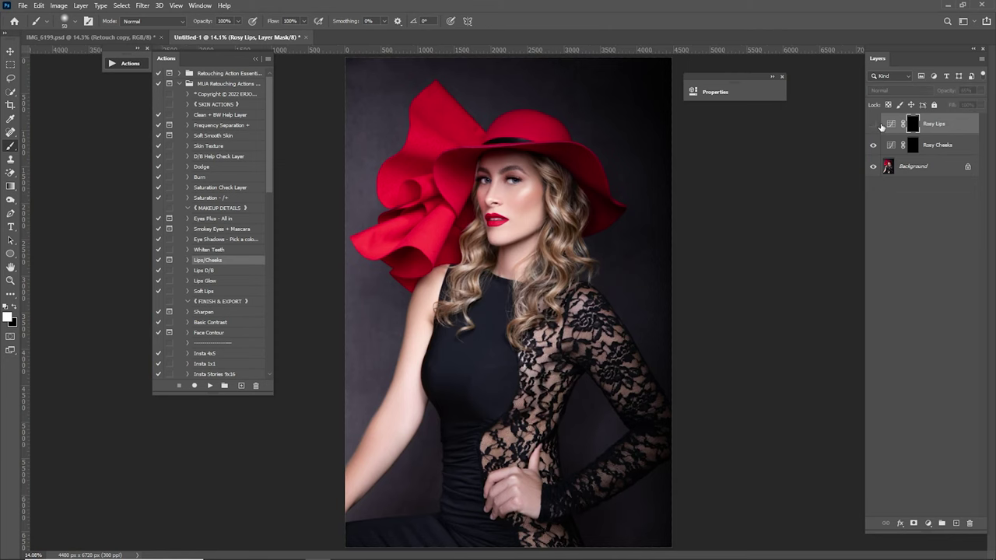
click(873, 124)
- Paint white on the Rosy Cheeks mask with an enlarged soft brush to add blush to the broad cheek facing the camera
click(900, 148)
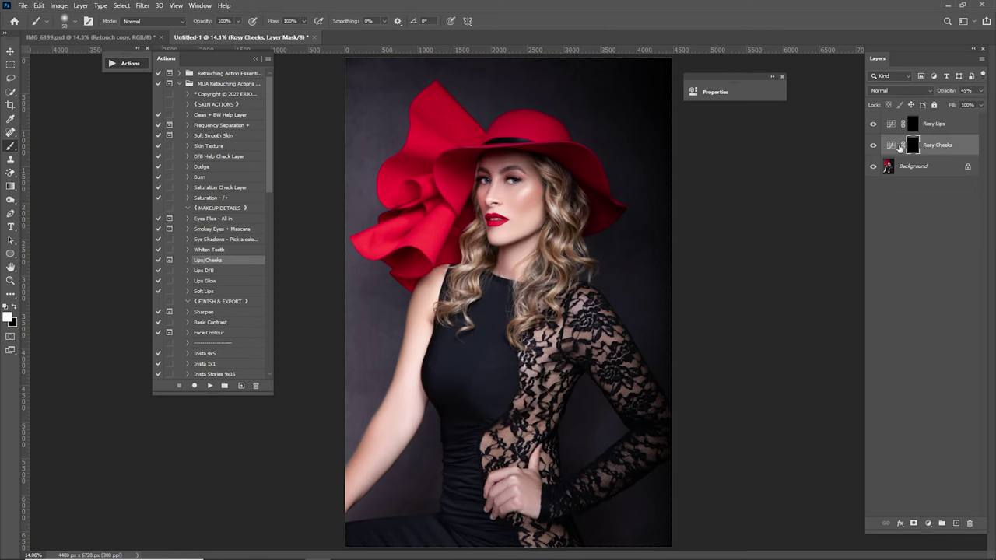
key(z)
mouse_move(513, 215)
mouse_down()
mouse_move(627, 277)
mouse_move(670, 259)
mouse_move(687, 265)
mouse_up()
key(b)
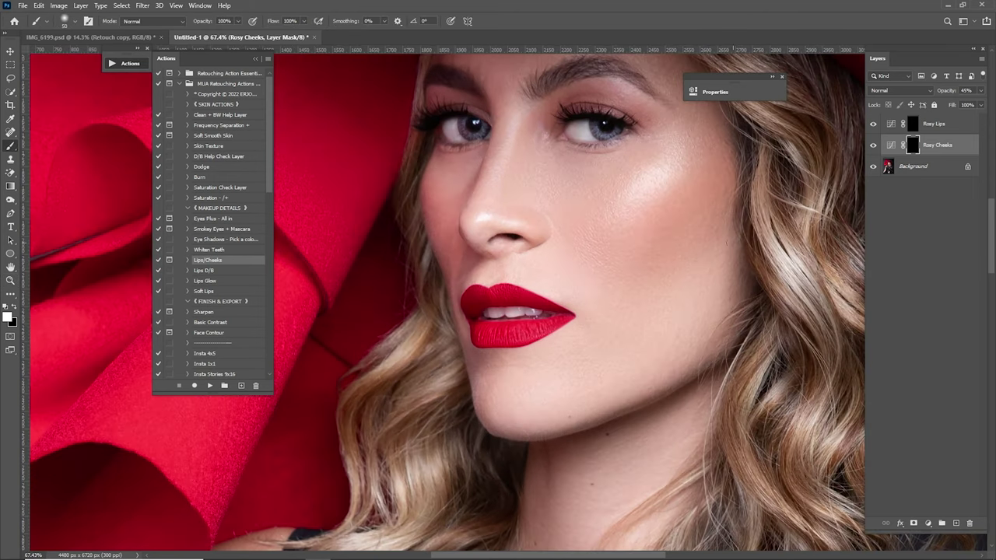
key(bracketright)
key(bracketright)
key(bracketright)
key(bracketright)
drag(718, 194, 682, 234)
- Add blush to the narrow far cheek on the Rosy Cheeks mask with a 175 px brush, and return the brush to 200 px
key(bracketleft)
key(bracketleft)
key(bracketleft)
key(bracketleft)
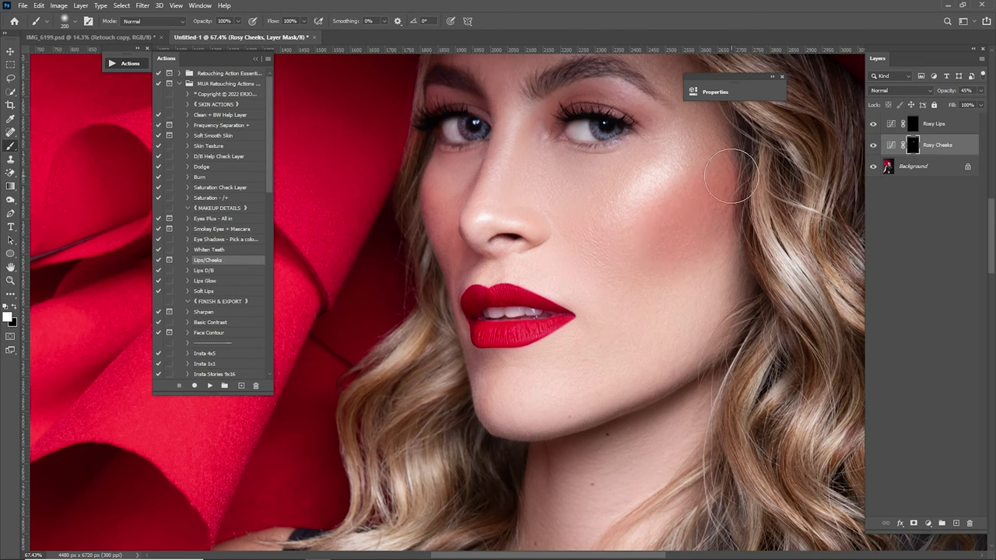
drag(437, 224, 432, 215)
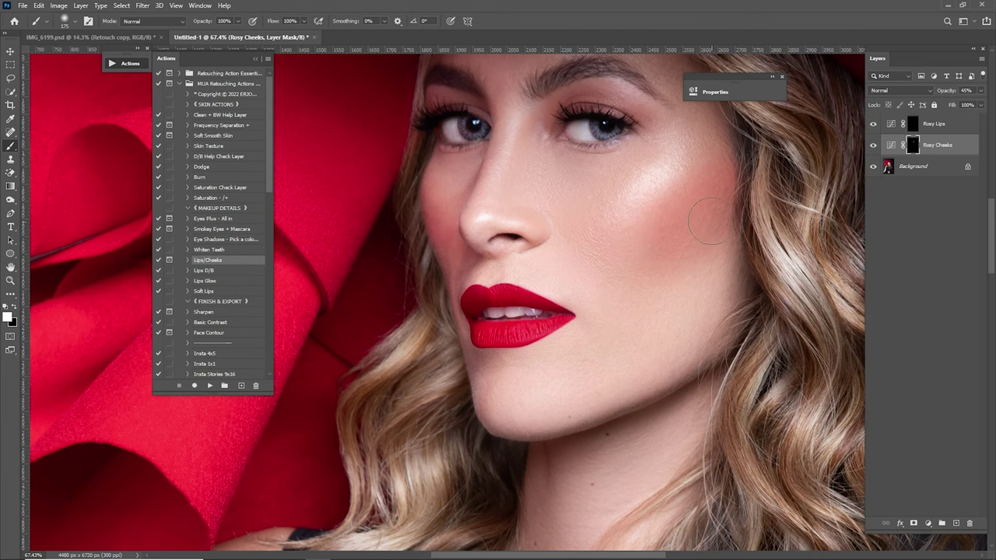
key(bracketright)
key(bracketright)
key(bracketright)
- Compare the full portrait with the Rosy Cheeks layer hidden and shown
key(ctrl+0)
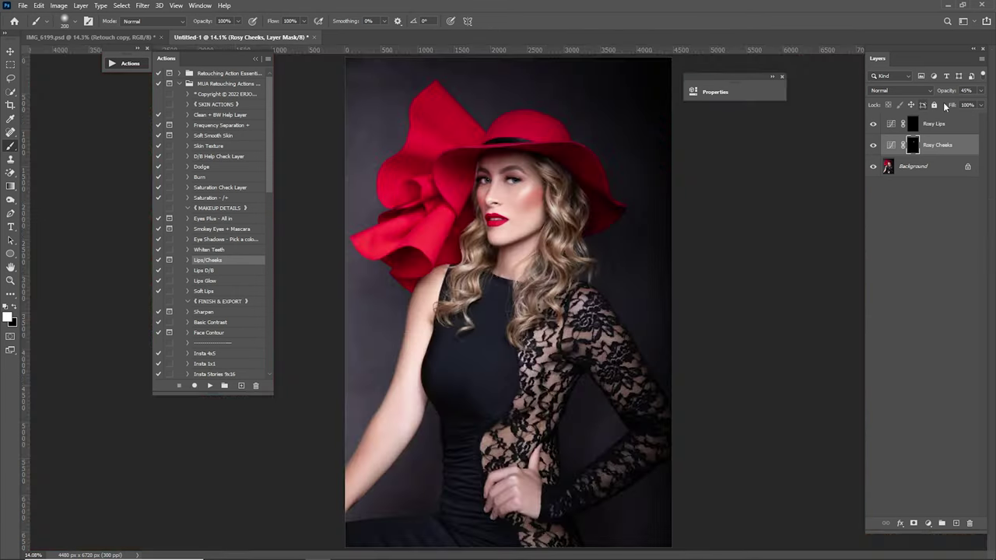
click(872, 146)
click(873, 146)
click(873, 145)
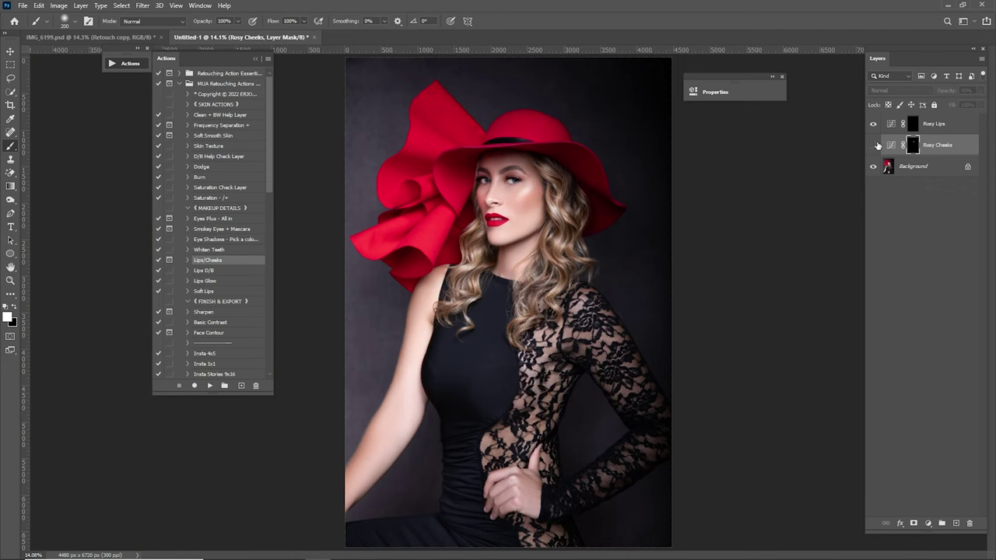
click(874, 145)
- Set the Rosy Cheeks layer's opacity to 15%
key(z)
drag(529, 187, 590, 230)
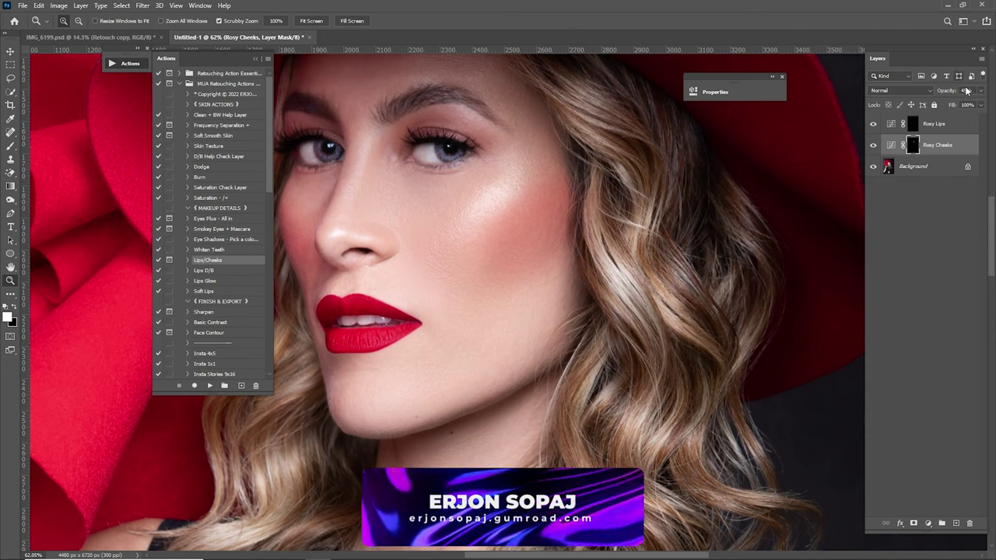
double_click(967, 91)
text(15)
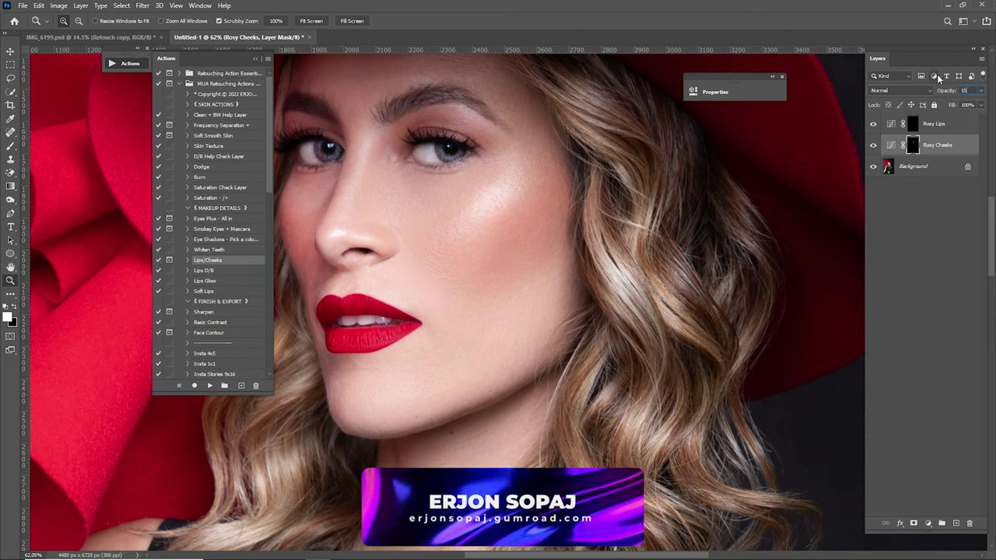
- Select the Rosy Lips layer mask and compare the face close up with that layer hidden and shown
click(913, 123)
click(873, 125)
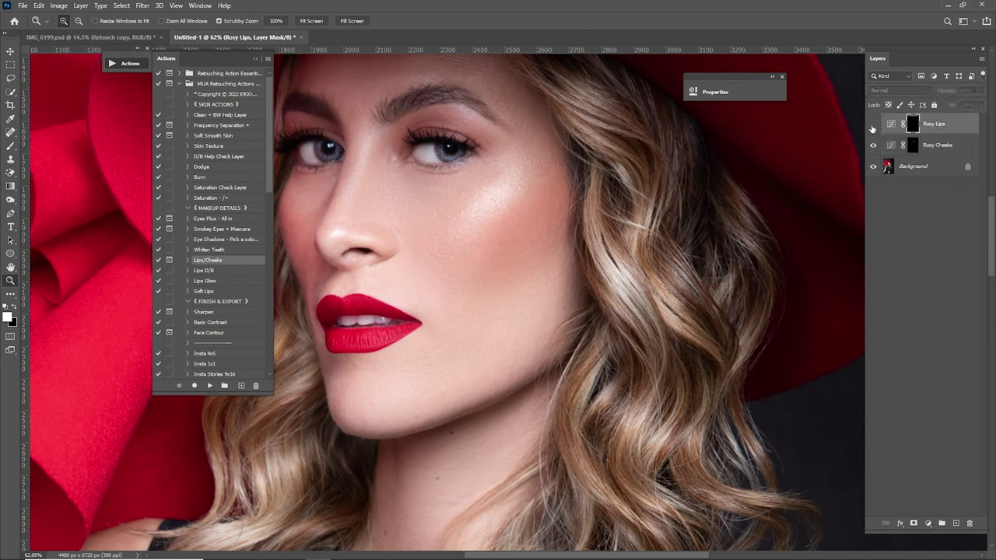
click(873, 126)
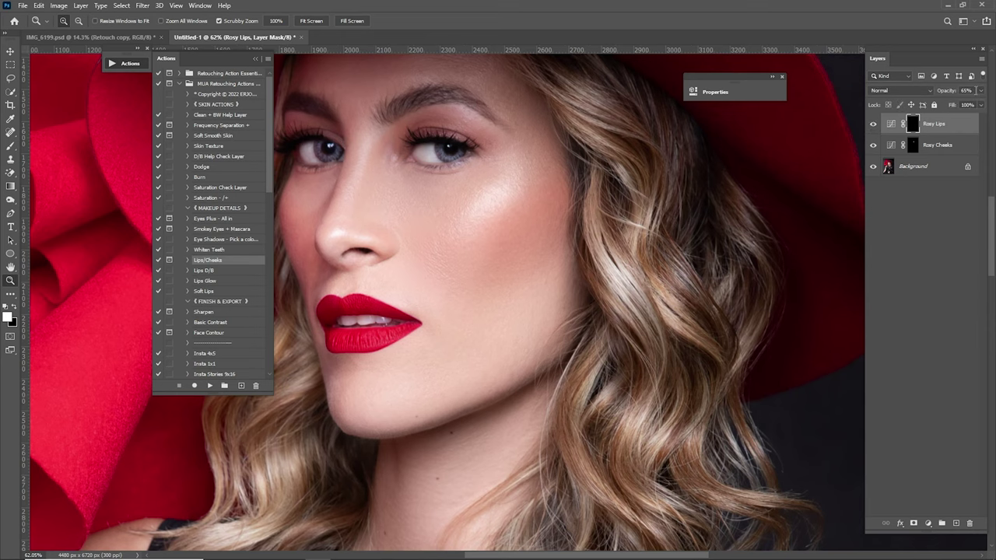
- Set the Rosy Lips layer's opacity to 25% and merge both rosy color layers with the Background
text(25)
drag(622, 305, 561, 304)
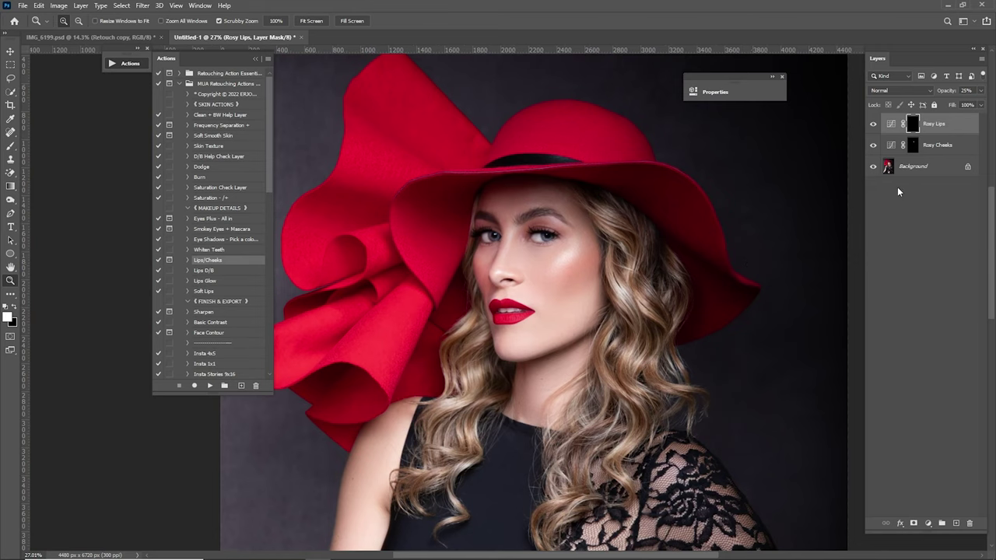
shift+click(924, 169)
right_click(930, 167)
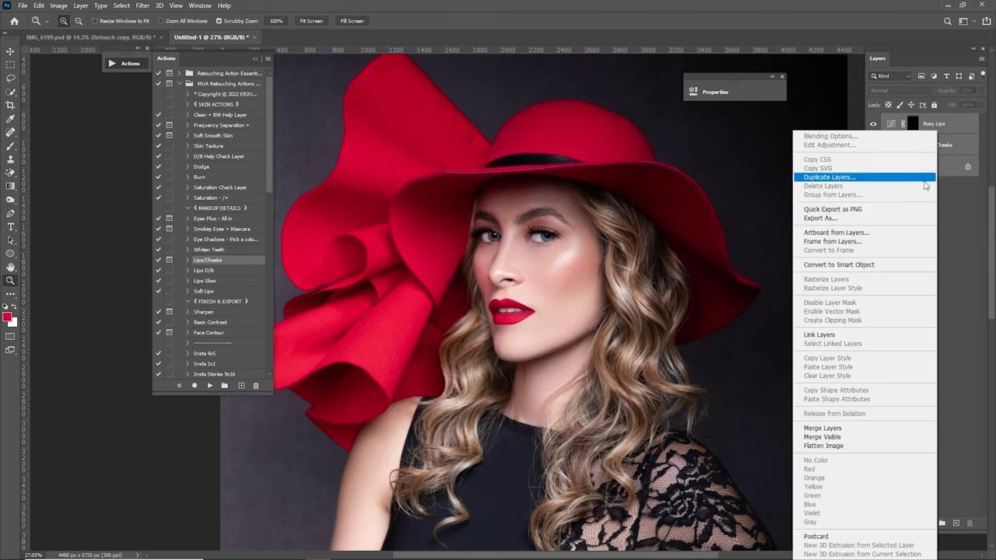
click(836, 428)
- Run the Lips D/B action on the merged portrait to set up the lip dodge and burn layers
click(206, 272)
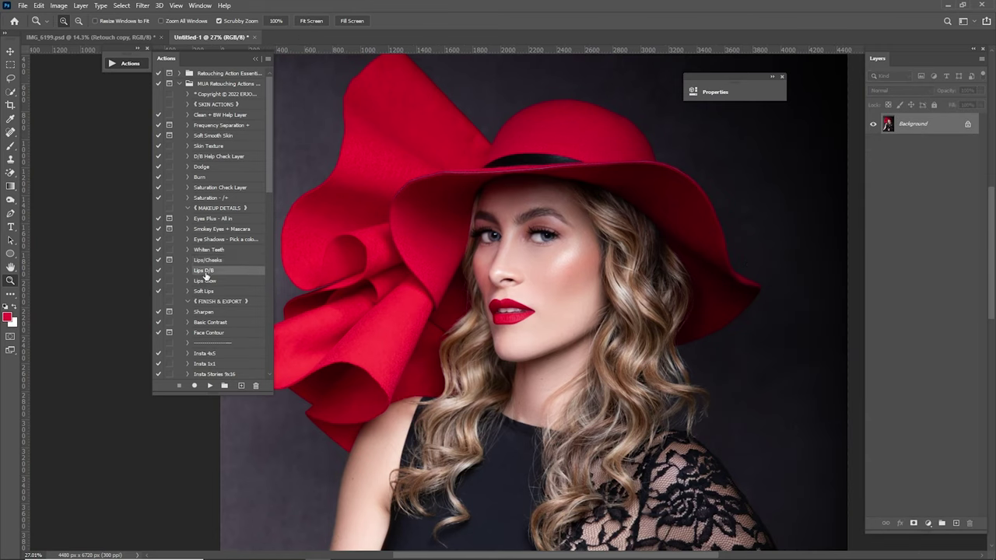
click(210, 386)
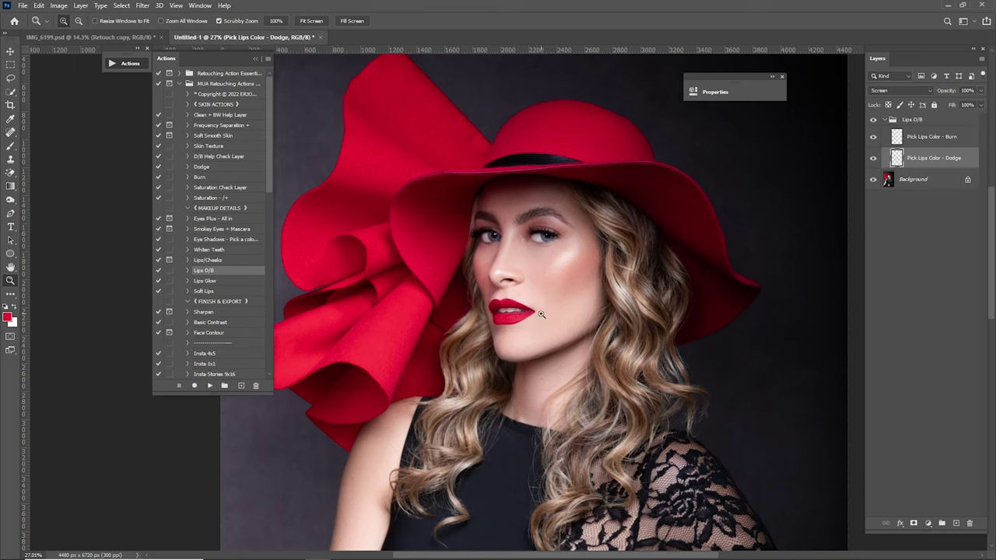
drag(540, 315, 624, 343)
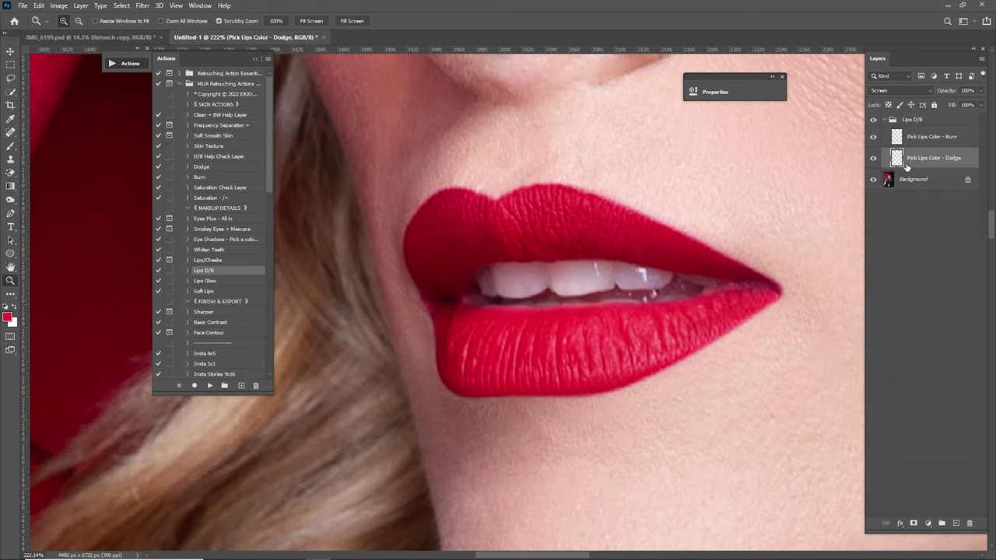
- Sample a bright lip color and paint highlights across the lips on the Pick Lips Color - Dodge layer at 10% brush opacity
key(i)
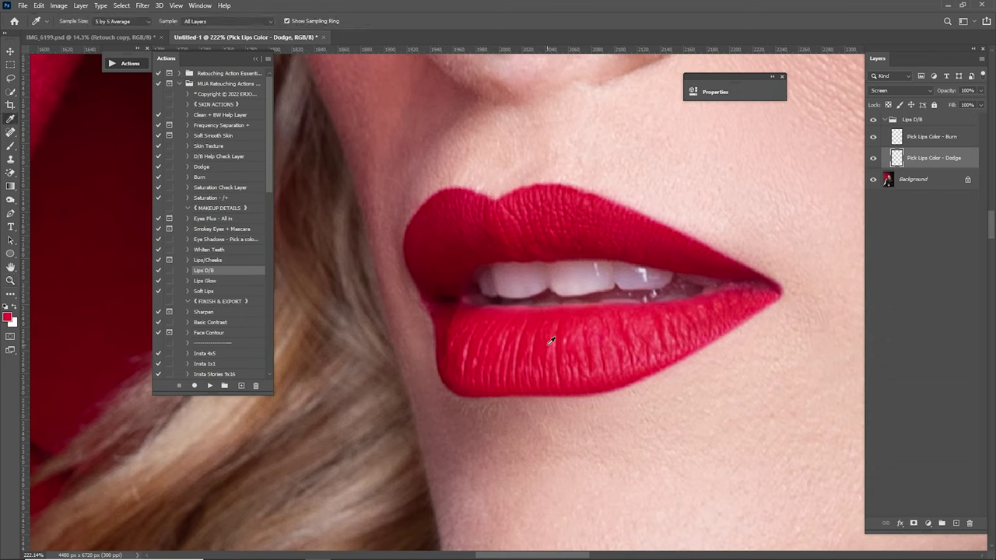
key(b)
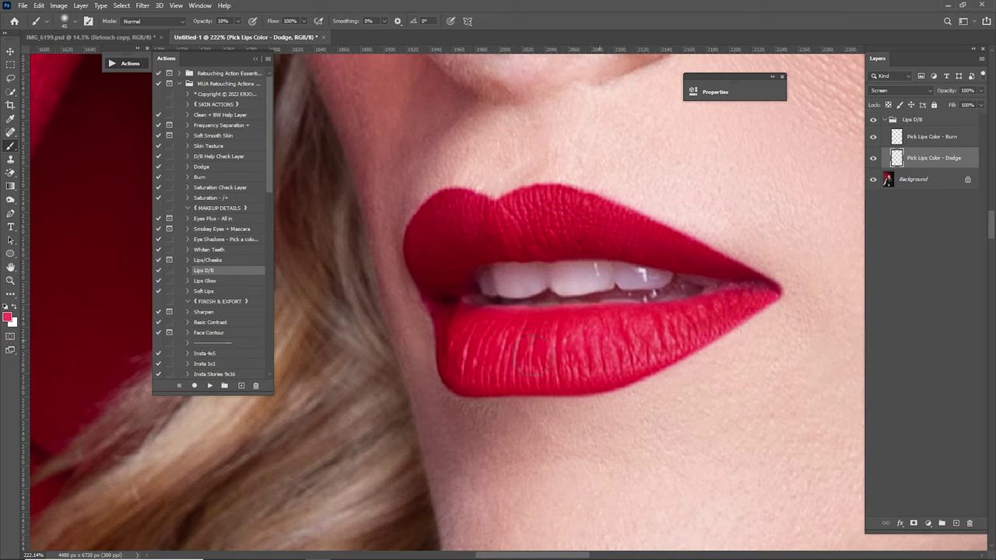
drag(665, 335, 672, 336)
mouse_move(495, 342)
mouse_down()
mouse_move(576, 349)
mouse_move(669, 332)
mouse_up()
key(bracketright)
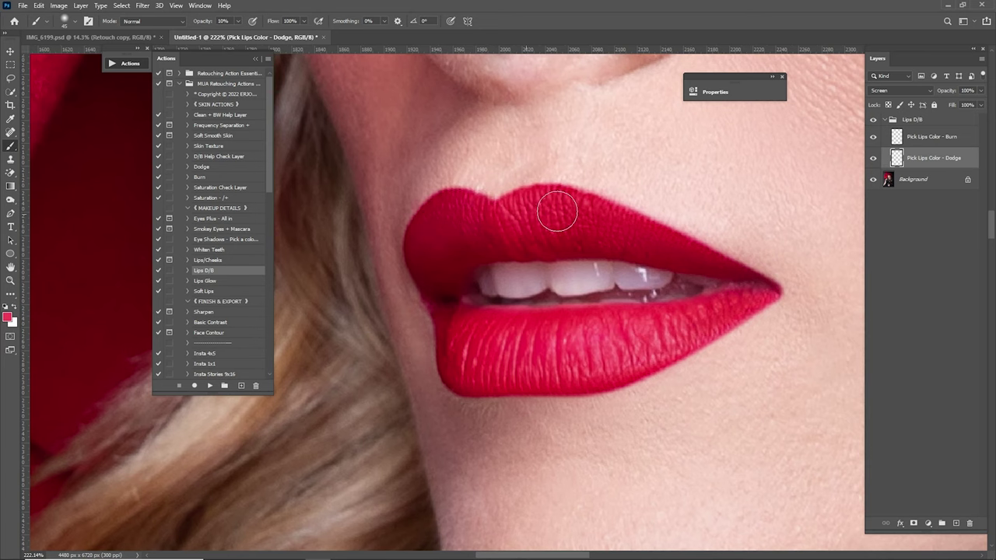
- Compare the full portrait with the Pick Lips Color - Dodge layer hidden and shown, and inspect the lips close up
key(ctrl+0)
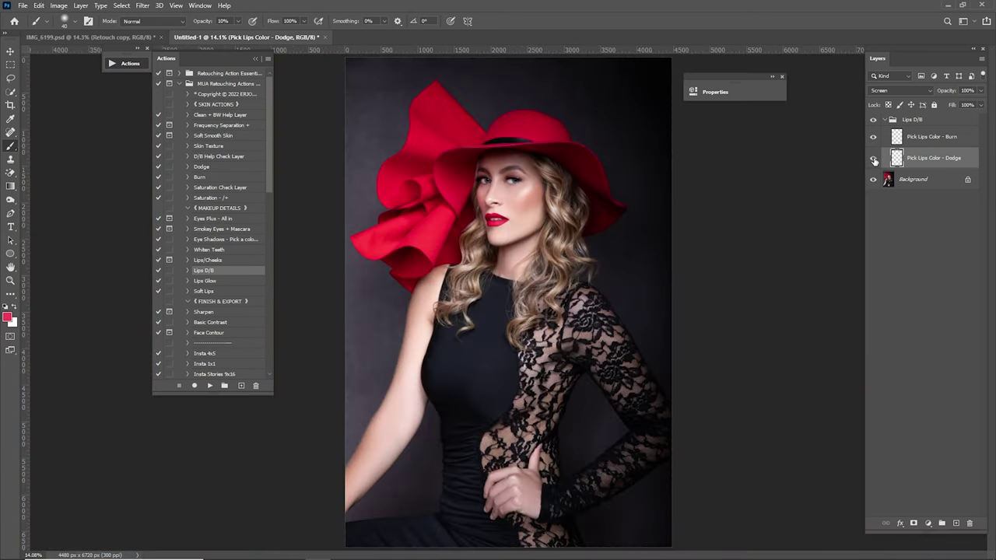
click(873, 160)
click(873, 160)
click(874, 160)
click(876, 159)
key(z)
drag(484, 218, 750, 204)
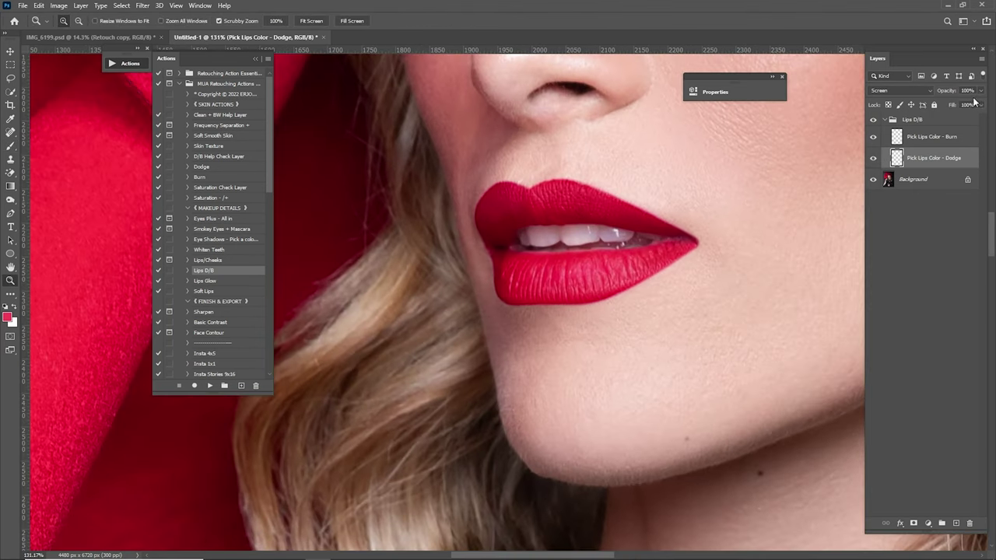
drag(941, 94, 937, 94)
- Sample a dark red near the inner mouth corner and paint the lips' shaded areas on the Pick Lips Color - Burn layer at 10% brush opacity
click(955, 136)
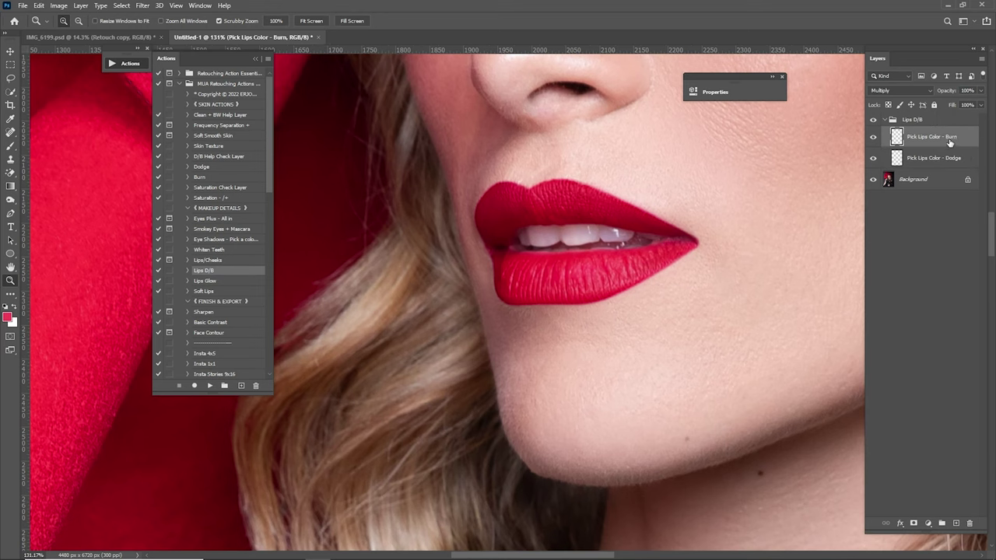
drag(558, 228, 605, 232)
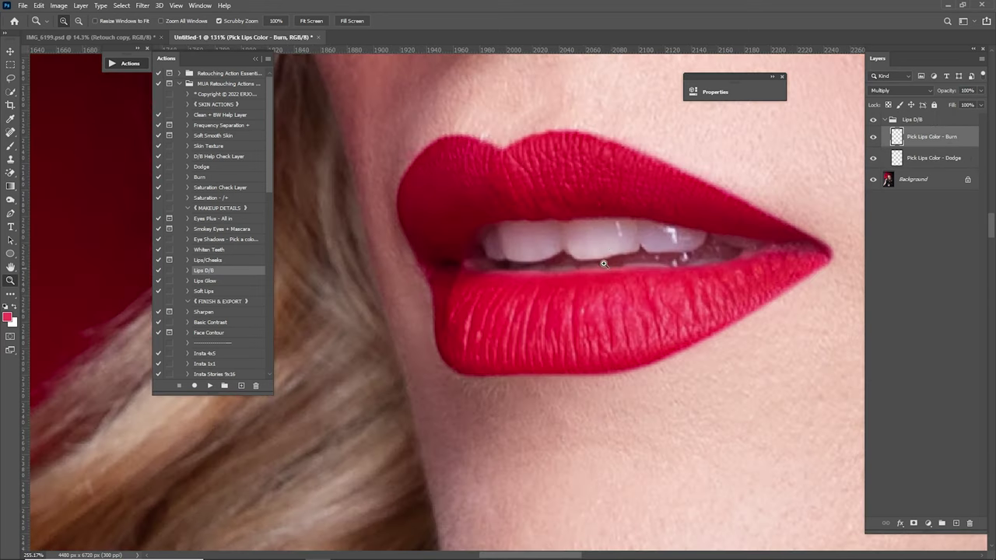
key(i)
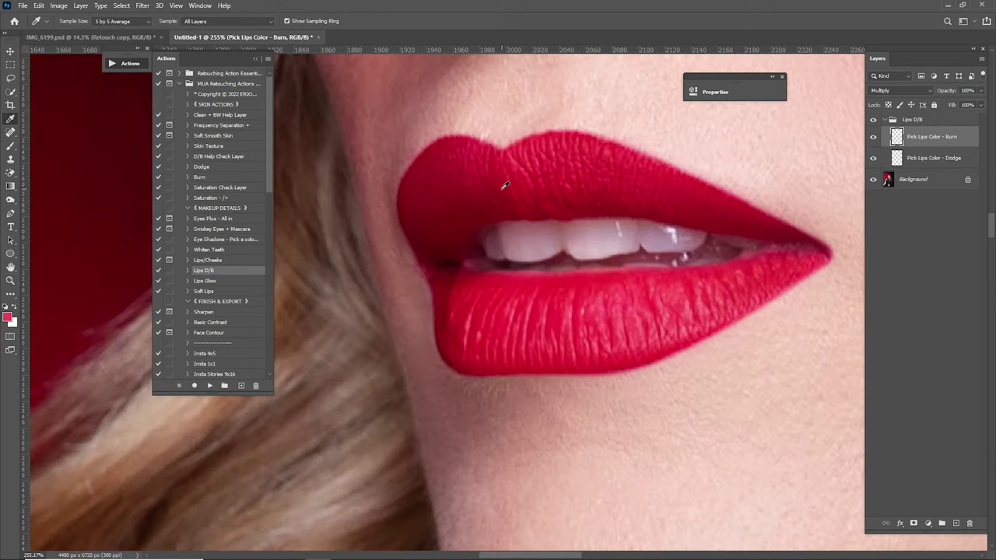
click(463, 241)
key(b)
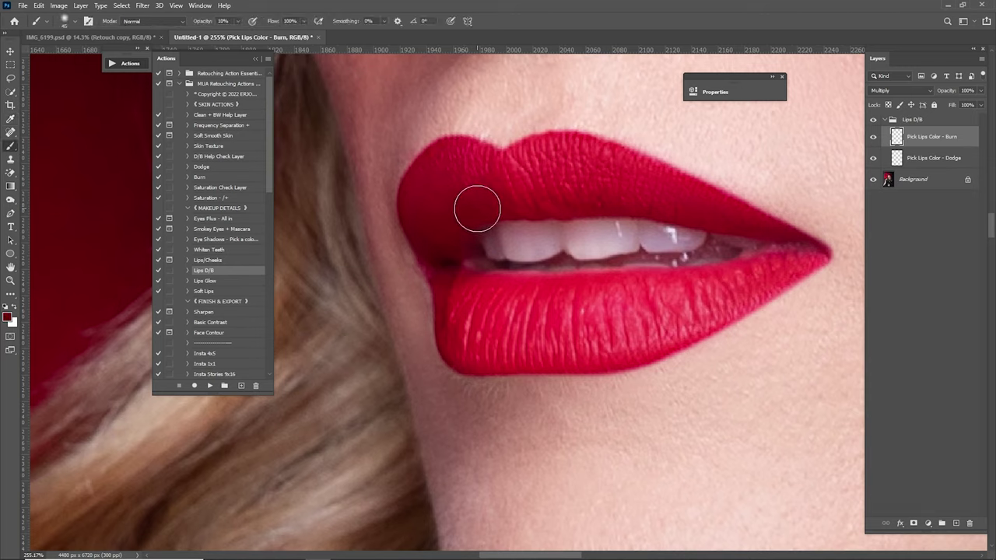
mouse_move(477, 208)
mouse_down()
mouse_move(412, 193)
mouse_move(433, 207)
mouse_move(437, 235)
mouse_move(471, 198)
mouse_move(449, 187)
mouse_move(458, 160)
mouse_move(439, 178)
mouse_move(451, 223)
mouse_up()
key([)
mouse_move(456, 180)
mouse_down()
mouse_move(452, 169)
mouse_move(444, 230)
mouse_move(610, 200)
mouse_move(483, 236)
mouse_up()
mouse_move(456, 340)
mouse_down()
mouse_move(573, 352)
mouse_move(631, 344)
mouse_up()
key([)
key([)
mouse_move(766, 269)
mouse_down()
mouse_move(681, 289)
mouse_move(693, 285)
mouse_move(539, 298)
mouse_move(527, 285)
mouse_move(469, 300)
mouse_move(438, 235)
mouse_move(440, 162)
mouse_move(492, 187)
mouse_move(487, 164)
mouse_move(565, 188)
mouse_move(445, 168)
mouse_move(435, 206)
mouse_move(449, 284)
mouse_move(460, 324)
mouse_move(483, 343)
mouse_move(483, 295)
mouse_move(480, 328)
mouse_up()
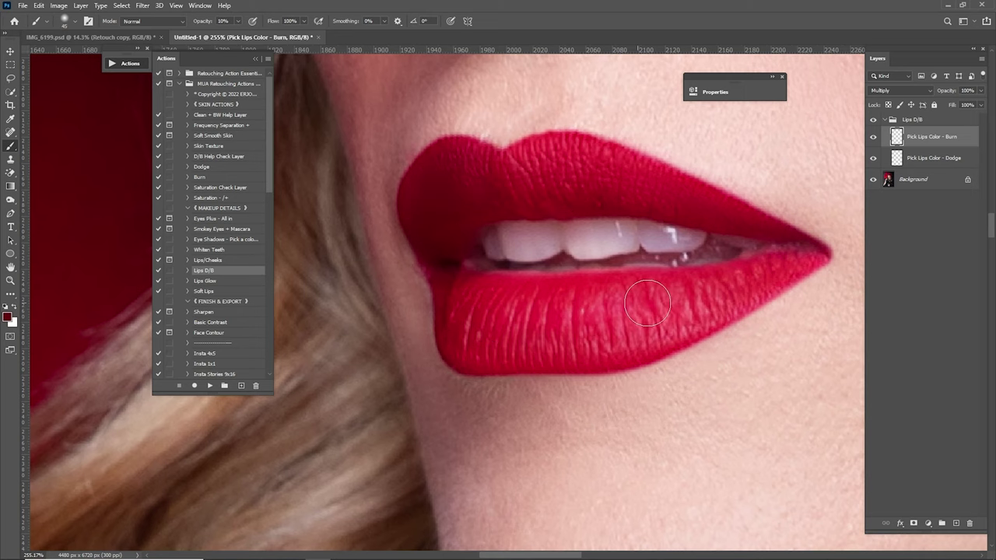
- Compare the full portrait with the Pick Lips Color - Burn layer hidden and shown
key(ctrl+0)
click(872, 139)
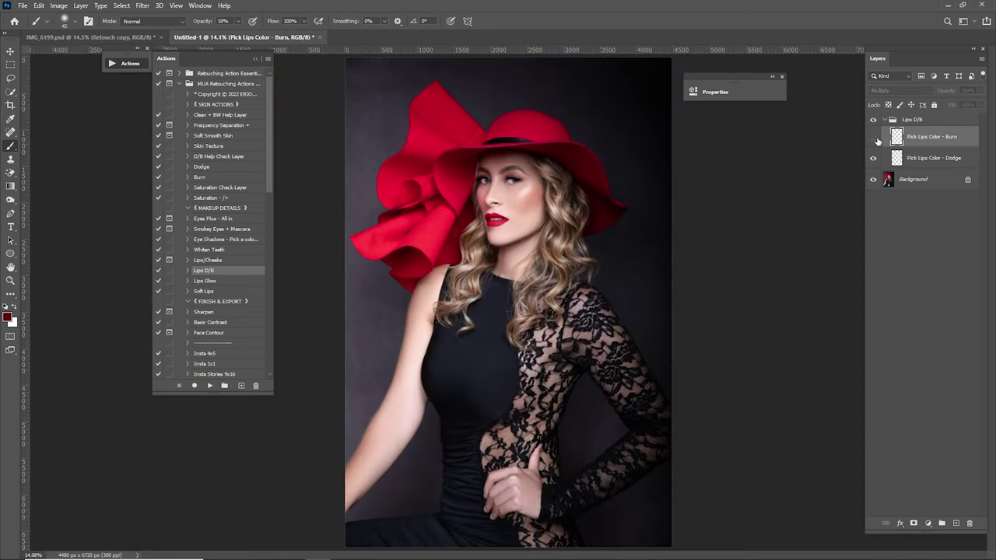
click(874, 139)
click(875, 139)
click(875, 140)
- Set the Pick Lips Color - Burn layer's opacity to 50%
key(z)
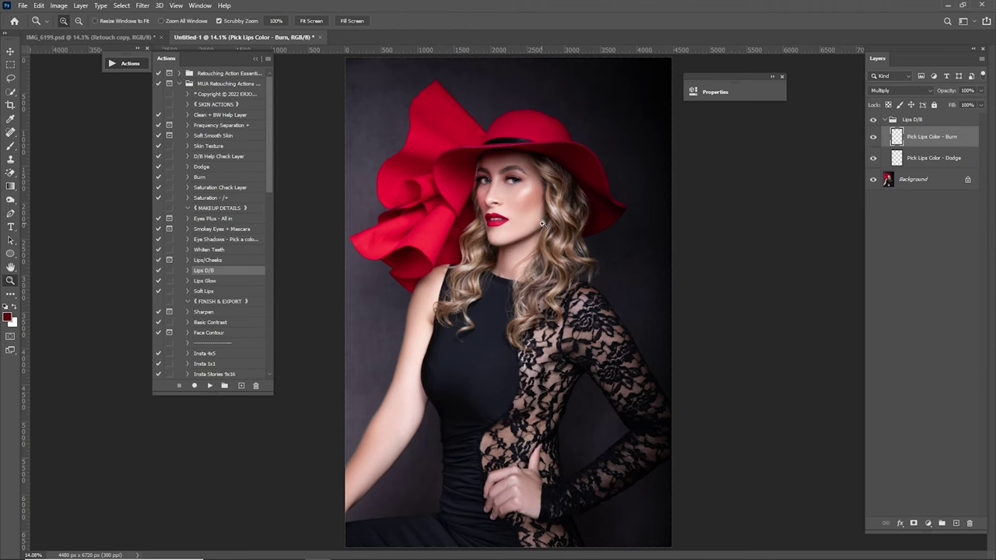
drag(491, 215, 669, 289)
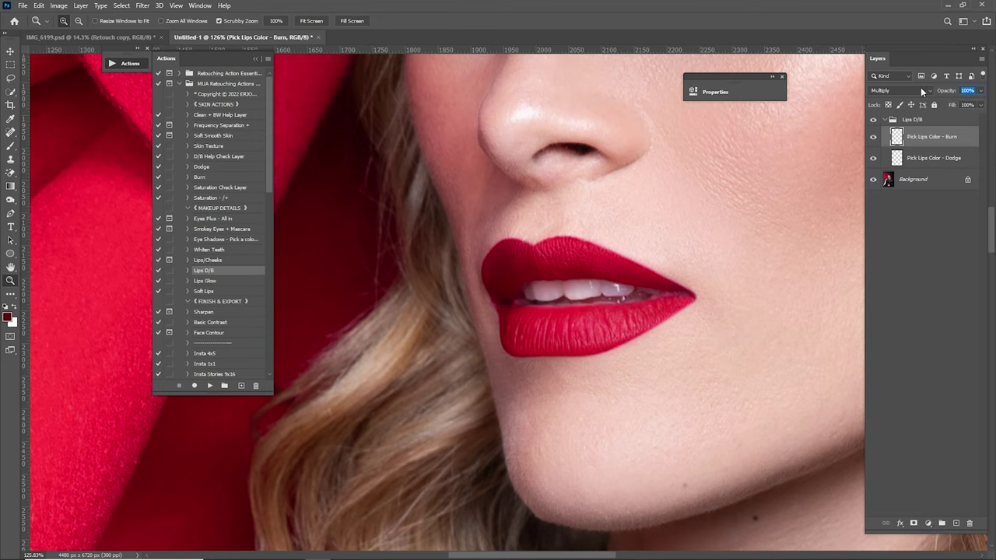
text(50)
- Collapse the Lips D/B group and merge it with the Background layer
click(886, 120)
shift+click(902, 136)
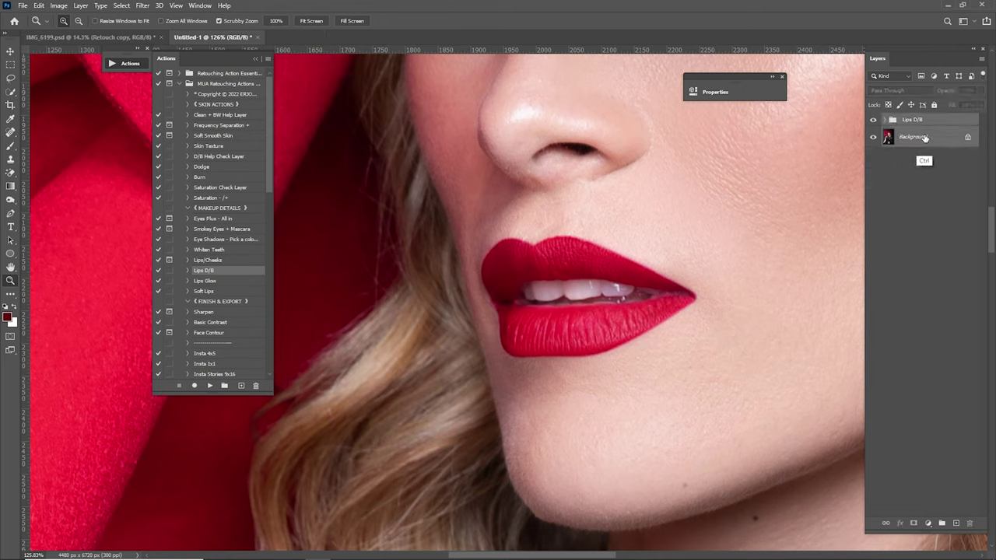
right_click(920, 136)
click(929, 212)
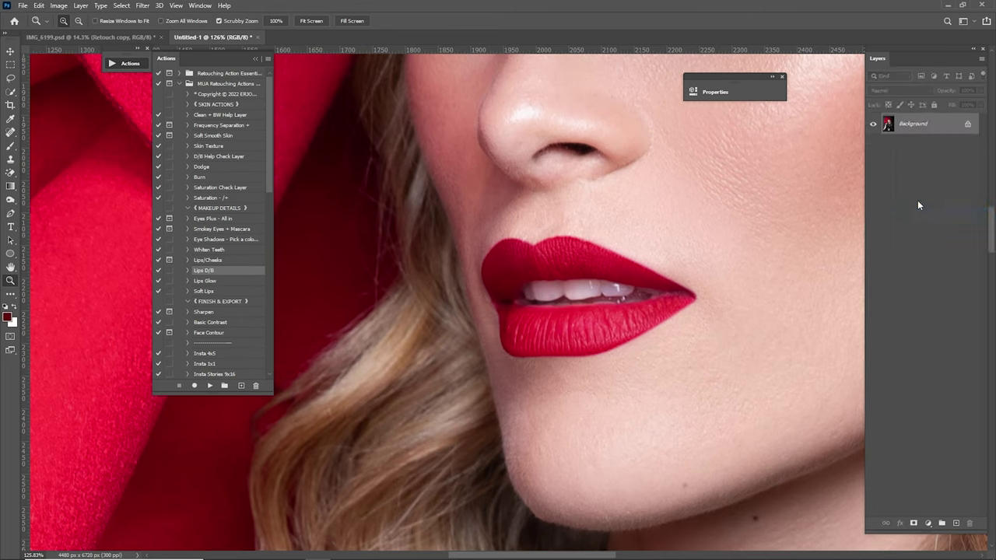
- Run the Lips Glow action and paint over the lips in white on the group's mask
click(208, 280)
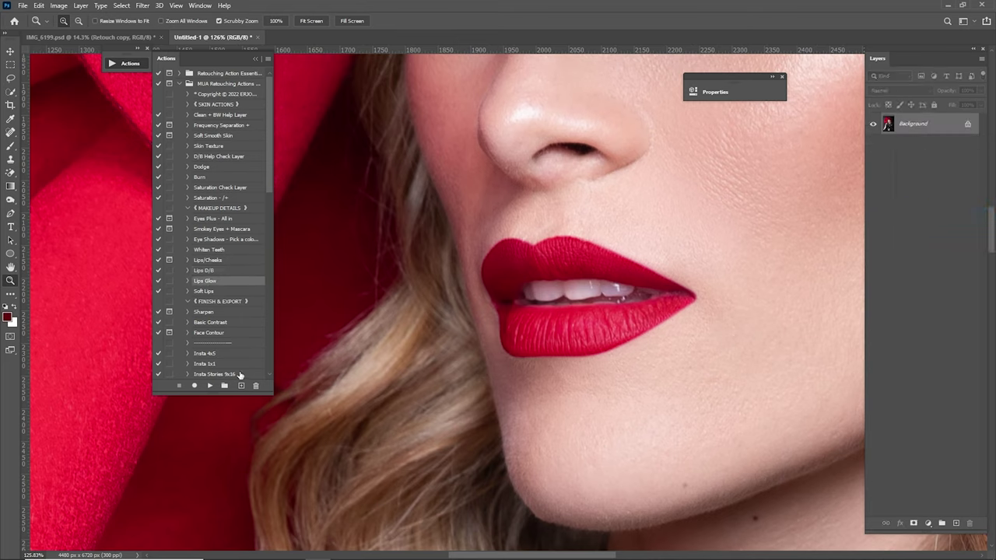
click(210, 386)
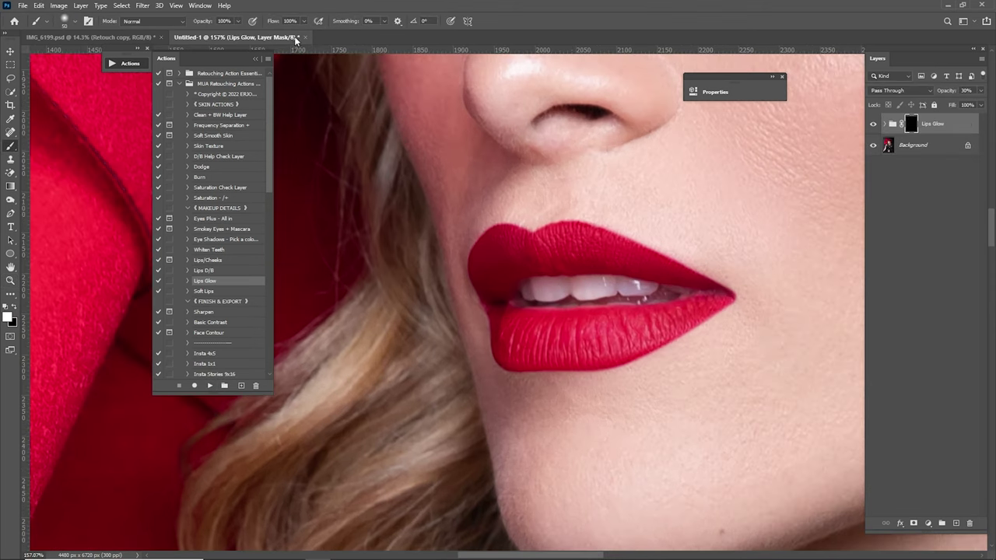
mouse_move(490, 248)
mouse_down()
mouse_move(601, 249)
mouse_move(574, 244)
mouse_move(625, 256)
mouse_up()
- Compare the lips close up with the Lips Glow group hidden and shown
click(872, 124)
click(872, 125)
click(872, 125)
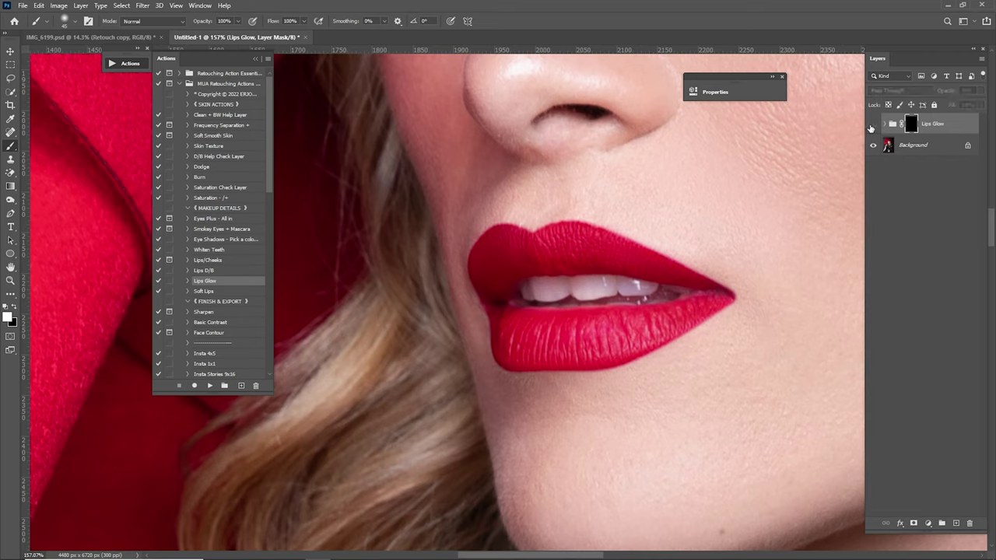
click(872, 124)
click(872, 125)
click(872, 125)
- Set the Lips Glow group's opacity to 100% and compare the full portrait with the group hidden and shown
drag(951, 94, 971, 94)
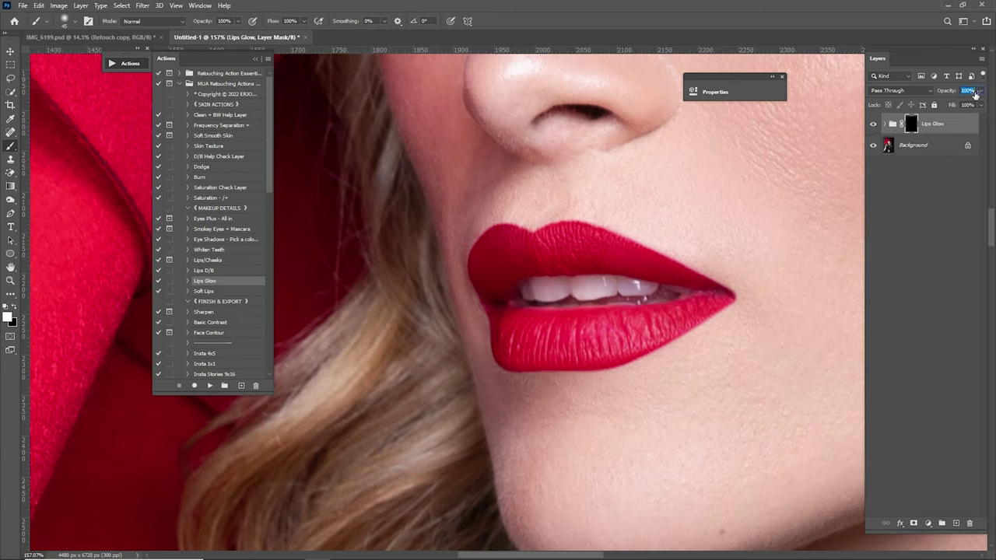
key(ctrl+0)
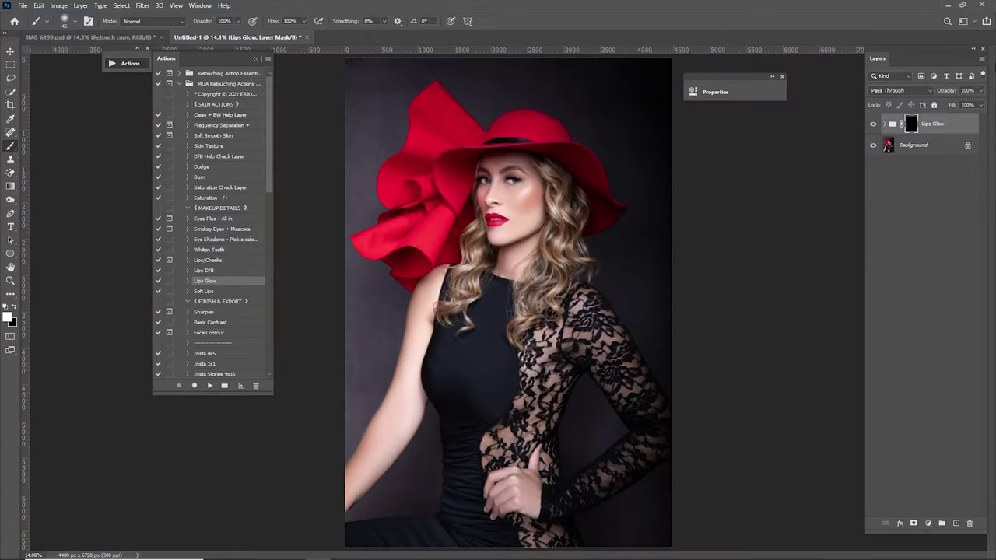
click(872, 125)
click(873, 126)
- Set the Lips Glow group's opacity to 25% while viewing the lips close up
key(z)
drag(495, 220, 692, 315)
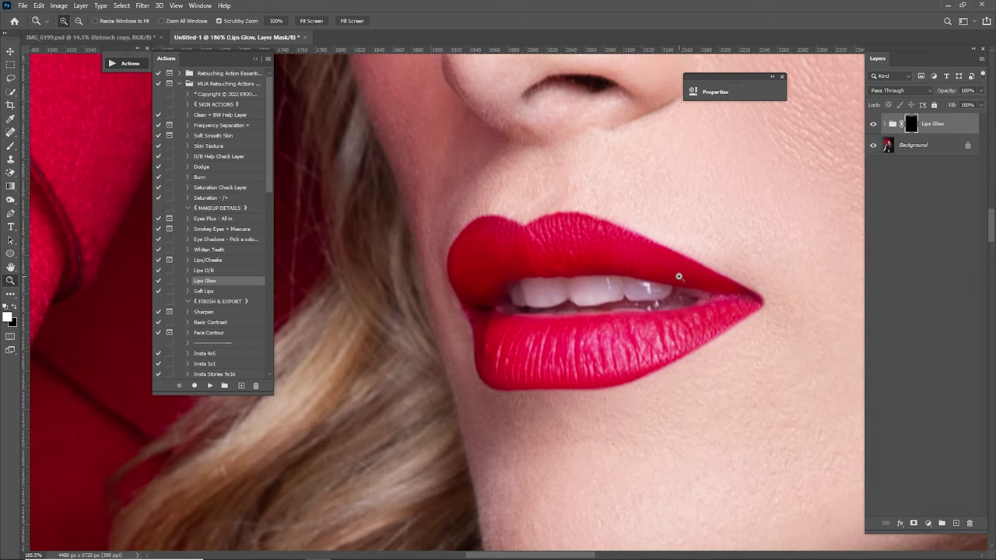
click(948, 91)
text(25)
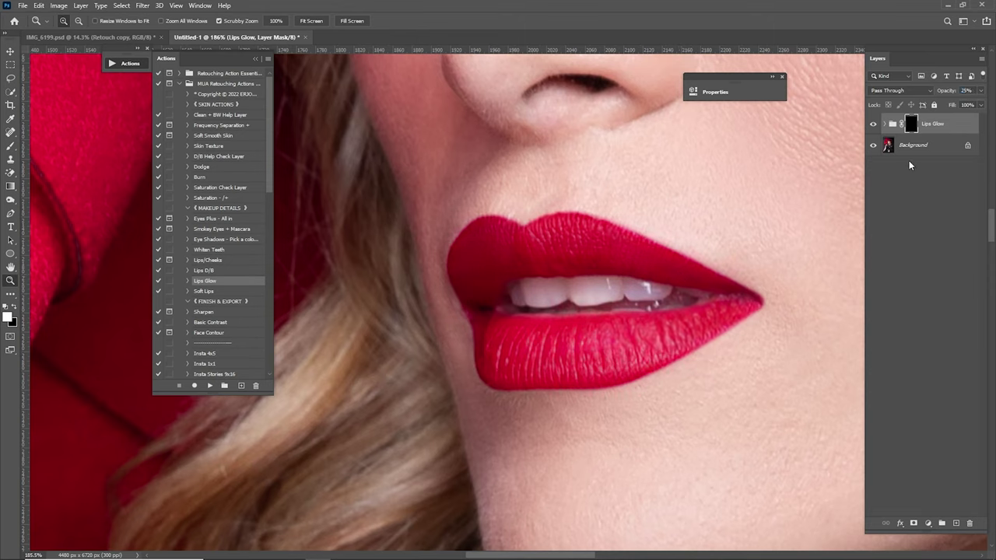
- Merge the Lips Glow group with the Background layer
shift+click(918, 145)
right_click(927, 142)
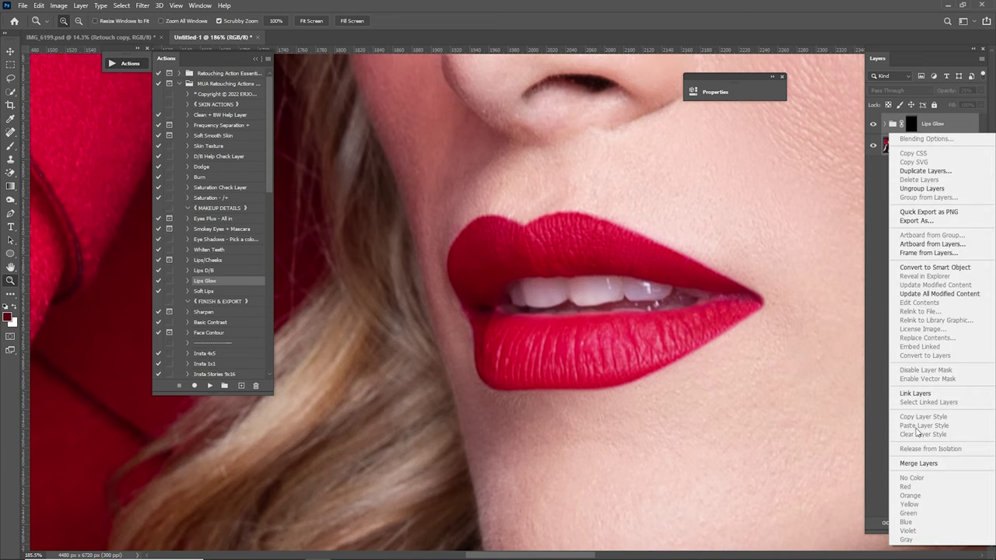
click(918, 463)
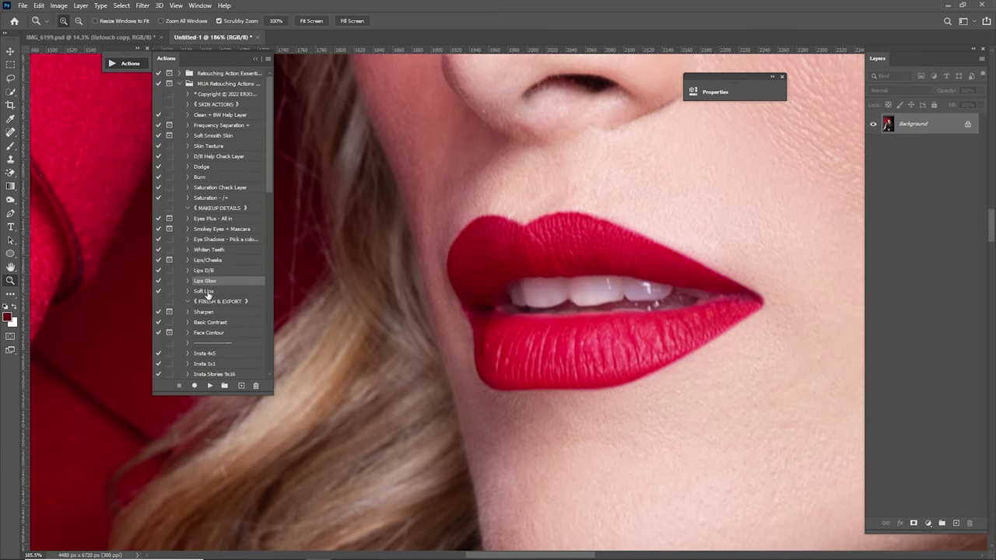
- Run the Soft Lips action and paint over the upper and lower lips in white on the group's mask with a 50 px brush
click(207, 294)
click(209, 385)
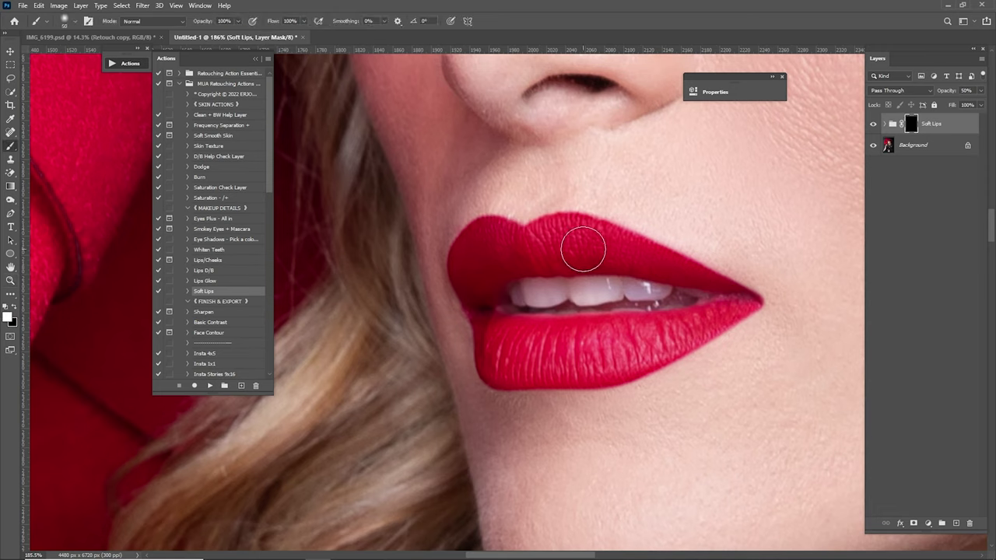
mouse_move(550, 246)
mouse_down()
mouse_move(506, 241)
mouse_move(617, 249)
mouse_move(491, 238)
mouse_up()
key(bracketright)
mouse_move(631, 262)
mouse_down()
mouse_move(580, 242)
mouse_move(498, 237)
mouse_move(477, 265)
mouse_move(505, 342)
mouse_move(623, 351)
mouse_move(674, 332)
mouse_up()
mouse_move(730, 304)
mouse_down()
mouse_move(620, 359)
mouse_move(566, 359)
mouse_up()
- Compare the lips with the Soft Lips group hidden and shown
click(873, 124)
click(875, 124)
click(875, 125)
click(876, 125)
- Set the Soft Lips group's opacity to 100%
click(952, 92)
text(100)
key(Return)
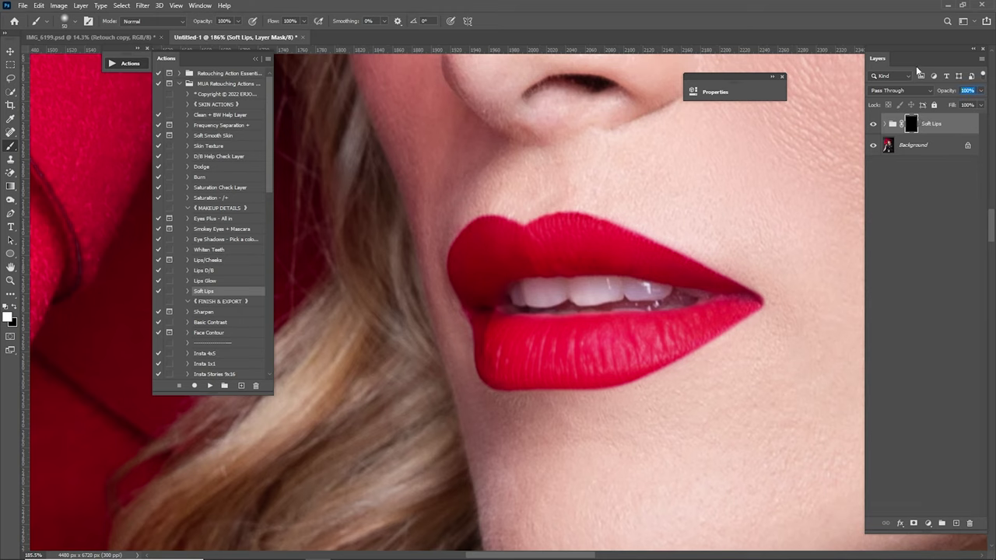
- Set the Soft Lips group's opacity to 20% and merge it with the Background layer
text(20)
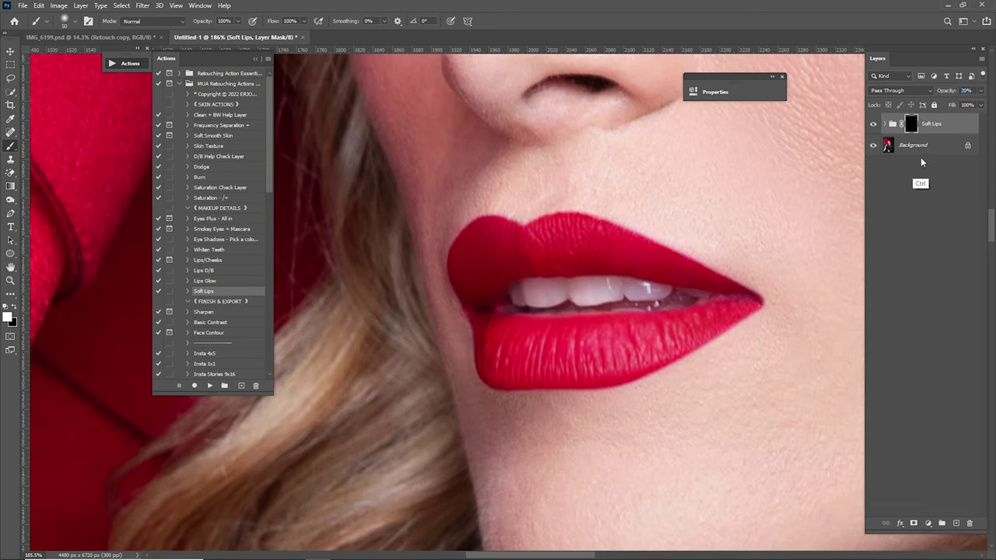
right_click(931, 126)
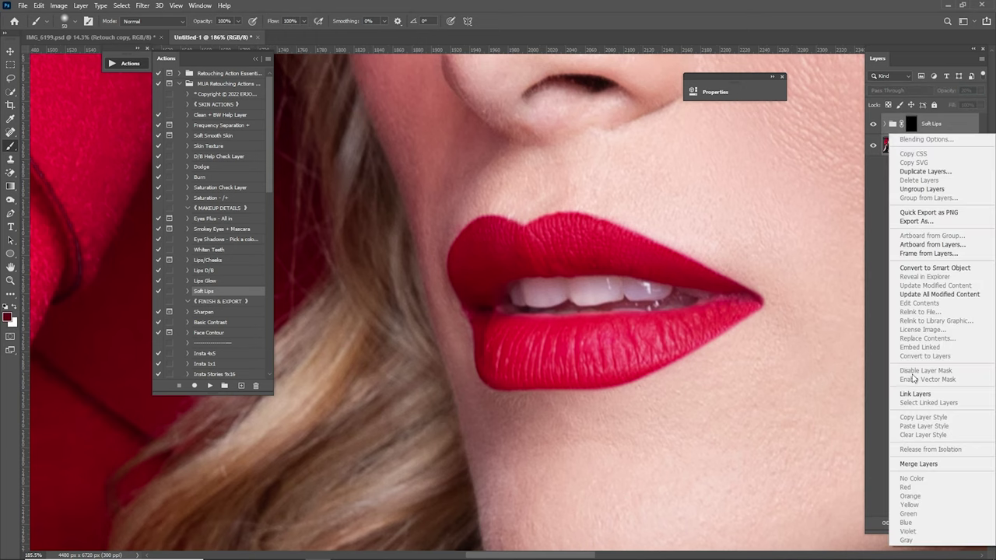
click(923, 464)
- Run the Whiten Teeth action and paint over the teeth in white on the group's mask with a 15 px brush
drag(624, 257, 574, 310)
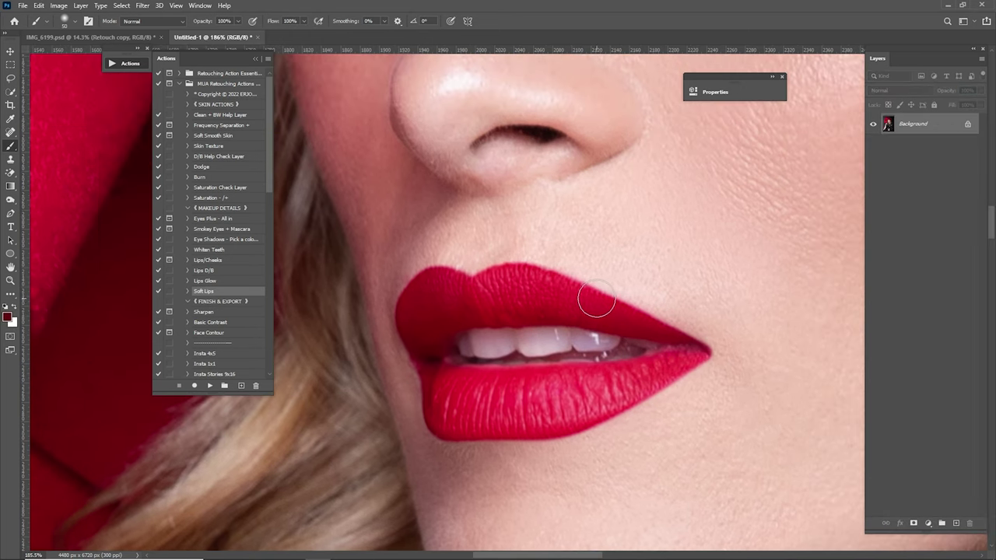
click(215, 250)
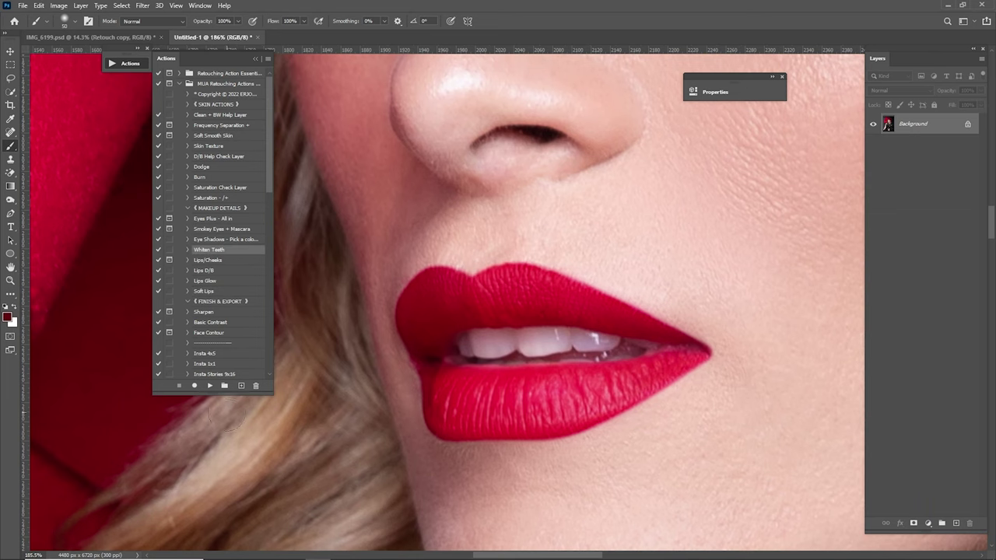
click(210, 385)
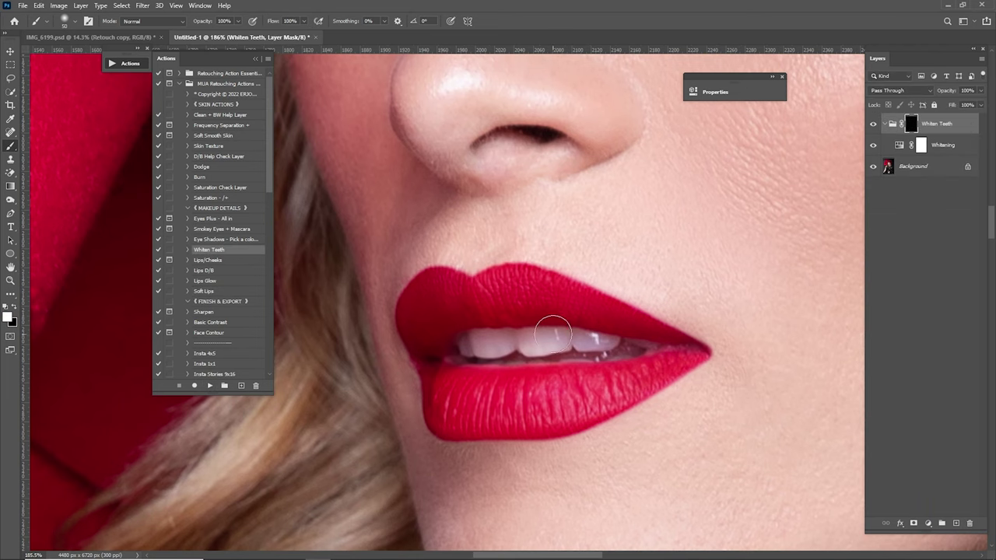
scroll(545, 334, up, 3)
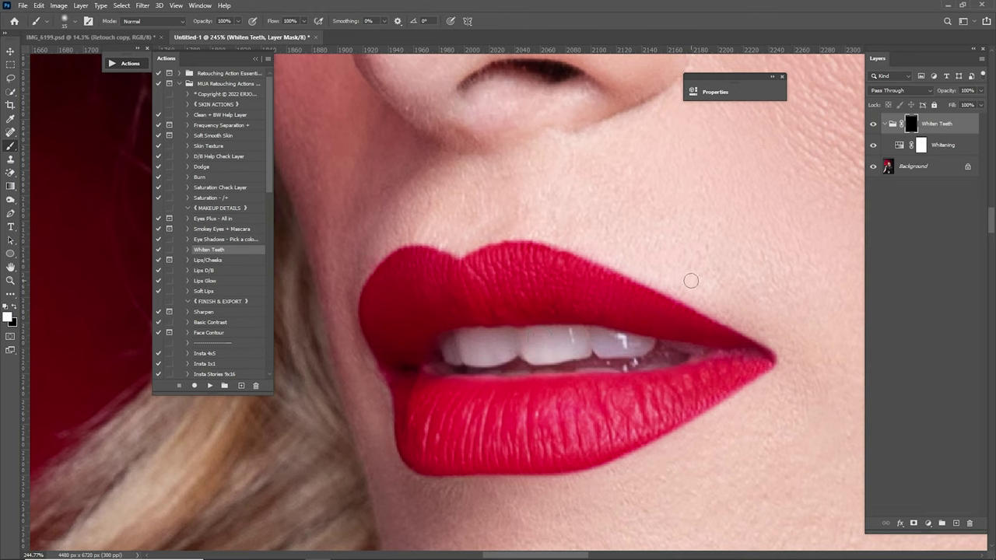
- Compare the full portrait with the Whiten Teeth group hidden and shown
key(ctrl+0)
click(872, 124)
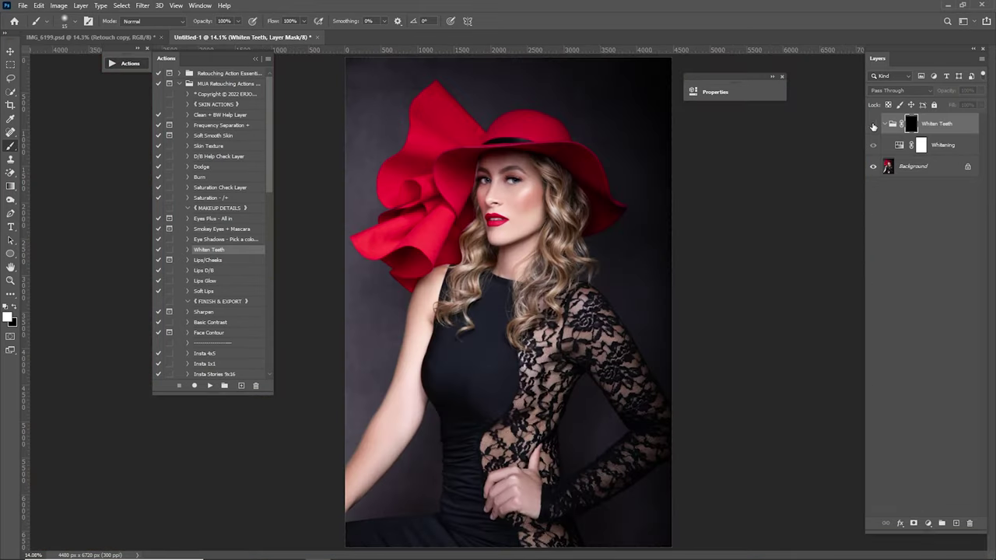
click(874, 127)
click(875, 129)
click(874, 129)
- Set the Whiten Teeth group's opacity to 81% and merge it with the Background layer
drag(952, 93, 942, 95)
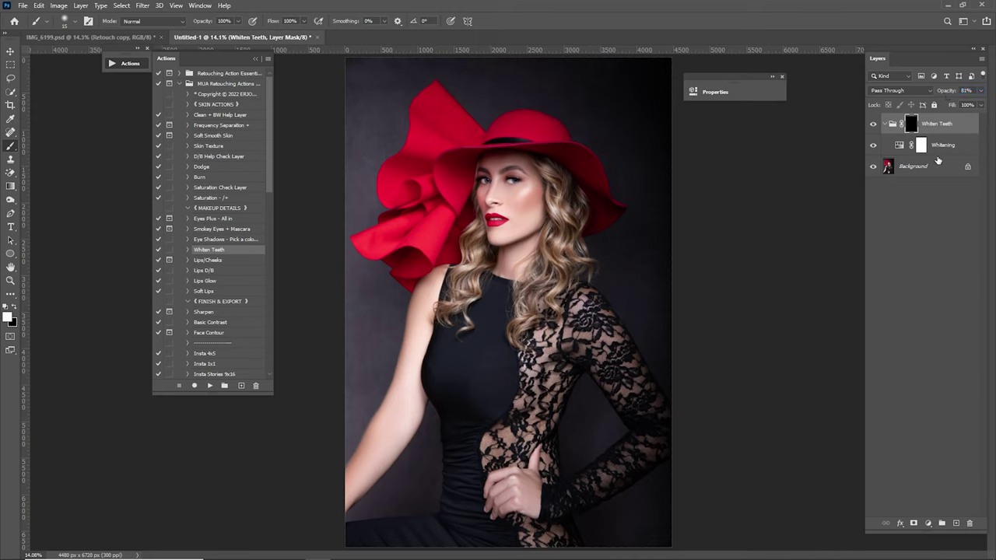
click(874, 127)
click(874, 127)
shift+click(922, 168)
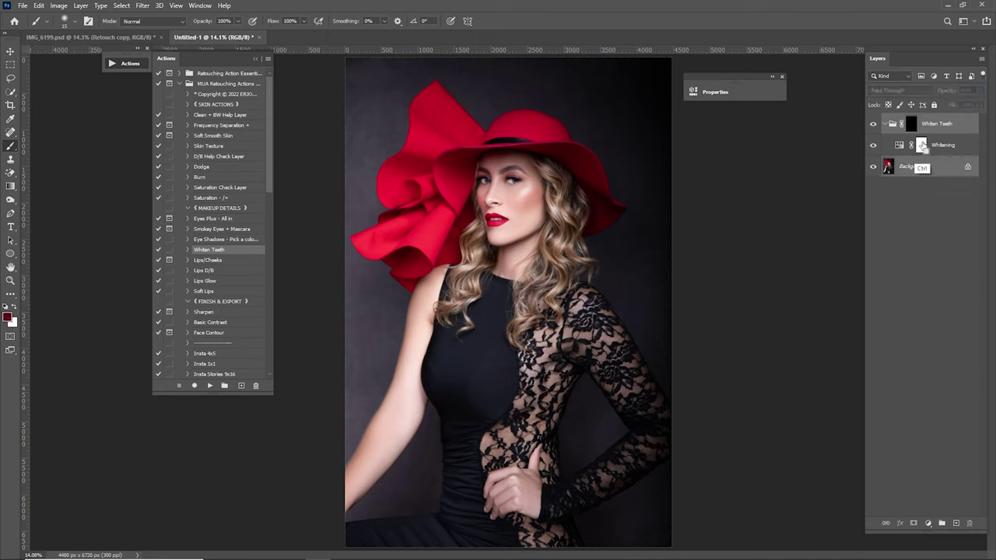
right_click(925, 125)
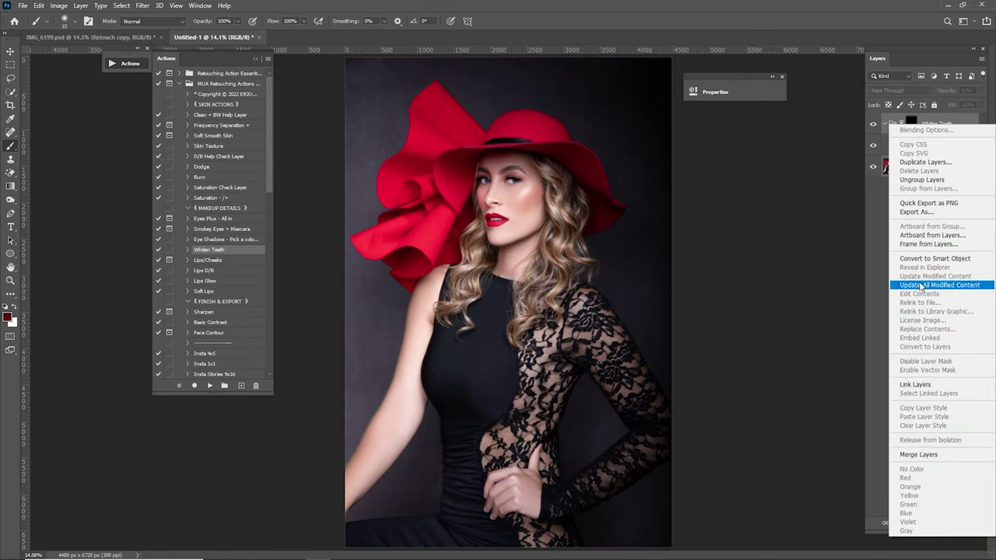
click(927, 453)
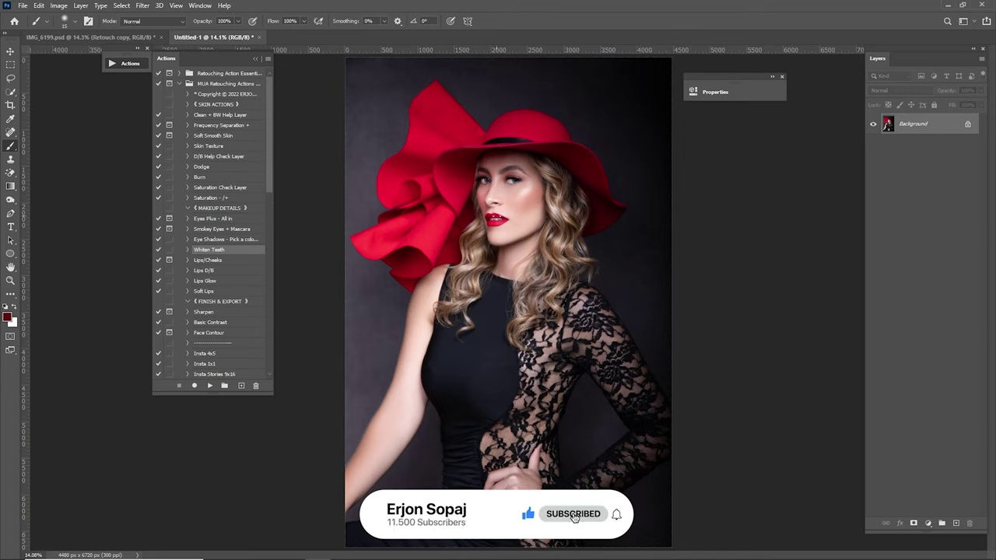
- Run the Sharpen action with a Gaussian Blur radius of 2.5 pixels and select the Sharpen layer's mask
click(222, 315)
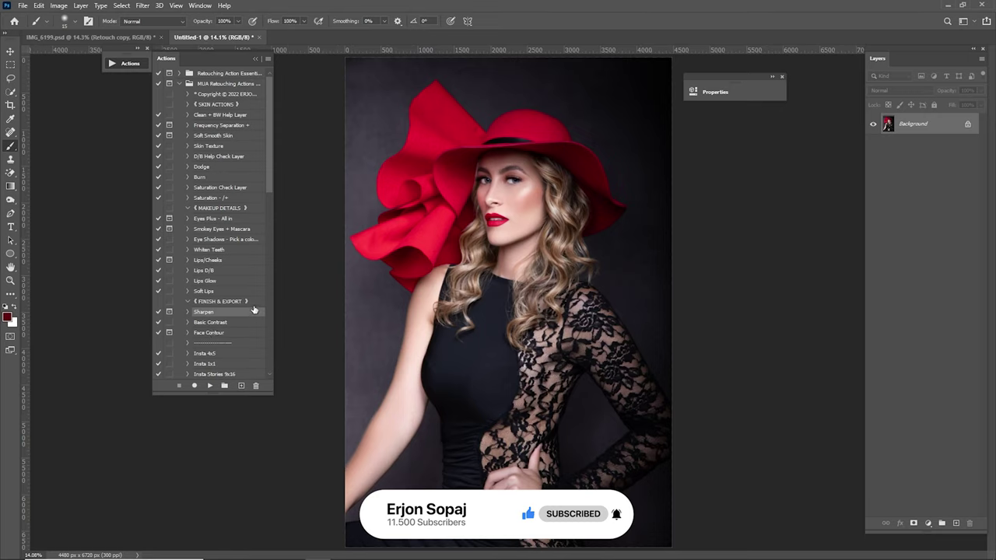
click(209, 385)
key(Return)
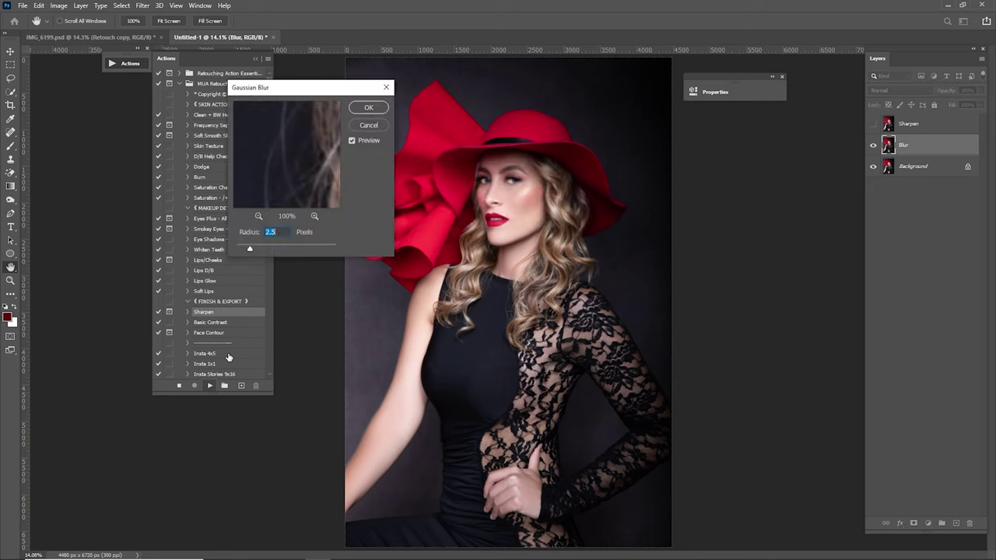
key(Return)
key(Return)
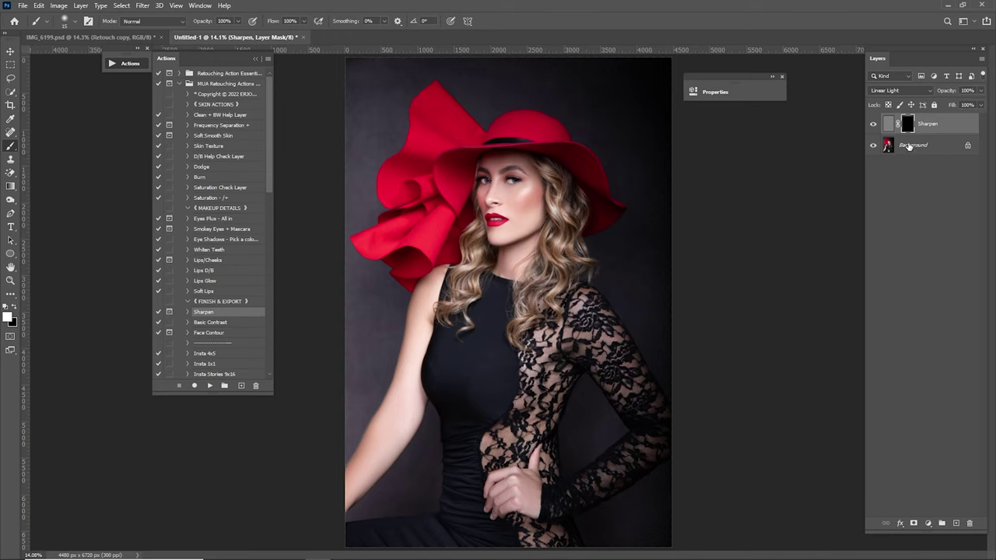
click(908, 147)
click(923, 126)
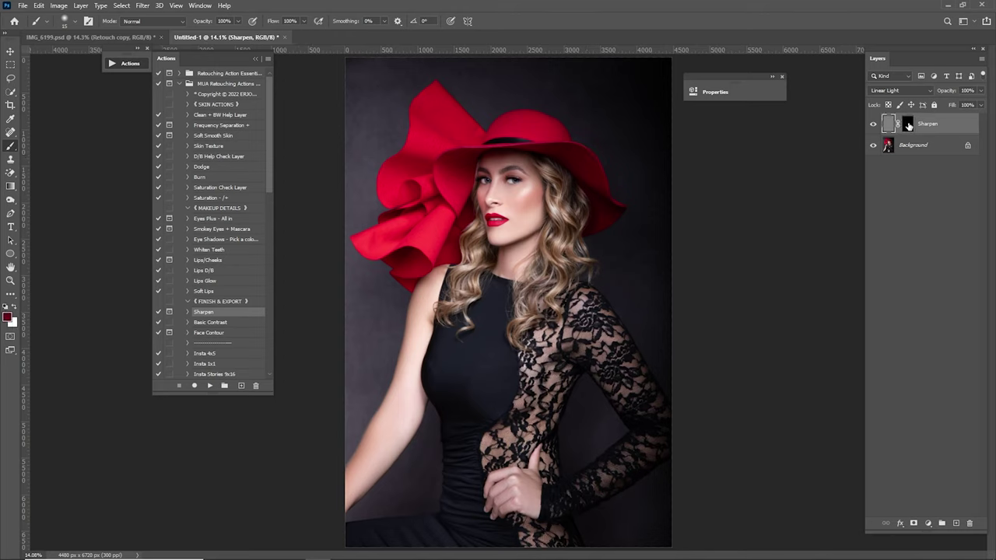
click(908, 125)
- Run the Basic Contrast action and hide its layer
click(210, 322)
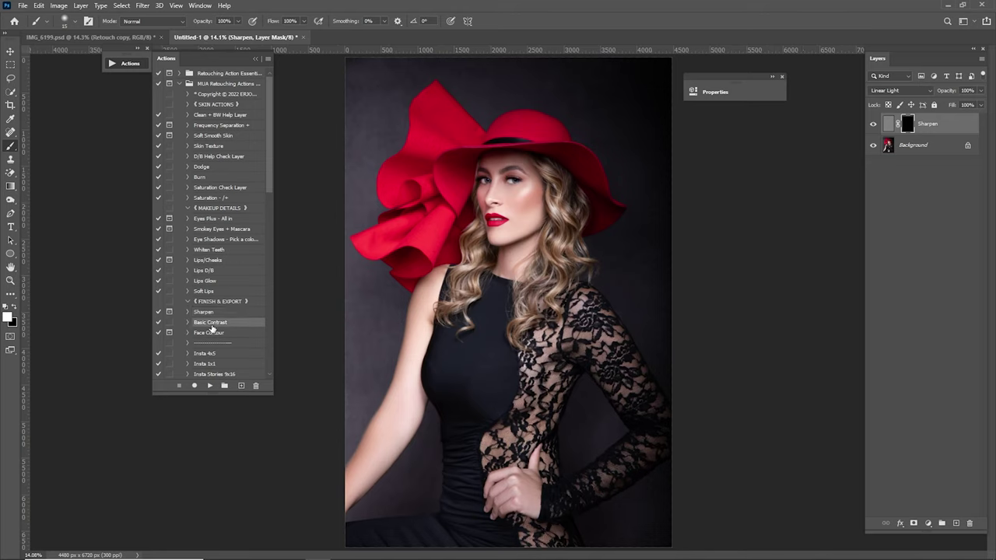
click(210, 385)
click(874, 125)
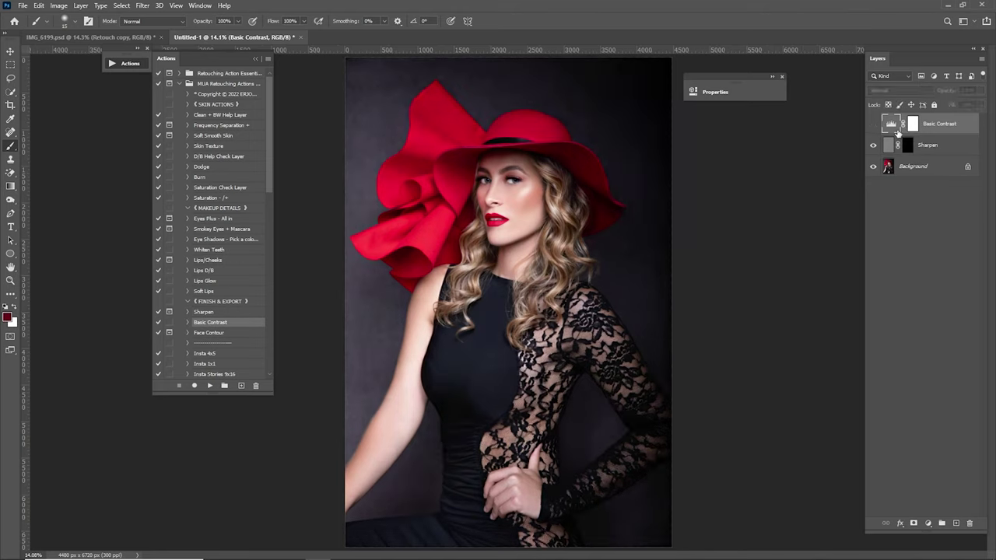
- Run the Face Contour action and hide the Contour layer
click(210, 332)
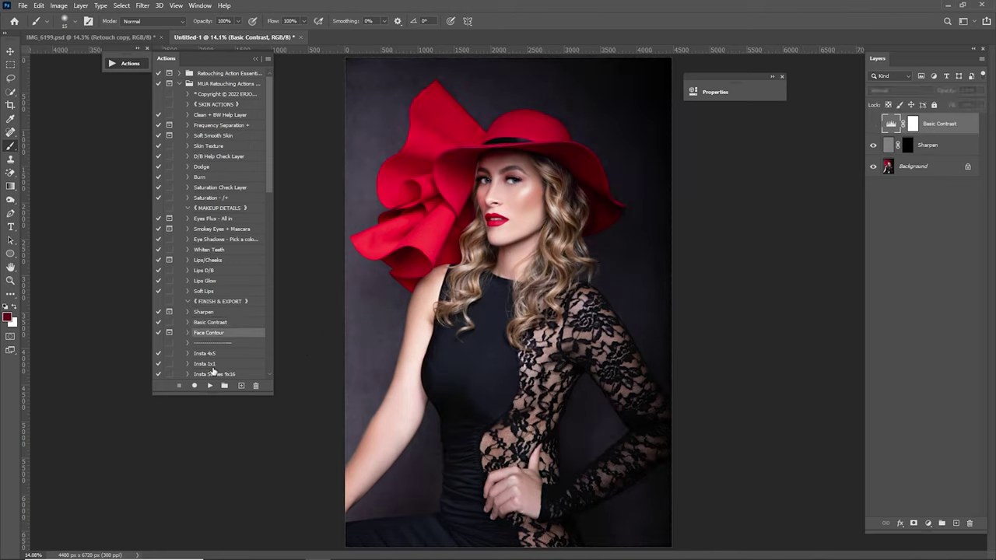
click(209, 385)
key(Return)
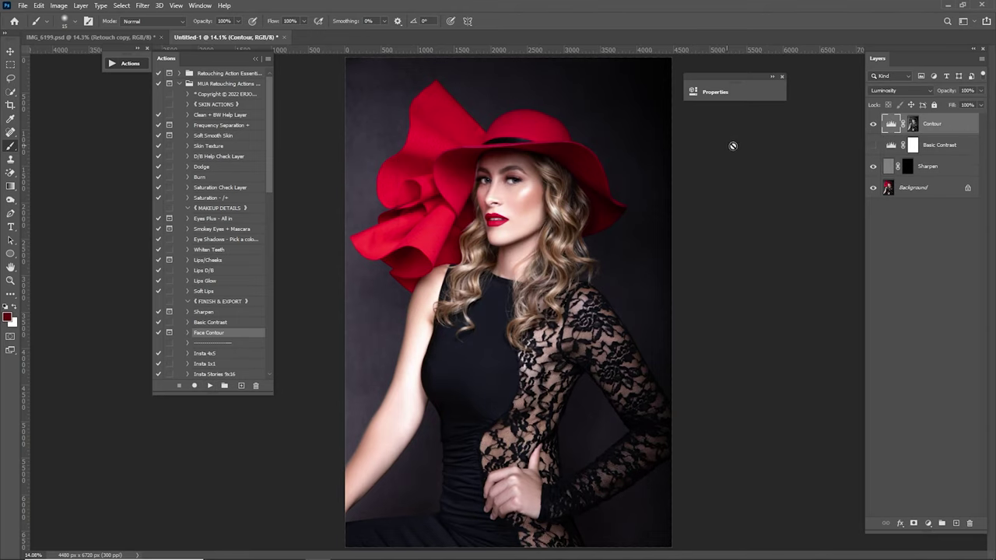
click(872, 124)
- Invert the Sharpen layer's mask to white so the sharpening covers the whole portrait, and inspect the face and hair
click(907, 166)
key(z)
drag(503, 188, 780, 215)
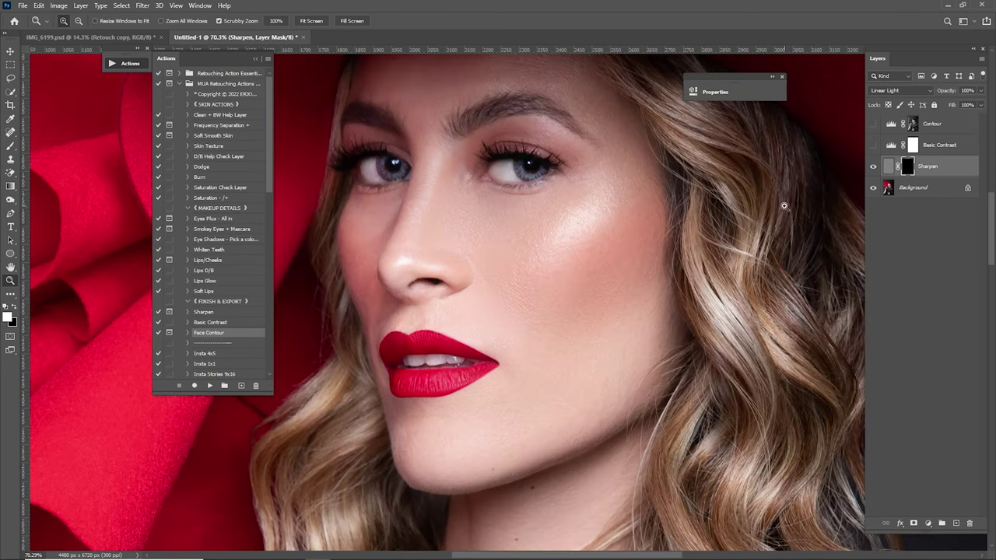
key(ctrl+i)
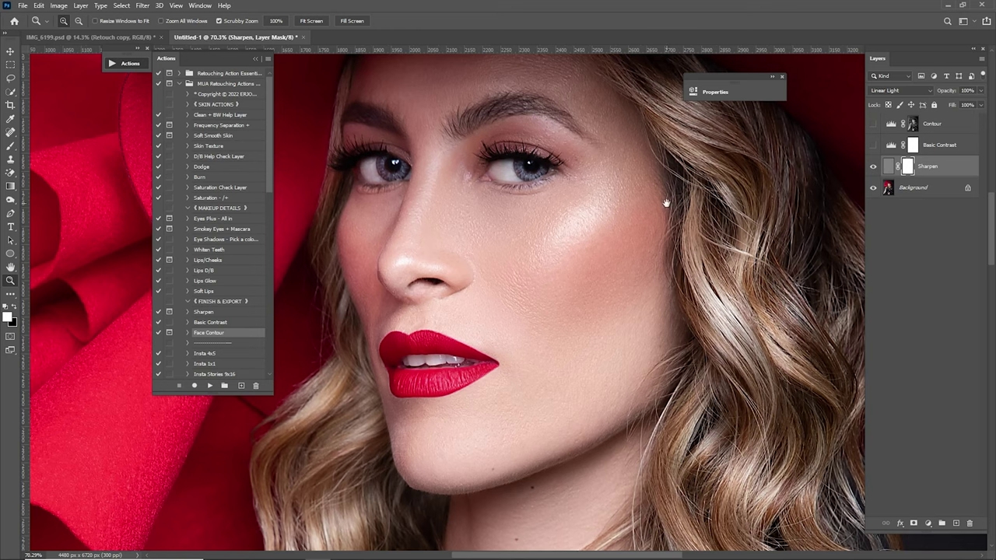
drag(666, 203, 719, 296)
drag(817, 278, 833, 193)
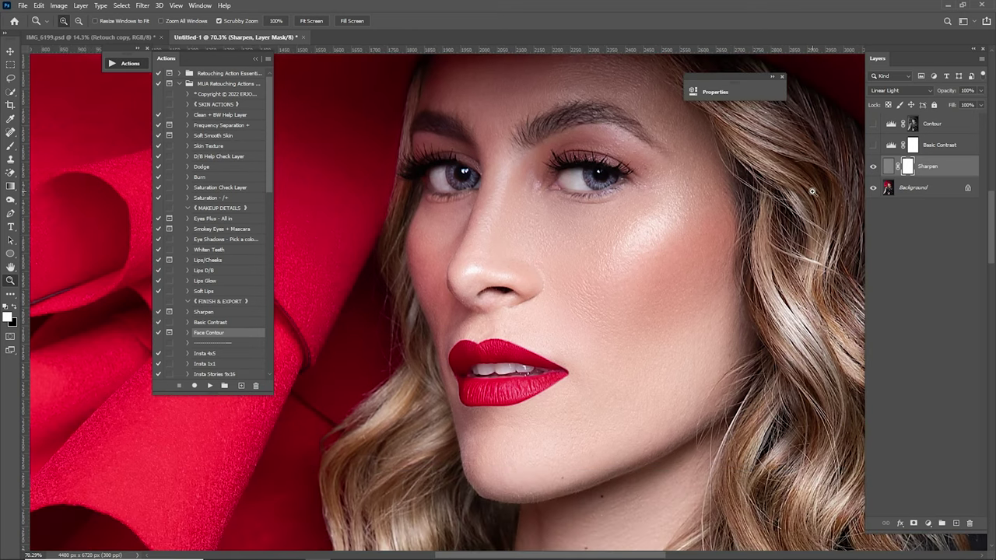
- Set the Sharpen layer's opacity to 32% and compare the face with the layer hidden and shown
click(974, 90)
text(32)
key(Return)
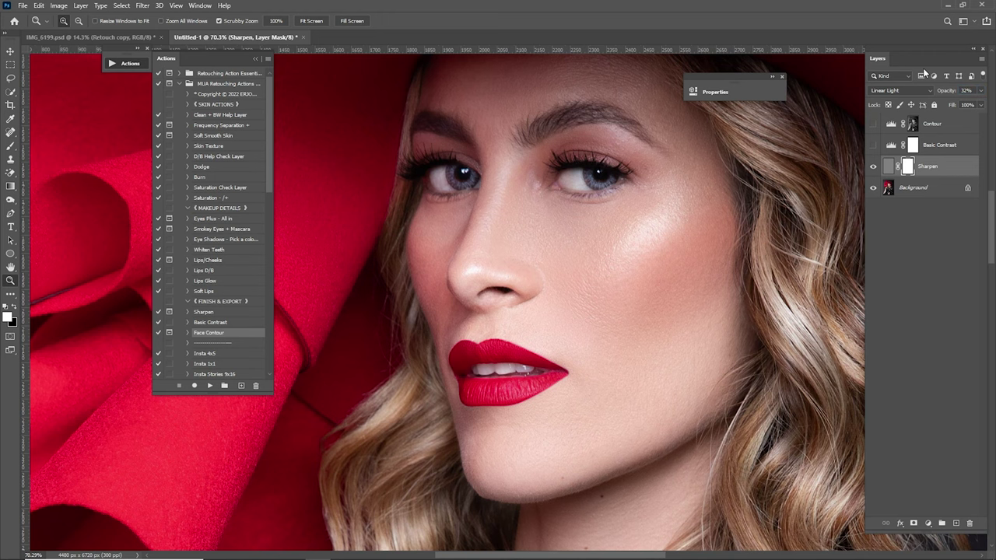
click(874, 166)
click(876, 167)
drag(826, 205, 762, 209)
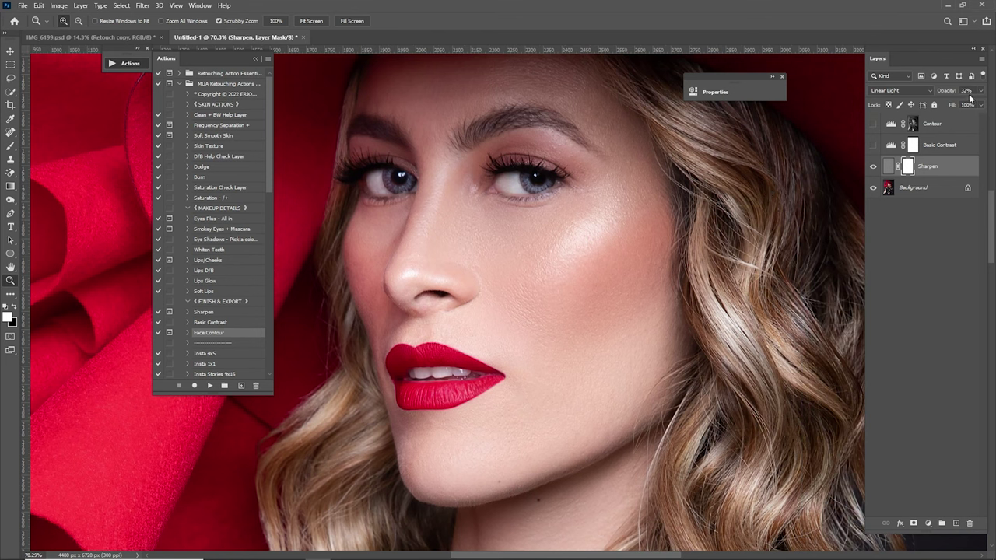
- Set the Sharpen layer's opacity to 20% and compare the portrait with the layer hidden and shown
click(967, 92)
click(873, 168)
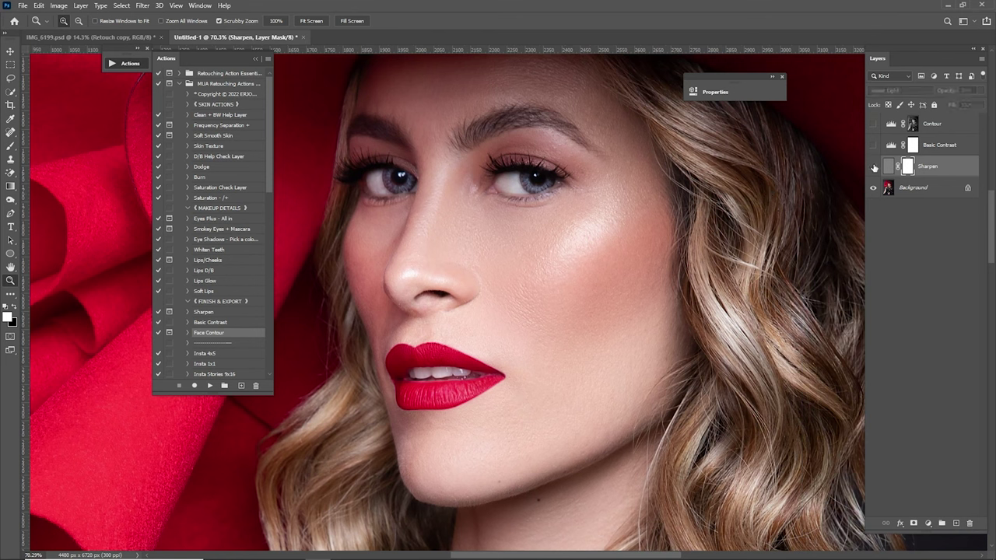
click(873, 168)
scroll(764, 224, down, 5)
drag(764, 220, 671, 267)
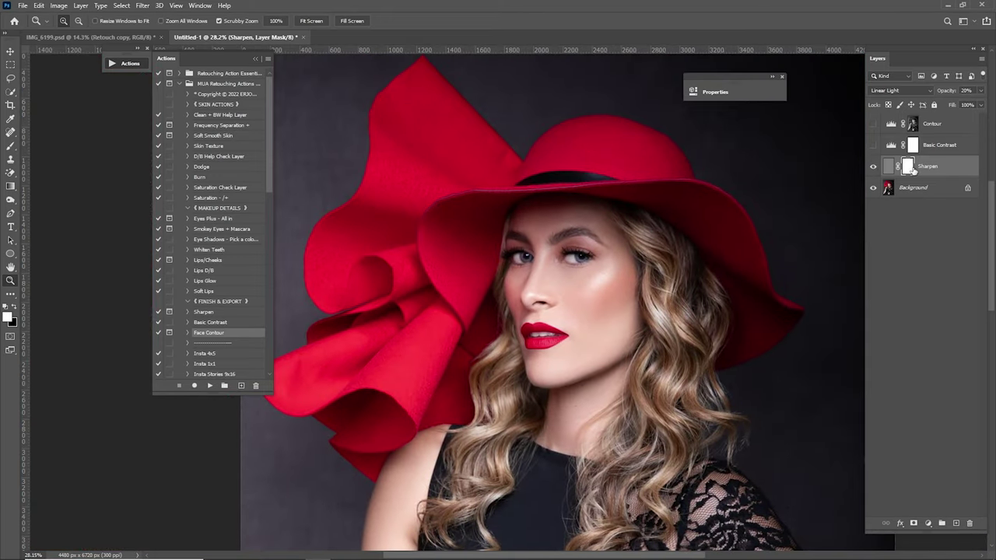
- Show and select the Basic Contrast layer, and compare the full portrait with and without it
click(873, 144)
click(938, 145)
key(ctrl+0)
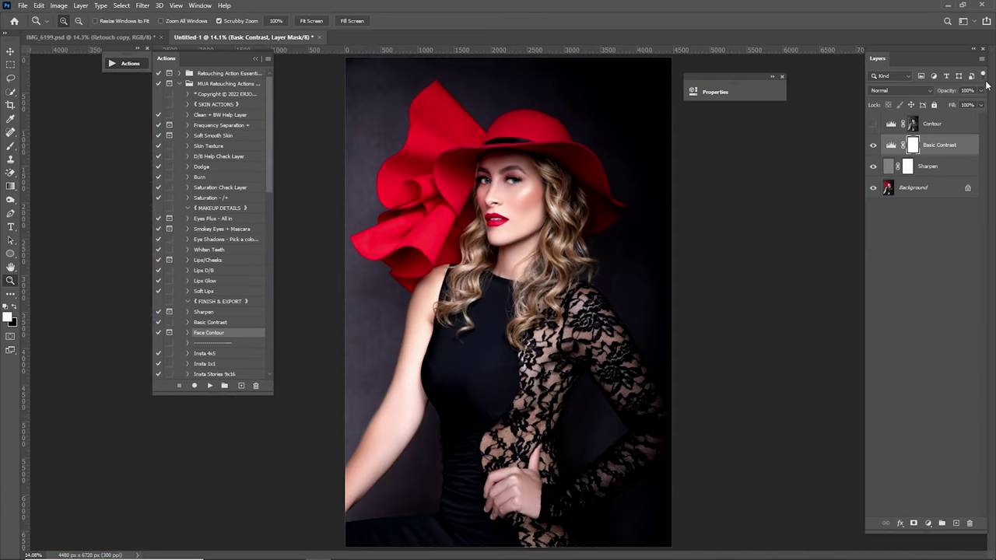
click(876, 147)
click(874, 146)
click(873, 146)
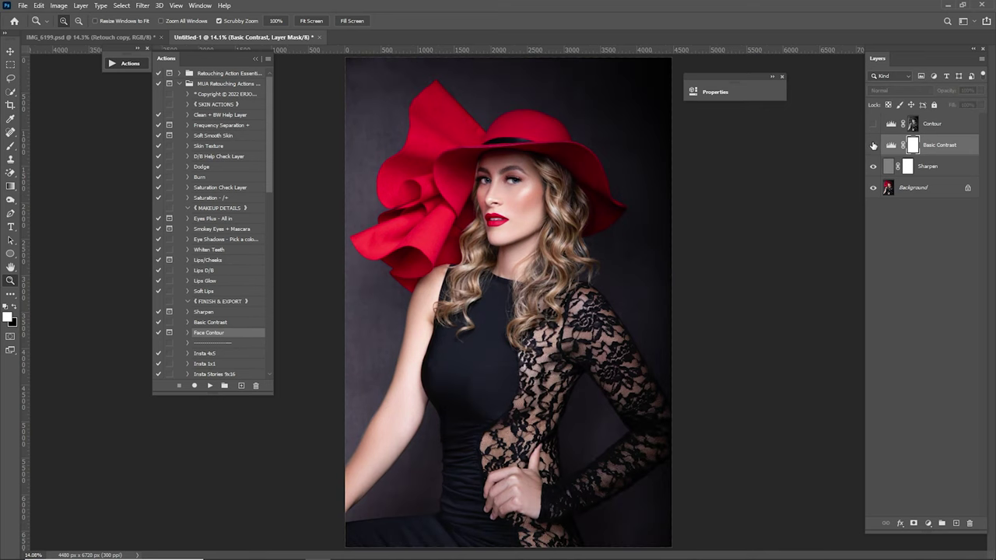
click(874, 146)
- Check the Basic Contrast layer's effect on the face and set the layer's opacity to 30%
drag(524, 220, 668, 264)
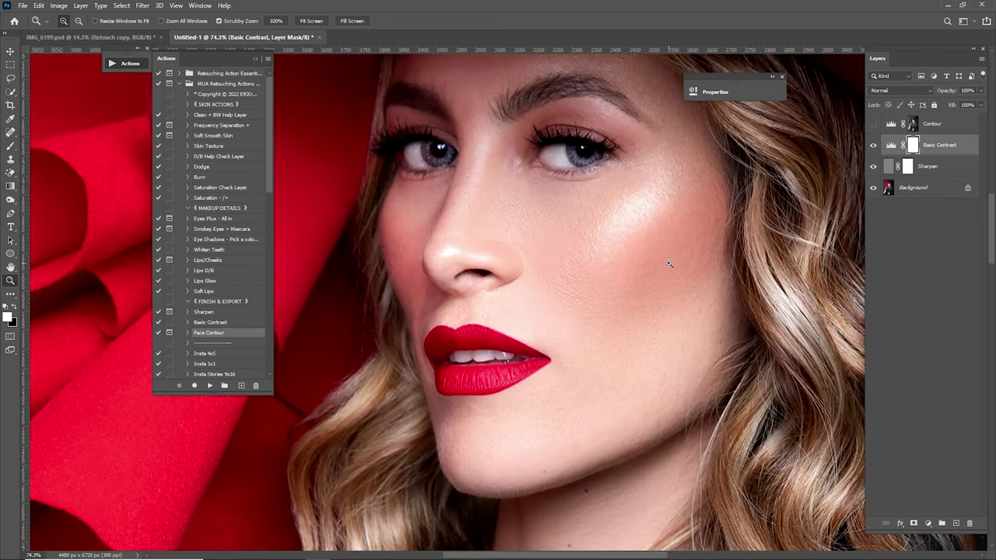
click(873, 146)
click(873, 145)
text(30)
key(Return)
key(ctrl+0)
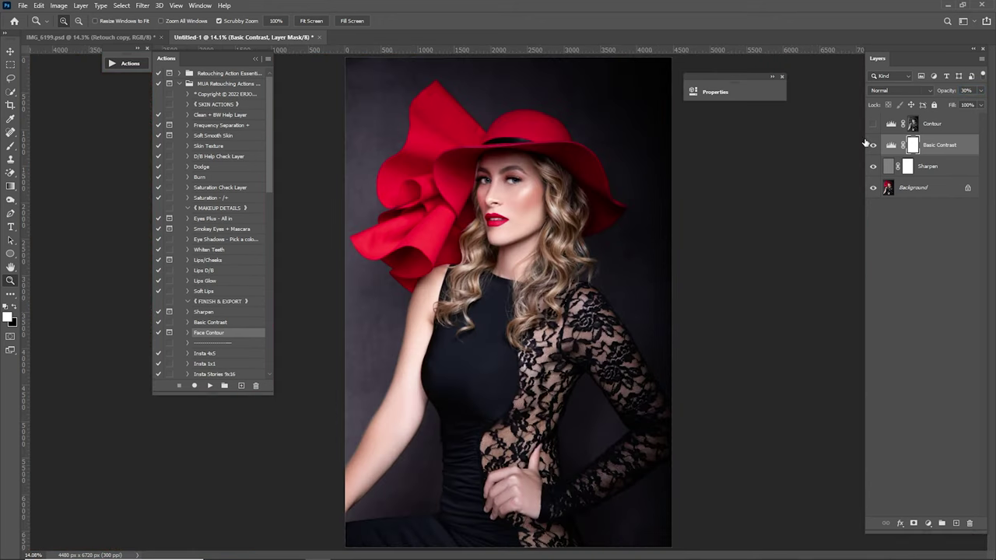
- Compare the full portrait with the reduced Basic Contrast layer hidden and shown, and inspect the face up close
click(873, 146)
click(872, 145)
click(873, 146)
click(873, 146)
drag(539, 210, 835, 226)
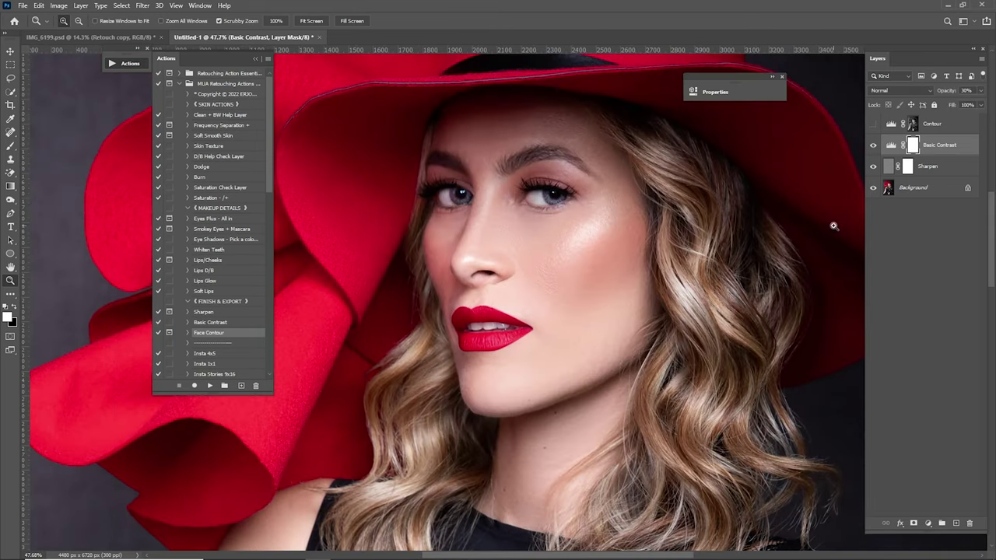
- Show and select the Contour layer, and compare the portrait with and without it
click(889, 127)
key(ctrl+0)
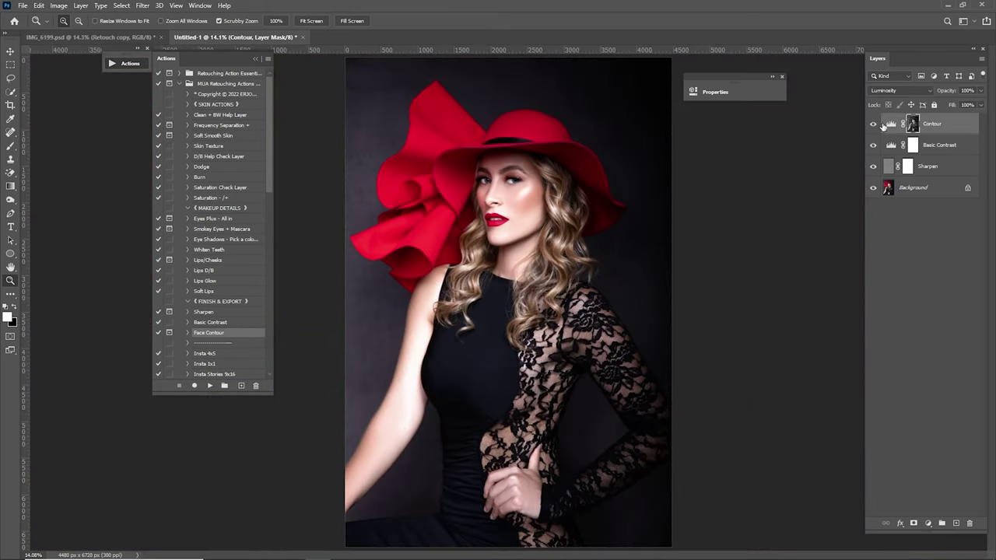
click(873, 123)
click(872, 124)
drag(508, 212, 485, 232)
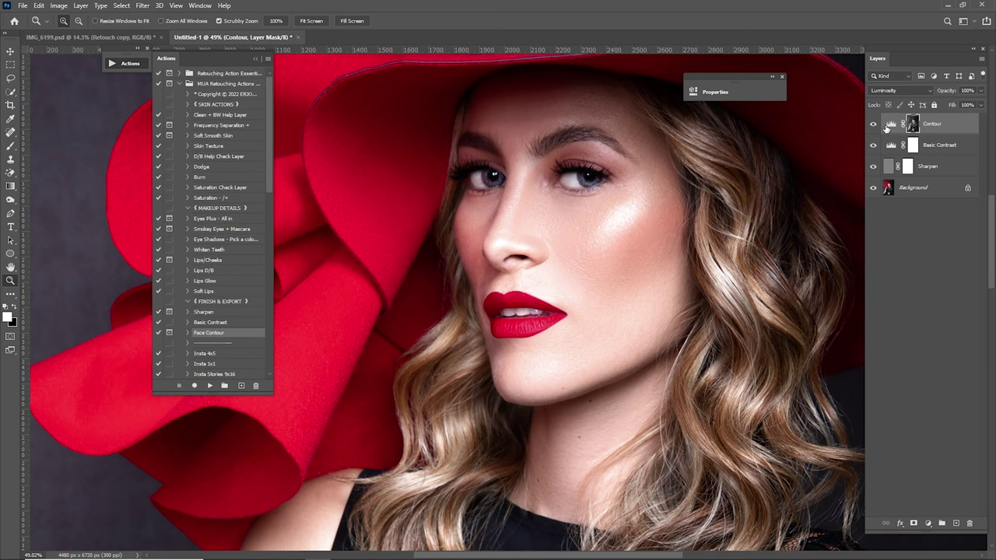
- Set the Contour layer's Levels highlight input to 237 and hide the layer to check its effect on the face
double_click(887, 127)
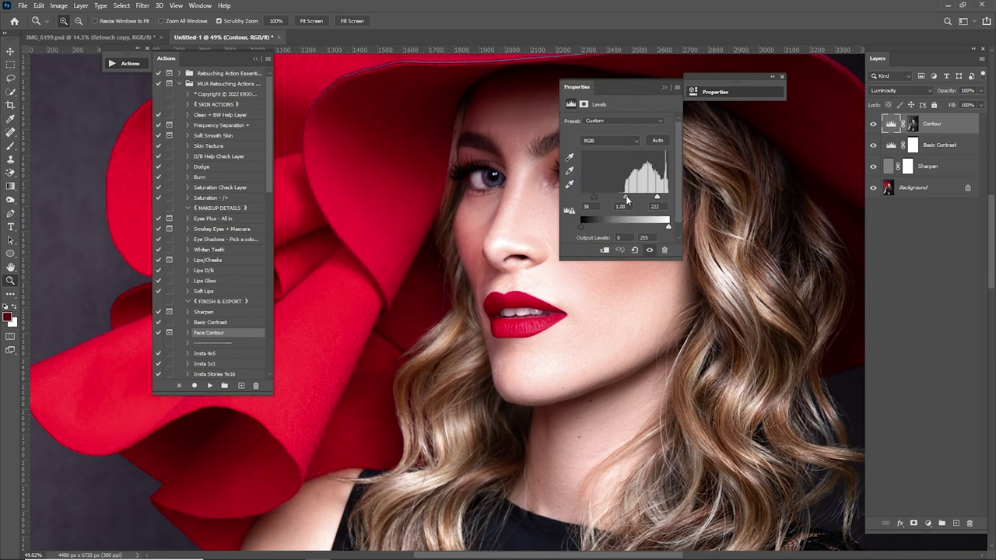
drag(639, 91, 711, 88)
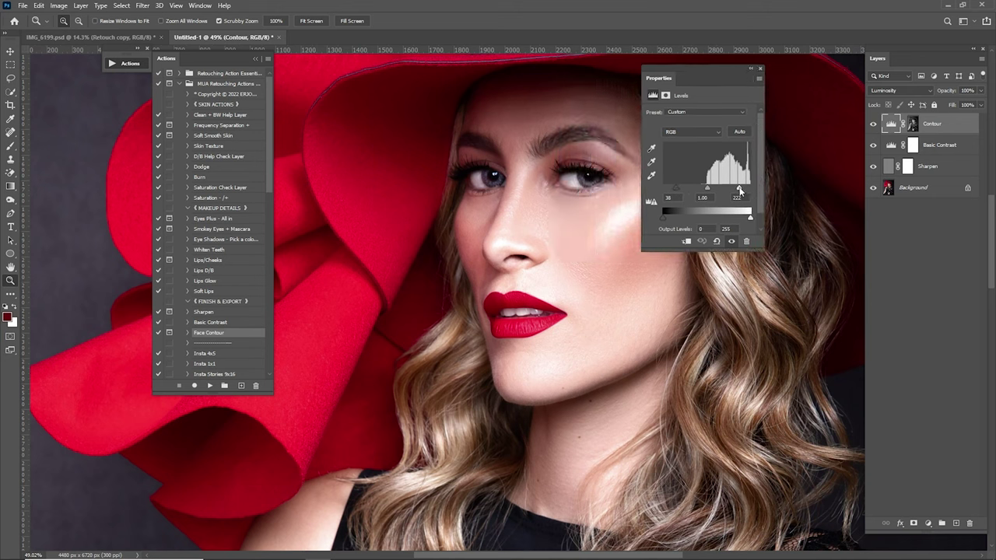
drag(739, 190, 753, 191)
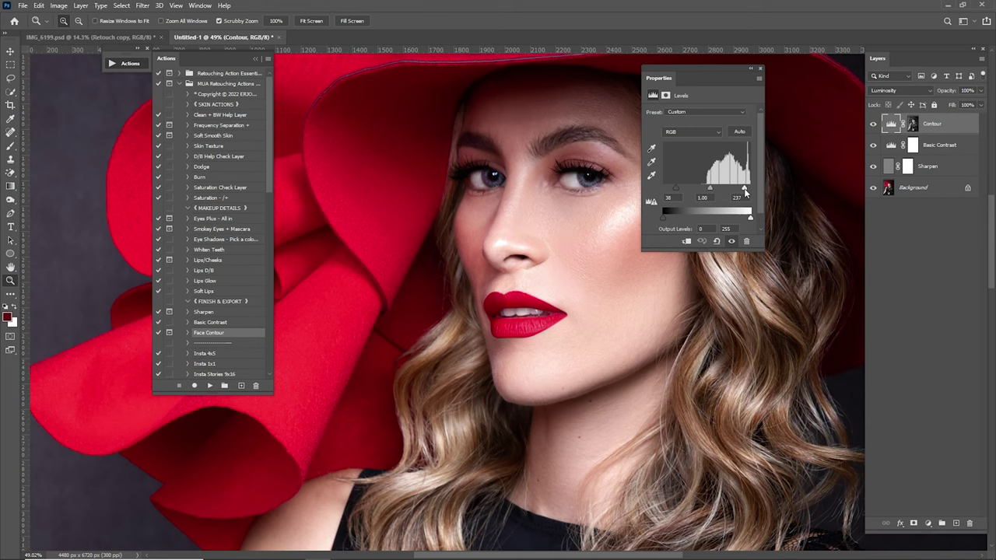
click(748, 70)
click(872, 124)
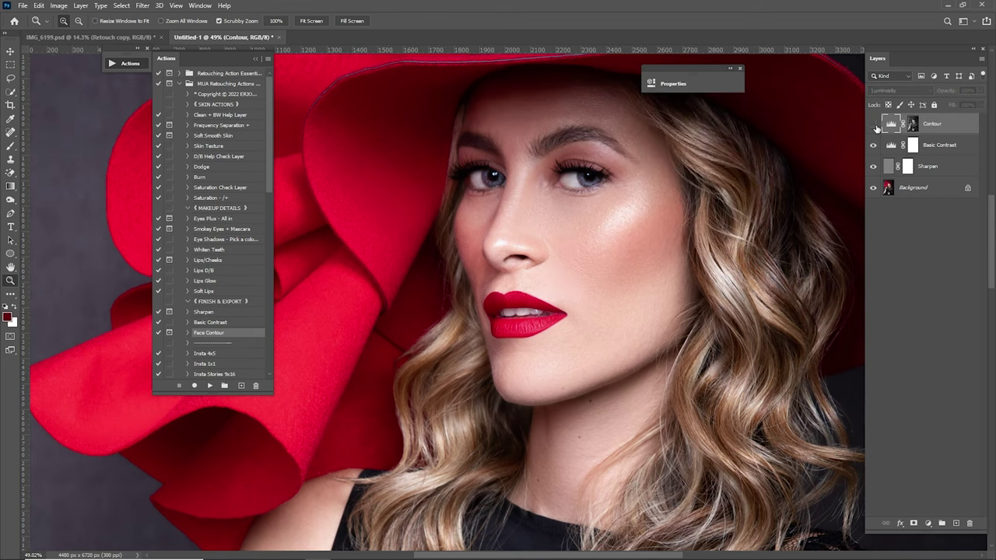
- Compare the full portrait with the Contour layer shown and hidden, and set that layer's opacity to 30%
click(872, 124)
key(ctrl+0)
click(872, 124)
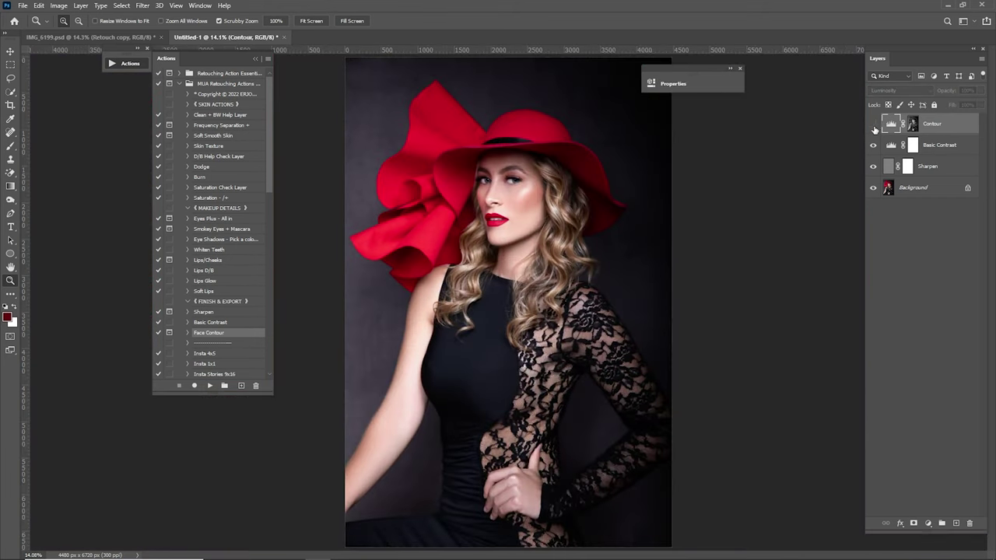
click(873, 124)
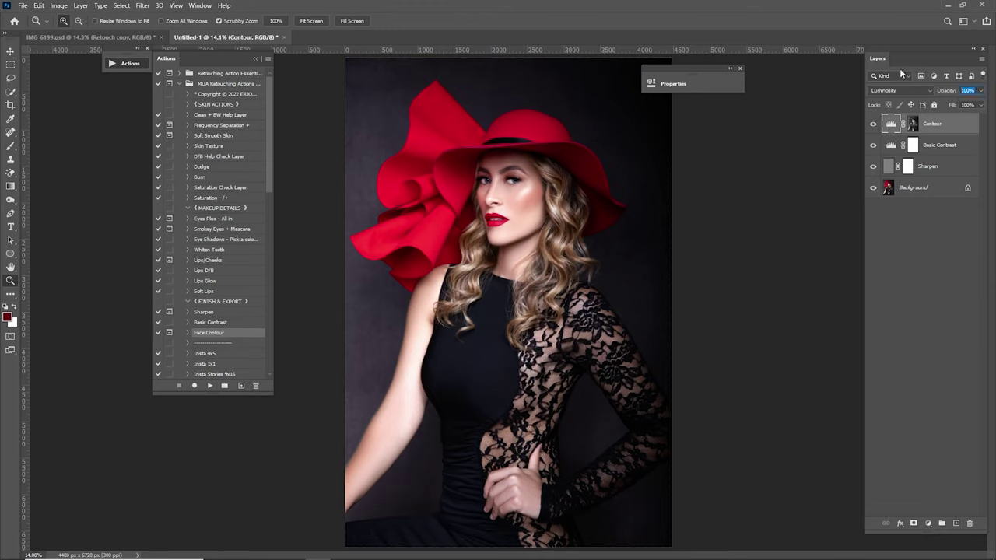
text(30)
- Compare the Background layer alone with the portrait carrying all the finishing layers
alt+click(873, 188)
alt+click(873, 188)
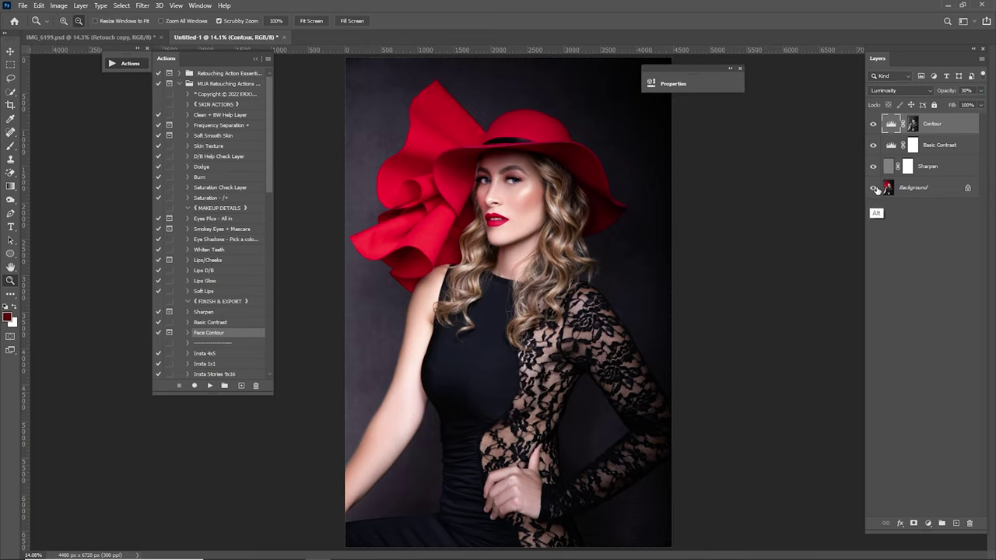
alt+click(873, 188)
alt+click(874, 188)
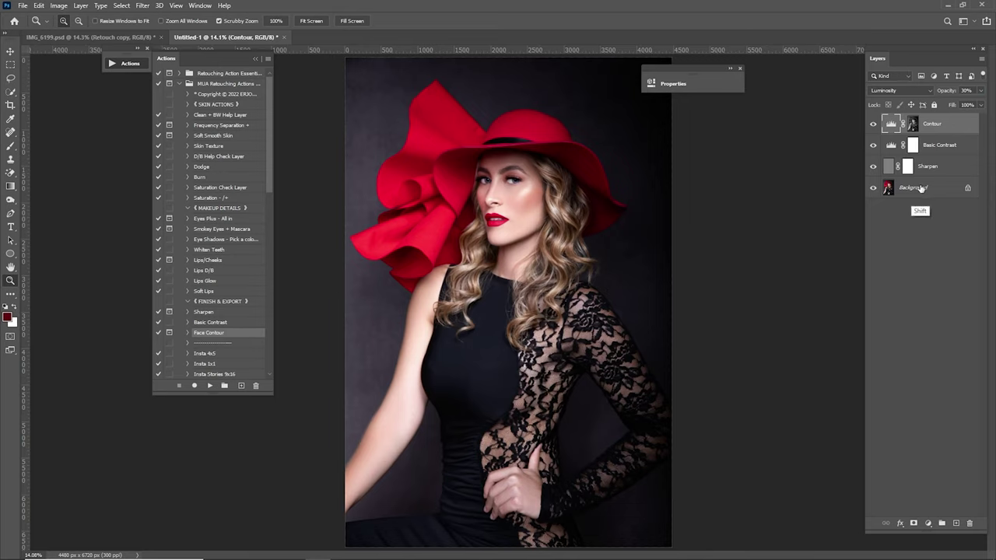
- Merge the Contour, Basic Contrast, Sharpen and Background layers into one layer
shift+click(930, 189)
right_click(941, 156)
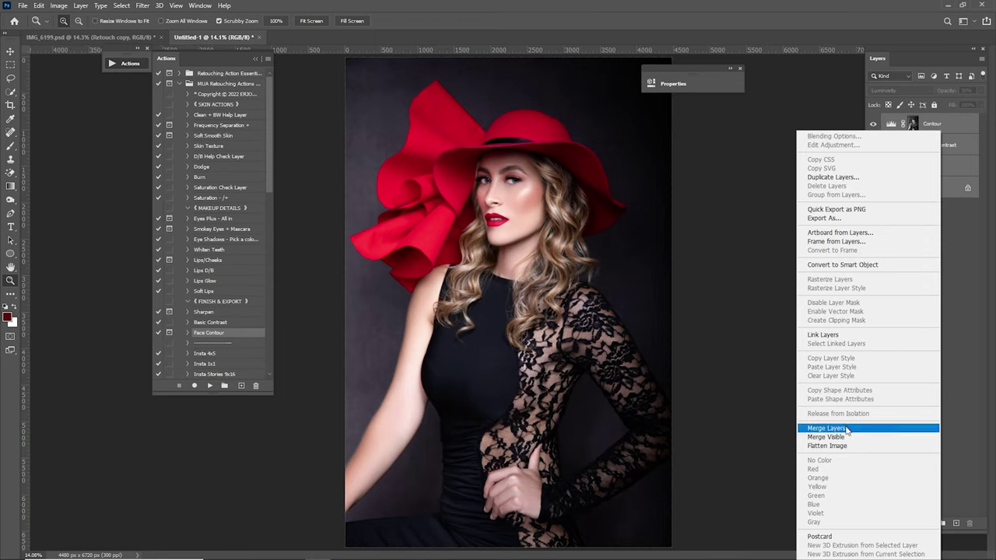
click(848, 428)
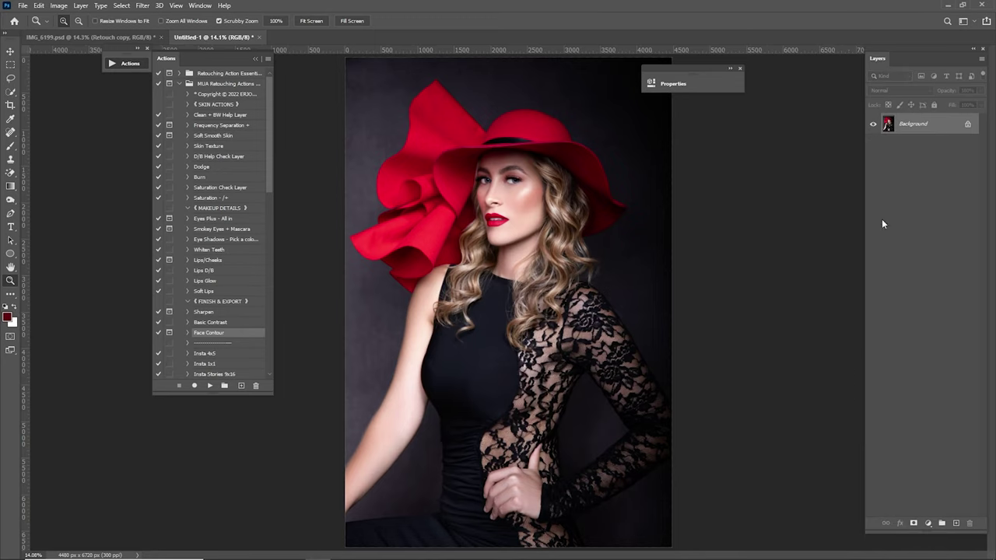
- Duplicate the merged Background layer and bring the copy into the IMG_6199.psd document
drag(897, 129, 956, 523)
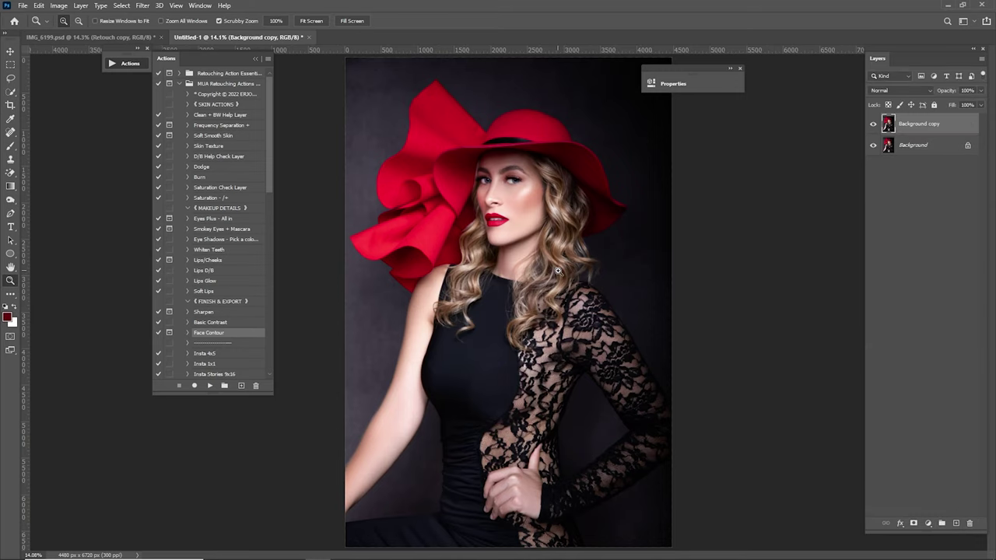
key(v)
drag(342, 92, 484, 152)
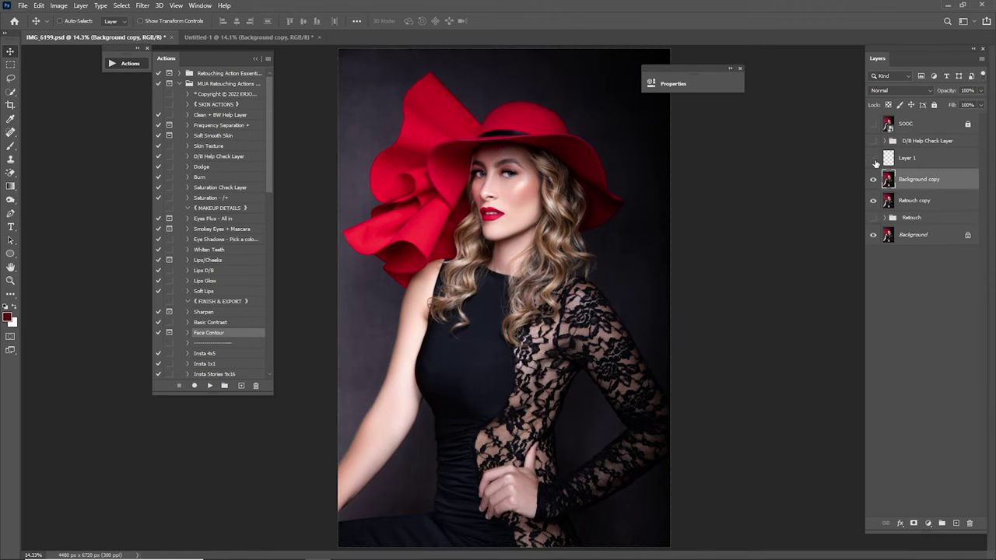
- Inspect the lips and lower face up close, compare the full portrait with the SOOC layer, and close the Properties panel
key(z)
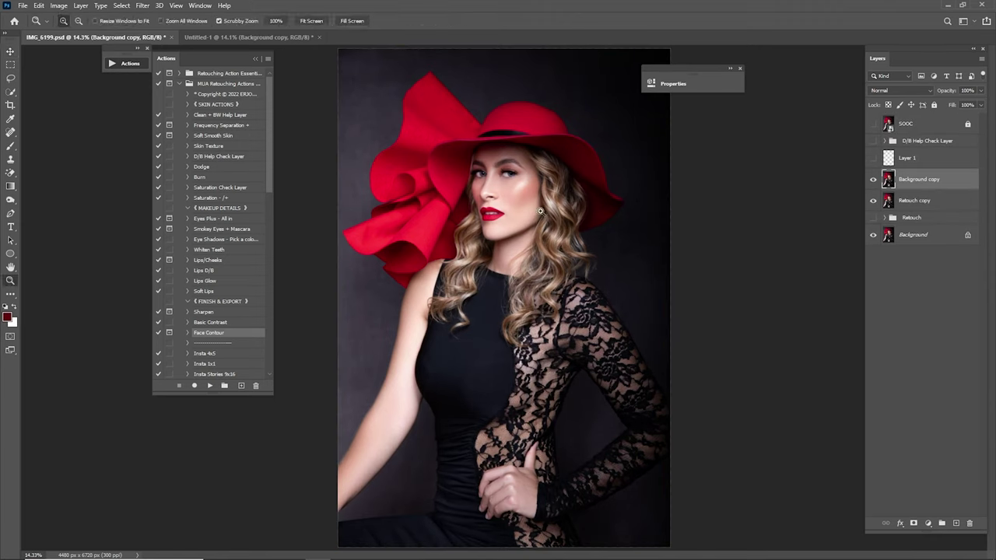
drag(496, 216, 814, 226)
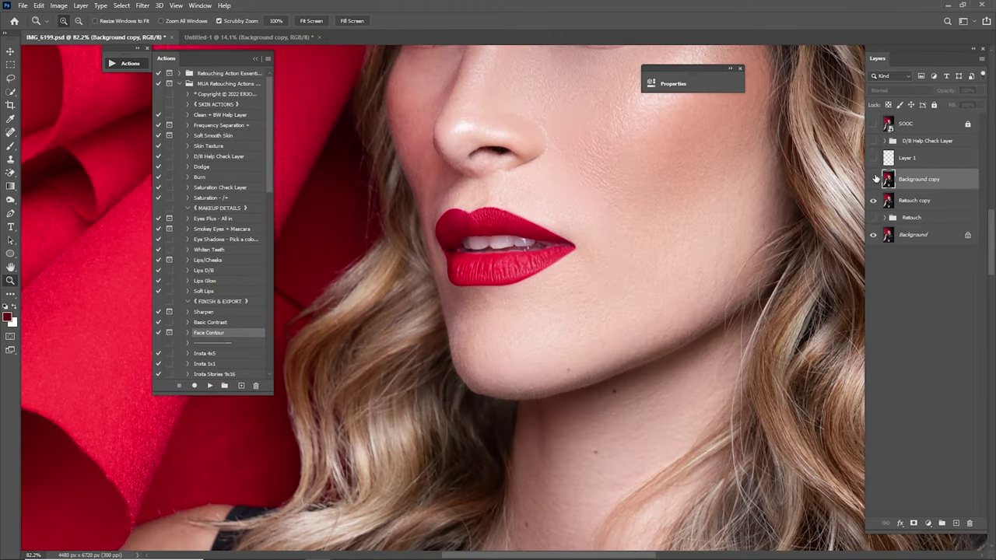
key(ctrl+0)
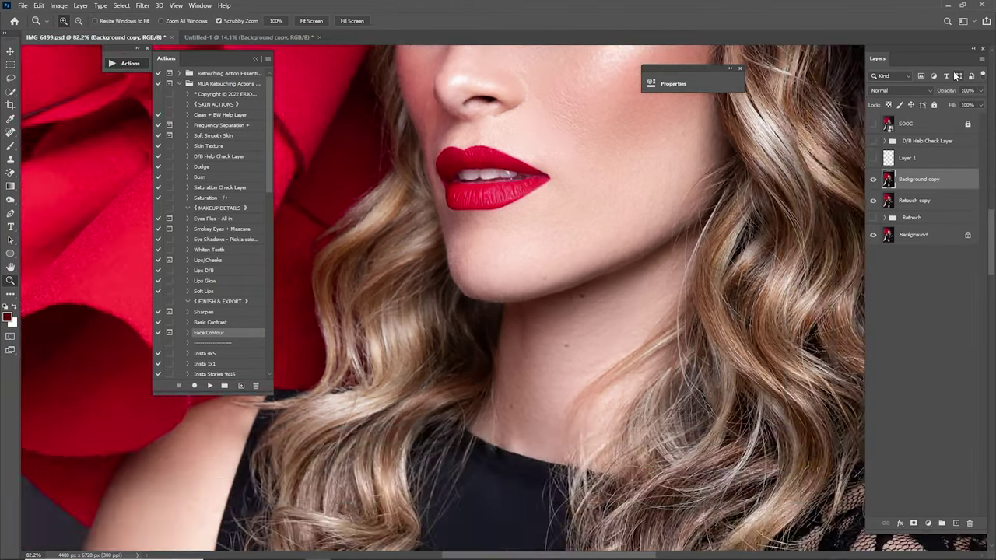
click(874, 126)
click(875, 126)
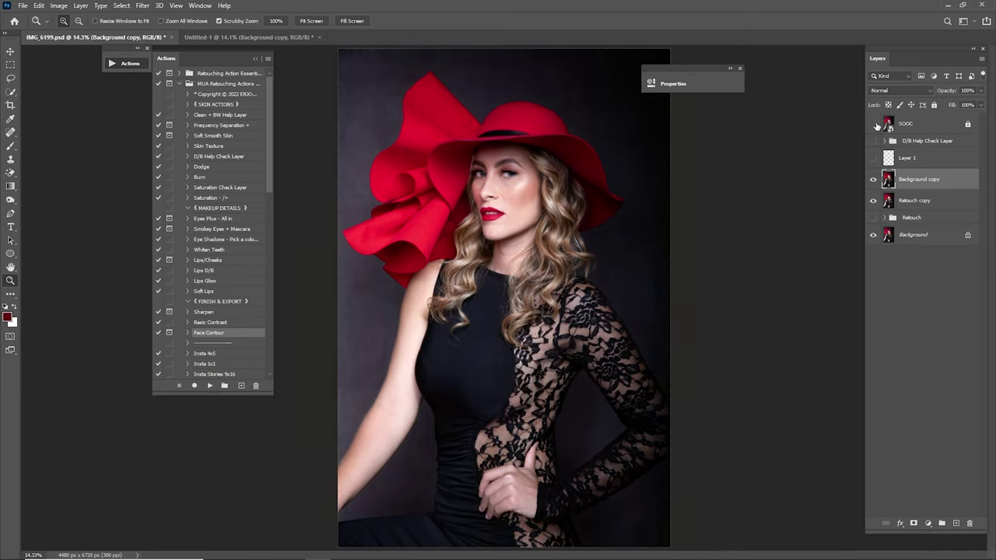
click(877, 125)
click(877, 125)
click(877, 124)
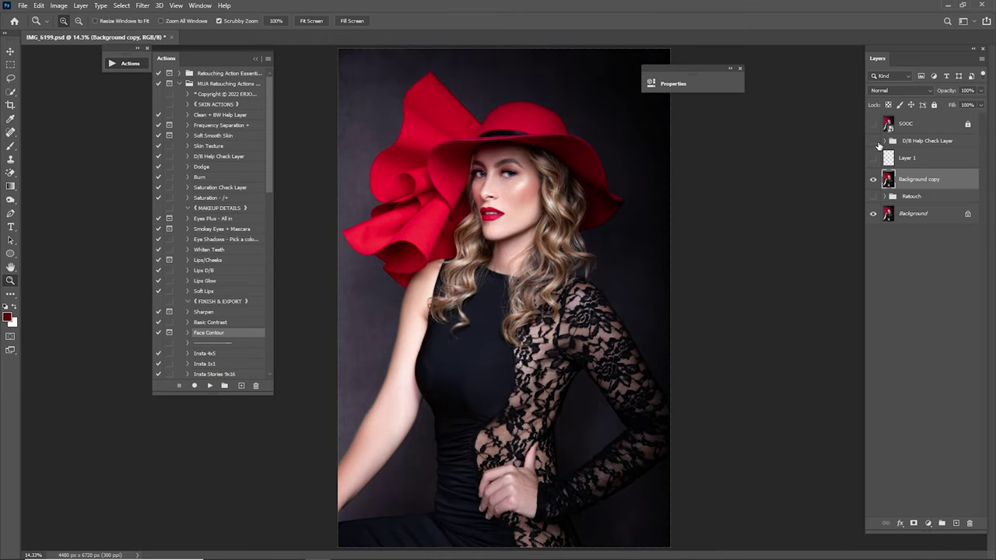
click(738, 69)
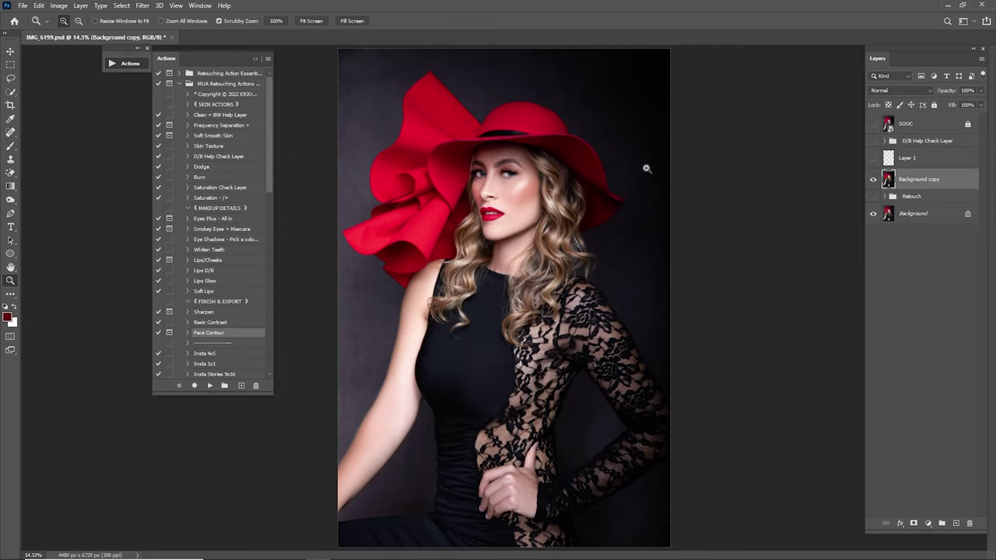
- Start a Pen path just outside the image edge and trace the outer edge of the bare forearm
click(12, 215)
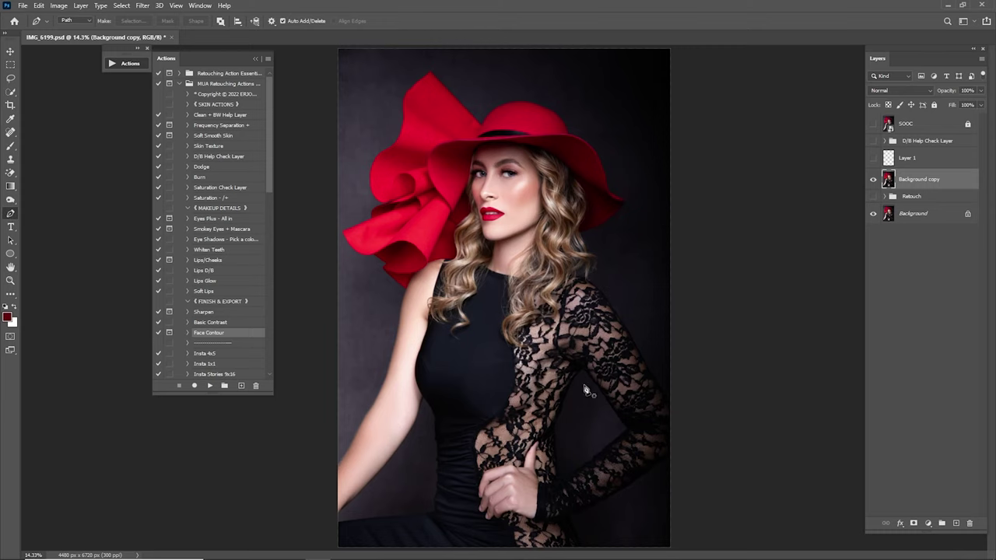
scroll(470, 383, up, 10)
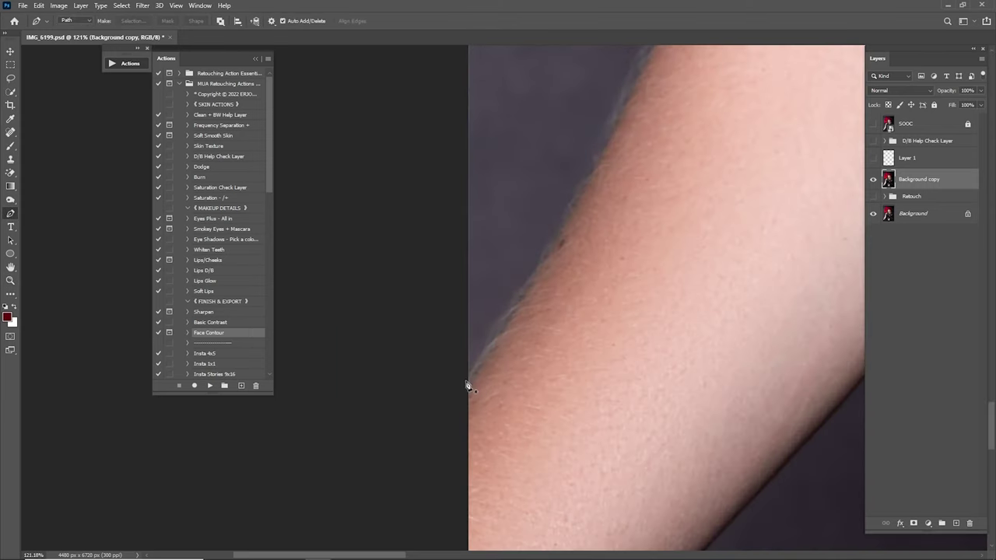
click(465, 395)
drag(579, 251, 542, 371)
drag(546, 315, 574, 258)
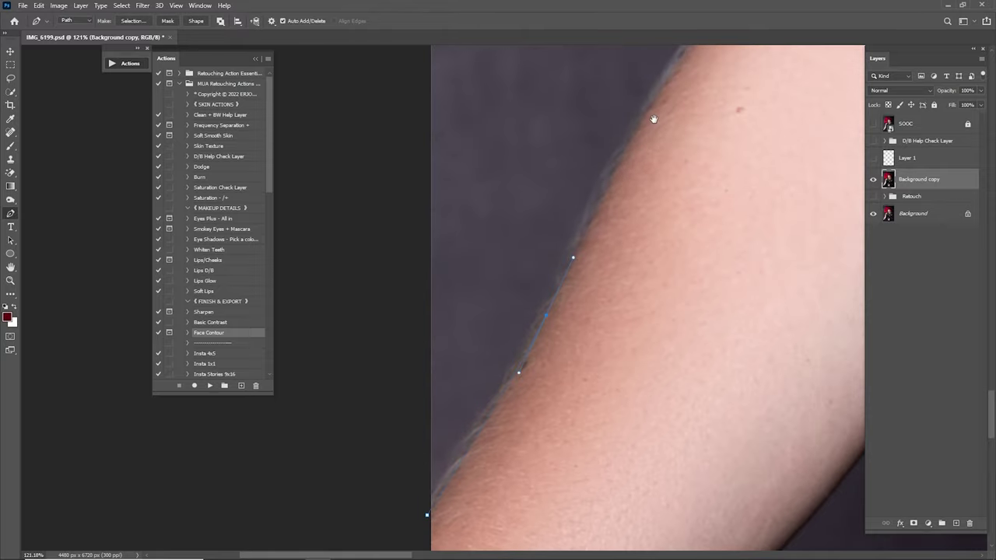
drag(654, 119, 593, 319)
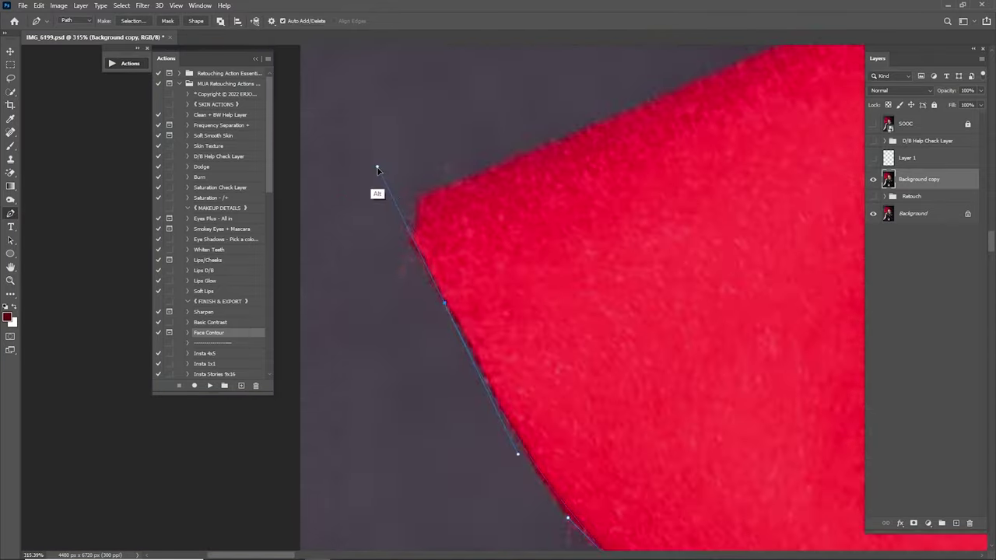
- Continue the Pen path around the hat's red fabric folds to the notch where they meet the crown
drag(602, 257, 744, 214)
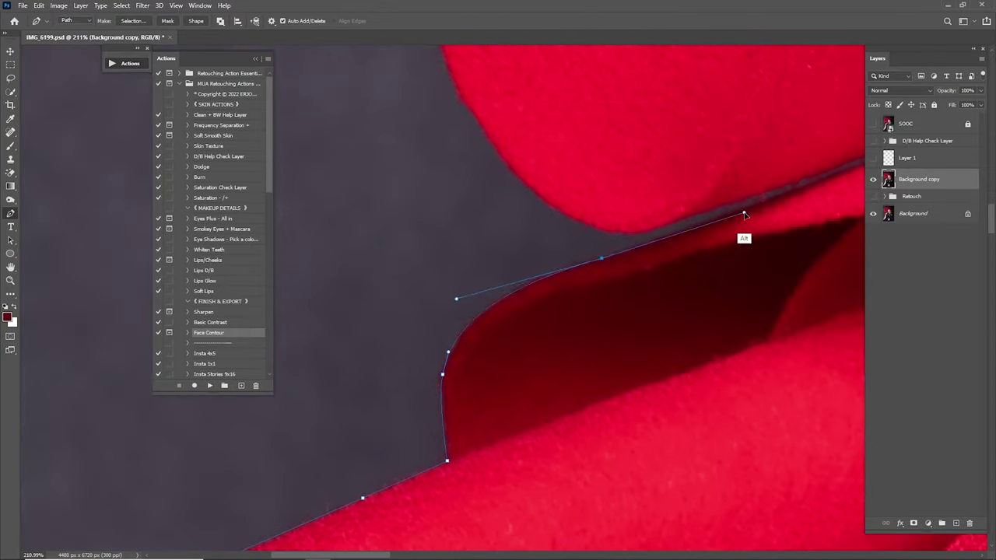
drag(533, 347, 500, 272)
drag(599, 422, 622, 291)
scroll(505, 301, down, 4)
drag(504, 300, 522, 318)
scroll(544, 350, up, 3)
click(400, 431)
click(431, 464)
- Trace the Pen path over the hat's crown and along its brim towards the outer tip
drag(651, 244, 810, 195)
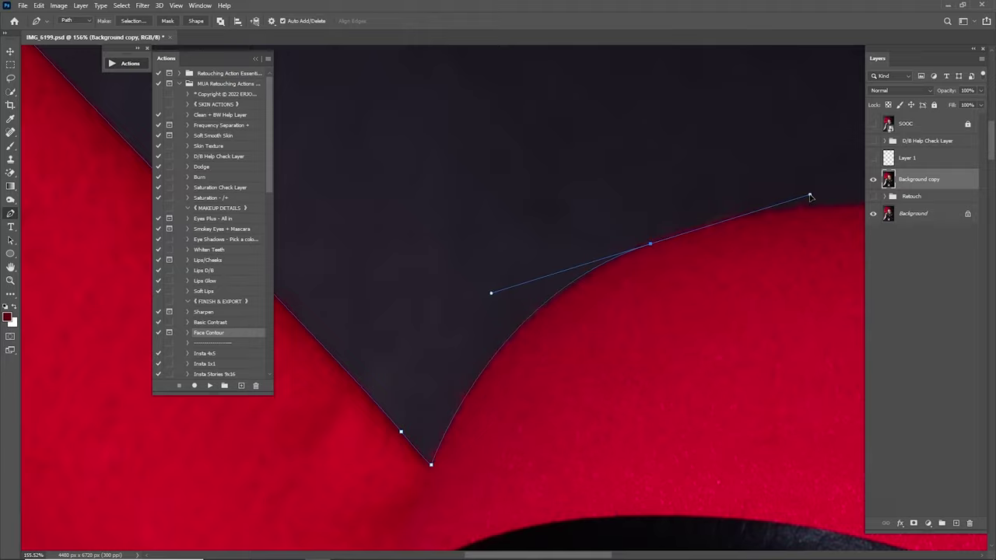
scroll(700, 233, down, 3)
drag(583, 238, 640, 247)
drag(729, 289, 764, 315)
drag(765, 315, 482, 122)
drag(607, 335, 633, 444)
click(611, 357)
drag(823, 477, 523, 267)
drag(505, 342, 572, 377)
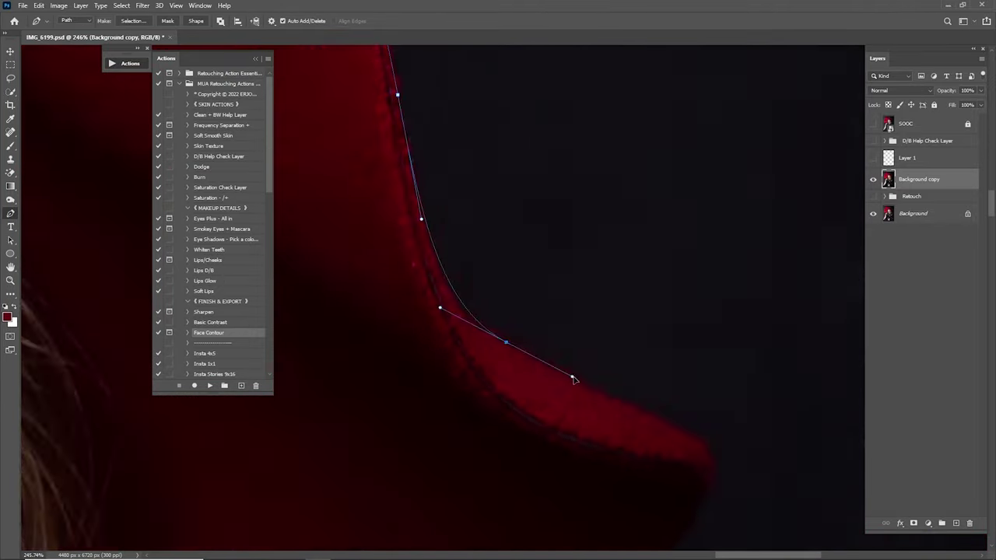
- Continue the Pen path around the figure and along the lower edge of the lace sleeve
mouse_move(502, 255)
mouse_down()
mouse_move(538, 338)
mouse_move(574, 368)
mouse_move(559, 357)
mouse_up()
click(692, 291)
click(792, 233)
click(719, 264)
click(655, 299)
click(586, 347)
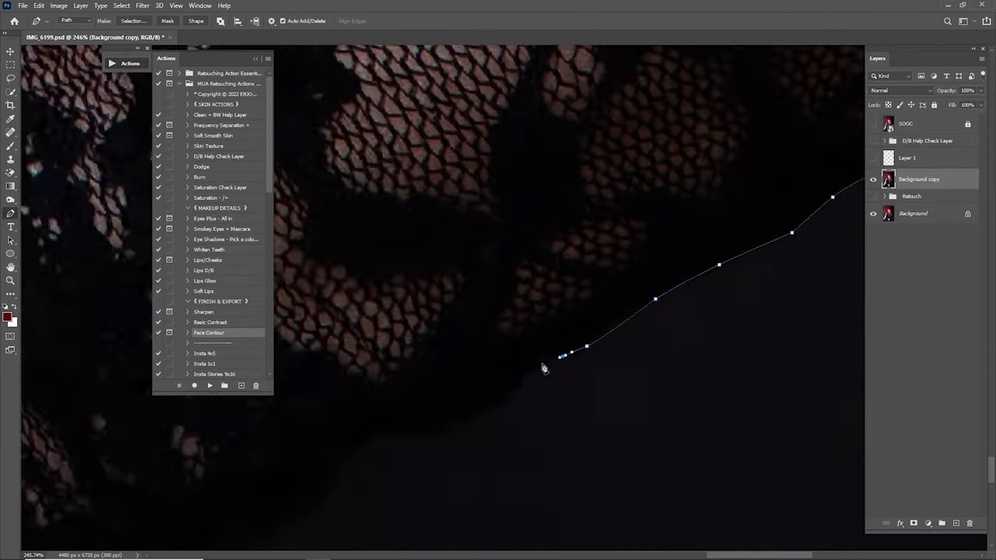
- Continue the Pen path around the lower body and up the side of the dress to the armpit
drag(535, 389, 566, 455)
click(412, 347)
drag(631, 433, 629, 349)
click(735, 416)
click(721, 317)
click(635, 179)
- Trace the bare arm's inner edge and close the Pen path at its starting point outside the image edge
drag(591, 309, 563, 408)
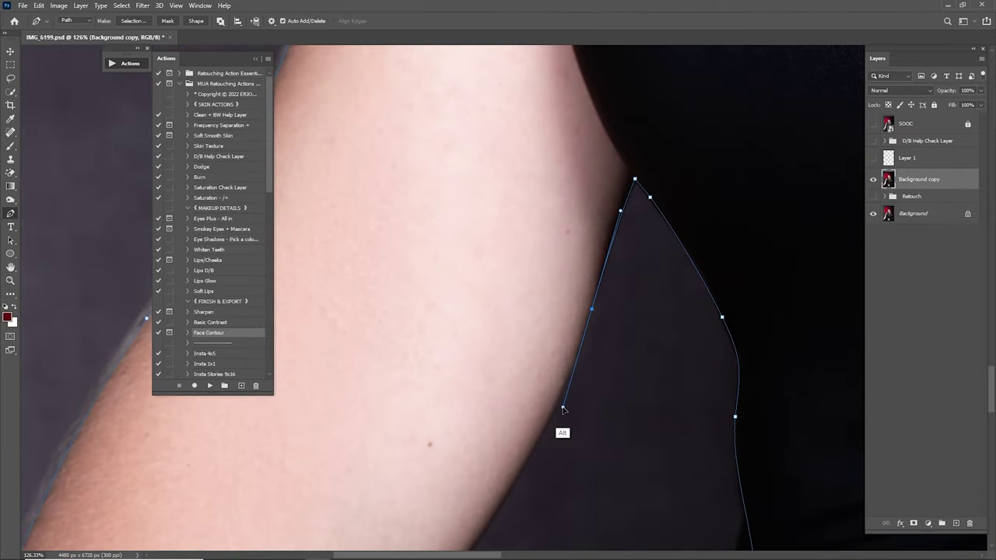
drag(823, 80, 684, 223)
drag(553, 345, 502, 392)
key(ctrl+0)
mouse_move(345, 480)
mouse_down()
mouse_move(388, 482)
mouse_move(456, 355)
mouse_move(467, 354)
mouse_up()
key(p)
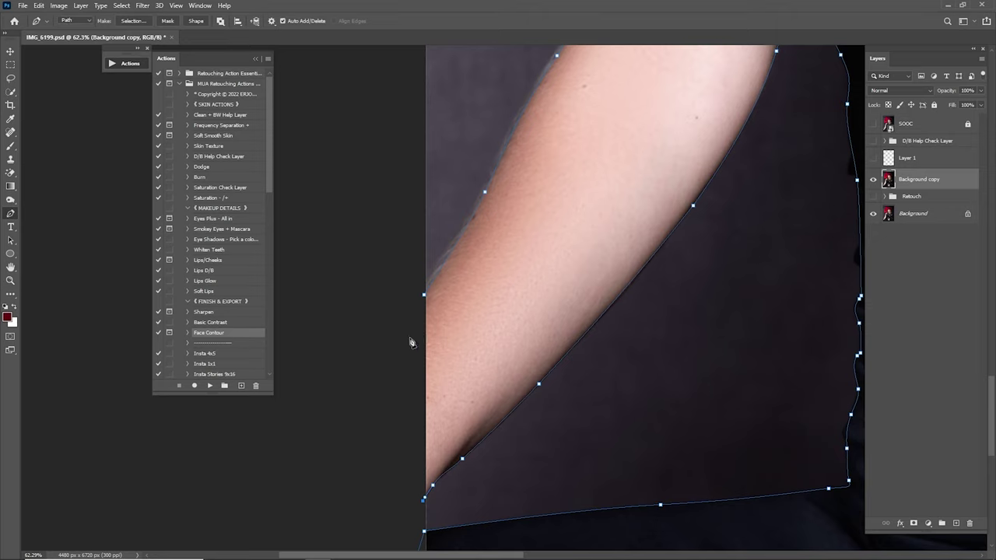
click(409, 335)
click(423, 294)
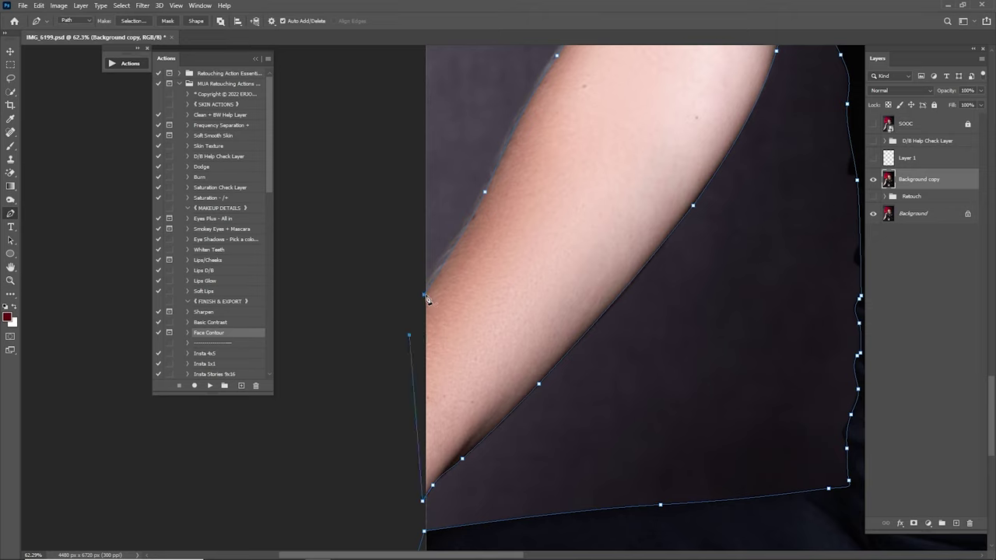
- Convert the closed path around the woman into a new selection with a 1-pixel feather radius
right_click(538, 225)
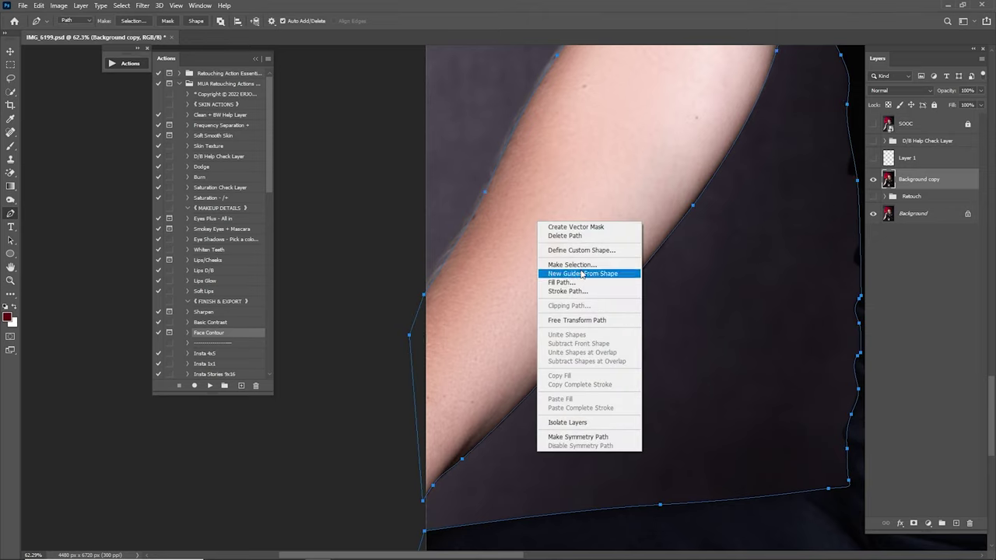
click(573, 265)
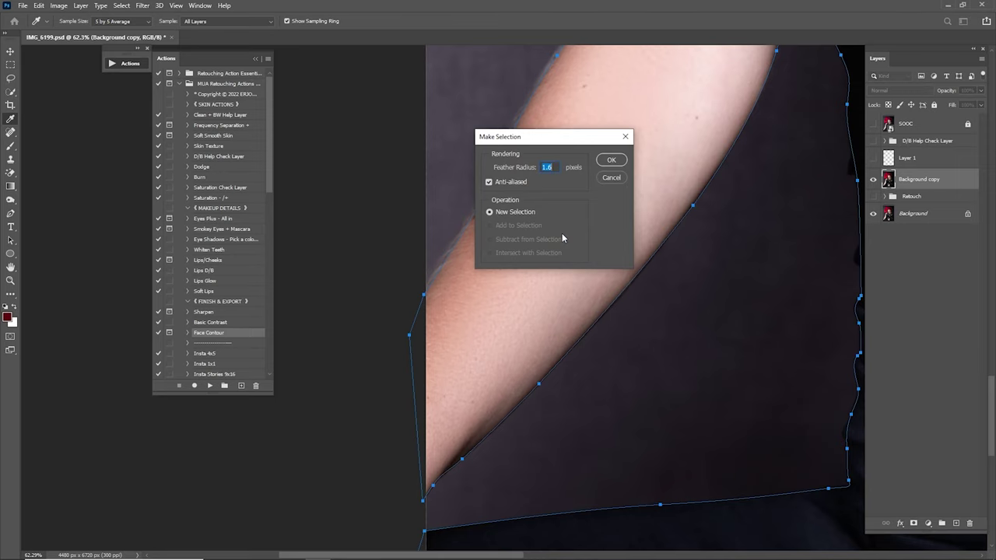
text(1)
key(Return)
key(ctrl+0)
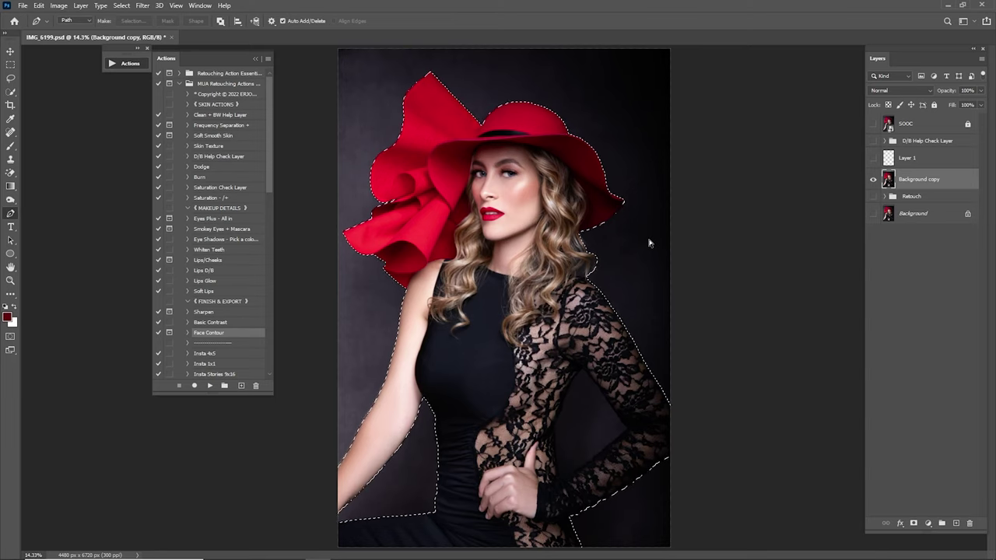
- Copy the selected woman to a new layer and hide the Background copy layer
key(ctrl+j)
click(873, 202)
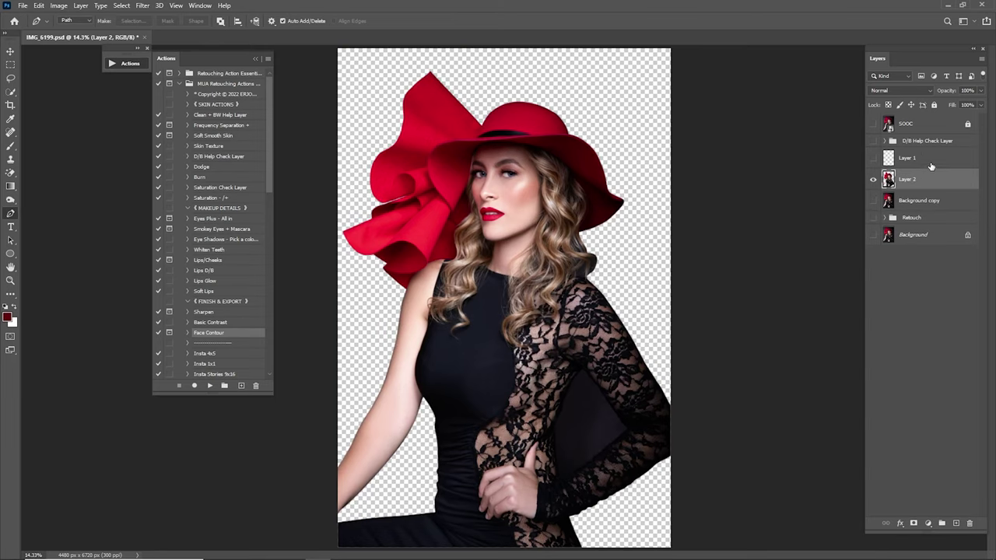
- Inspect the cutout around the hat, hair and sleeve, and the background left between the lace-covered arm and the waist
key(z)
drag(620, 178, 679, 271)
drag(563, 243, 572, 267)
key(space)
drag(575, 329, 702, 203)
key(ctrl+0)
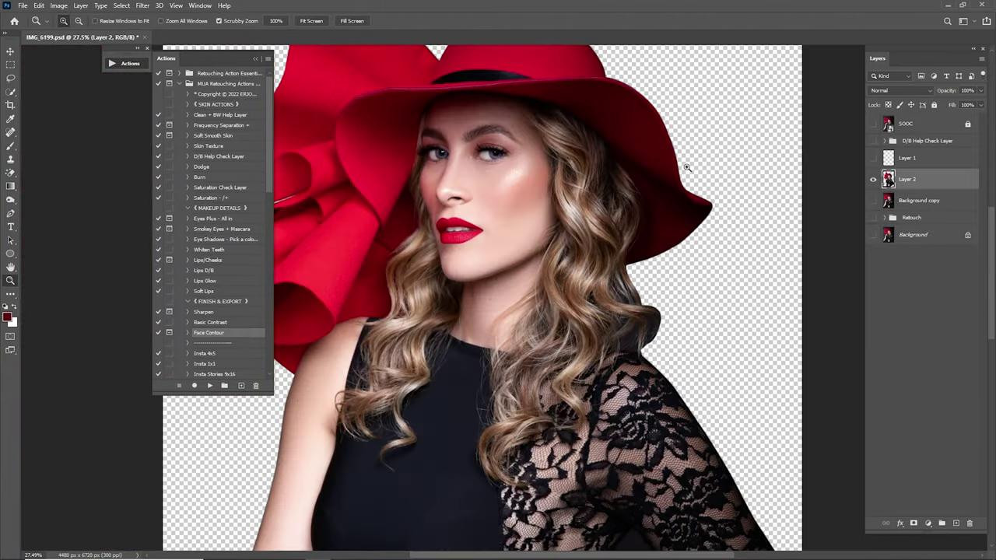
drag(586, 432, 665, 332)
key(space)
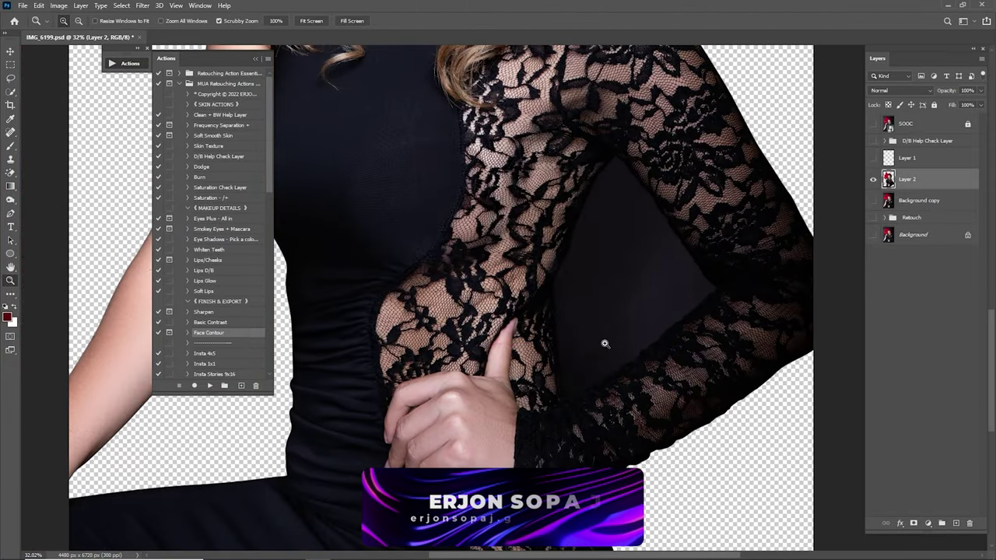
drag(554, 389, 611, 398)
key(space)
drag(801, 223, 625, 319)
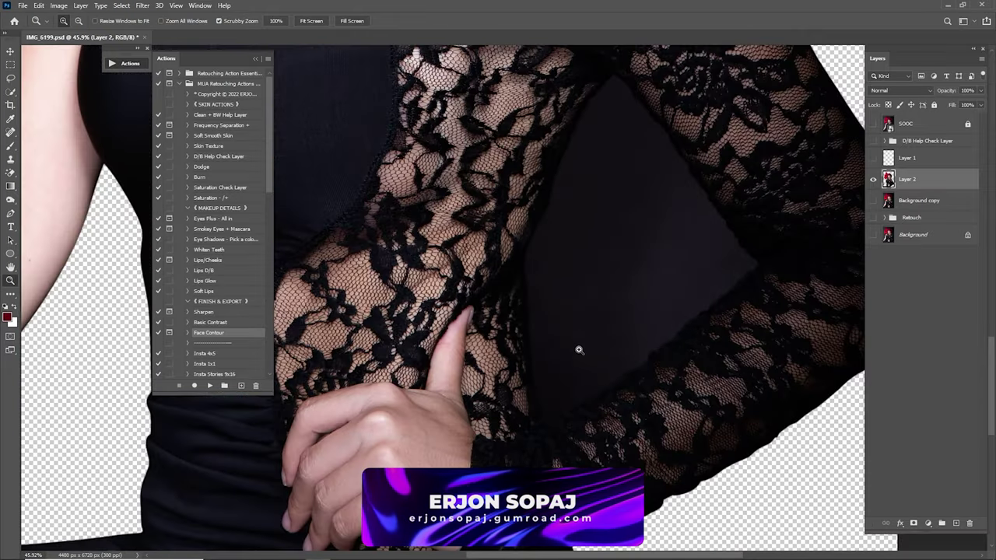
- Start a Pen path at the bottom of the arm gap and trace up the waist's lace edge
drag(511, 412, 603, 472)
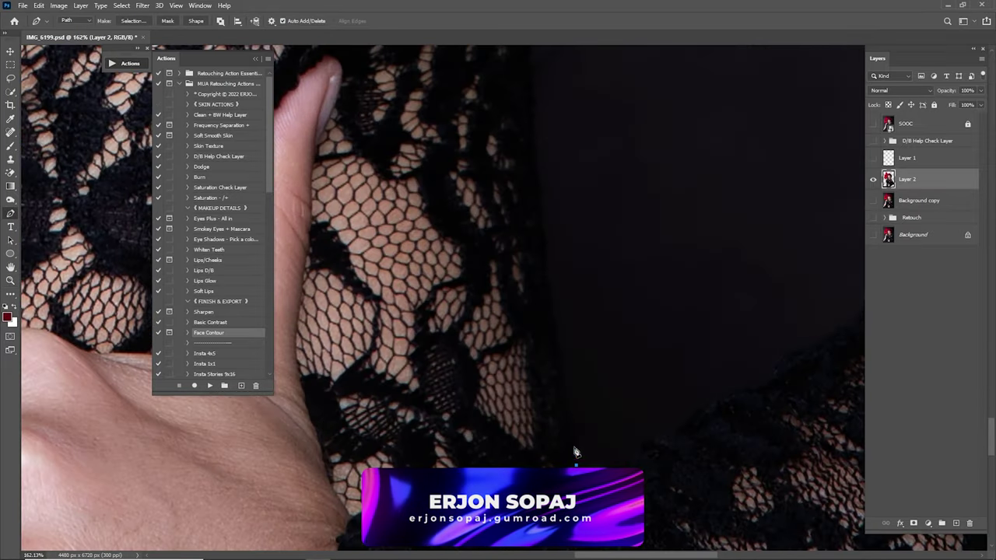
scroll(557, 408, up, 3)
drag(549, 355, 560, 427)
drag(544, 356, 539, 287)
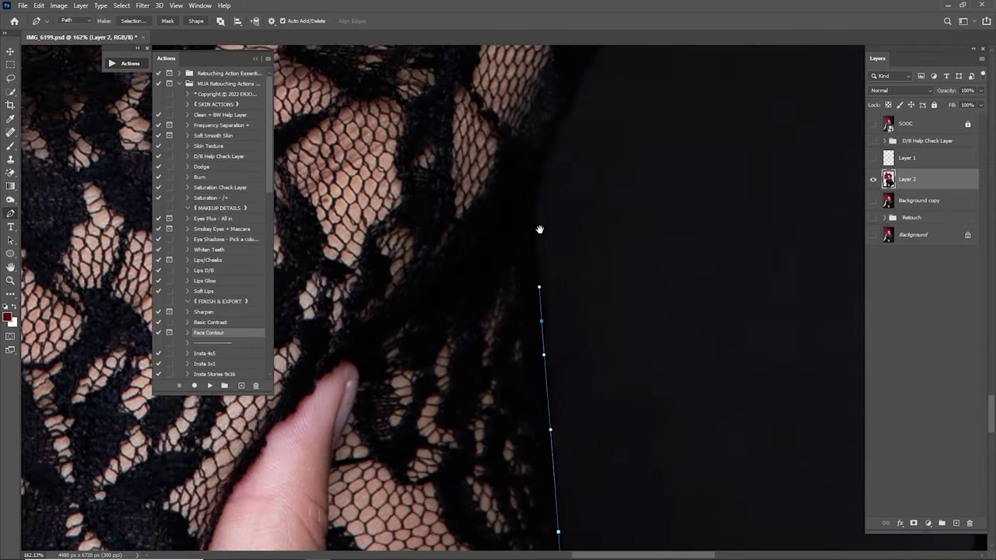
drag(540, 228, 472, 436)
drag(534, 416, 553, 370)
drag(567, 302, 502, 389)
drag(531, 374, 546, 339)
- Continue the Pen path over the top of the gap and down the upper sleeve's inner edge to the elbow
key(ctrl+space)
drag(596, 287, 613, 290)
drag(636, 241, 646, 232)
drag(581, 189, 598, 211)
drag(646, 294, 554, 247)
drag(579, 285, 594, 186)
drag(641, 245, 666, 267)
drag(684, 301, 678, 321)
- Trace the lace forearm's upper edge from the elbow back to the wrist and close the gap's Pen path
drag(607, 321, 578, 340)
drag(584, 335, 736, 203)
drag(643, 269, 633, 288)
drag(702, 220, 692, 244)
drag(650, 288, 640, 298)
drag(505, 381, 727, 232)
drag(631, 301, 617, 309)
drag(510, 366, 660, 275)
drag(616, 292, 624, 336)
drag(611, 360, 598, 360)
drag(577, 351, 568, 350)
click(541, 348)
drag(658, 184, 551, 339)
drag(655, 269, 506, 272)
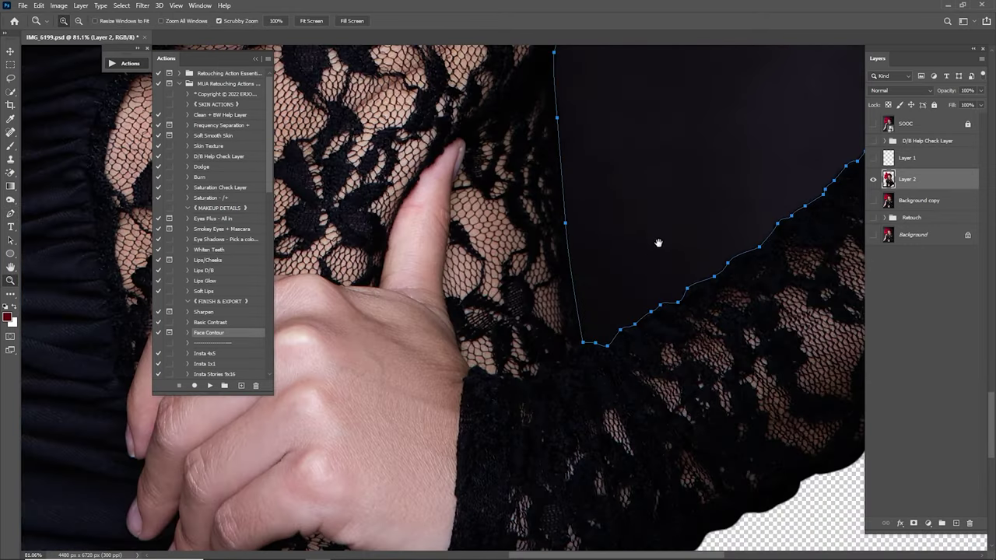
- Turn the arm gap's path into a selection with a 1-pixel feather and delete the background inside it
drag(707, 187, 574, 338)
drag(687, 222, 618, 294)
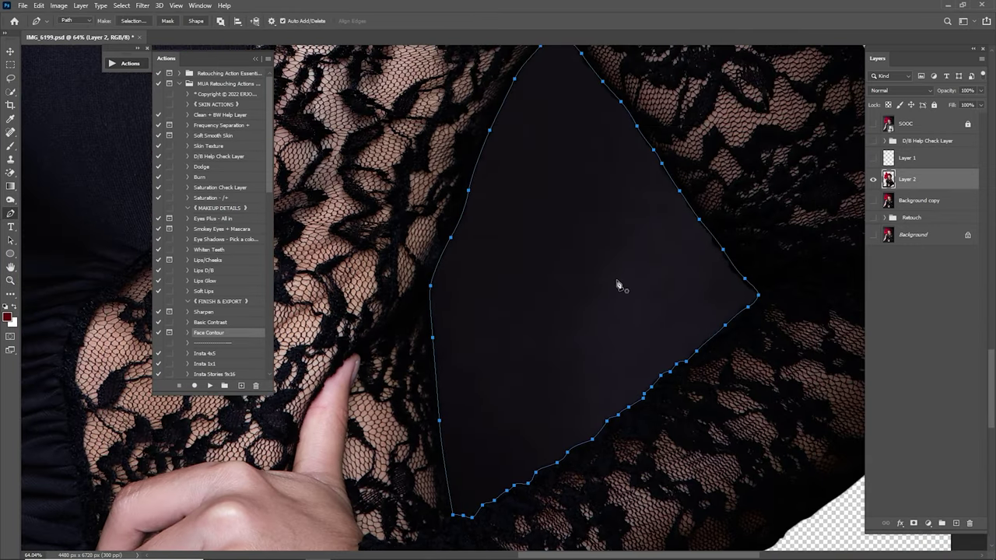
right_click(620, 277)
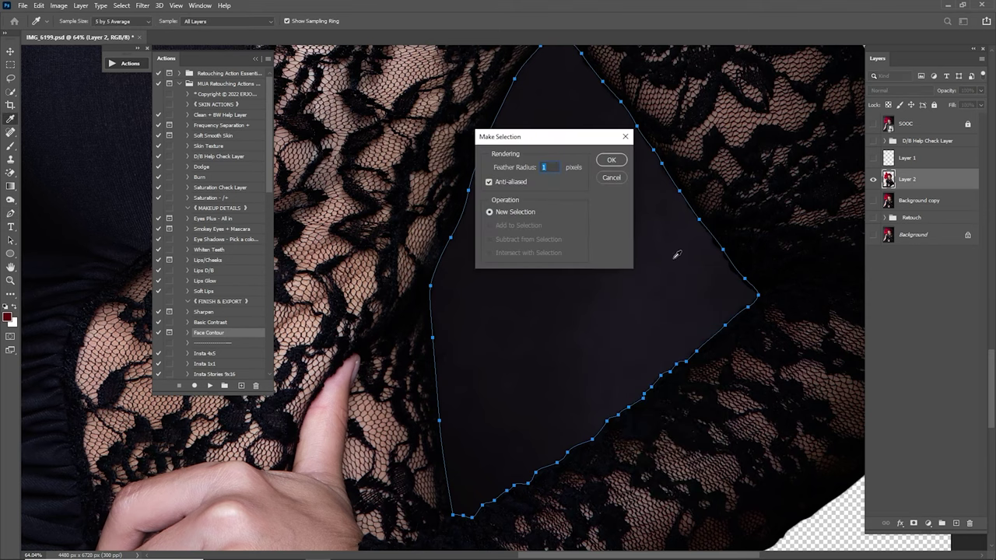
key(Return)
drag(659, 232, 604, 285)
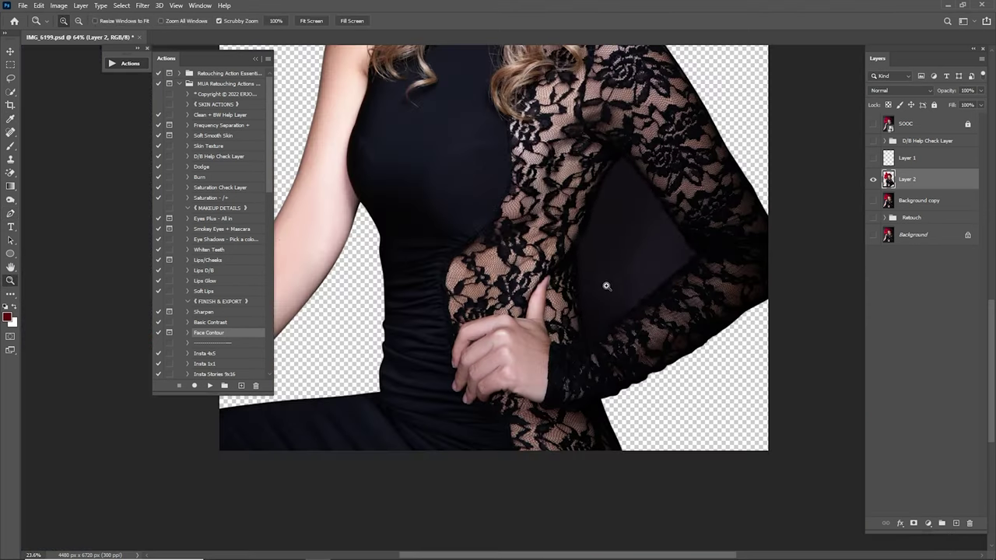
key(Delete)
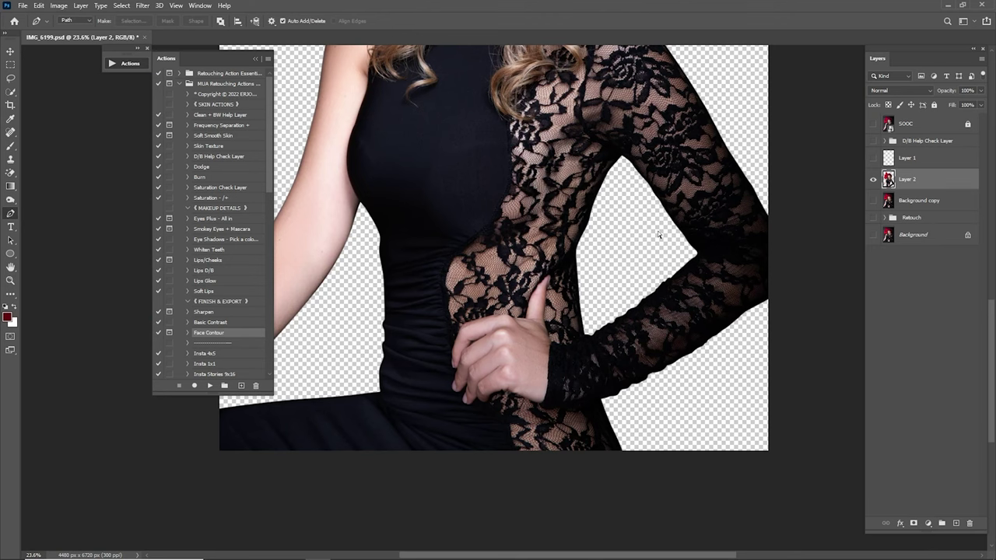
- Compare the full cutout with and without Background copy, and inspect the background left around the hair curl above the lace shoulder
key(ctrl+0)
click(871, 201)
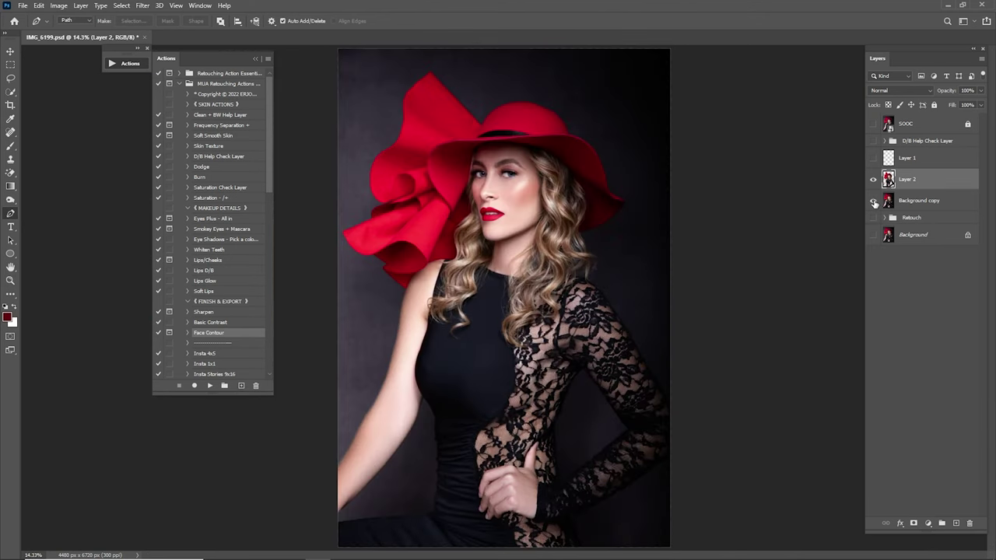
click(873, 200)
click(874, 201)
click(881, 200)
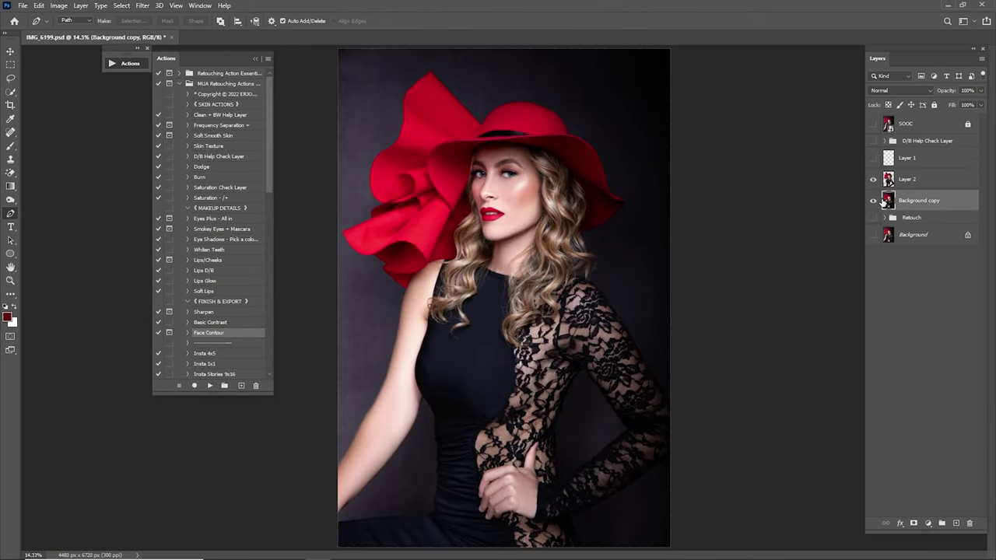
click(873, 201)
click(872, 201)
click(872, 201)
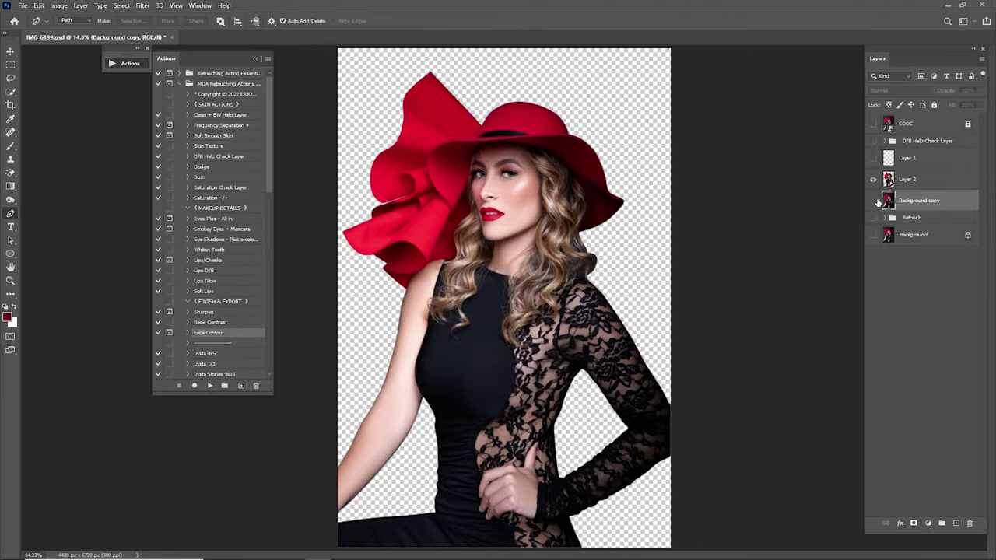
key(z)
drag(587, 264, 633, 272)
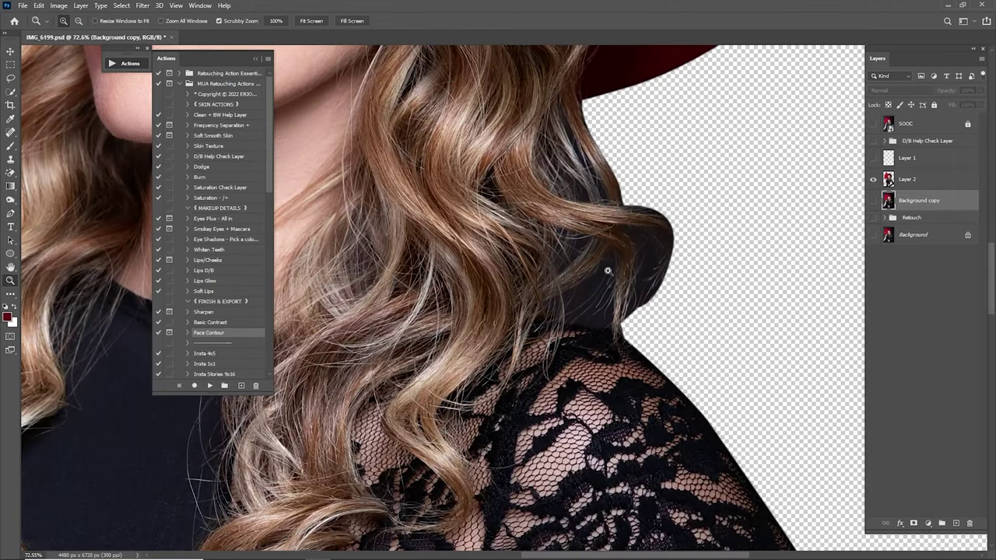
key(ctrl+0)
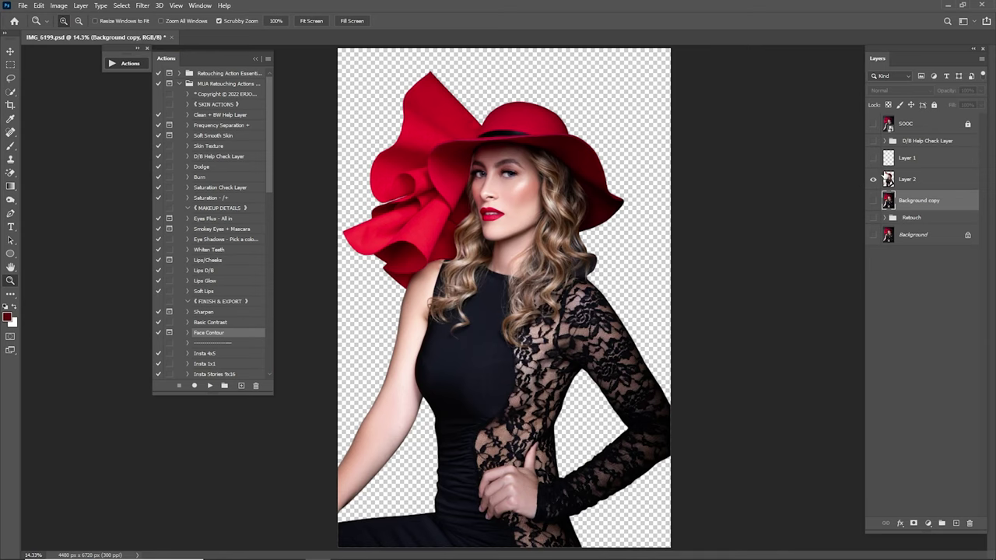
- Show Background copy in place of Layer 2, load Layer 2's outline as a selection and open it in Select and Mask
click(873, 179)
click(873, 201)
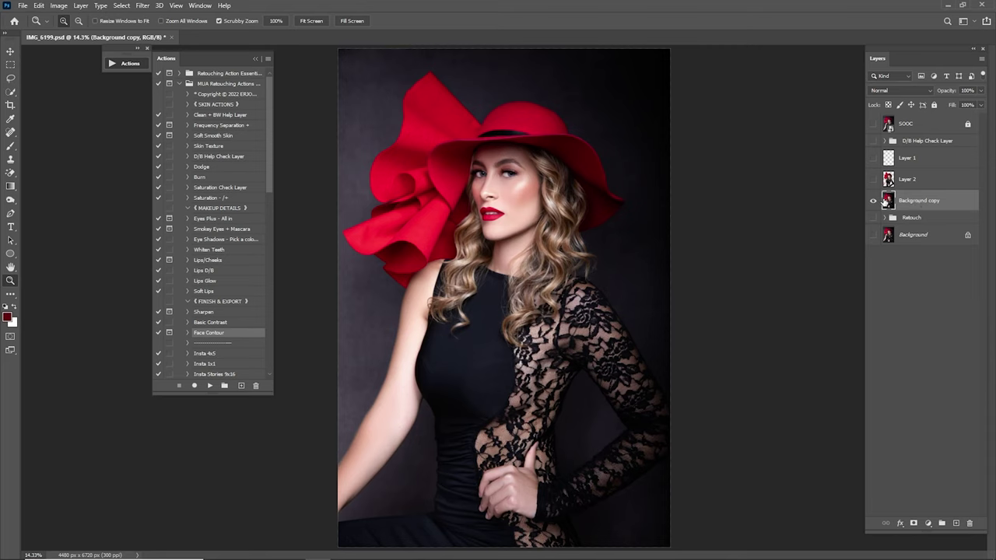
ctrl+click(890, 179)
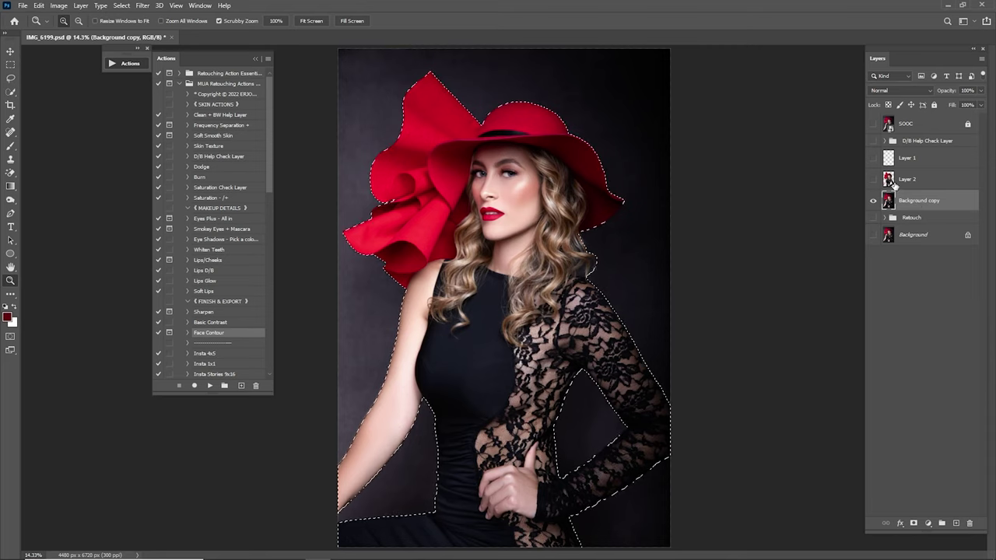
click(10, 78)
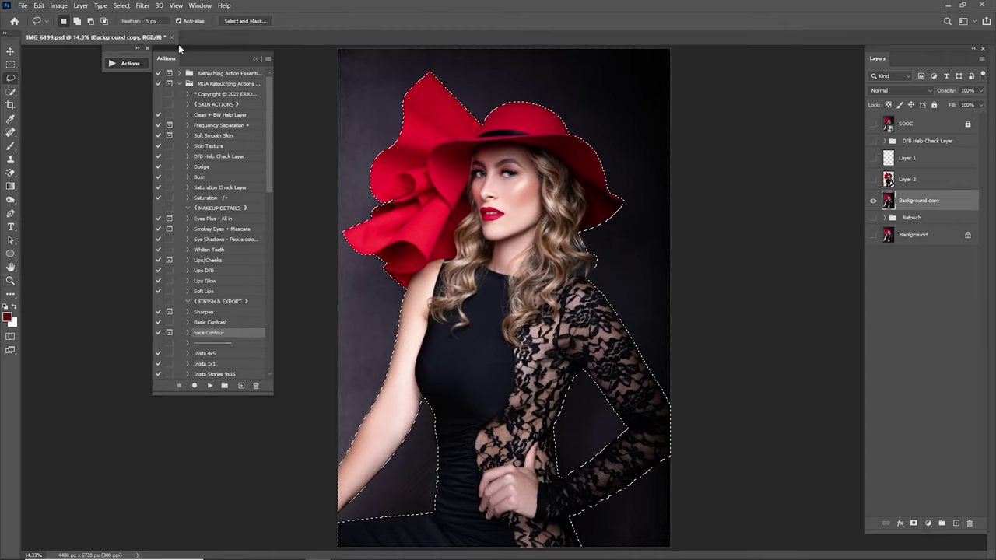
click(259, 23)
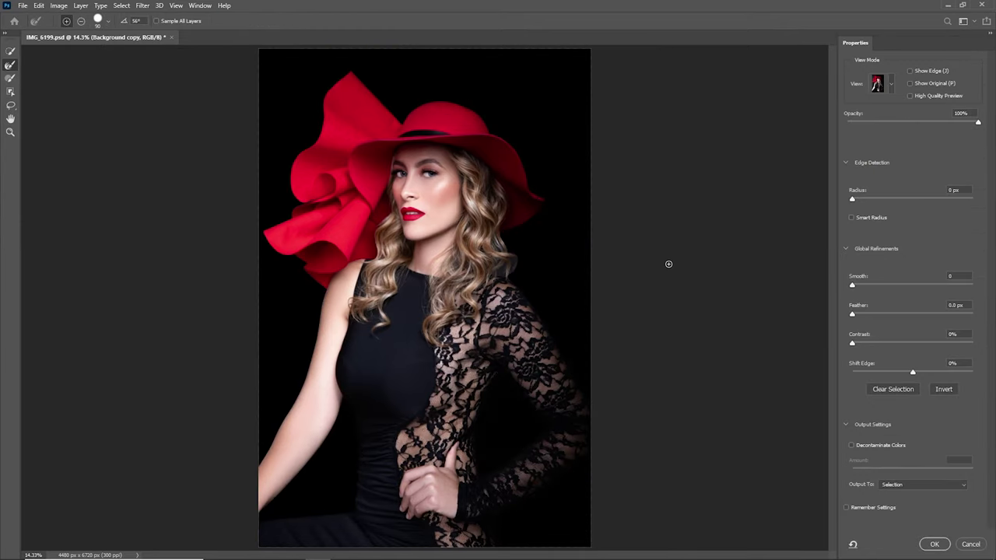
- Set the Refine Edge Brush to size 150 and paint over the background around the outer hair curl above the shoulder
key(z)
drag(503, 276, 545, 258)
drag(590, 322, 605, 291)
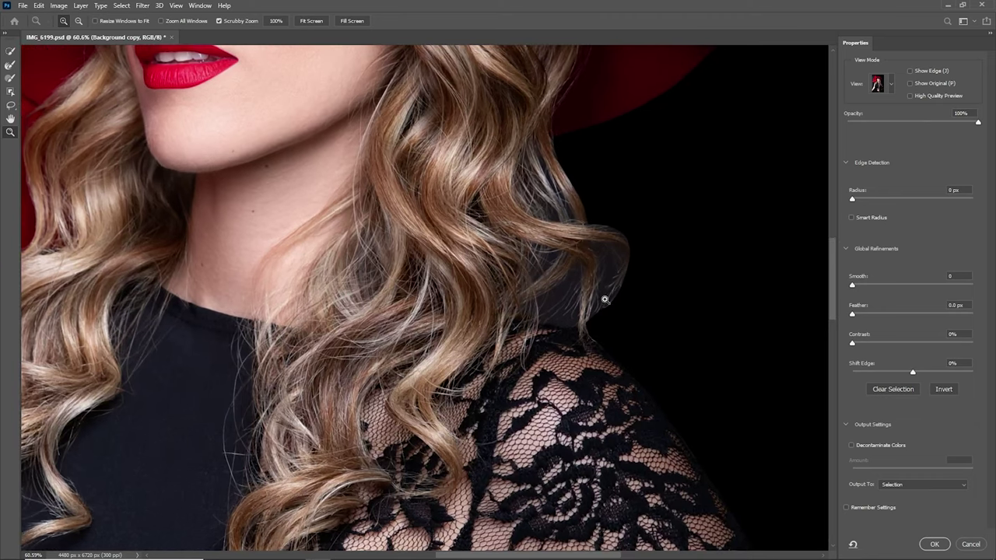
click(11, 79)
click(10, 64)
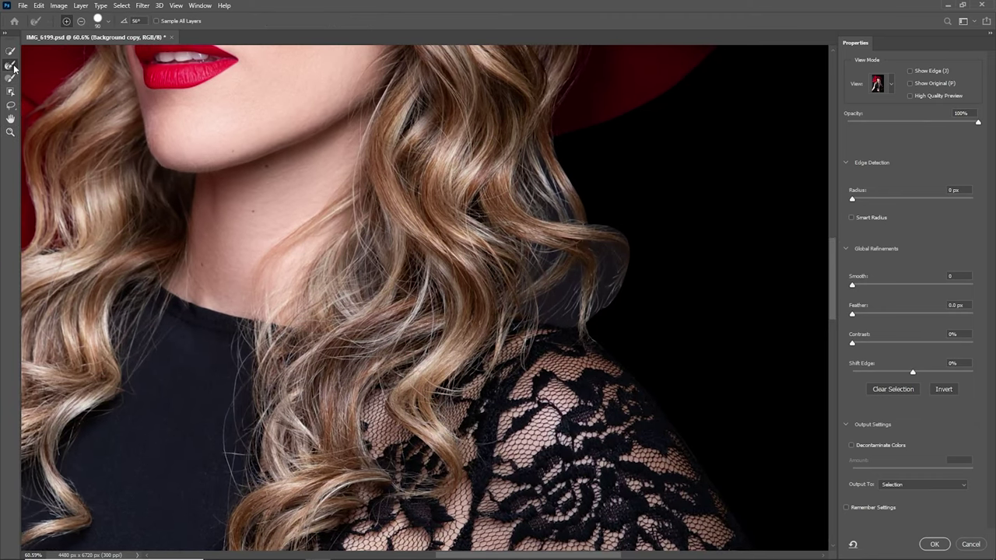
key(bracketright)
key(bracketright)
key(bracketright)
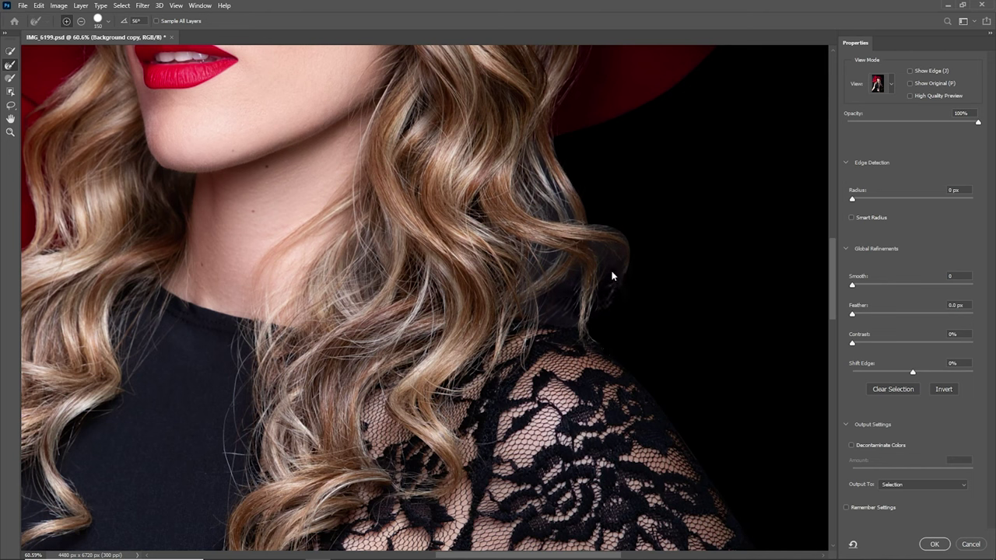
drag(612, 276, 605, 248)
- Reduce the Refine Edge Brush to size 100 and paint over the background between the hair strands and the lace shoulder
key(bracketleft)
key(bracketleft)
mouse_move(549, 206)
mouse_down()
mouse_move(546, 314)
mouse_move(582, 293)
mouse_move(565, 315)
mouse_move(567, 304)
mouse_up()
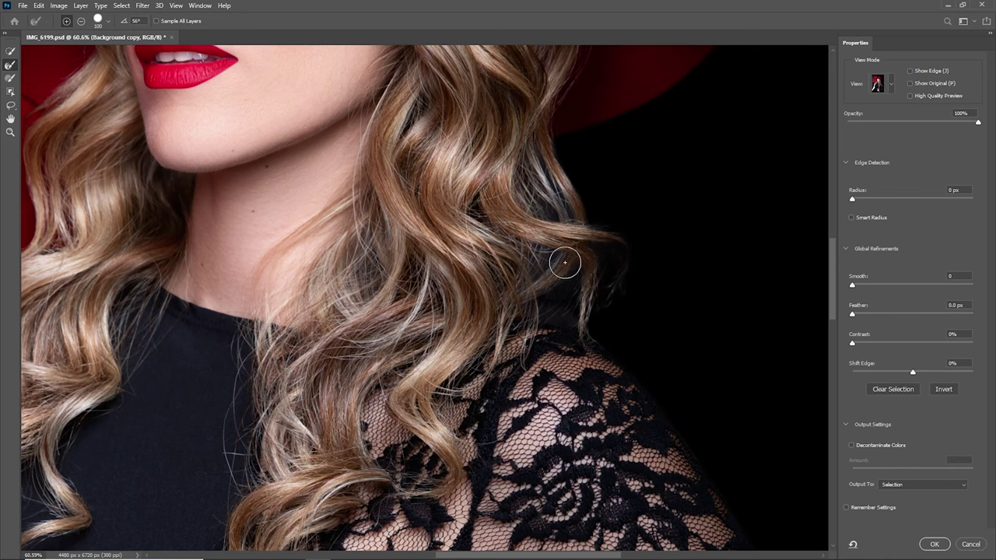
mouse_move(564, 263)
mouse_down()
mouse_move(553, 218)
mouse_move(577, 222)
mouse_move(595, 266)
mouse_move(601, 253)
mouse_move(550, 313)
mouse_up()
key(bracketright)
key(bracketleft)
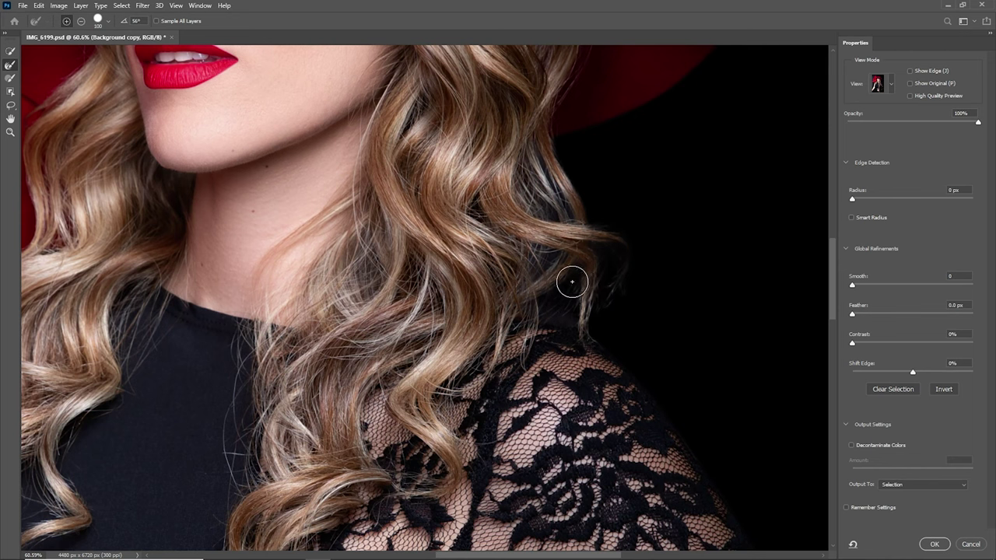
click(551, 204)
drag(554, 203, 559, 207)
mouse_move(583, 281)
mouse_down()
mouse_move(561, 311)
mouse_move(568, 323)
mouse_up()
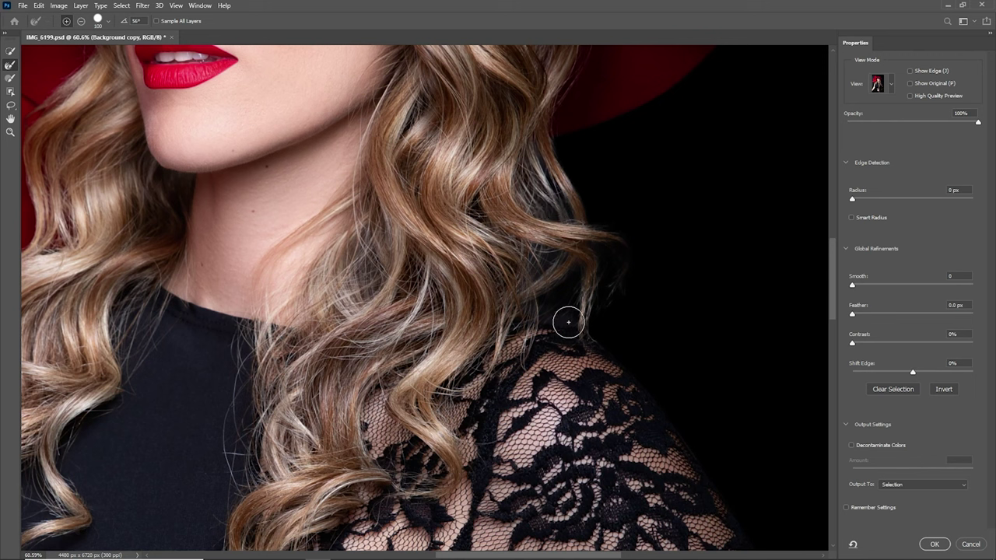
- Set the edge detection radius to 2 px with Smart Radius, contrast to 26% and Shift Edge to -12%
click(866, 199)
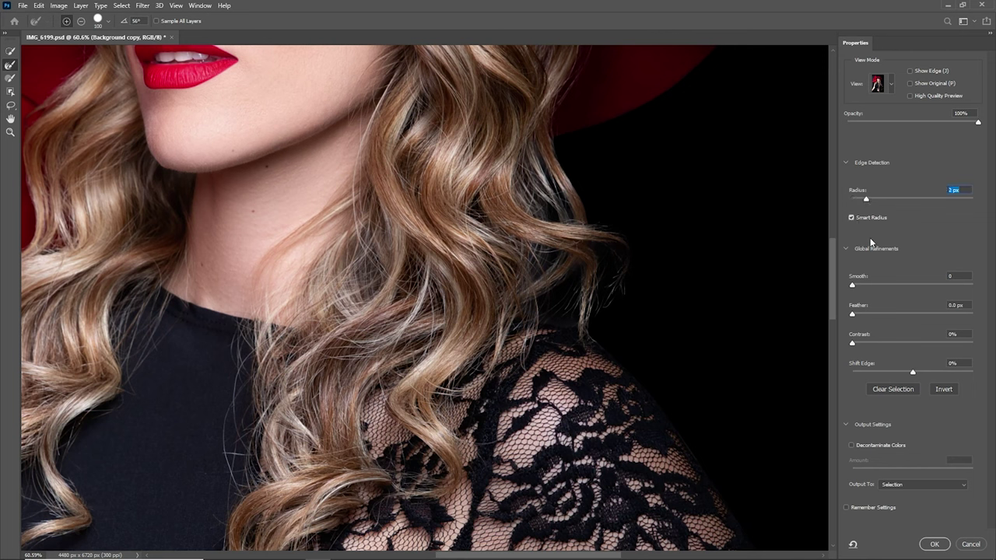
click(865, 343)
click(883, 344)
click(903, 373)
click(903, 372)
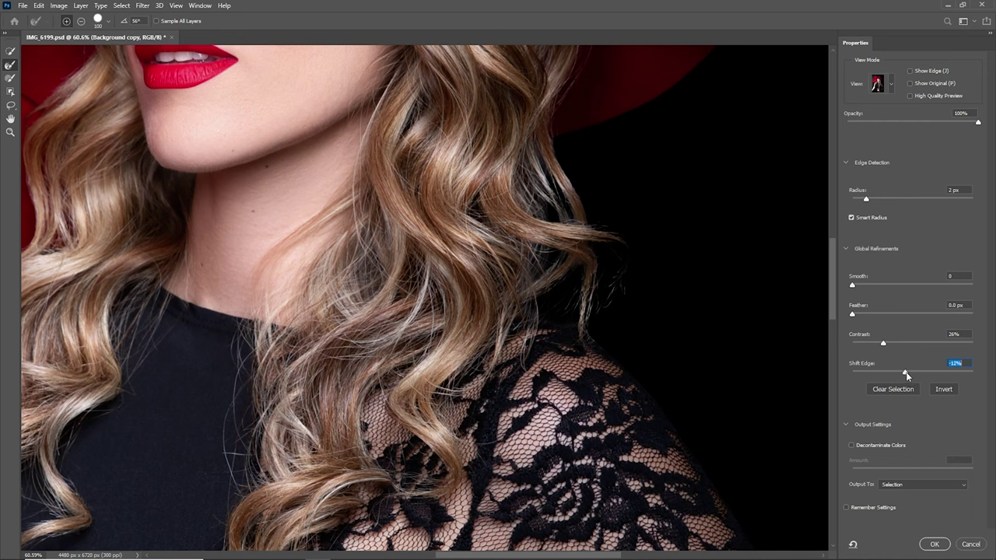
- Refine the hair edge just above the lace shoulder with a smaller brush and output the result as a selection
key([)
drag(537, 320, 563, 318)
click(934, 545)
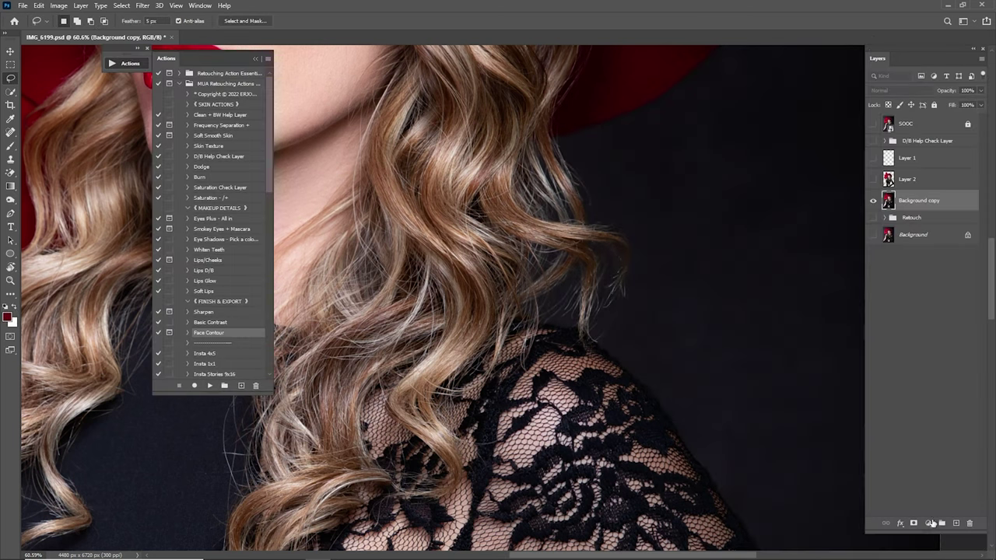
- Copy the refined selection from Background copy onto a new layer and hide Background copy
key(ctrl+0)
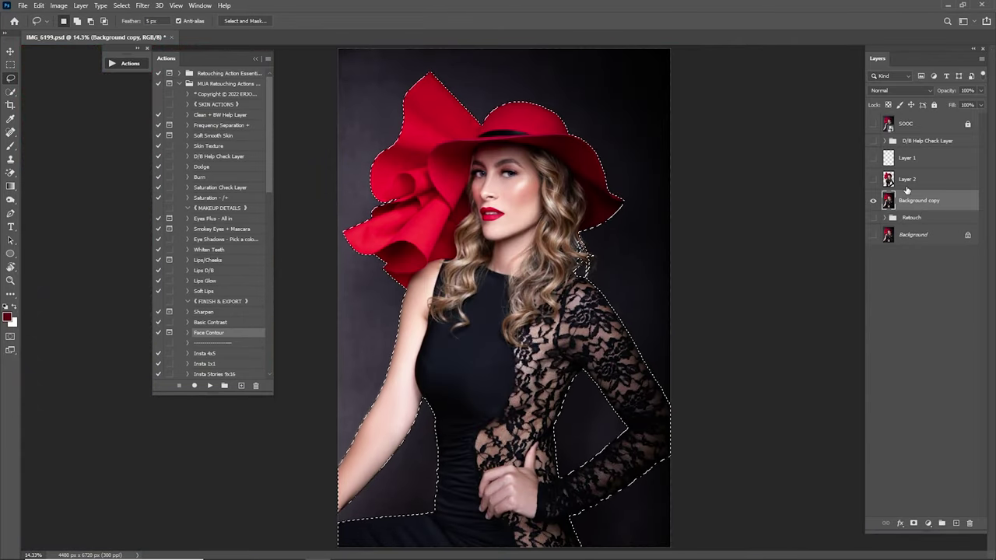
key(ctrl+j)
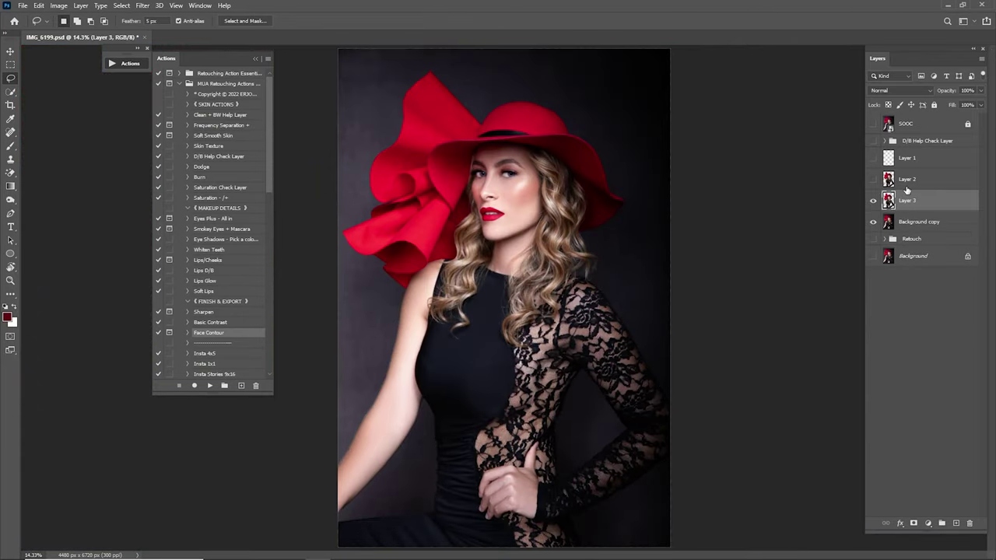
click(872, 222)
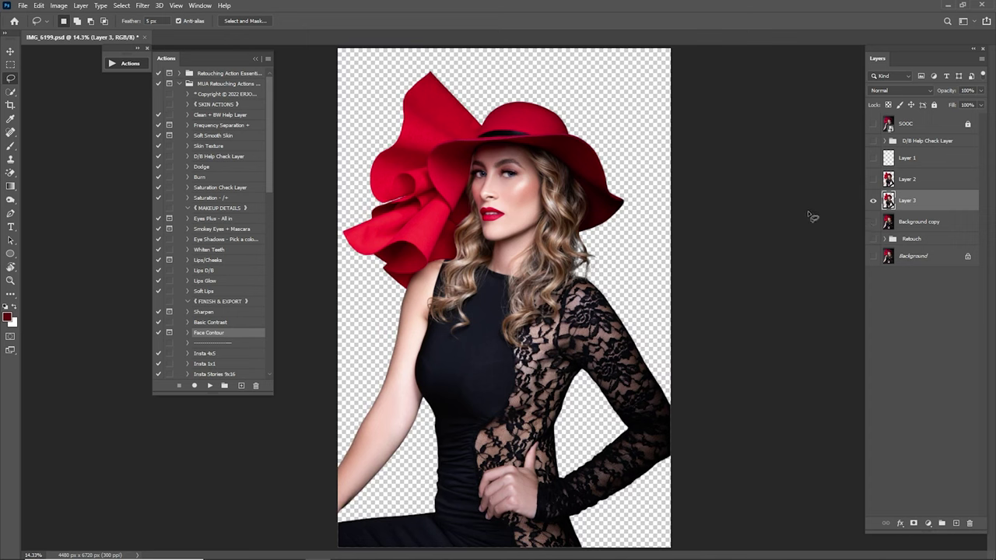
- Add a new layer directly above Background copy and fill it with the red ca0023
click(925, 222)
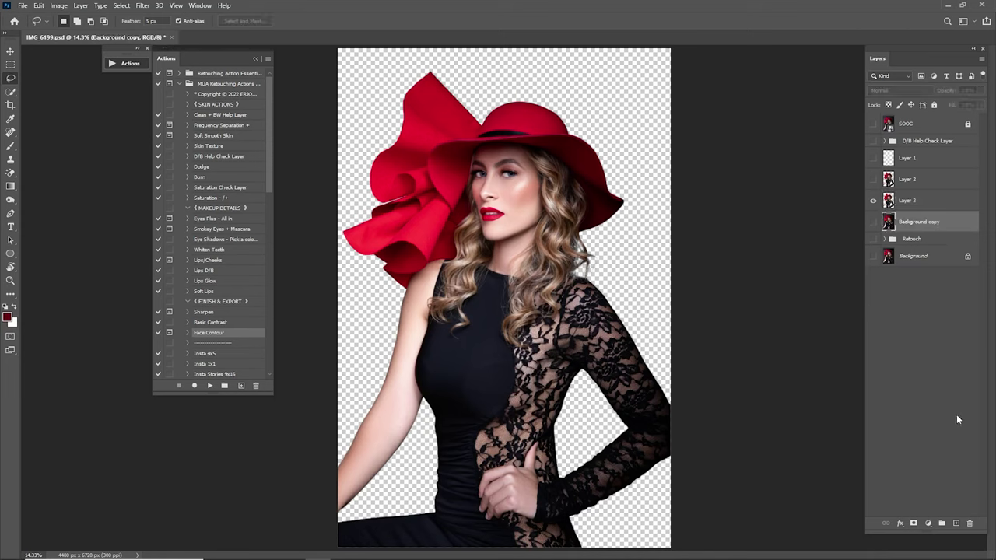
click(956, 523)
click(8, 317)
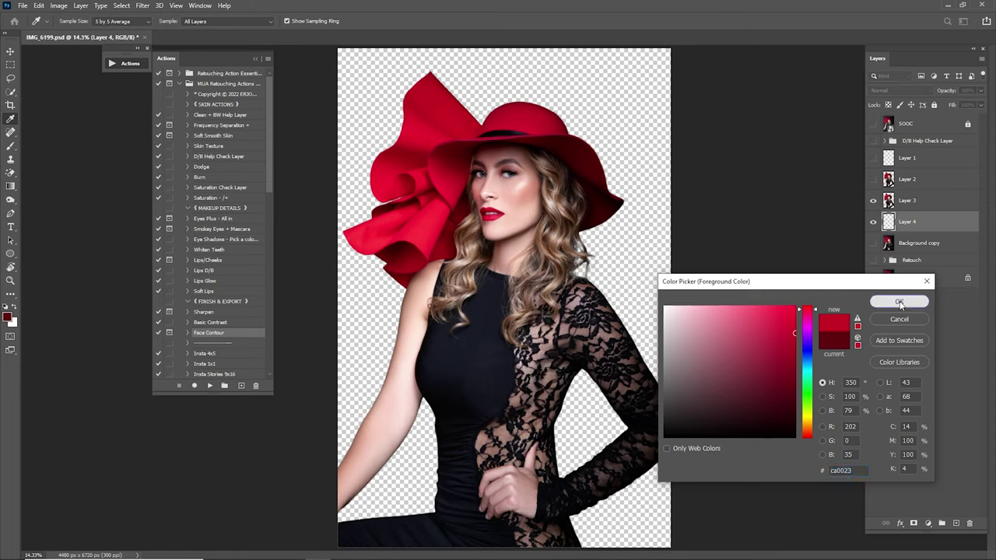
click(898, 301)
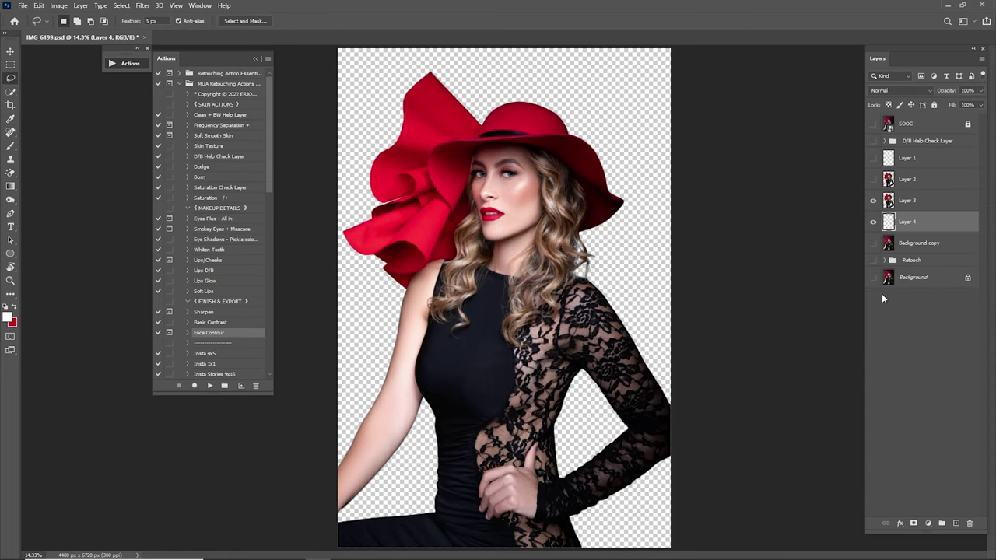
key(ctrl+BackSpace)
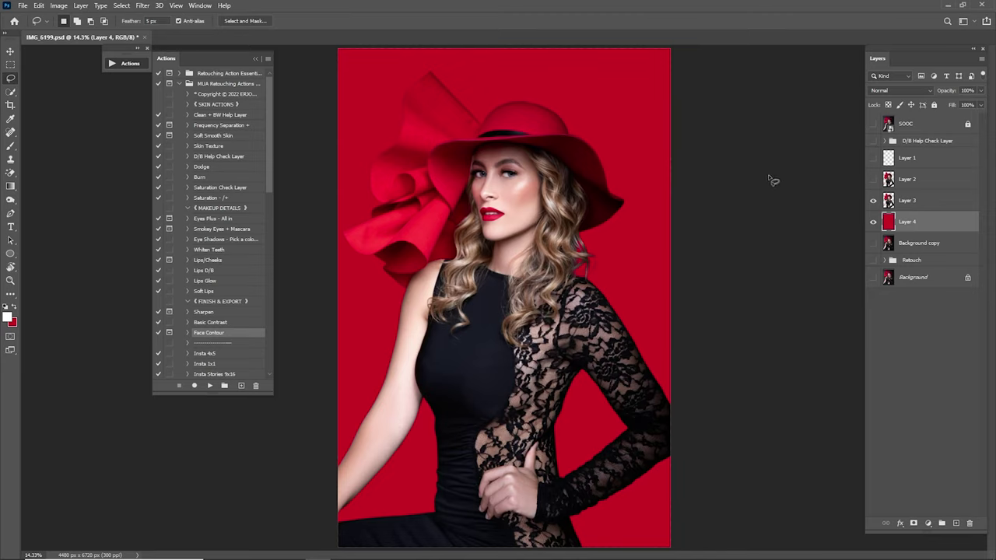
- Make Background copy visible again and compare the portrait with and without the red fill layer
click(873, 223)
click(872, 223)
click(873, 222)
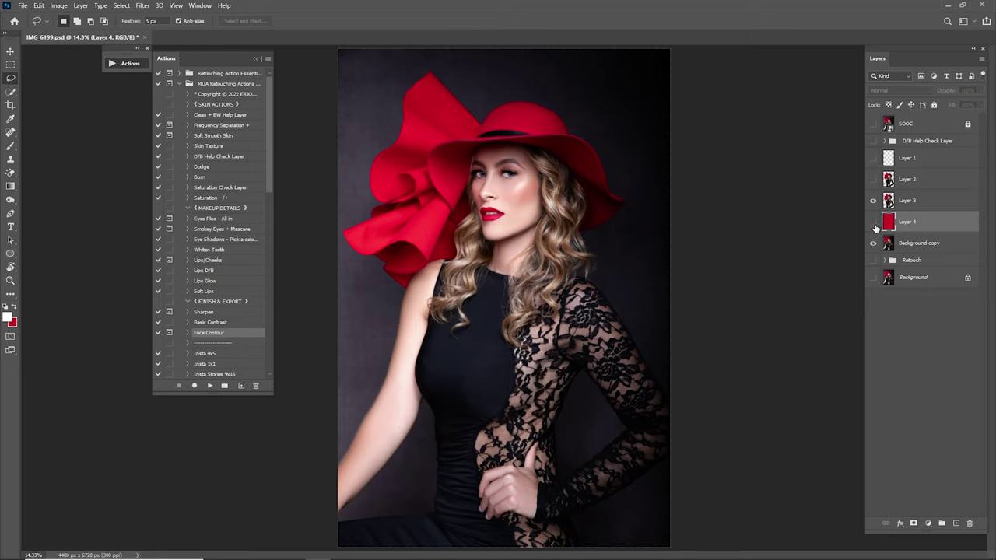
click(872, 222)
click(872, 222)
click(873, 223)
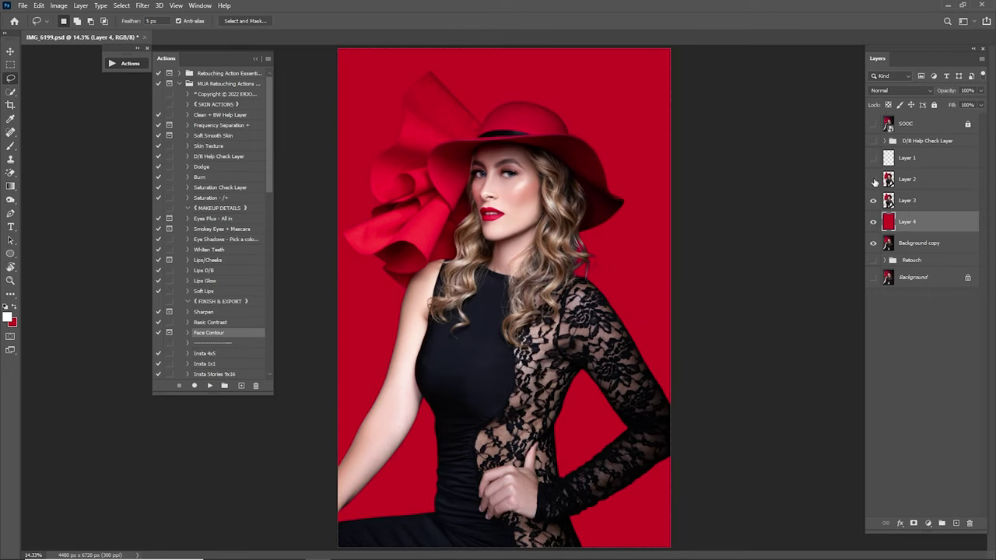
click(873, 223)
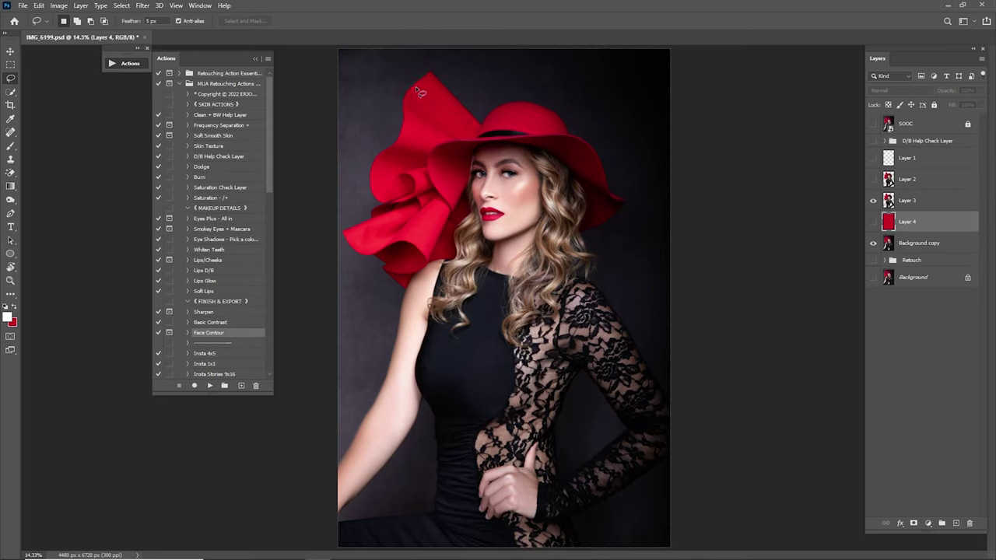
click(873, 223)
- Set the red fill layer's blend mode to Overlay and duplicate the layer
click(904, 91)
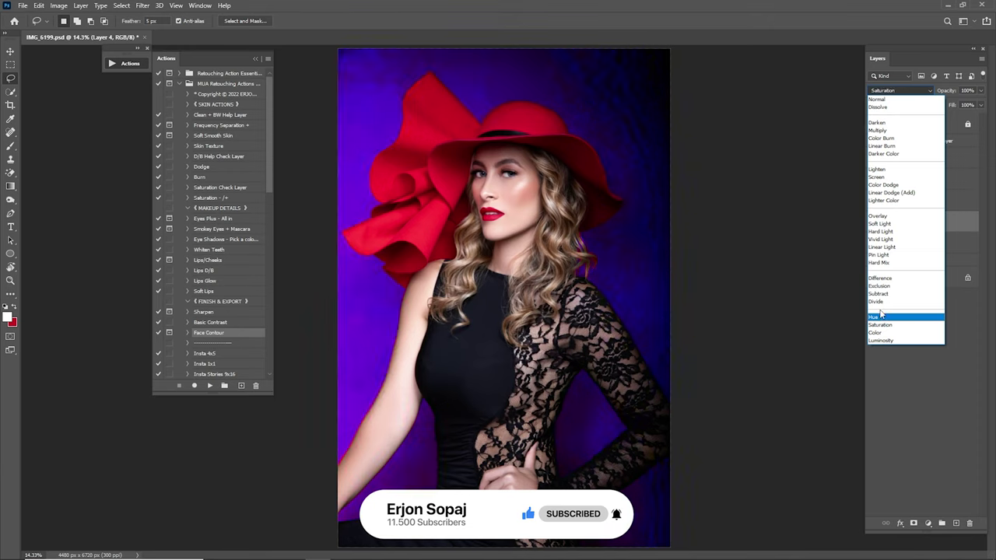
click(880, 220)
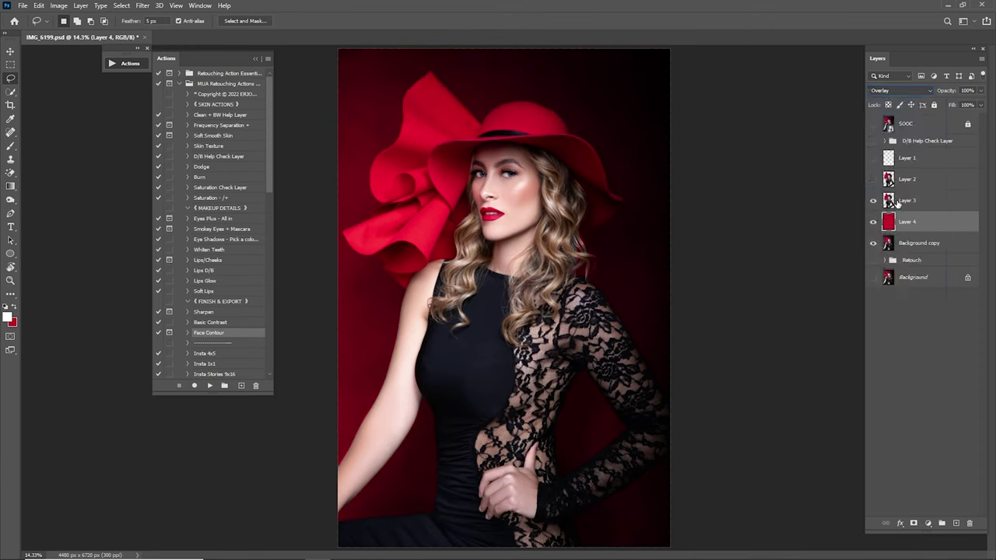
drag(913, 221, 954, 522)
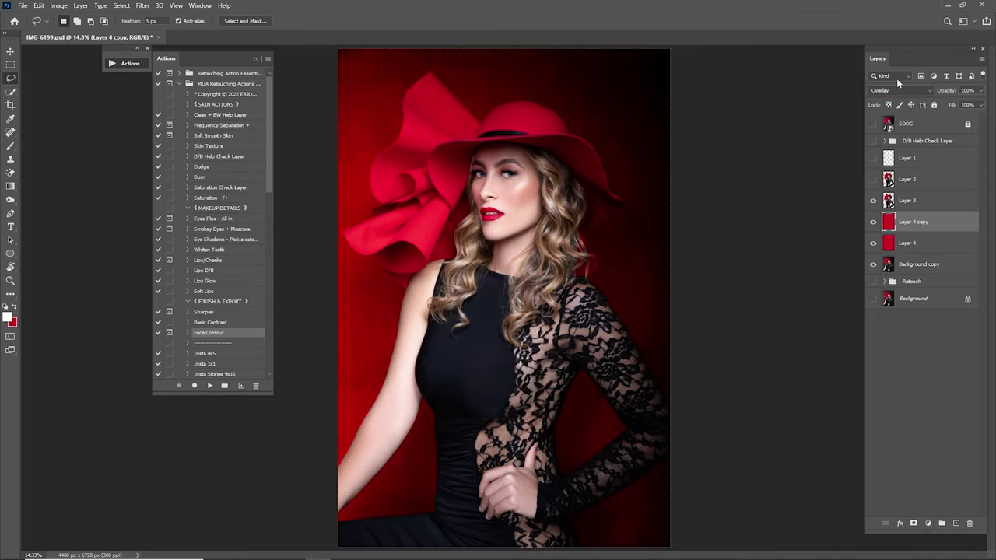
- Set the Layer 4 copy fill's blend mode to Normal and move it below Layer 4
click(903, 91)
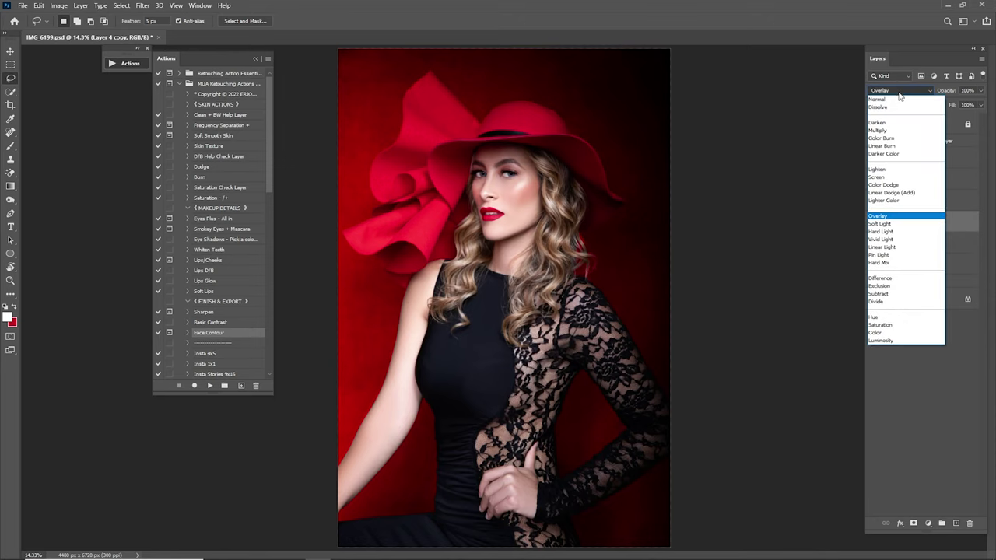
click(895, 99)
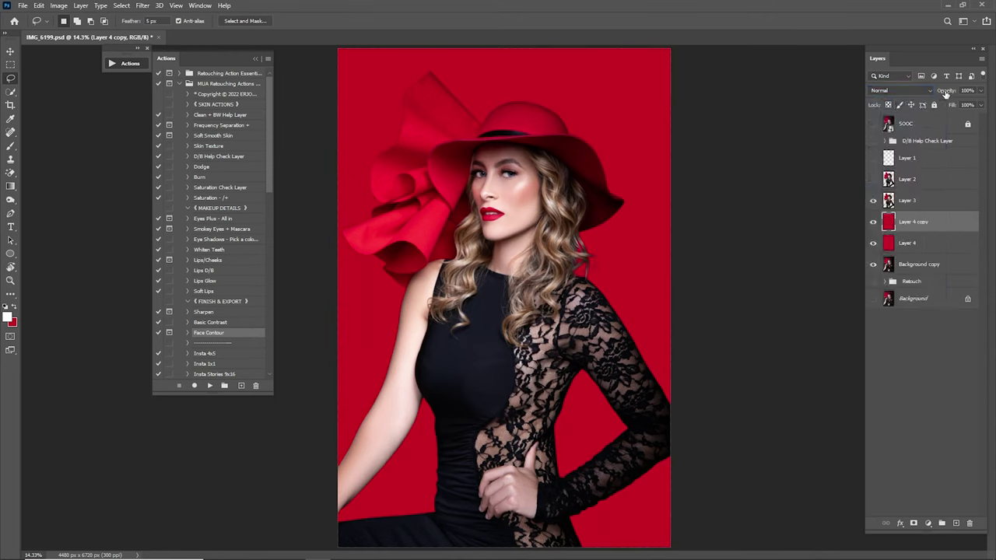
drag(939, 93, 931, 93)
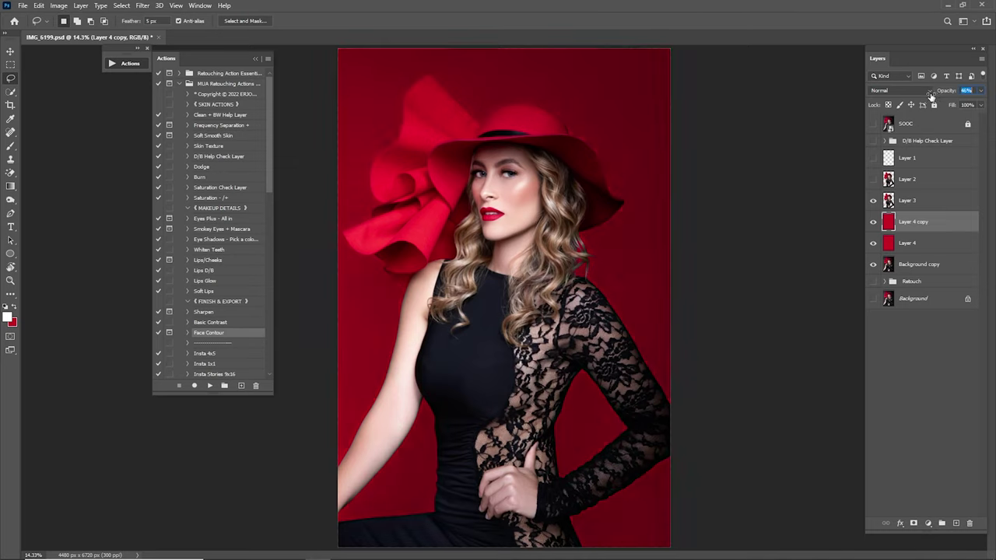
key(ctrl+z)
drag(935, 226, 914, 249)
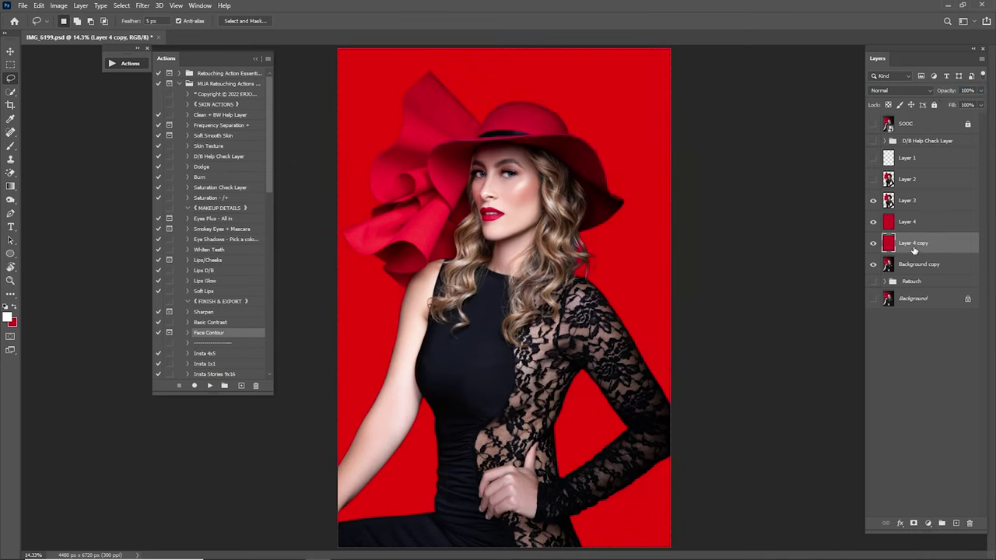
- Set the opacity of Layer 4 copy to 40% and the opacity of the Overlay fill Layer 4 to 36%
click(873, 222)
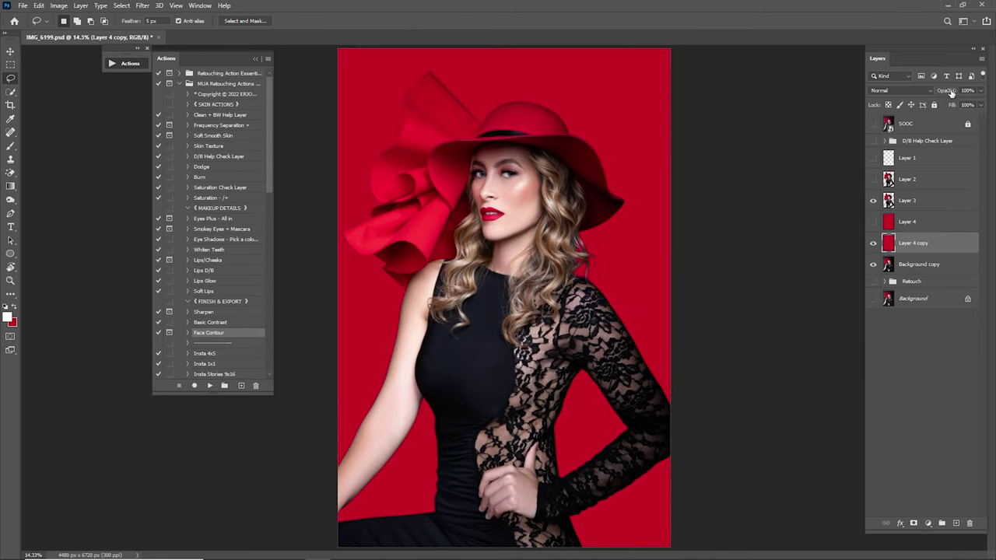
drag(950, 92, 936, 94)
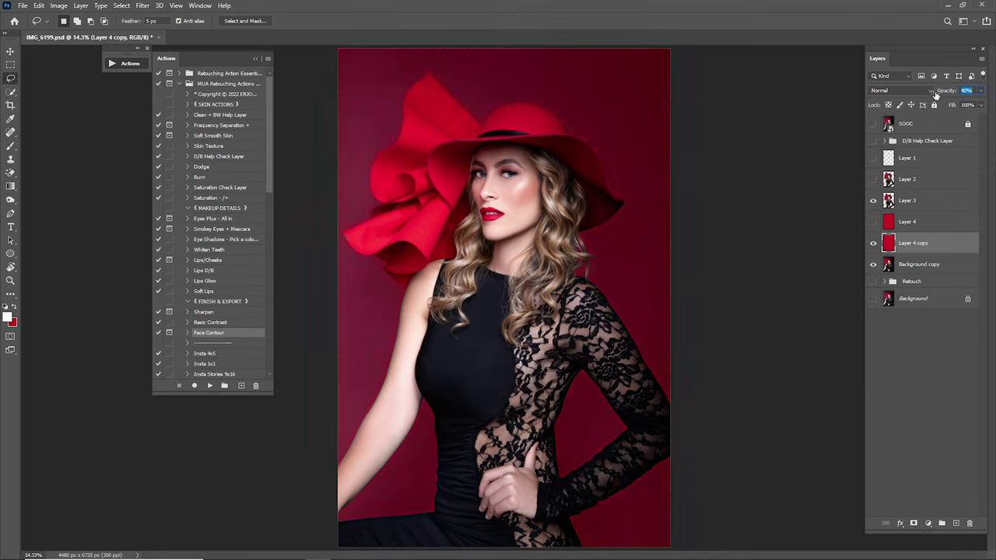
click(908, 221)
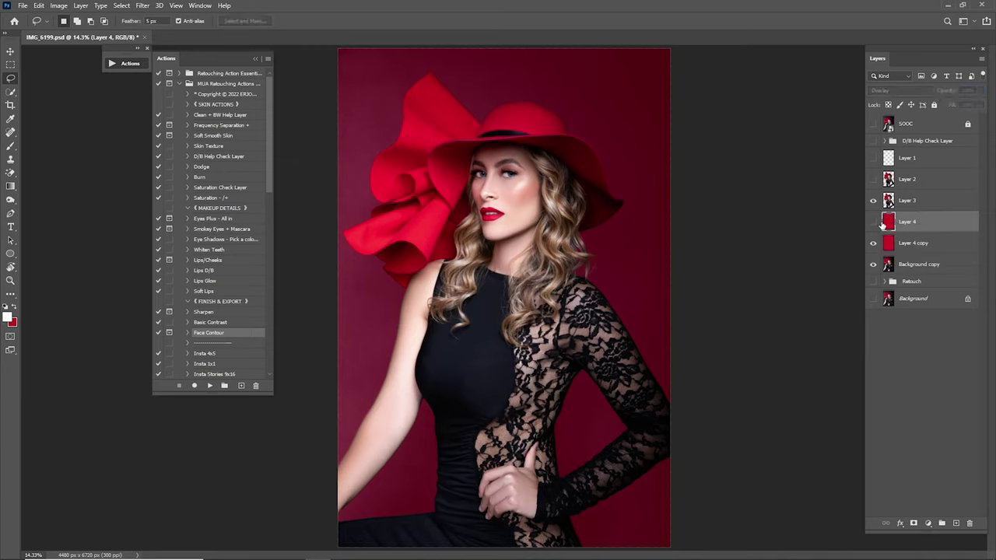
click(873, 222)
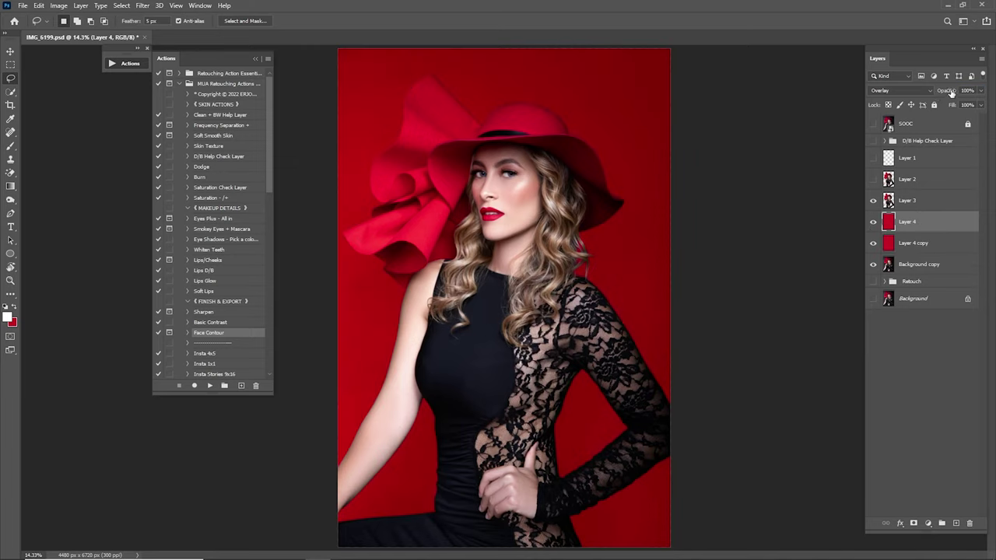
drag(951, 93, 933, 96)
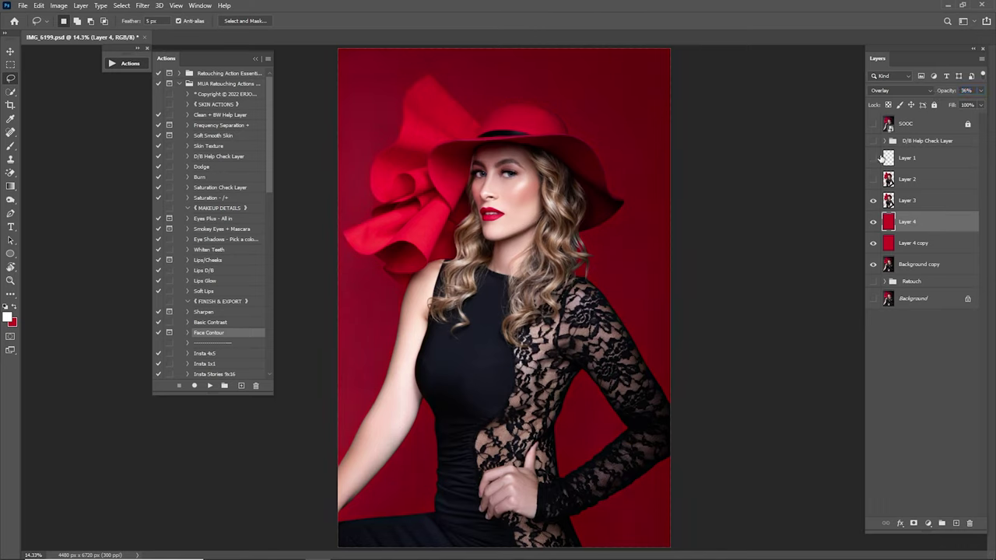
- Compare the red-background result with the original photo in the SOOC layer
click(874, 126)
click(874, 126)
click(875, 126)
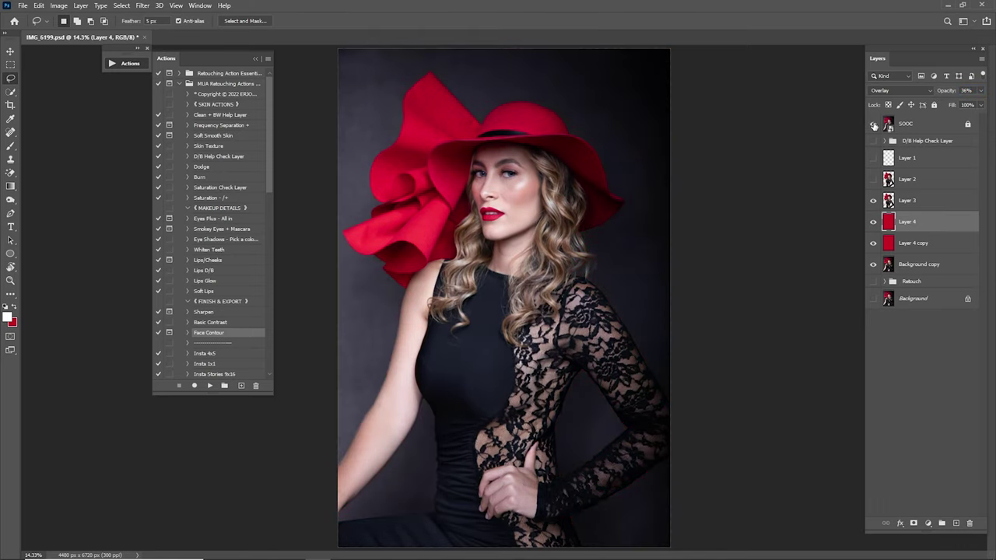
click(874, 126)
click(874, 126)
click(874, 126)
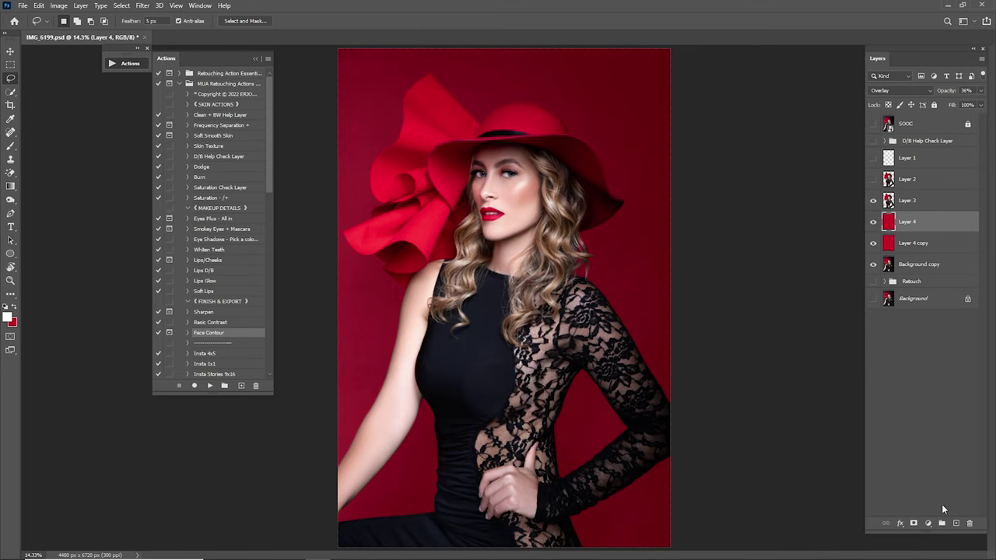
- Add a Hue/Saturation adjustment layer above Layer 4 and set its hue to -180
click(927, 523)
click(949, 418)
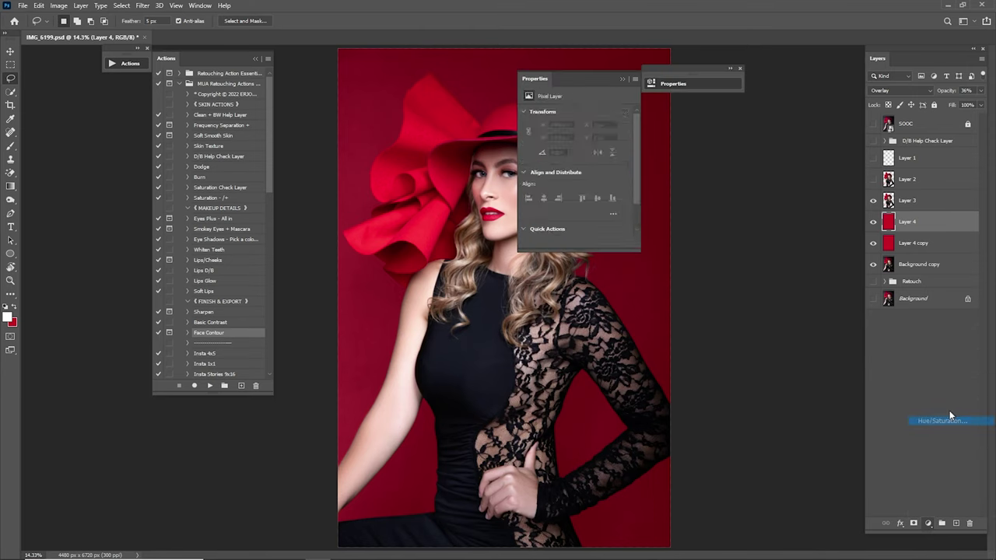
drag(565, 84, 745, 83)
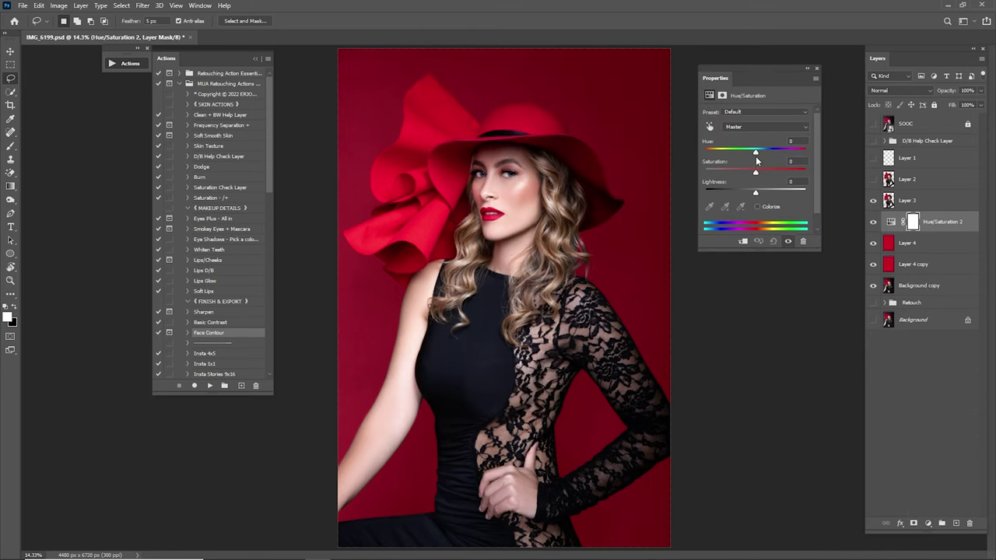
drag(754, 152, 701, 158)
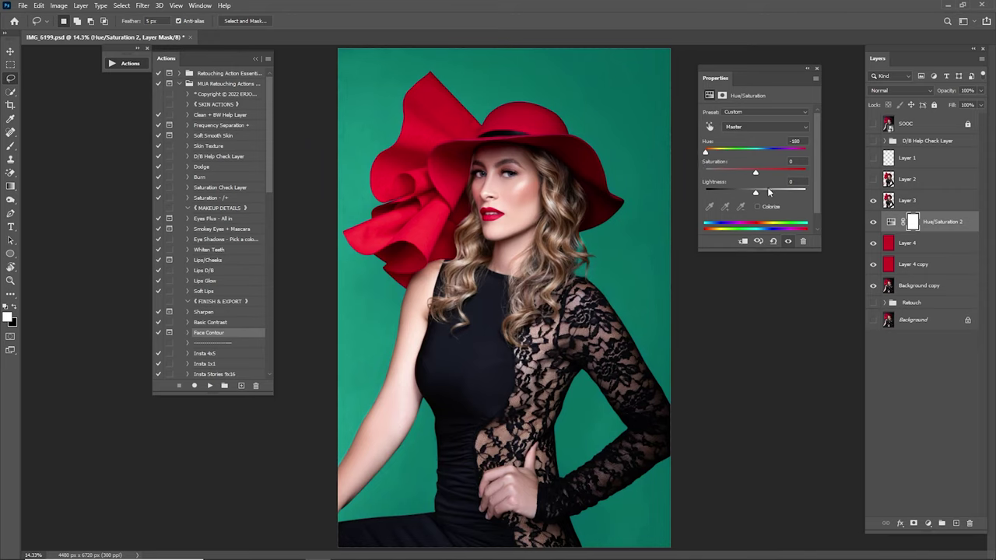
click(806, 68)
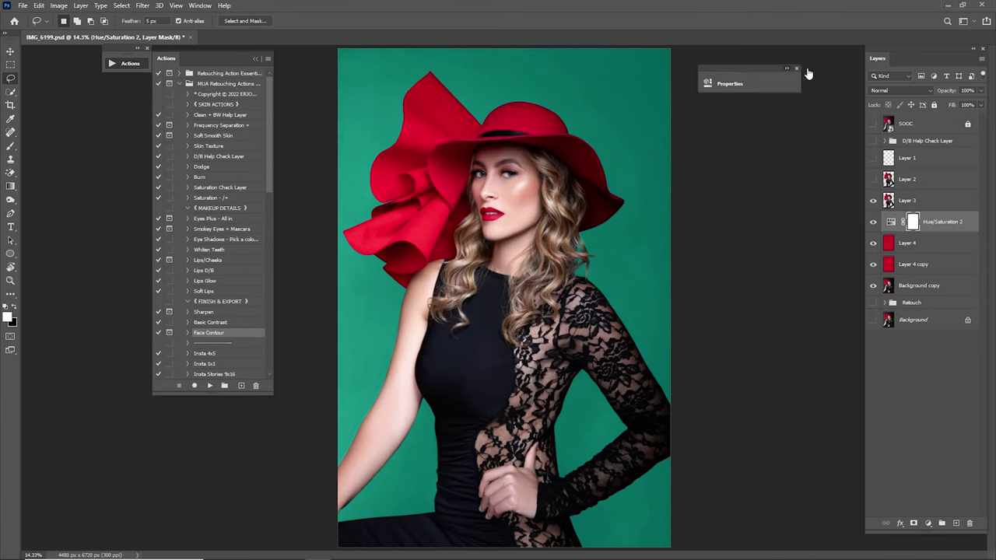
- With both red fill layers hidden, add a Solid Color fill layer using the green 02665b sampled from the background
key(i)
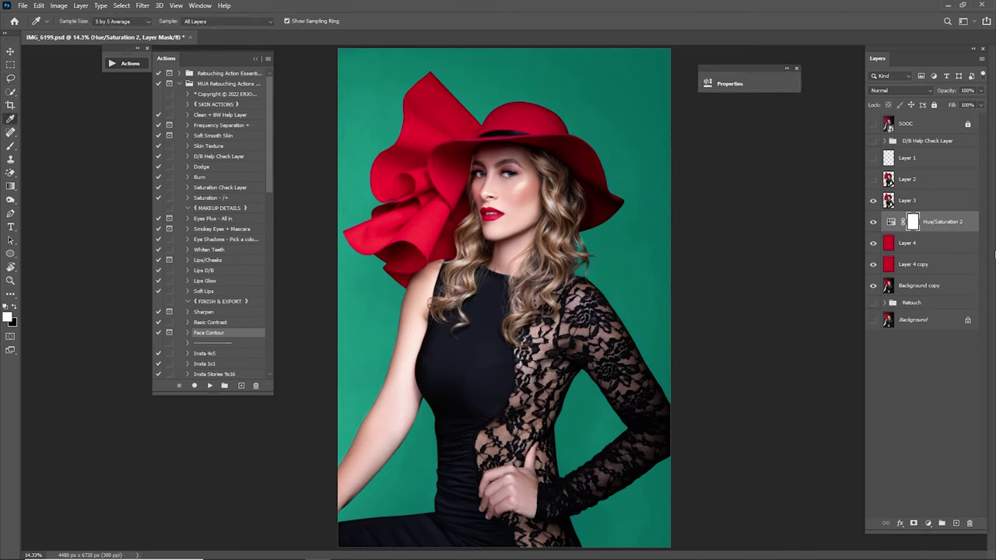
click(907, 243)
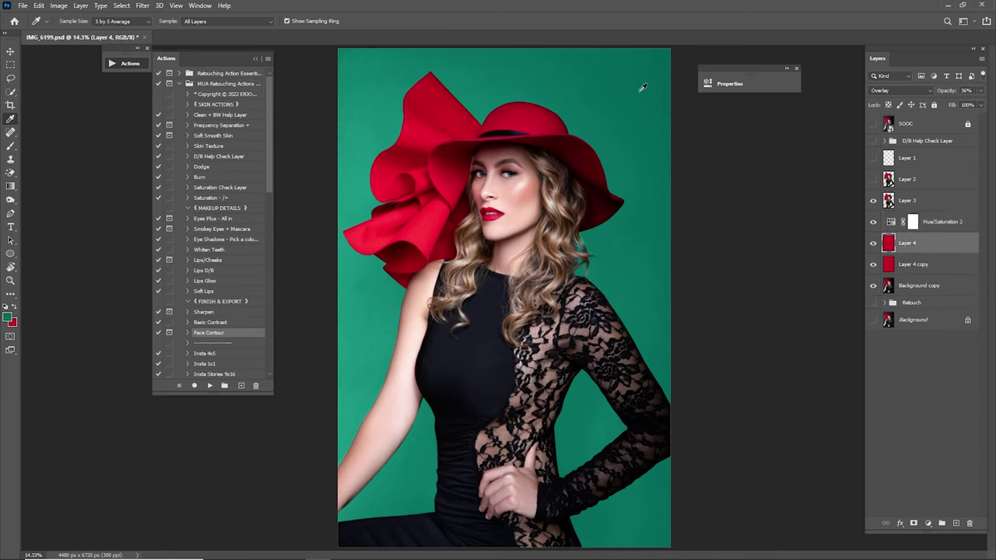
click(876, 266)
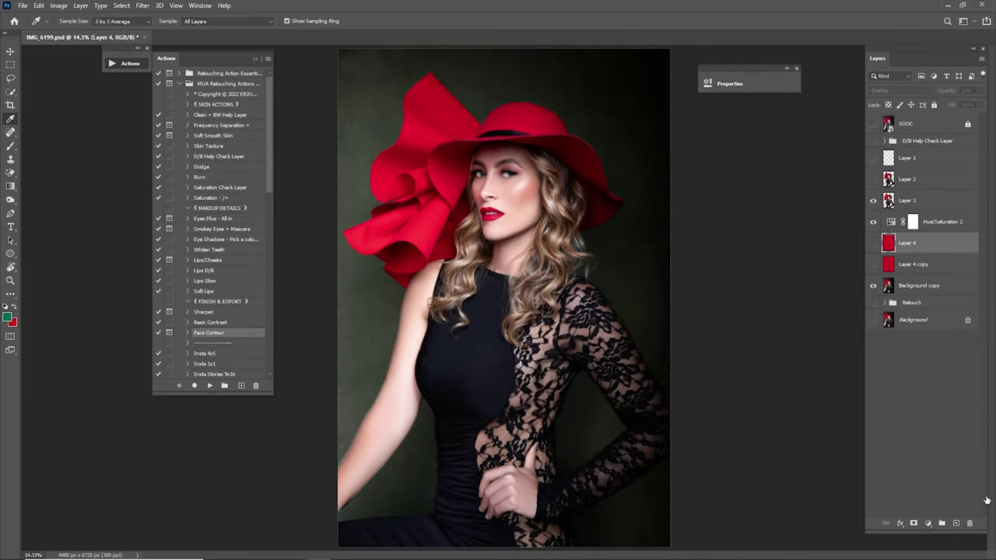
click(927, 523)
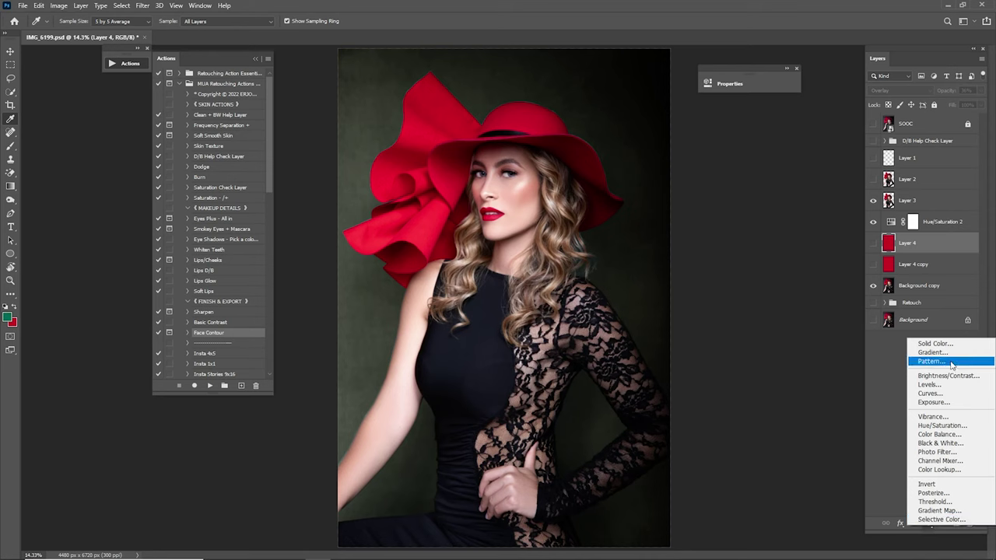
click(934, 343)
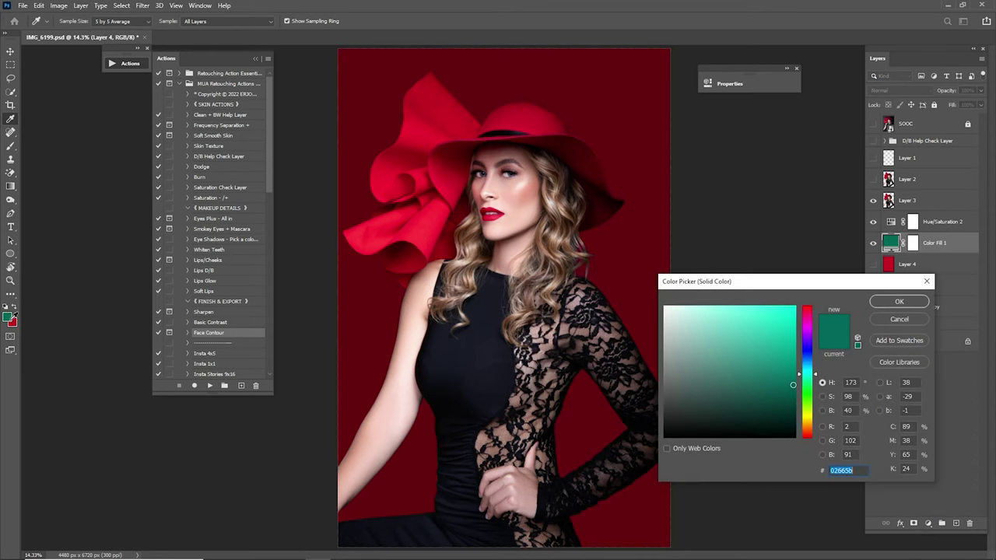
click(900, 301)
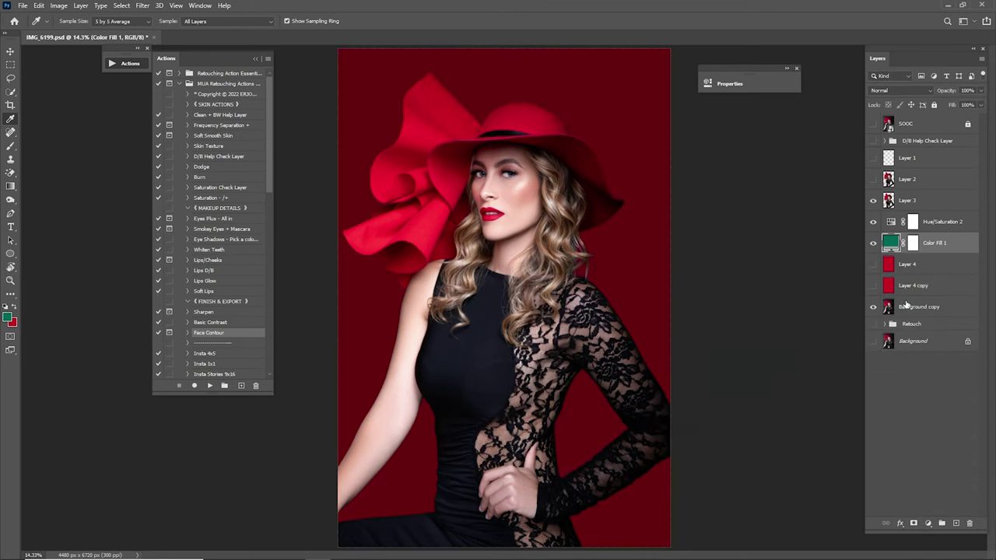
- Hide the Hue/Saturation 2 adjustment and move Color Fill 1 above it, comparing the background with and without the fill
click(872, 224)
drag(930, 246, 896, 223)
click(873, 224)
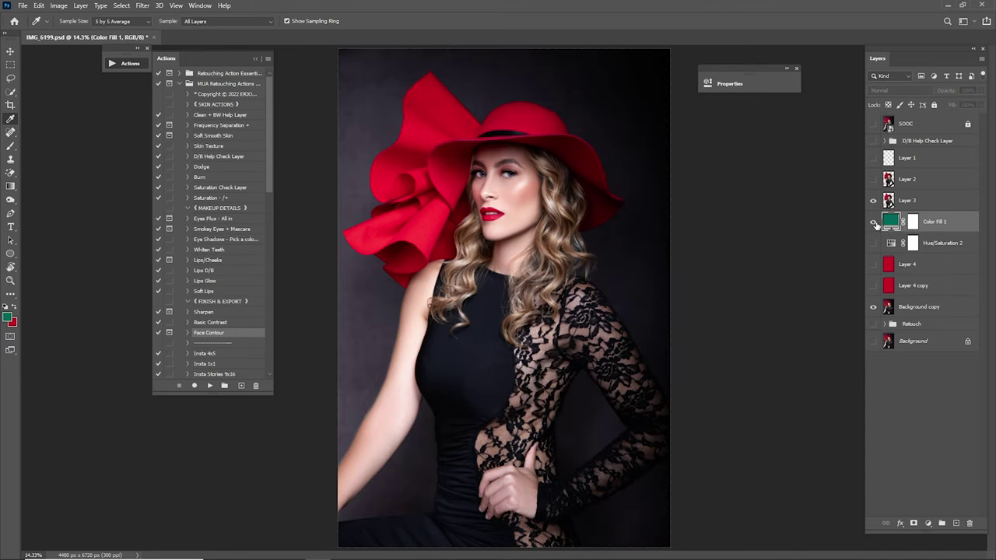
click(873, 224)
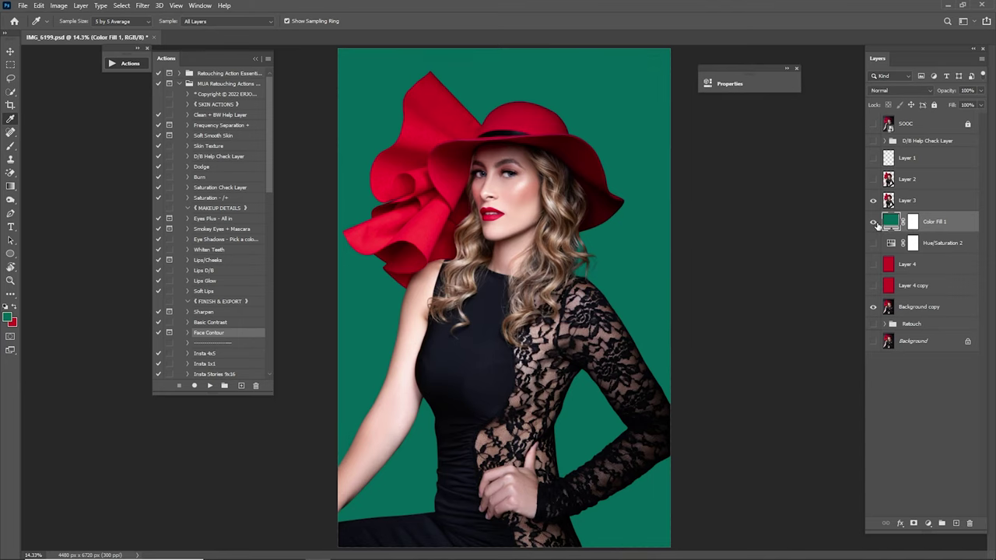
- Add a Curves adjustment layer above Color Fill 1 and raise the RGB midtones to brighten the background
click(926, 523)
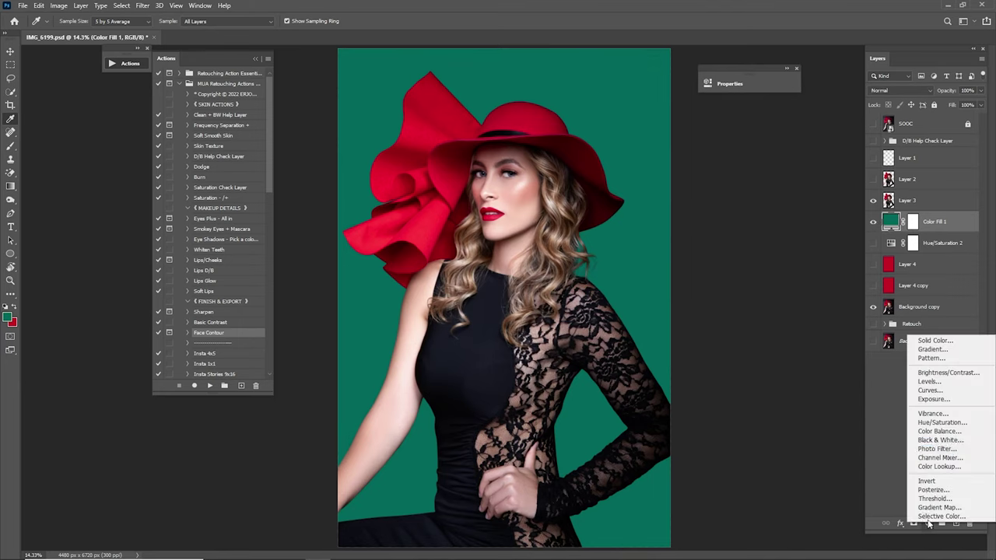
click(941, 390)
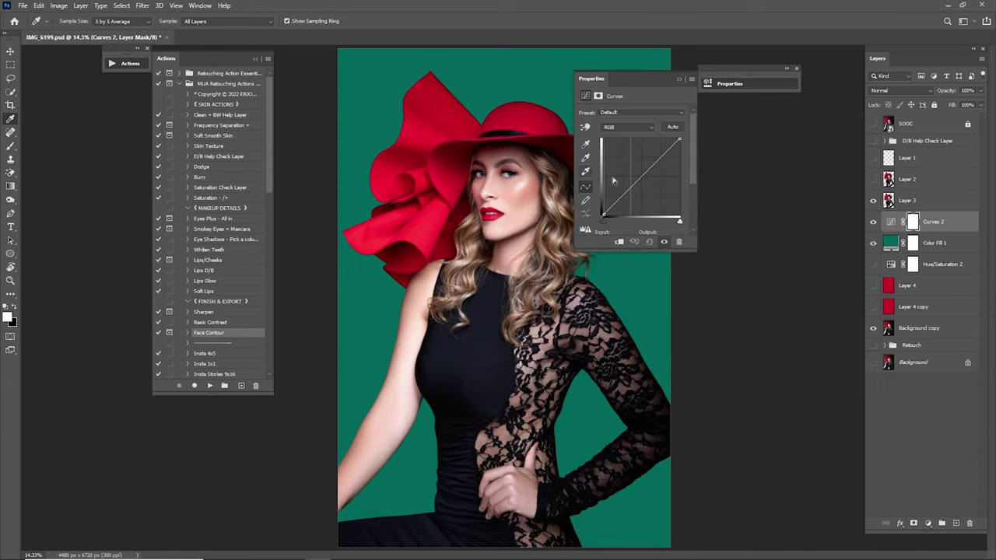
drag(641, 182, 637, 171)
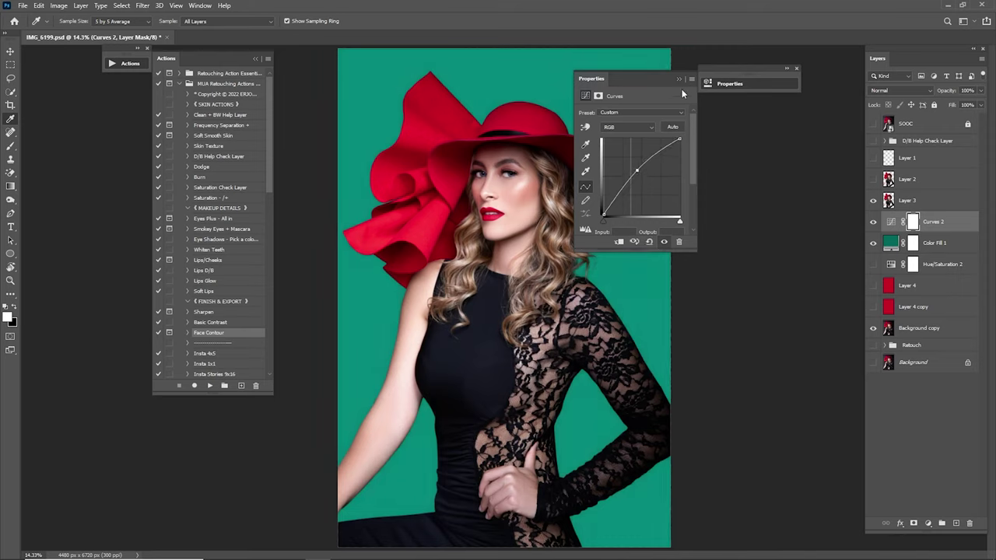
click(679, 79)
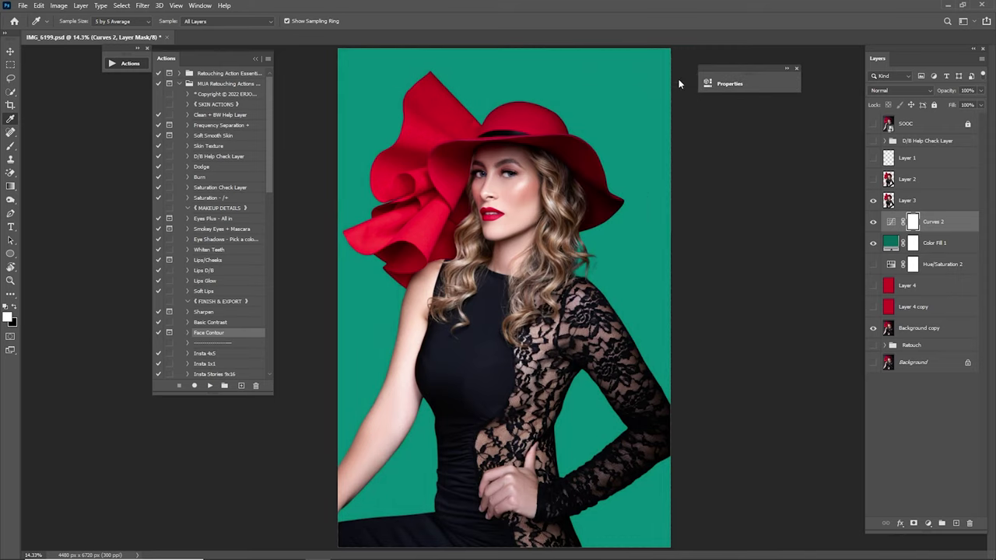
double_click(890, 246)
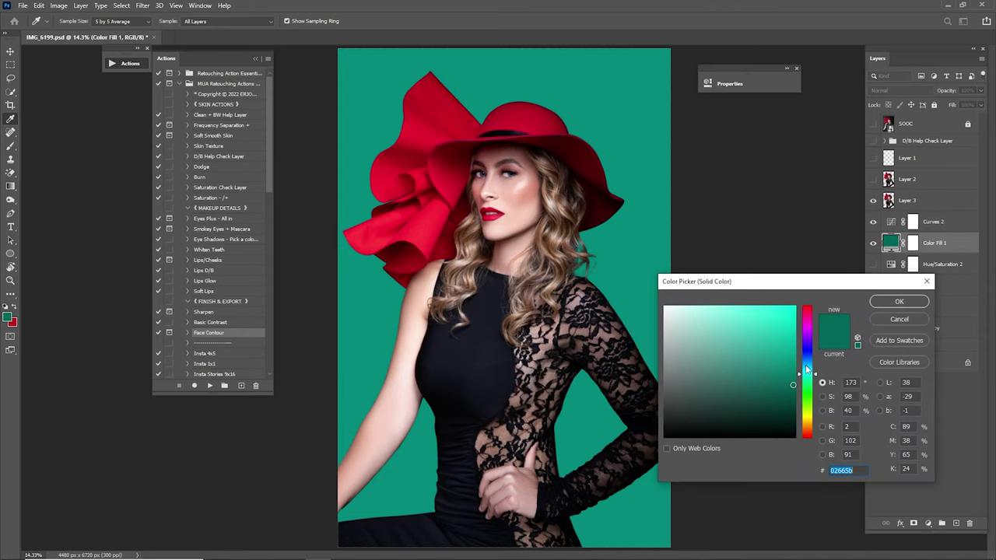
drag(807, 372, 821, 393)
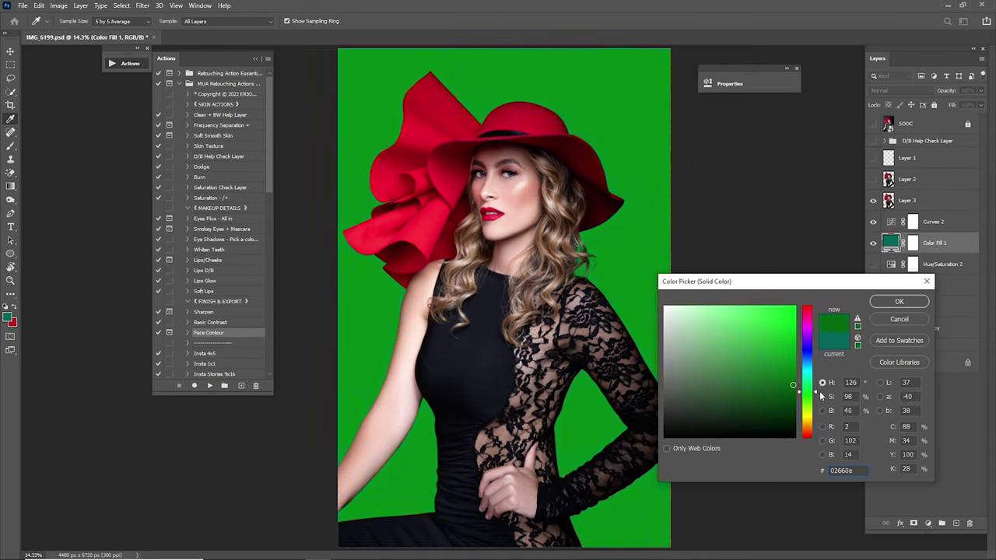
click(898, 319)
- Try white ffffff, light aqua 4bfbe7 and darker teal shades as the color of Color Fill 1
double_click(891, 245)
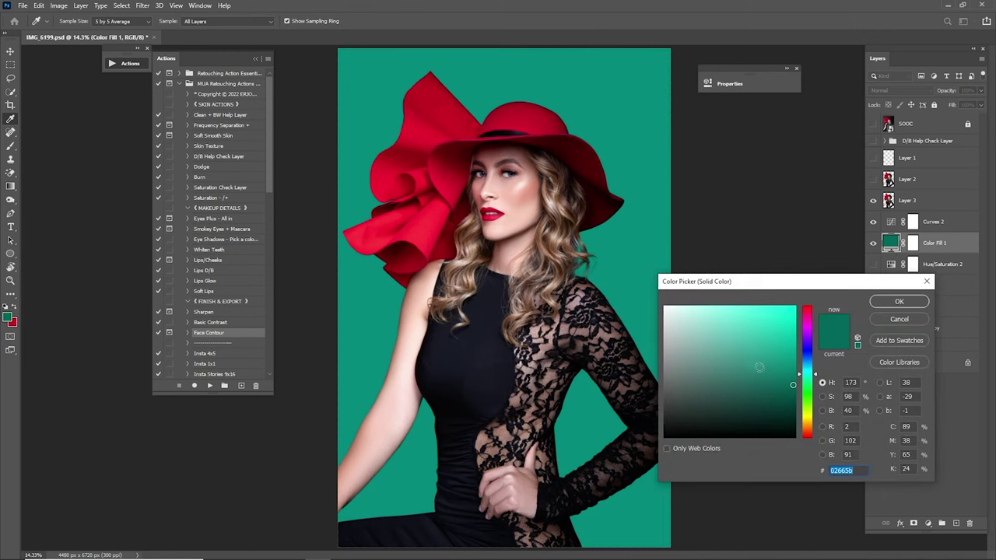
click(785, 396)
mouse_move(784, 396)
mouse_down()
mouse_move(760, 389)
mouse_move(789, 379)
mouse_move(748, 312)
mouse_move(759, 335)
mouse_move(688, 295)
mouse_move(665, 303)
mouse_up()
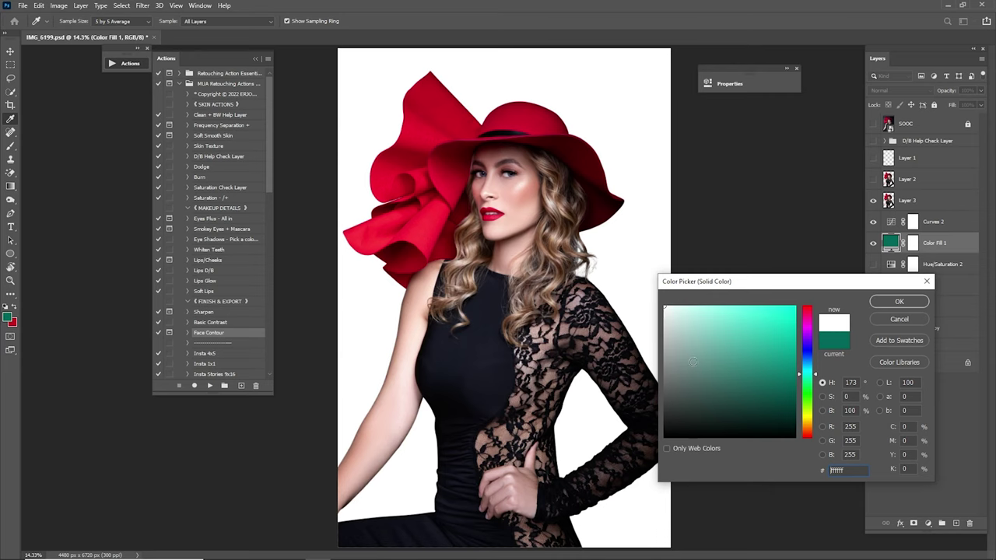
drag(692, 362, 658, 443)
drag(677, 378, 647, 275)
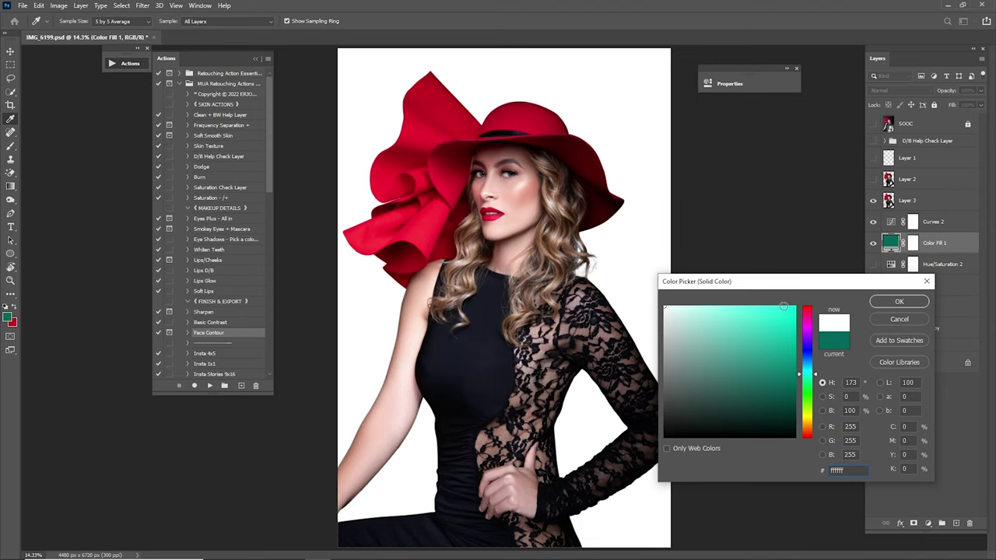
mouse_move(785, 311)
mouse_down()
mouse_move(746, 342)
mouse_move(756, 308)
mouse_up()
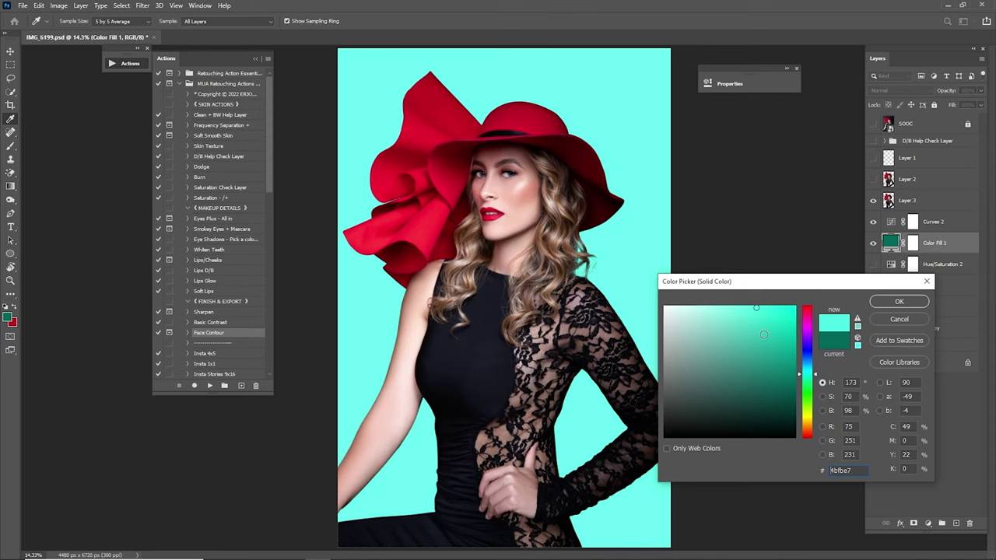
mouse_move(753, 324)
mouse_down()
mouse_move(747, 350)
mouse_move(760, 393)
mouse_up()
- Sample the red of the hat for Color Fill 1, darken it to 590012 and accept the color
click(527, 107)
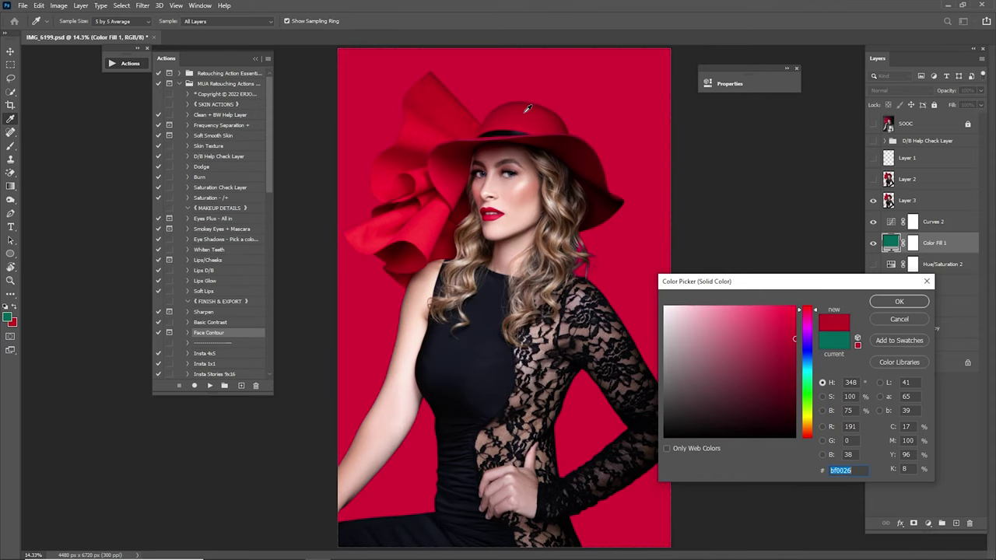
drag(794, 335, 818, 392)
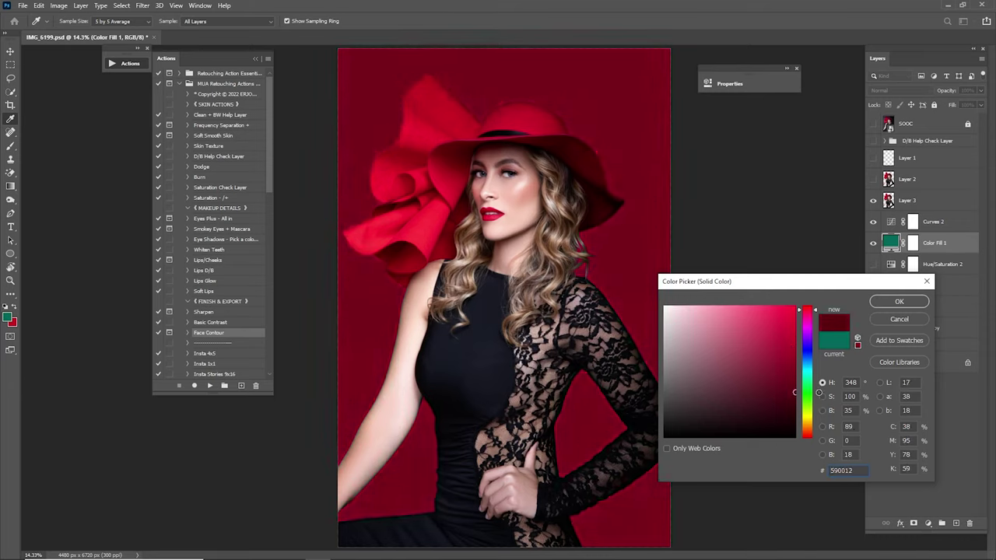
click(899, 301)
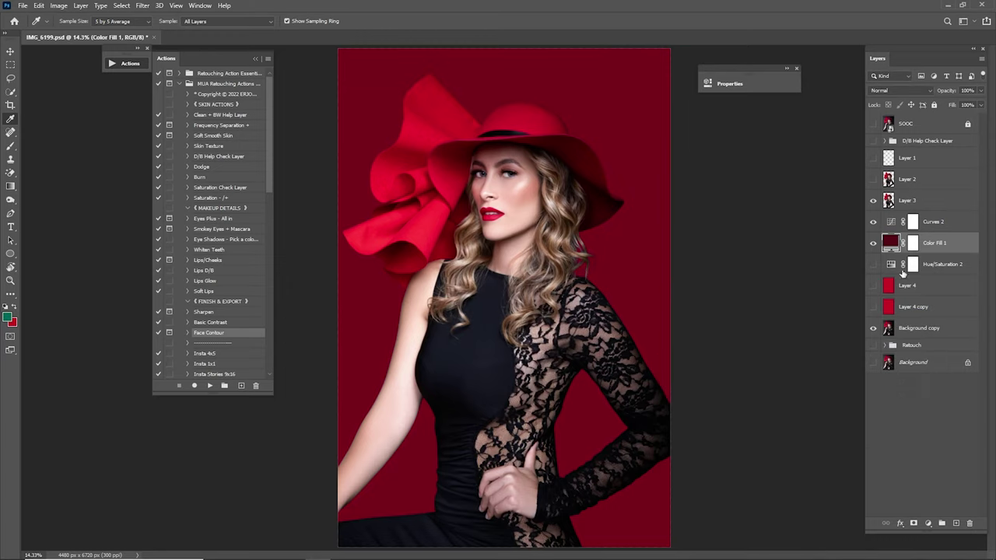
- Compare the red background repeatedly with and without the Curves 2 adjustment
click(873, 223)
click(873, 223)
click(873, 223)
click(873, 223)
click(873, 224)
click(873, 223)
click(873, 224)
click(873, 223)
click(872, 224)
click(872, 223)
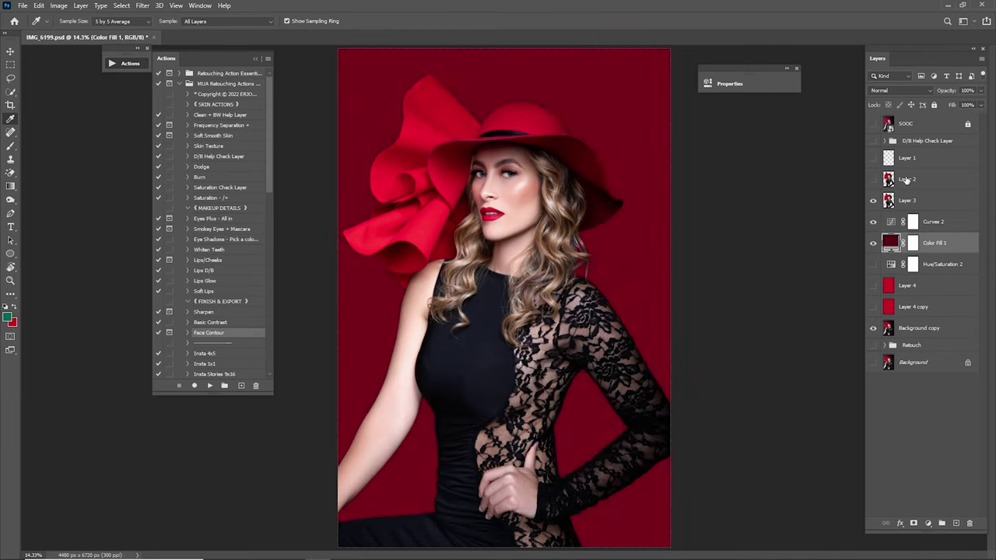
- Lower the Curves 2 layer opacity to 82% and inspect the background beside the hat and arm up close
click(941, 221)
drag(948, 94, 937, 101)
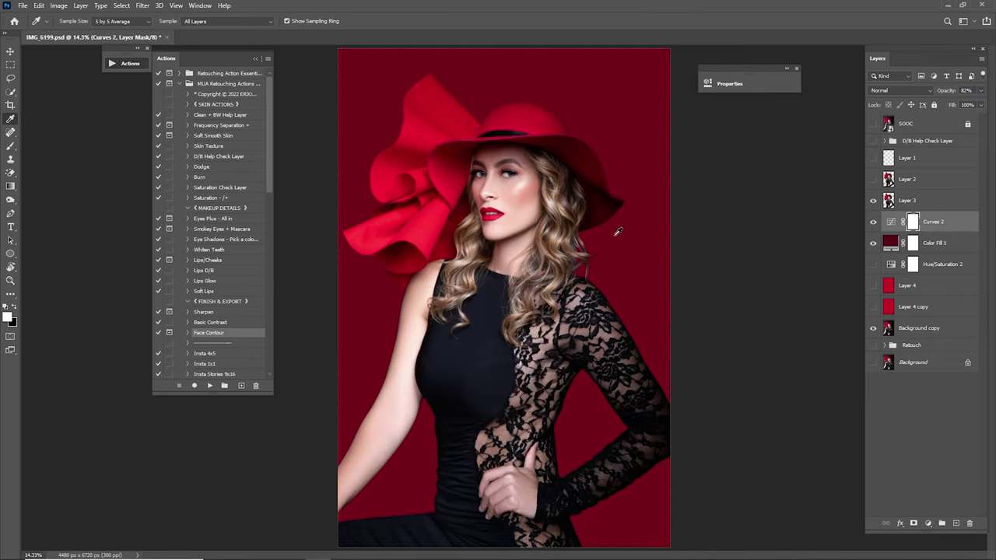
key(z)
drag(389, 299, 448, 319)
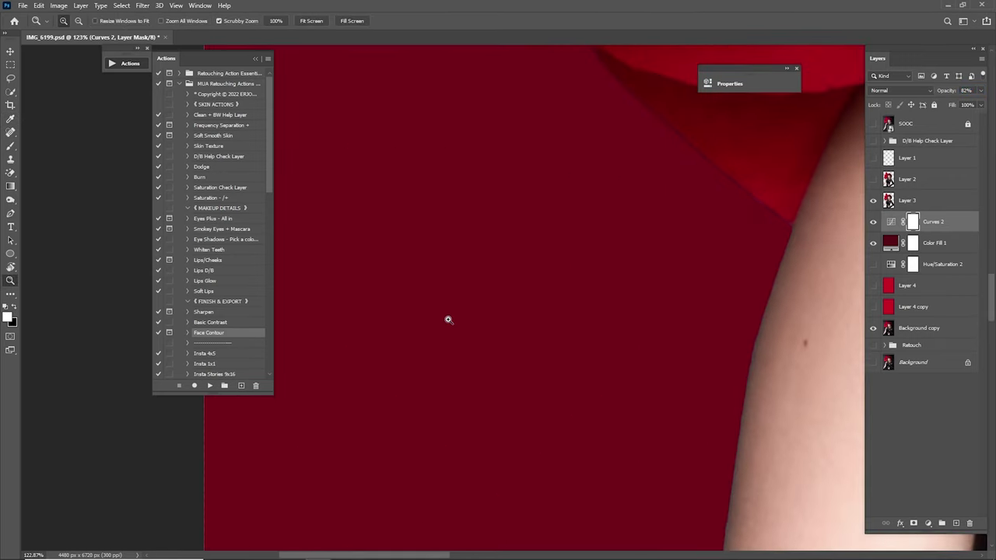
drag(457, 282, 503, 269)
drag(591, 147, 515, 264)
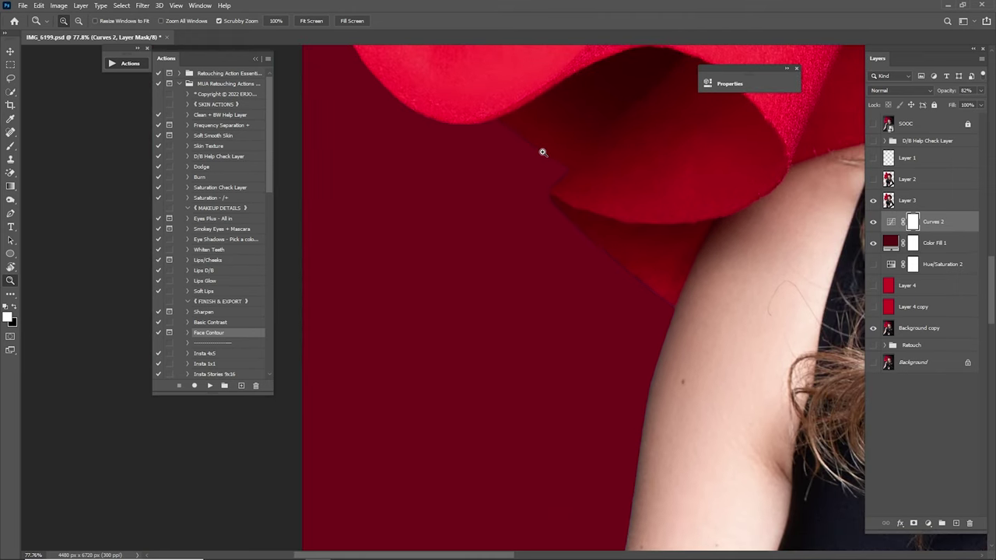
key(ctrl+0)
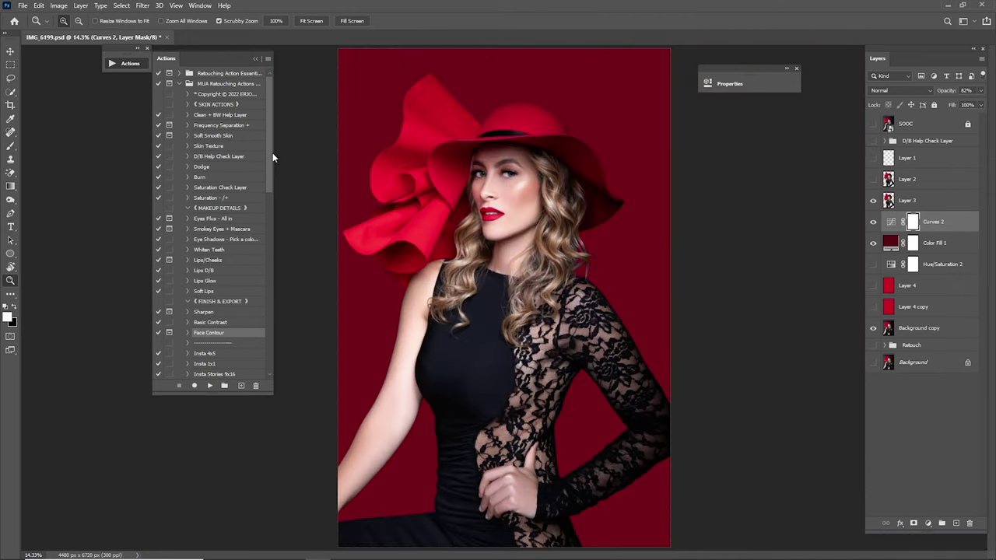
- Run the FK - Digital Skin Texture action above Curves 2 and invert the texture layer's mask to white
click(178, 83)
click(222, 178)
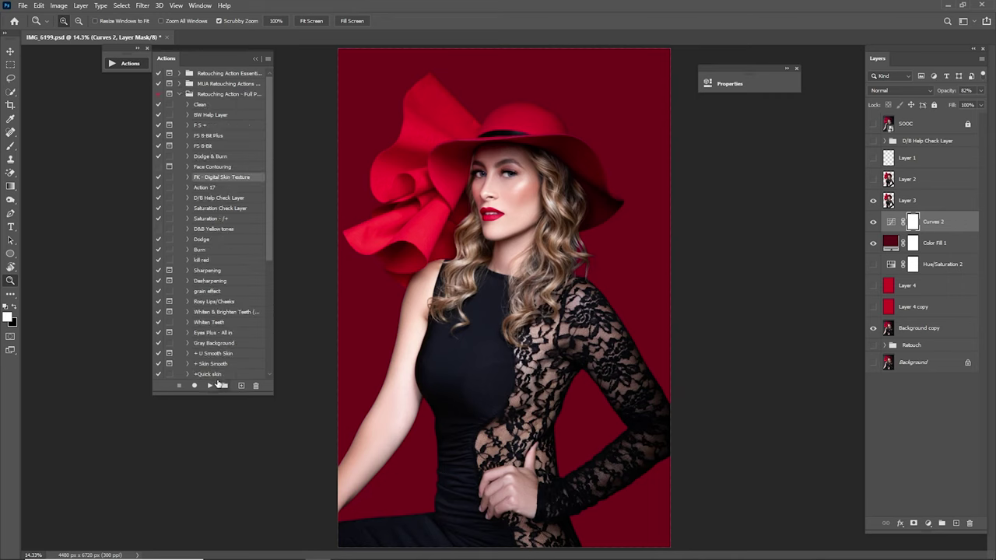
click(211, 385)
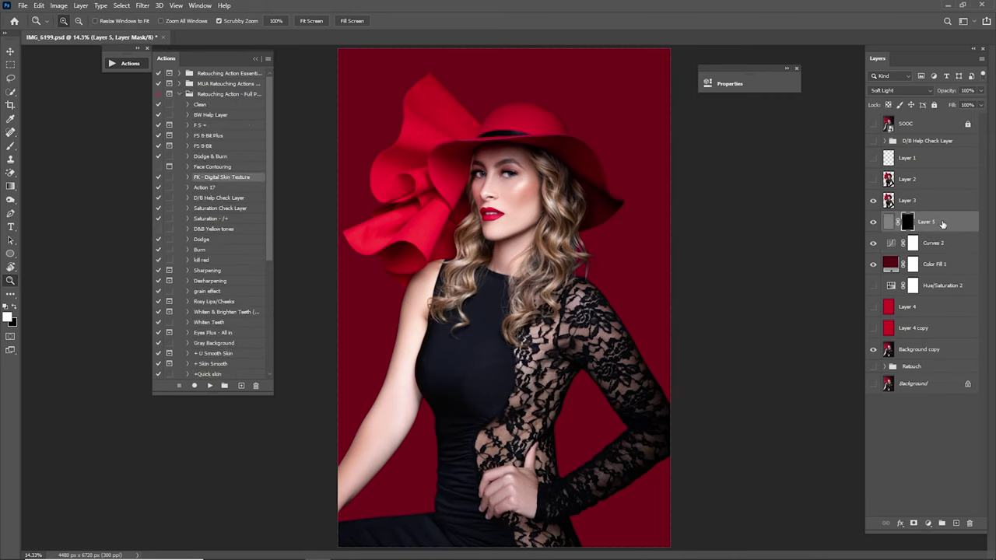
key(x)
drag(614, 231, 779, 251)
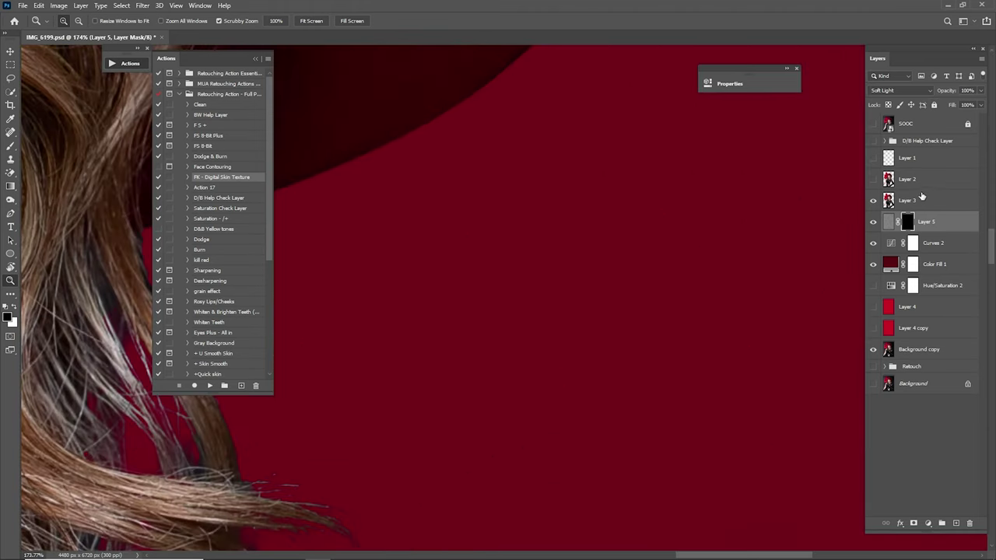
key(ctrl+i)
- Set the texture layer Layer 5 to 50% opacity and compare the background with and without it
drag(682, 251, 603, 237)
drag(683, 171, 628, 326)
drag(635, 205, 707, 223)
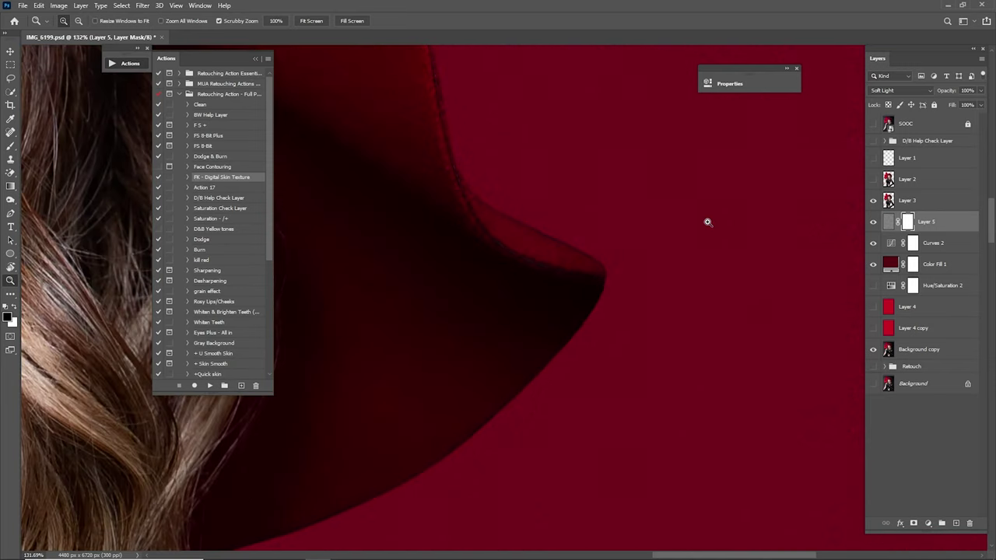
drag(762, 254, 638, 257)
drag(732, 175, 762, 140)
drag(697, 294, 803, 129)
drag(852, 242, 631, 240)
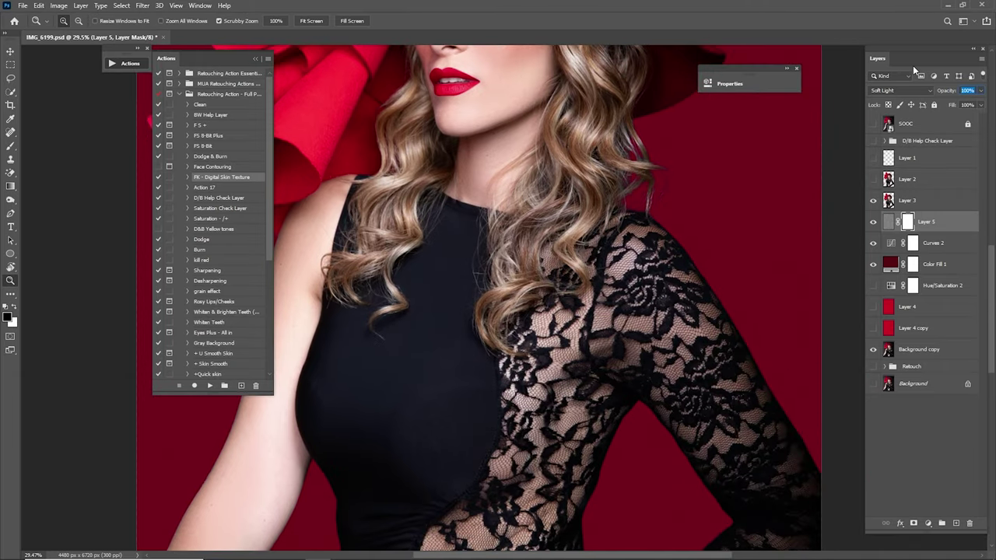
text(50)
drag(669, 232, 524, 307)
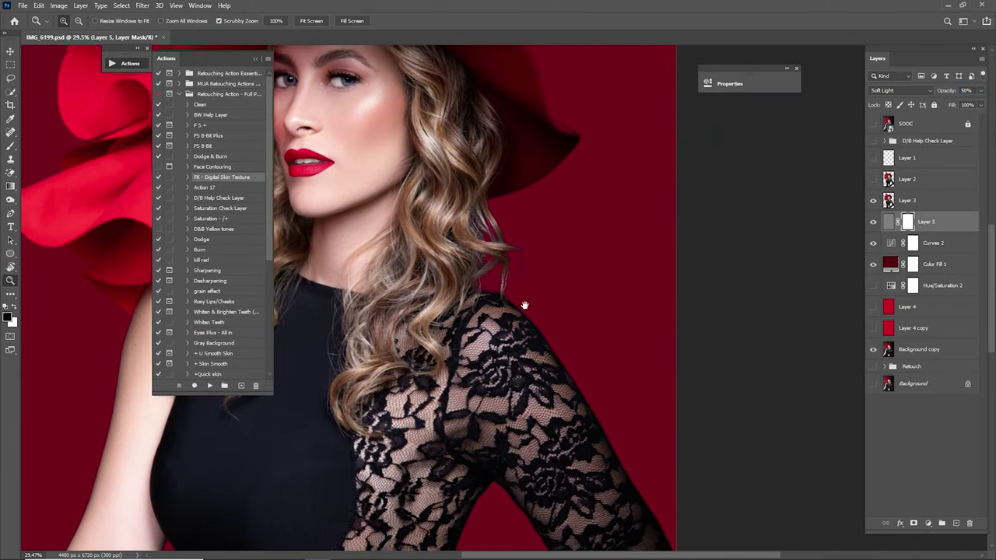
drag(594, 249, 660, 303)
click(873, 224)
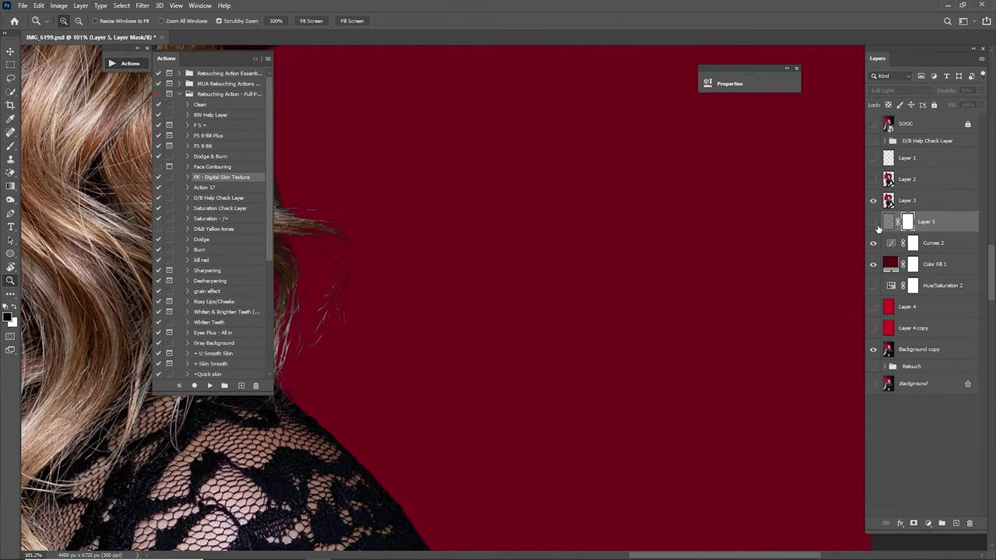
click(874, 224)
- Reduce the opacity of the texture layer Layer 5 to 25%
drag(698, 211, 734, 277)
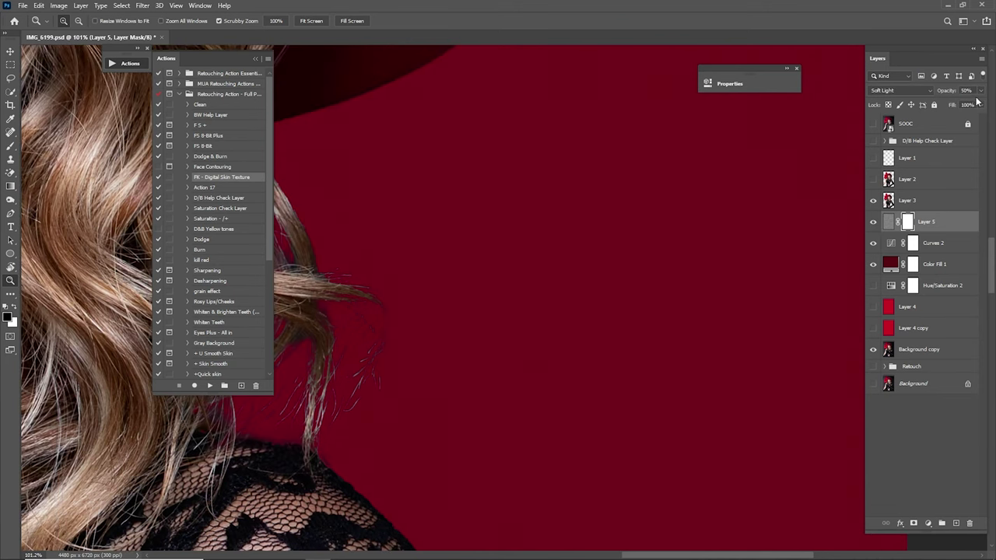
text(2)
key(ctrl+0)
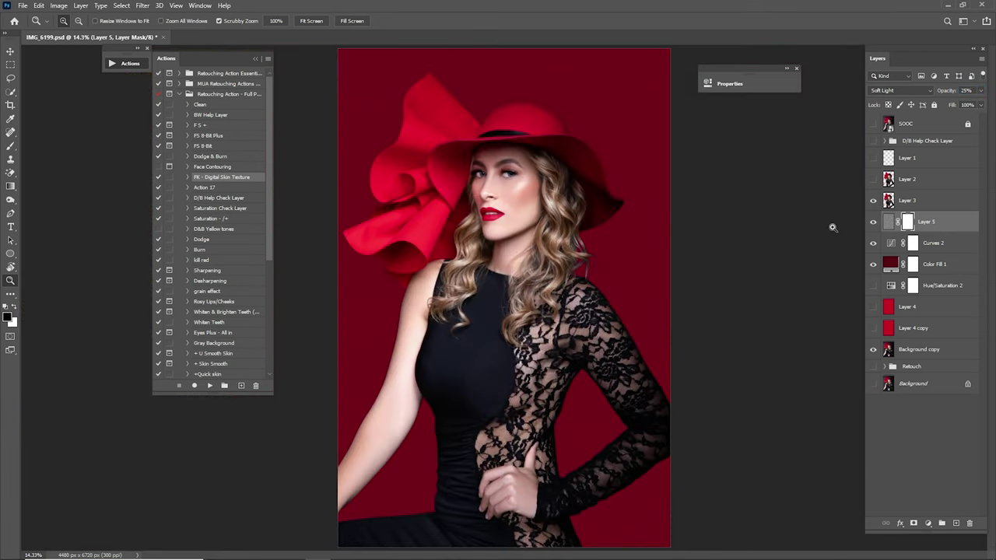
- Group the layers from Layer 3 down to Color Fill 1 under the name Backdrop Change
click(902, 206)
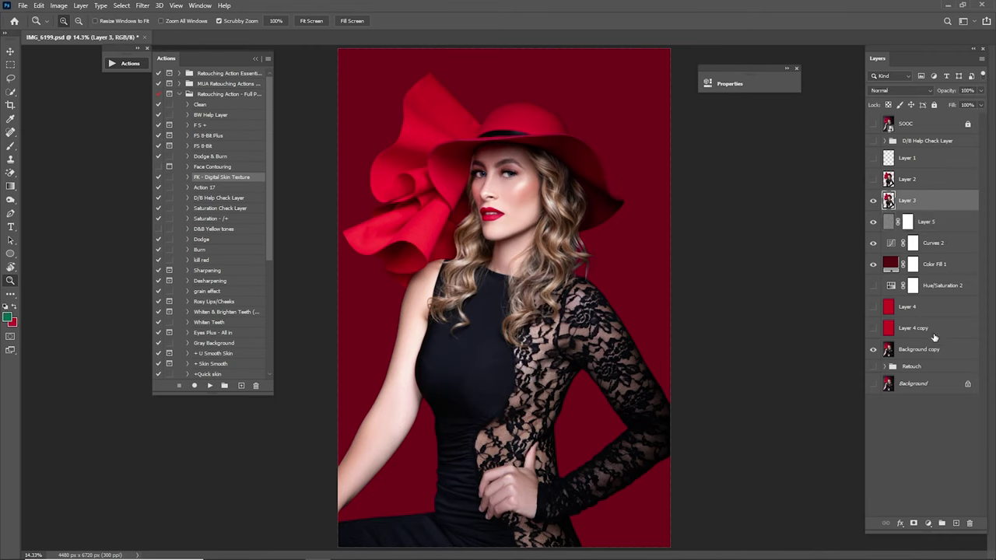
shift+click(936, 267)
right_click(926, 208)
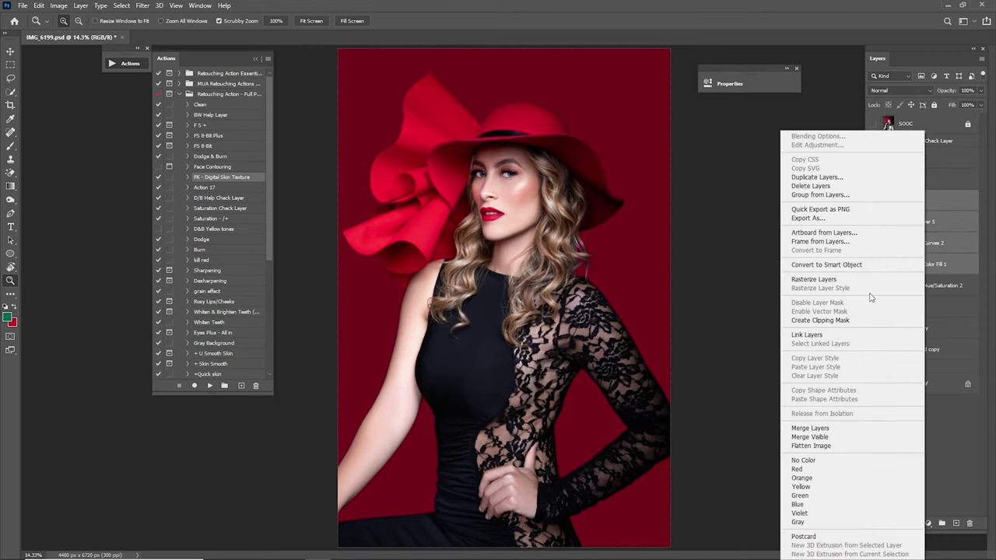
click(841, 195)
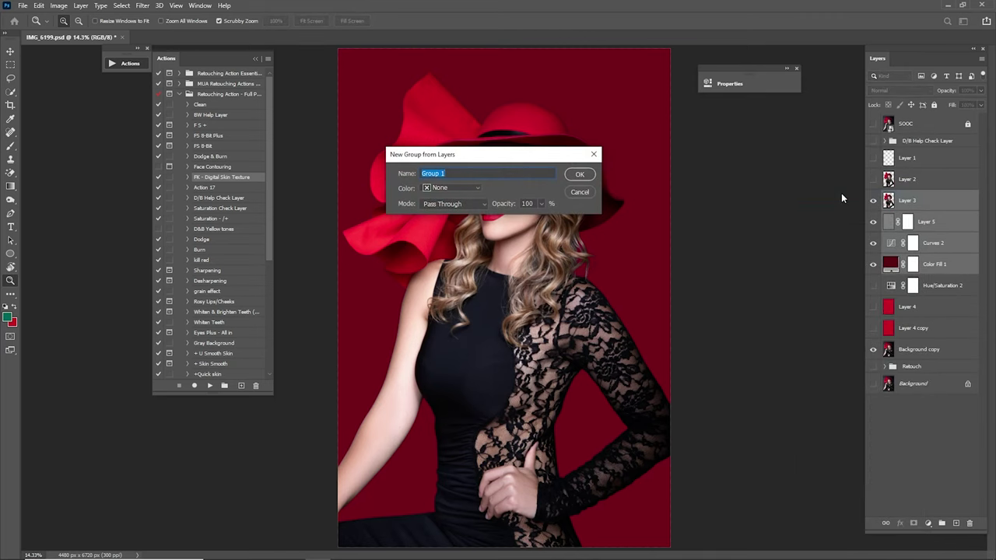
text(Backdrop Change)
key(Return)
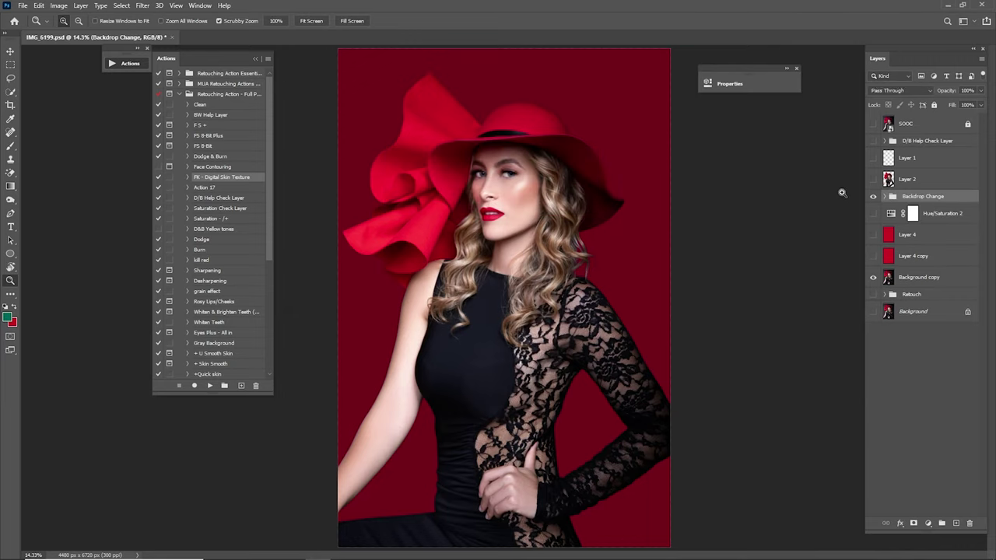
- Compare the original backdrop with the recolored one by hiding and showing the Backdrop Change group
click(872, 196)
click(872, 196)
click(872, 196)
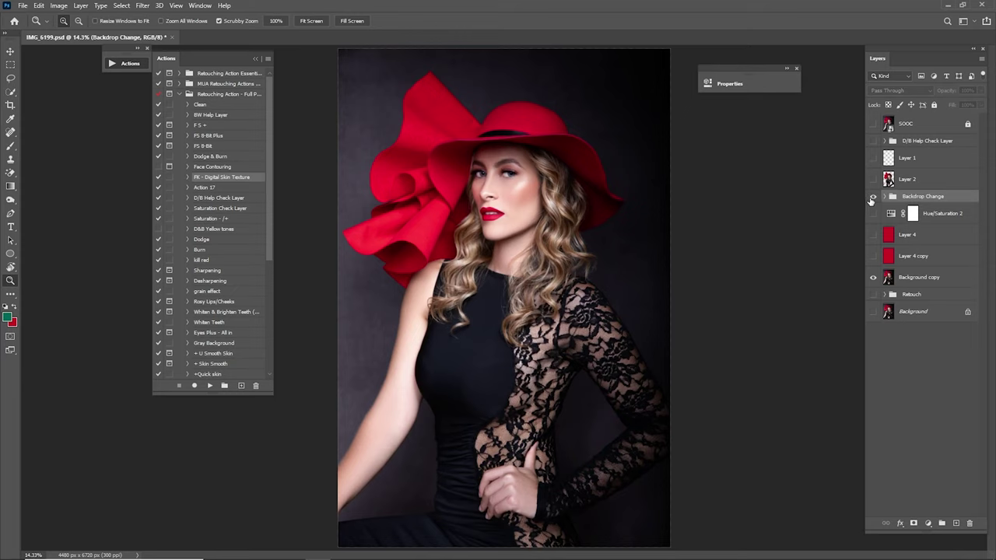
click(872, 196)
click(872, 196)
click(872, 196)
click(872, 196)
click(872, 196)
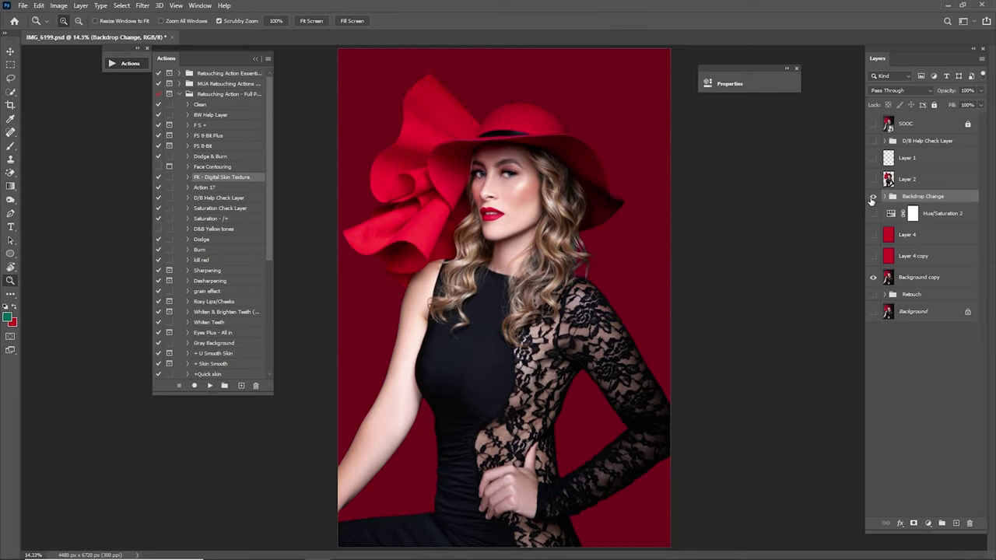
click(872, 196)
click(873, 196)
- Duplicate the Backdrop Change group and merge the copy into a single layer
drag(909, 200, 955, 523)
right_click(924, 200)
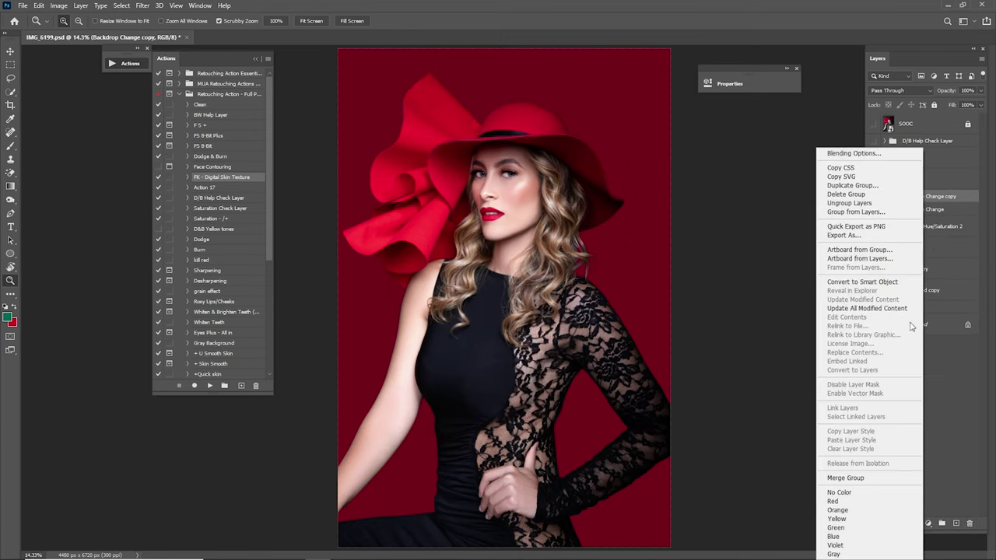
click(845, 477)
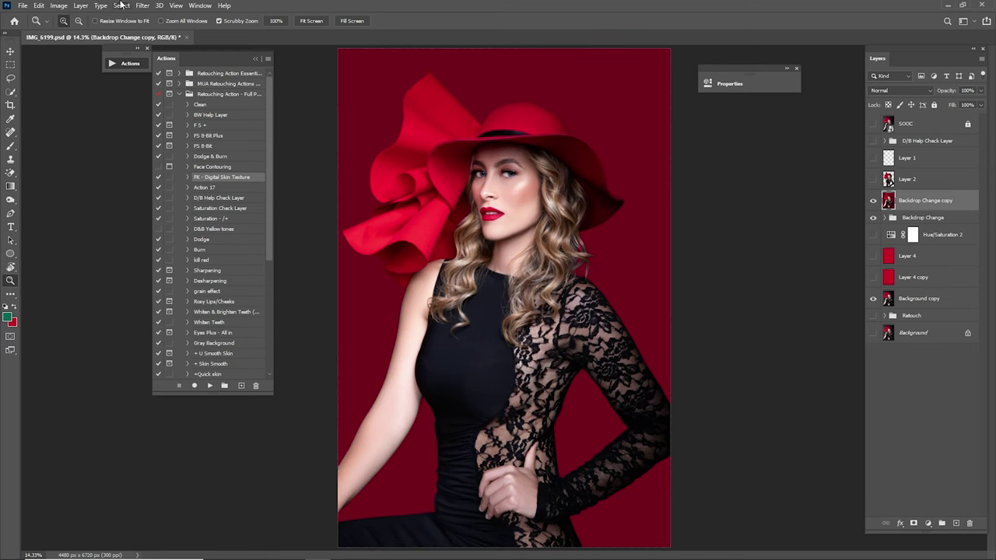
- Create a new 4480 x 6720 px document at 300 ppi, paste the merged portrait and merge it into the Background
click(22, 5)
click(32, 18)
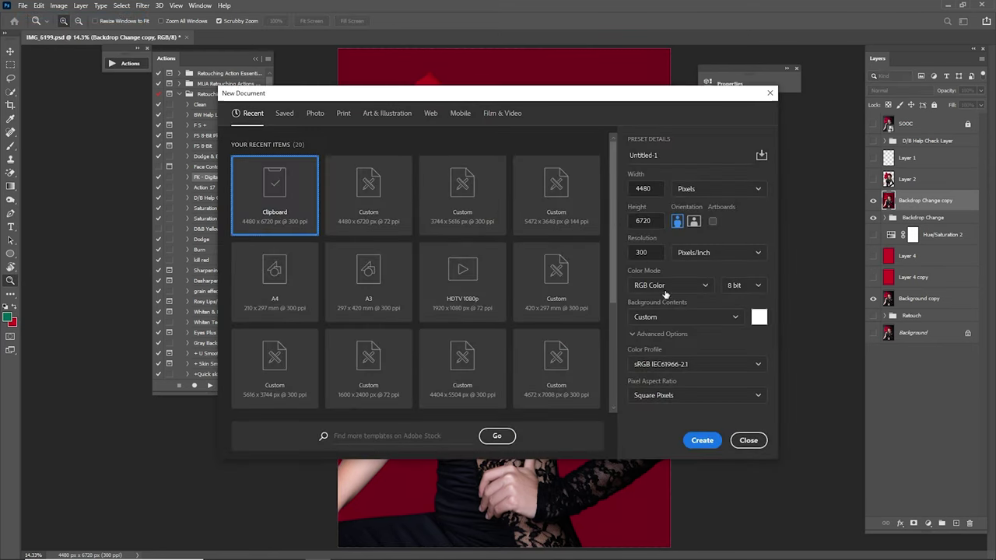
click(700, 440)
key(ctrl+v)
key(ctrl+e)
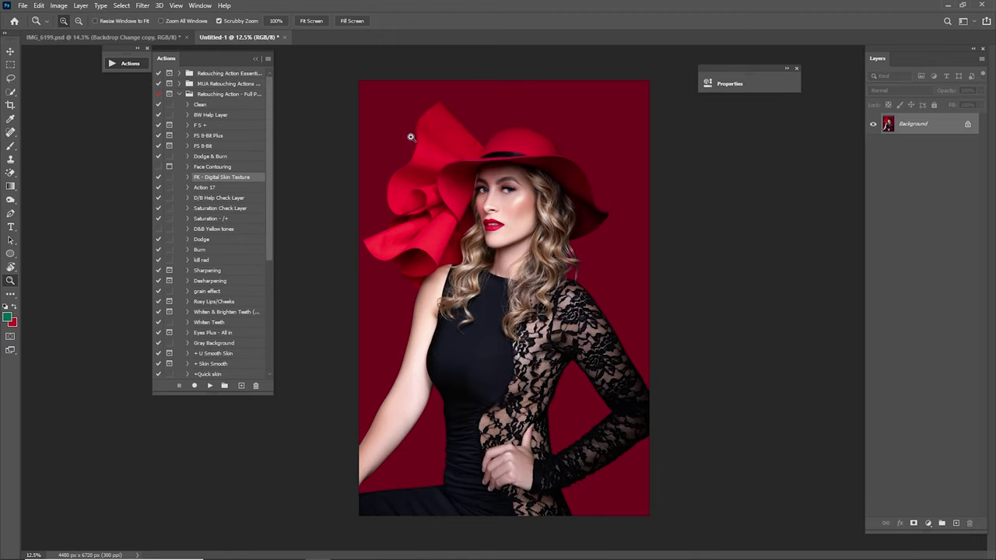
- Try the CG 1 color grade from the Color Grade - White Skin action set on the new document
click(179, 95)
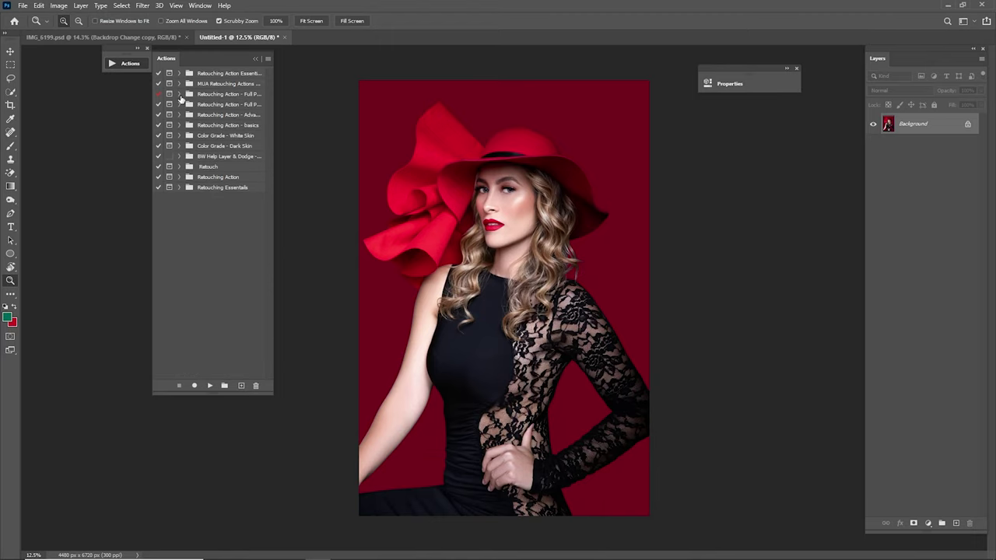
click(180, 136)
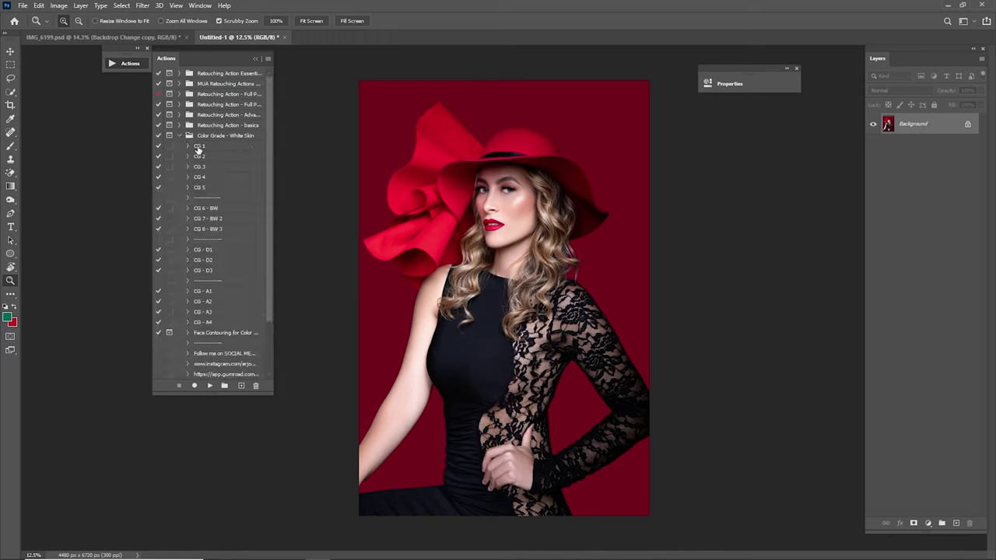
click(199, 146)
click(209, 385)
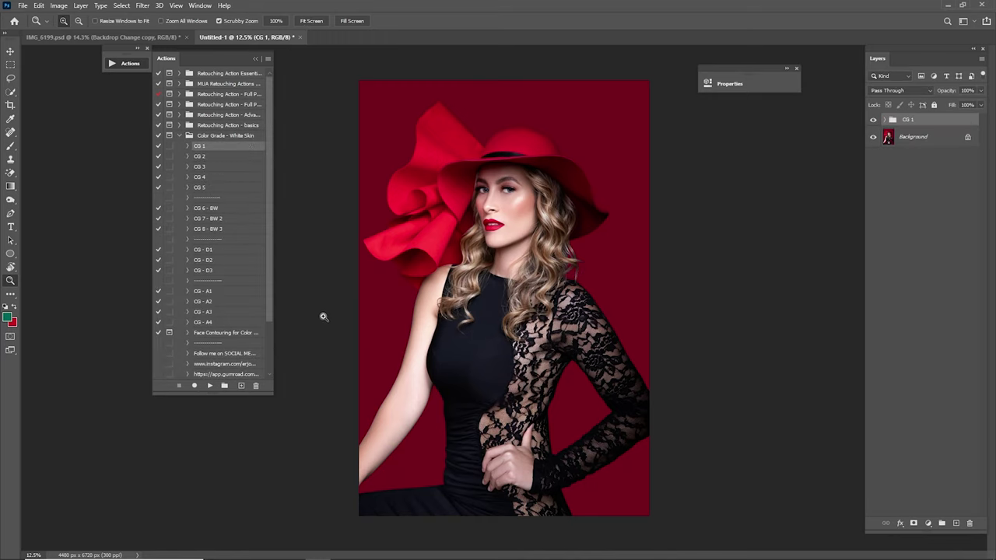
- Try the CG 2, CG 3 and CG 4 color grades on the portrait, deleting the resulting group each time
click(210, 157)
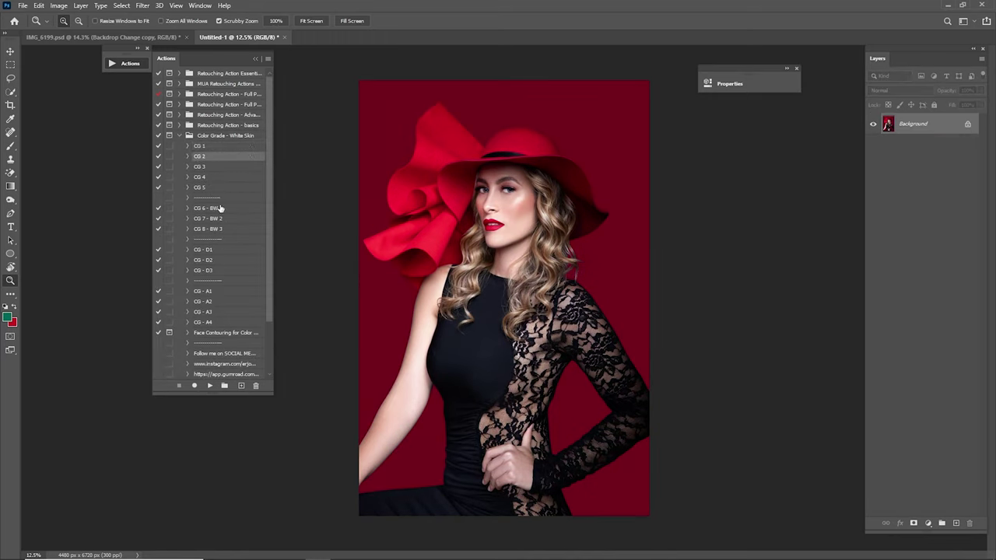
click(209, 385)
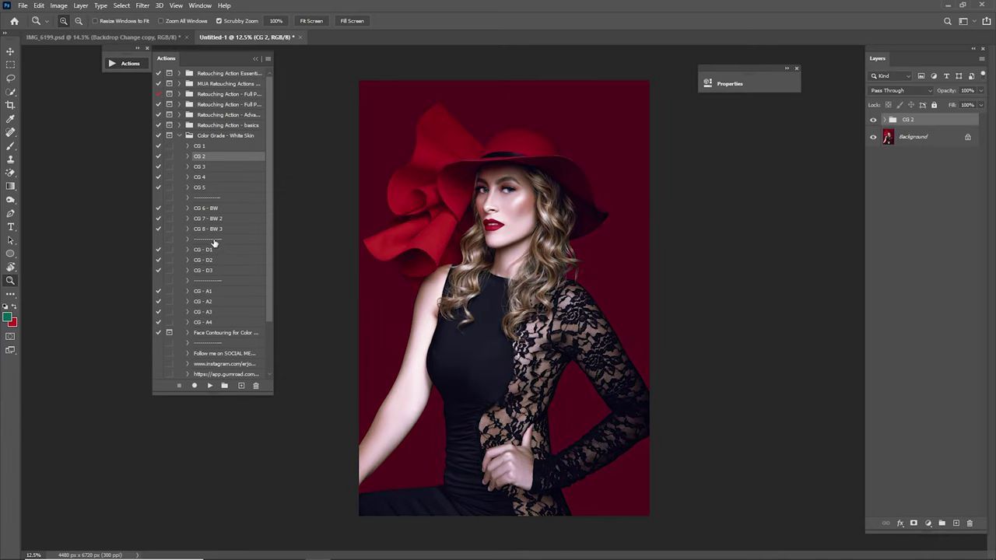
key(Delete)
click(200, 168)
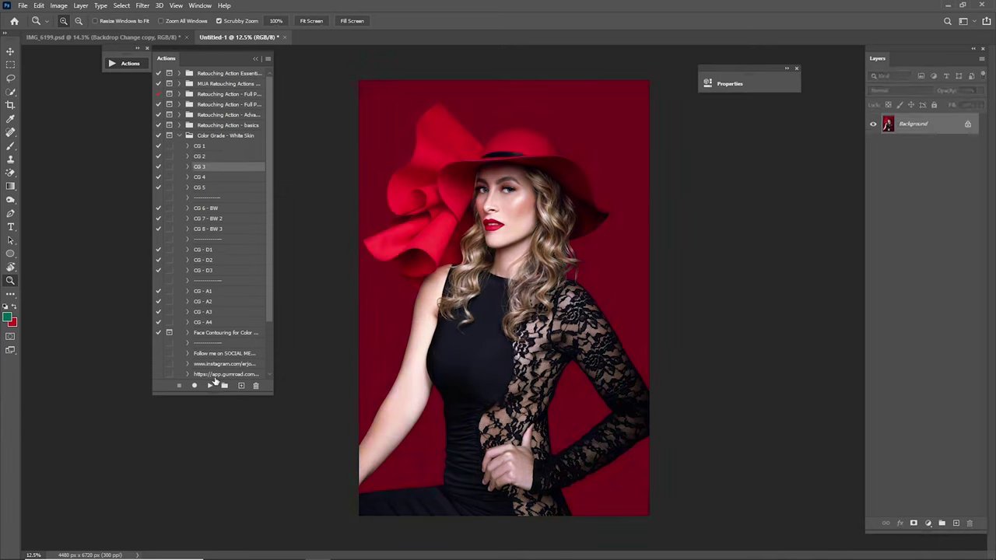
click(210, 385)
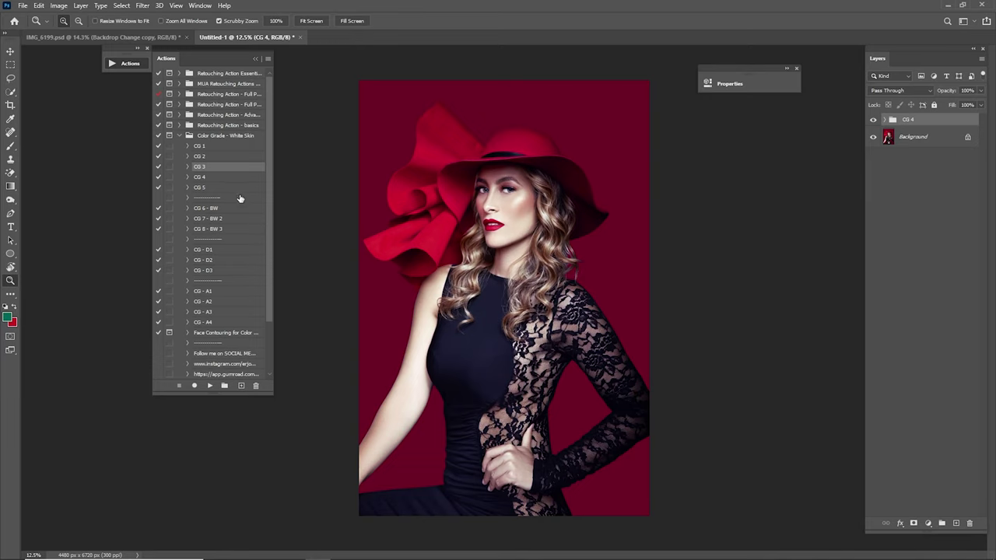
key(Delete)
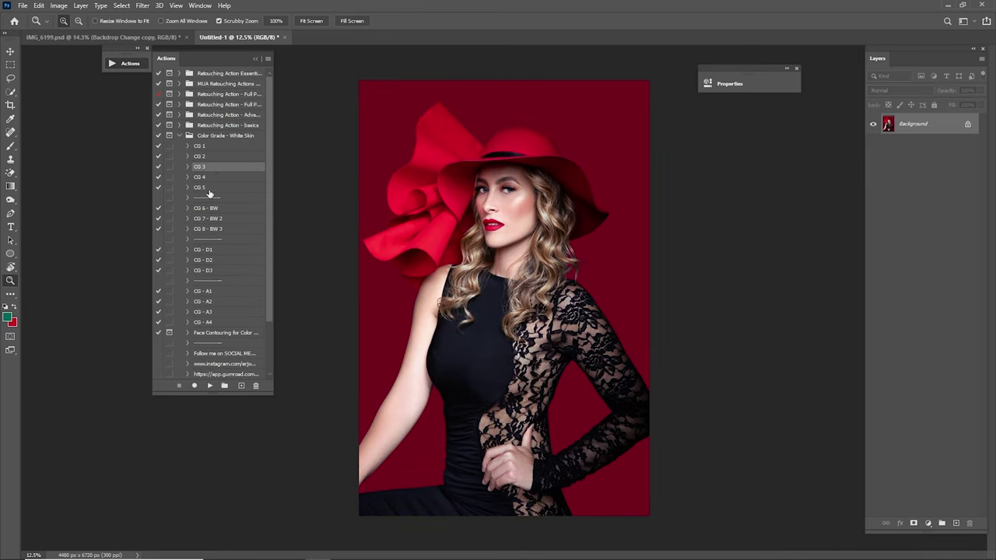
click(204, 187)
click(210, 385)
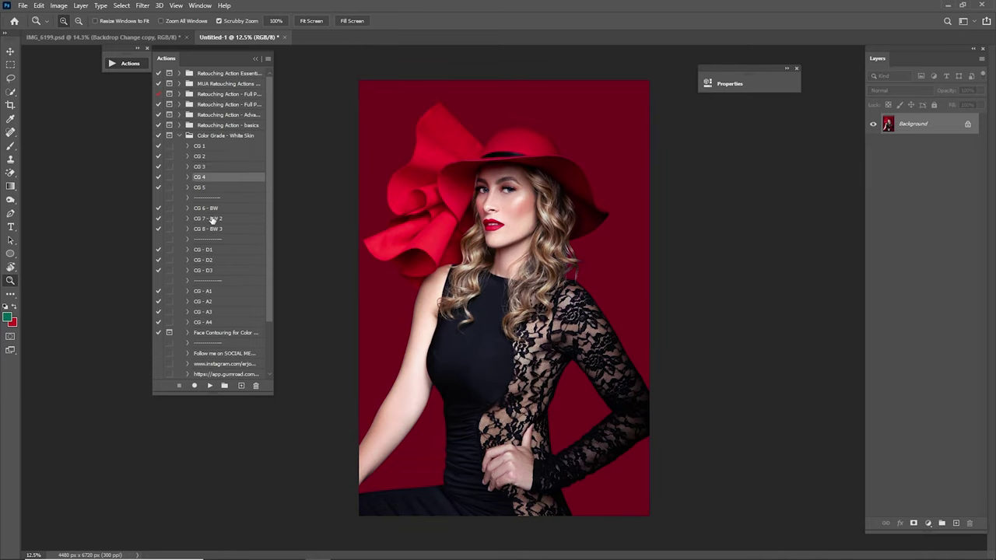
key(Delete)
- Try the CG - D3 and CG - A1 through CG - A4 color grades, deleting the resulting group after each one
click(204, 270)
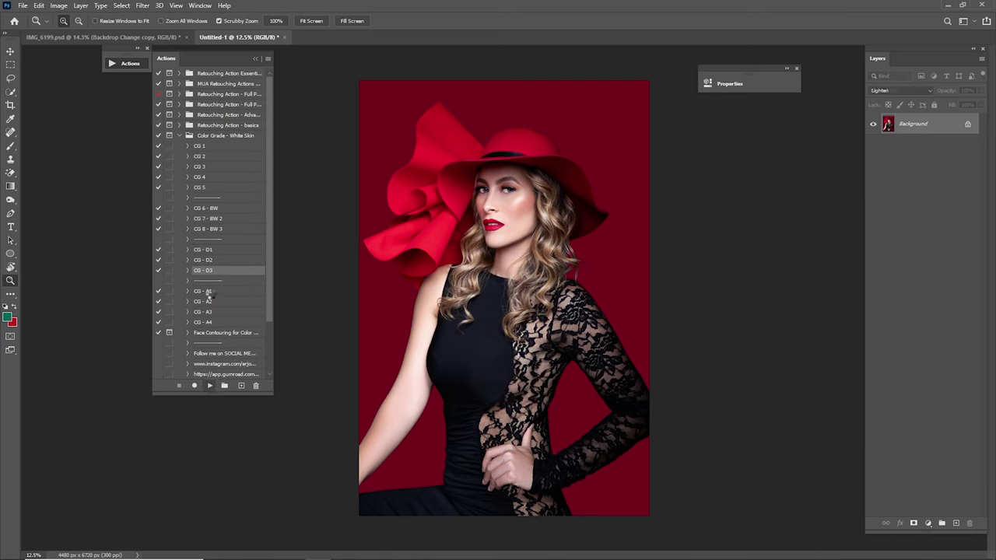
key(Delete)
click(208, 292)
click(210, 385)
key(Delete)
click(209, 302)
click(210, 386)
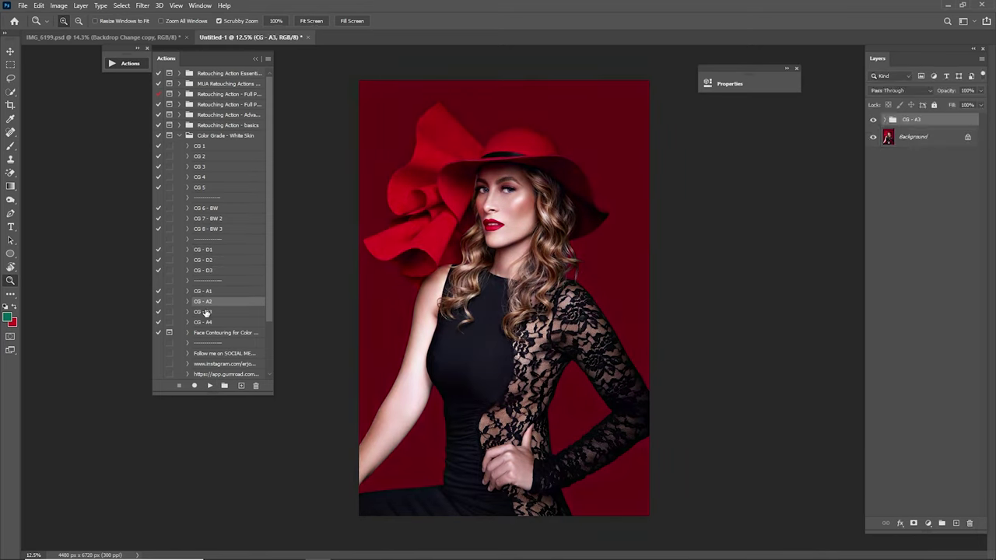
key(Delete)
click(204, 312)
click(210, 385)
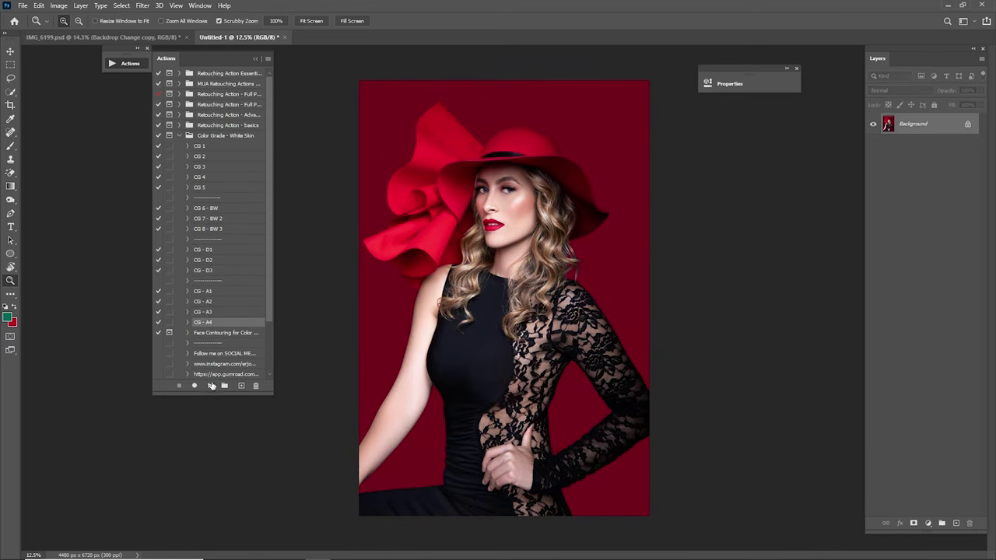
key(Delete)
- Apply the CG - A2 color grade and copy its group into IMG_6199.psd above the Backdrop Change copy layer
click(203, 302)
click(210, 385)
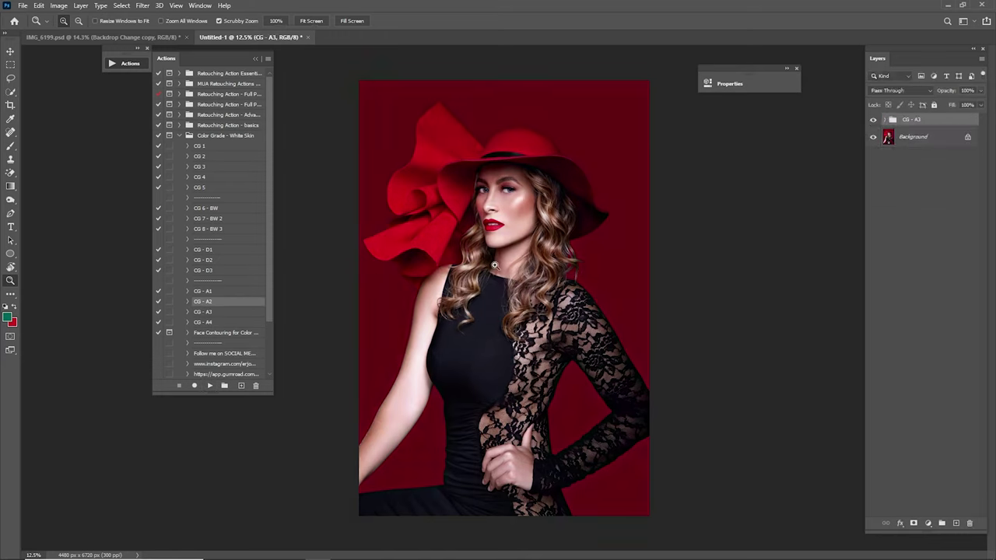
key(v)
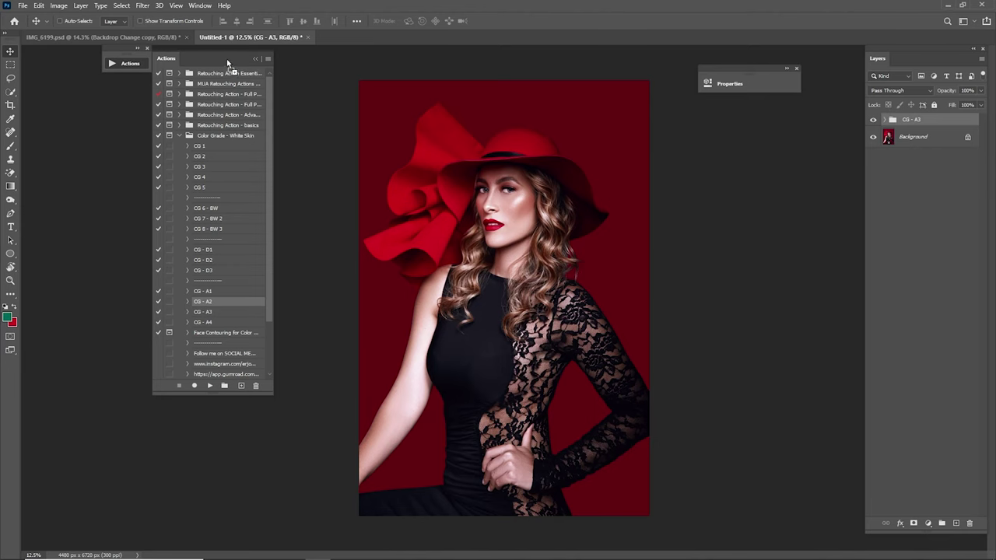
click(155, 38)
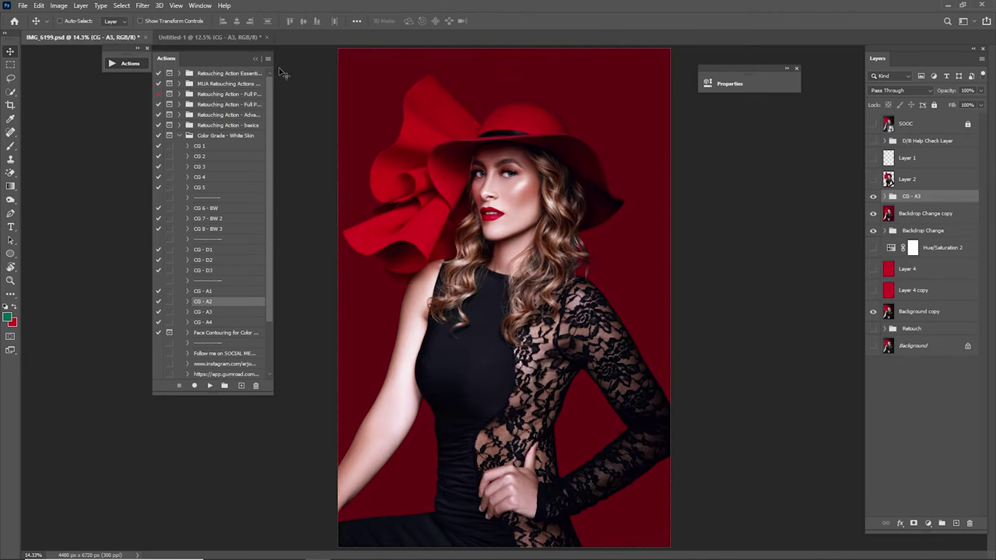
click(256, 60)
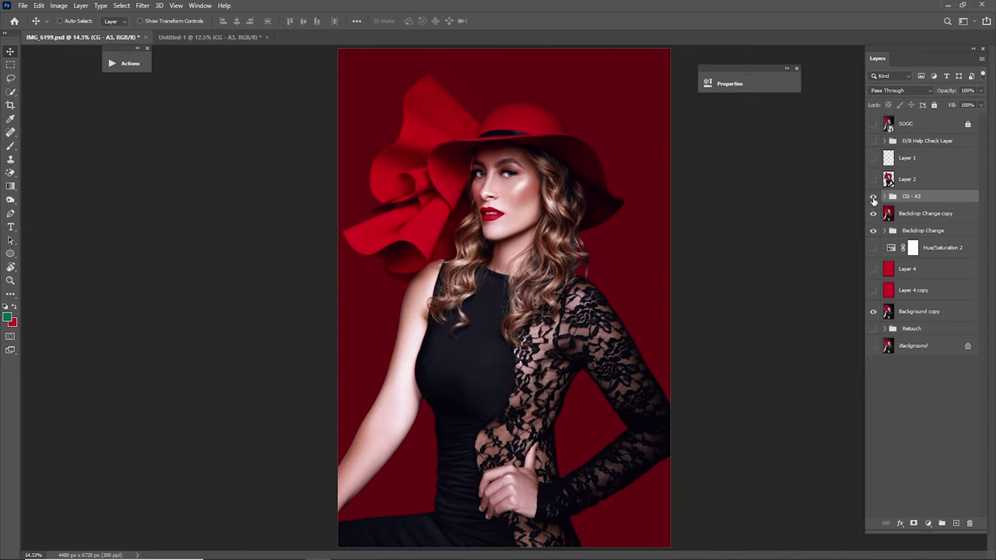
- Compare the portrait with and without the color grade by hiding and showing the CG - A3 group
click(873, 199)
click(873, 199)
click(873, 197)
click(873, 197)
click(872, 198)
click(872, 198)
- Hide all adjustments in the CG - A3 group, then reshow Black & White 1, Selective Color 1, Levels 1 and Color Balance 1 one by one
click(884, 196)
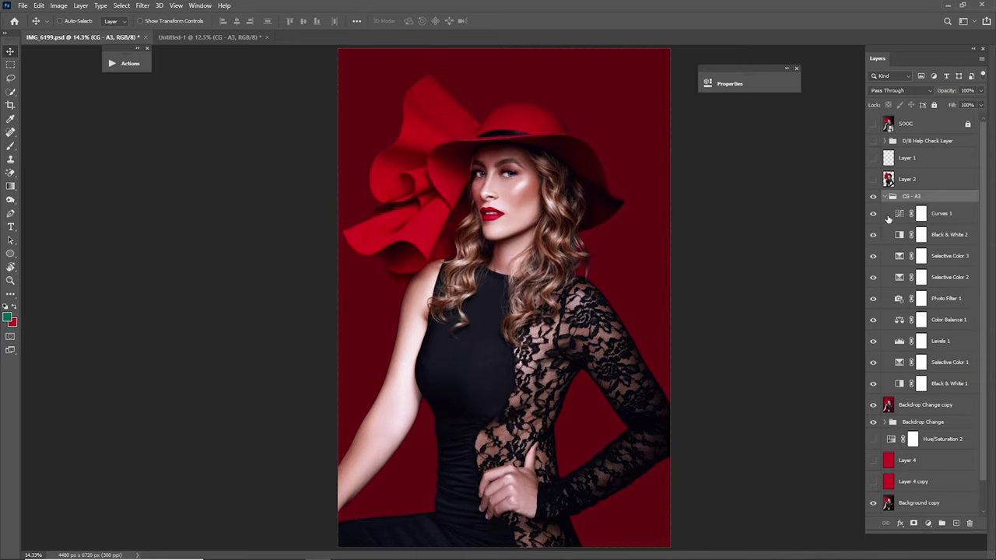
drag(873, 213, 873, 386)
click(873, 384)
click(872, 362)
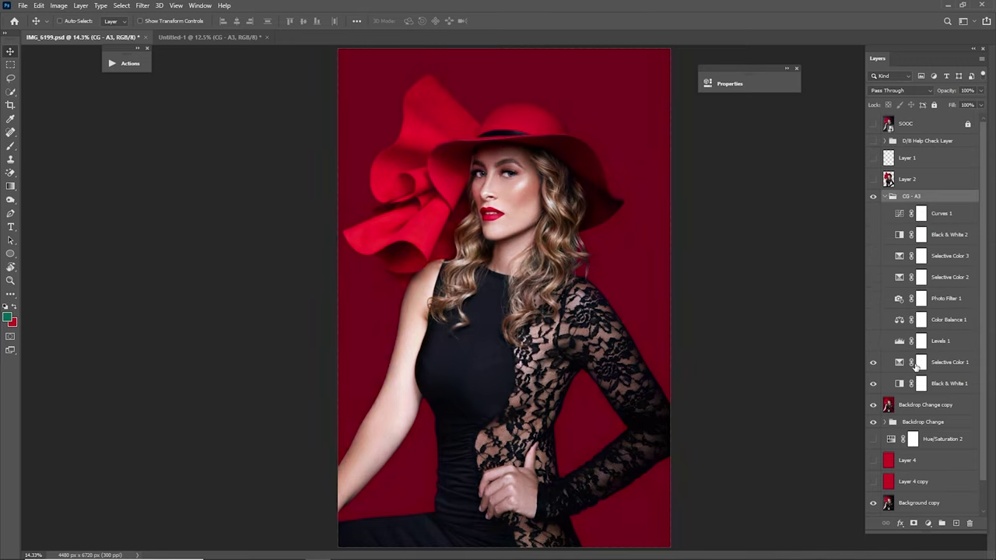
click(883, 360)
click(873, 341)
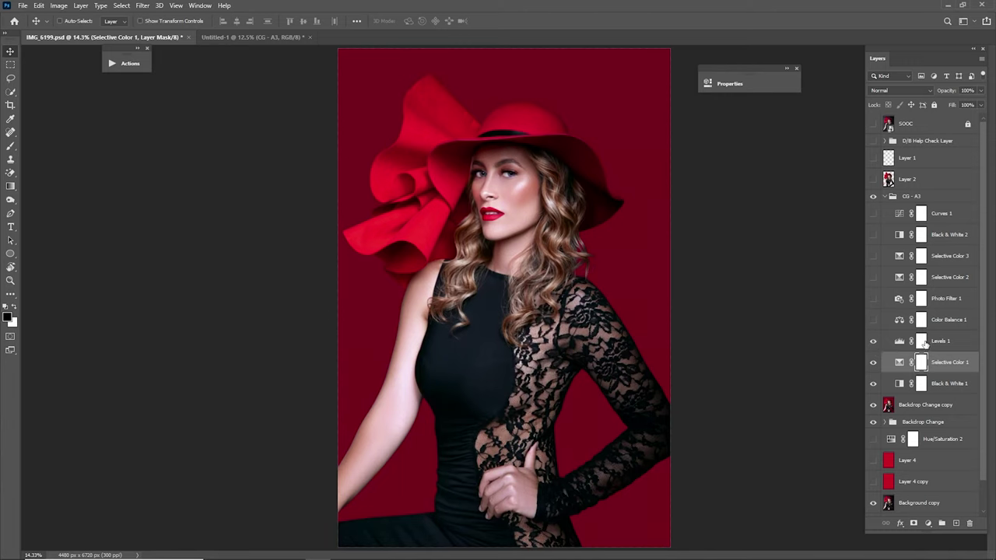
click(884, 342)
click(872, 320)
click(927, 321)
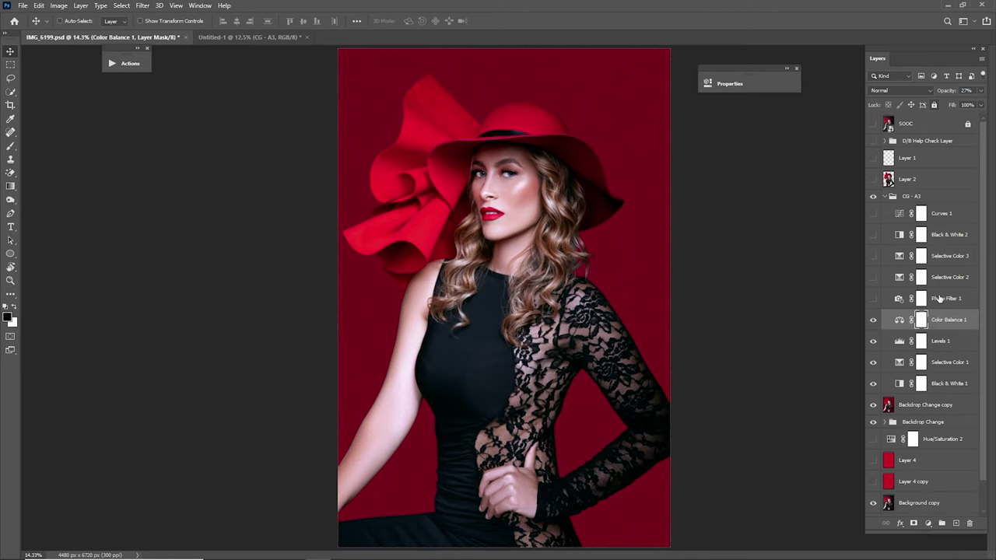
- Show the Photo Filter 1 adjustment in the CG - A3 group and set its opacity to 44%
click(887, 299)
click(874, 300)
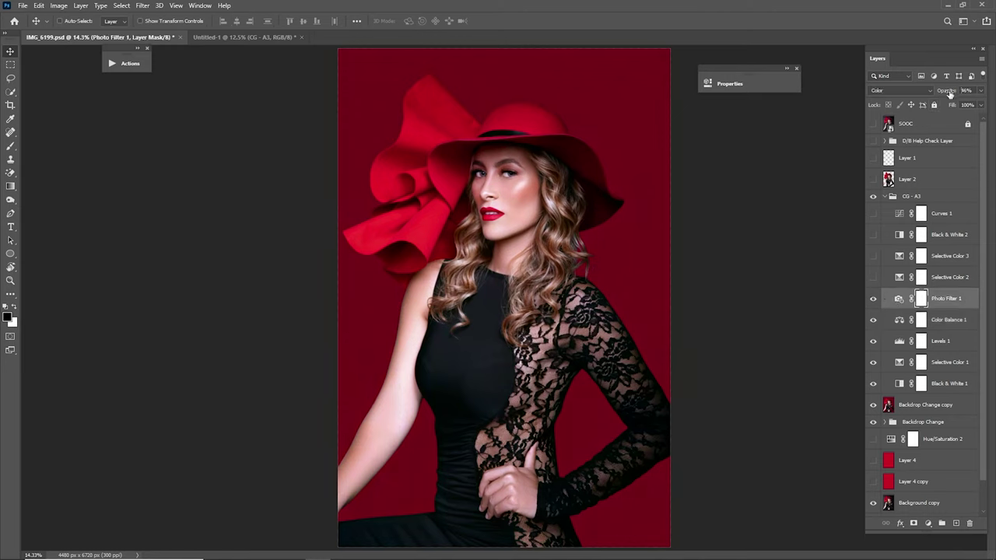
drag(949, 92, 984, 93)
double_click(967, 91)
text(44)
key(Return)
- Show the Selective Color 2 adjustment and set its opacity to 20%
click(929, 279)
click(875, 278)
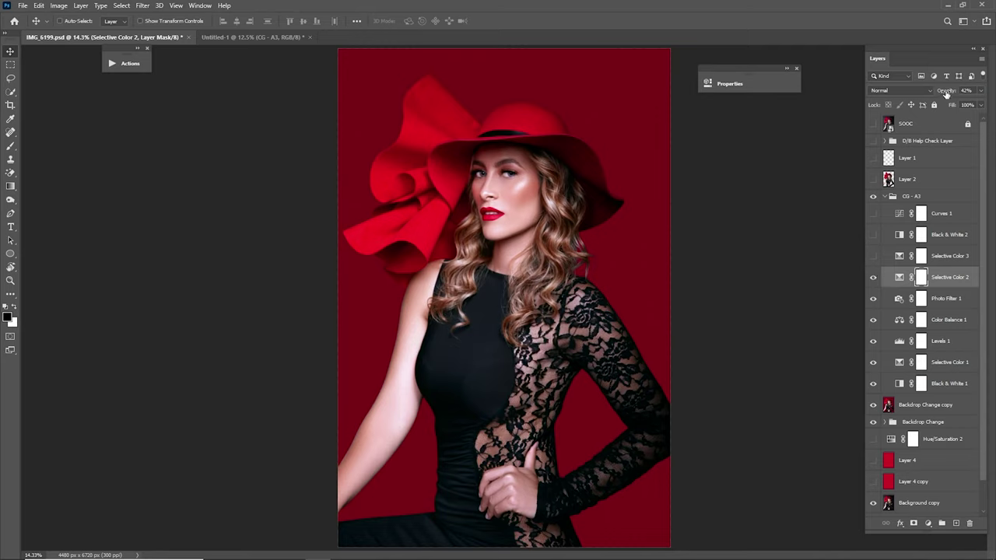
drag(947, 92, 995, 93)
key(2)
- Show the Selective Color 3 adjustment and set its opacity to 30%
click(872, 257)
click(946, 263)
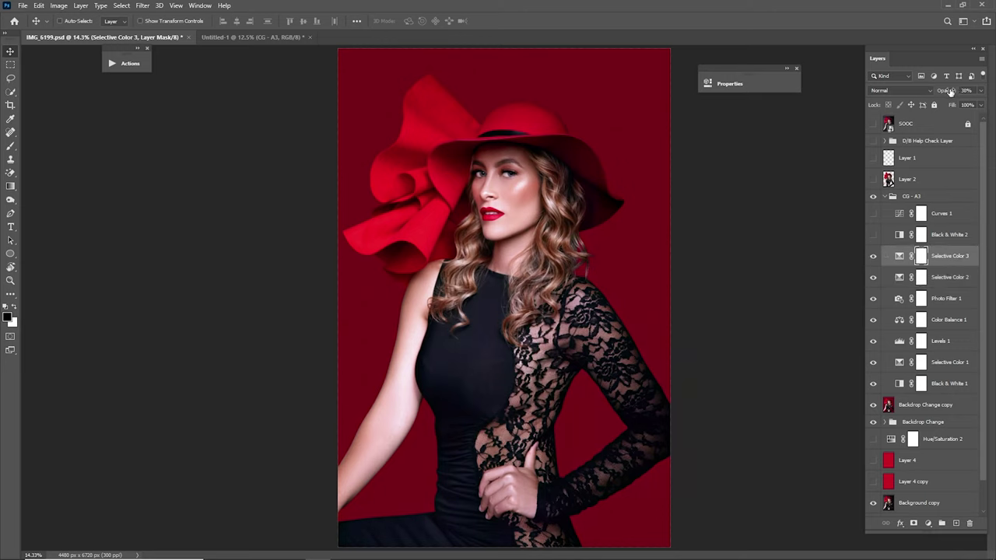
drag(949, 91, 993, 94)
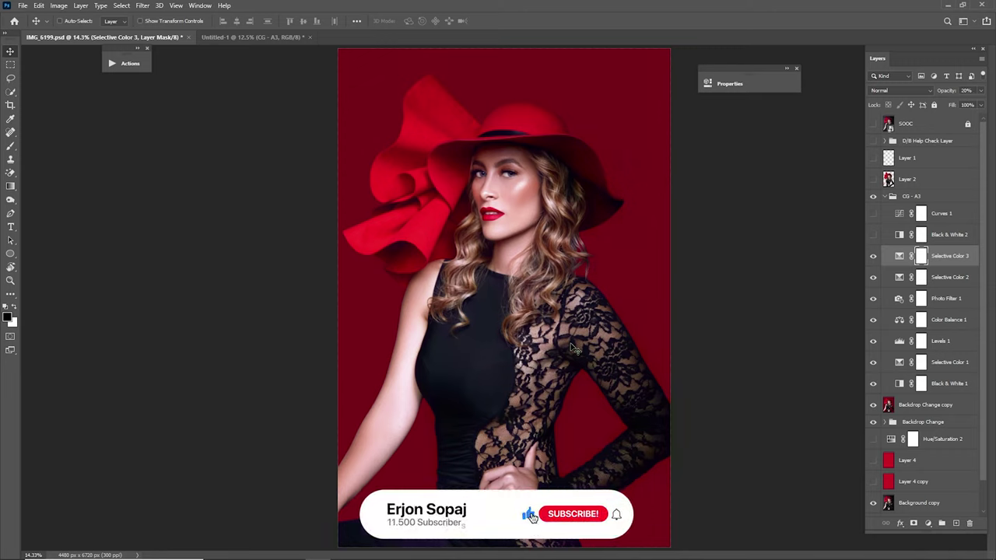
key(3)
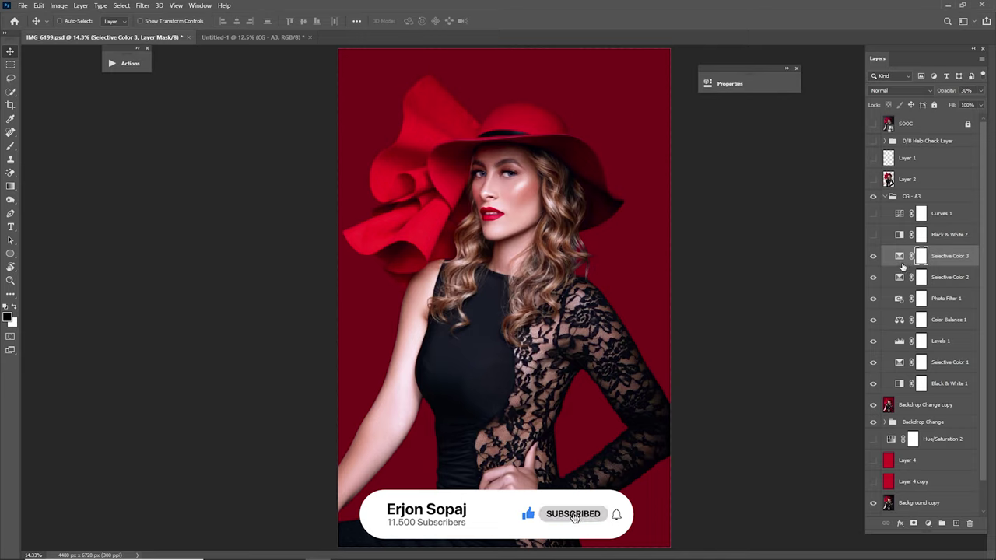
- Show the Black & White 2 adjustment at 4% opacity and turn the Curves 1 adjustment back on
click(872, 235)
click(939, 231)
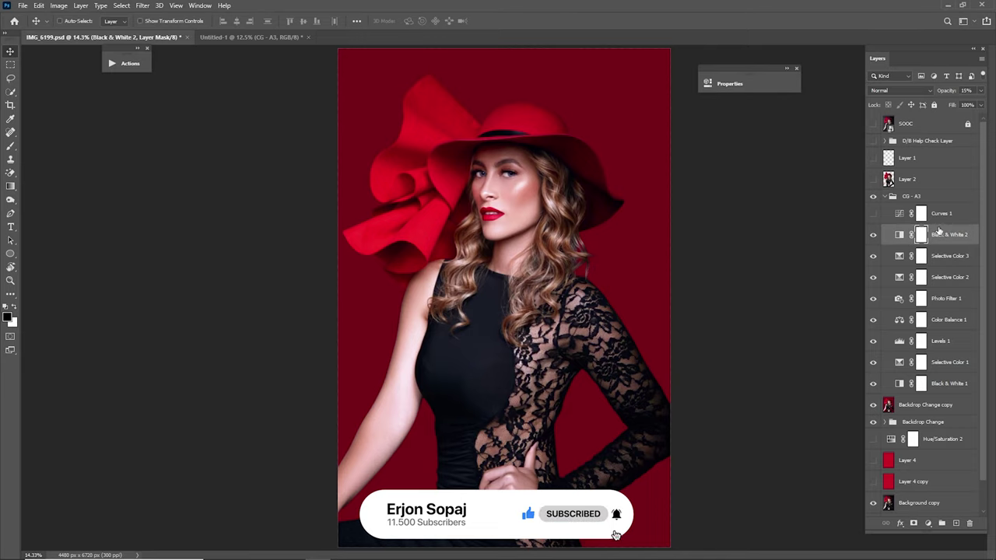
click(873, 234)
click(872, 235)
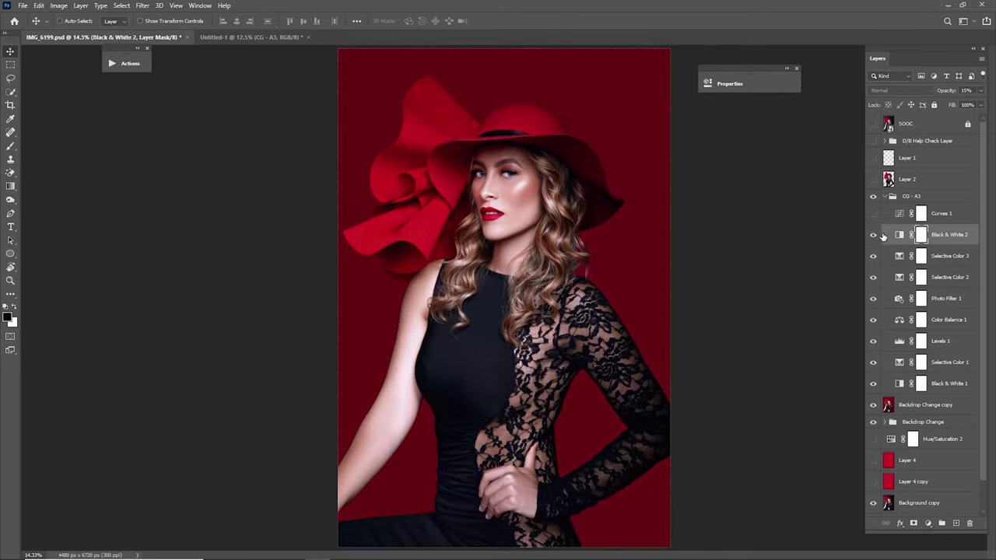
click(970, 91)
text(4)
key(Return)
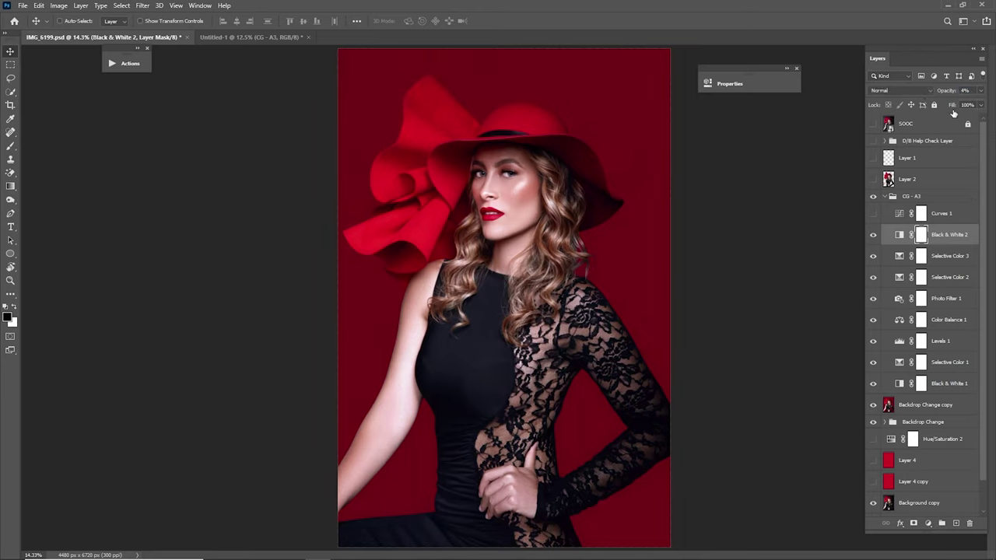
click(943, 215)
click(873, 213)
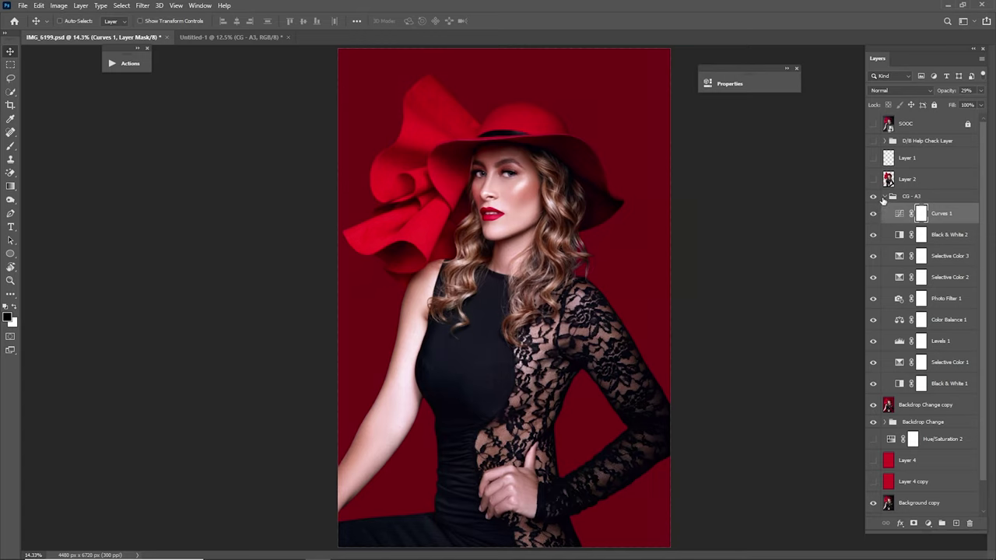
- Collapse the CG - A3 group and compare the portrait with and without the adjusted color grade
click(878, 197)
click(874, 196)
click(873, 198)
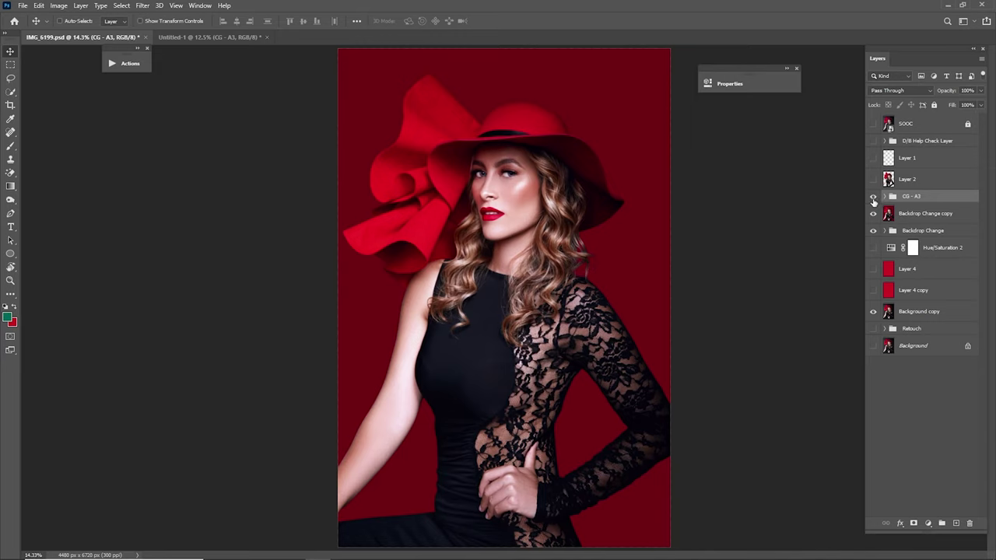
click(874, 198)
click(874, 199)
- Add a Color Balance adjustment above the CG - A3 group with Highlights at Cyan-Red +6 and Yellow-Blue -17, and check its effect
click(928, 523)
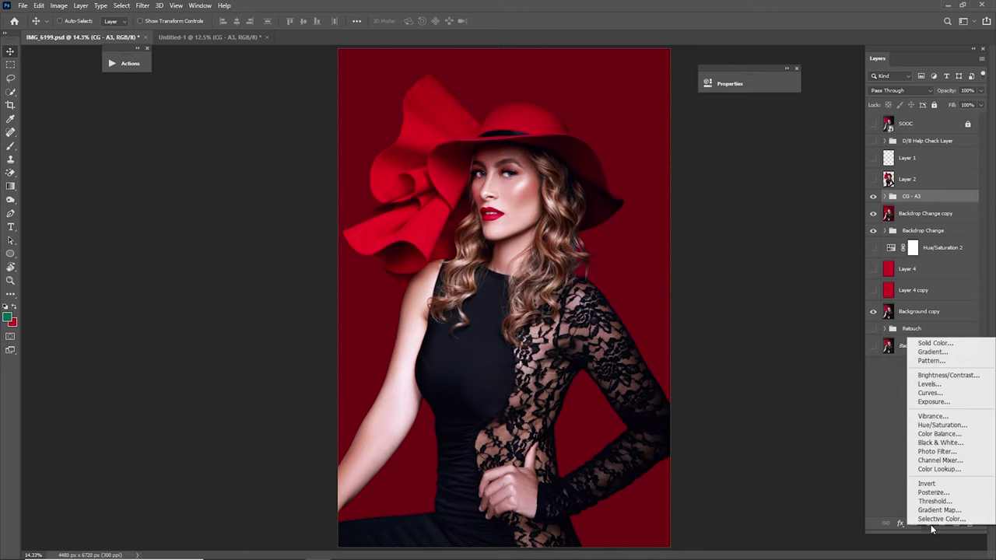
click(949, 436)
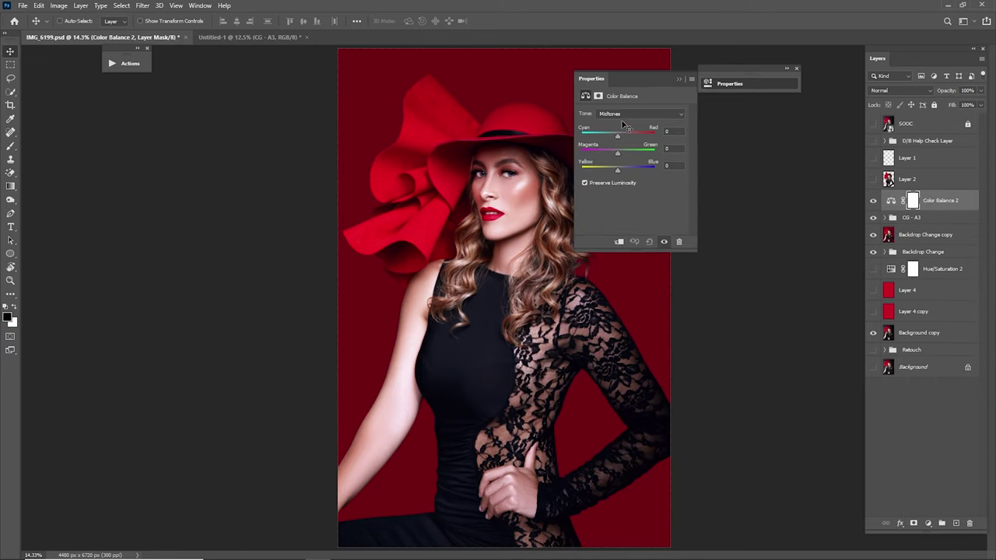
click(618, 117)
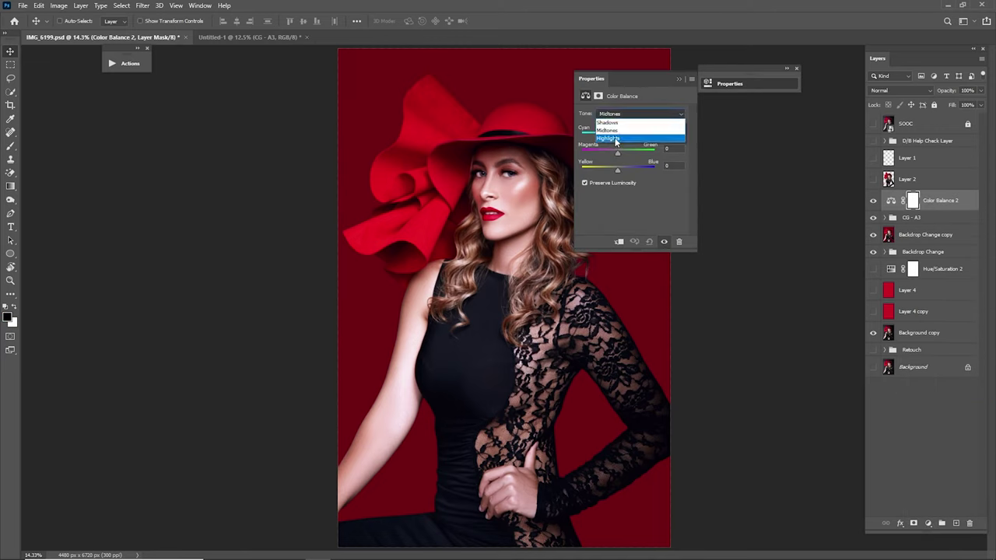
click(614, 134)
drag(616, 168, 620, 138)
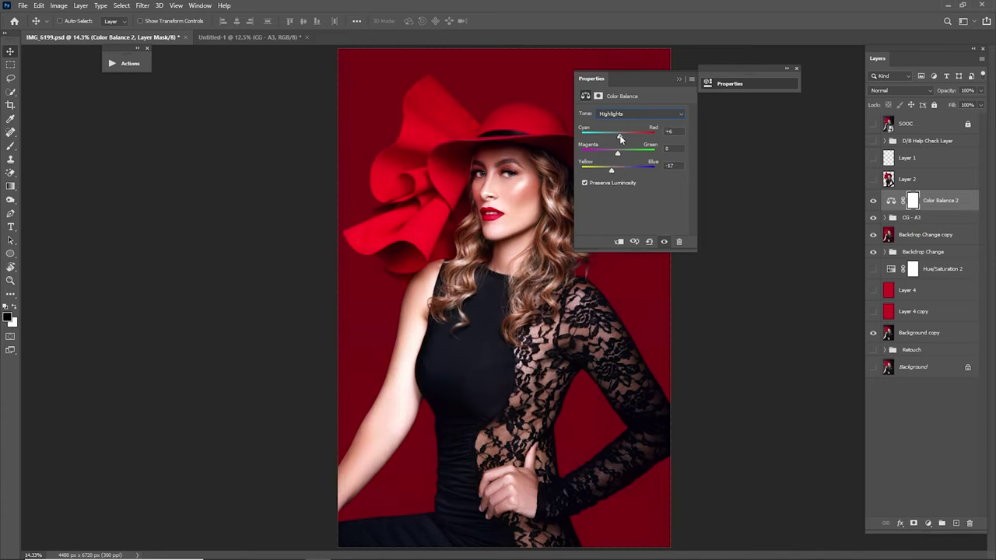
click(679, 80)
click(873, 201)
click(873, 201)
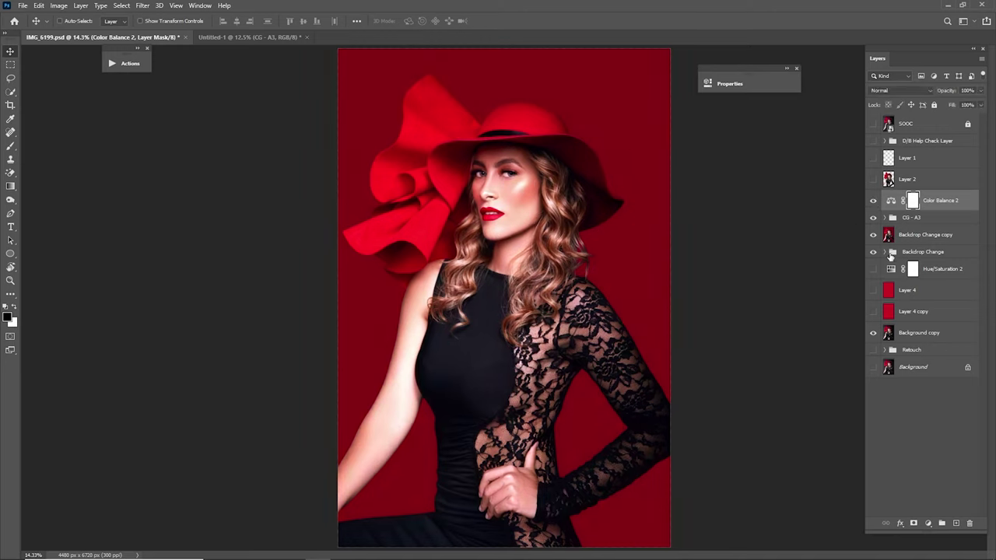
- Limit the Color Balance 2 adjustment to the model by loading Layer 3's outline, filling the mask's backdrop area with black and deselecting
click(884, 252)
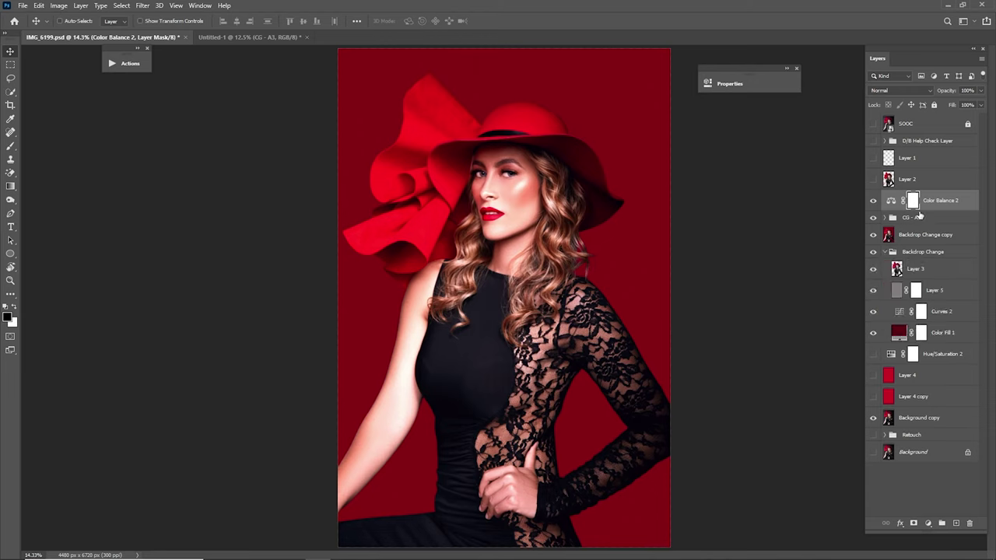
ctrl+click(898, 271)
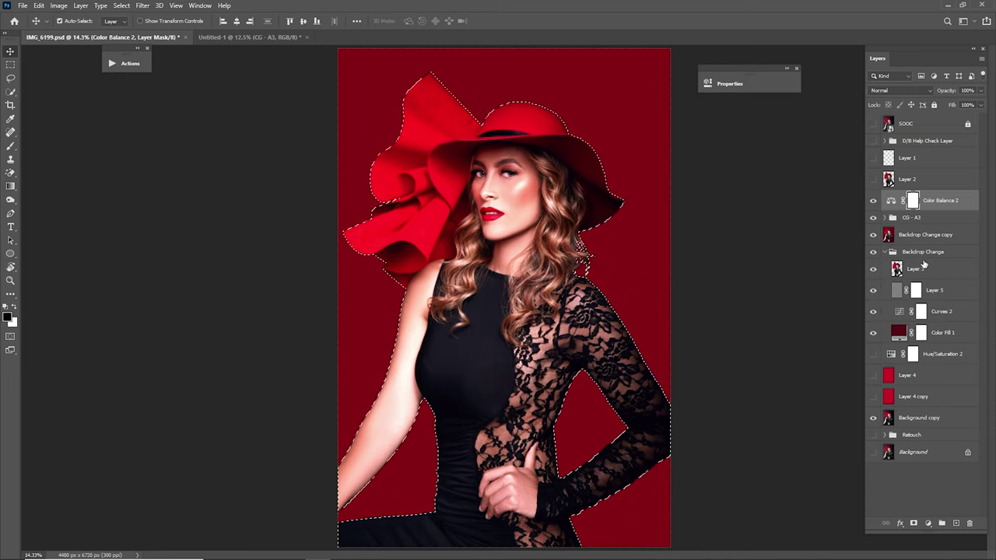
key(x)
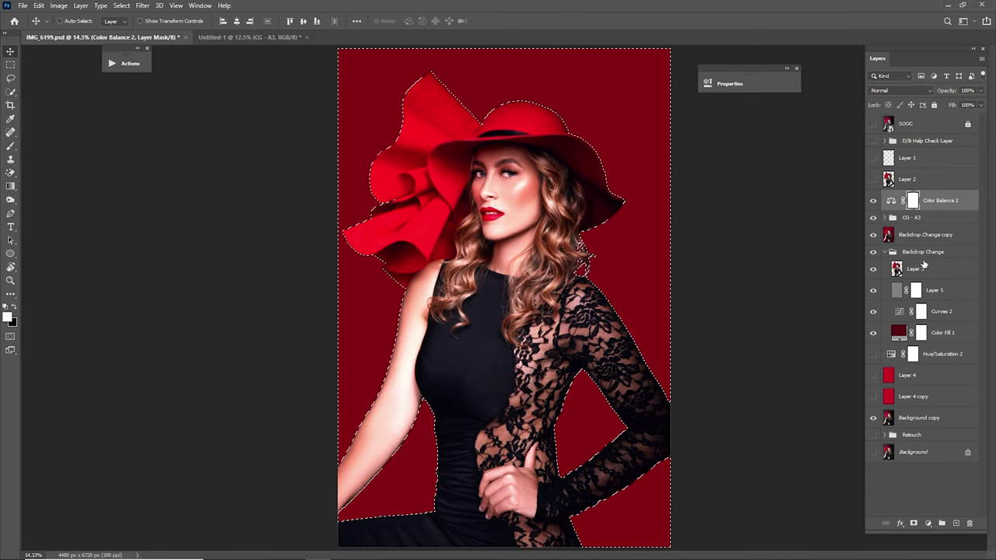
key(ctrl+shift+i)
key(ctrl+BackSpace)
key(ctrl+d)
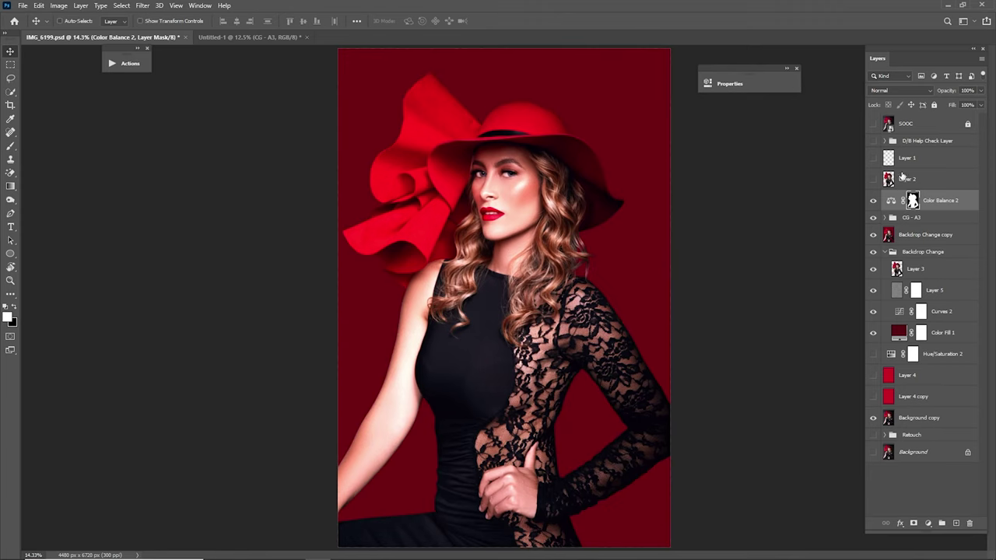
- Collapse the Backdrop Change group and compare the portrait with and without the masked Color Balance 2 adjustment
click(884, 217)
click(885, 218)
click(884, 252)
click(872, 201)
click(874, 202)
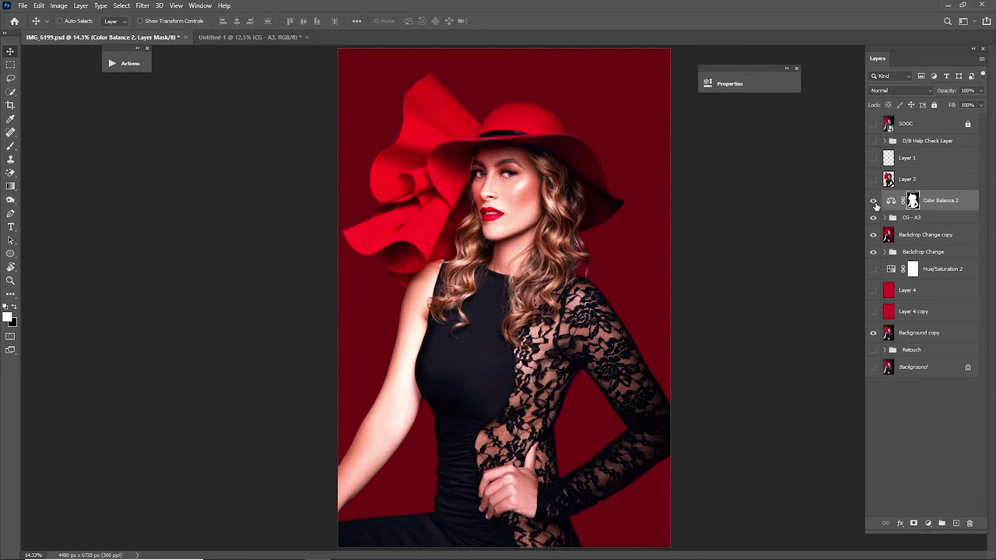
click(874, 203)
click(875, 204)
- Try Color Balance 2 at 25% opacity, and delete that adjustment layer
click(967, 90)
text(25)
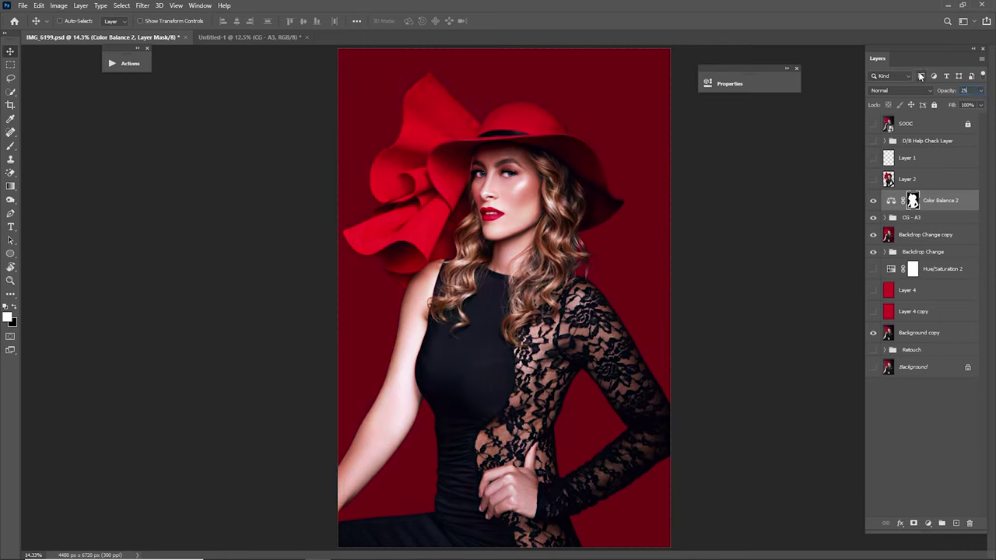
key(Delete)
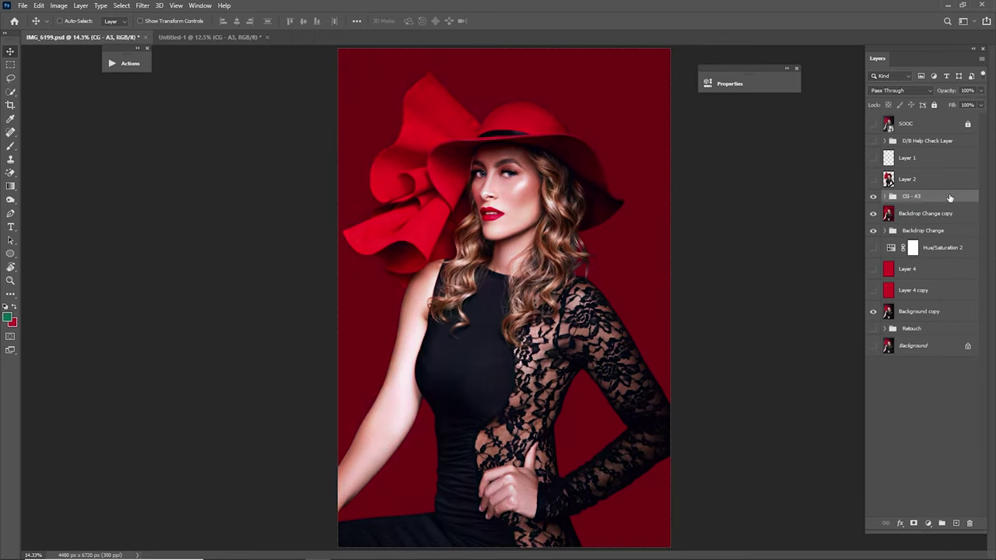
- Compare the full graded portrait with the original by toggling the visibility of the SOOC layer
click(873, 125)
click(872, 125)
click(873, 125)
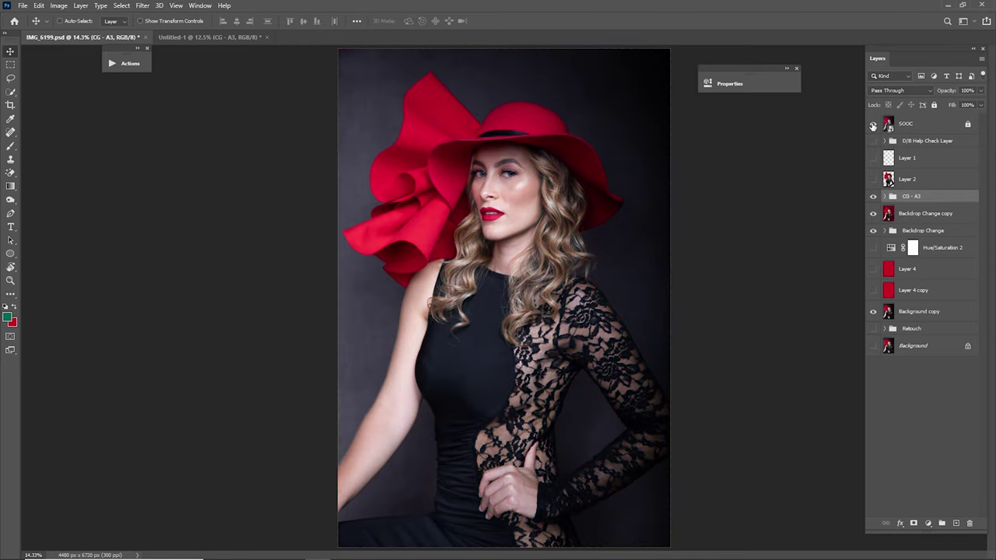
click(873, 124)
key(z)
key(v)
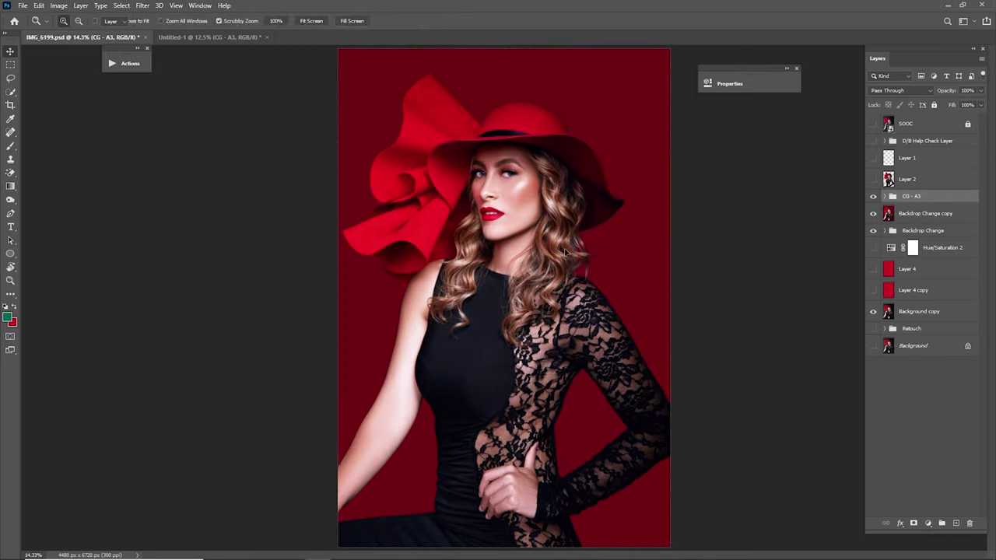
- Compare the retouched face with the SOOC original up close, and repeat the comparison on the whole portrait
key(z)
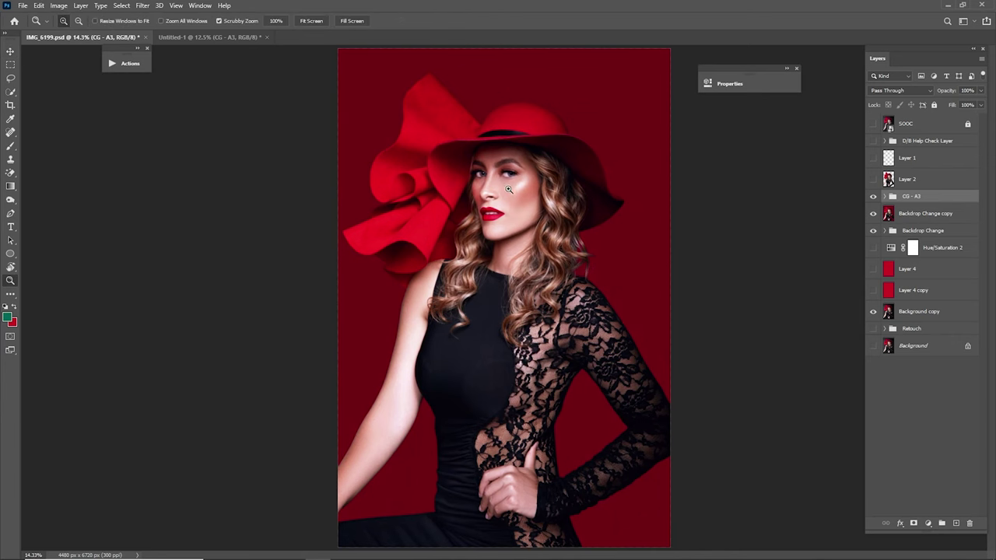
drag(500, 184, 620, 238)
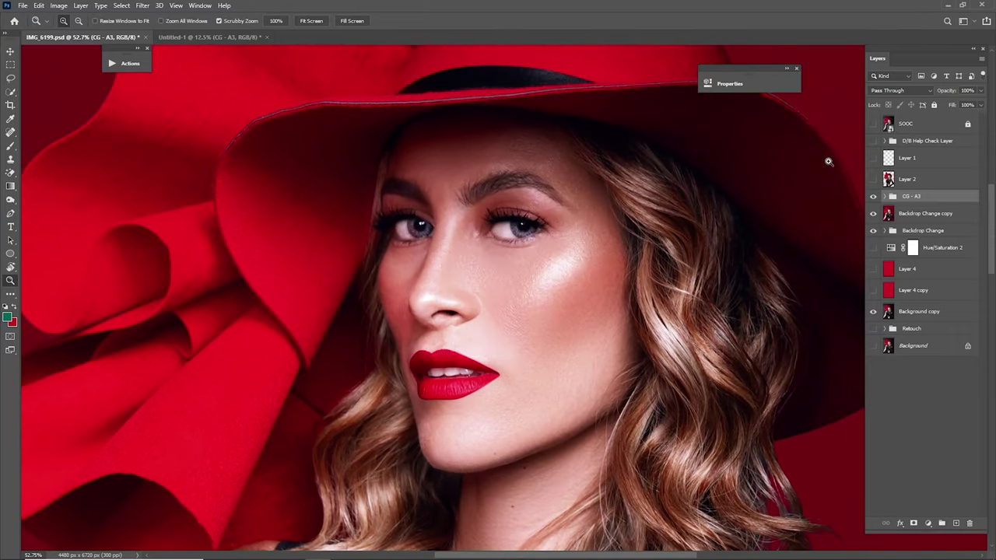
click(873, 124)
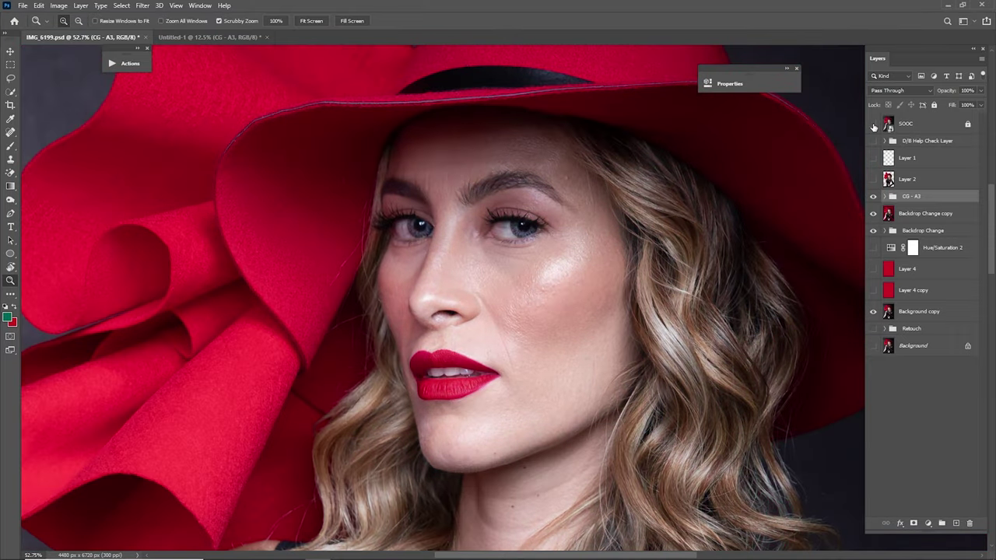
click(873, 125)
click(872, 125)
click(873, 125)
key(ctrl+0)
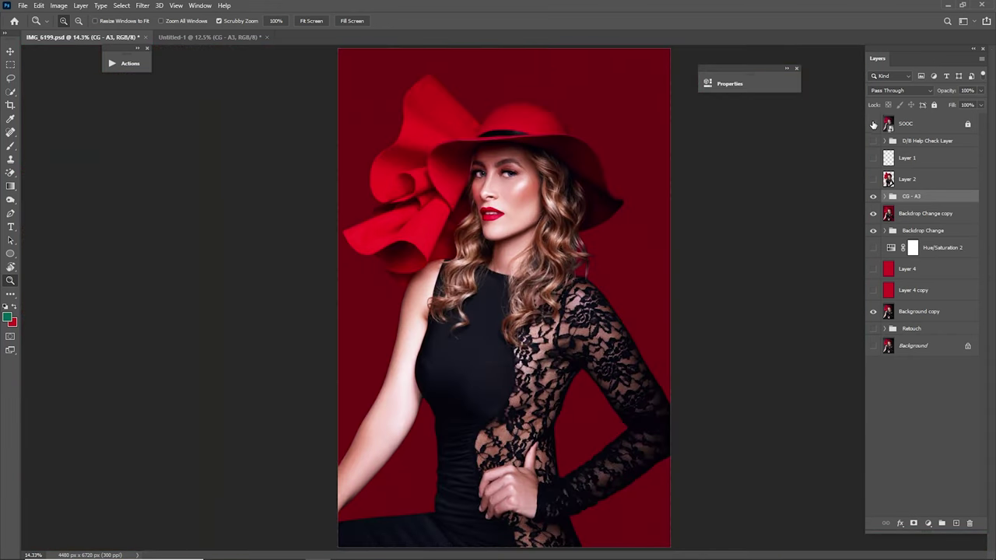
click(873, 124)
click(873, 125)
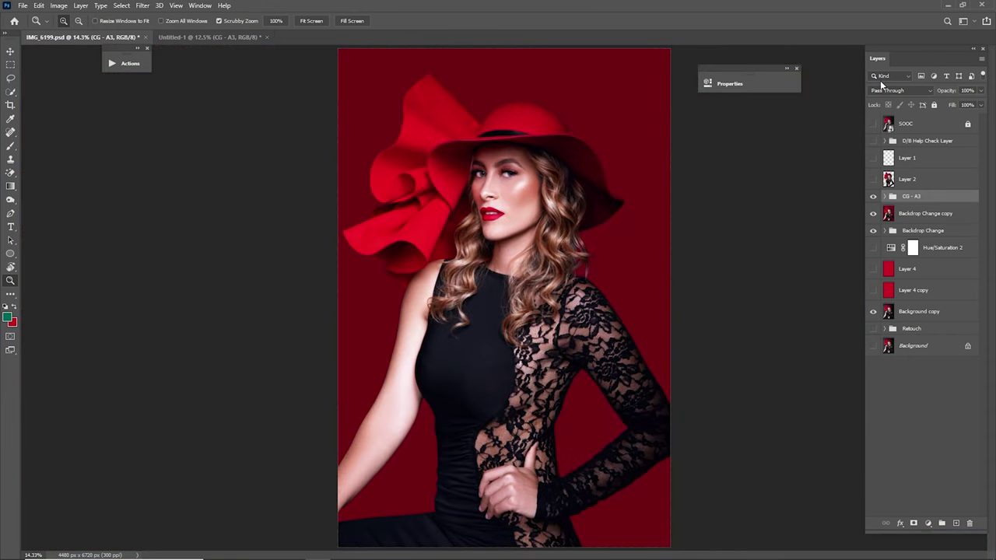